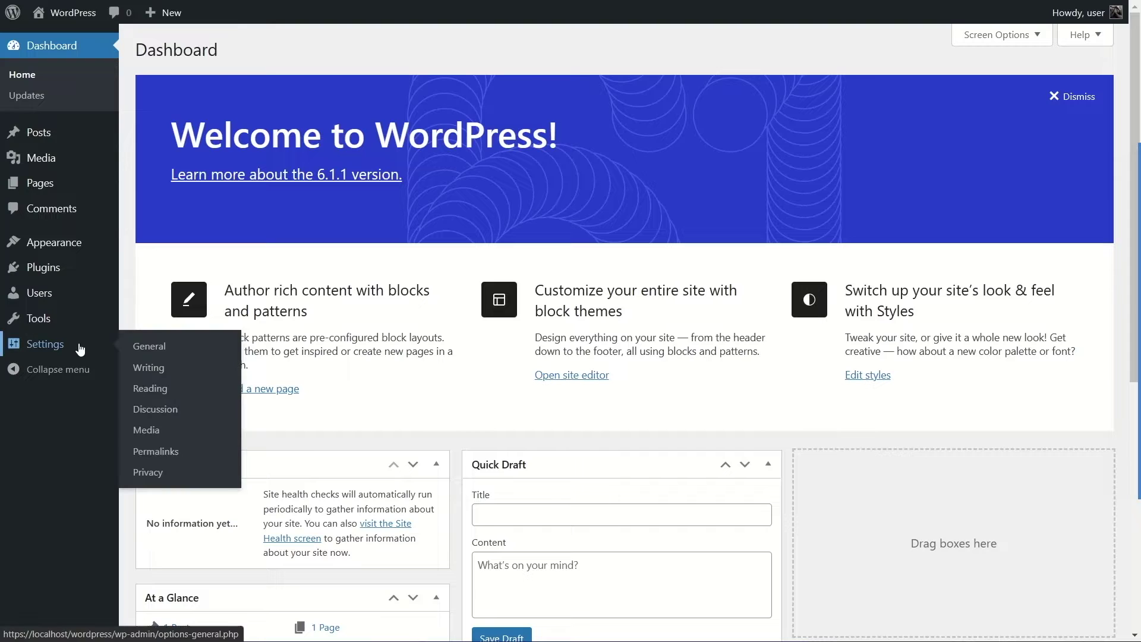
Step: Open the general site settings and change the site title to "My Blog"
click(162, 353)
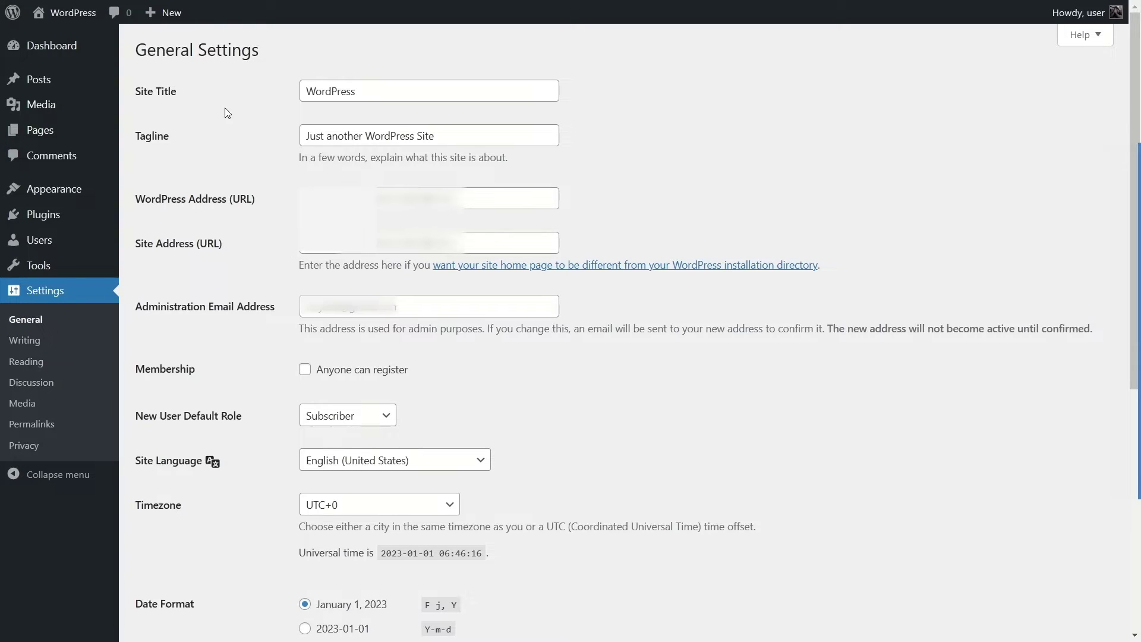
drag(383, 91, 299, 122)
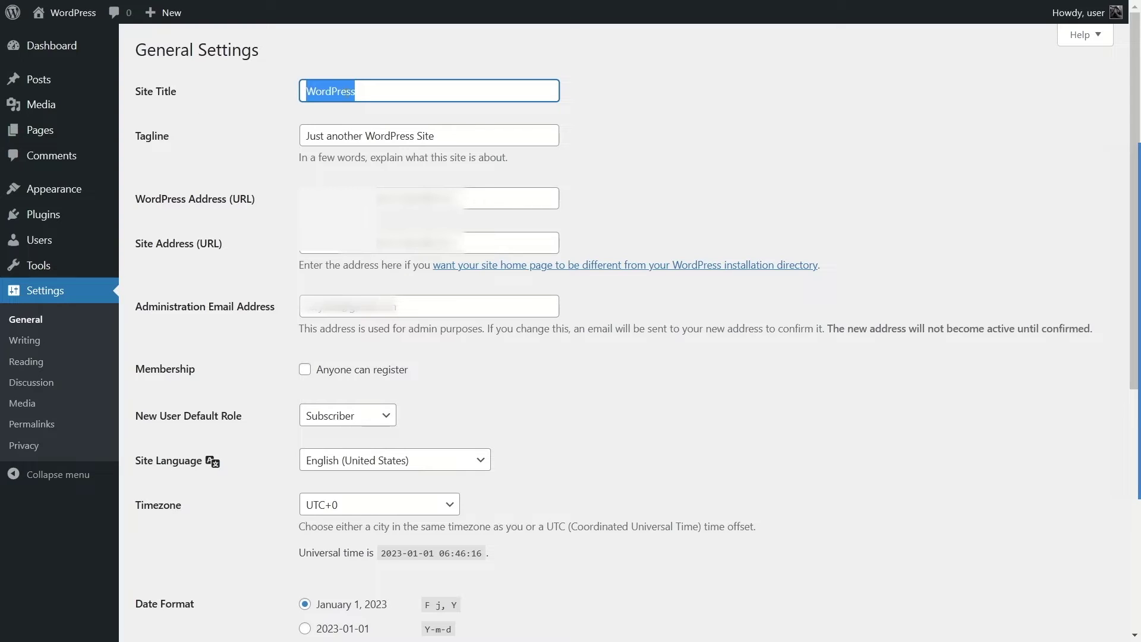
text(M)
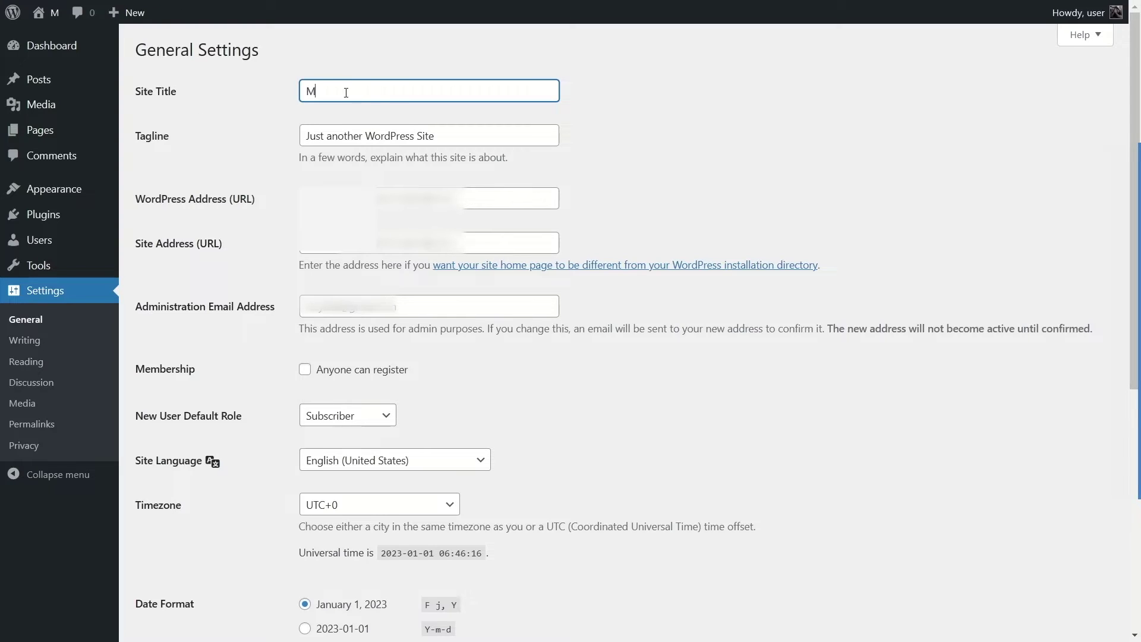
text(y Blog)
click(548, 118)
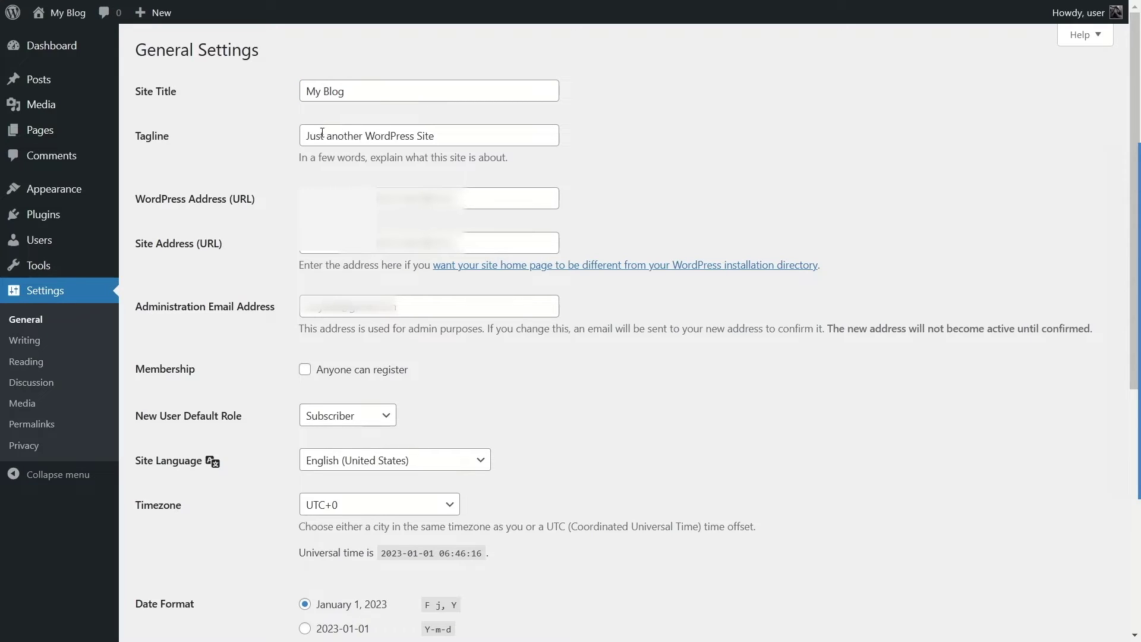
Step: Clear the site's tagline and save the general settings
drag(302, 138, 437, 136)
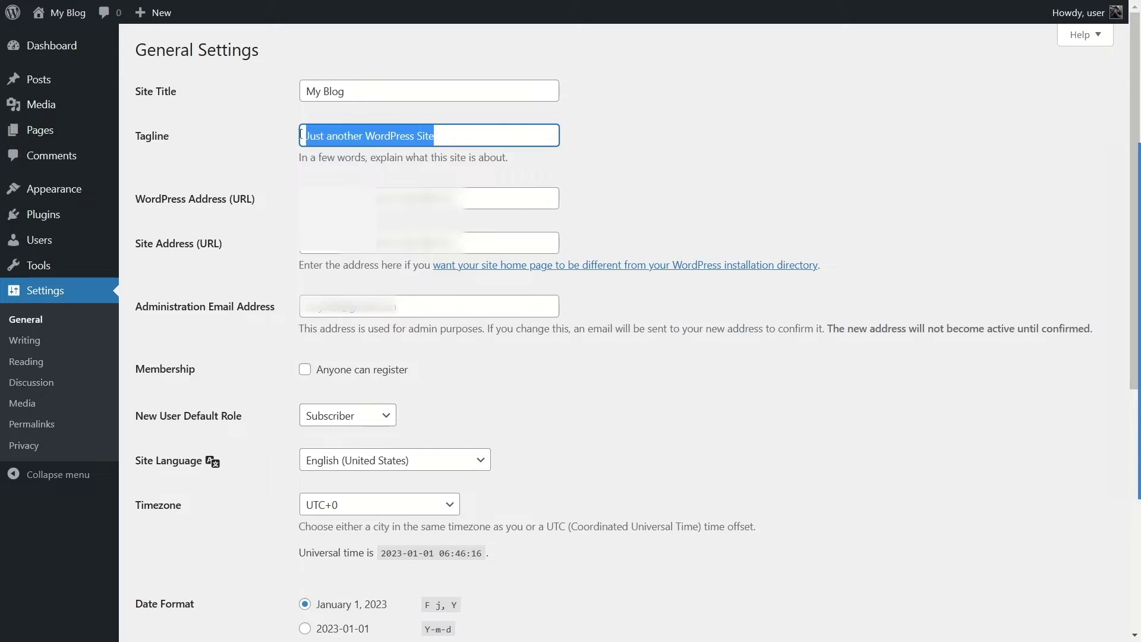
click(424, 159)
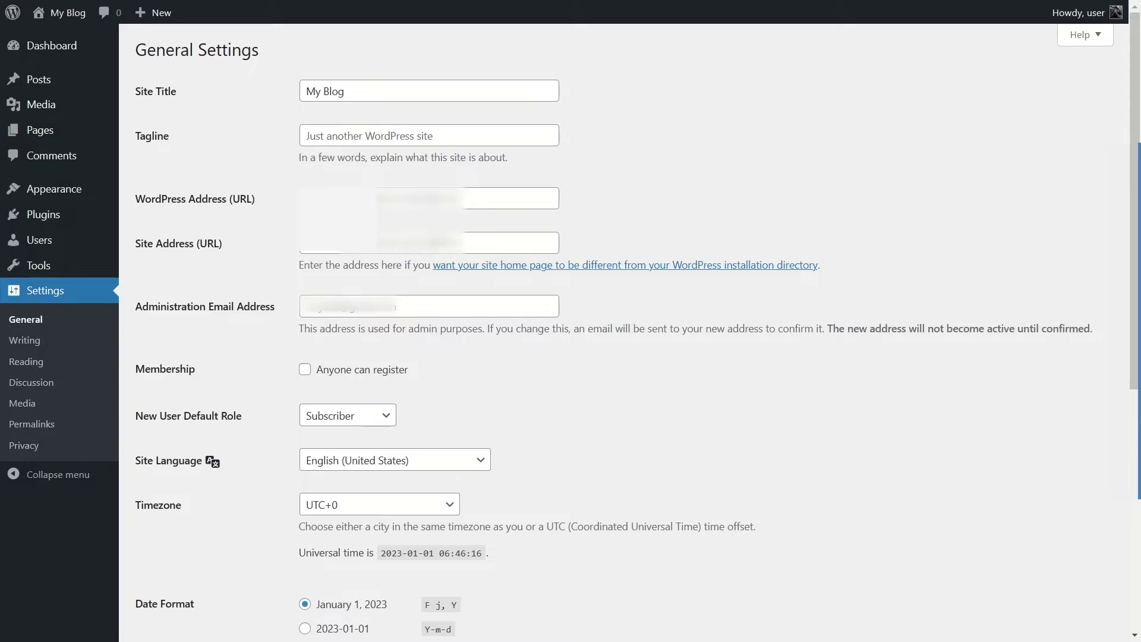
scroll(442, 242, down, 7)
click(171, 565)
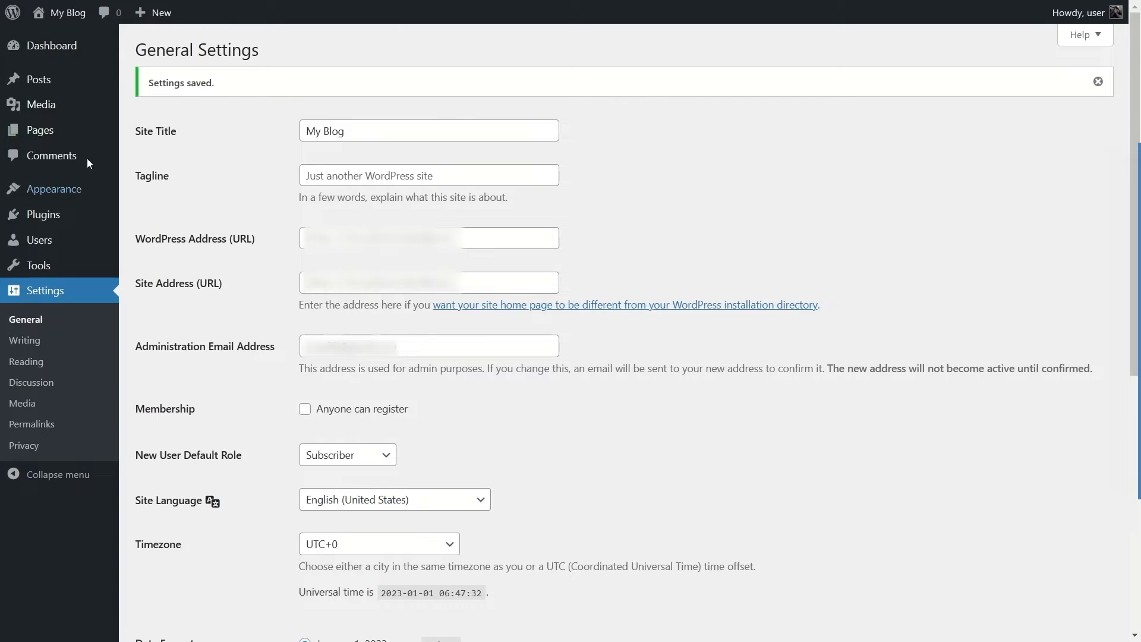
Step: Go back to the dashboard home and open the installed themes to check which theme is active
mouse_move(76, 50)
click(161, 54)
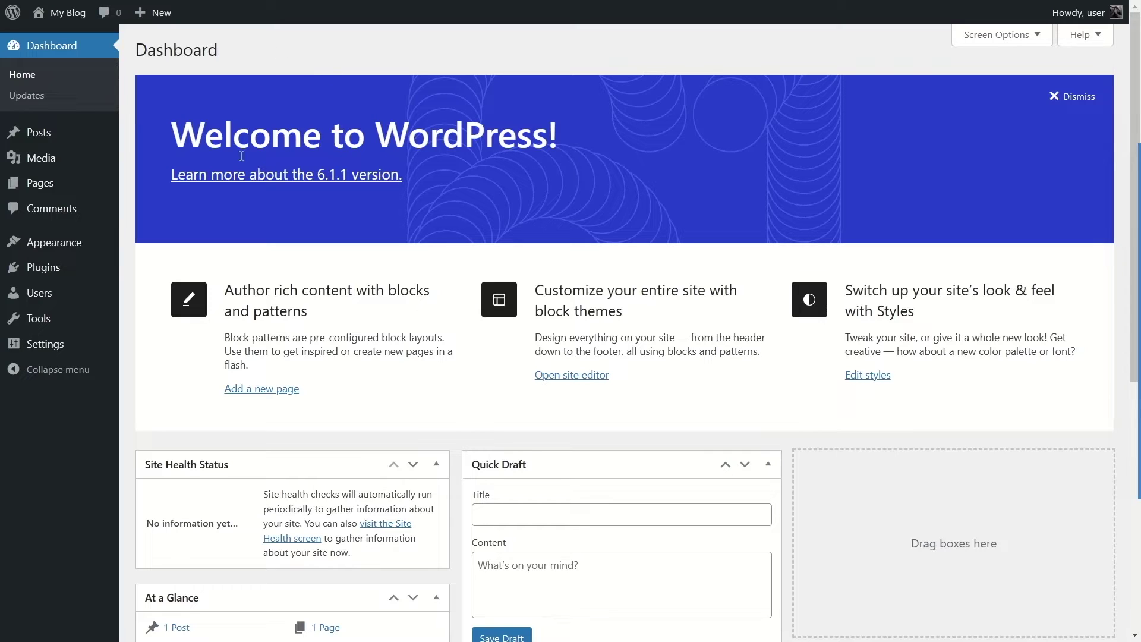
mouse_move(75, 248)
click(173, 256)
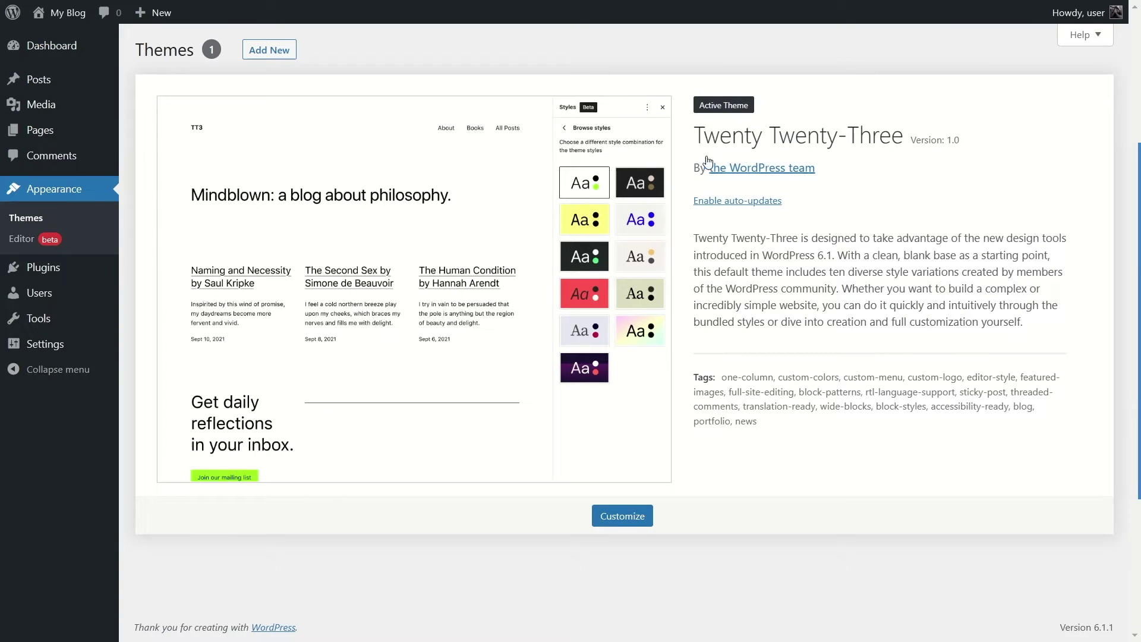
drag(694, 137, 904, 135)
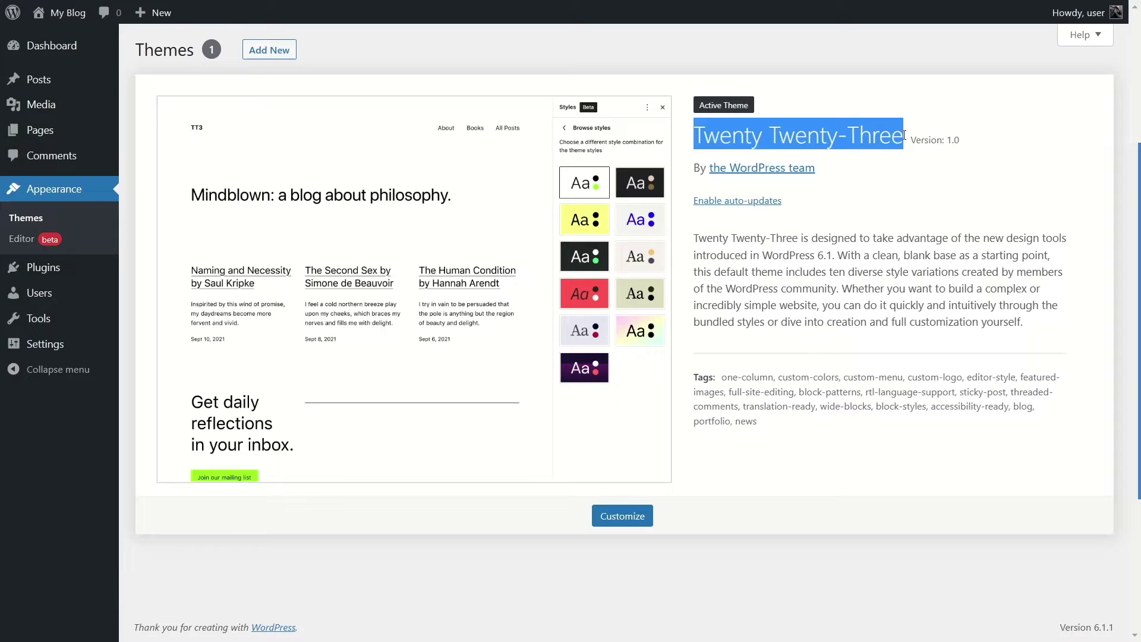
click(896, 180)
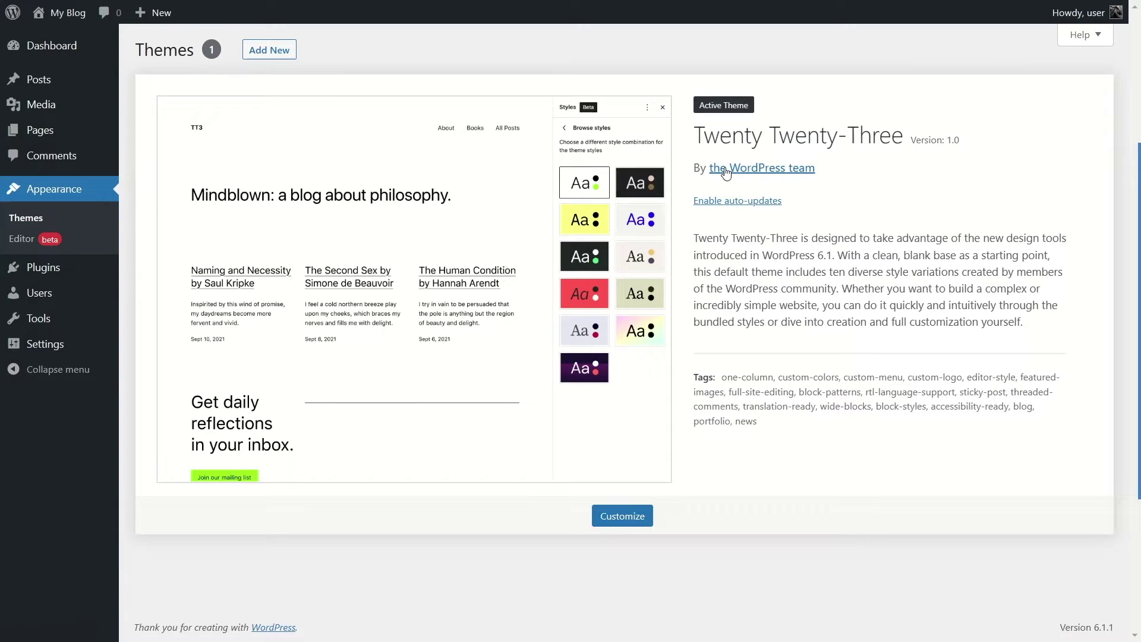
Step: Visit the live site and look over the front page from header to footer
mouse_move(65, 13)
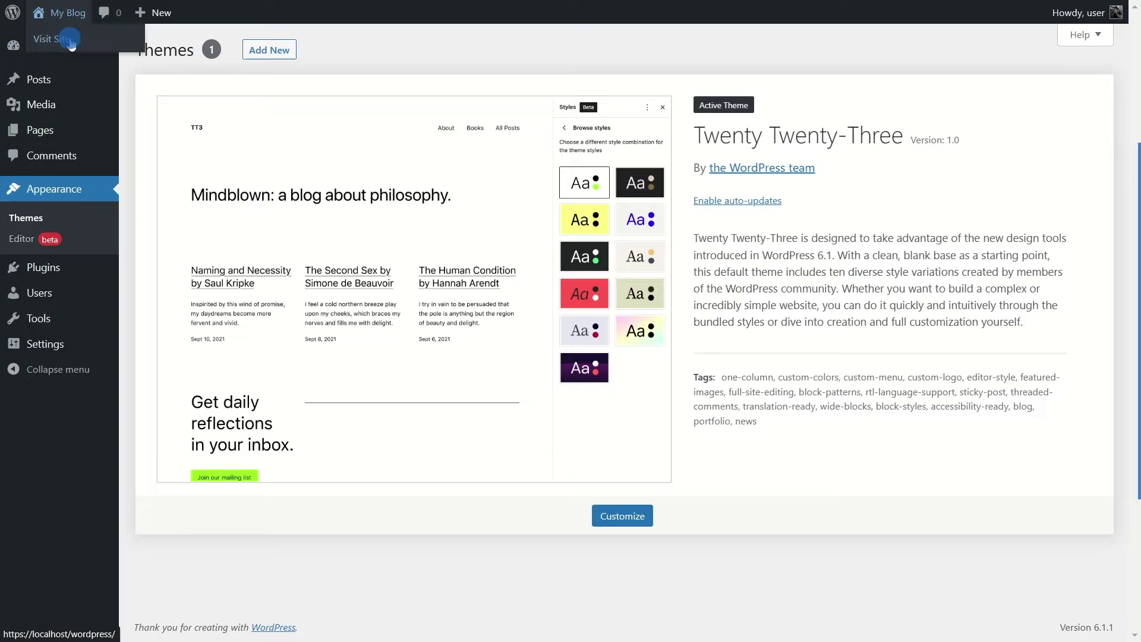
click(69, 40)
scroll(479, 265, down, 5)
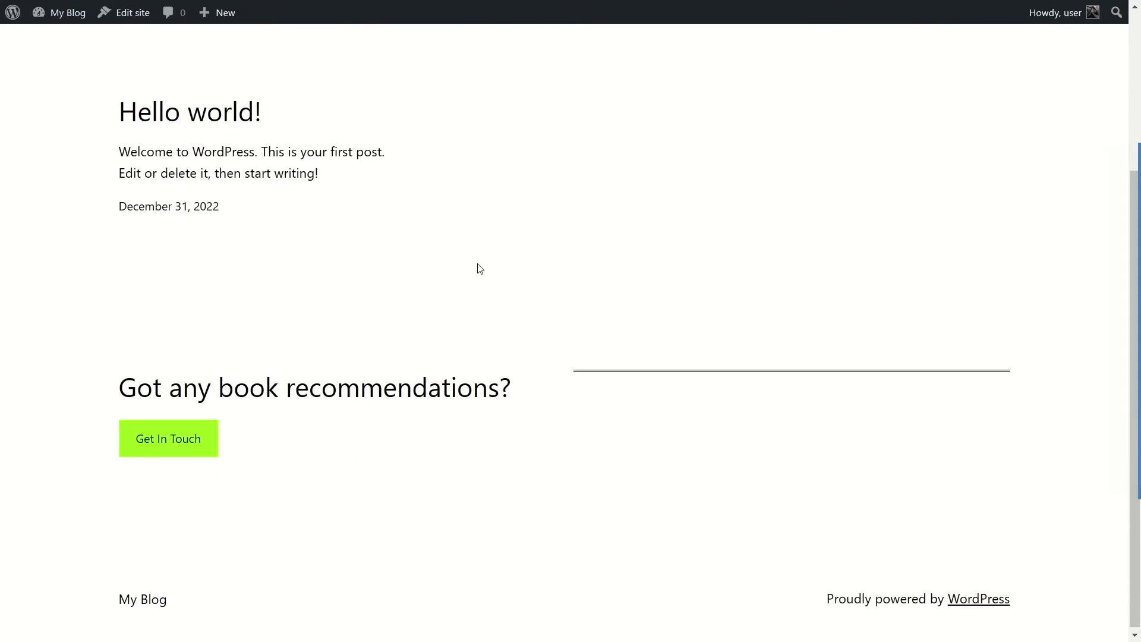
scroll(480, 269, up, 4)
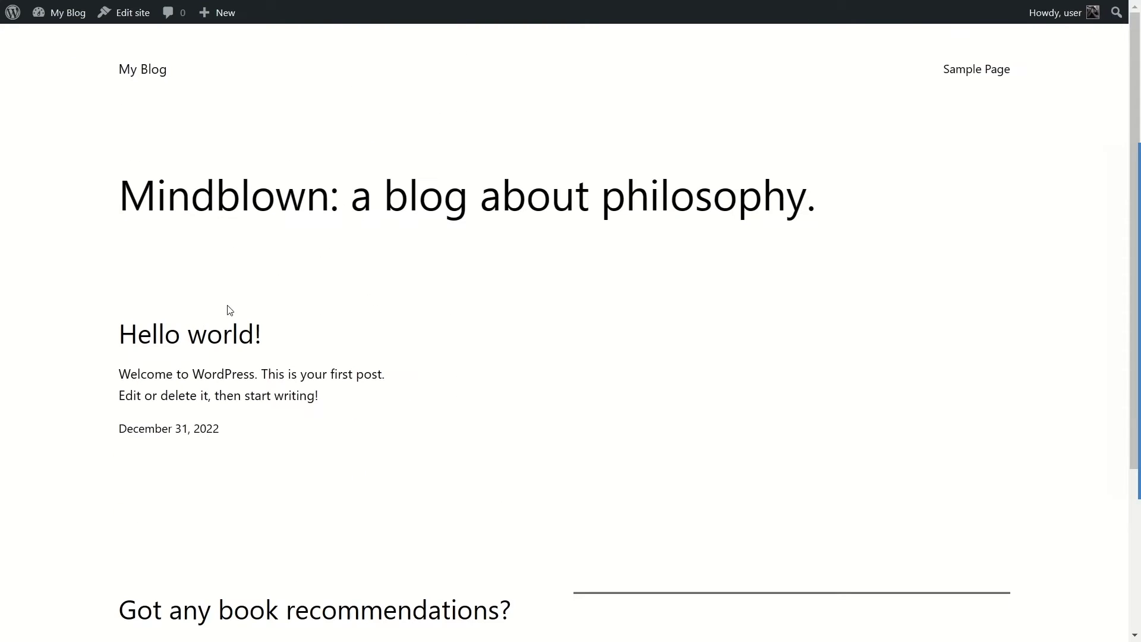
scroll(291, 218, down, 4)
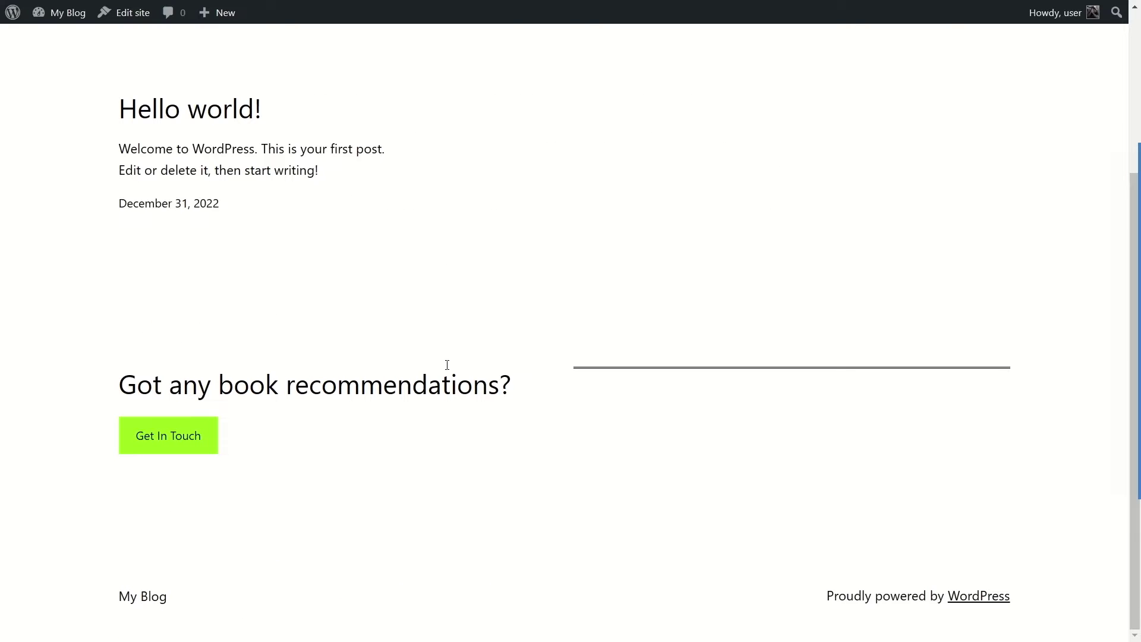
scroll(547, 260, up, 4)
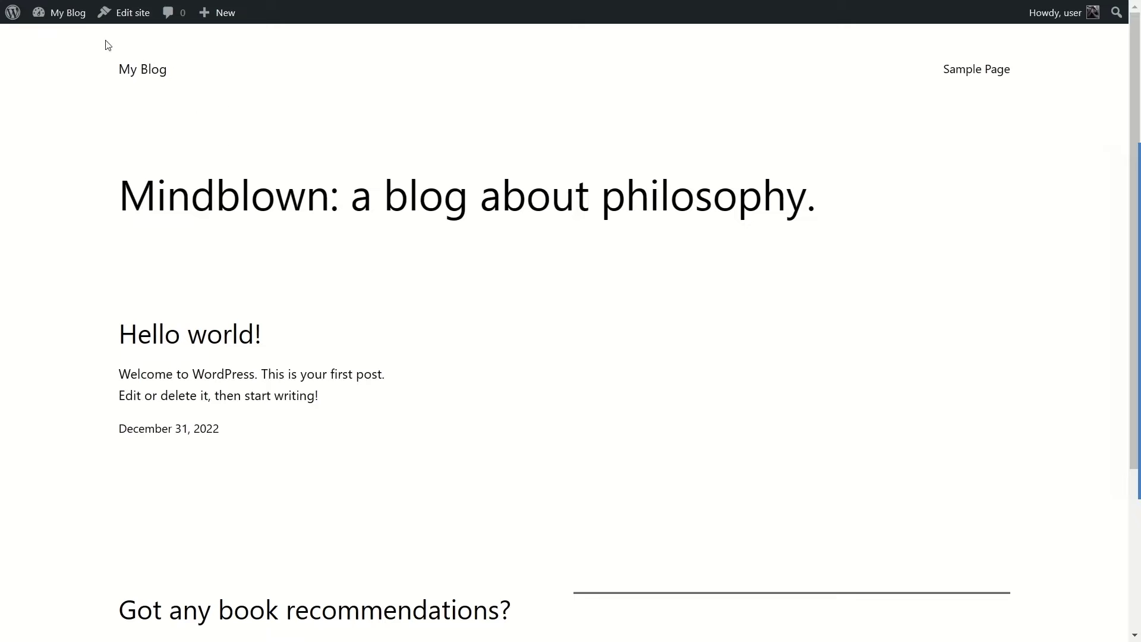
Step: Return to the admin dashboard and open the catalogue for adding a new theme
mouse_move(75, 19)
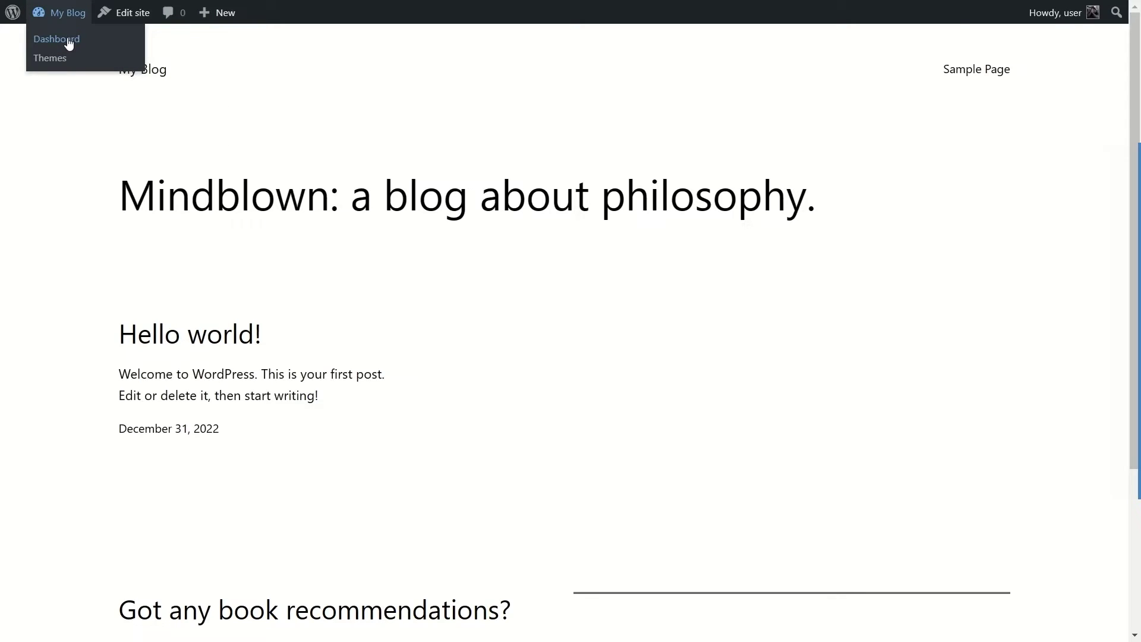
click(69, 44)
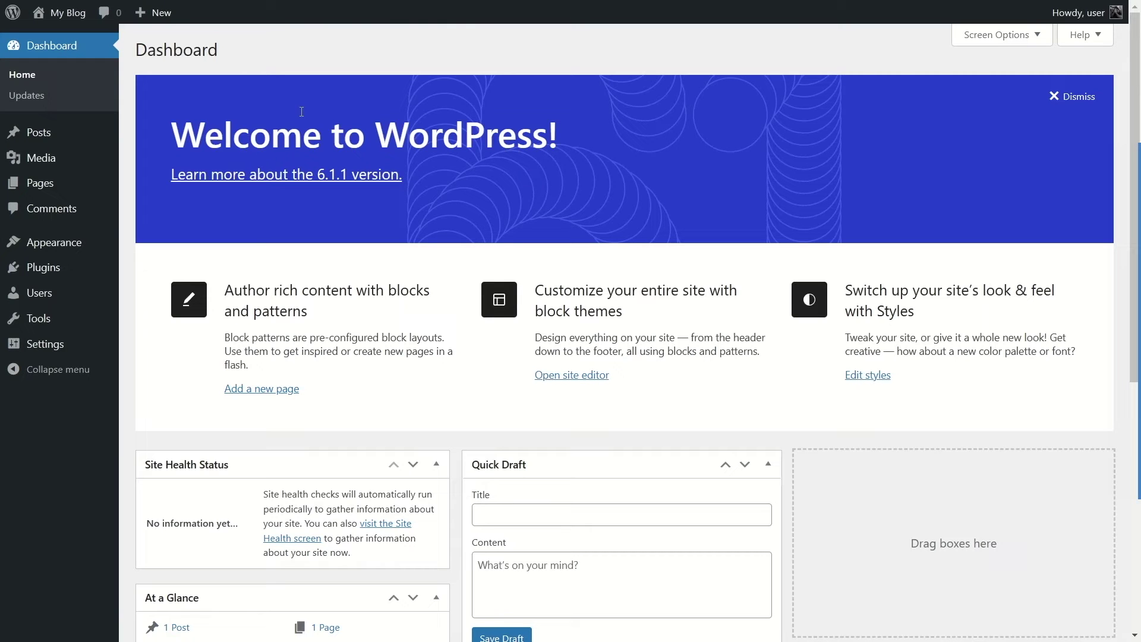
mouse_move(84, 246)
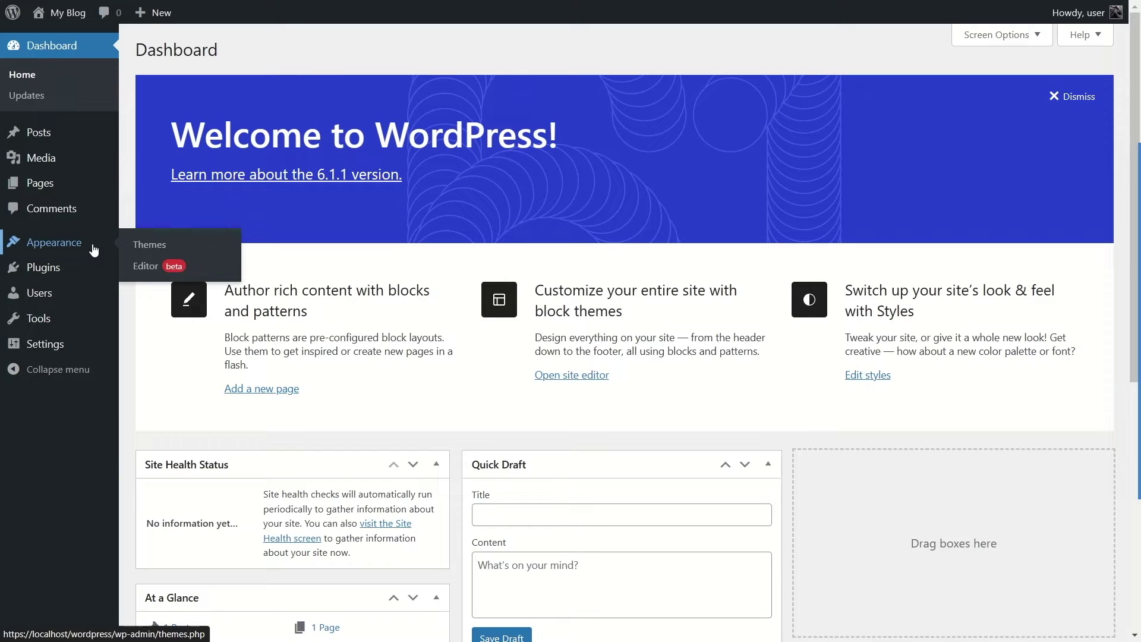
click(161, 252)
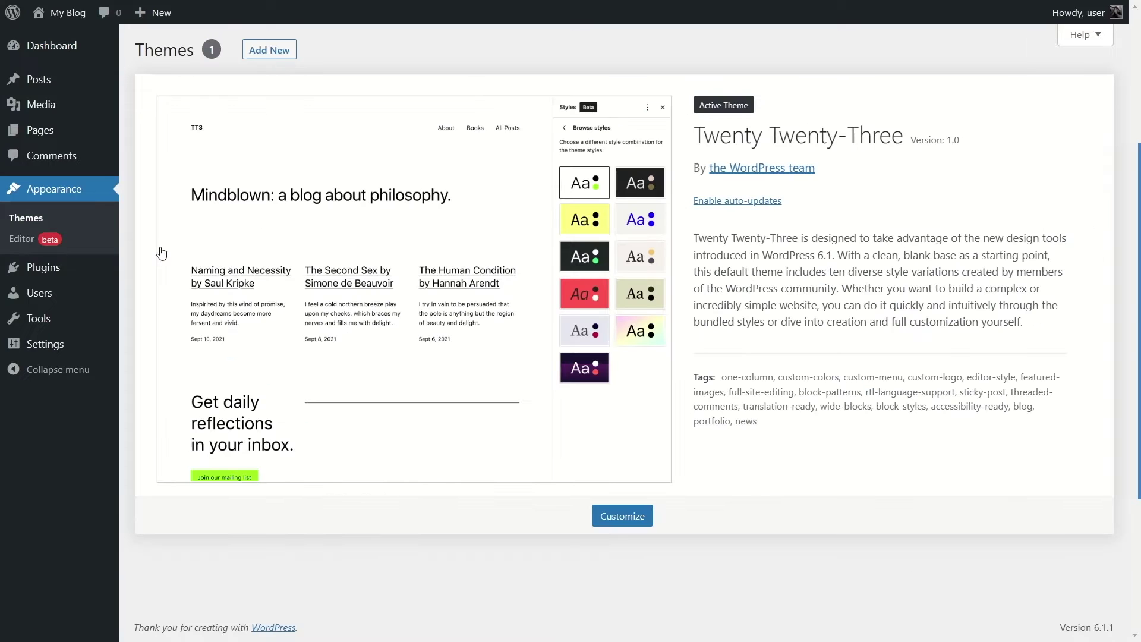
click(269, 50)
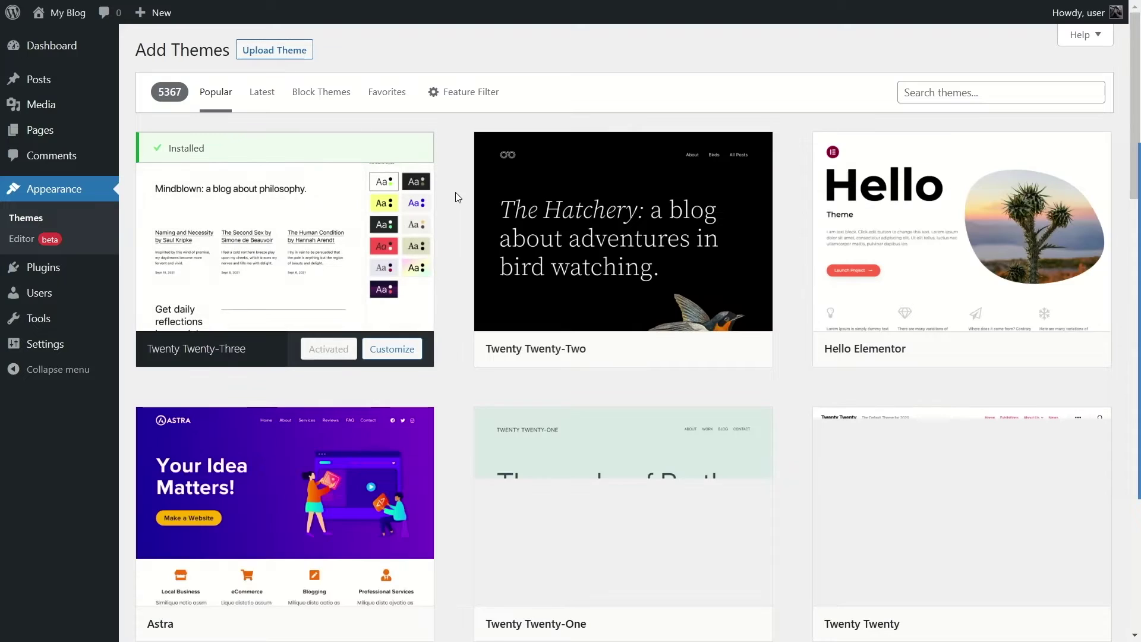
Step: Browse the popular themes in the catalogue to compare the available designs
mouse_move(588, 242)
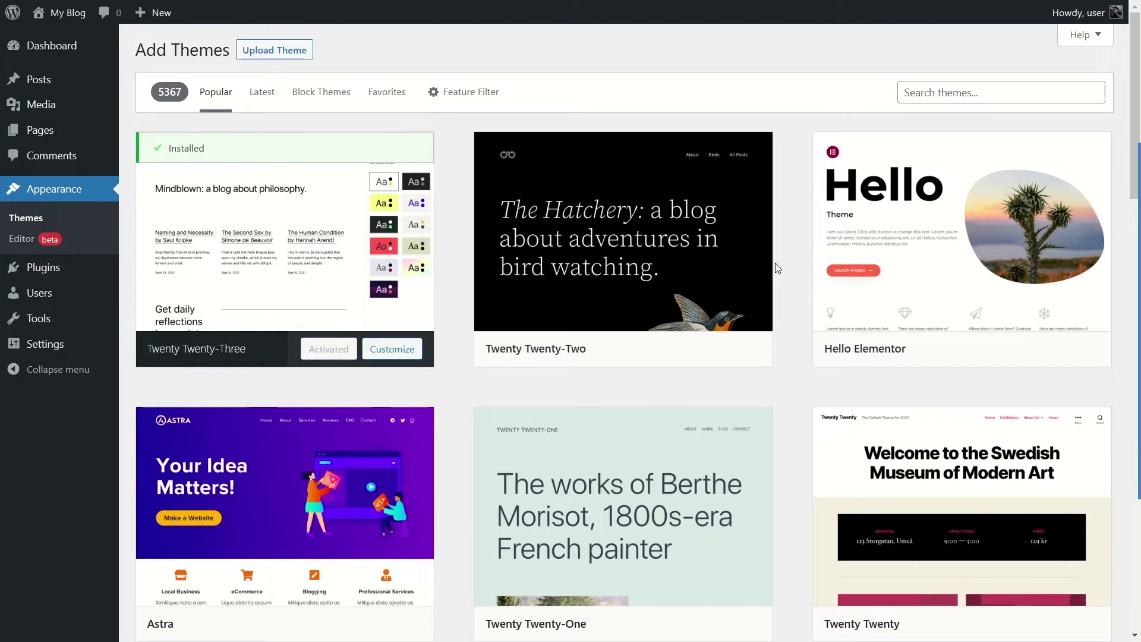
mouse_move(902, 253)
scroll(903, 253, down, 3)
mouse_move(360, 315)
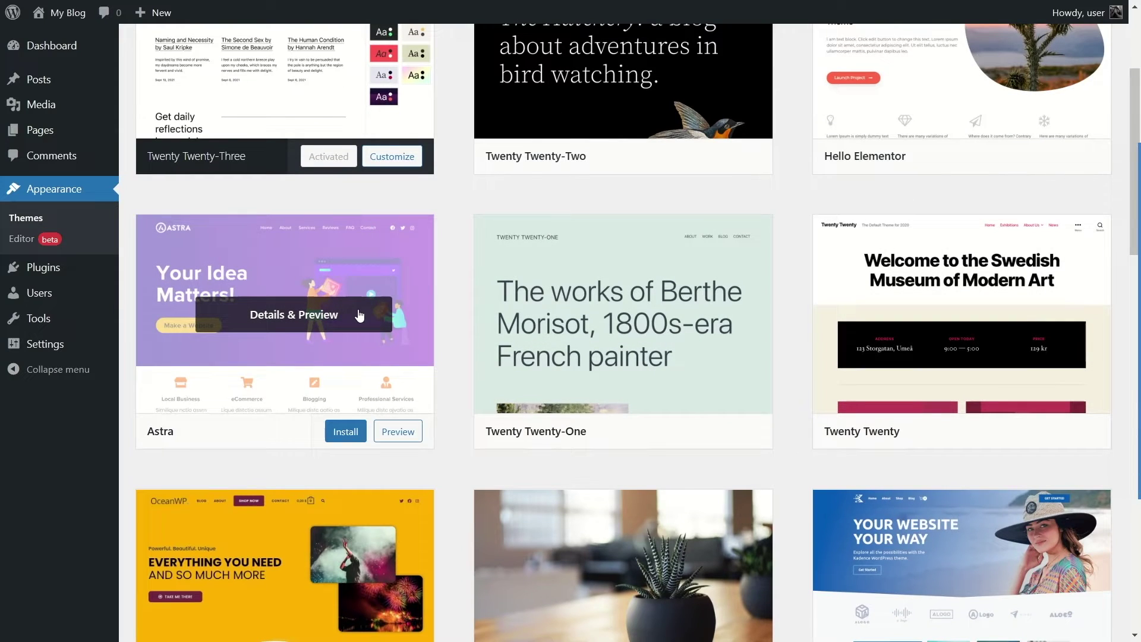
scroll(654, 327, down, 3)
mouse_move(480, 343)
scroll(657, 374, down, 8)
mouse_move(519, 376)
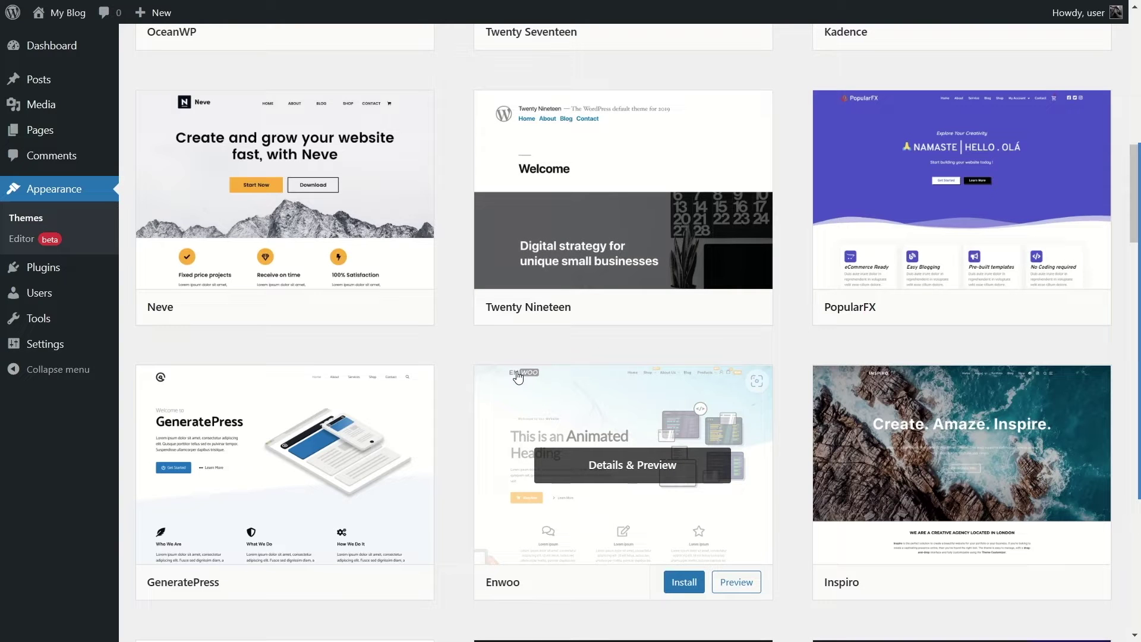
scroll(518, 376, up, 15)
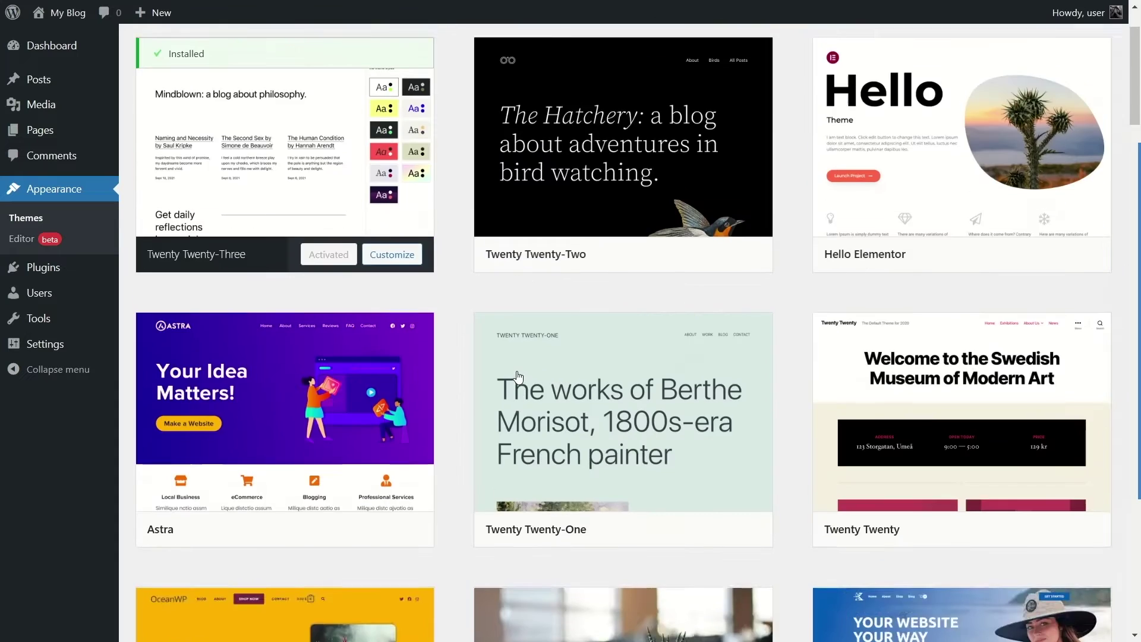
Step: Search the theme catalogue for "blocksy", then install and activate the Blocksy theme
click(926, 87)
text(B)
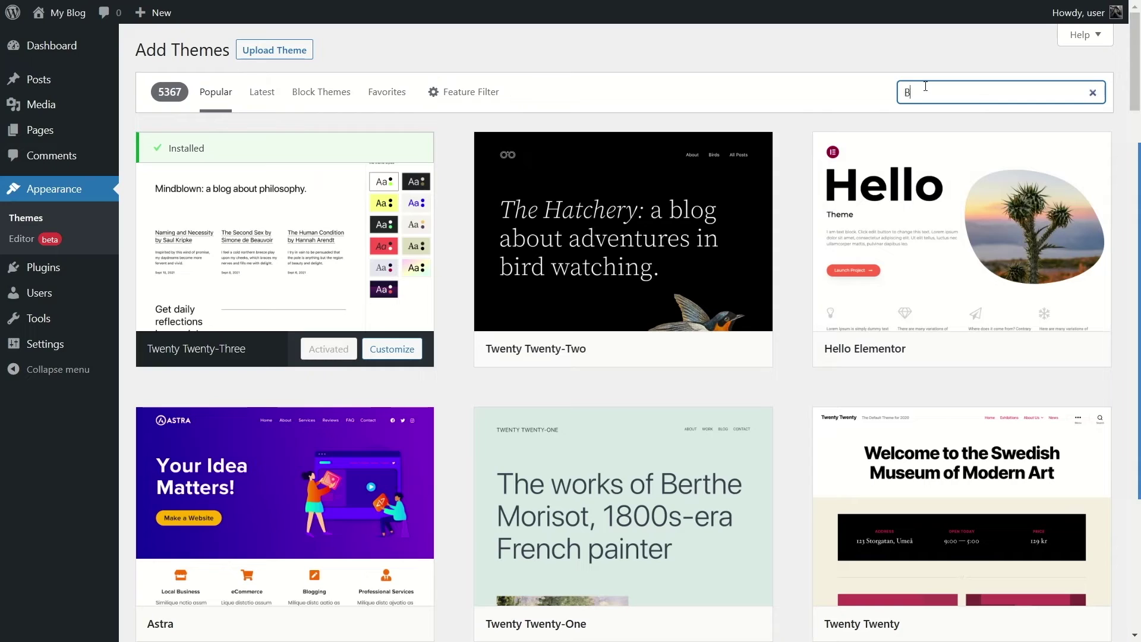
text(locksy)
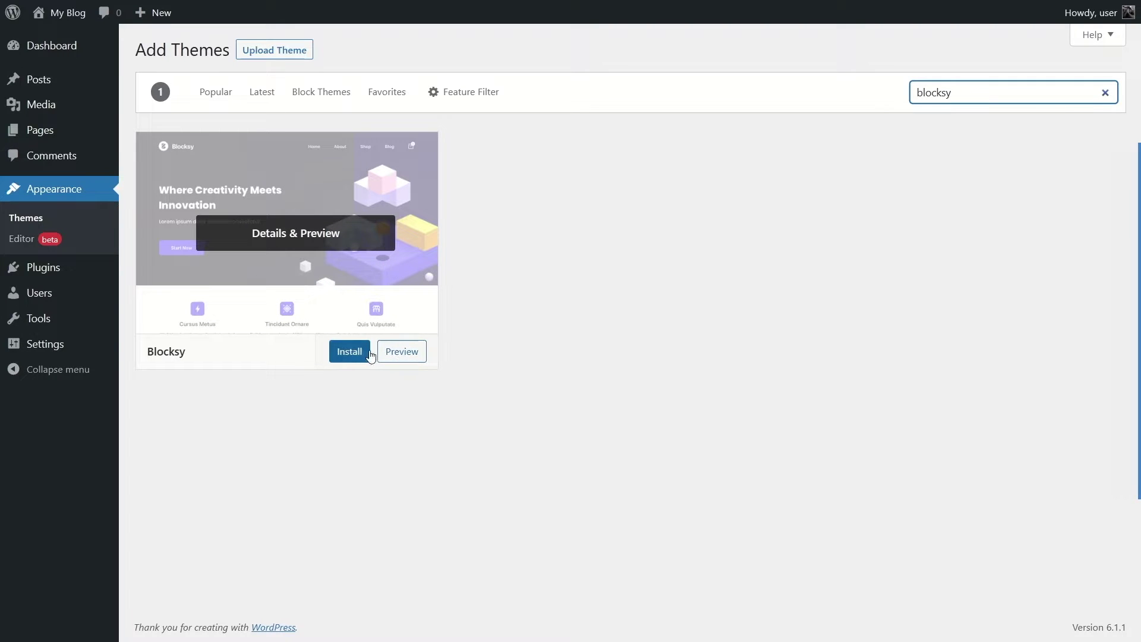
click(353, 358)
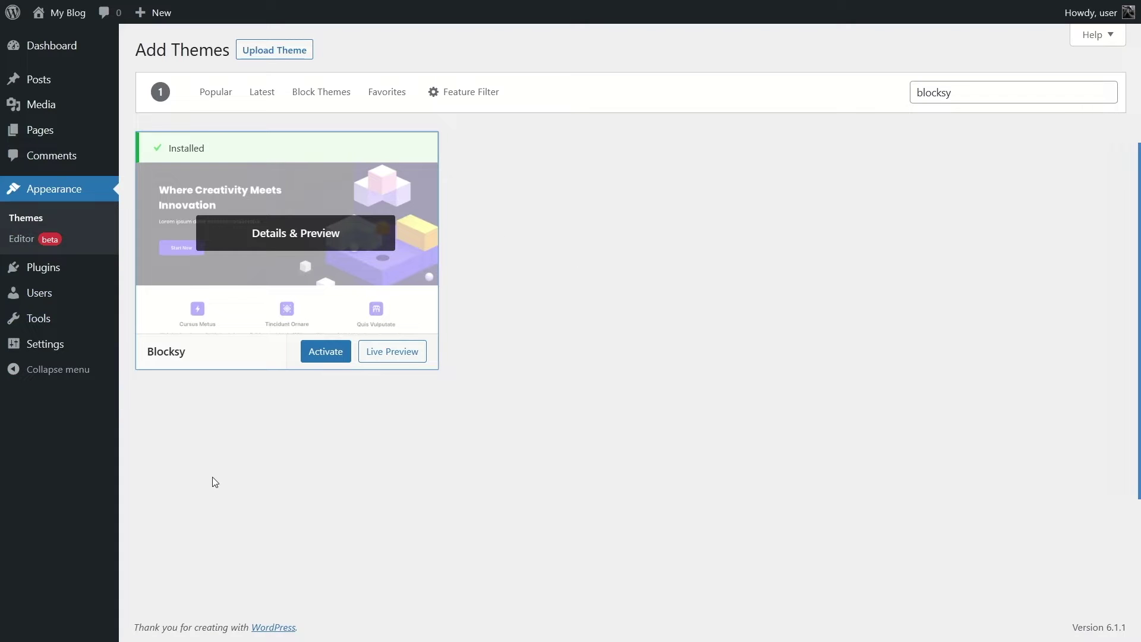
click(324, 355)
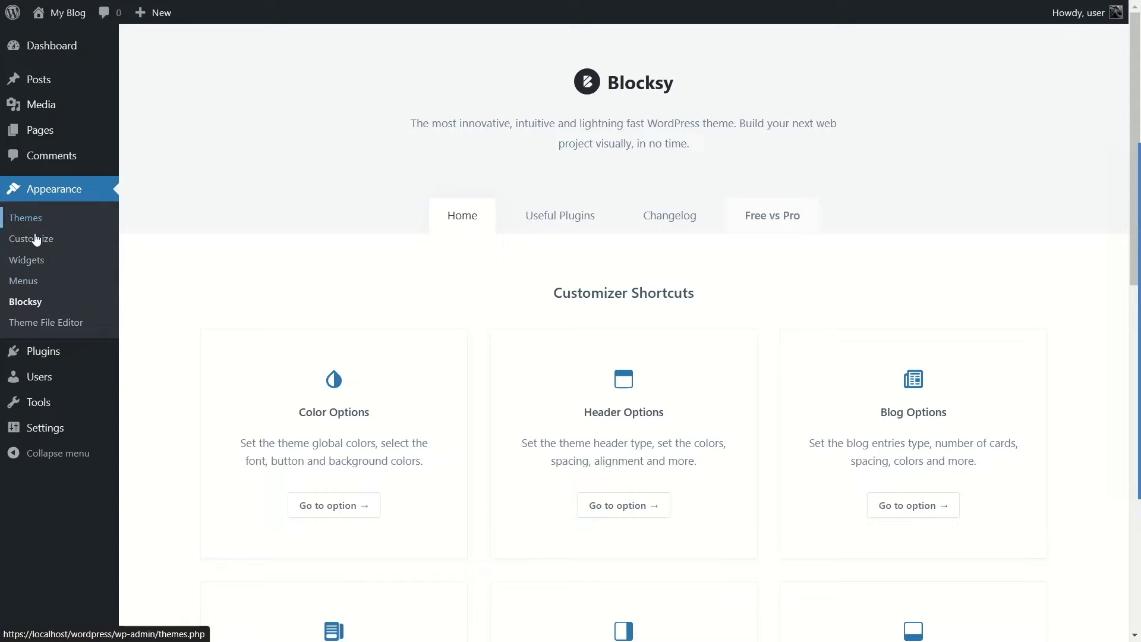
Step: Look through the Blocksy theme page, examining its customizer shortcuts and the Downloads section
scroll(500, 189, down, 10)
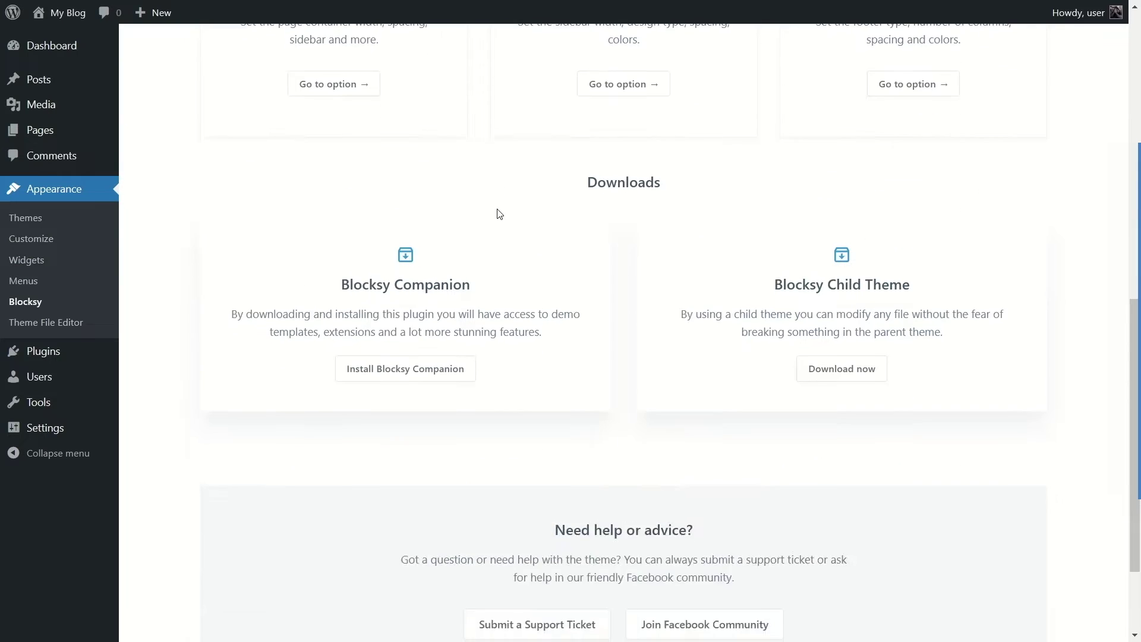
scroll(499, 215, up, 10)
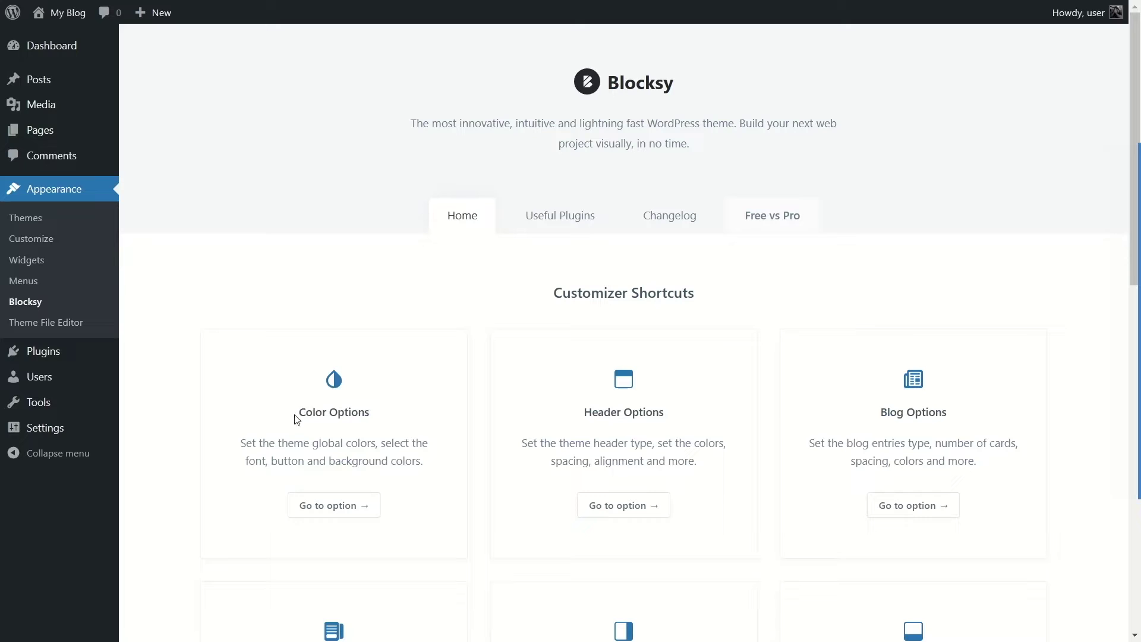
scroll(711, 426, down, 5)
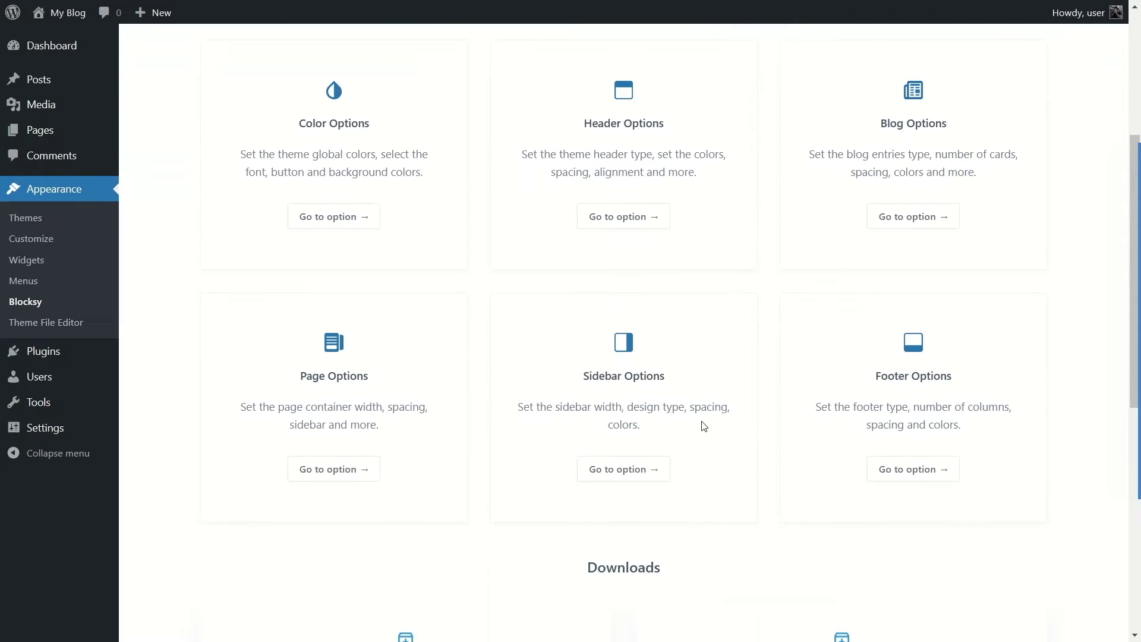
scroll(690, 436, down, 5)
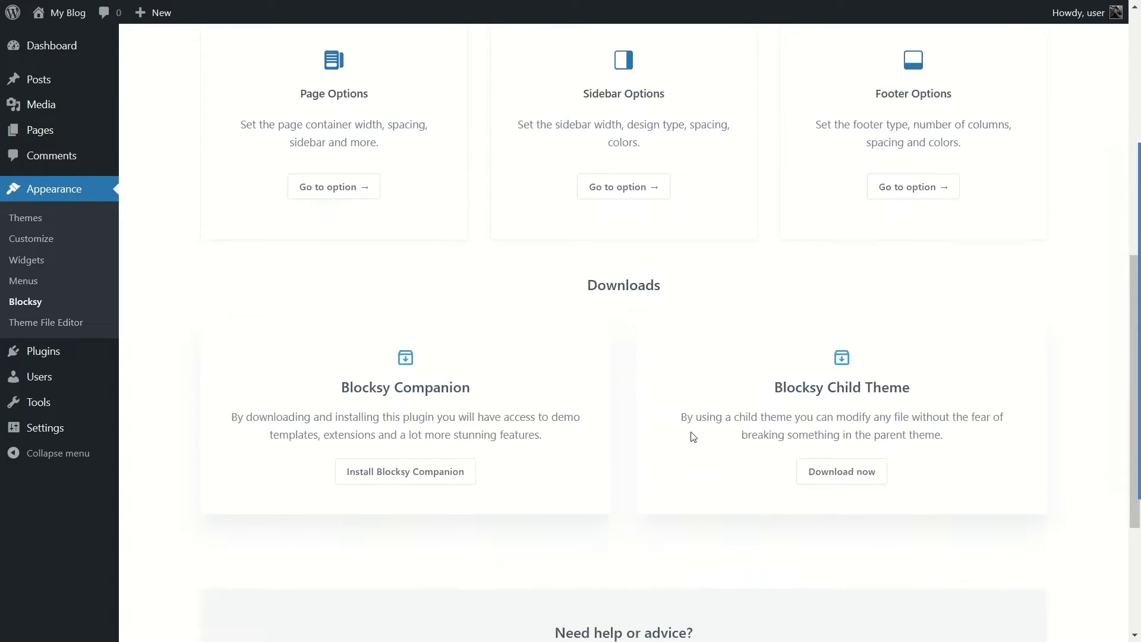
scroll(690, 436, up, 10)
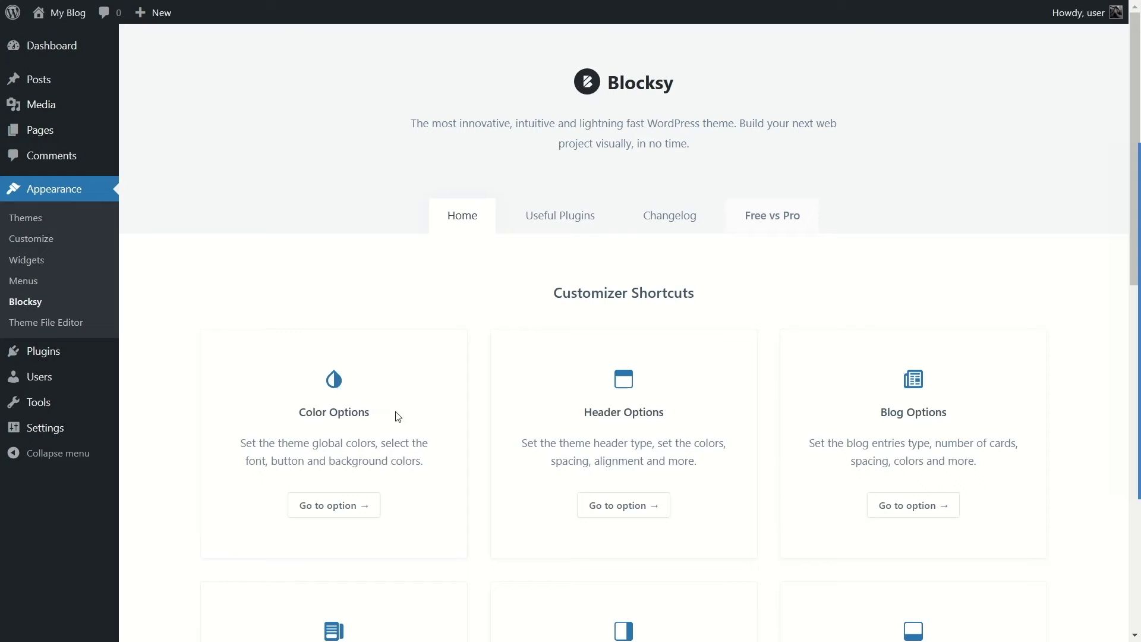
scroll(711, 425, down, 5)
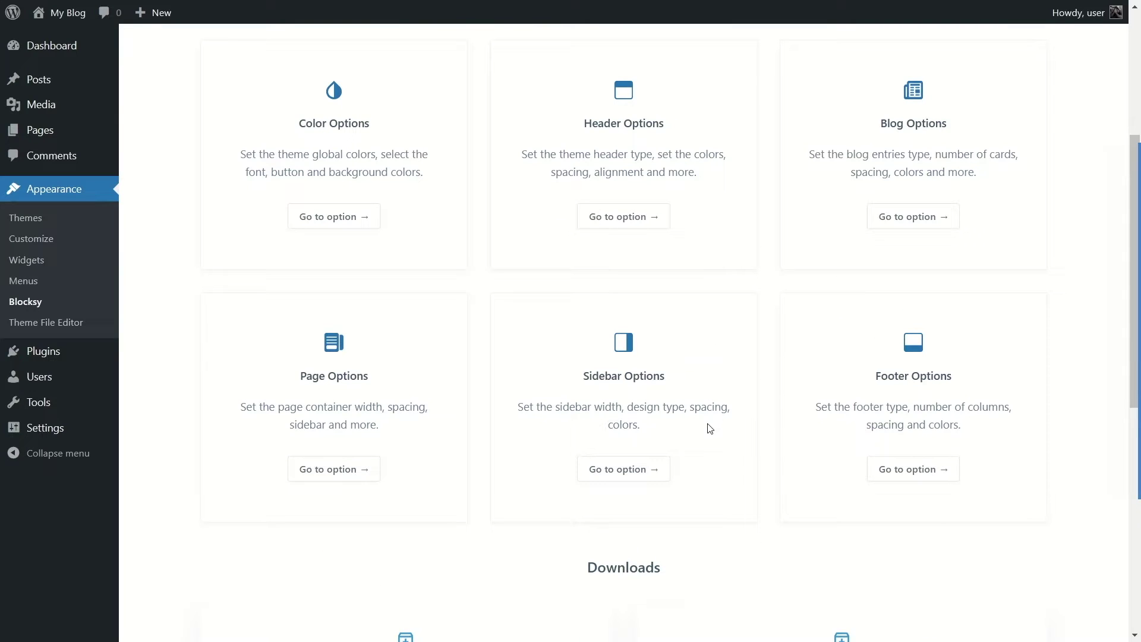
Step: Finish viewing the theme's home page, then look through the useful plugins recommended for Blocksy
scroll(690, 436, down, 5)
scroll(549, 434, up, 3)
scroll(455, 333, up, 7)
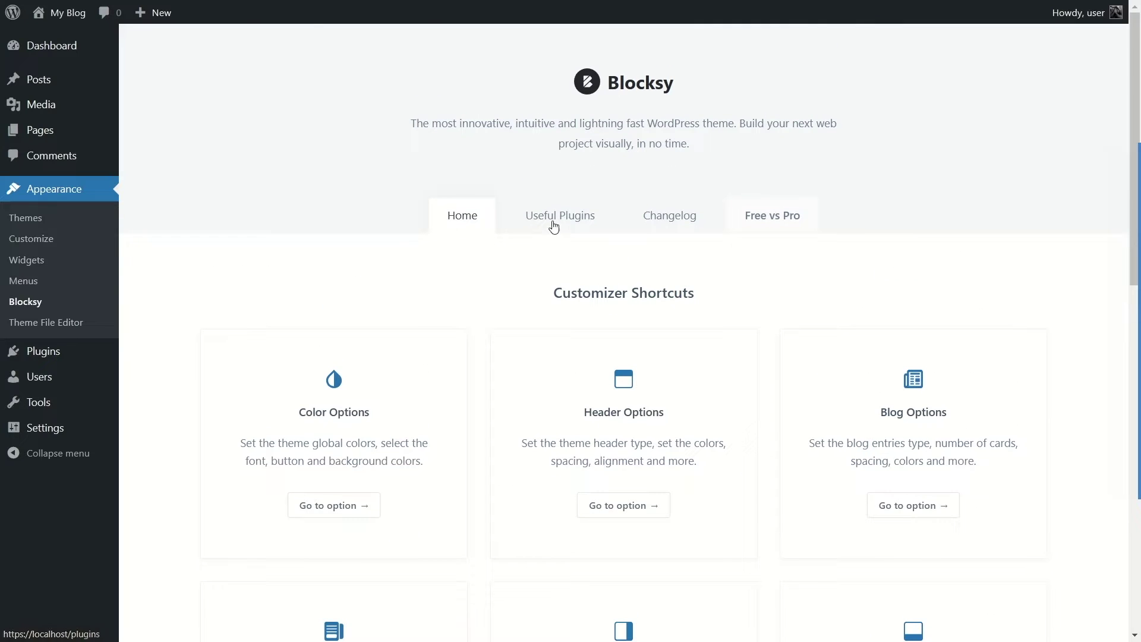
click(553, 224)
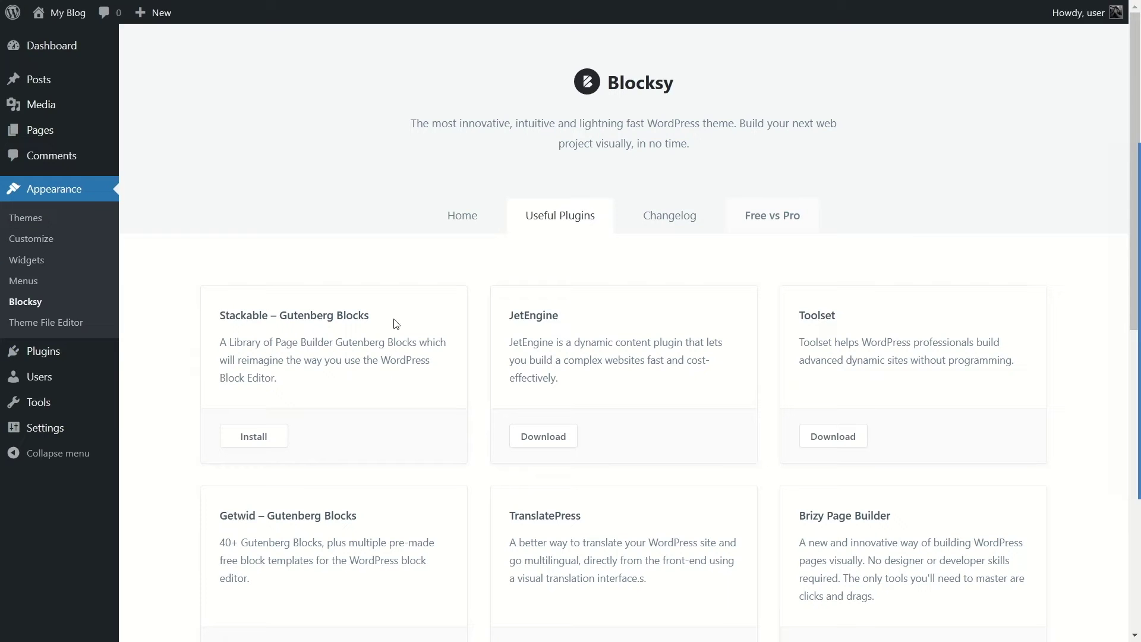
scroll(576, 324, down, 7)
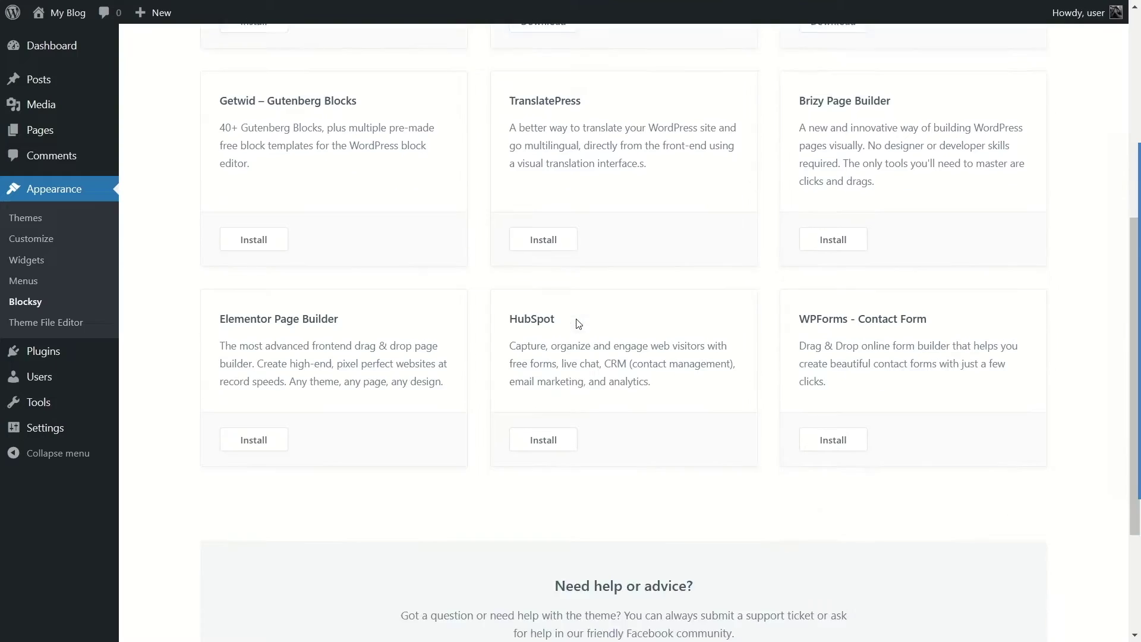
scroll(654, 319, up, 7)
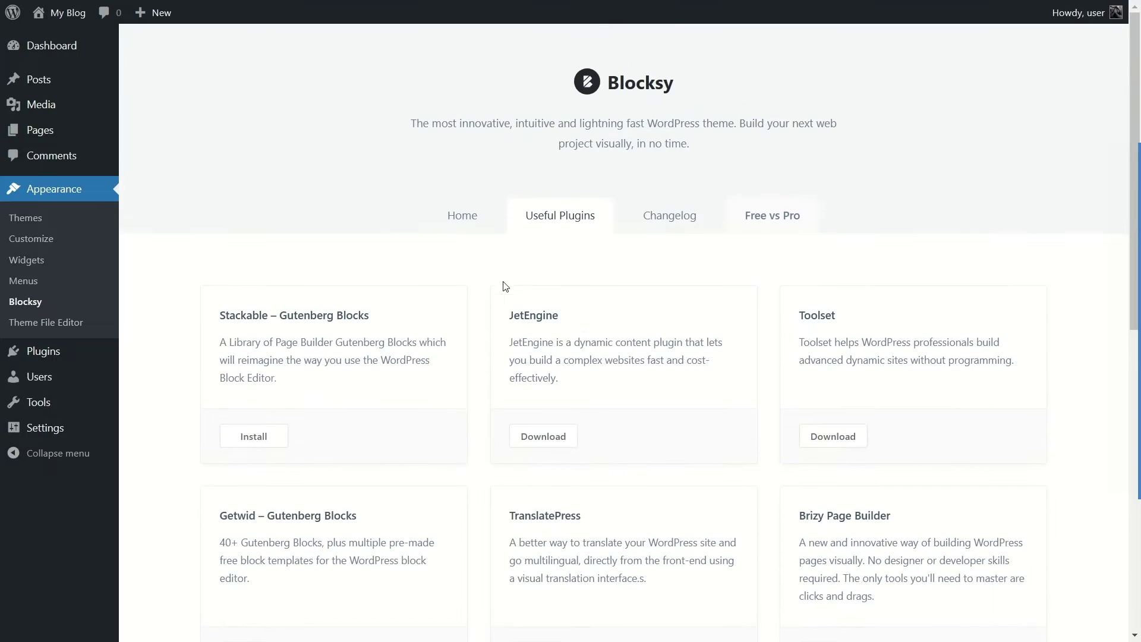
Step: Examine the Free vs Pro feature comparison of the Blocksy theme, including the general and header features
click(770, 228)
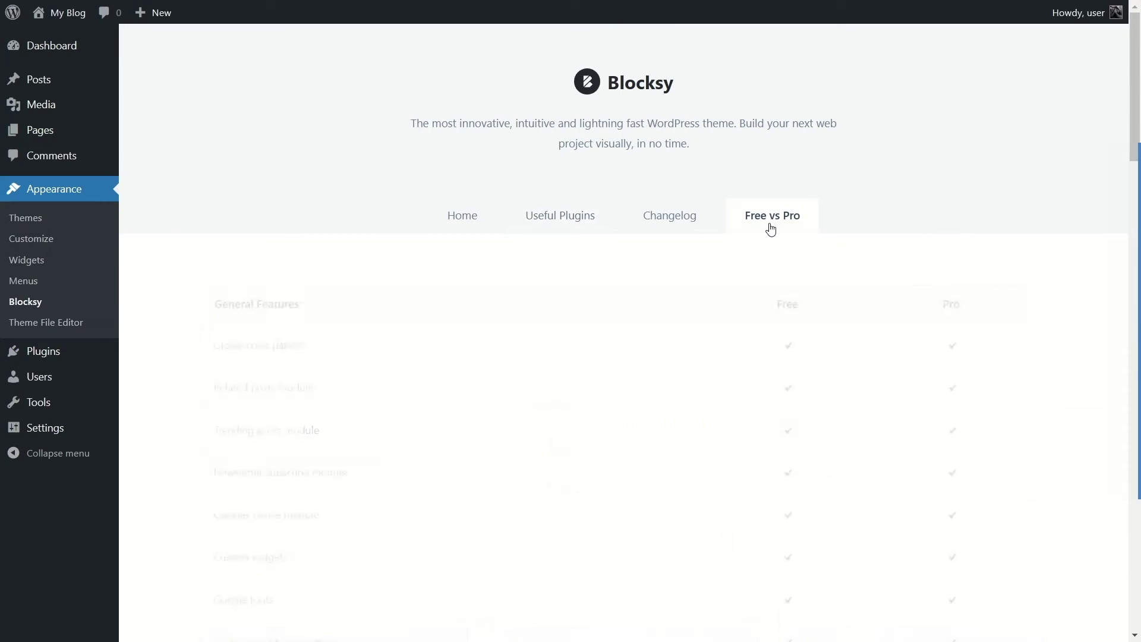
scroll(636, 346, down, 2)
scroll(637, 346, down, 10)
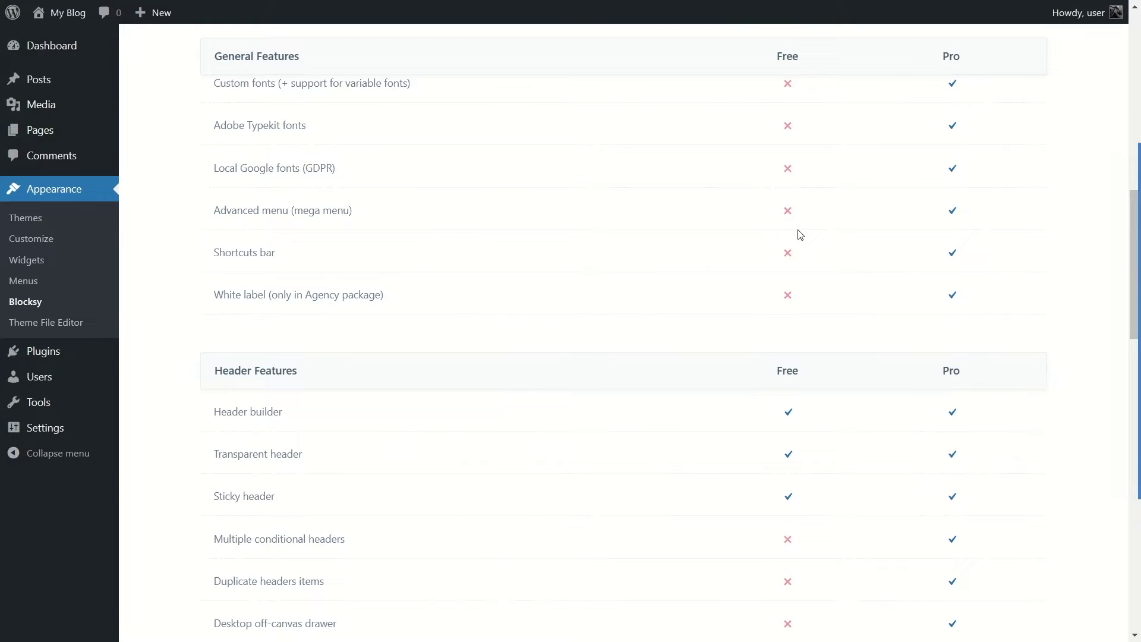
scroll(798, 238, up, 3)
scroll(419, 341, down, 6)
scroll(419, 342, up, 15)
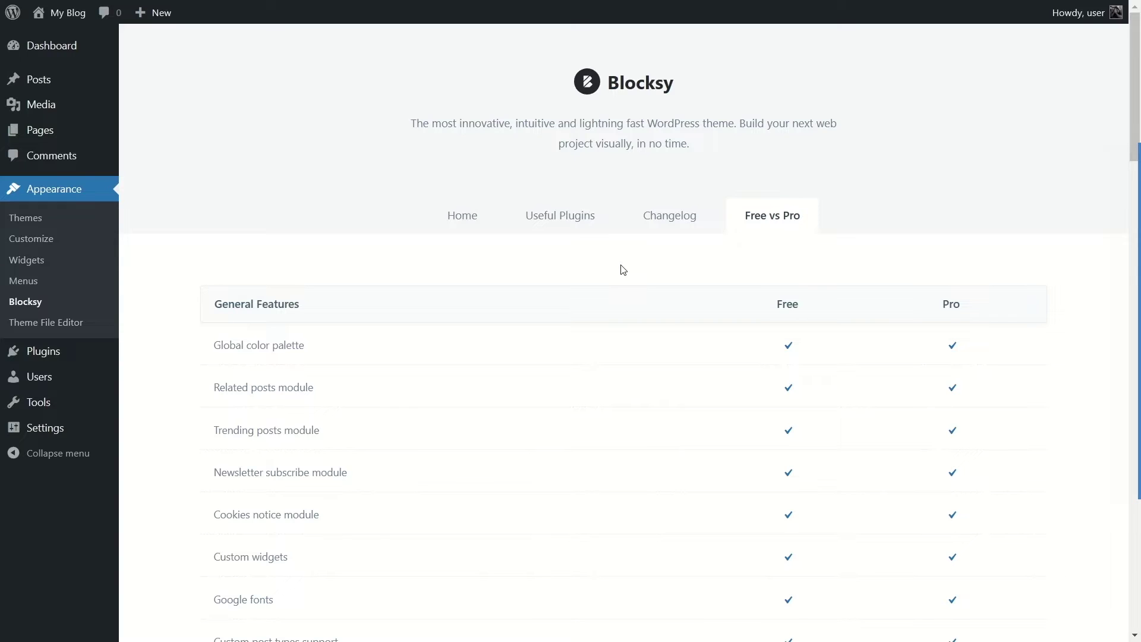
Step: Return to the Blocksy home page and install and activate the Blocksy Companion plugin offered under Downloads
click(475, 223)
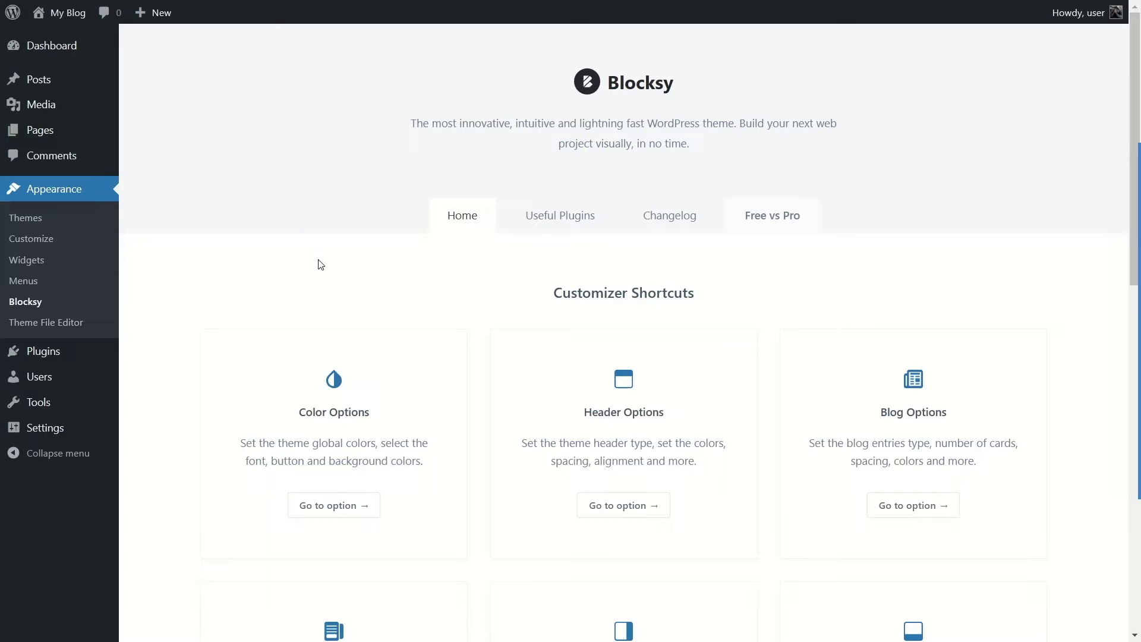
scroll(250, 273, down, 10)
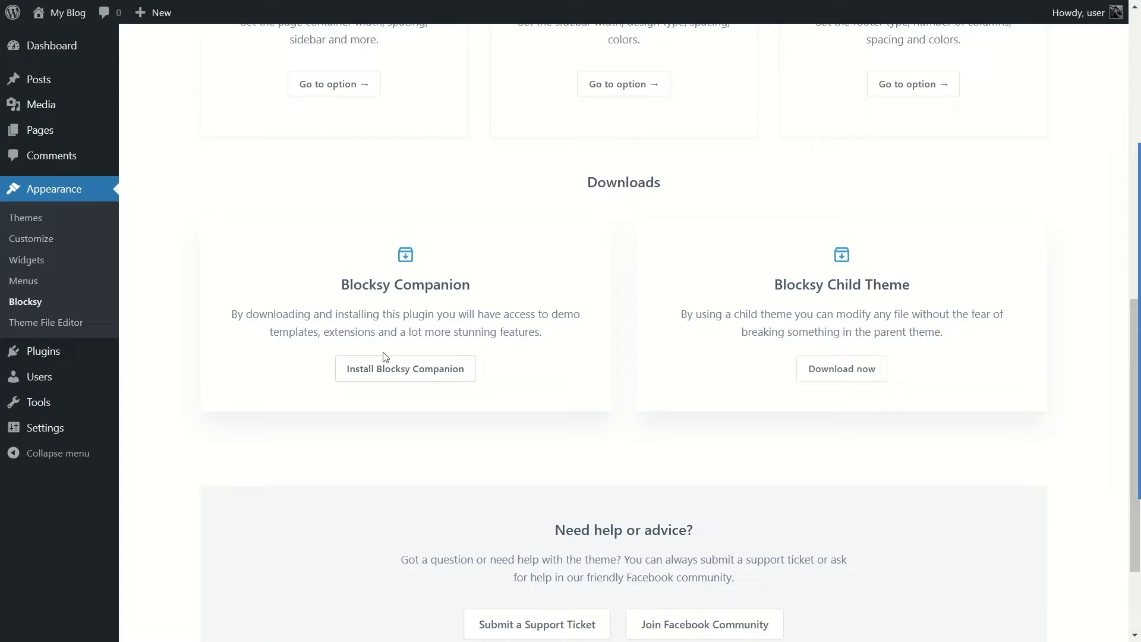
click(62, 356)
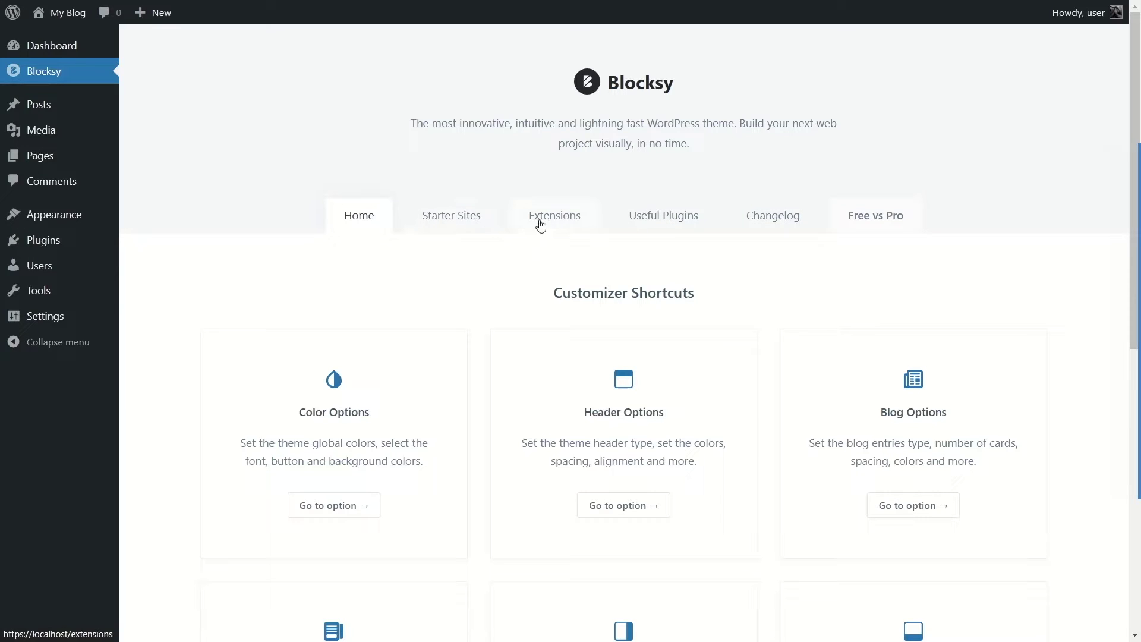
Step: Look over the customizer shortcuts, then examine the free extensions available for the Blocksy theme
scroll(546, 291, down, 7)
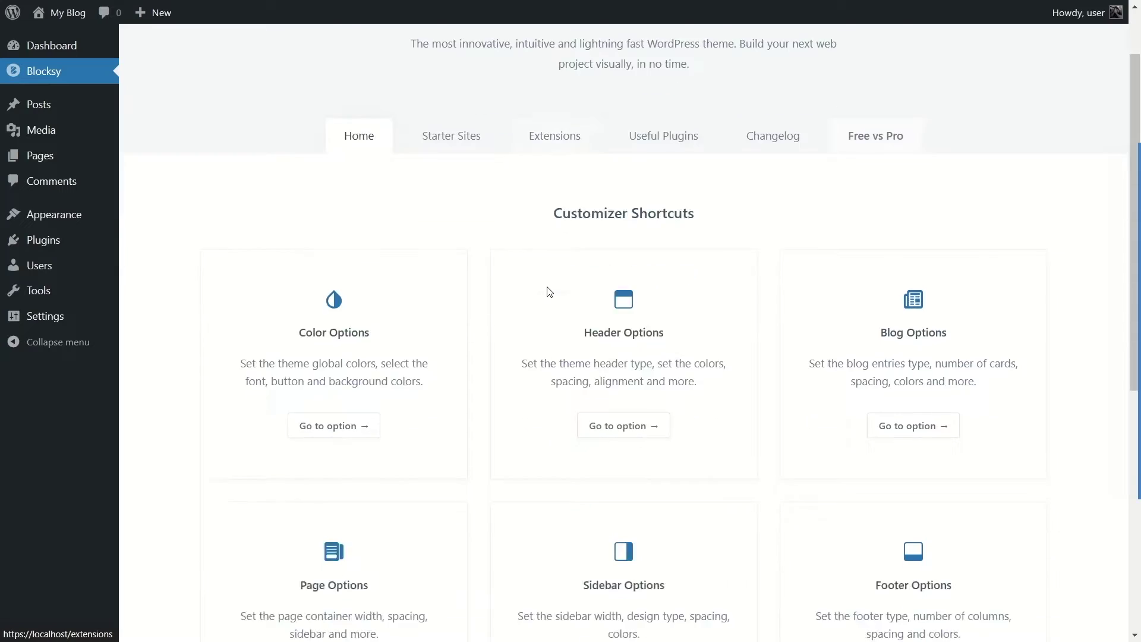
scroll(547, 291, up, 7)
click(561, 223)
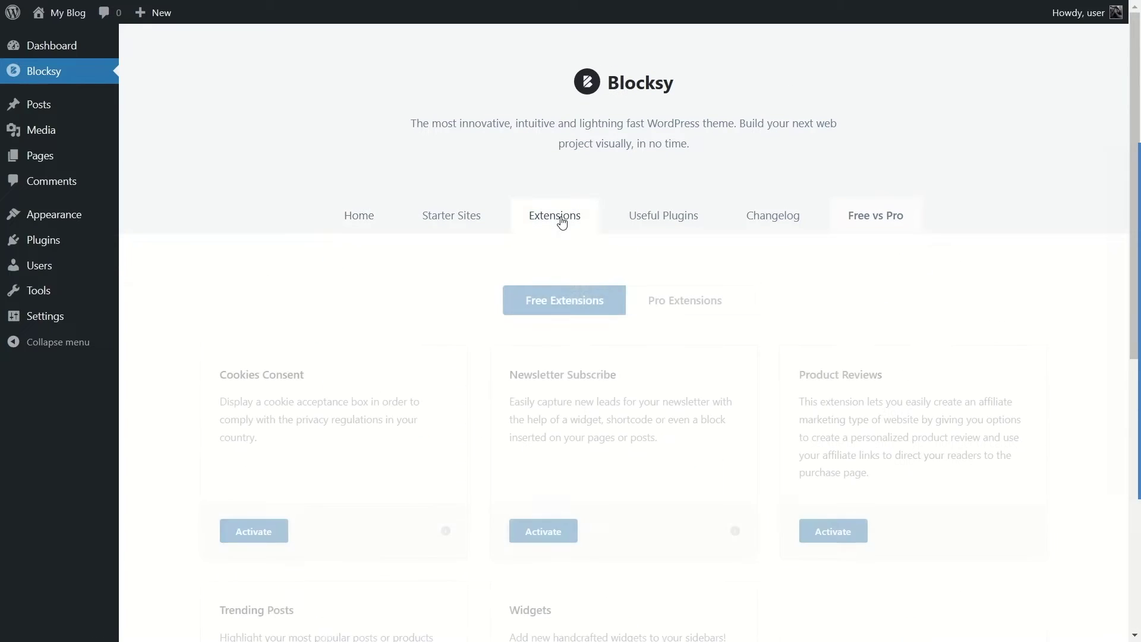
scroll(309, 315, down, 3)
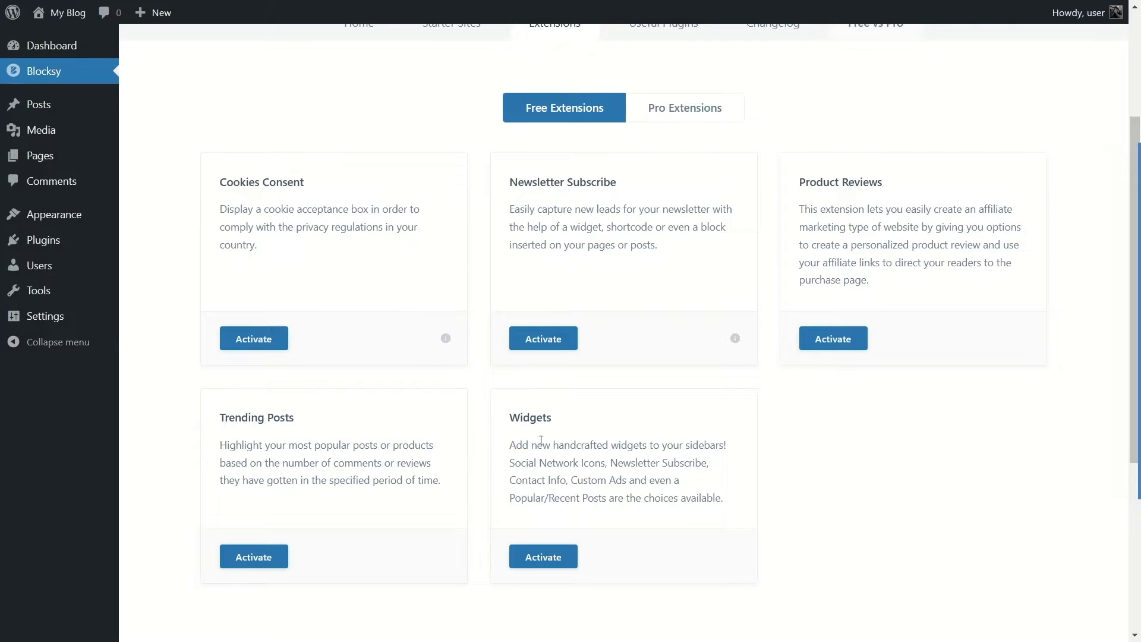
scroll(368, 443, up, 3)
scroll(537, 421, down, 7)
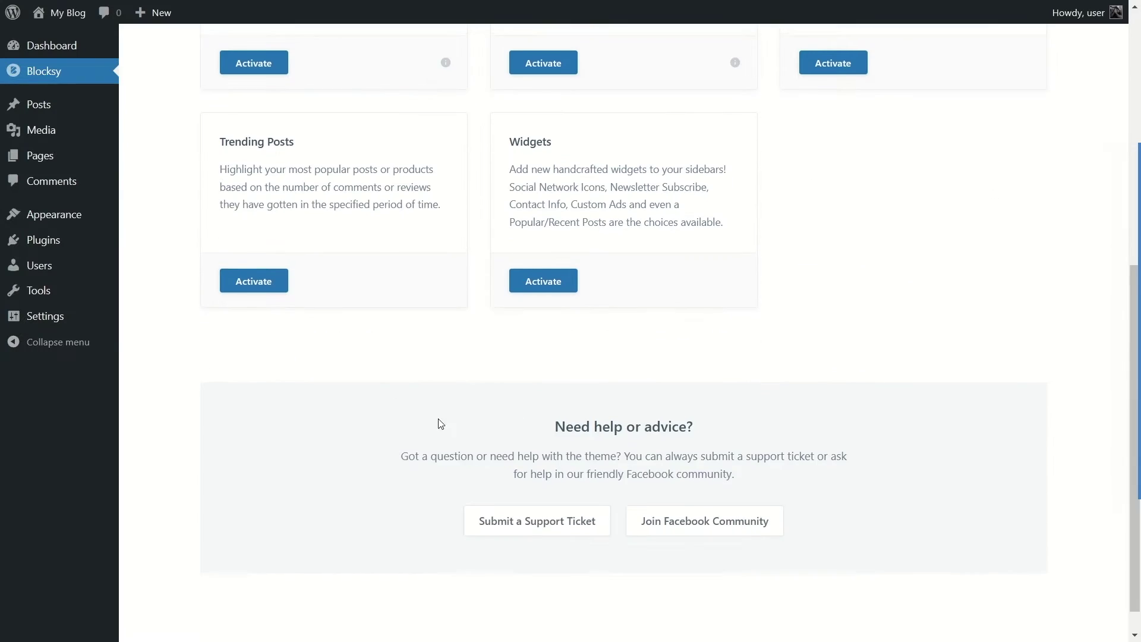
scroll(504, 413, up, 4)
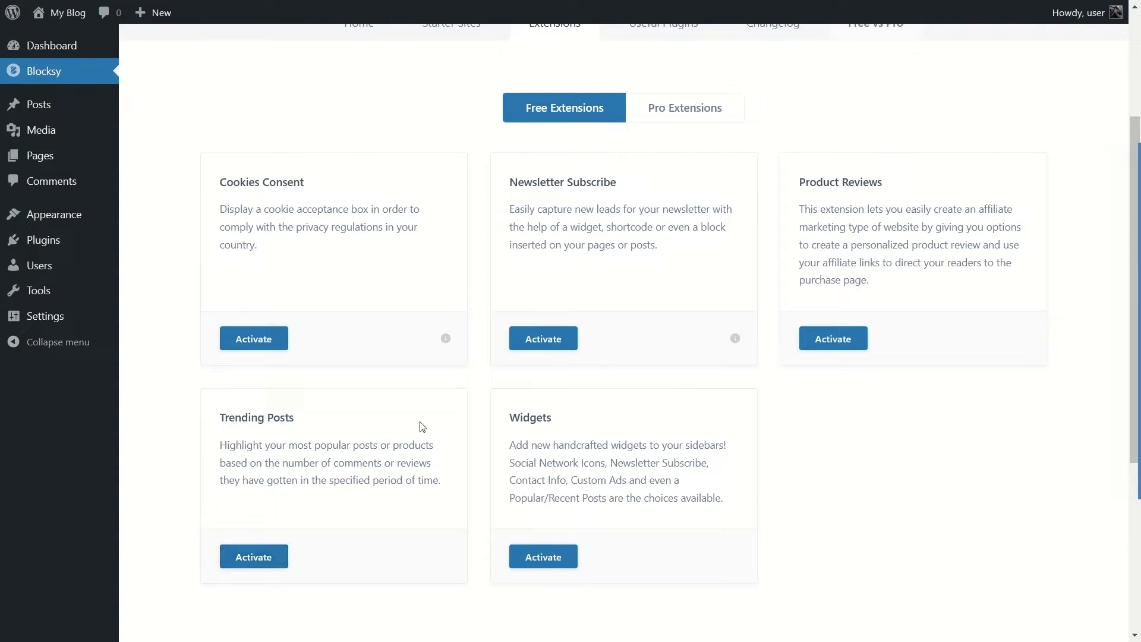
scroll(624, 416, up, 2)
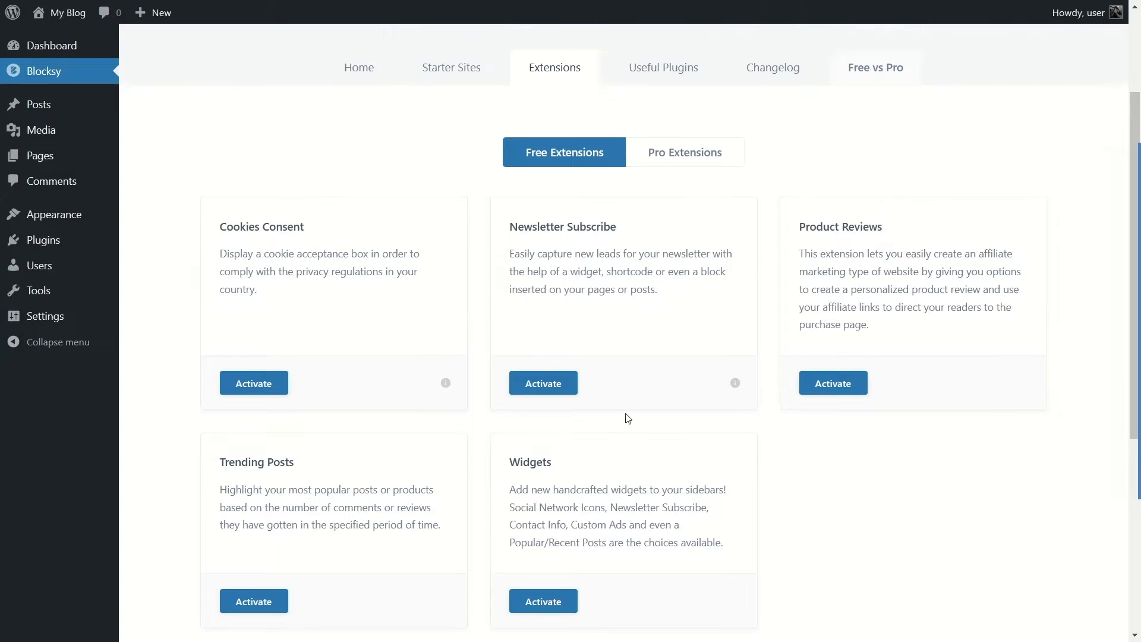
Step: Look through the Pro extensions offered for the Blocksy theme
click(702, 215)
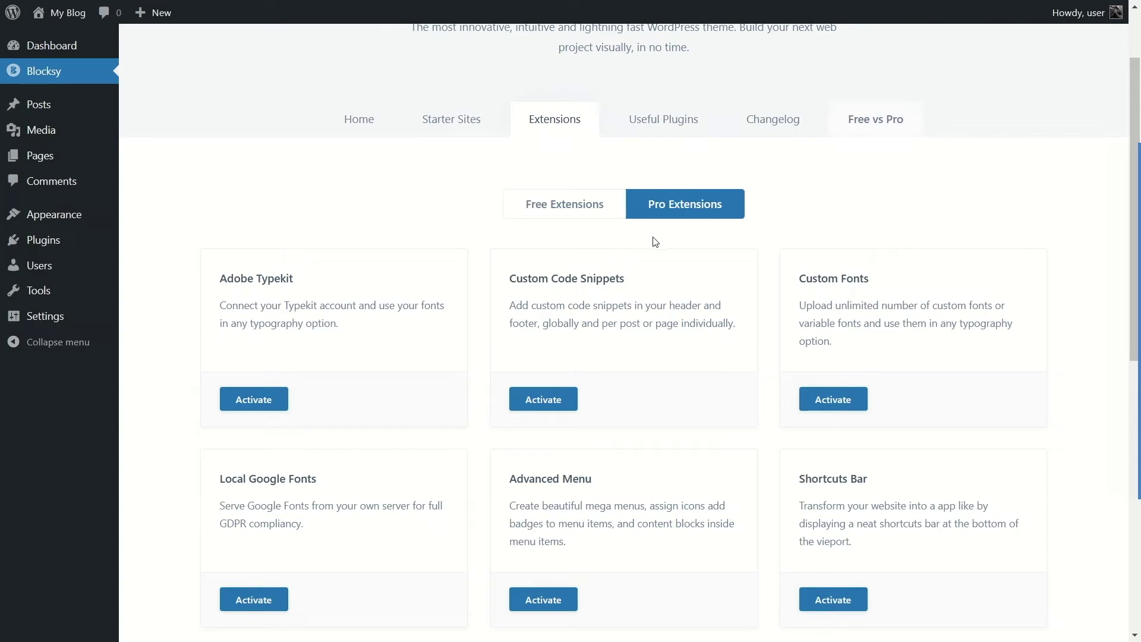
scroll(630, 293, down, 9)
scroll(626, 291, up, 8)
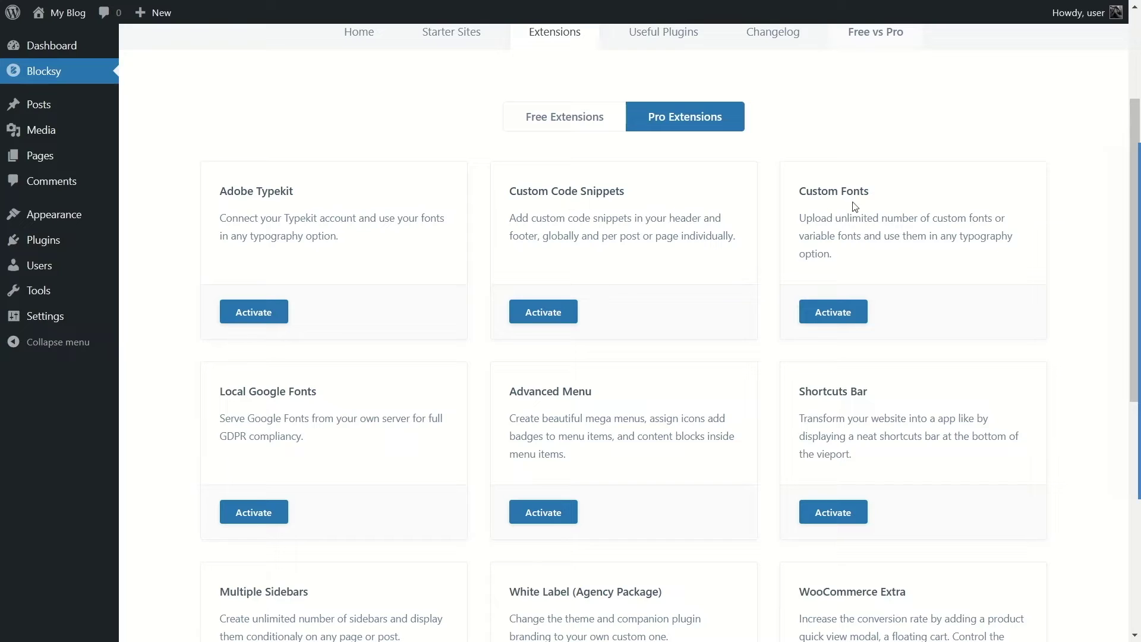
scroll(431, 413, down, 7)
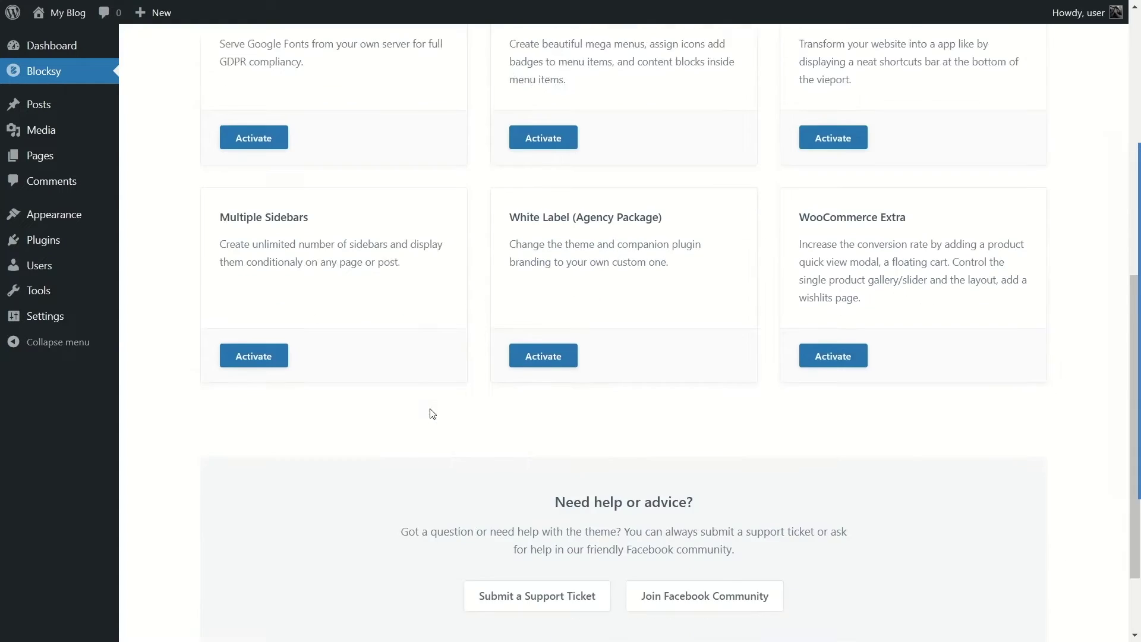
scroll(430, 408, up, 10)
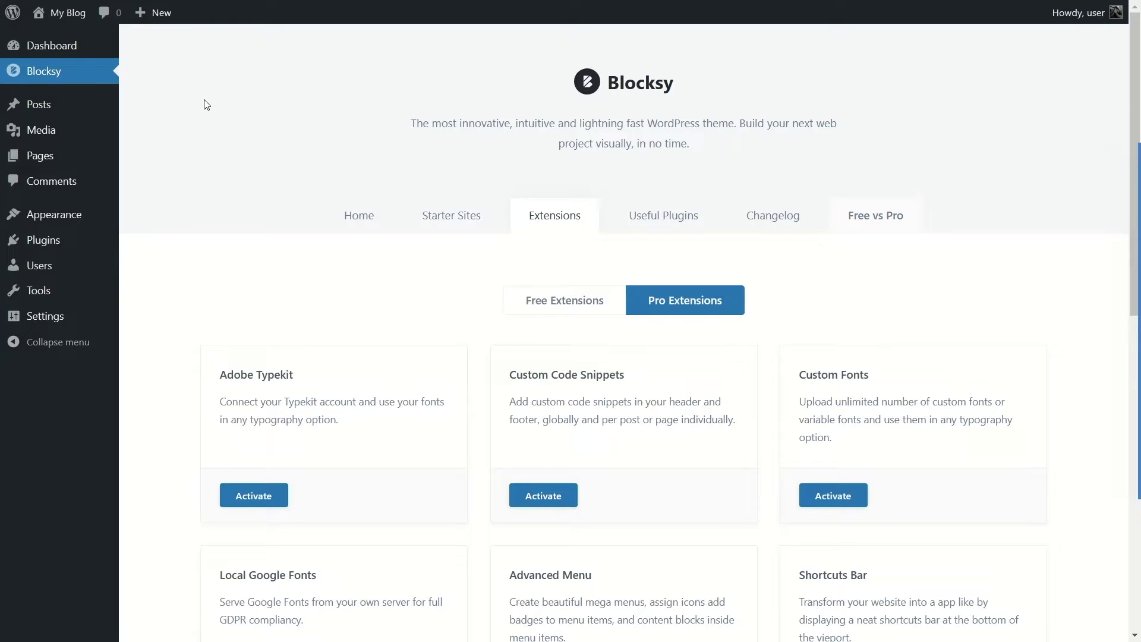
Step: Return to the admin dashboard, then reopen the Blocksy page and show its Starter Sites
mouse_move(73, 26)
click(54, 47)
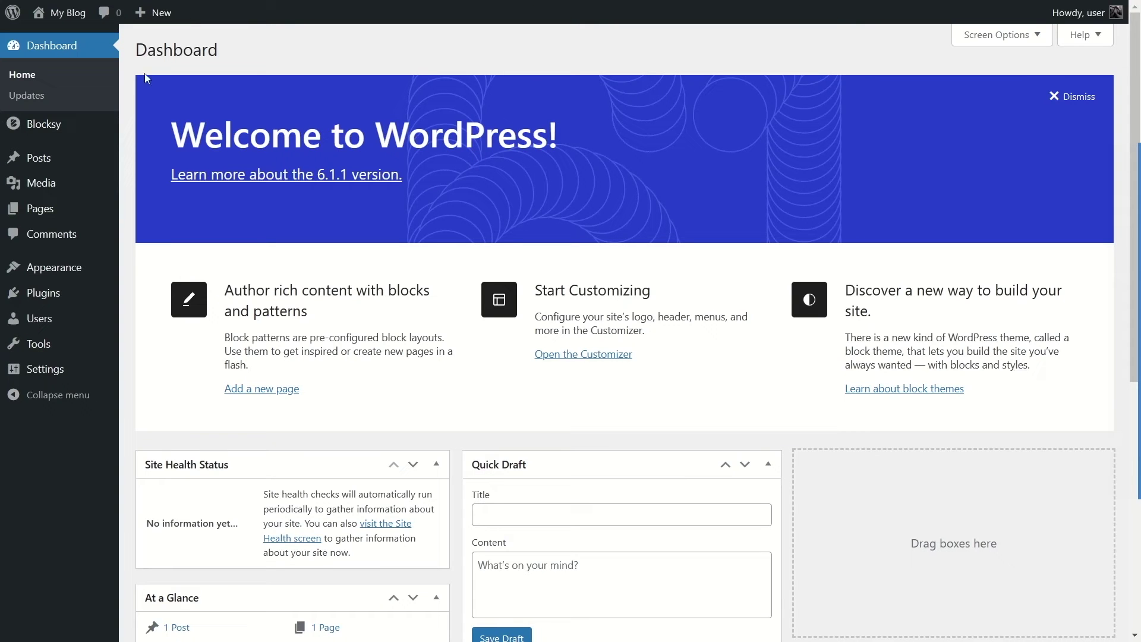
click(39, 123)
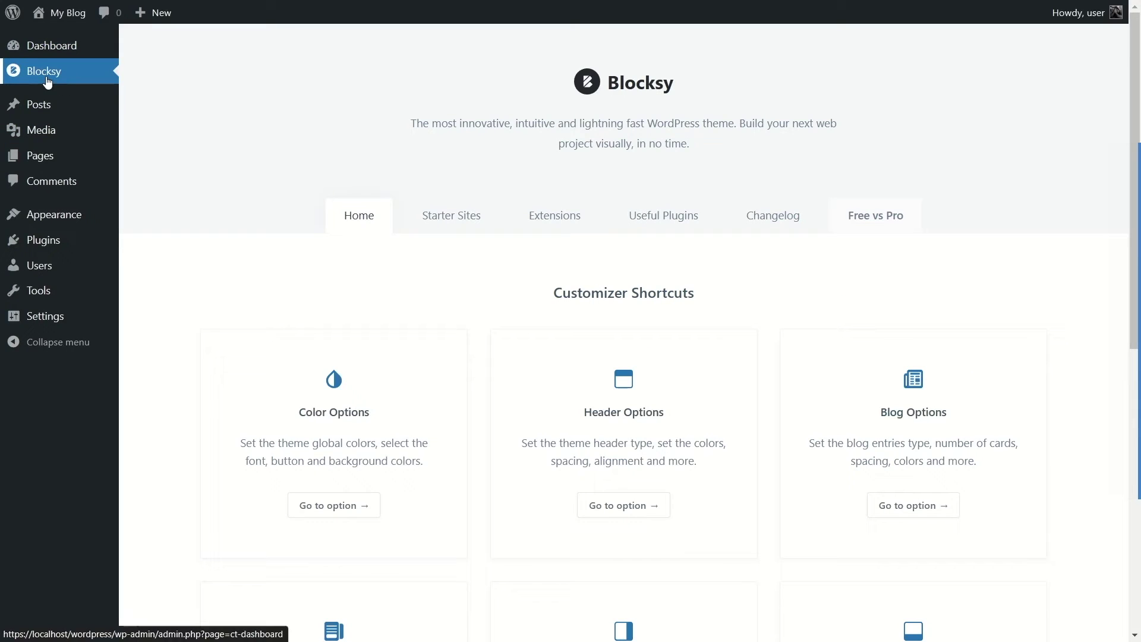
click(450, 229)
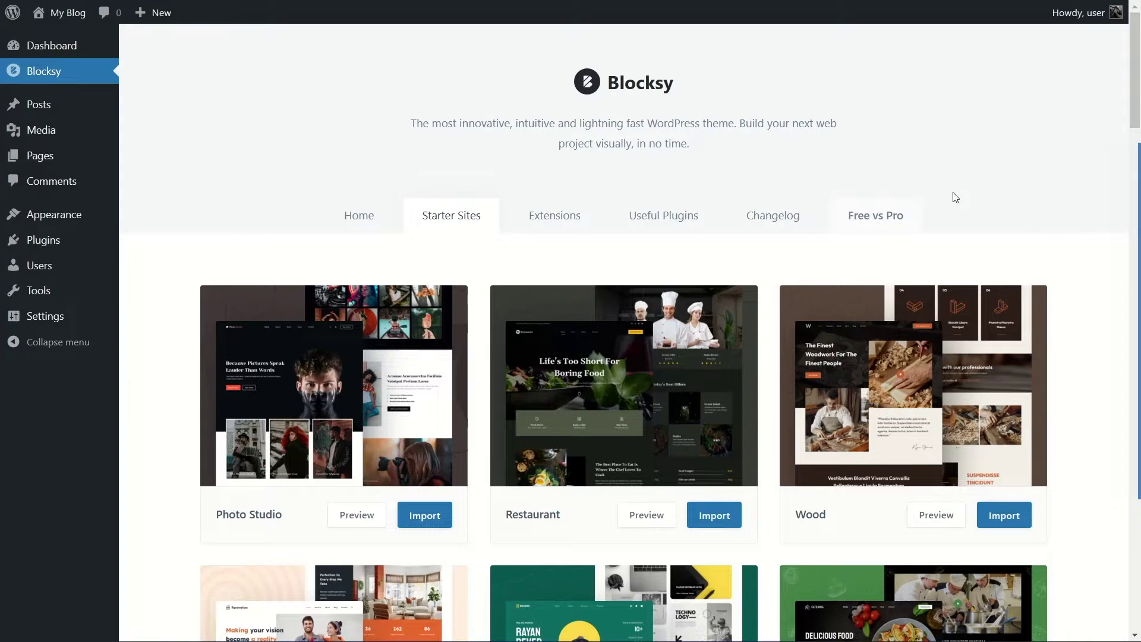
Step: Browse the whole collection of Blocksy starter sites to survey the available templates
scroll(953, 193, down, 3)
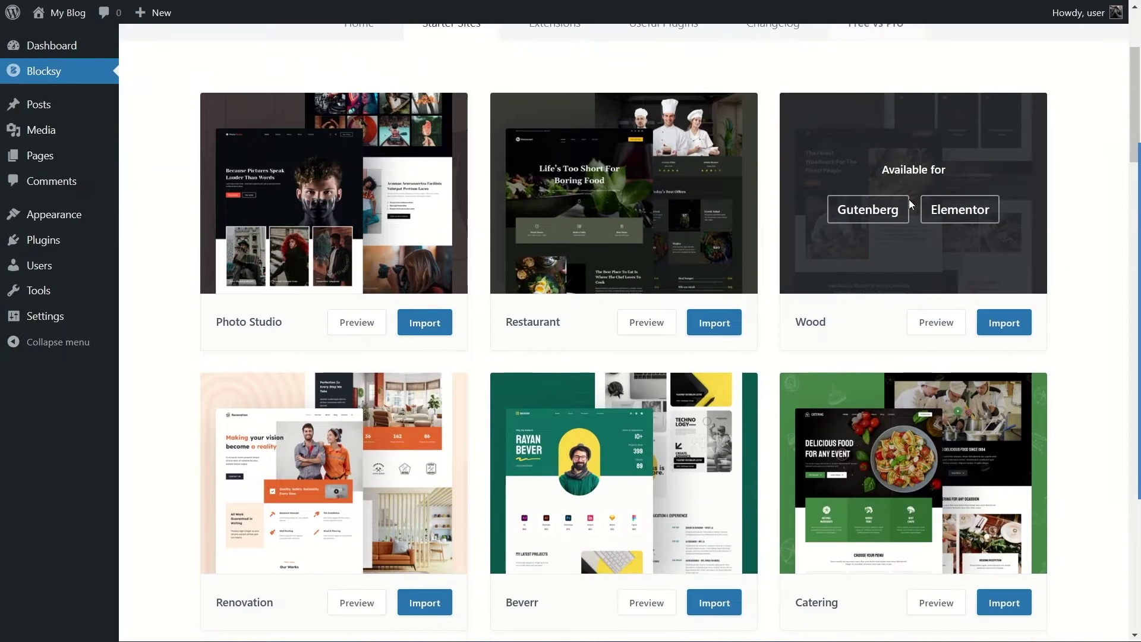
scroll(734, 258, down, 4)
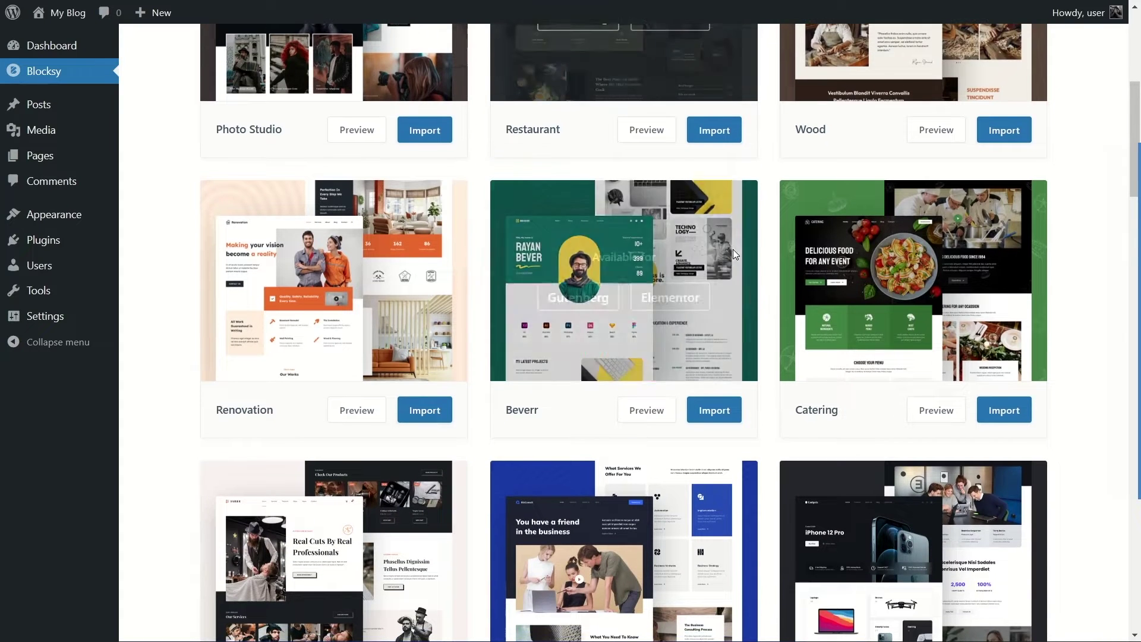
scroll(733, 244, down, 2)
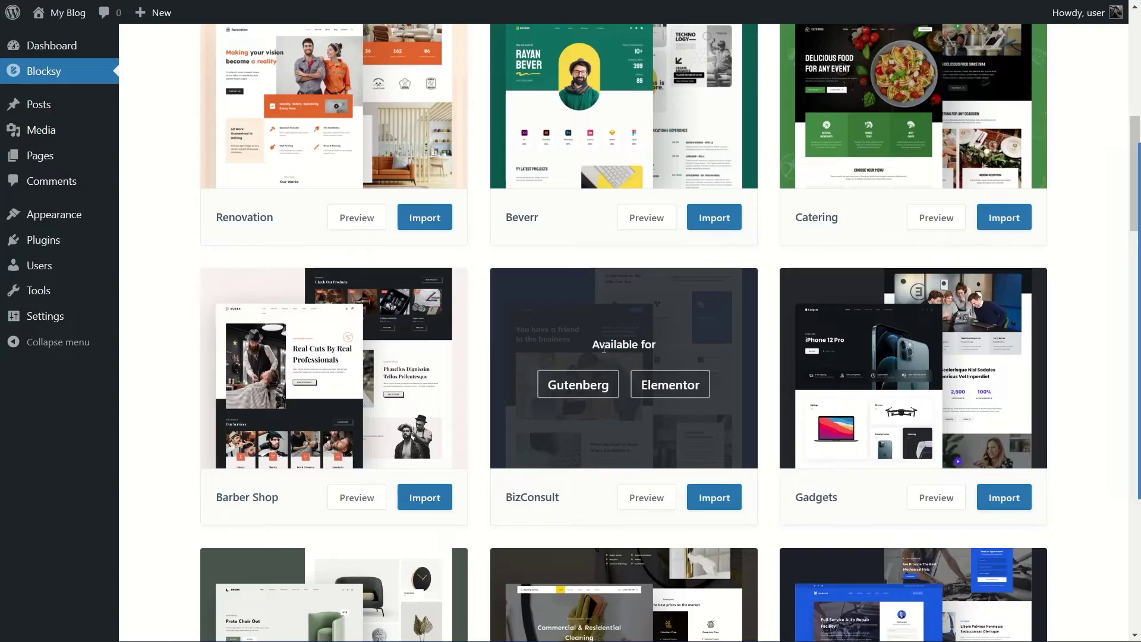
scroll(632, 340, down, 4)
scroll(632, 340, down, 15)
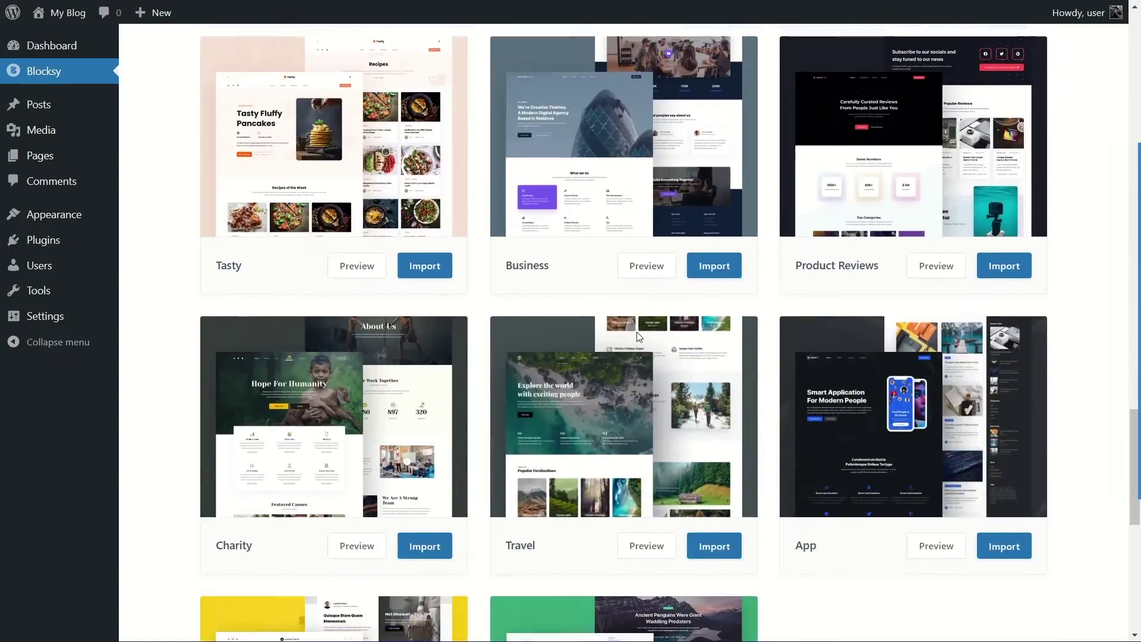
scroll(637, 337, up, 20)
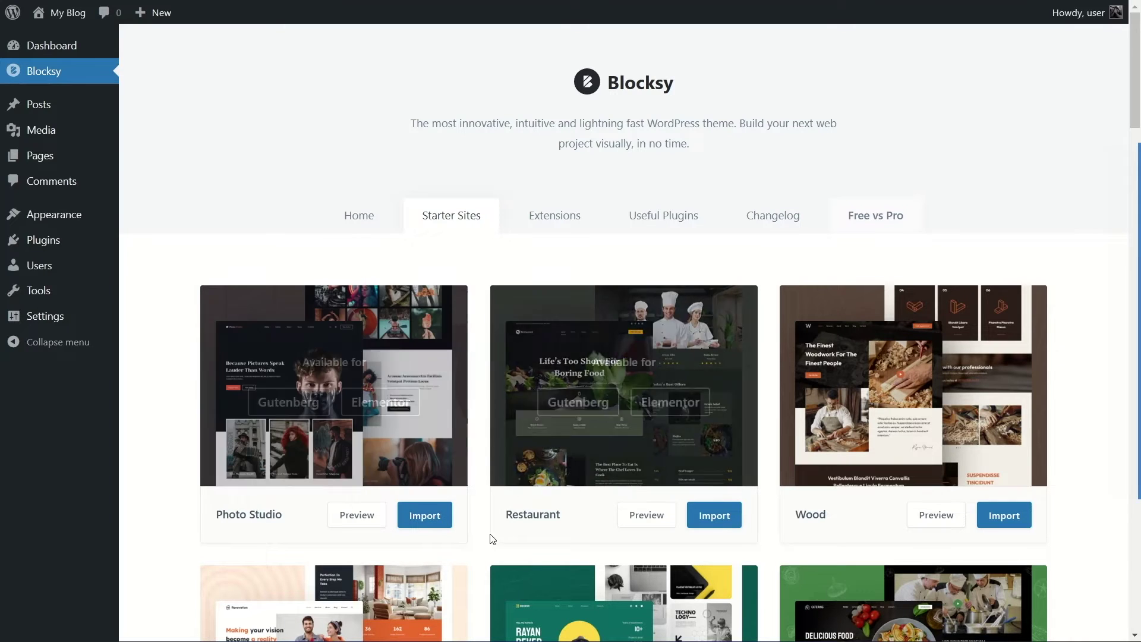
Step: Compare the starter sites for Gutenberg and Elementor availability, examining the Barber Shop template in particular
scroll(511, 487, down, 2)
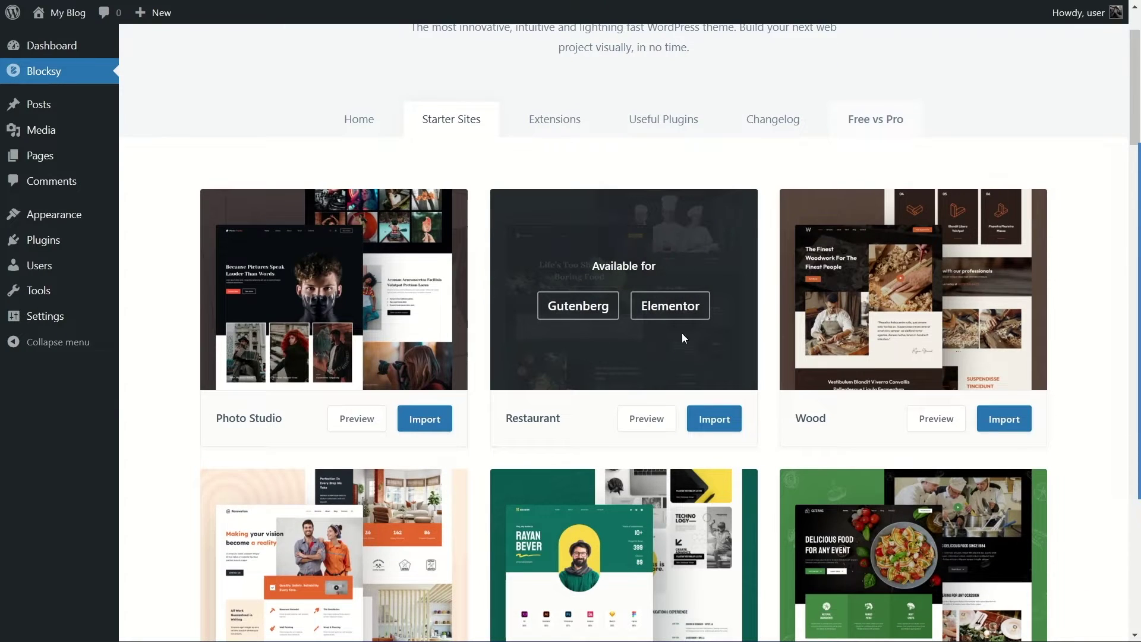
scroll(867, 333, down, 3)
scroll(820, 313, down, 3)
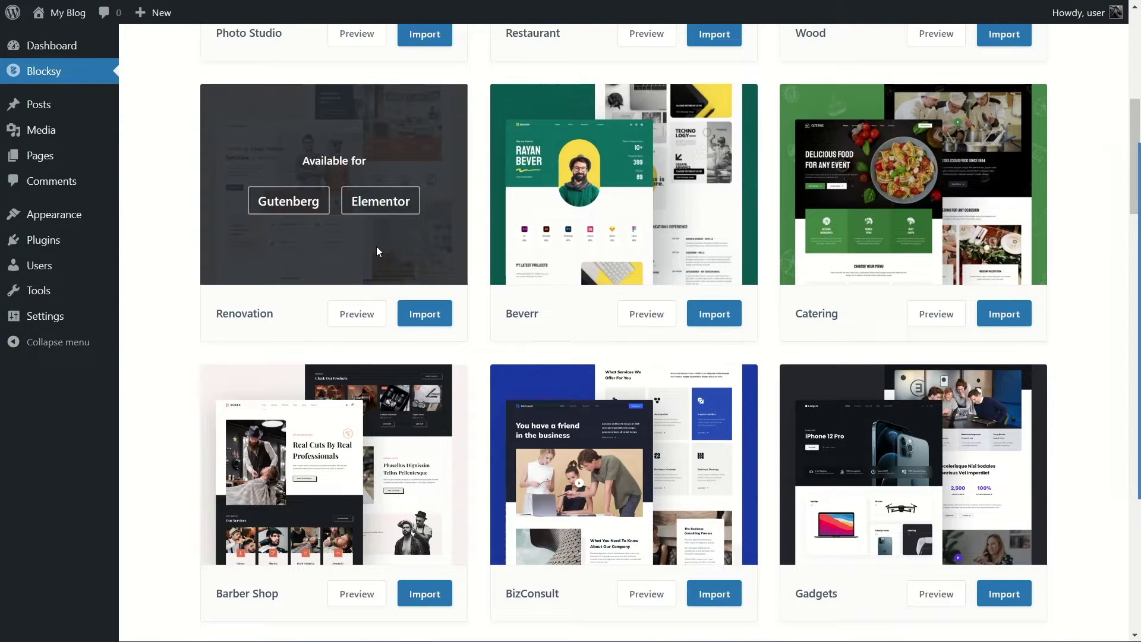
scroll(654, 229, down, 2)
scroll(1009, 391, up, 3)
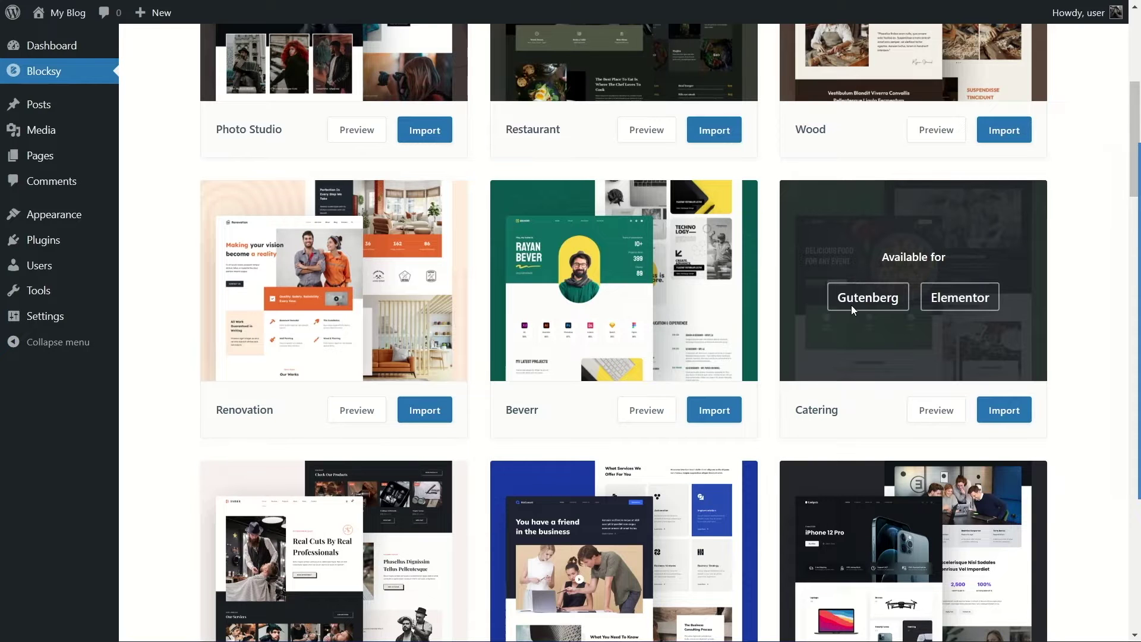
scroll(851, 305, down, 1)
scroll(832, 291, down, 2)
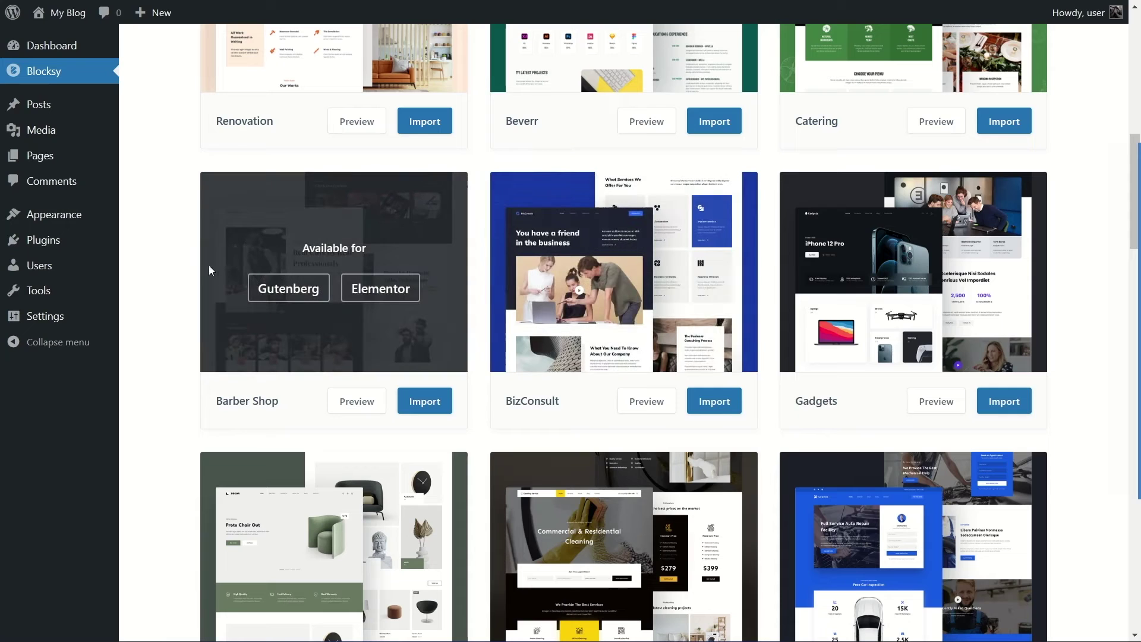
drag(215, 406, 300, 377)
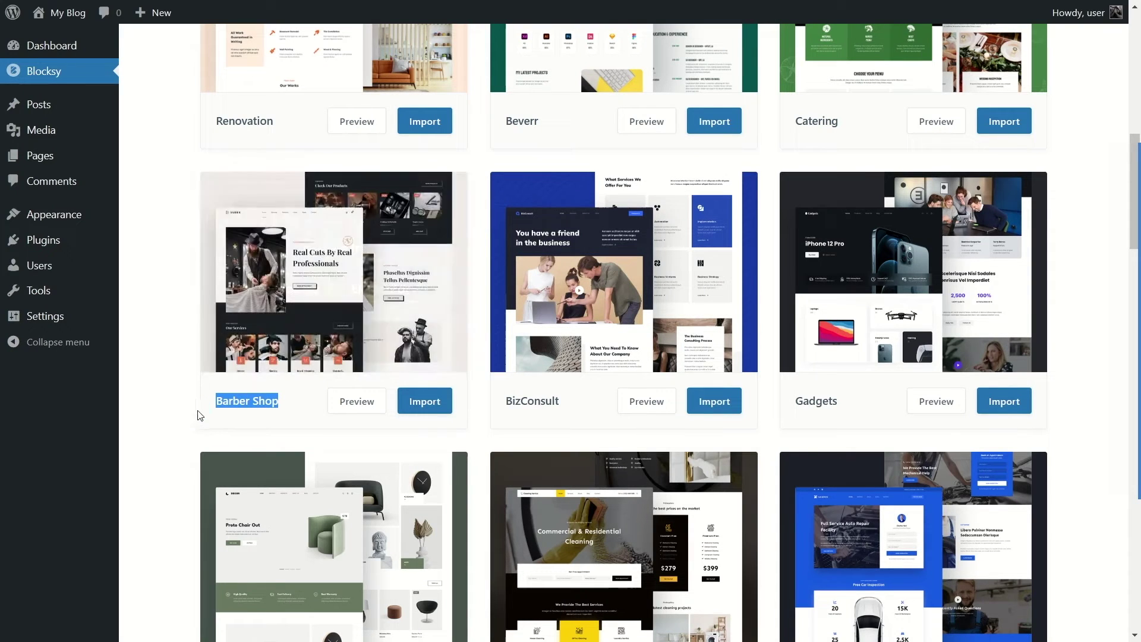
click(221, 404)
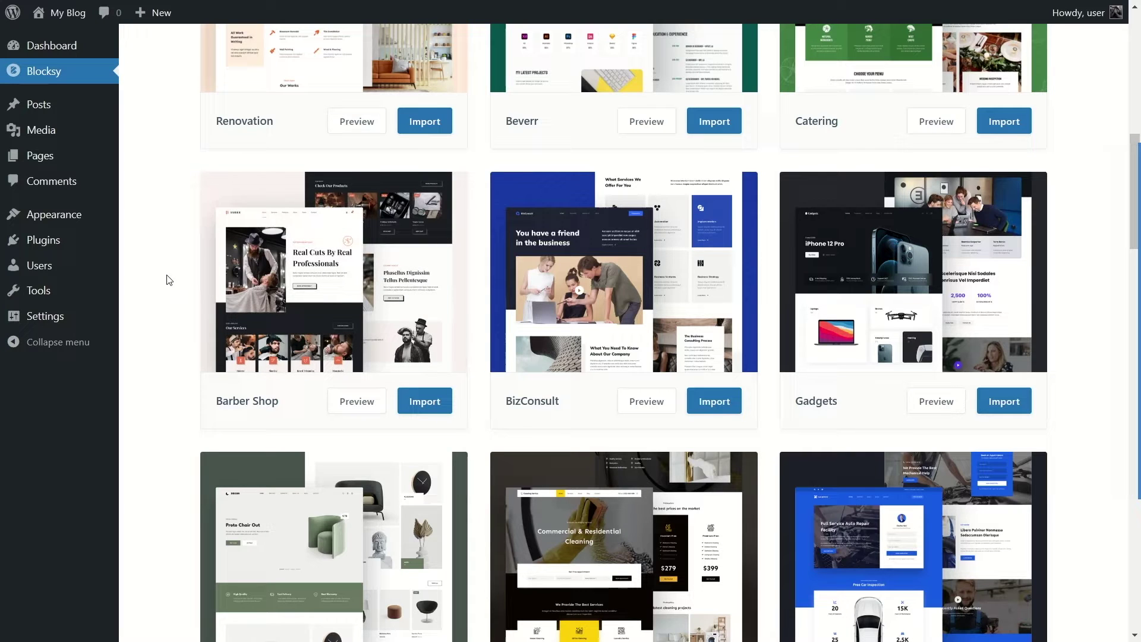
mouse_move(284, 280)
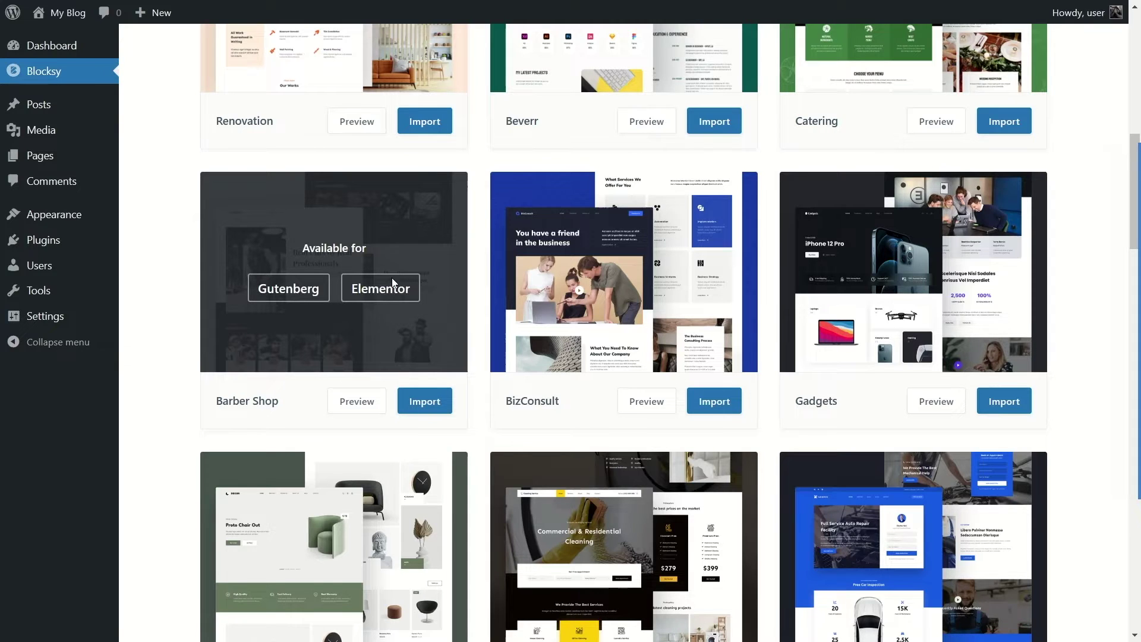
Step: Find the Blocksy News template at the end of the starter sites collection and start importing it
scroll(391, 277, down, 5)
scroll(393, 278, down, 5)
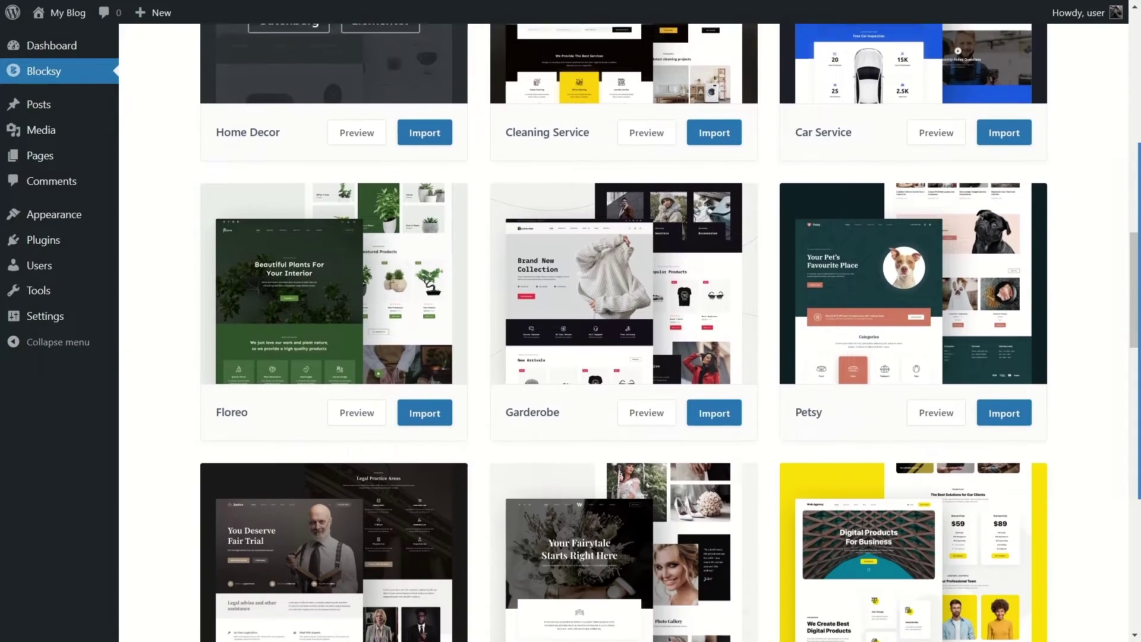
scroll(393, 278, down, 5)
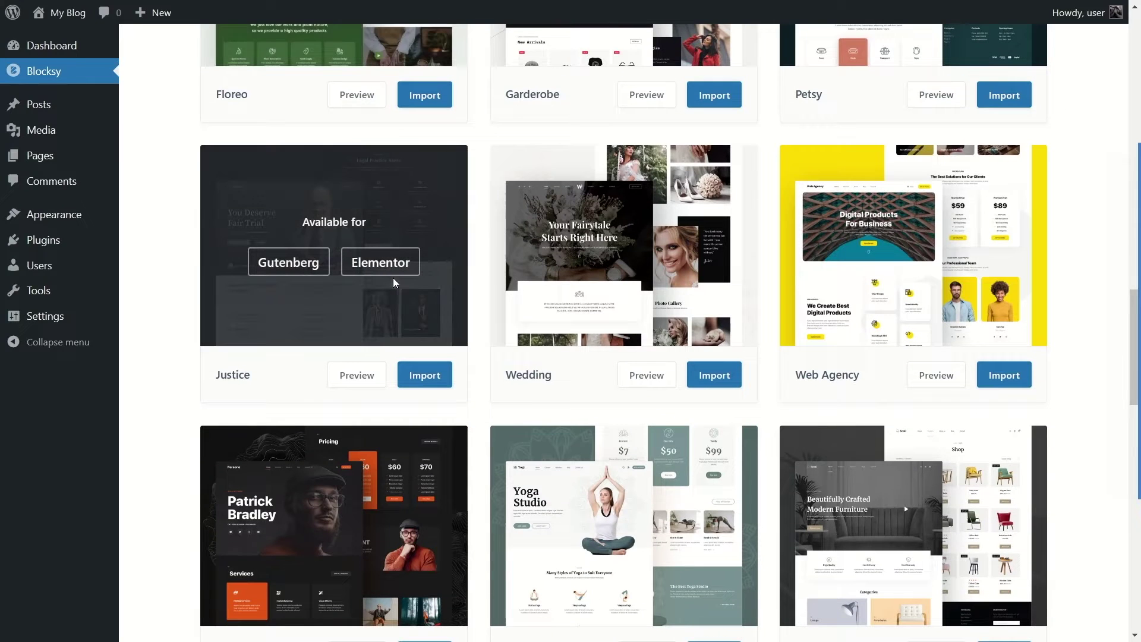
scroll(397, 280, down, 3)
scroll(397, 280, down, 8)
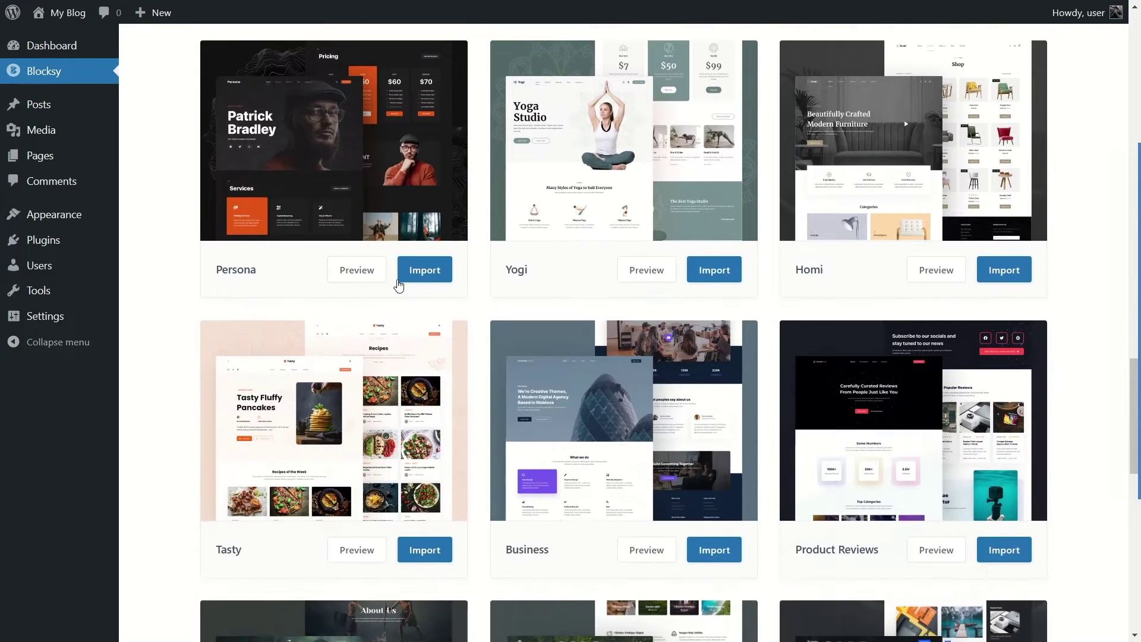
scroll(541, 262, down, 3)
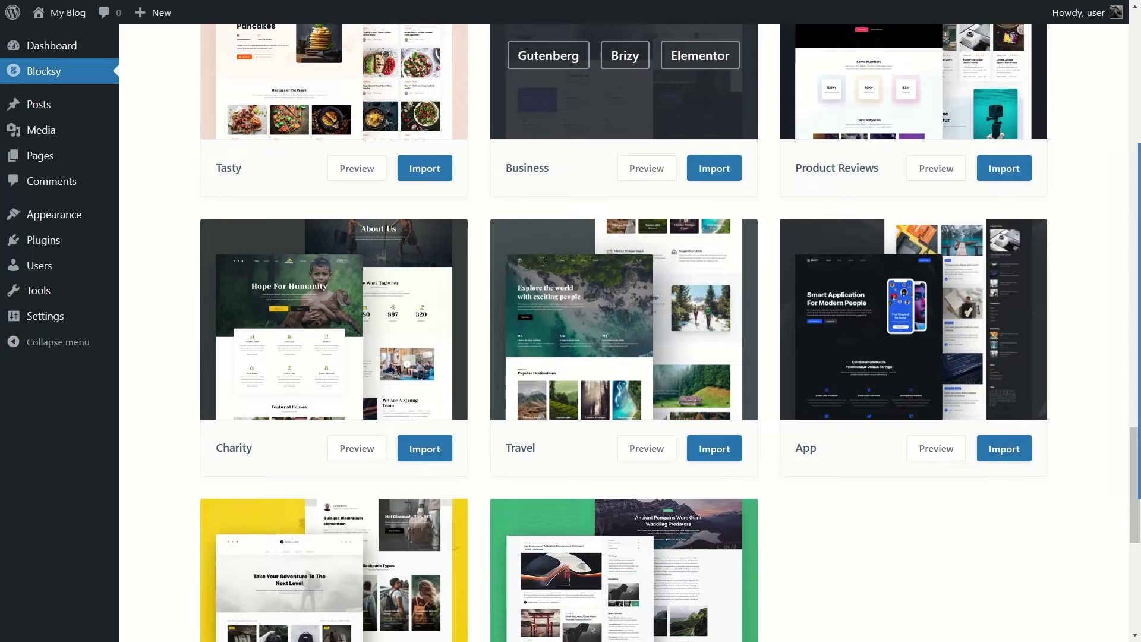
scroll(540, 264, down, 3)
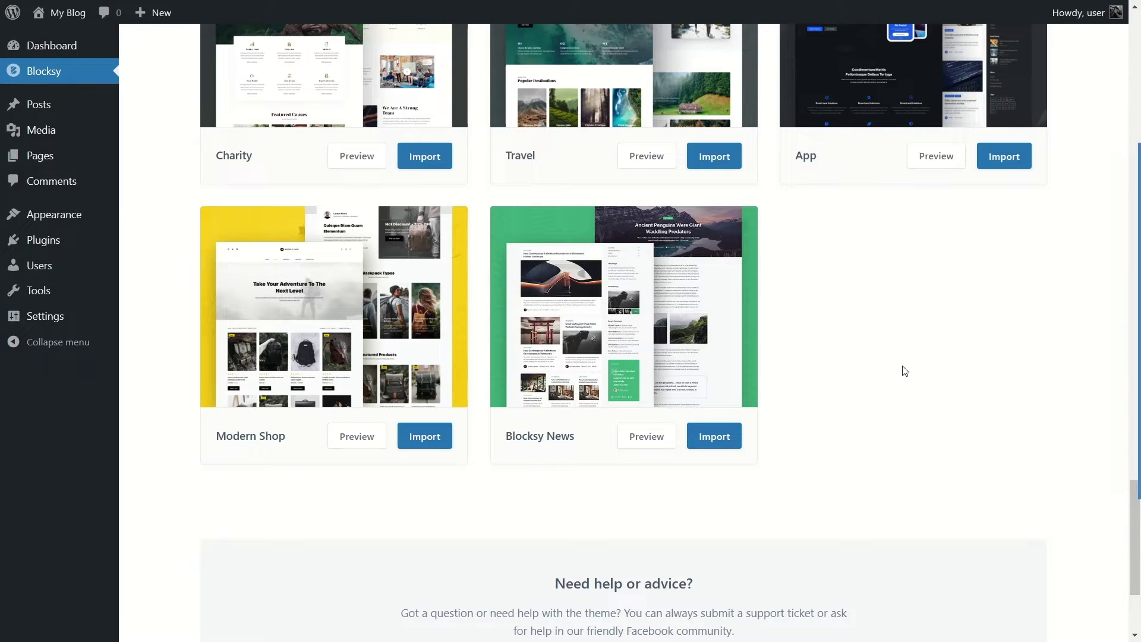
click(715, 440)
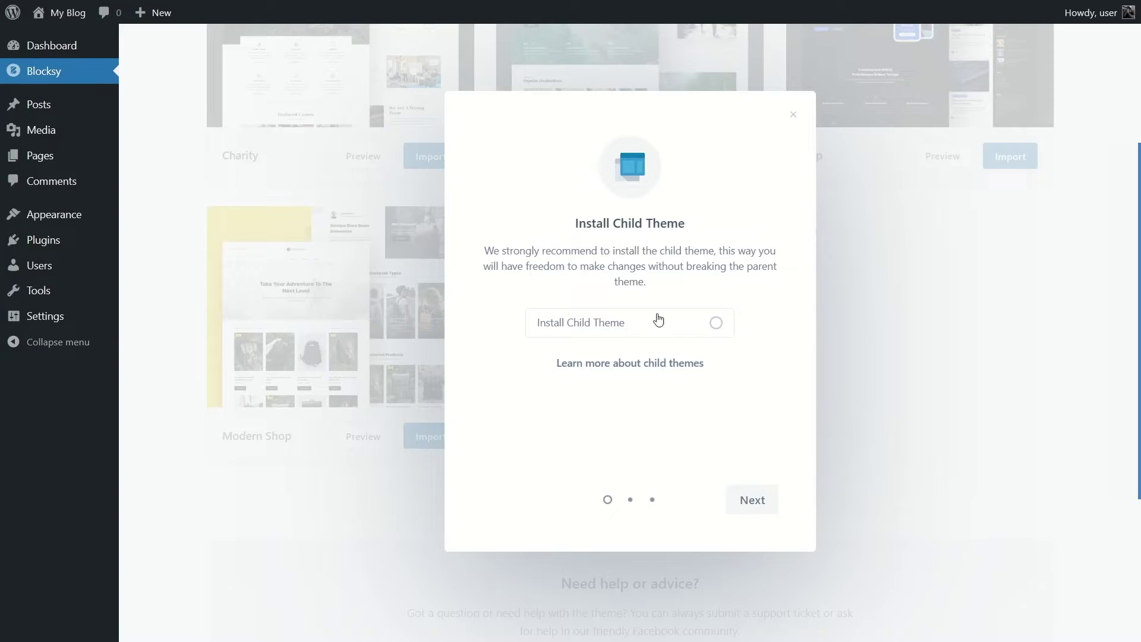
Step: Install the starter site with the child theme, WPForms - Contact Form, options, widgets, content and Clean Install selected
click(606, 328)
click(760, 504)
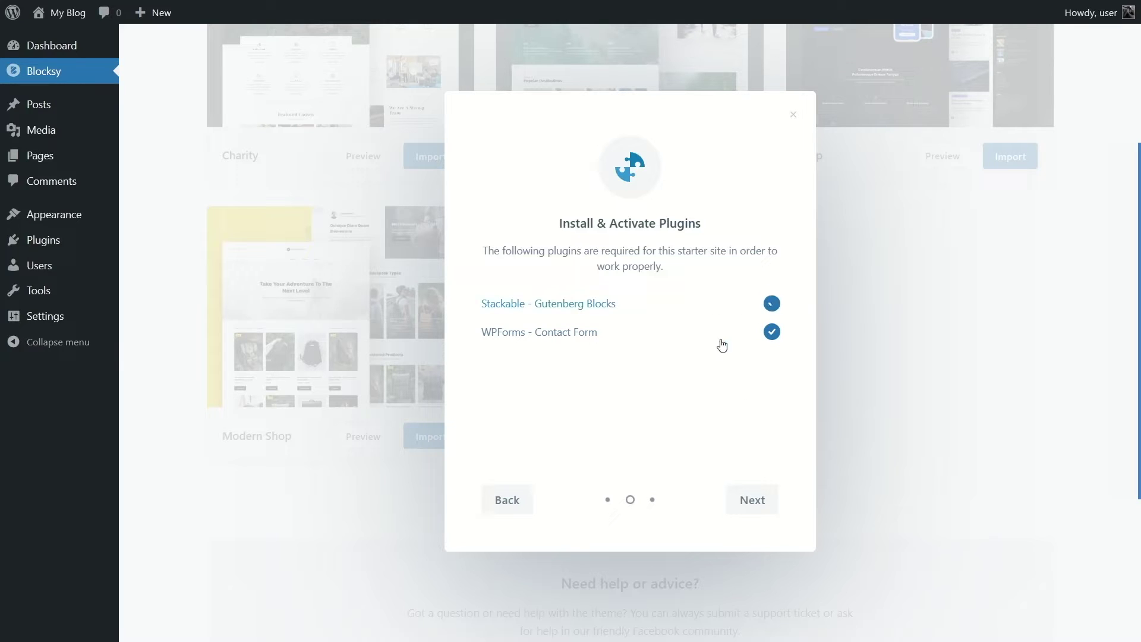
click(751, 501)
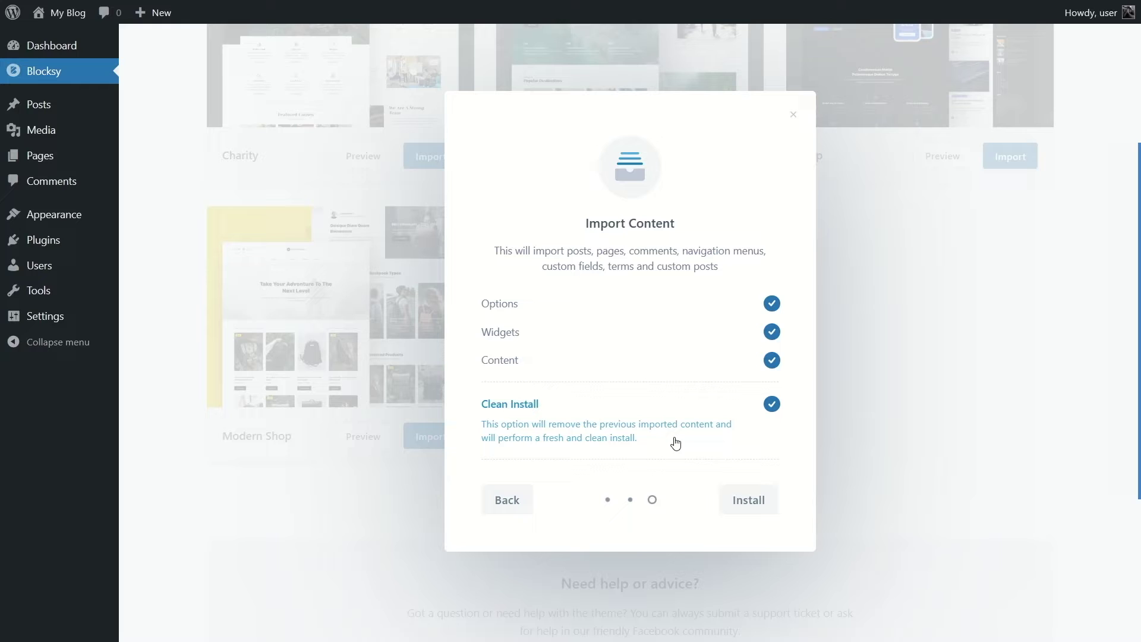
click(750, 505)
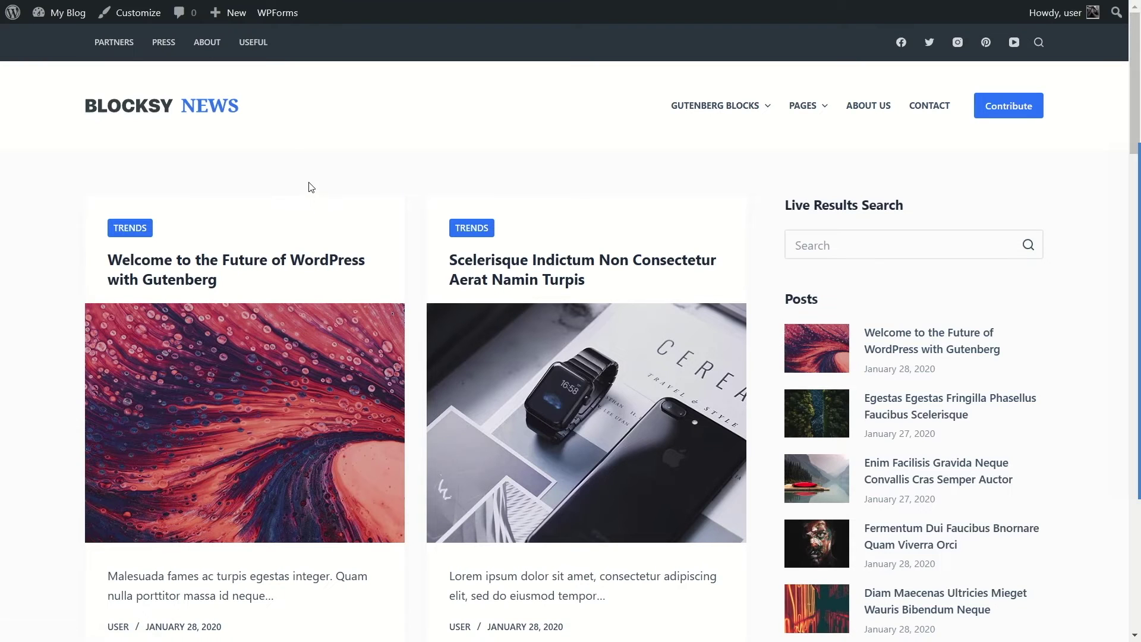
Step: Examine the imported site's home page, from the post grid and sidebar down to the footer
scroll(309, 187, down, 10)
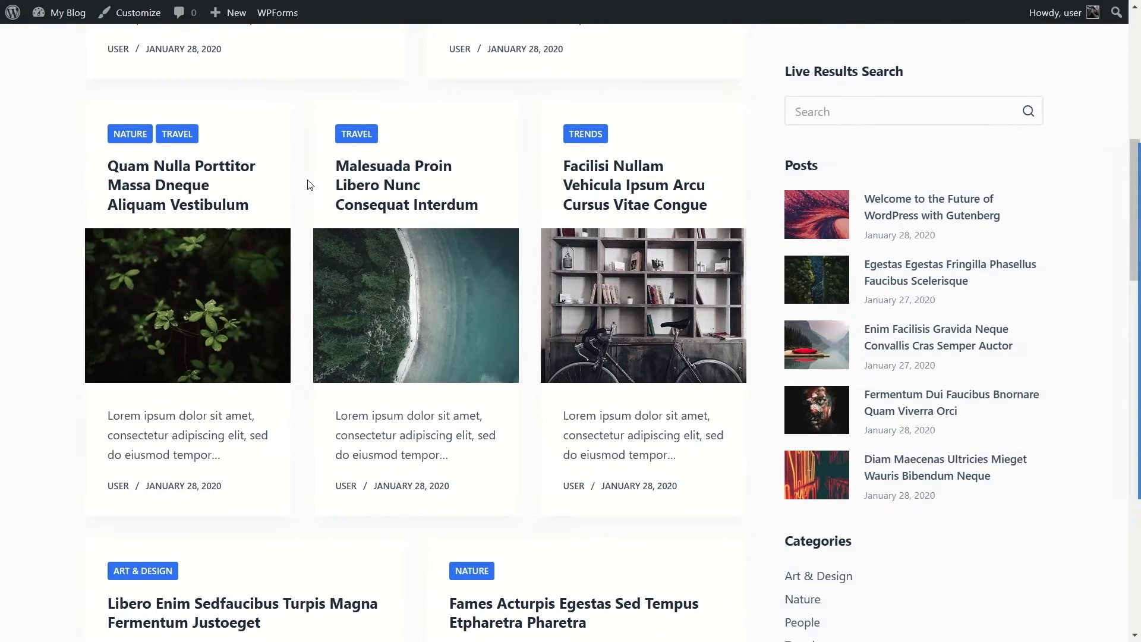
scroll(309, 185, down, 14)
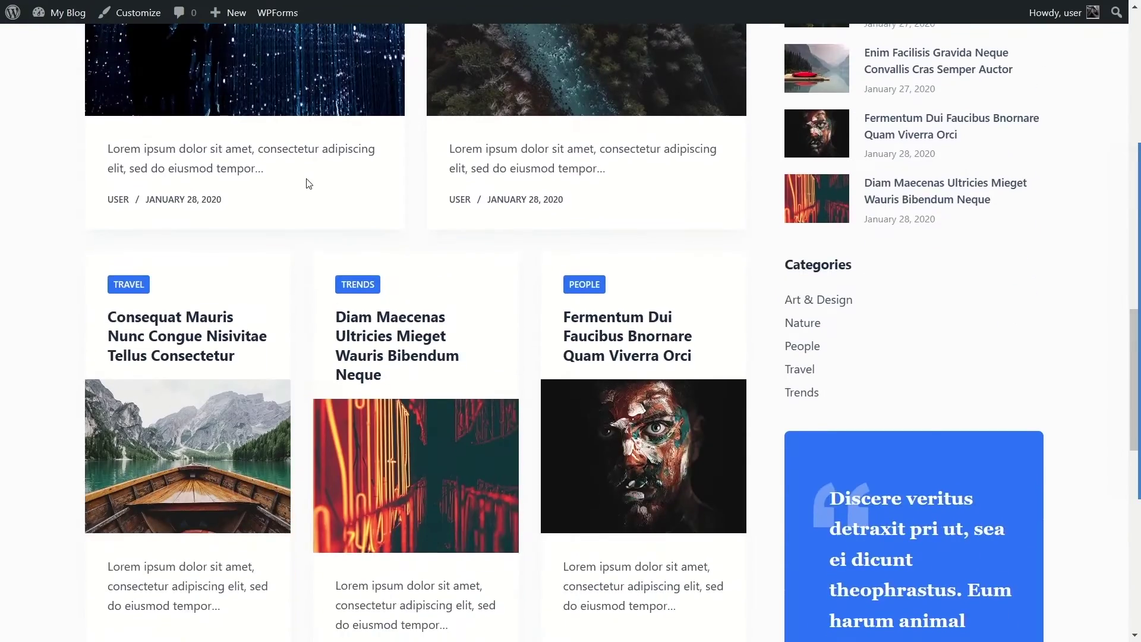
scroll(308, 181, down, 7)
scroll(164, 279, up, 8)
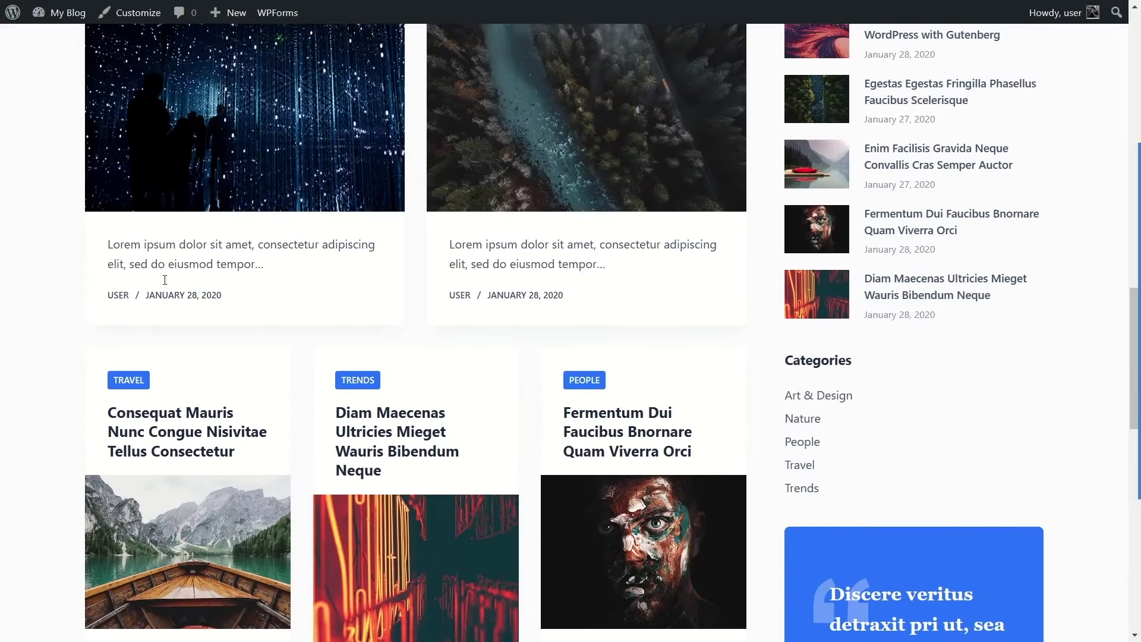
scroll(218, 249, up, 10)
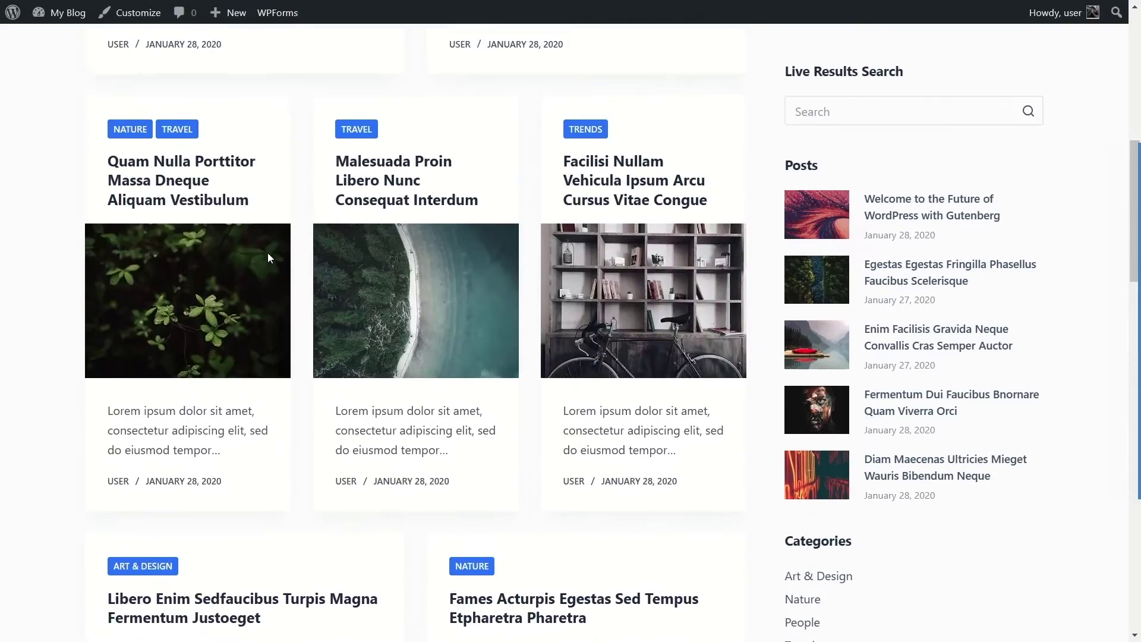
scroll(267, 252, down, 18)
scroll(267, 254, down, 5)
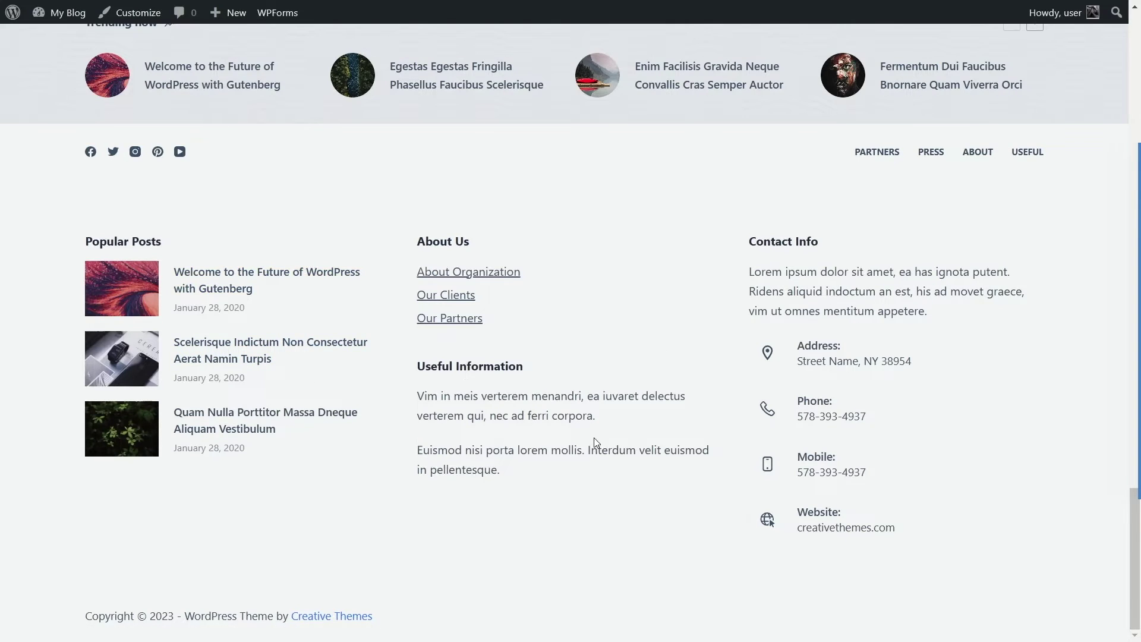
Step: Open the site's About Us page and examine its story, feature and achievements sections
scroll(776, 393, up, 15)
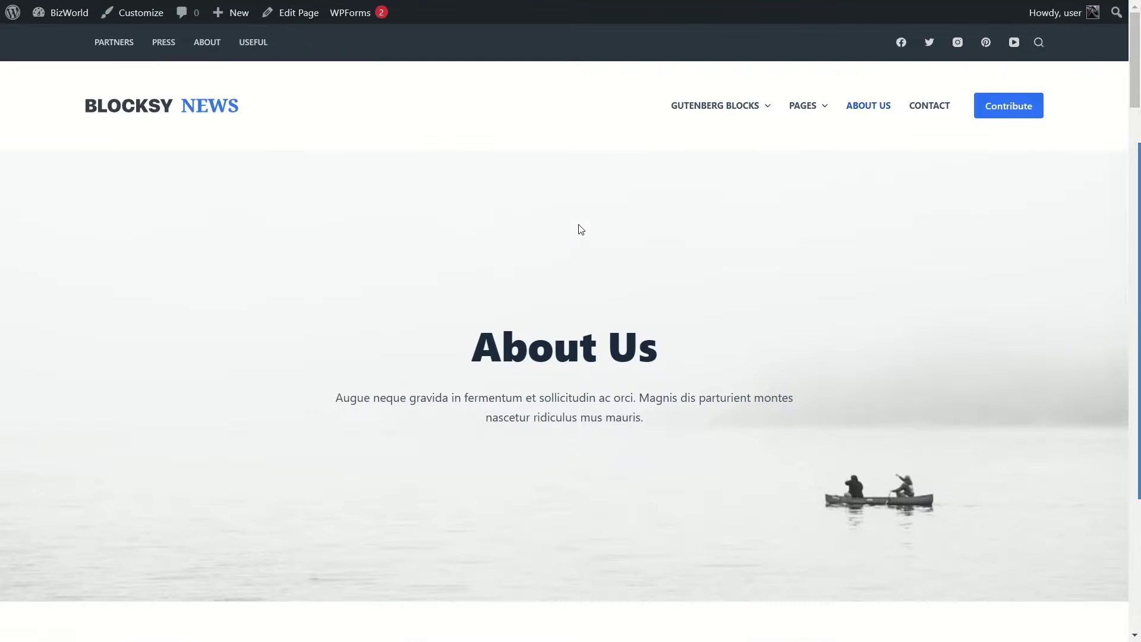
scroll(581, 230, down, 8)
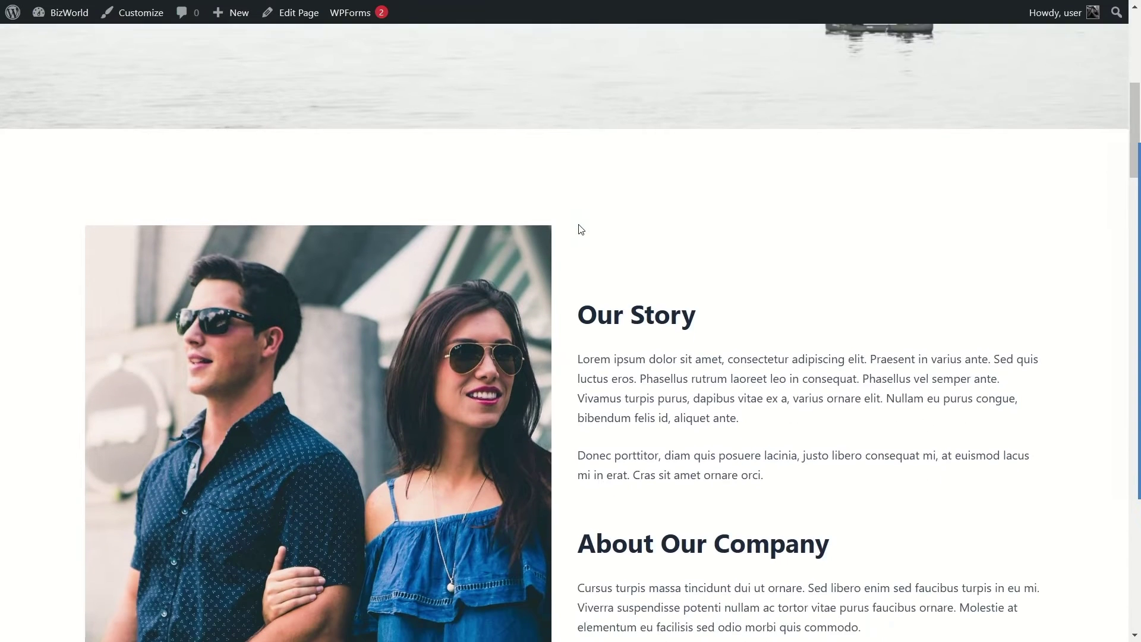
scroll(581, 229, down, 2)
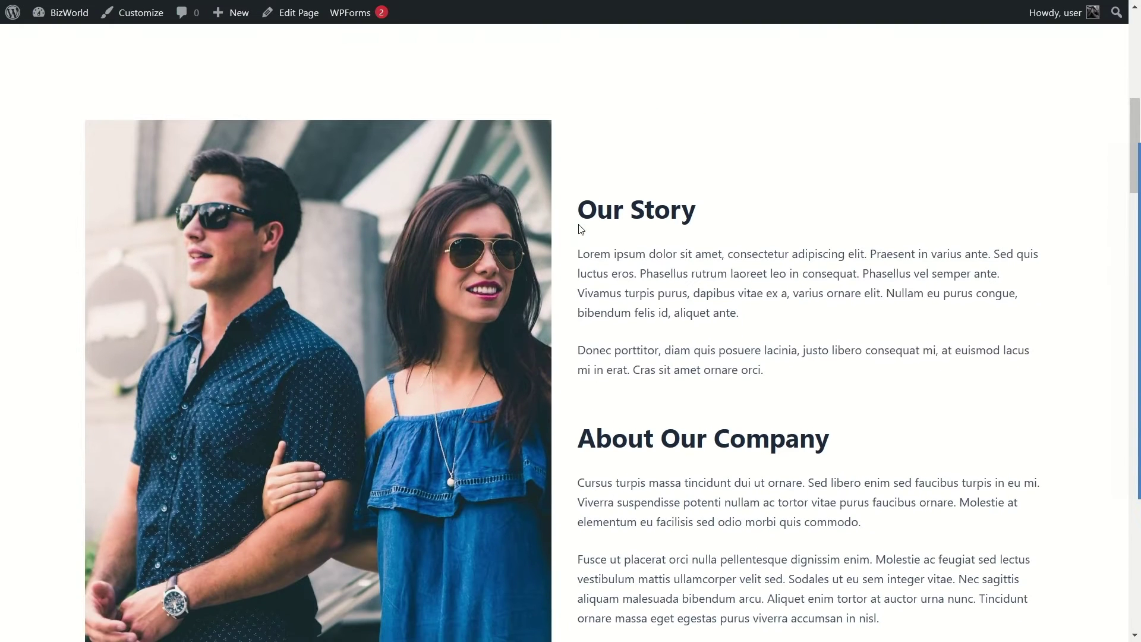
scroll(581, 229, down, 10)
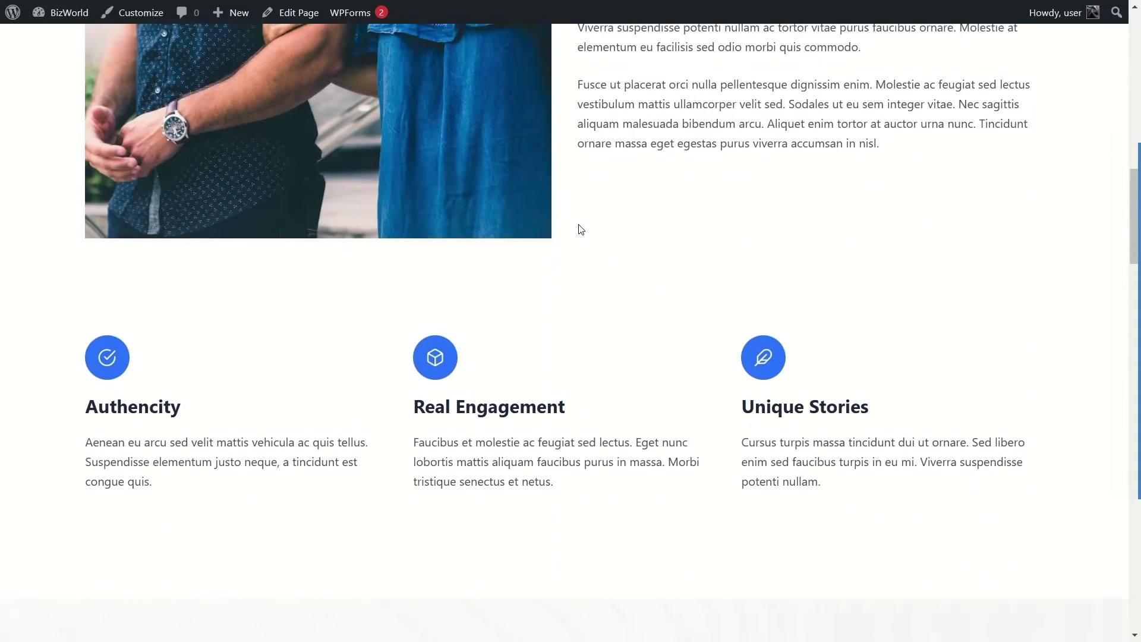
scroll(535, 306, down, 11)
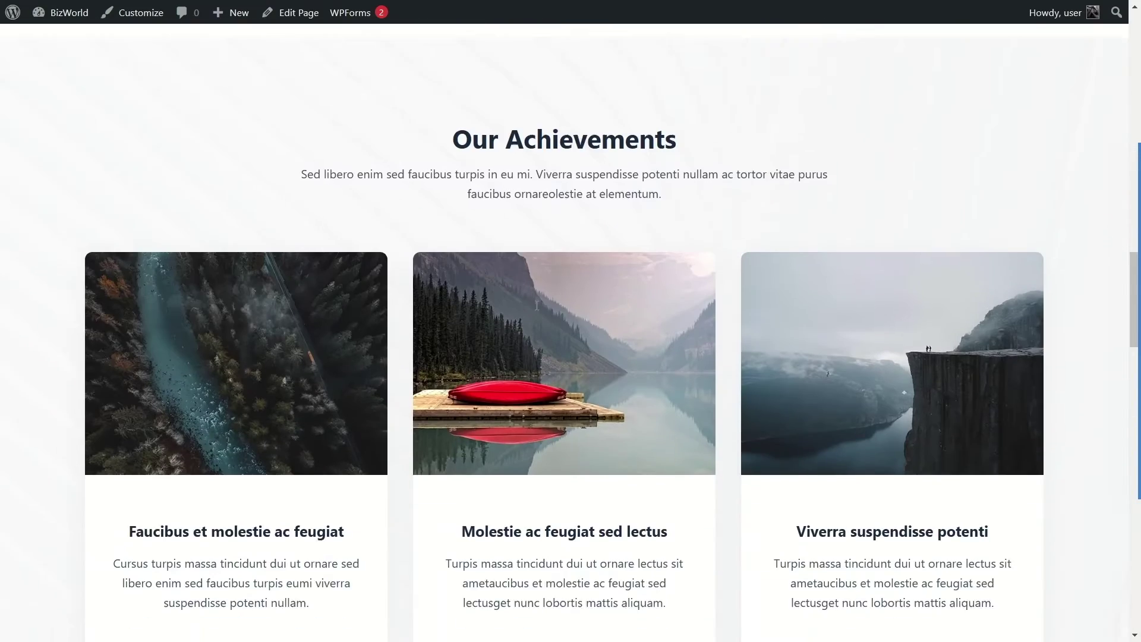
scroll(537, 309, down, 10)
scroll(537, 309, up, 3)
scroll(538, 307, up, 20)
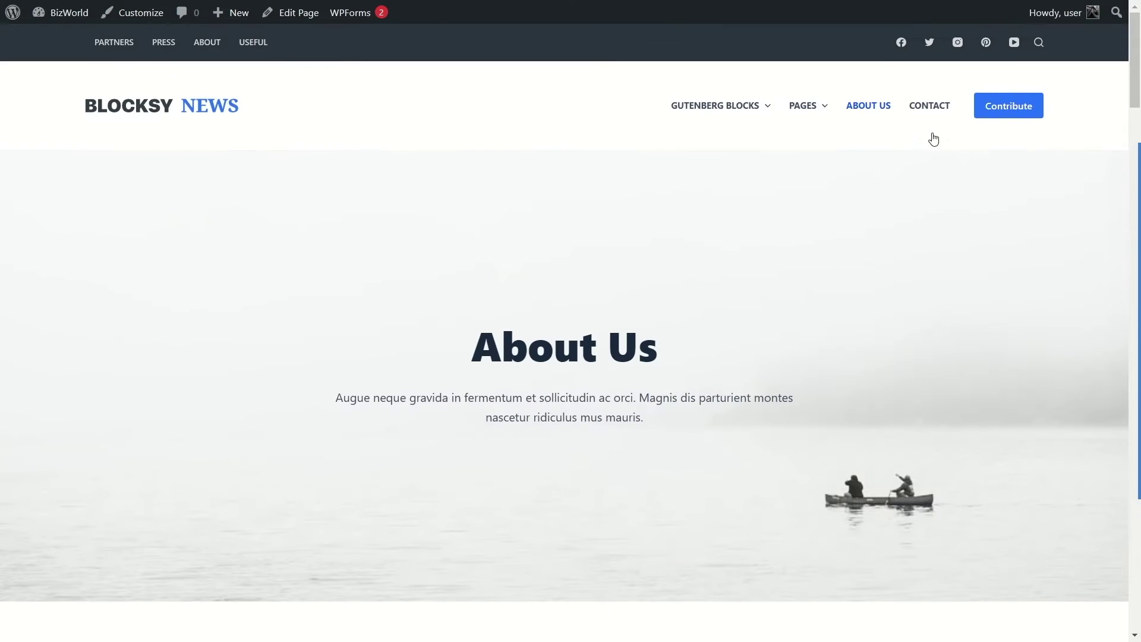
Step: Open the site's Contact page and examine its header, contact form and footer
click(930, 107)
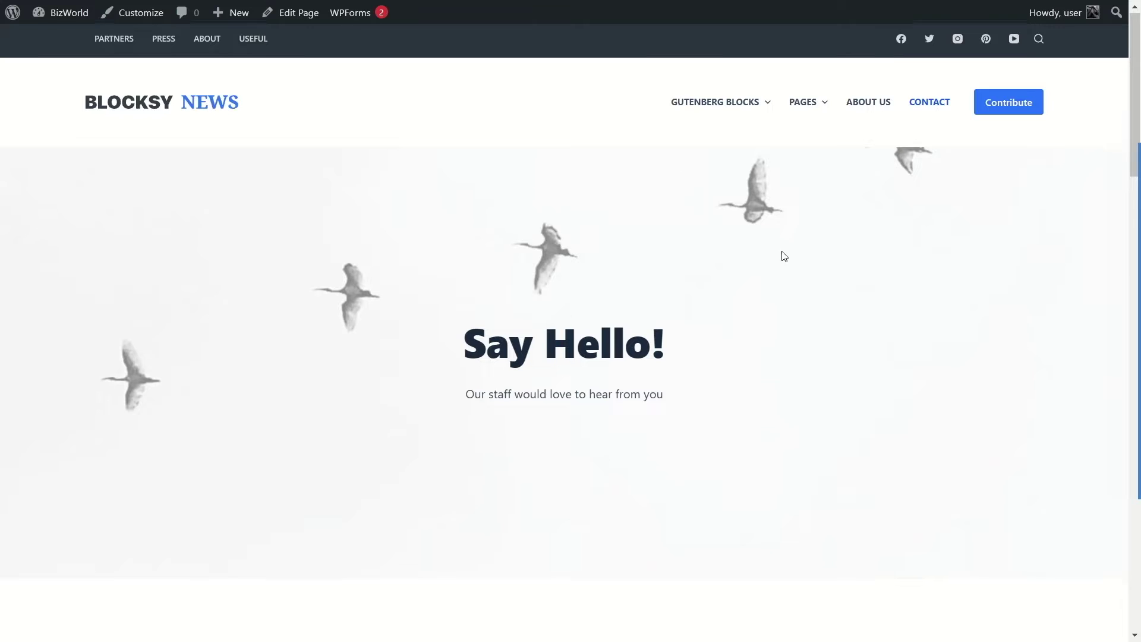
scroll(782, 255, down, 10)
scroll(781, 254, down, 8)
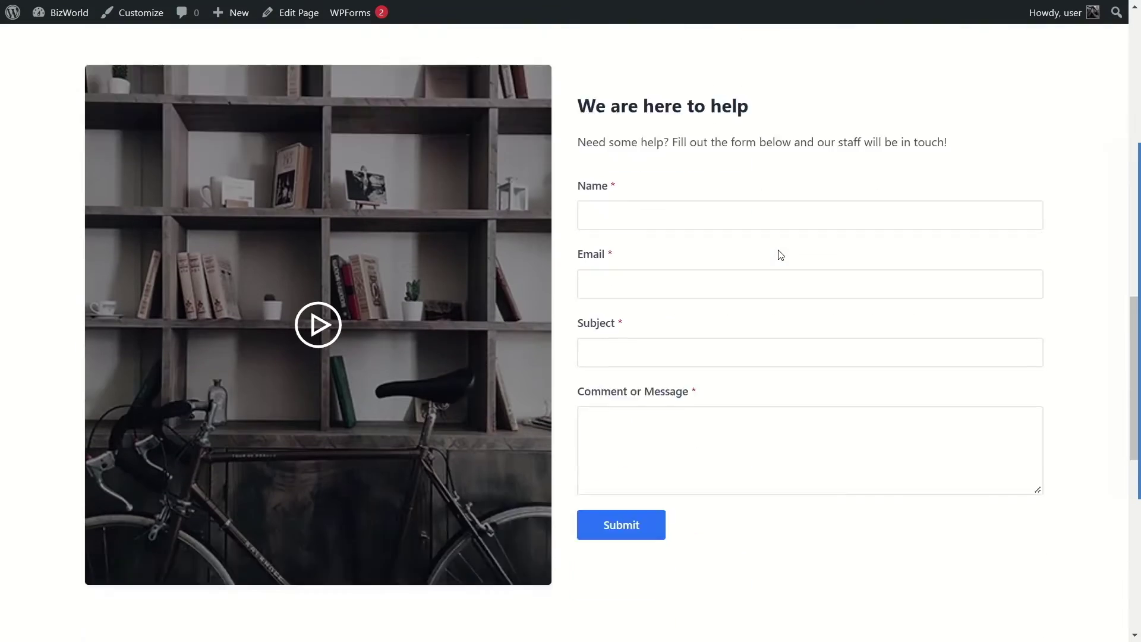
scroll(684, 291, down, 6)
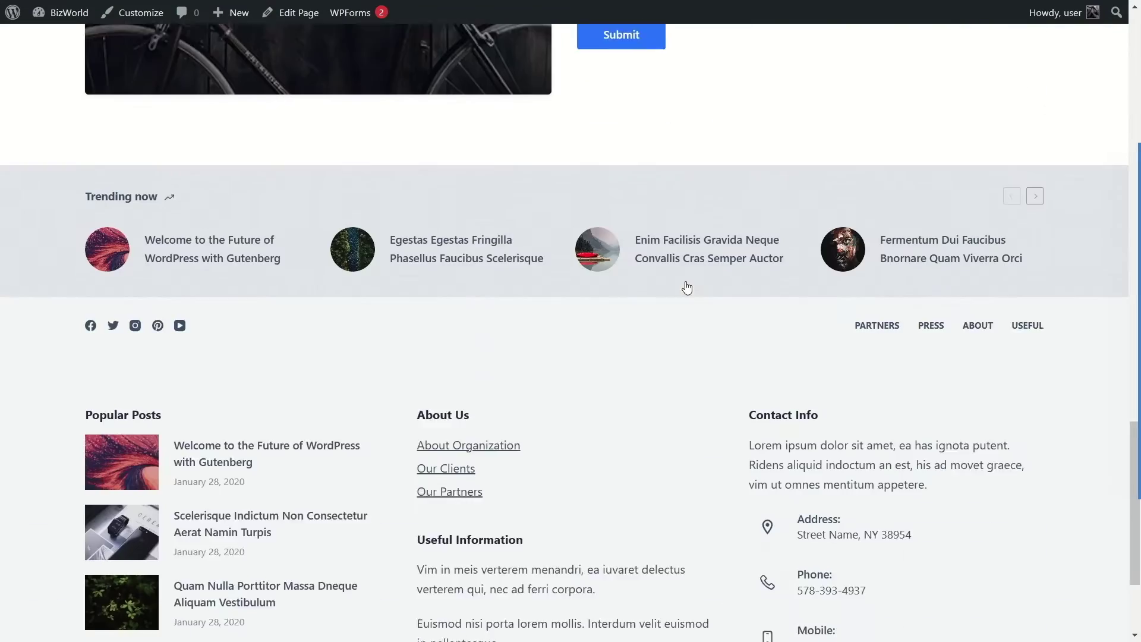
scroll(685, 285, up, 20)
scroll(688, 287, down, 8)
scroll(688, 287, up, 10)
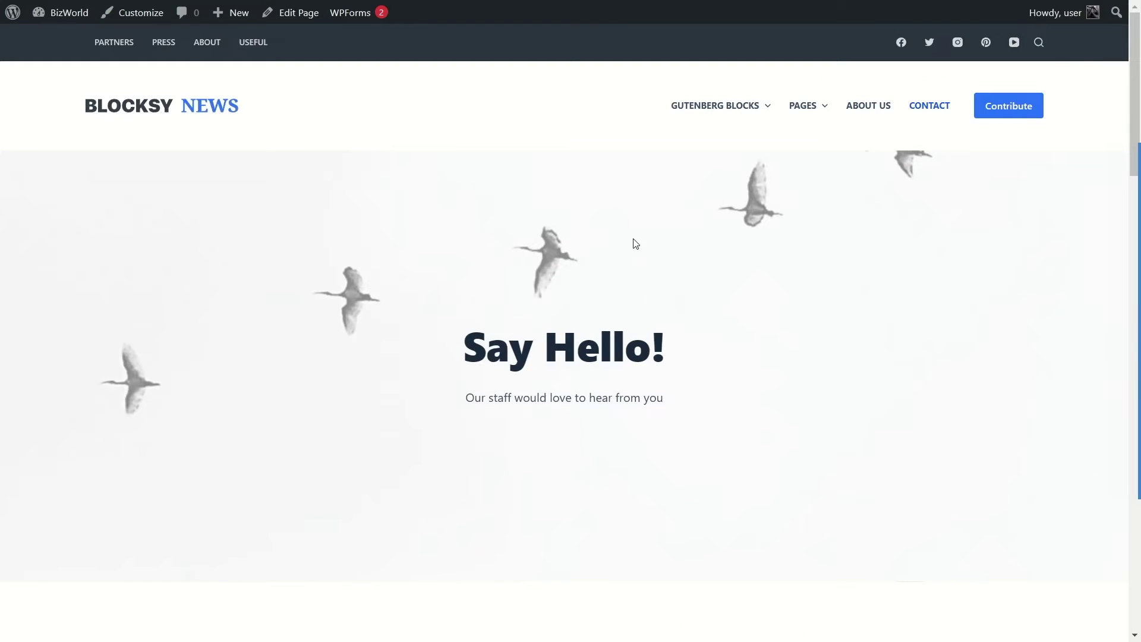
Step: Return to the site's home page and look over its top posts and sidebar
click(132, 112)
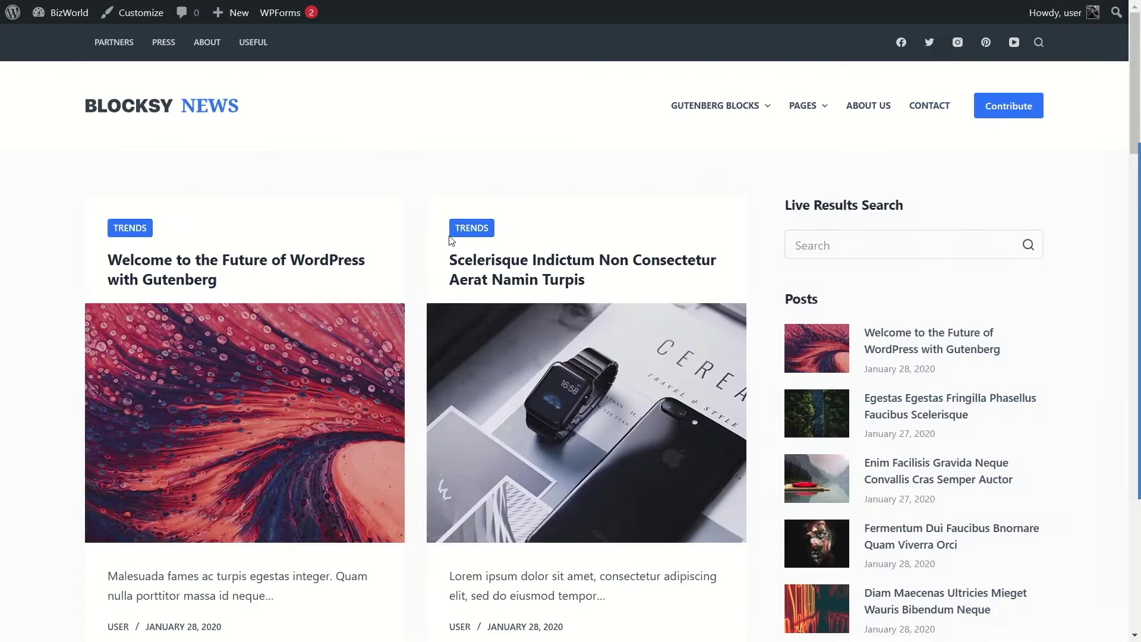
scroll(757, 326, down, 8)
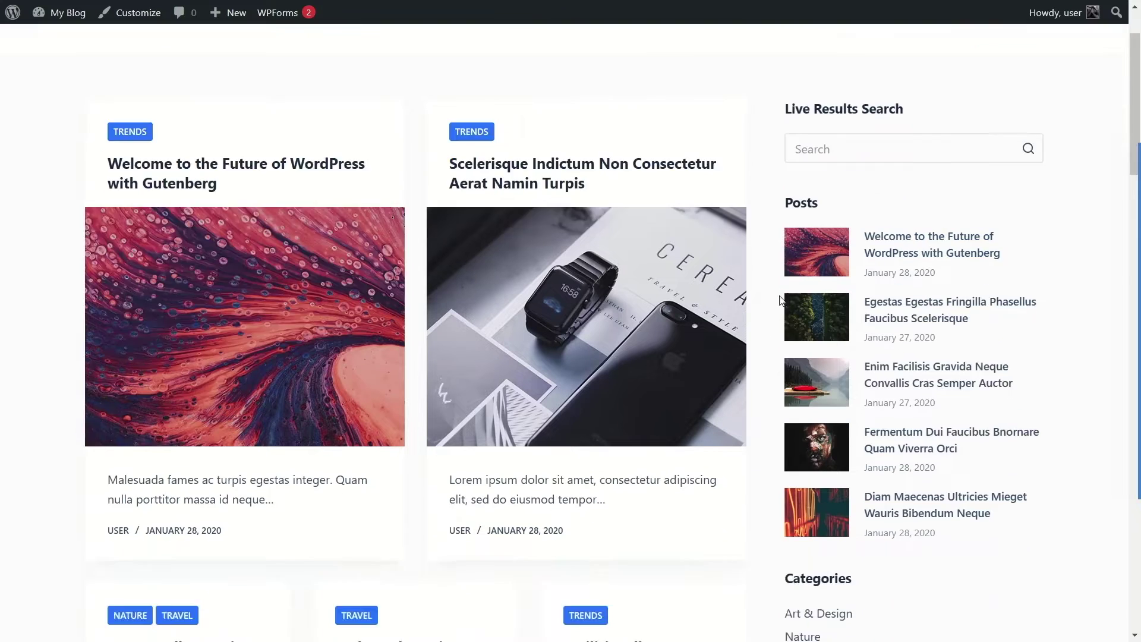
scroll(658, 300, up, 5)
scroll(658, 300, up, 4)
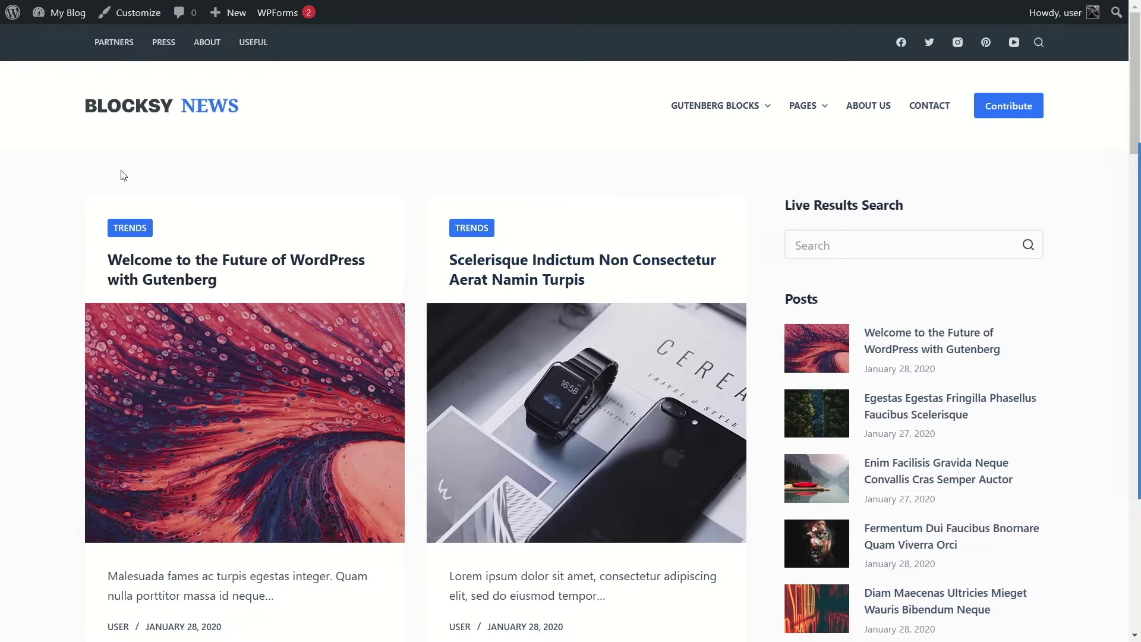
Step: Go to the admin dashboard, open the screen for adding new plugins and search for "postx"
mouse_move(58, 12)
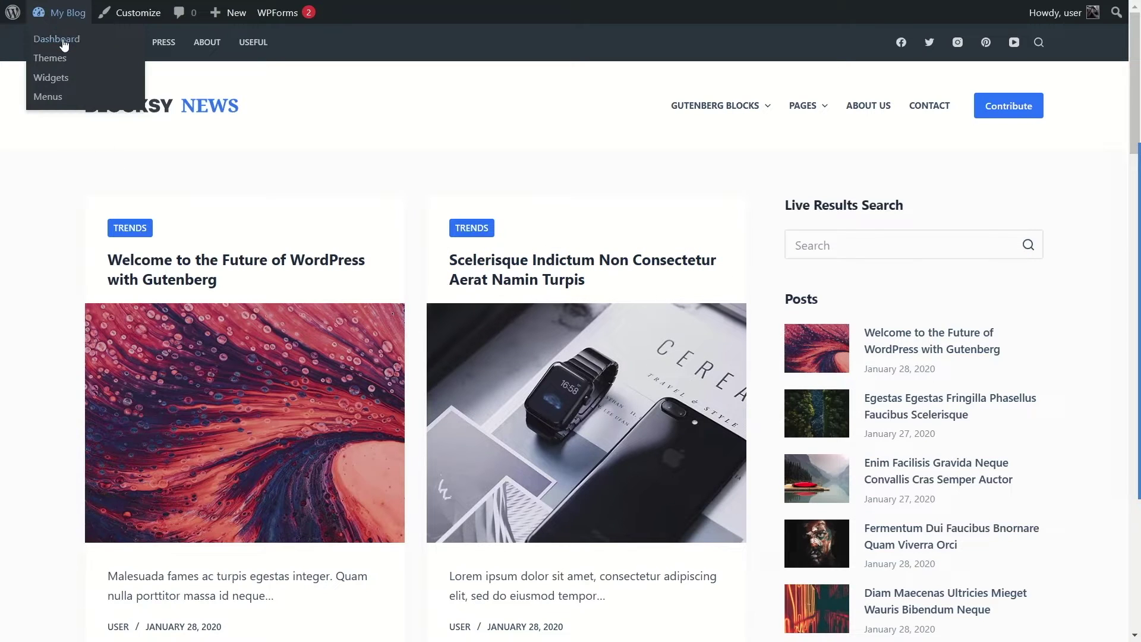
click(65, 44)
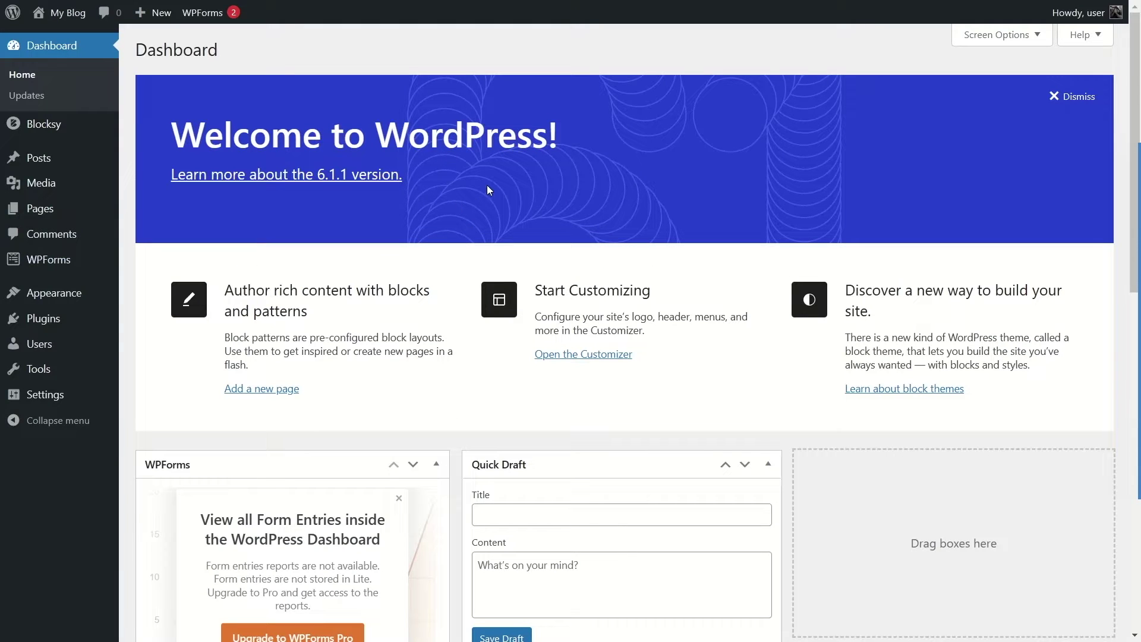
click(54, 326)
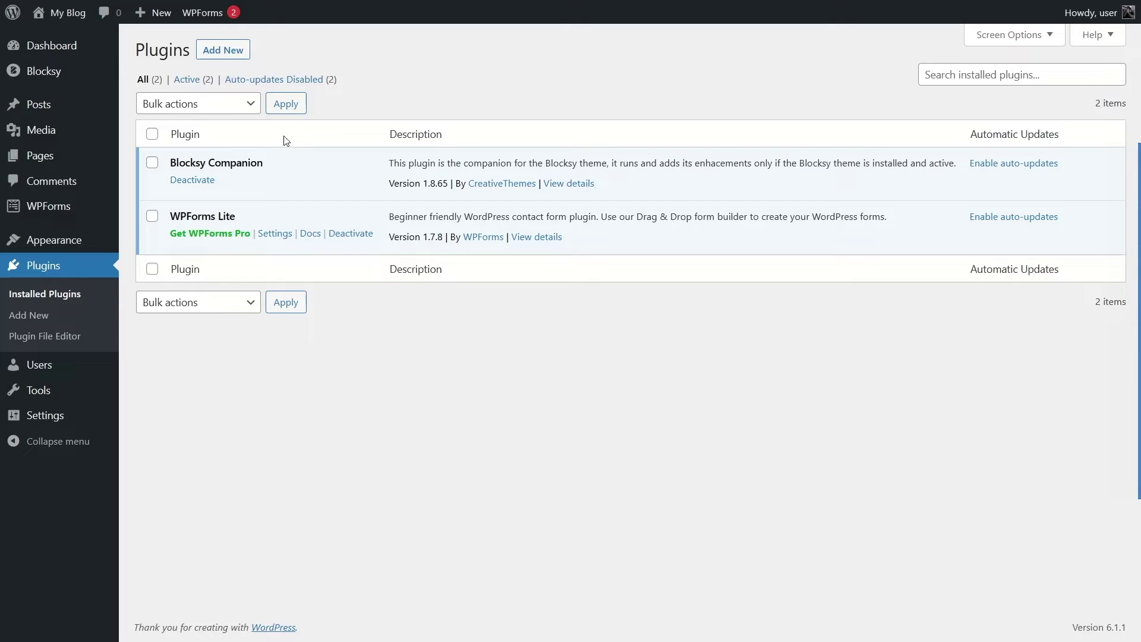
click(211, 57)
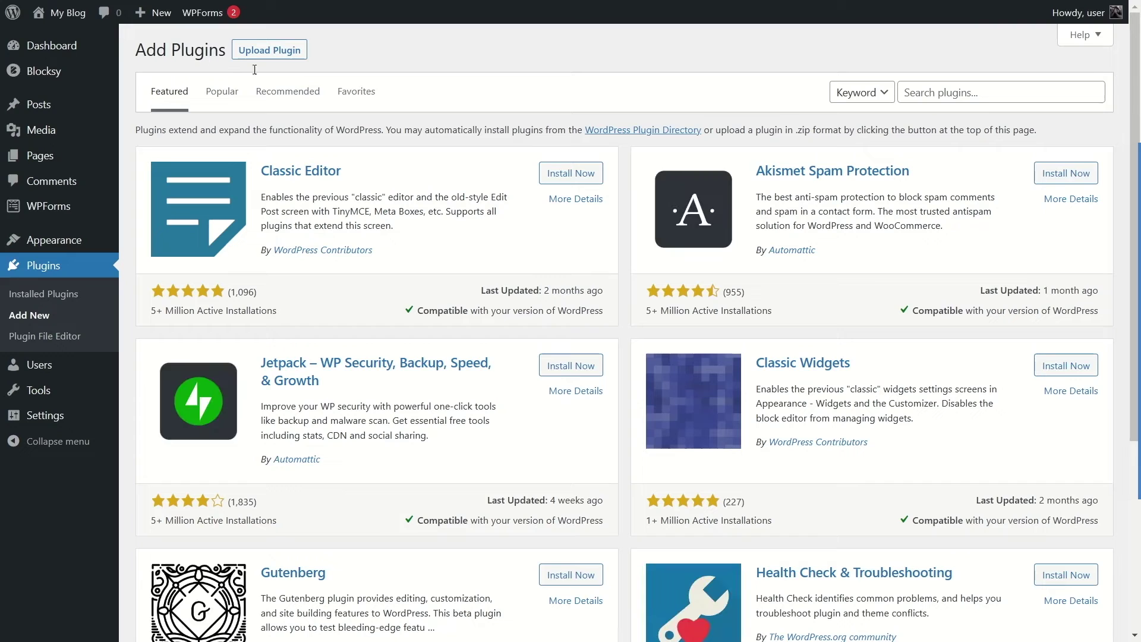
click(957, 95)
text(postx)
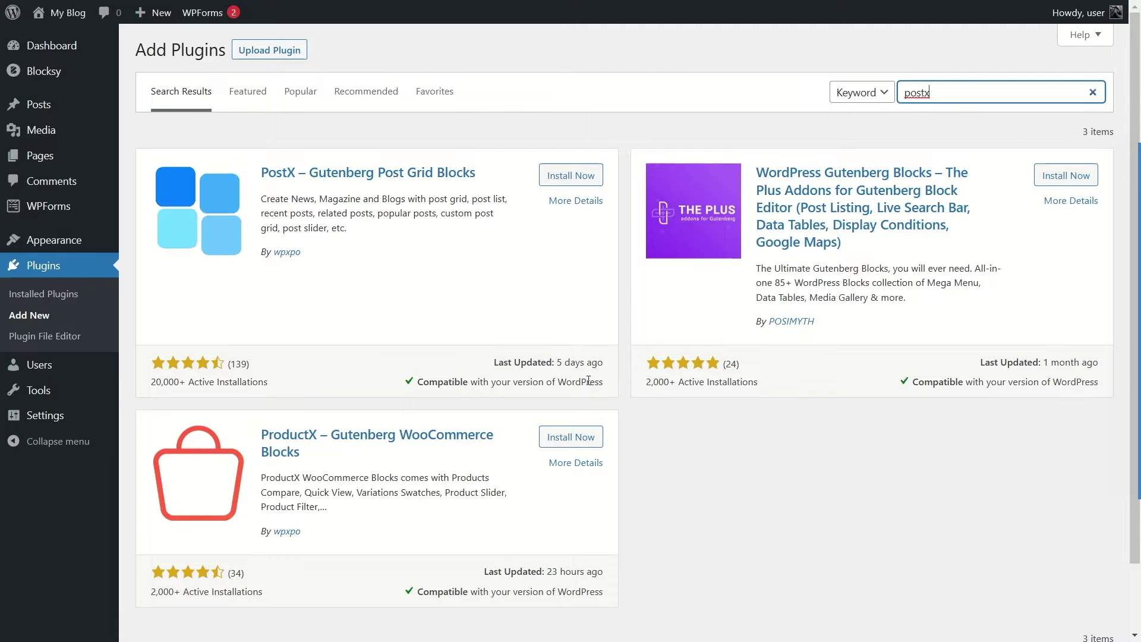
Step: Install the PostX – Gutenberg Post Grid Blocks plugin from the search results
drag(414, 384, 601, 385)
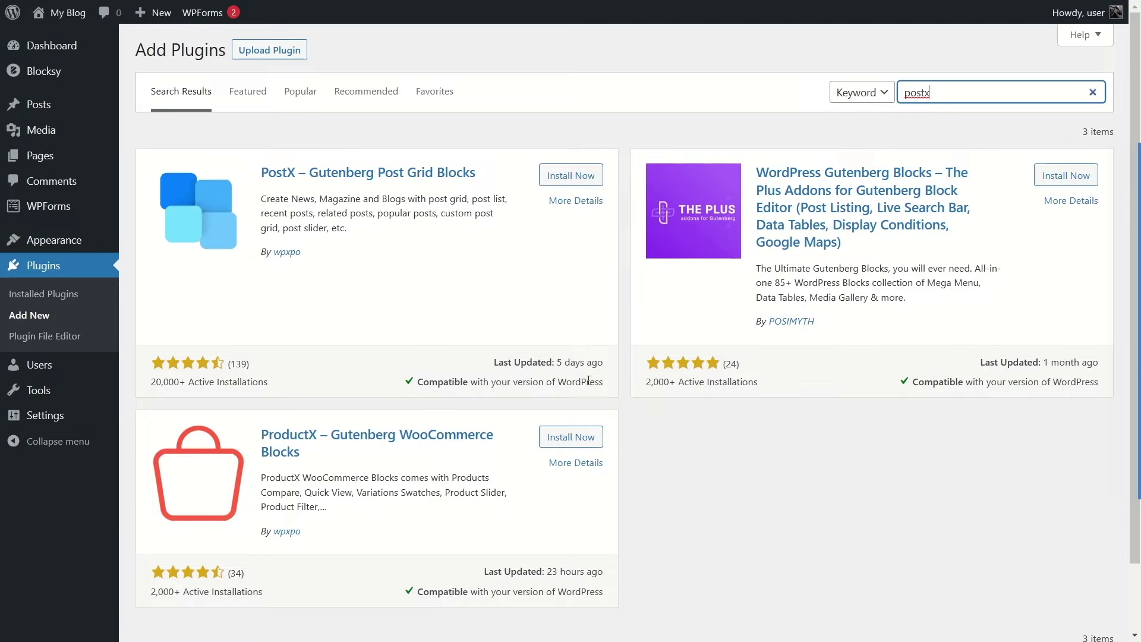
drag(416, 384, 611, 385)
click(581, 140)
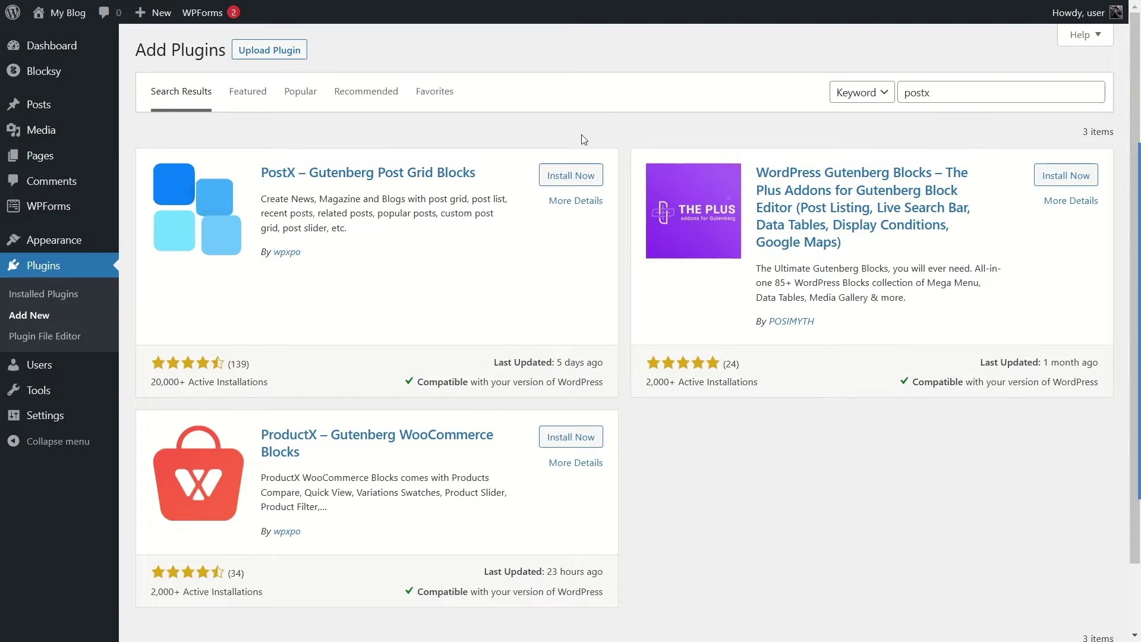
click(562, 177)
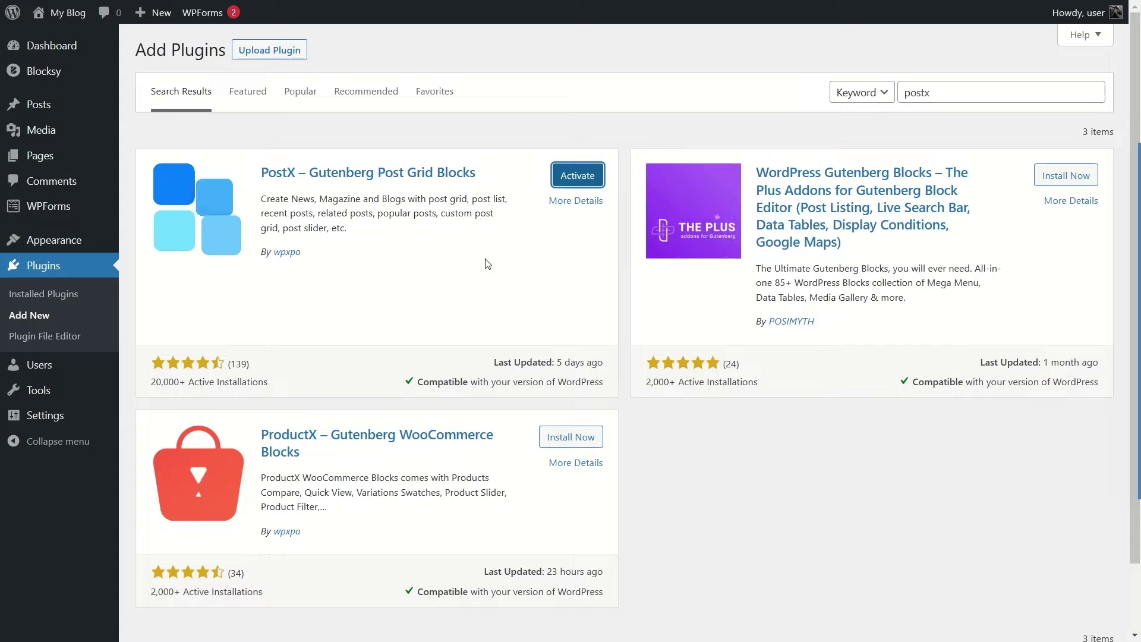
Step: Activate the PostX plugin, then review the full block list in its setup wizard and continue with every block enabled
click(576, 178)
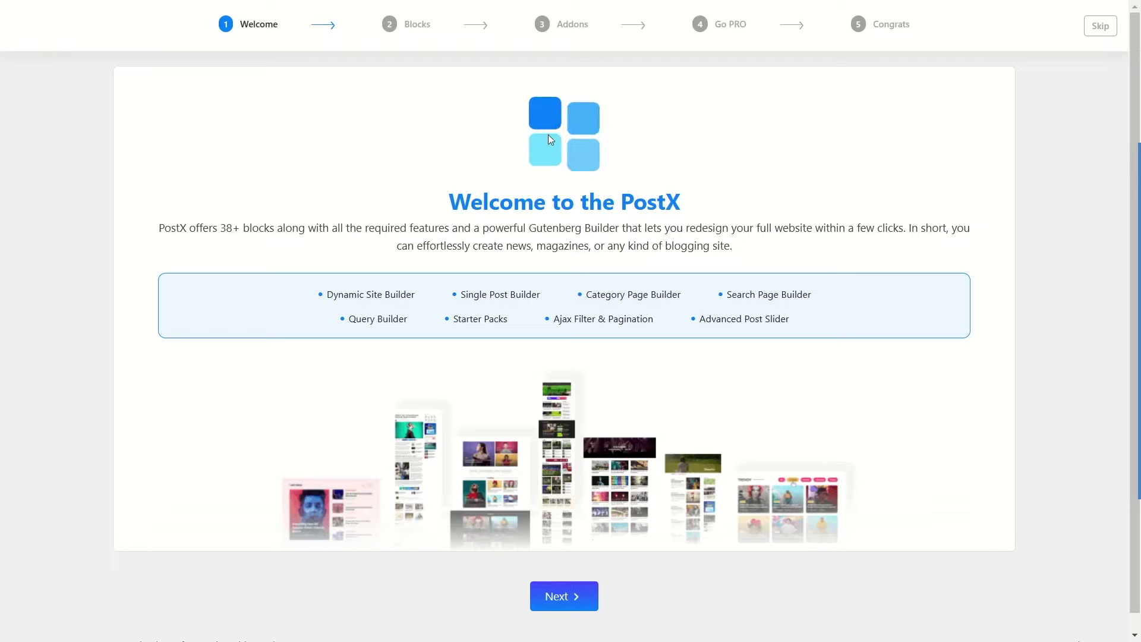
click(558, 596)
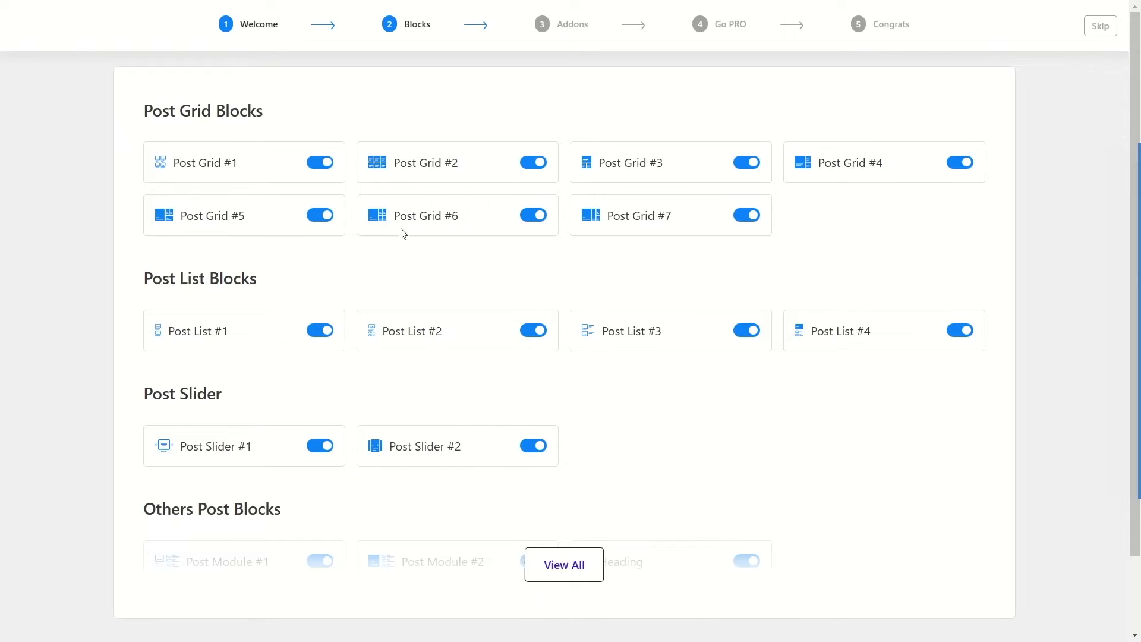
scroll(841, 232, down, 2)
scroll(815, 255, up, 2)
click(568, 561)
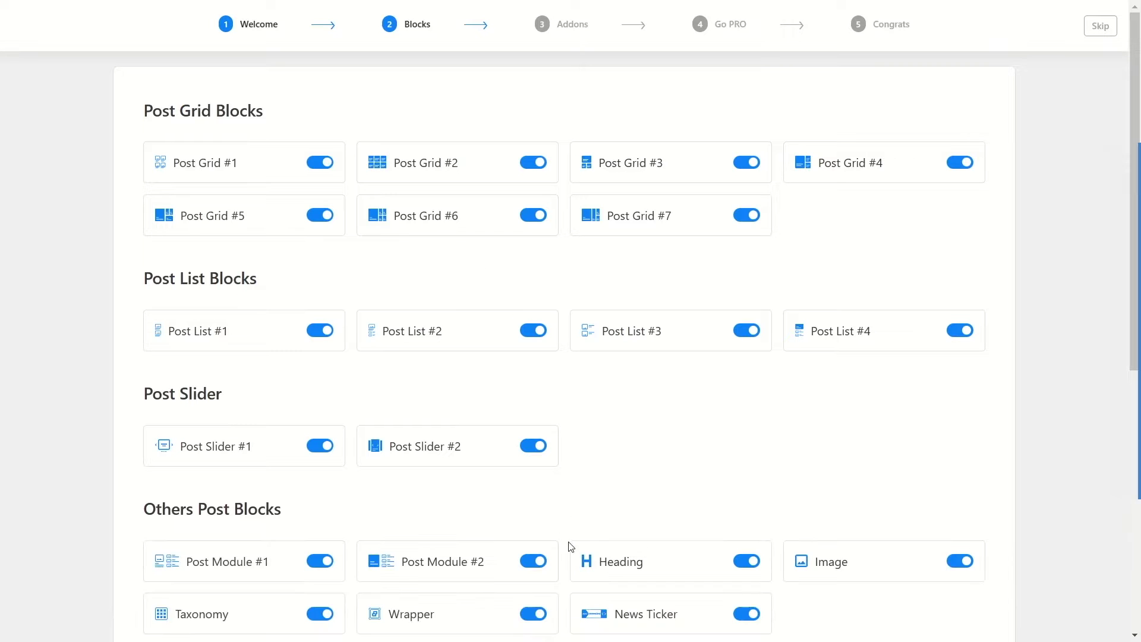
scroll(561, 426, down, 7)
scroll(509, 397, up, 6)
scroll(507, 394, down, 7)
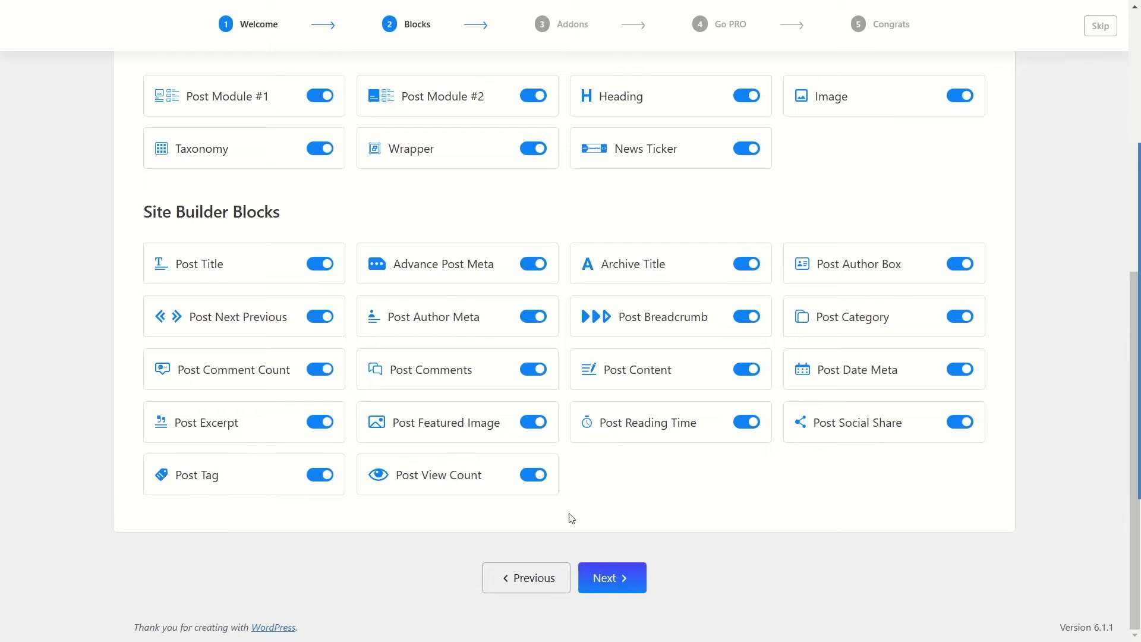
click(628, 584)
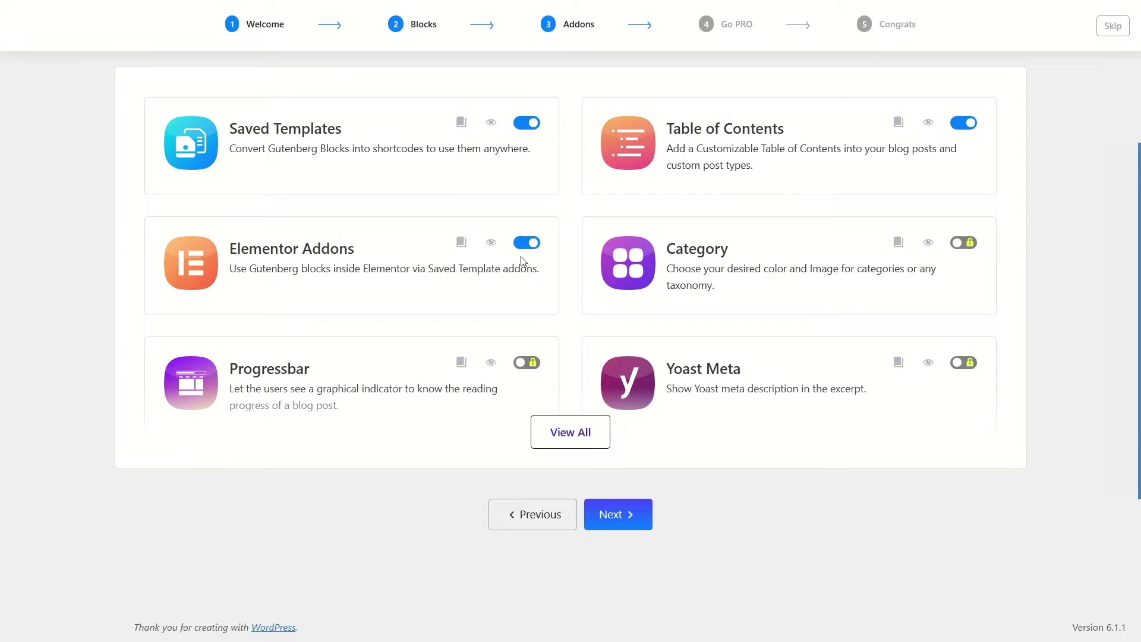
Step: Expand and review the full addon list in the PostX setup wizard, then continue with the default addons
click(566, 429)
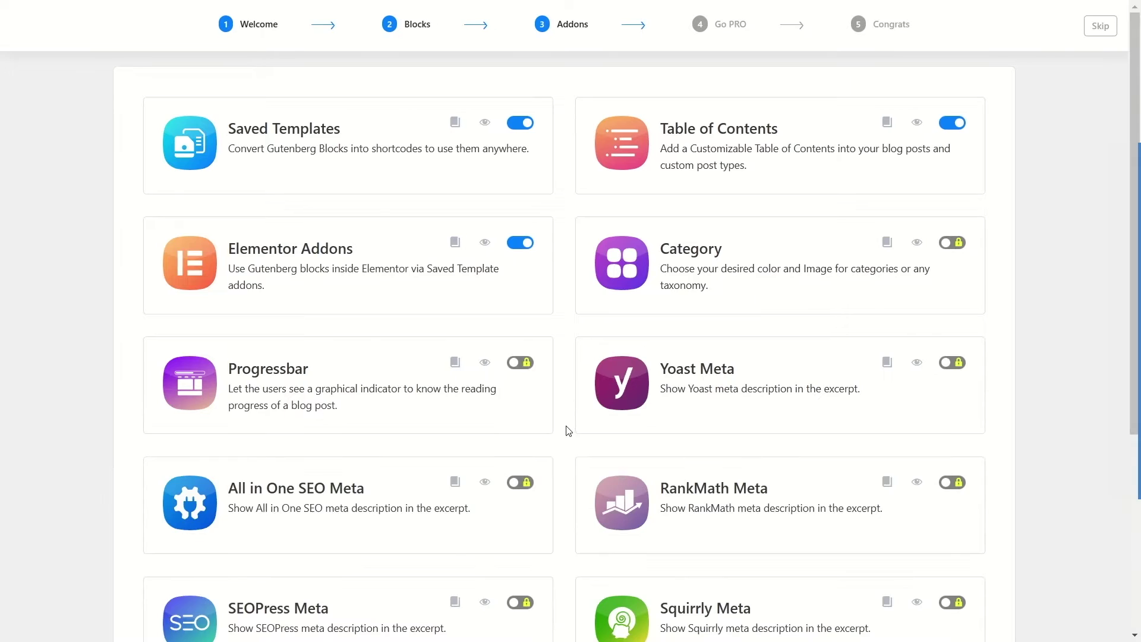
scroll(570, 221, down, 5)
scroll(568, 220, up, 5)
scroll(564, 225, down, 1)
scroll(565, 225, down, 4)
scroll(554, 250, up, 4)
scroll(555, 242, down, 4)
click(629, 585)
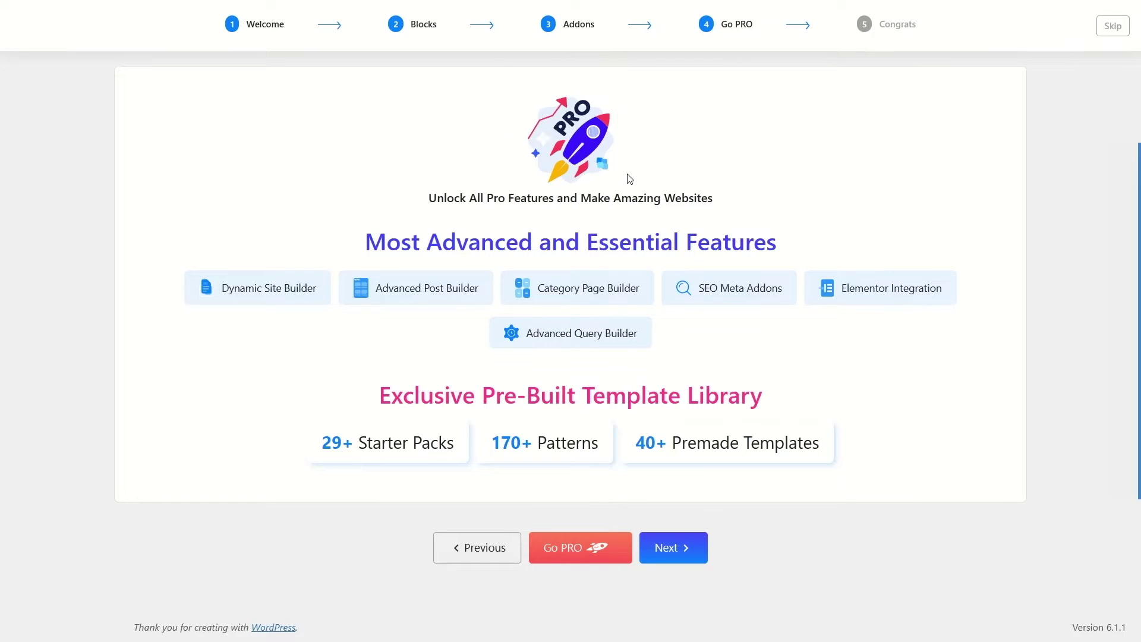
Step: Finish the PostX setup wizard without going Pro, declining to share diagnostic data
click(677, 559)
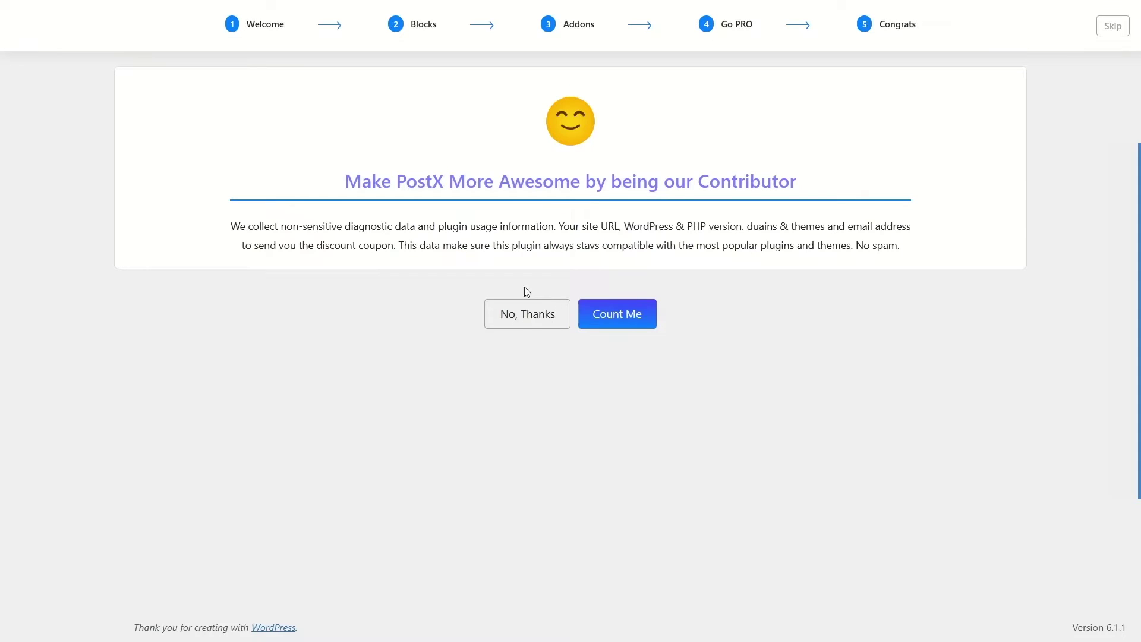
click(522, 312)
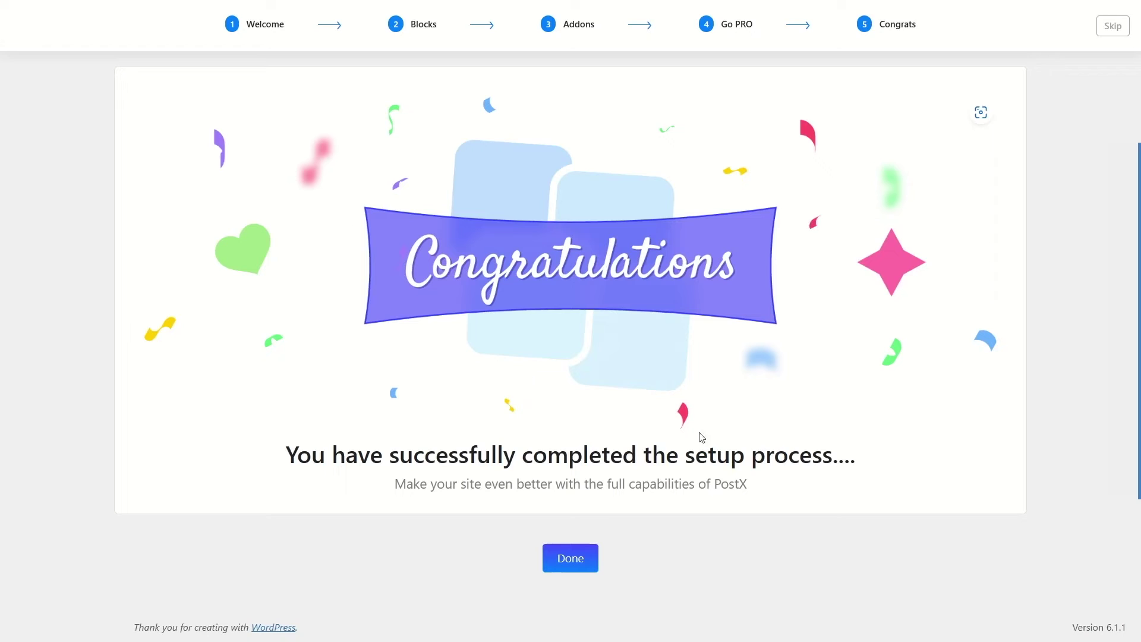
click(569, 563)
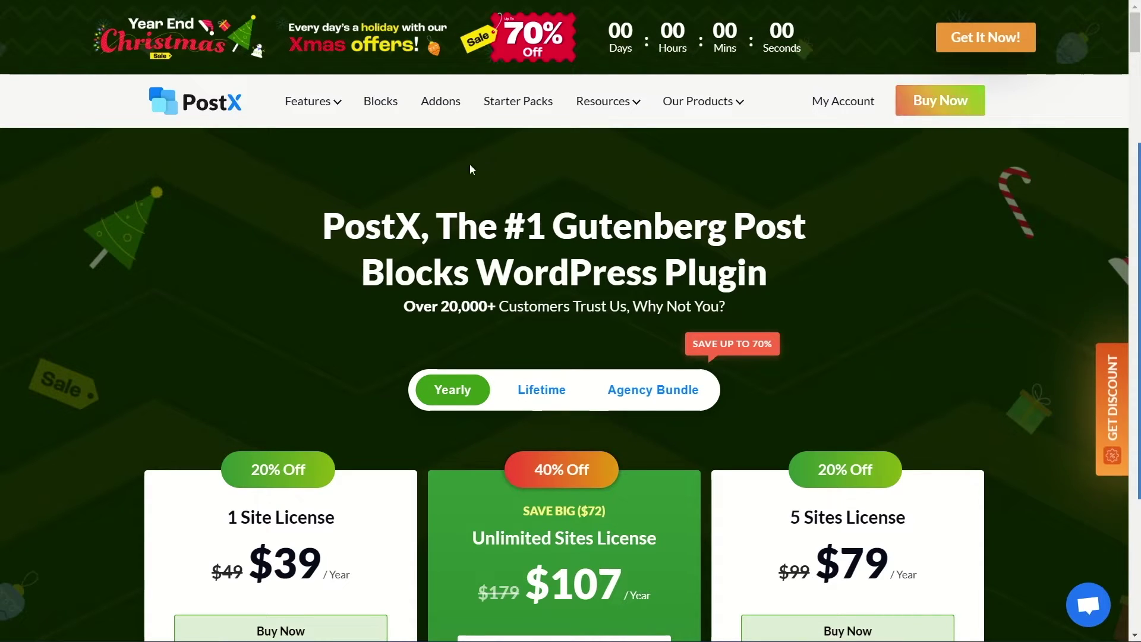
Step: Look over the yearly license plans and their included features on the PostX pricing page
scroll(497, 203, down, 8)
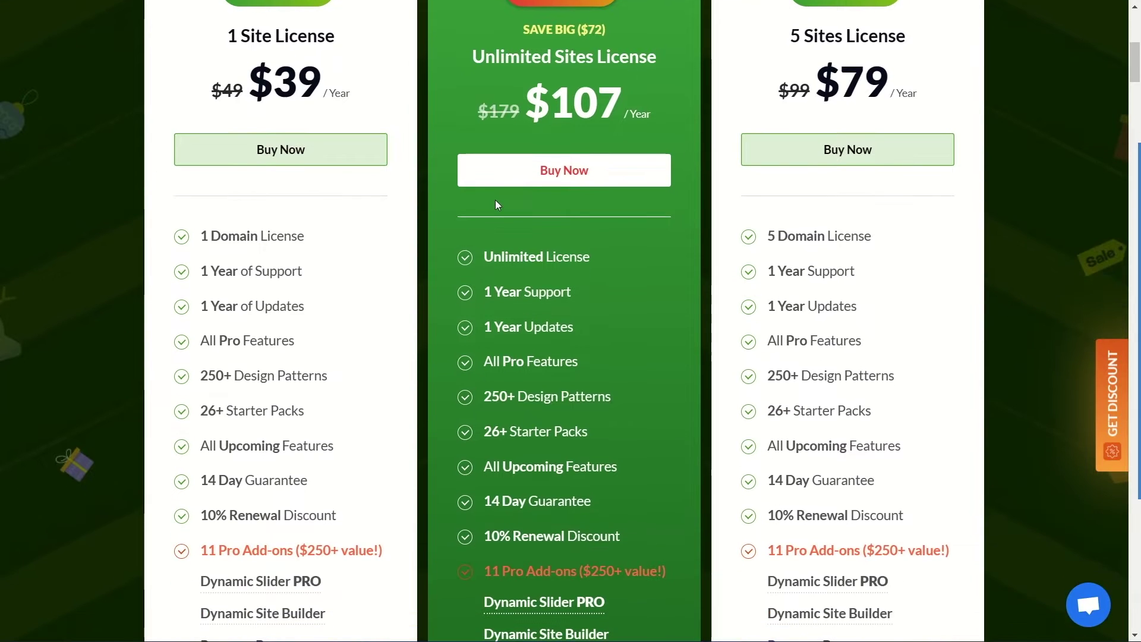
scroll(497, 203, up, 7)
scroll(495, 200, up, 2)
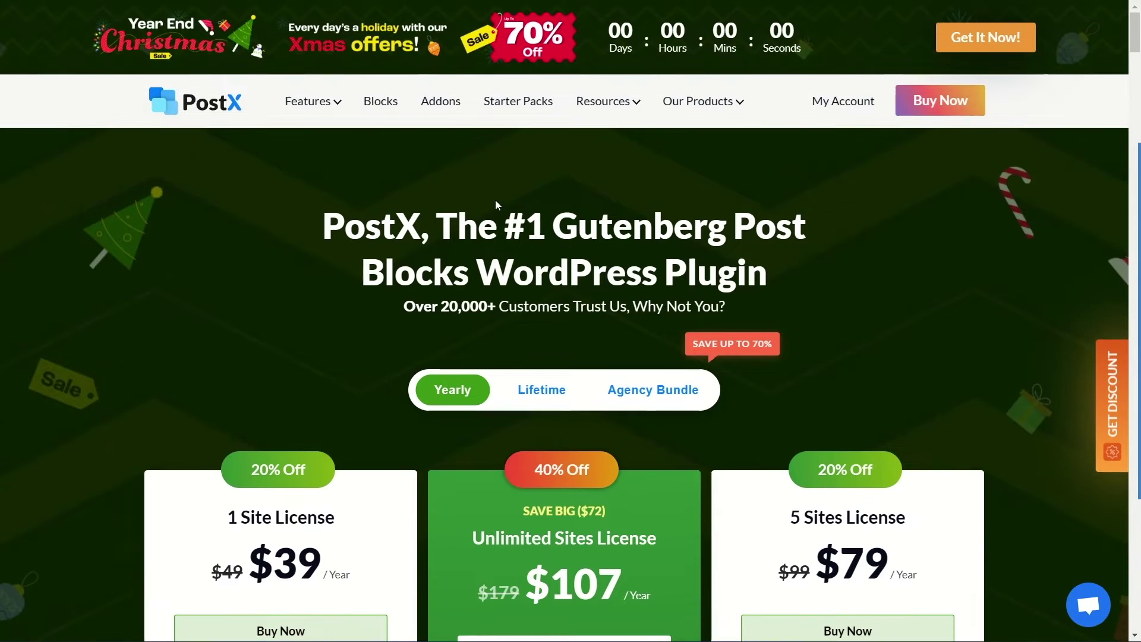
scroll(494, 200, down, 5)
scroll(494, 200, up, 5)
scroll(495, 200, up, 1)
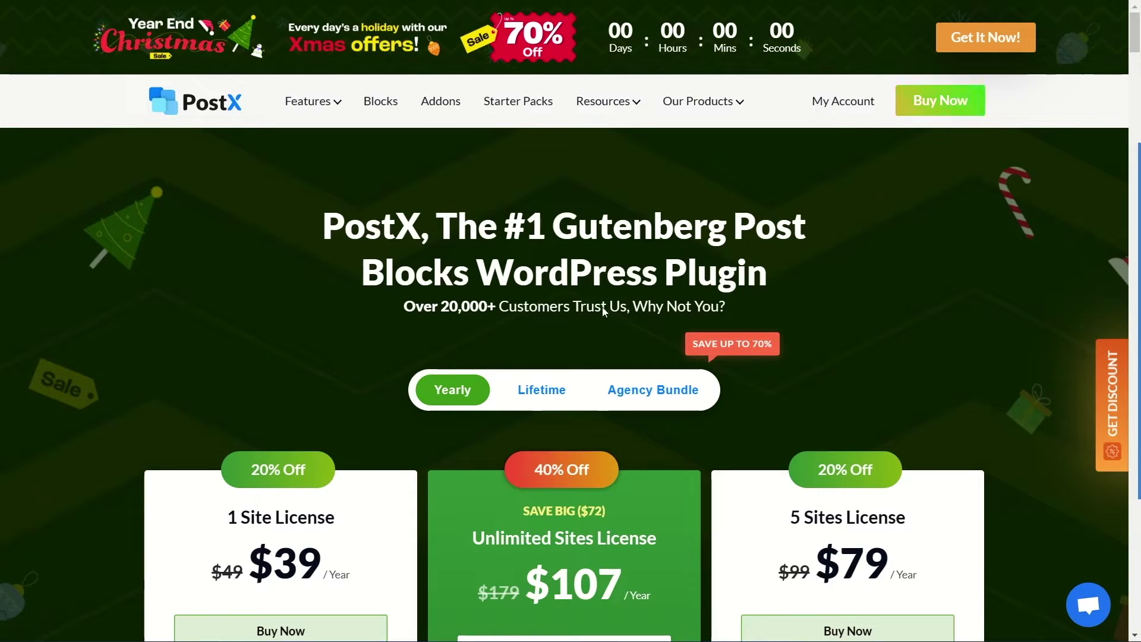
Step: Open the WPXPO account page and examine its login and registration forms
click(820, 108)
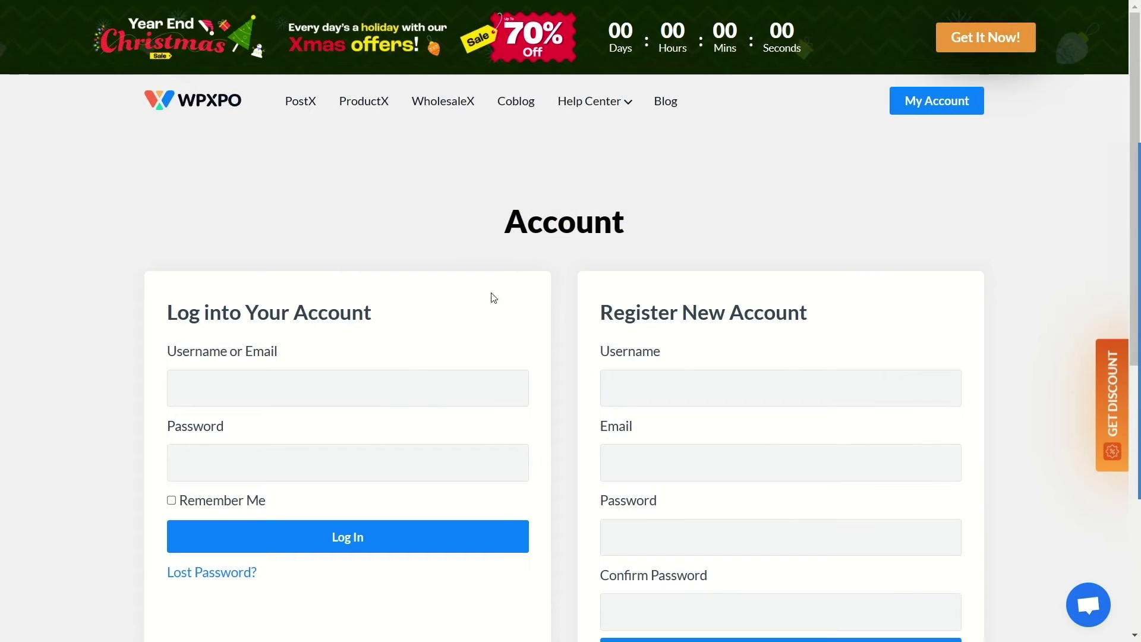
scroll(491, 218, down, 2)
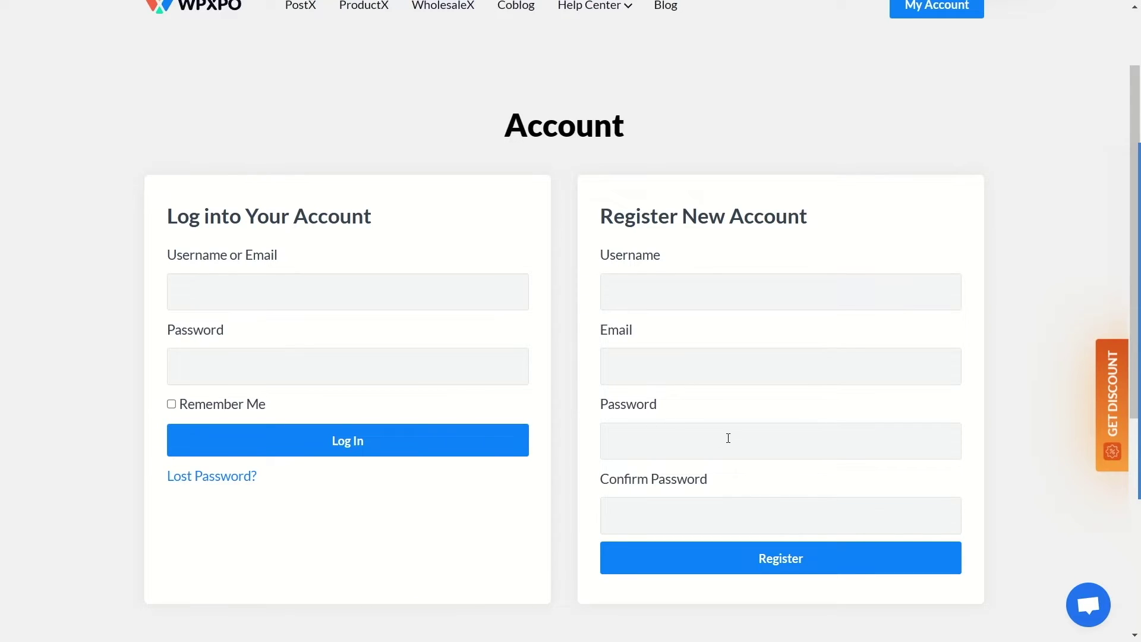
scroll(730, 515, down, 3)
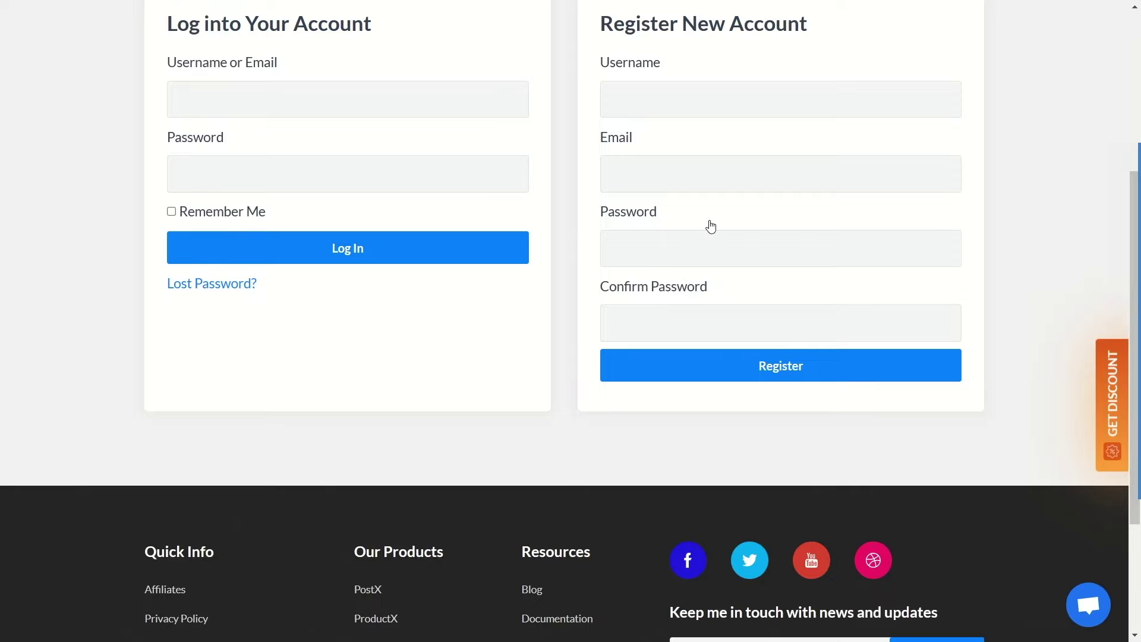
scroll(708, 226, up, 5)
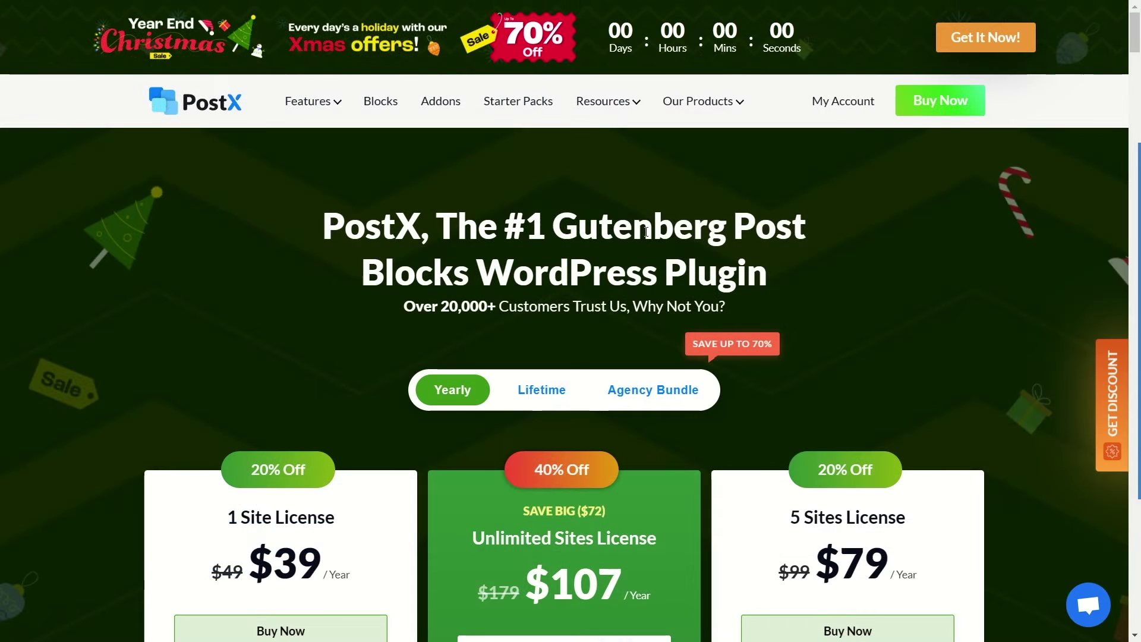
Step: Compare the Lifetime and Agency Bundle prices on the PostX pricing page, then return to the Yearly plans
scroll(646, 230, down, 2)
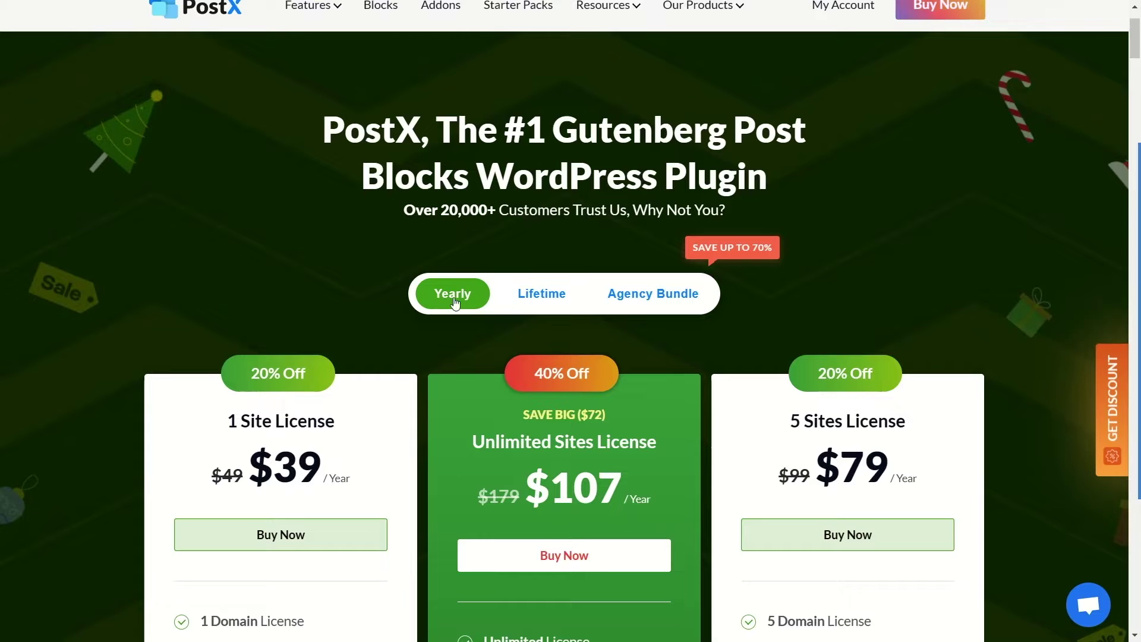
click(540, 296)
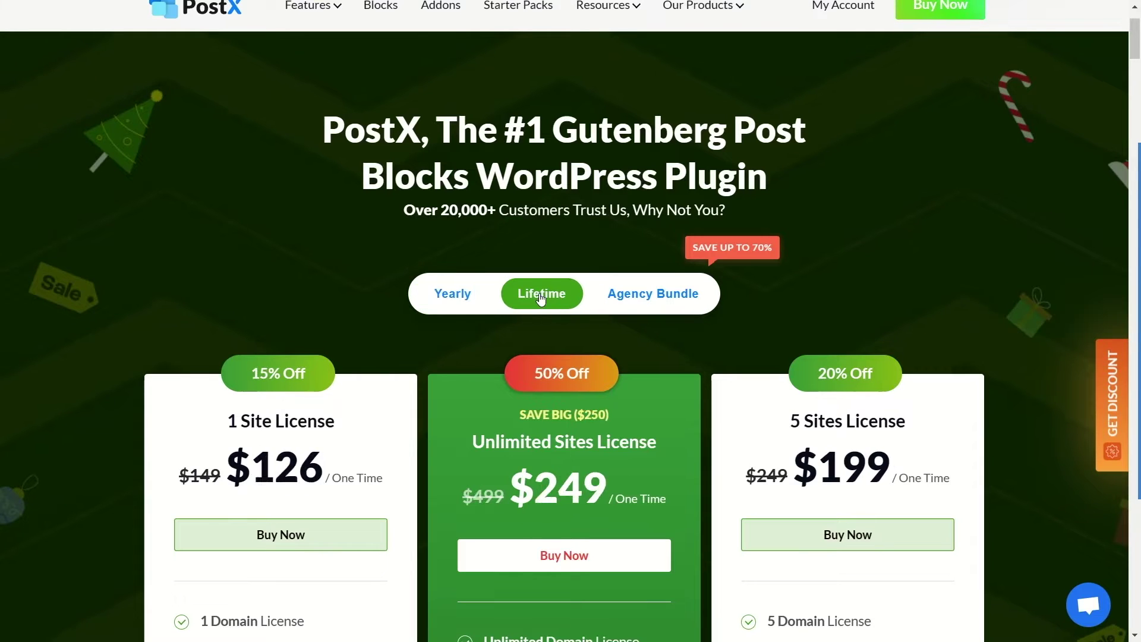
click(680, 304)
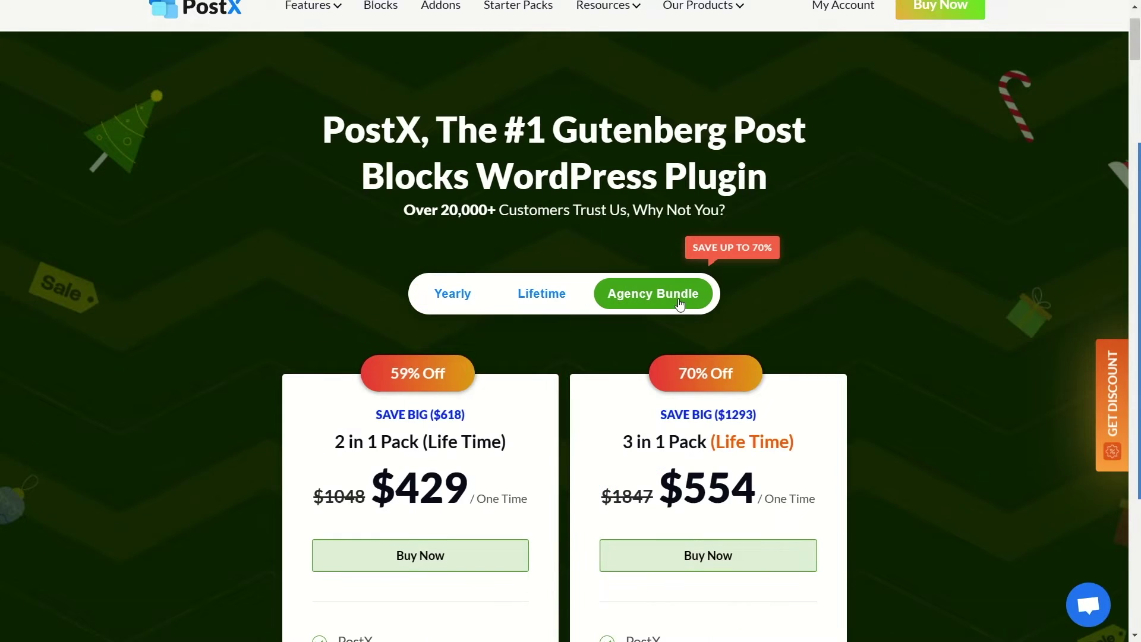
click(451, 293)
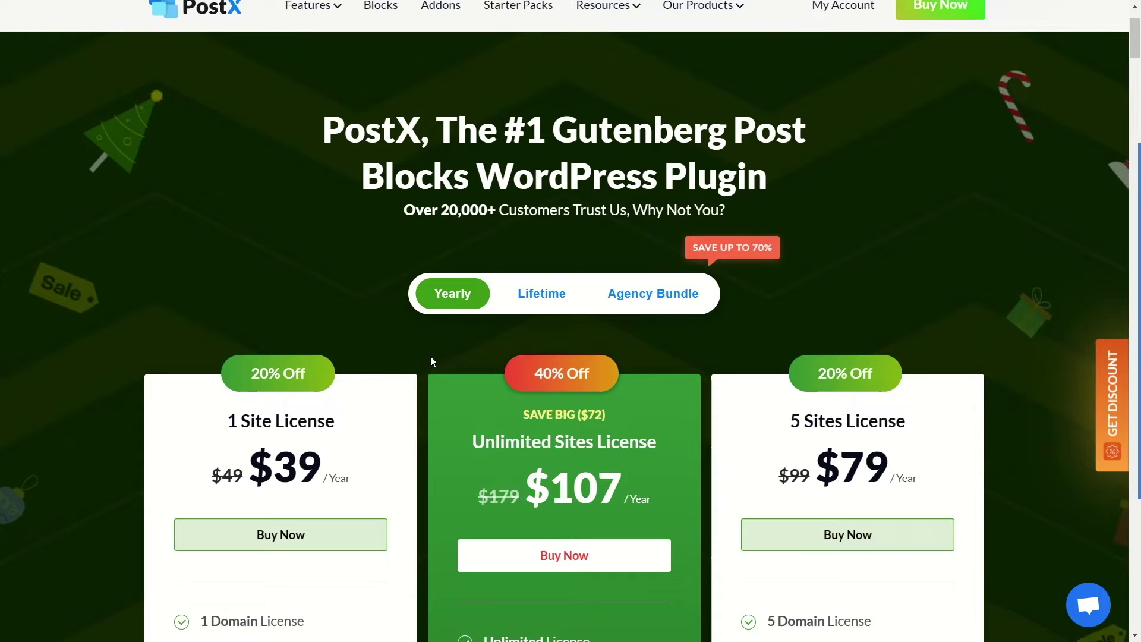
Step: Choose the yearly 1 Site License of PostX Pro and look through the checkout form
scroll(590, 351, down, 1)
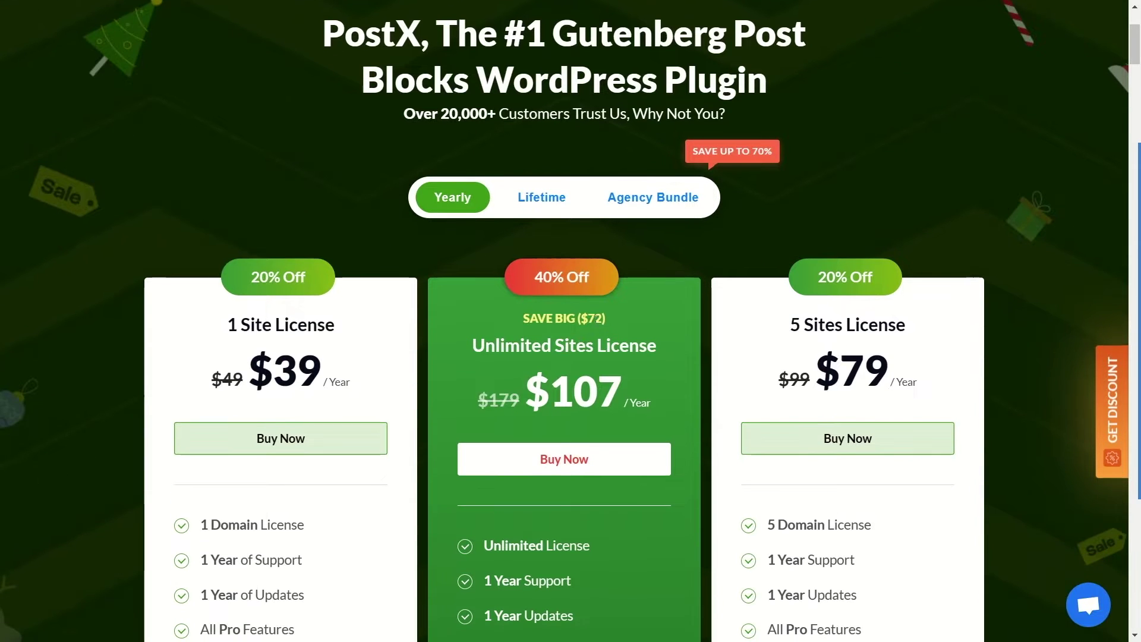
click(281, 442)
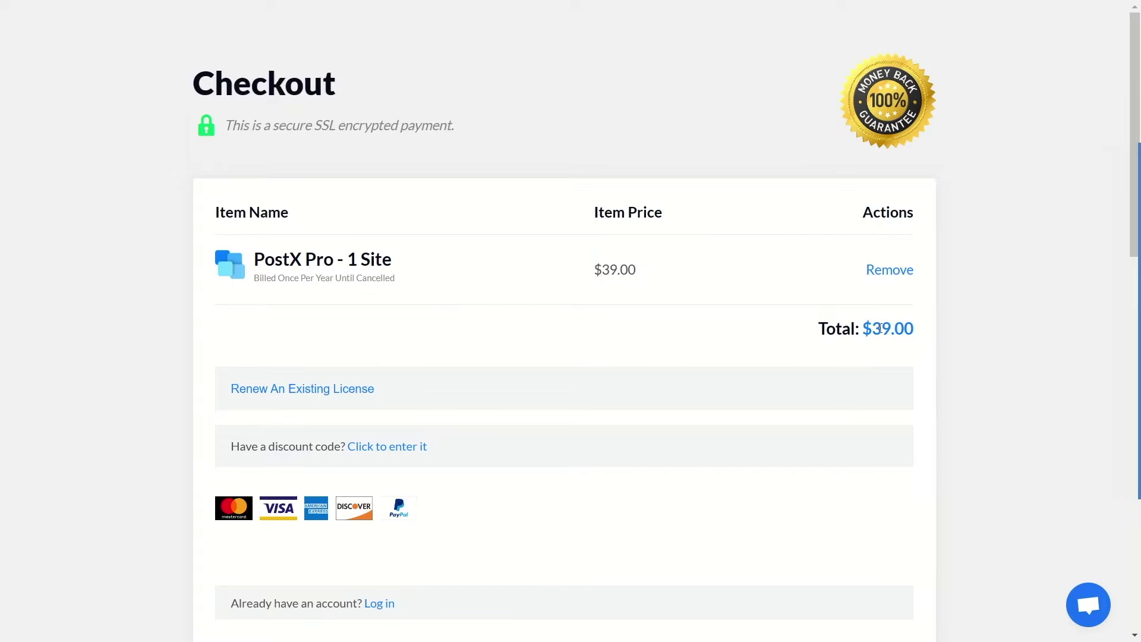
scroll(615, 283, down, 8)
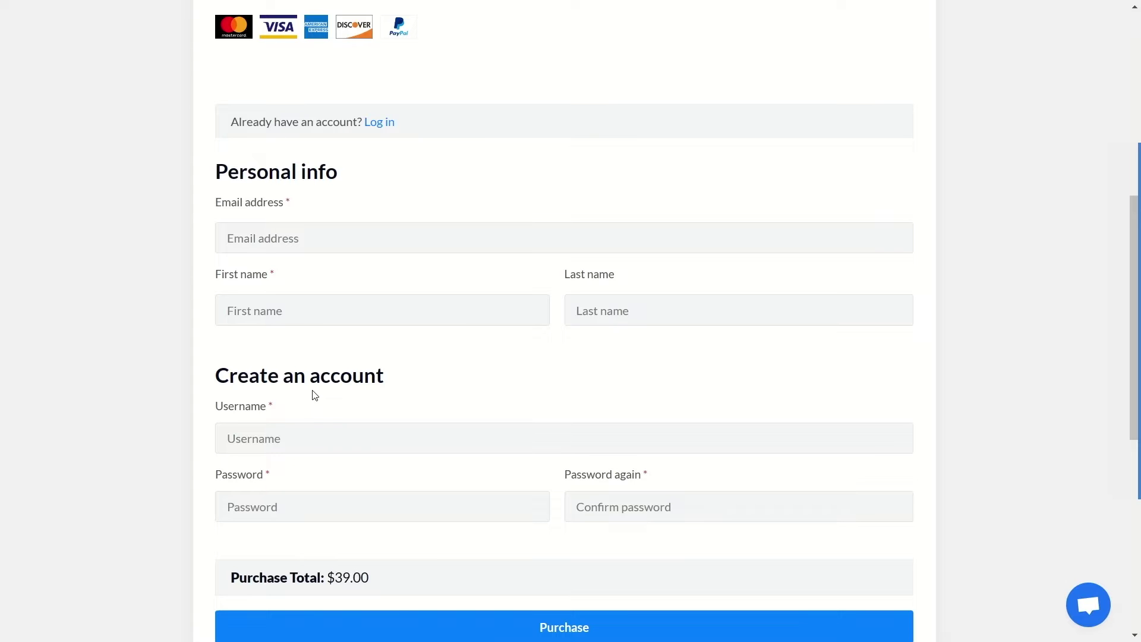
scroll(314, 394, down, 3)
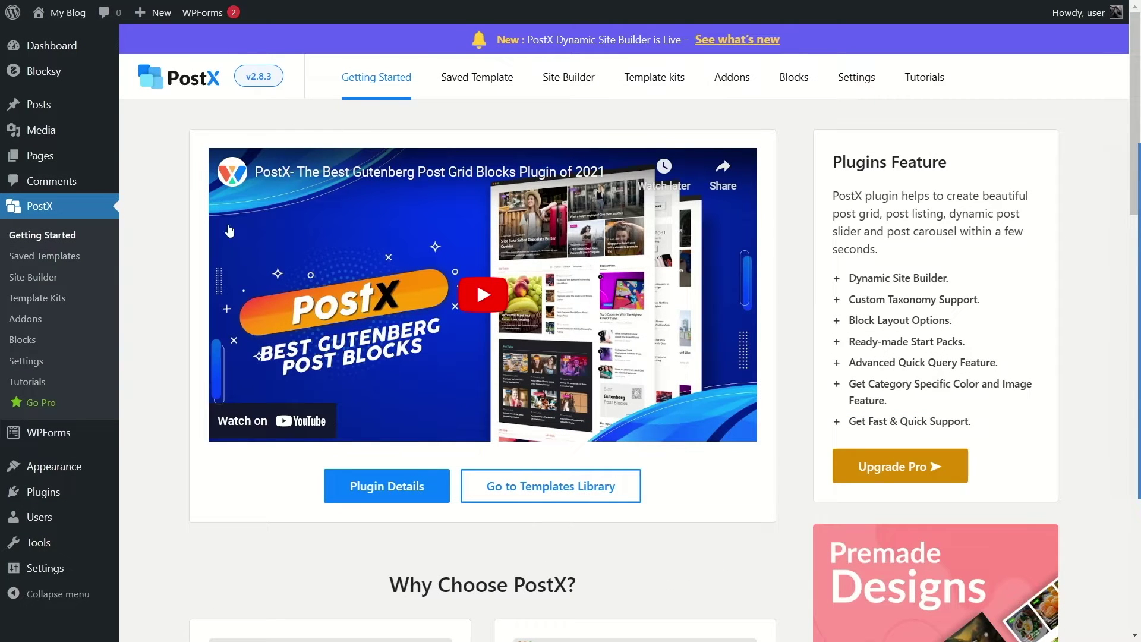
Step: In the WordPress admin, upload the plugin file postxpro_v146.zip and install it
click(83, 503)
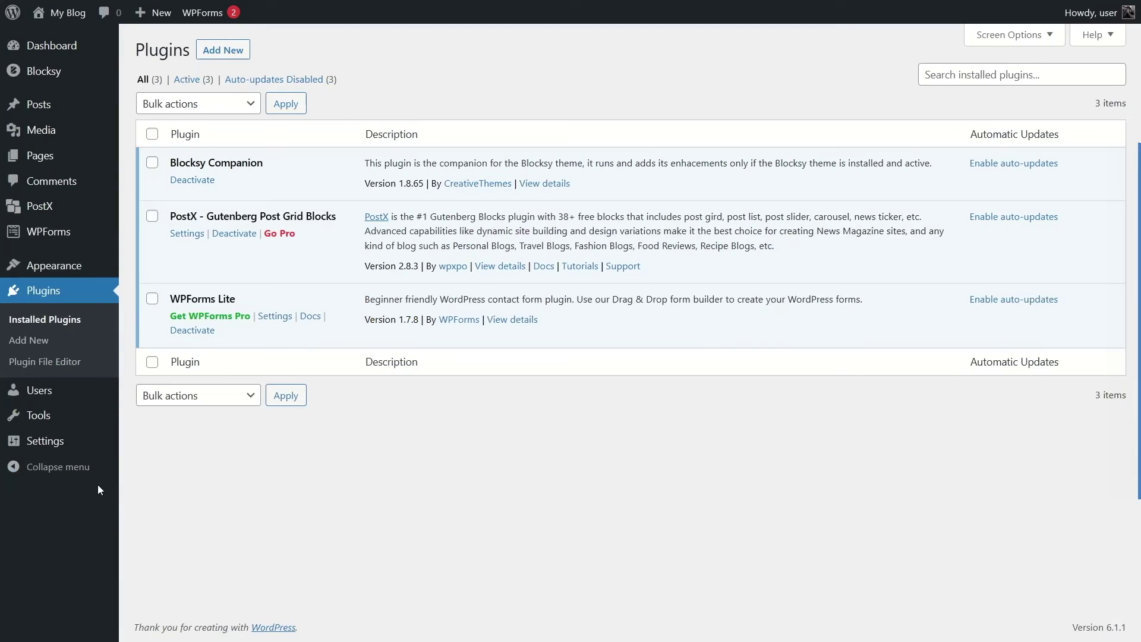
click(242, 52)
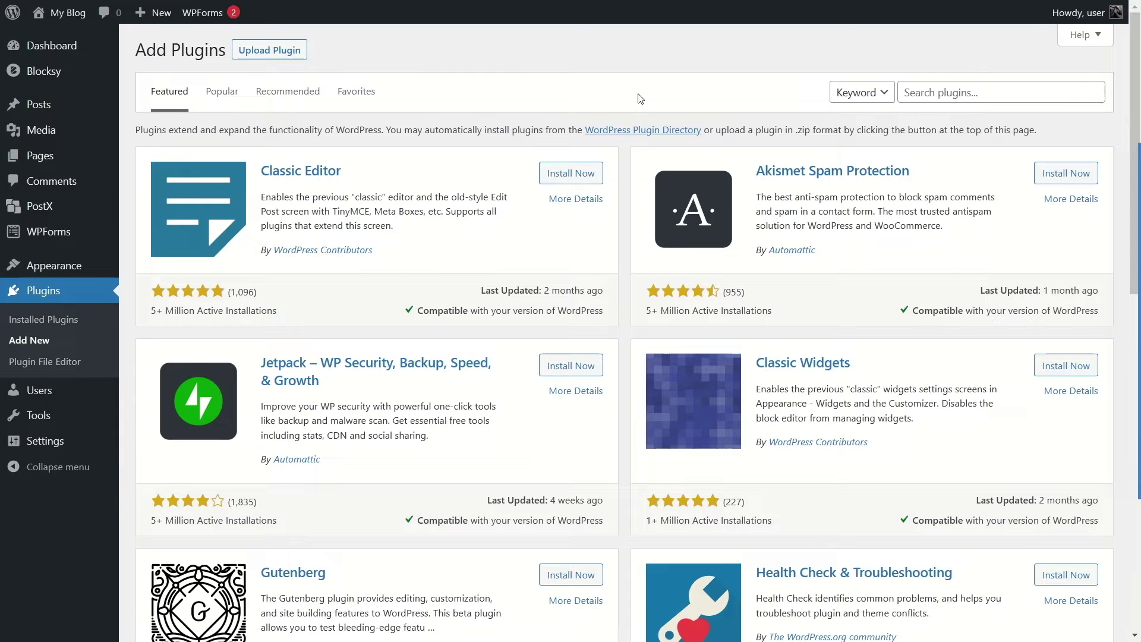
click(265, 52)
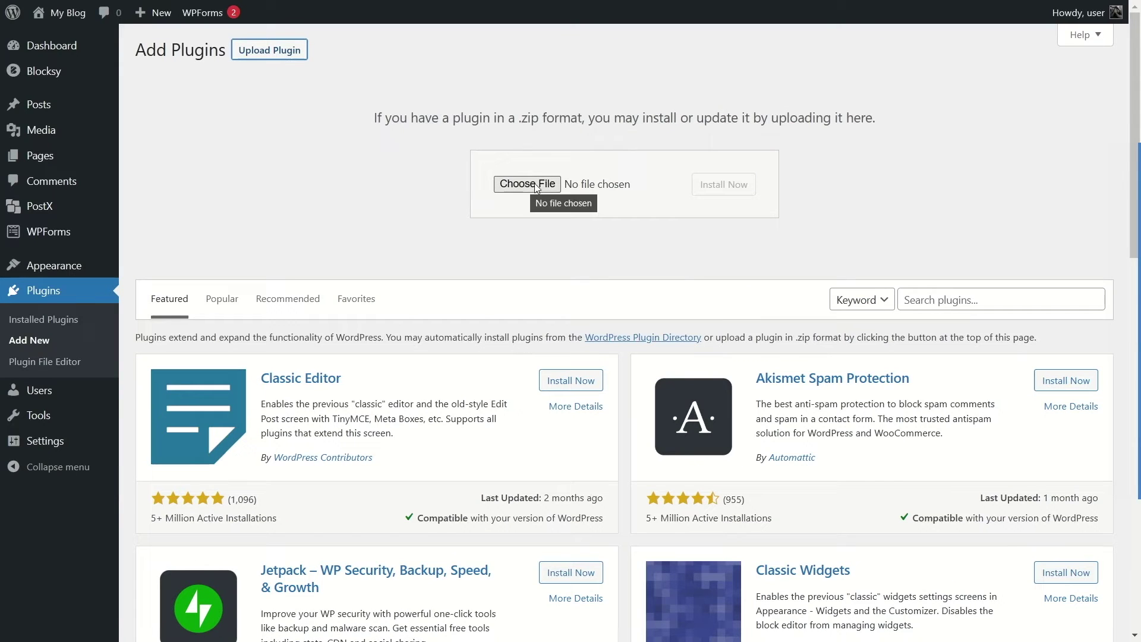
click(538, 184)
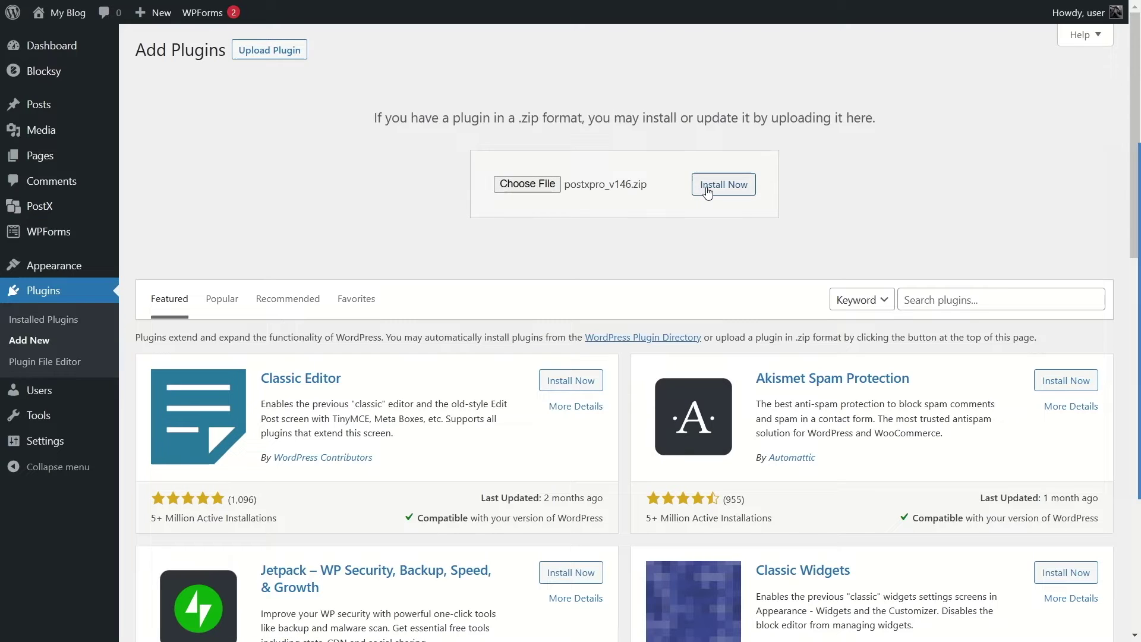
click(708, 185)
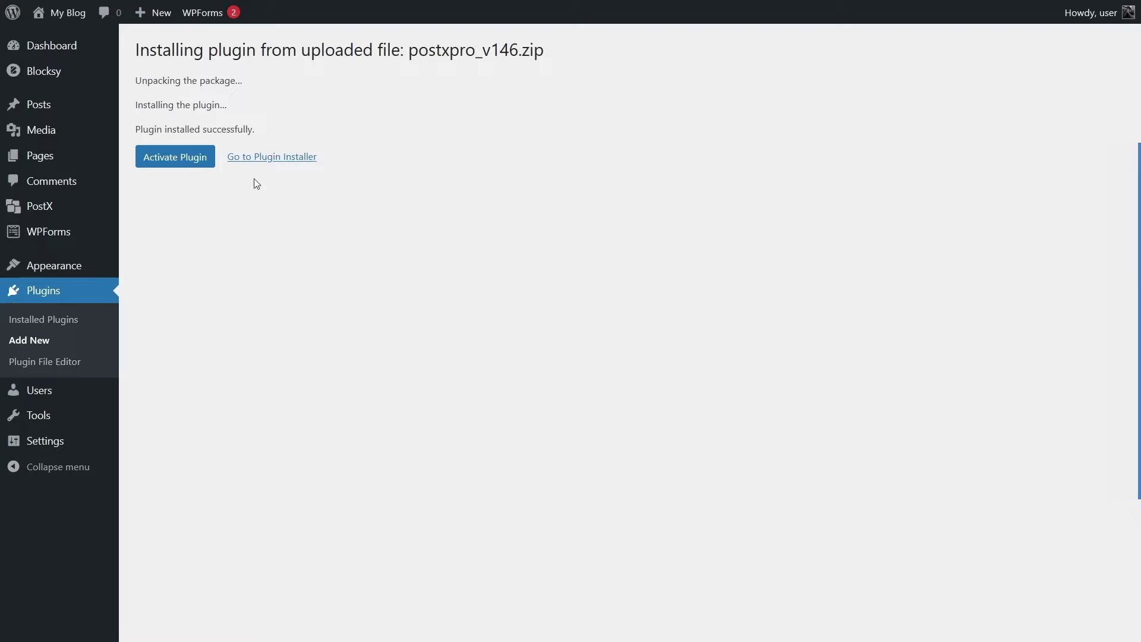
Step: Activate the uploaded PostX Pro plugin, then paste the license key and save it
click(183, 169)
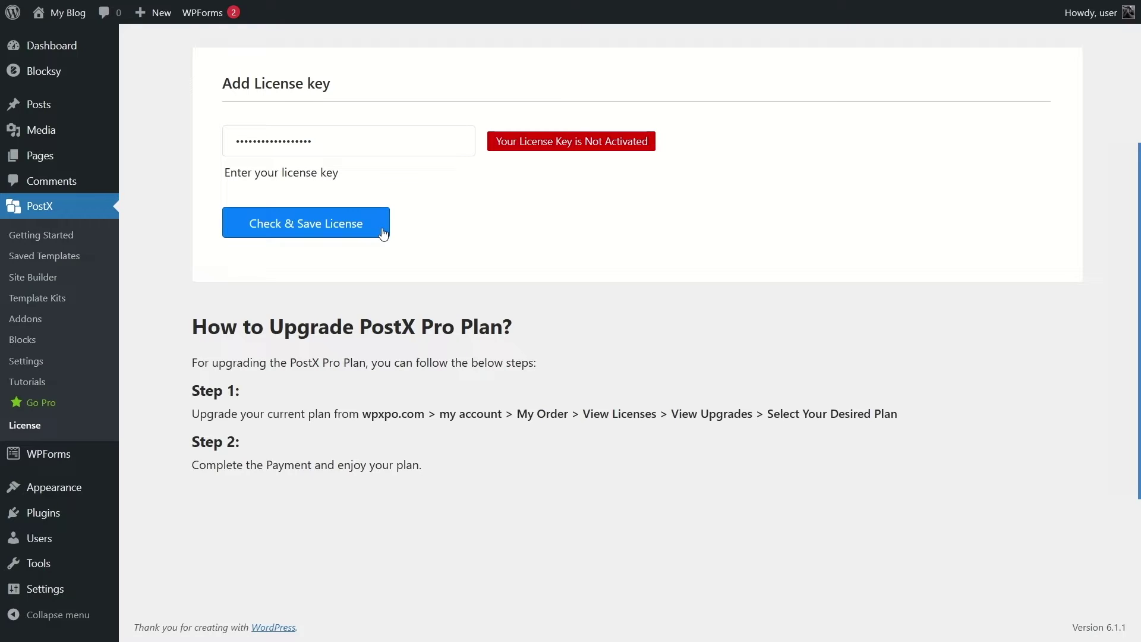
key(ctrl+v)
click(300, 232)
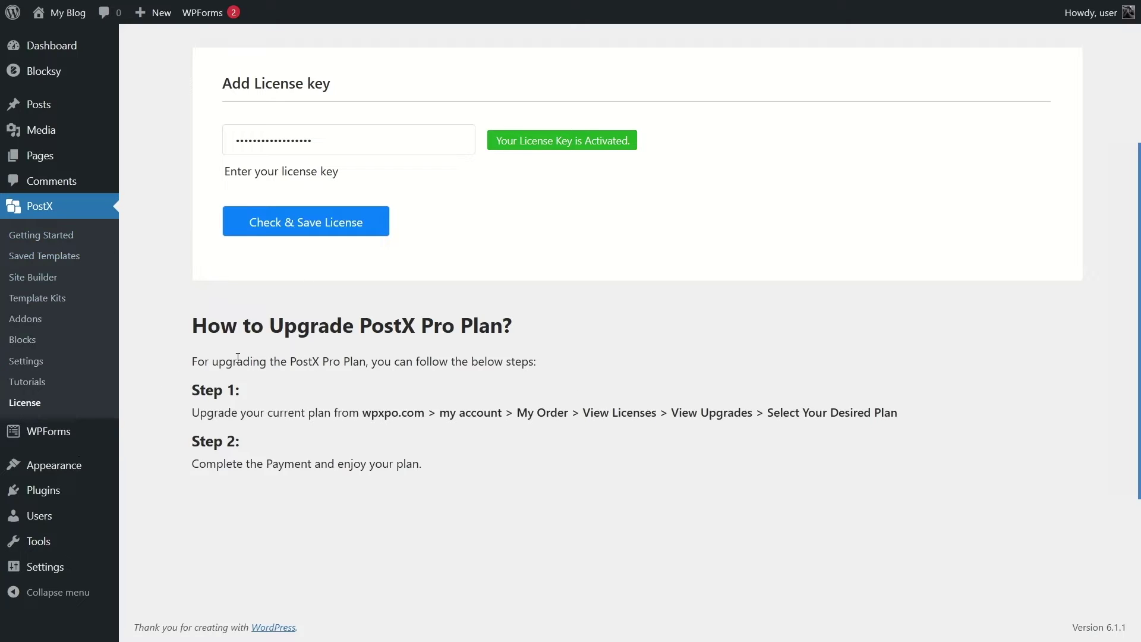
Step: Open the PostX addons page and look through all available addons
click(47, 324)
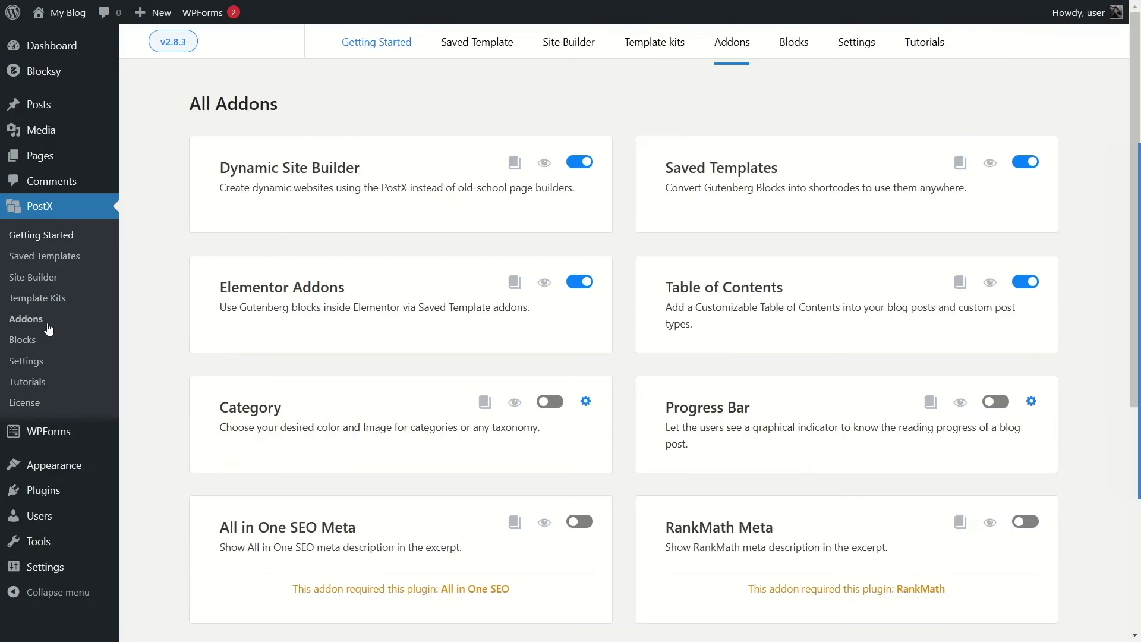
scroll(365, 319, down, 6)
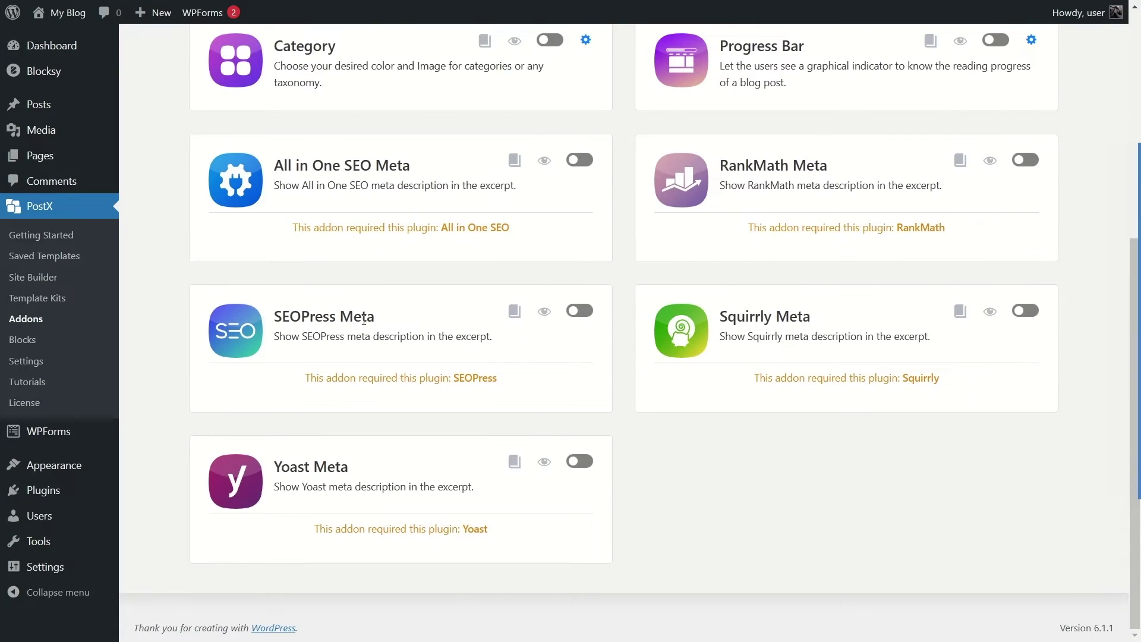
scroll(639, 381, up, 6)
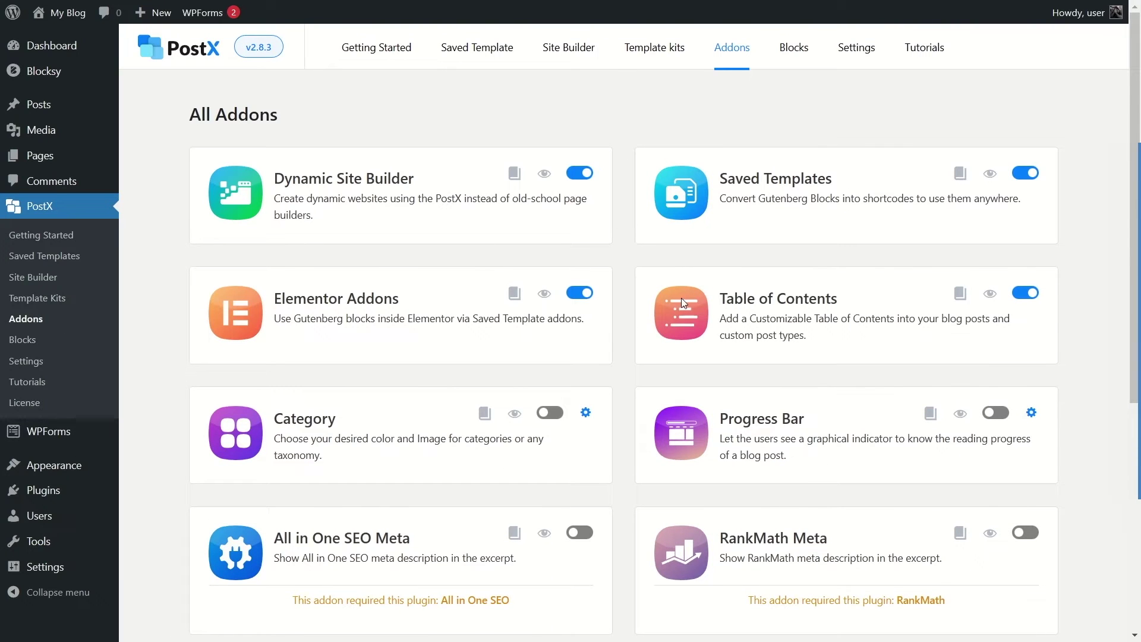
Step: Enable the Category addon in the PostX addons list
scroll(679, 302, down, 3)
click(551, 221)
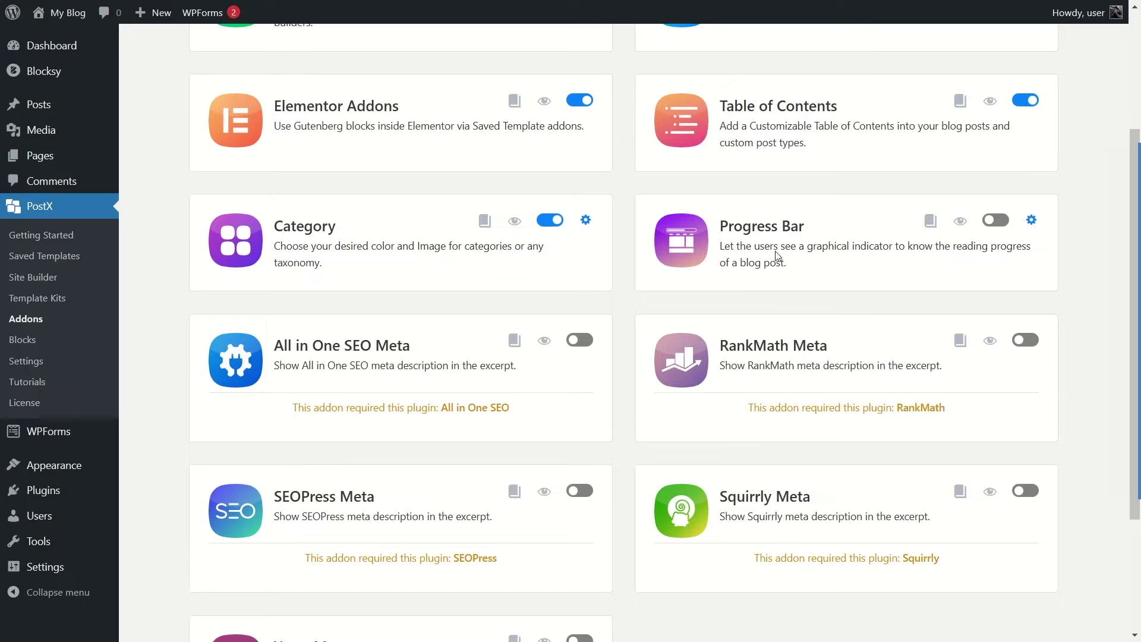
scroll(893, 240, up, 3)
Step: Visit the blog's front end, examine the homepage's post layout and sidebar, and return to the admin dashboard
click(76, 77)
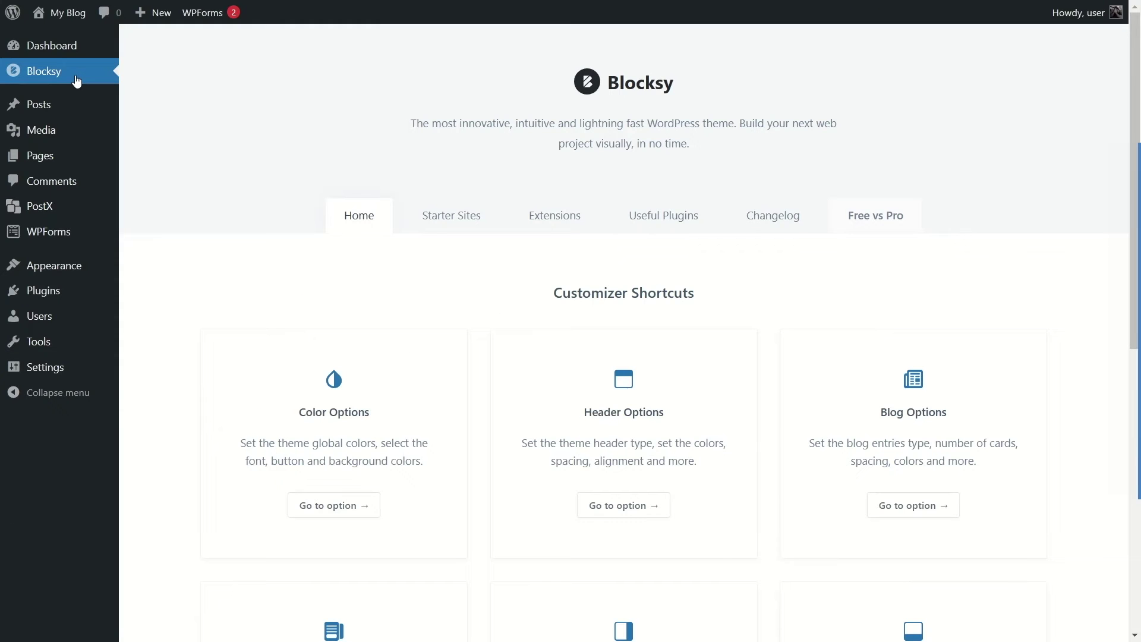
mouse_move(83, 37)
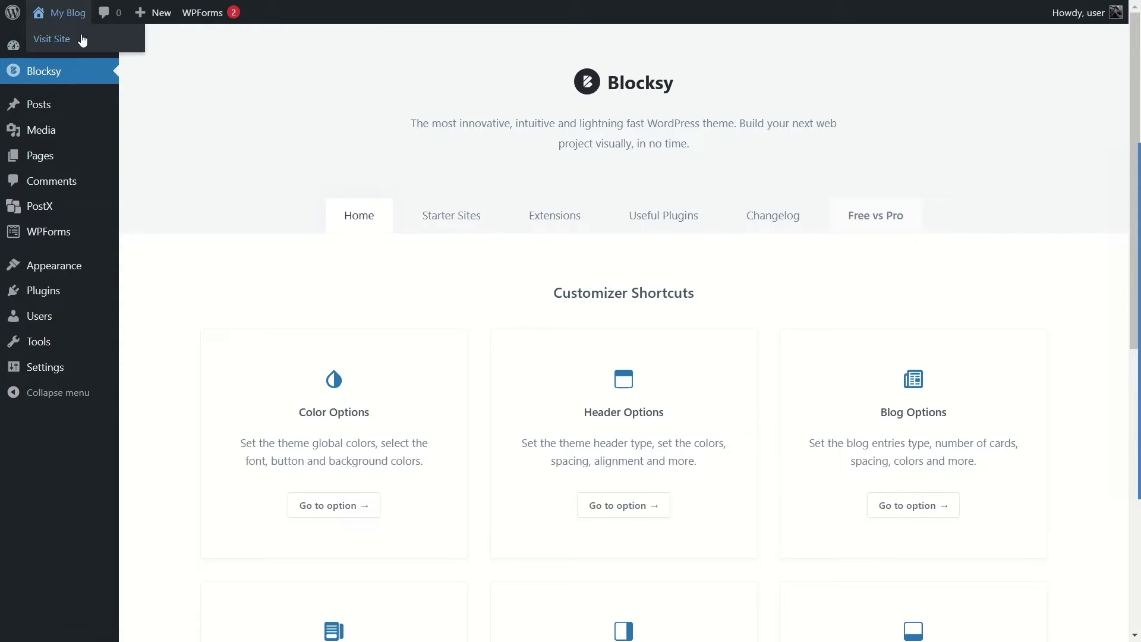
click(52, 39)
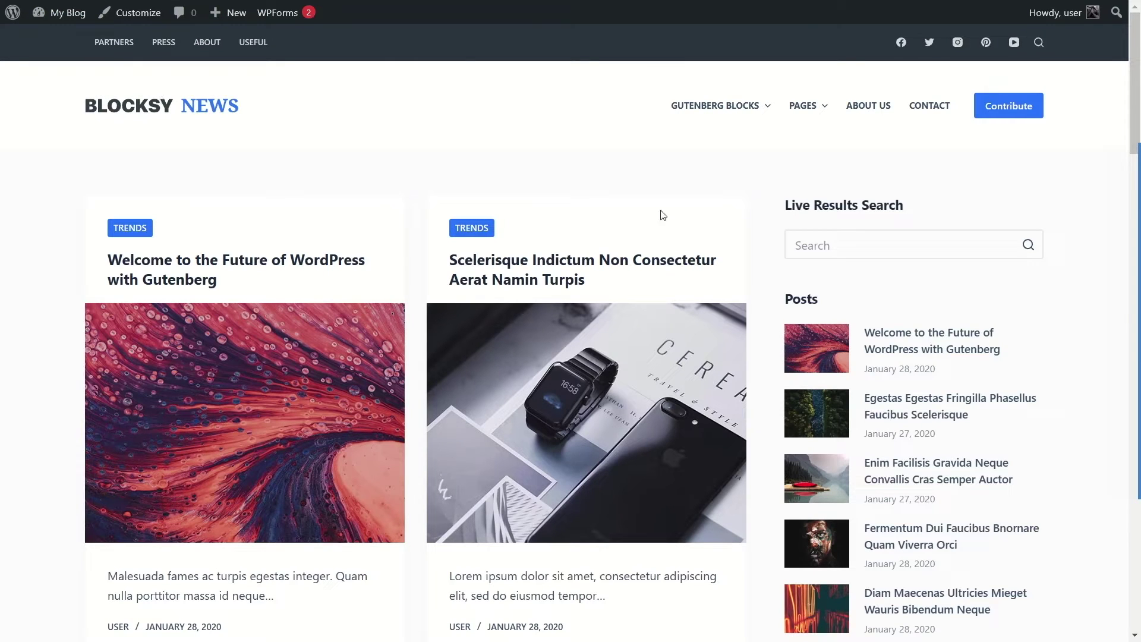
scroll(440, 331, down, 12)
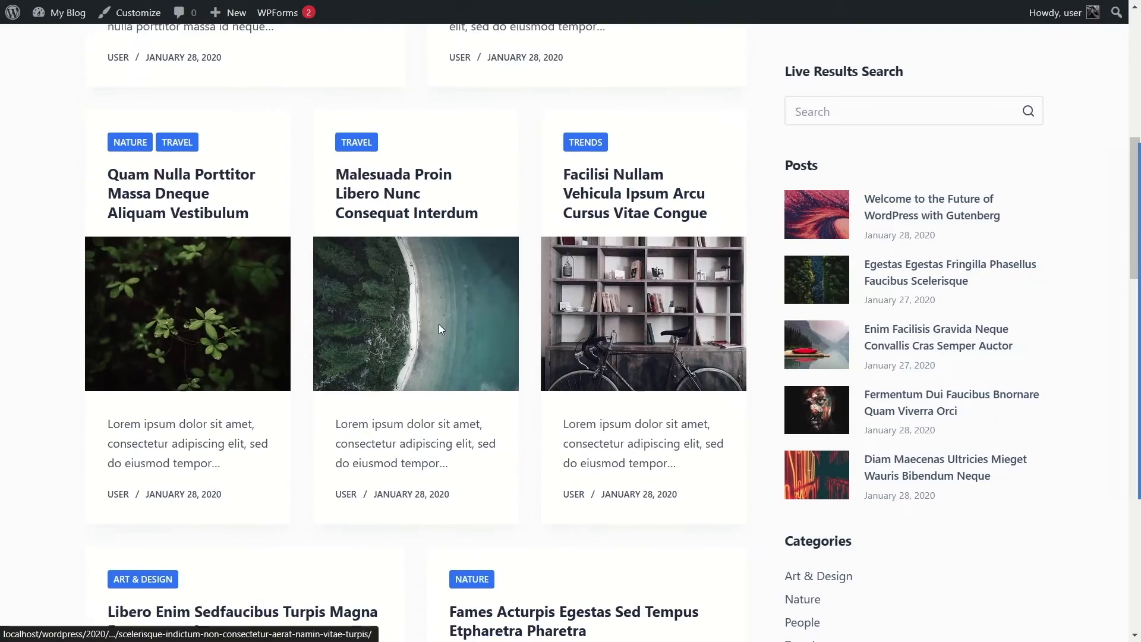
scroll(429, 361, up, 12)
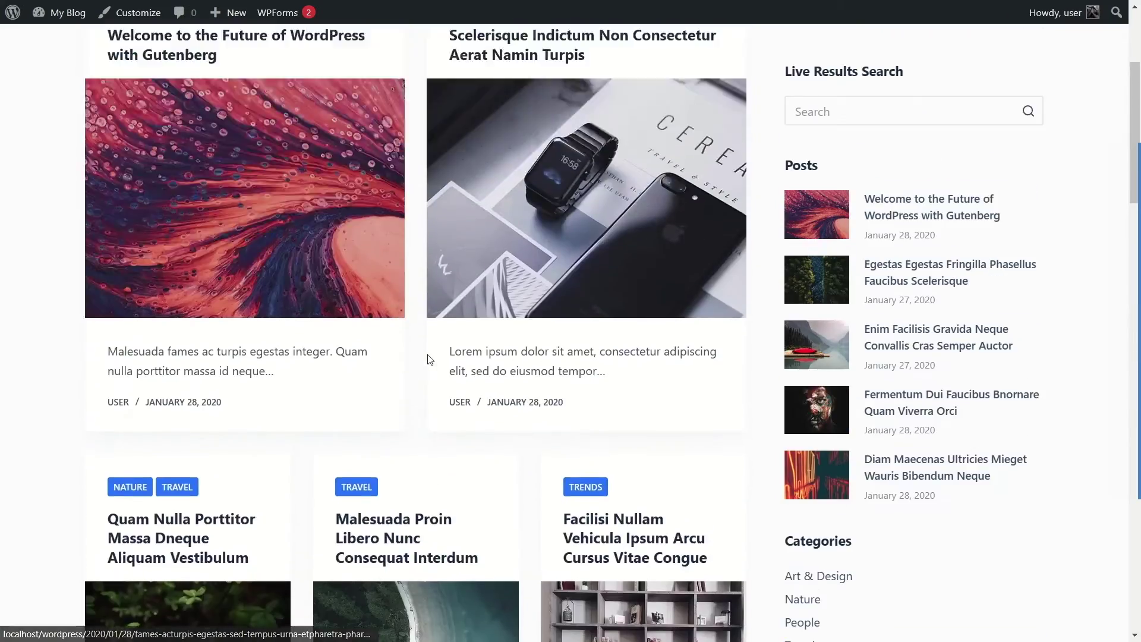
click(67, 38)
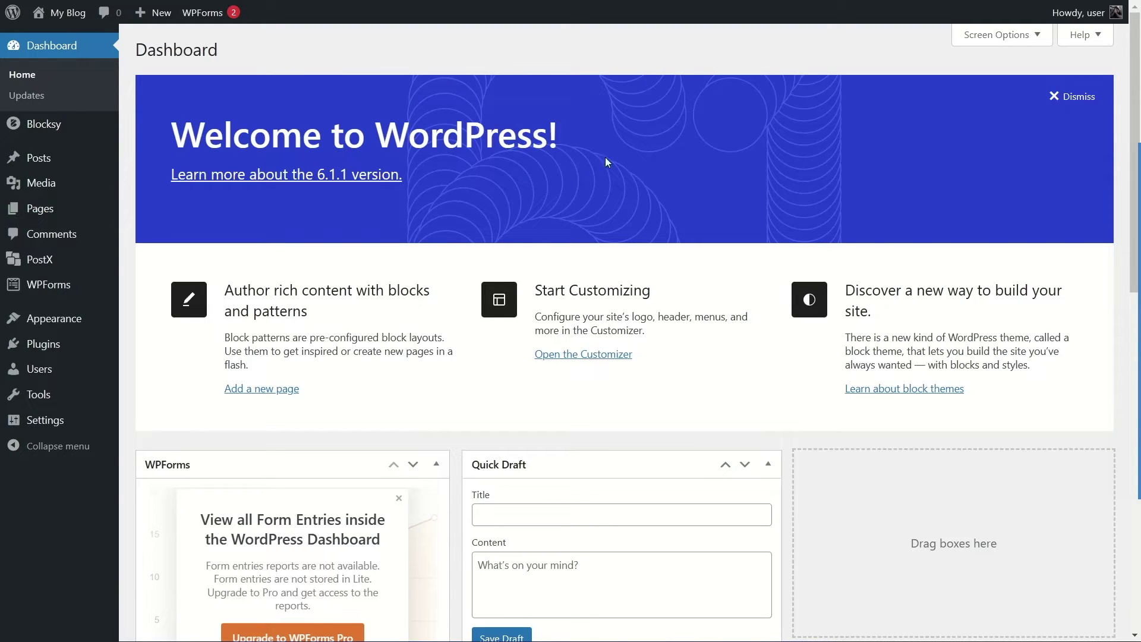
mouse_move(60, 12)
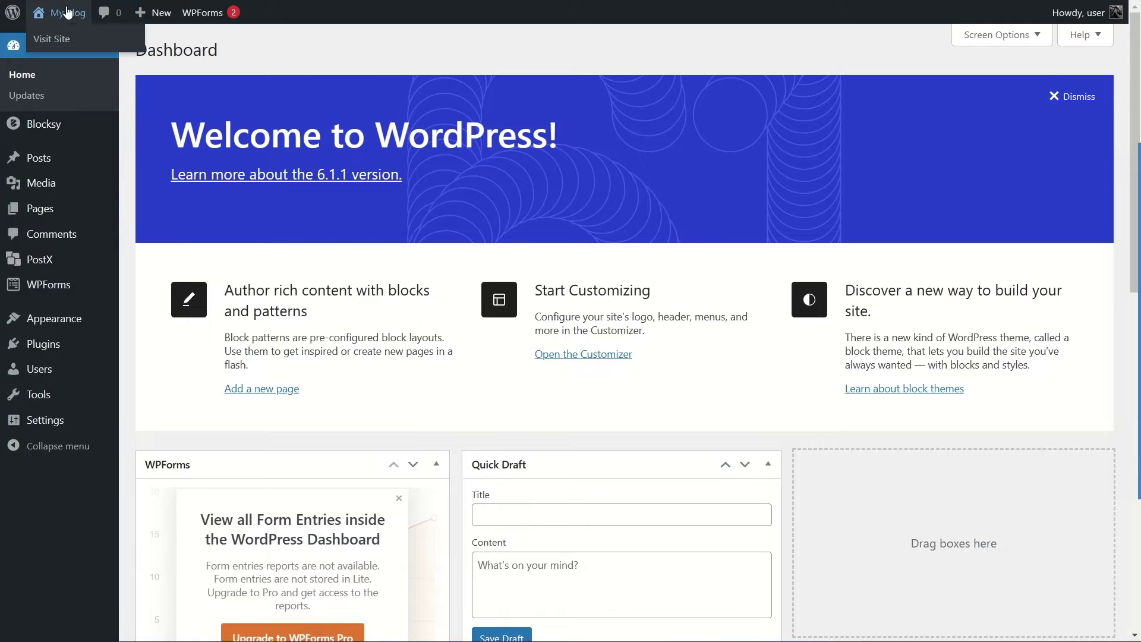
click(72, 39)
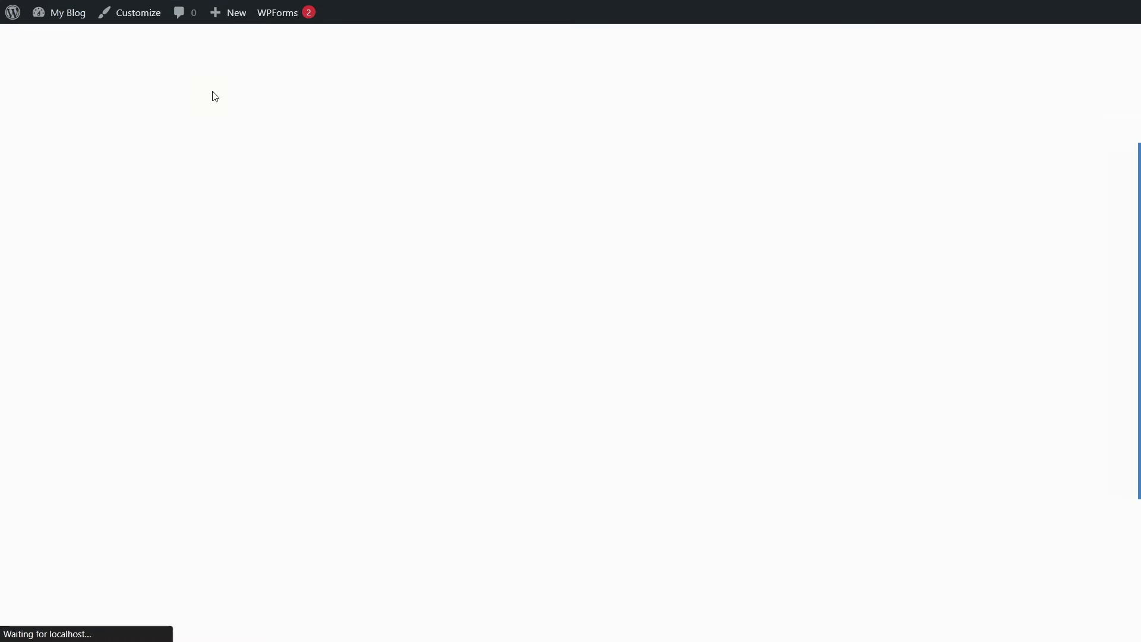
scroll(250, 181, down, 8)
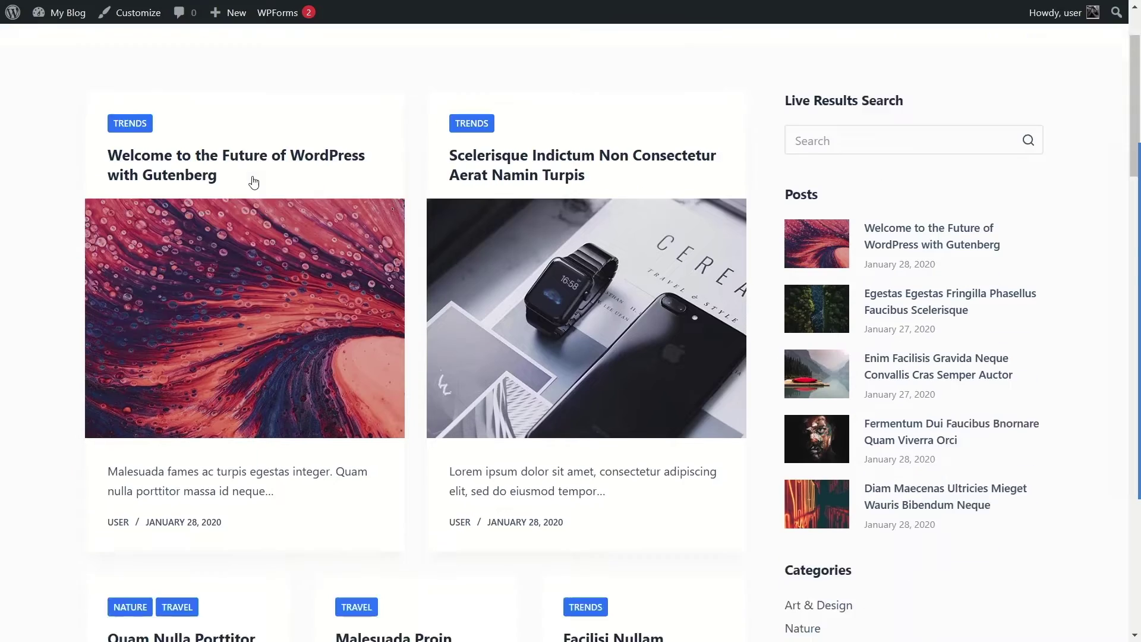
scroll(238, 191, up, 8)
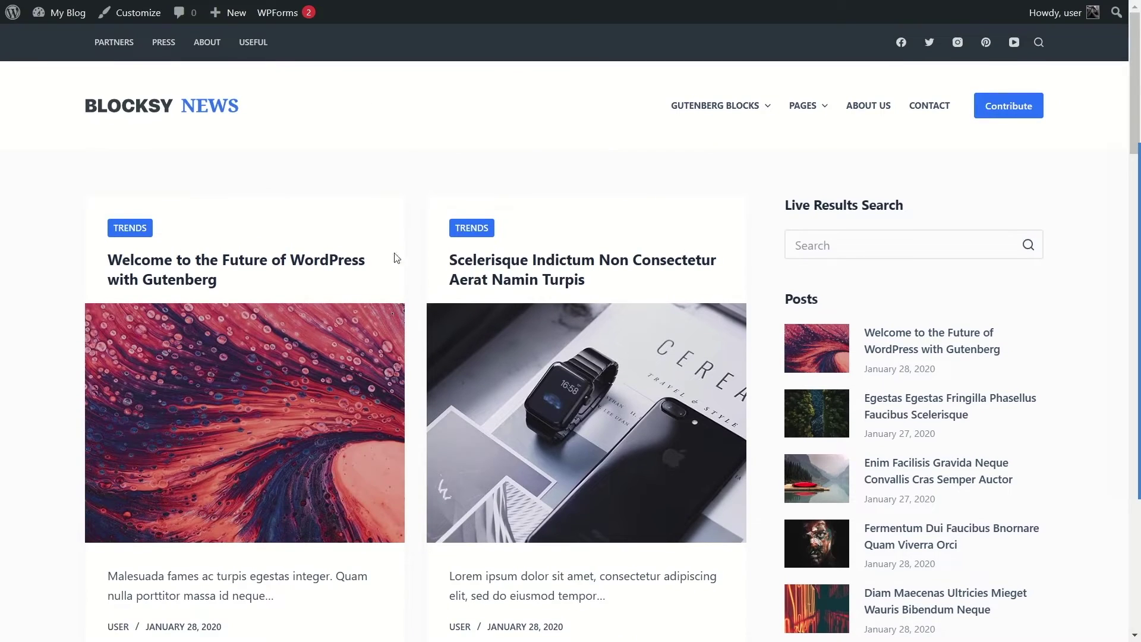
scroll(386, 217, down, 6)
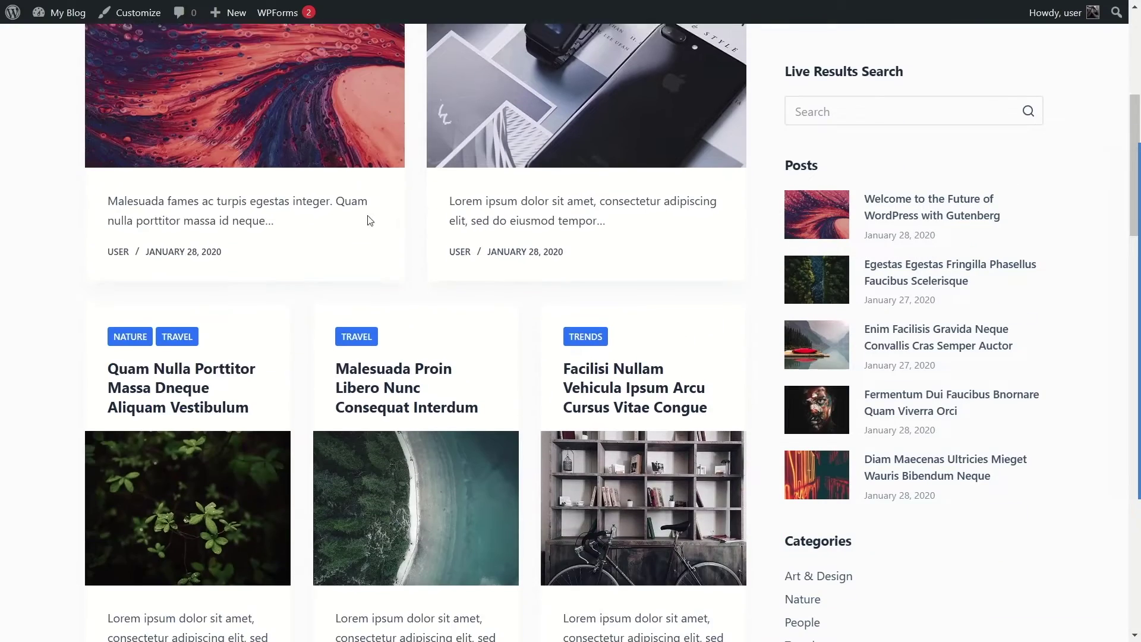
scroll(539, 193, down, 12)
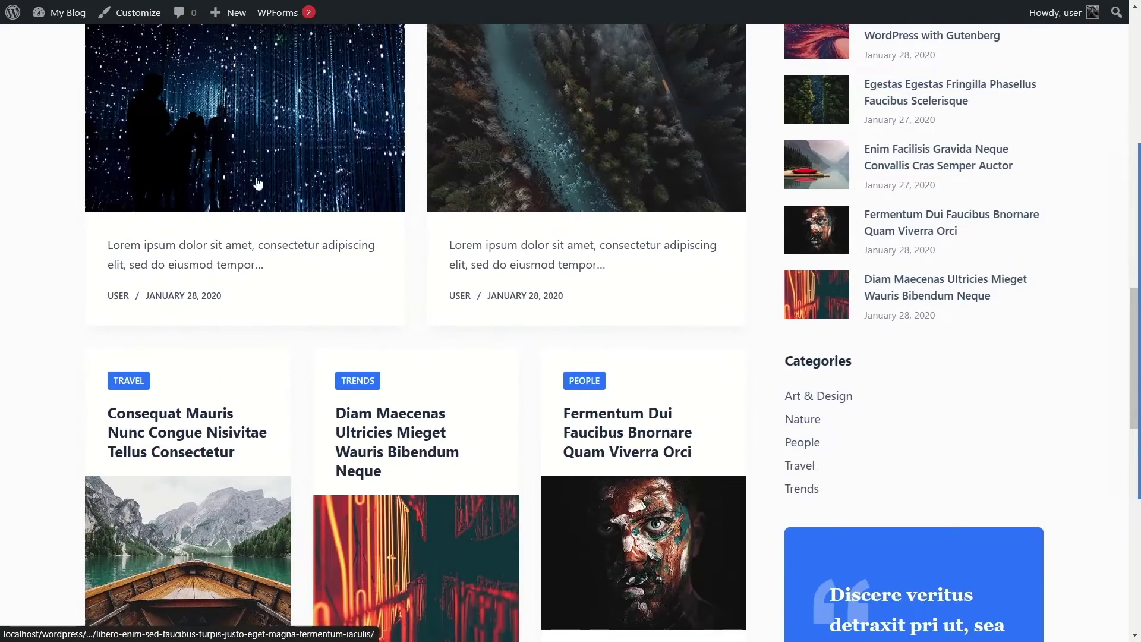
scroll(525, 347, up, 16)
scroll(514, 309, up, 4)
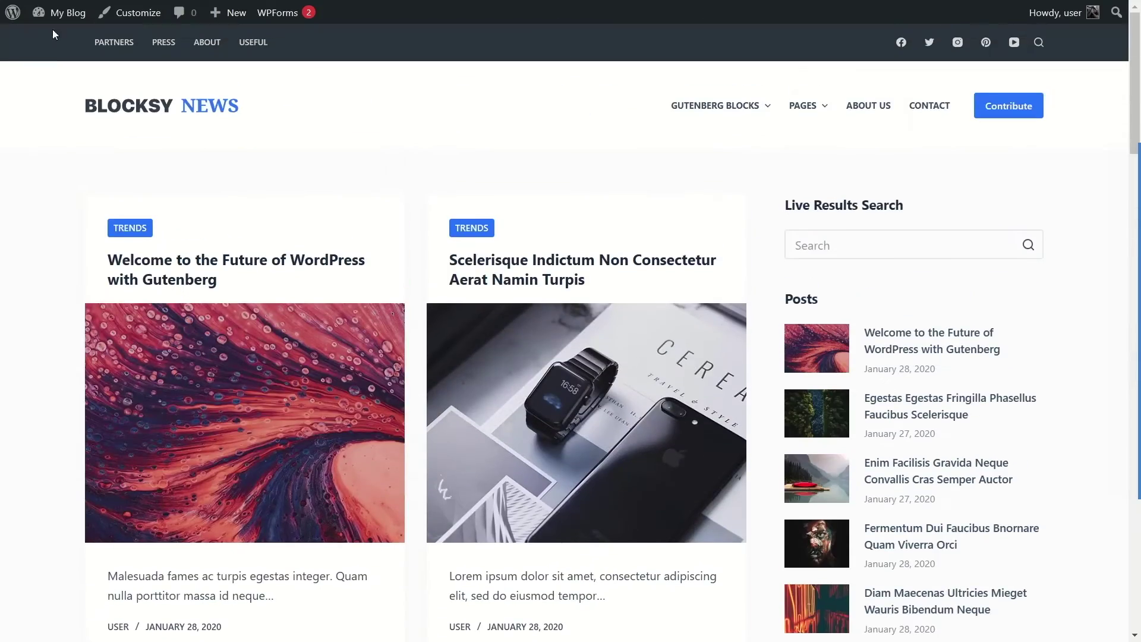
mouse_move(63, 13)
click(71, 40)
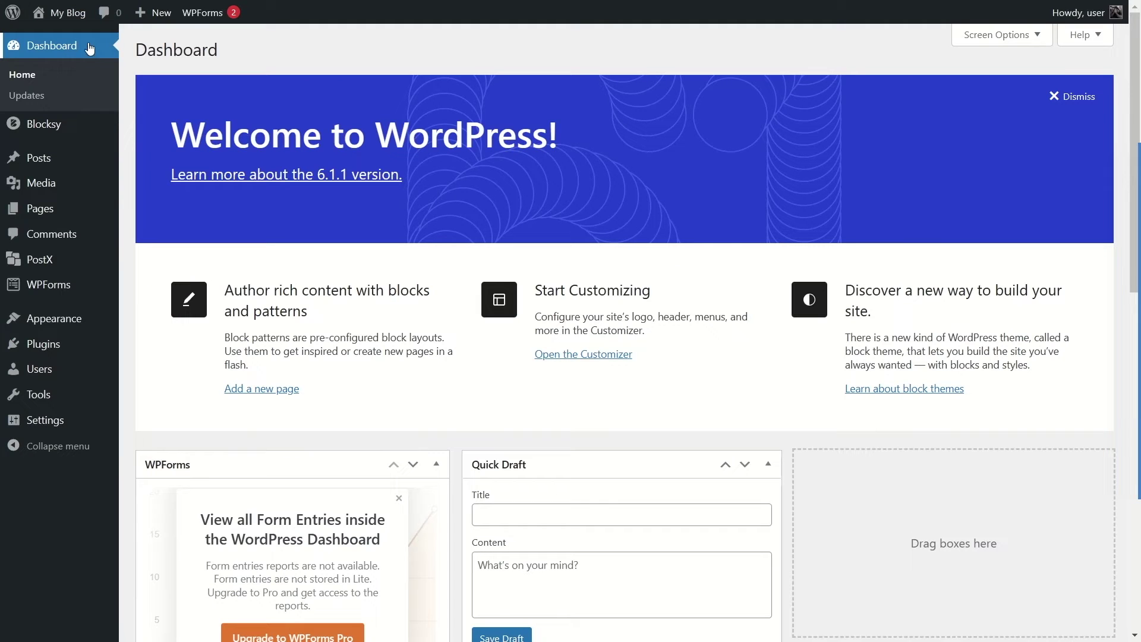
Step: Open the list of all pages and look through the existing pages
click(66, 211)
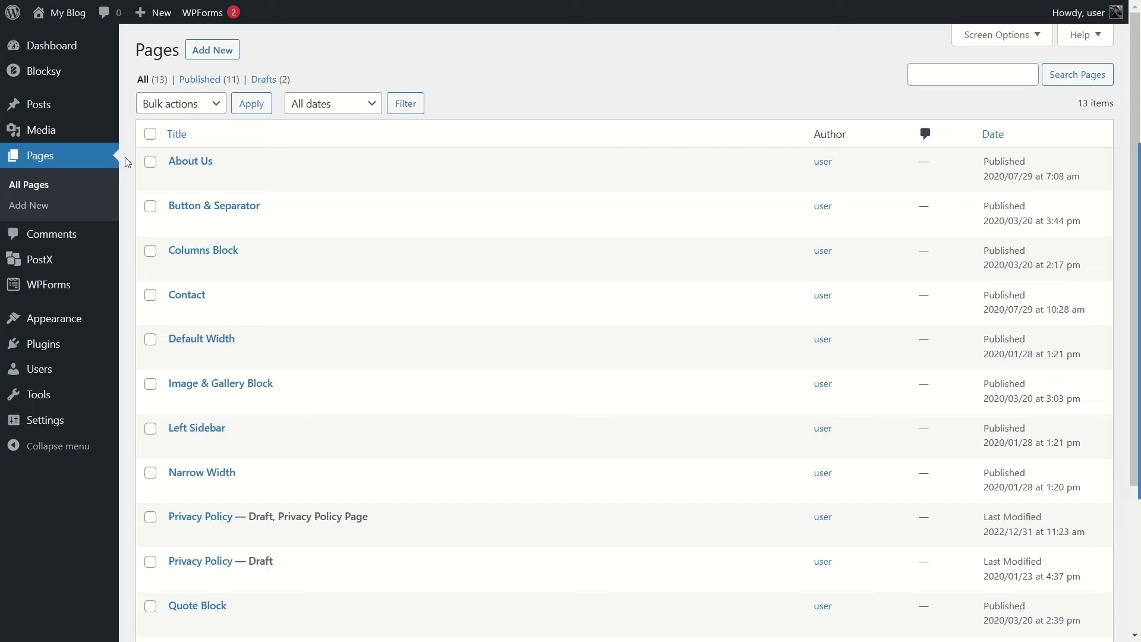
mouse_move(226, 170)
scroll(254, 163, down, 3)
scroll(255, 162, up, 3)
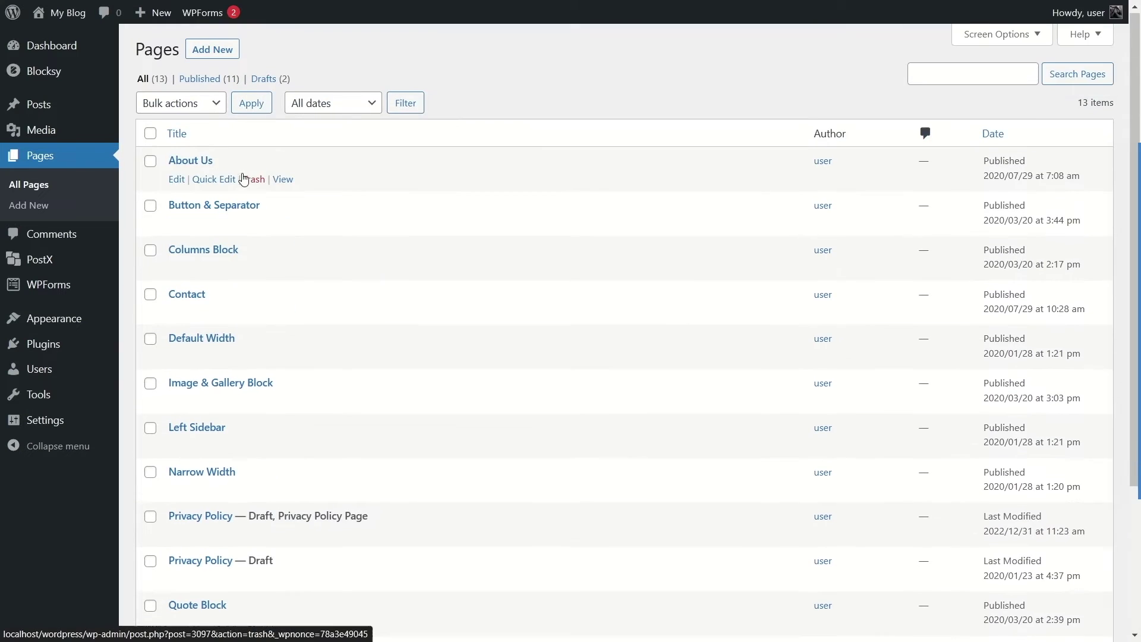
mouse_move(260, 308)
scroll(303, 338, down, 3)
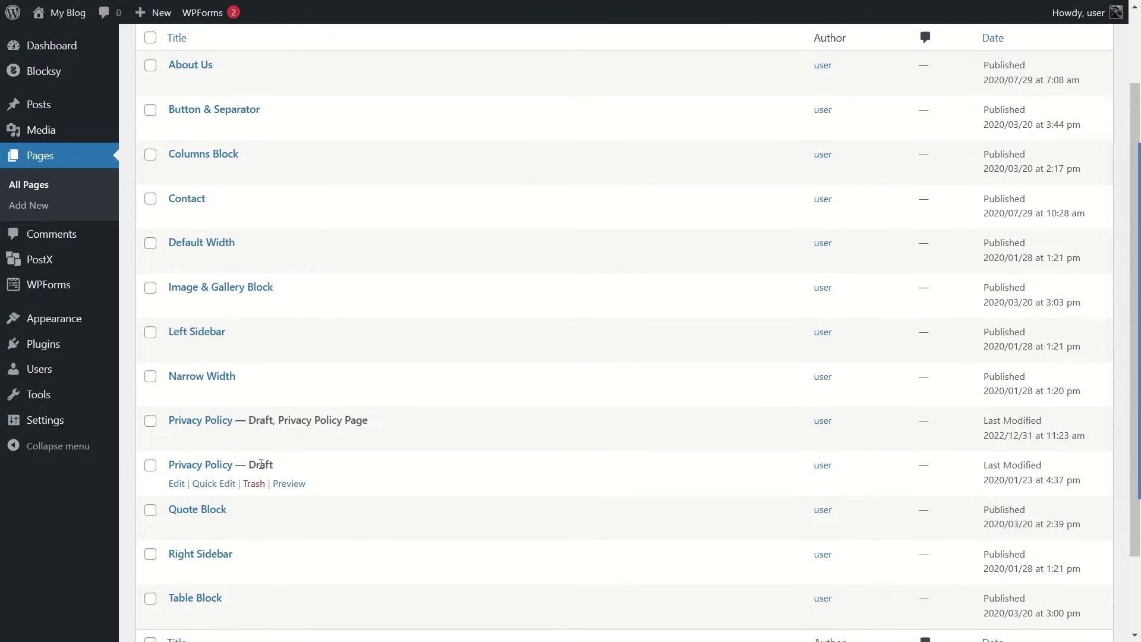
scroll(381, 297, up, 3)
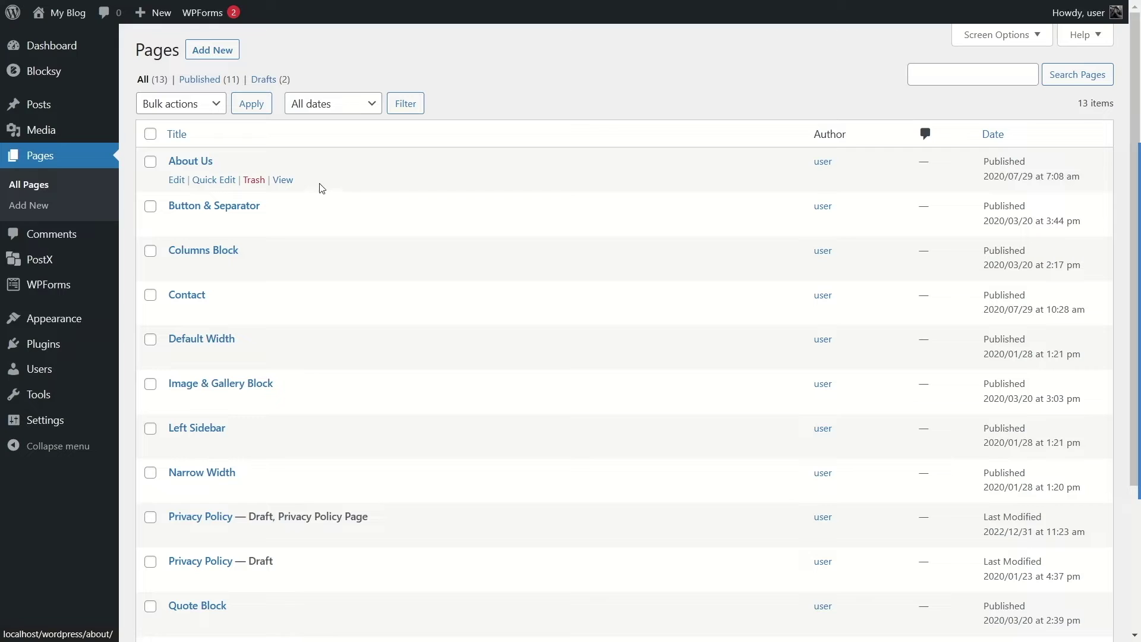
Step: Add a new page titled Home and publish it
click(210, 56)
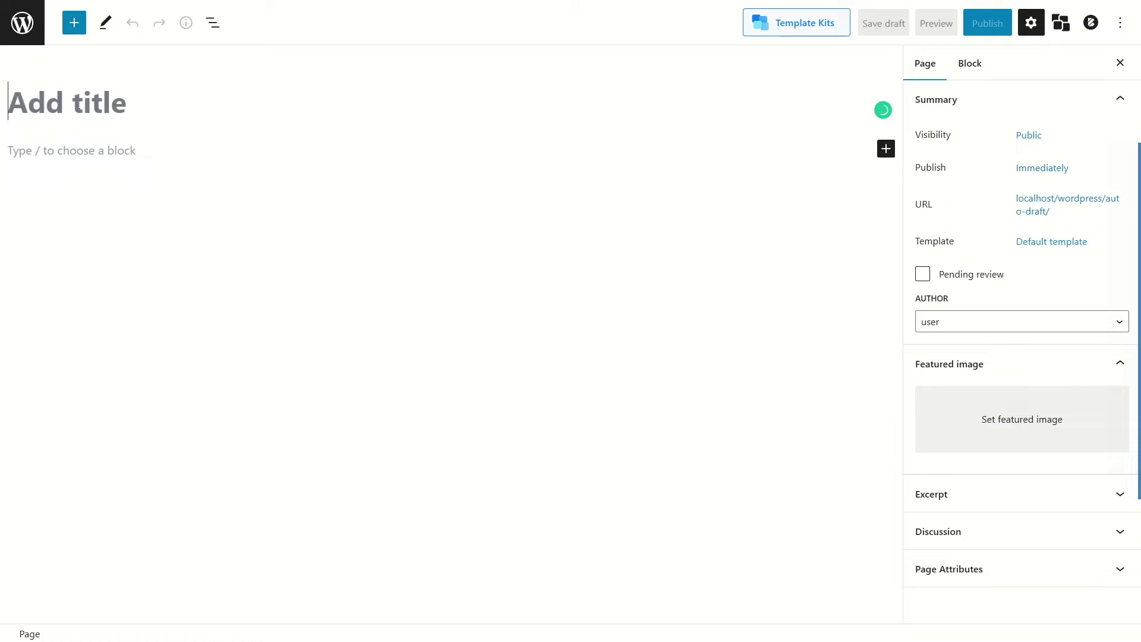
text(Home)
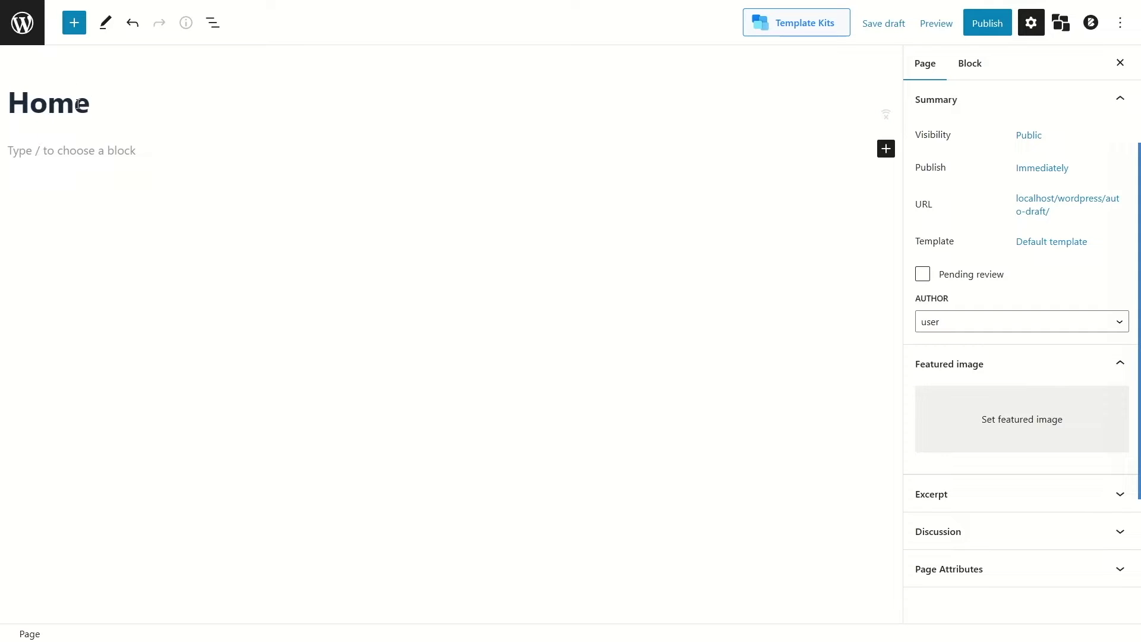
click(989, 24)
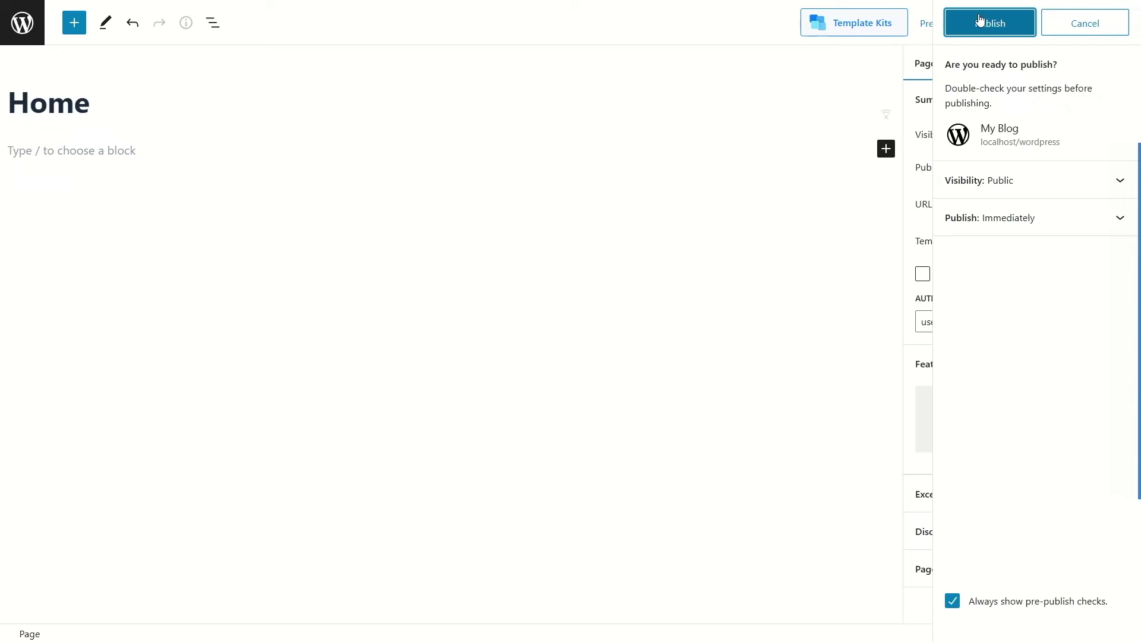
click(972, 26)
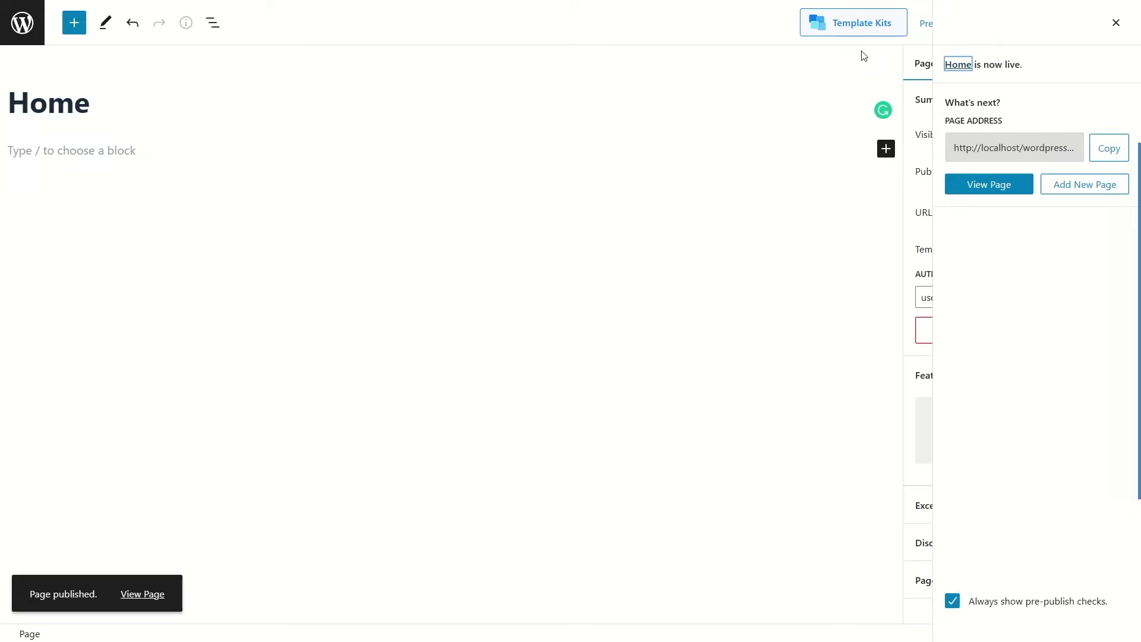
Step: View the published Home page on the site, look through it down to the footer, and return to the dashboard
click(142, 595)
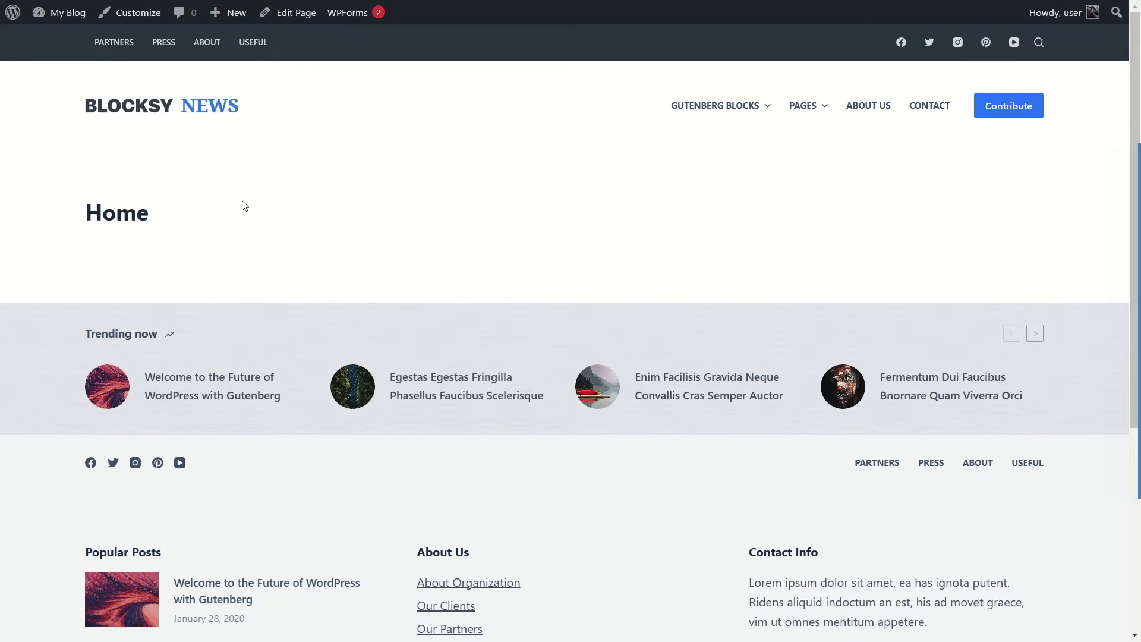
scroll(443, 236, down, 5)
scroll(454, 255, up, 5)
scroll(460, 235, down, 2)
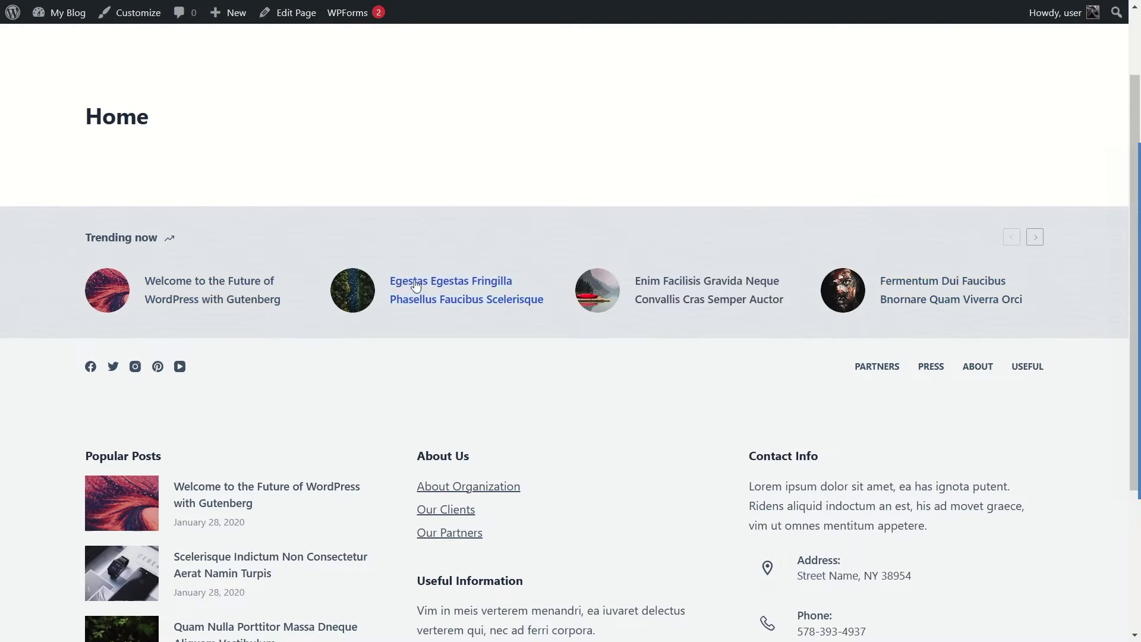
scroll(209, 267, down, 3)
scroll(561, 362, up, 5)
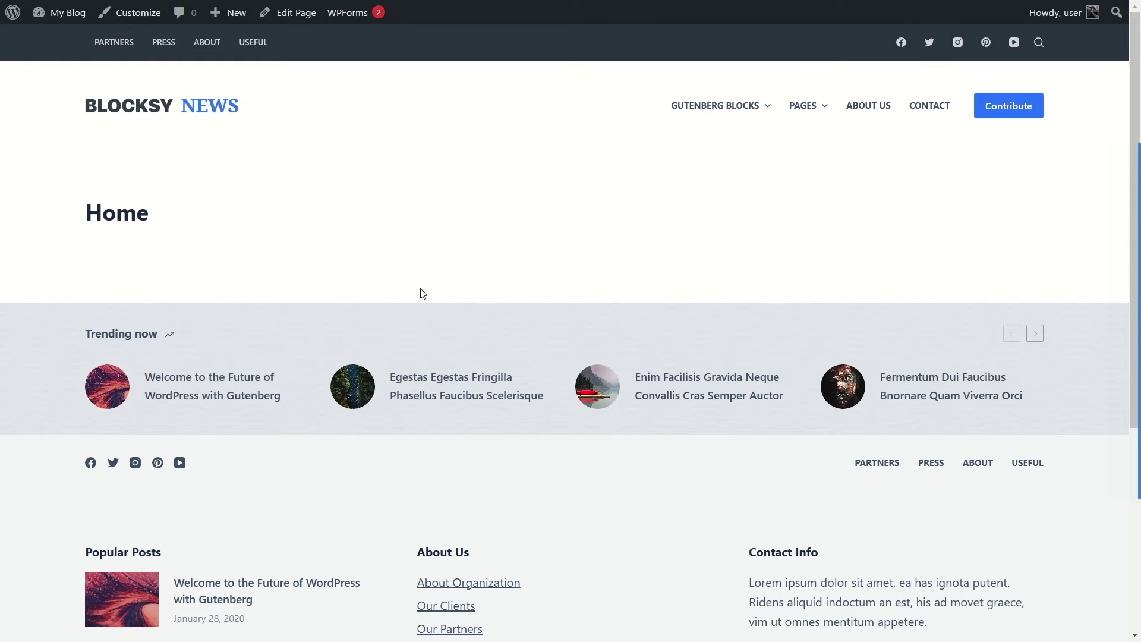
mouse_move(57, 24)
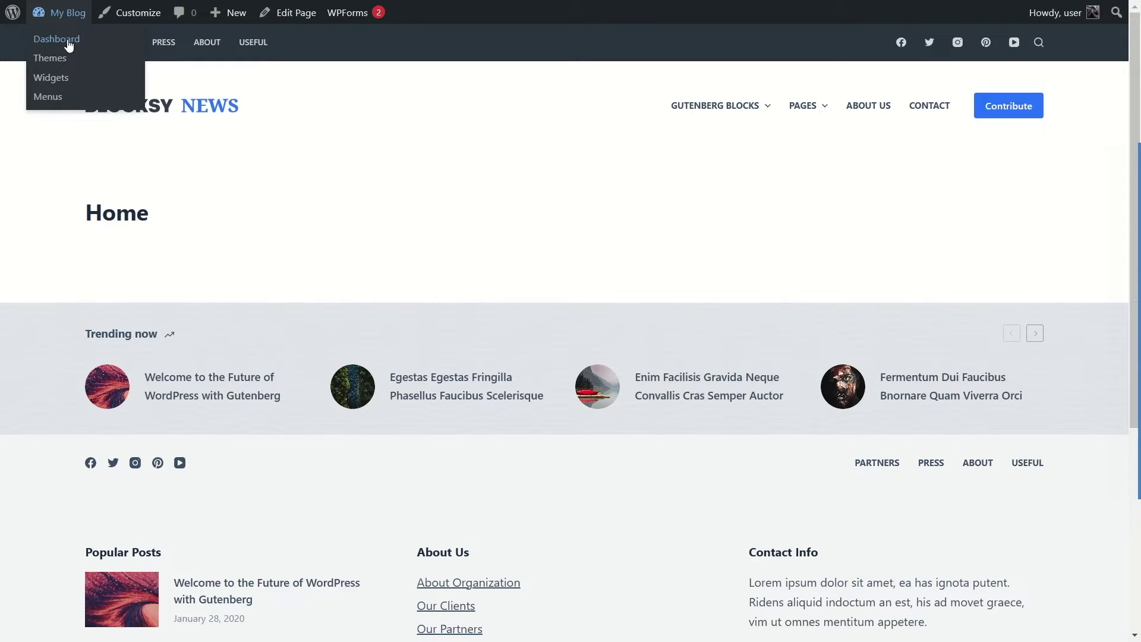
click(70, 45)
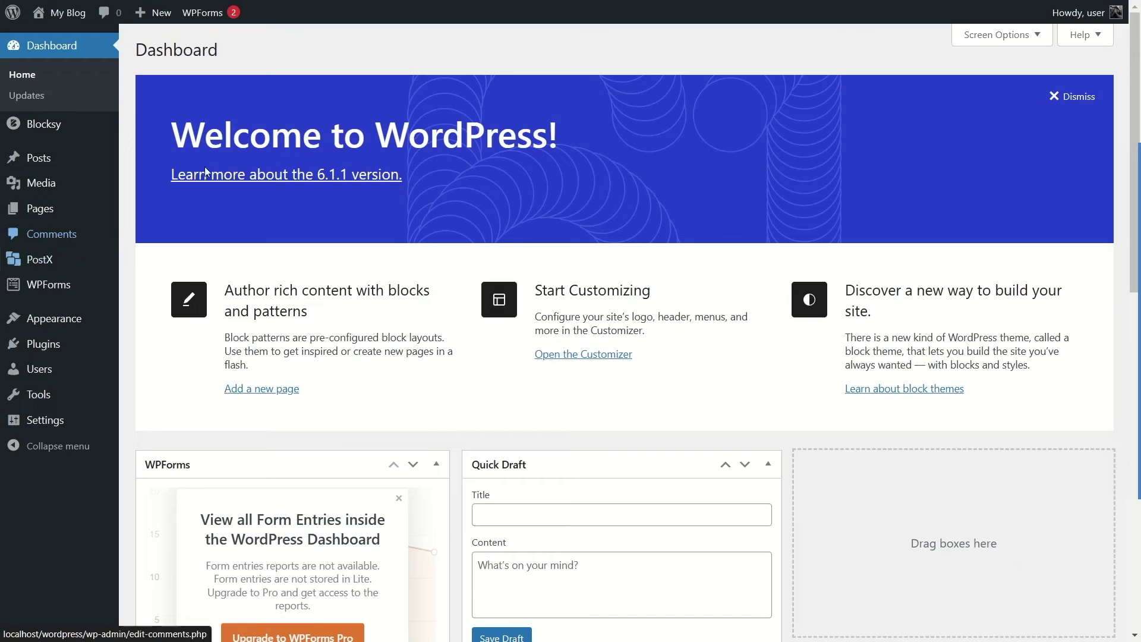
Step: Visit the site's current front page and look through its post listing
mouse_move(65, 12)
click(72, 40)
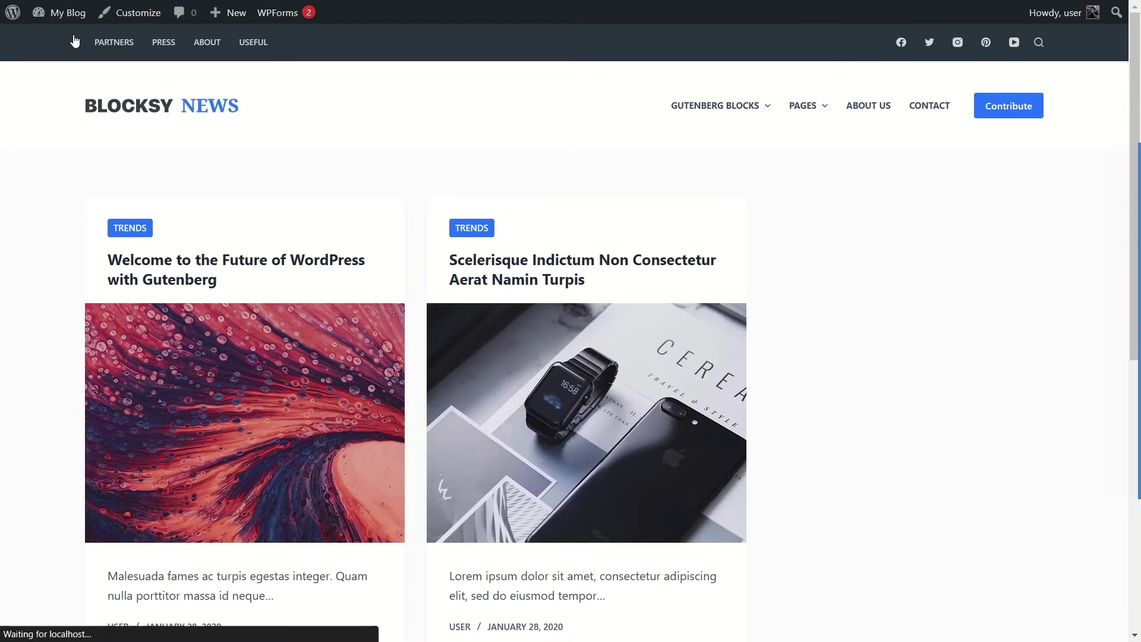
scroll(351, 182, down, 10)
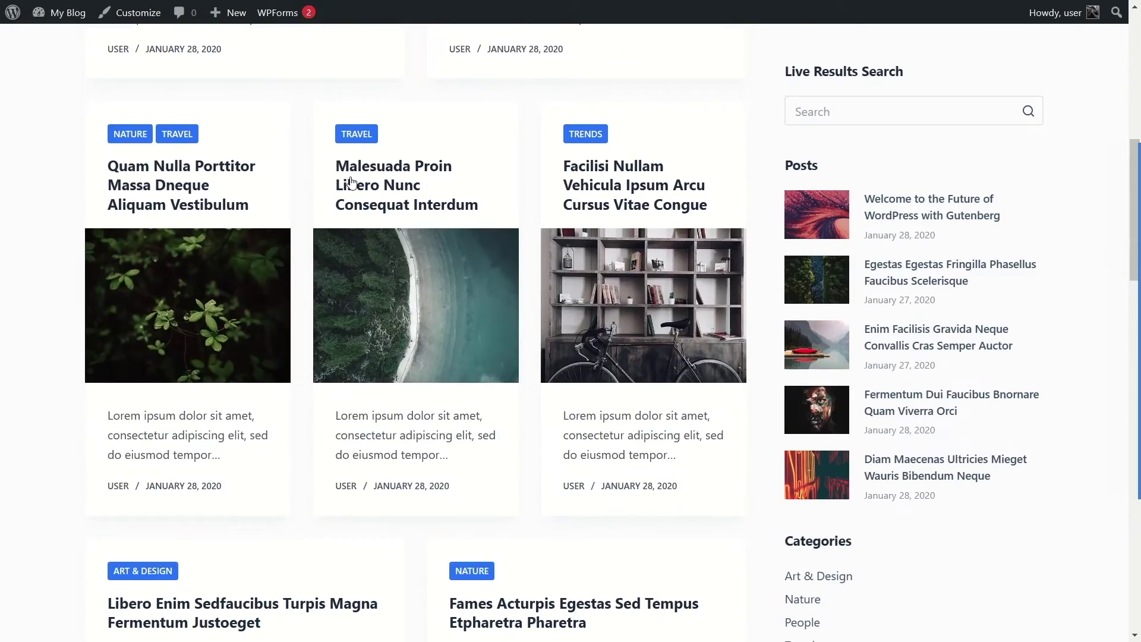
scroll(352, 181, down, 7)
scroll(351, 181, up, 16)
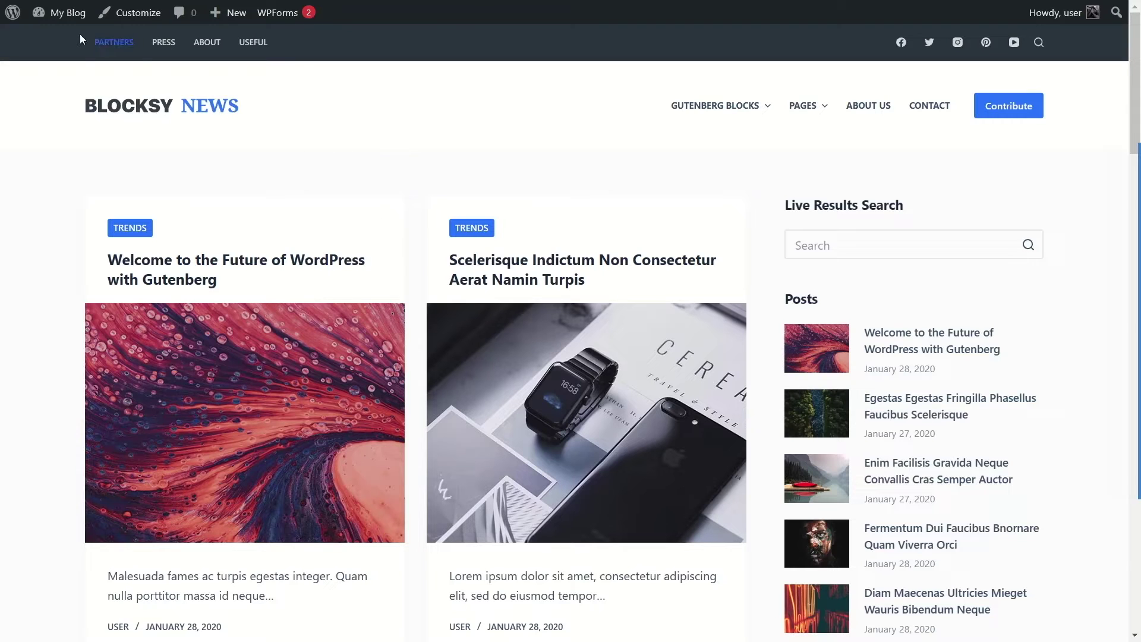
Step: Set the site's homepage to a static page in the Reading settings, choosing Home, and save the changes
mouse_move(66, 16)
click(57, 41)
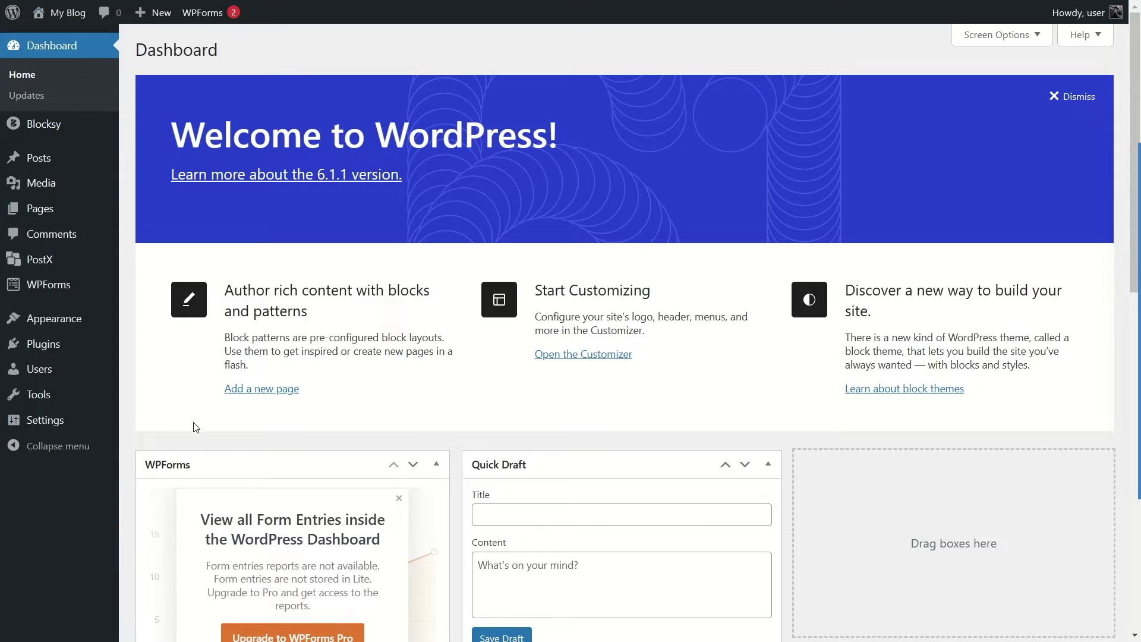
mouse_move(72, 419)
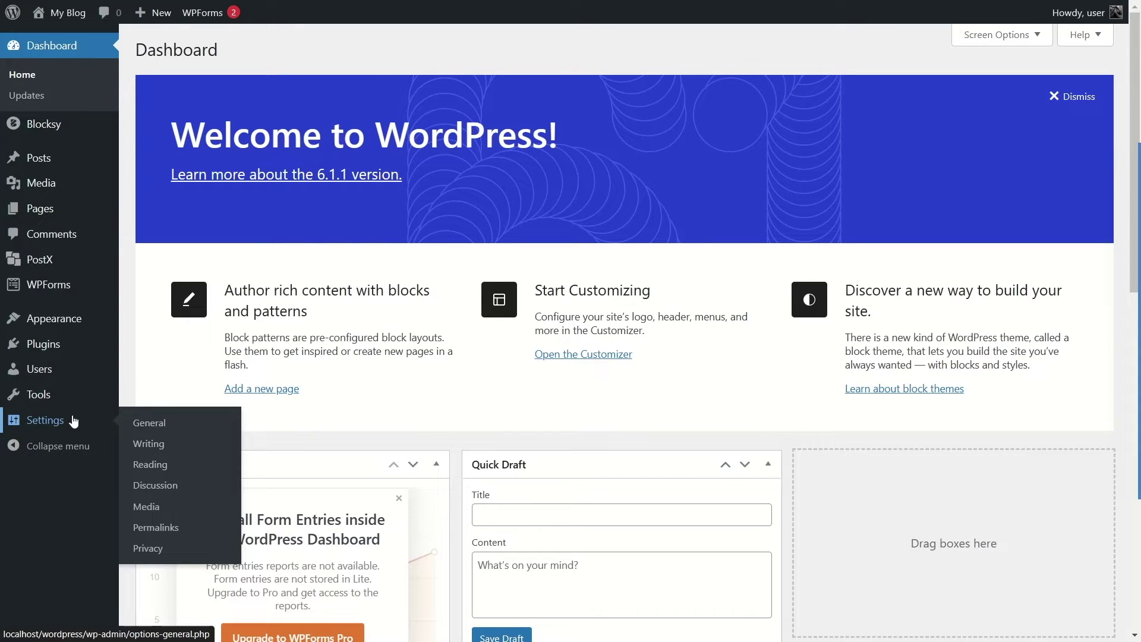
click(164, 472)
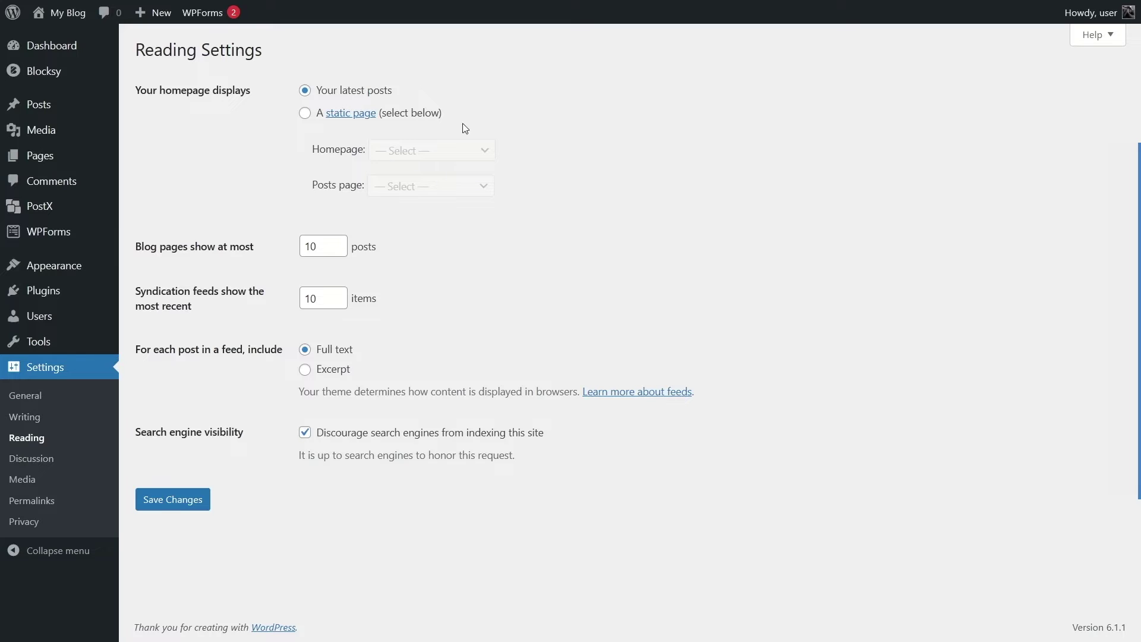
click(305, 116)
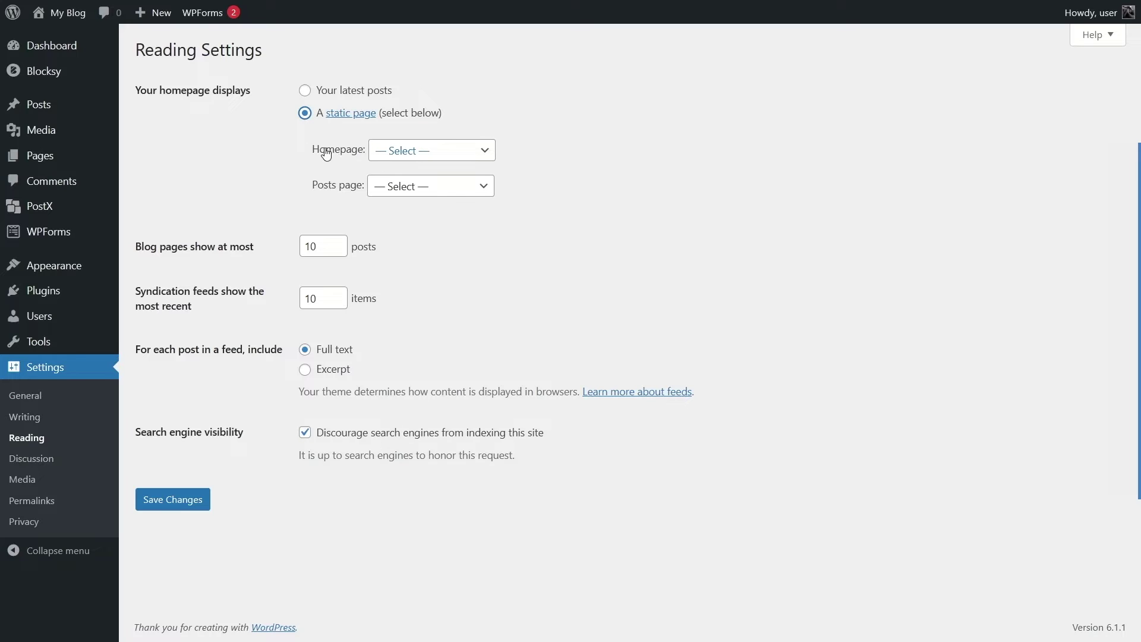
click(412, 157)
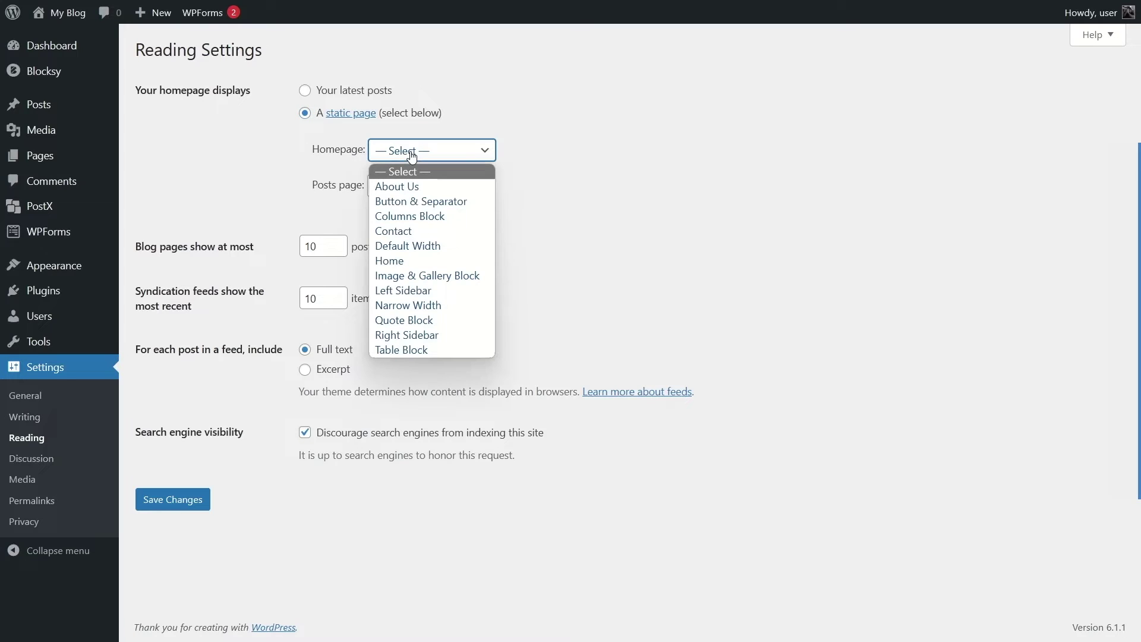
click(401, 262)
click(189, 504)
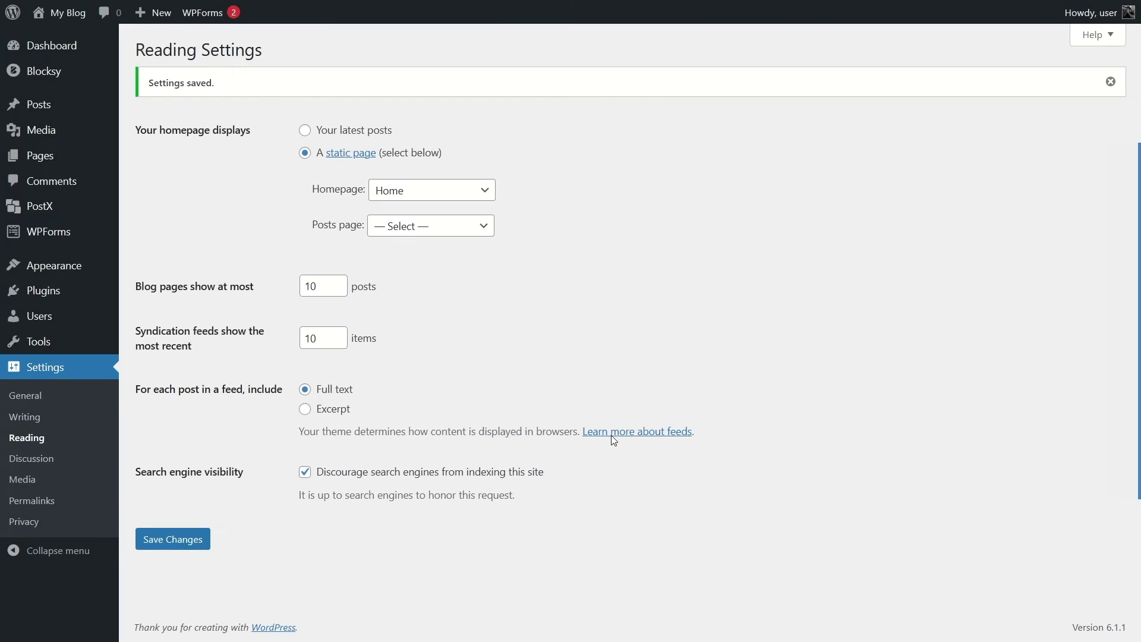
Step: Visit the site's front page and look through it to check the new homepage
click(67, 41)
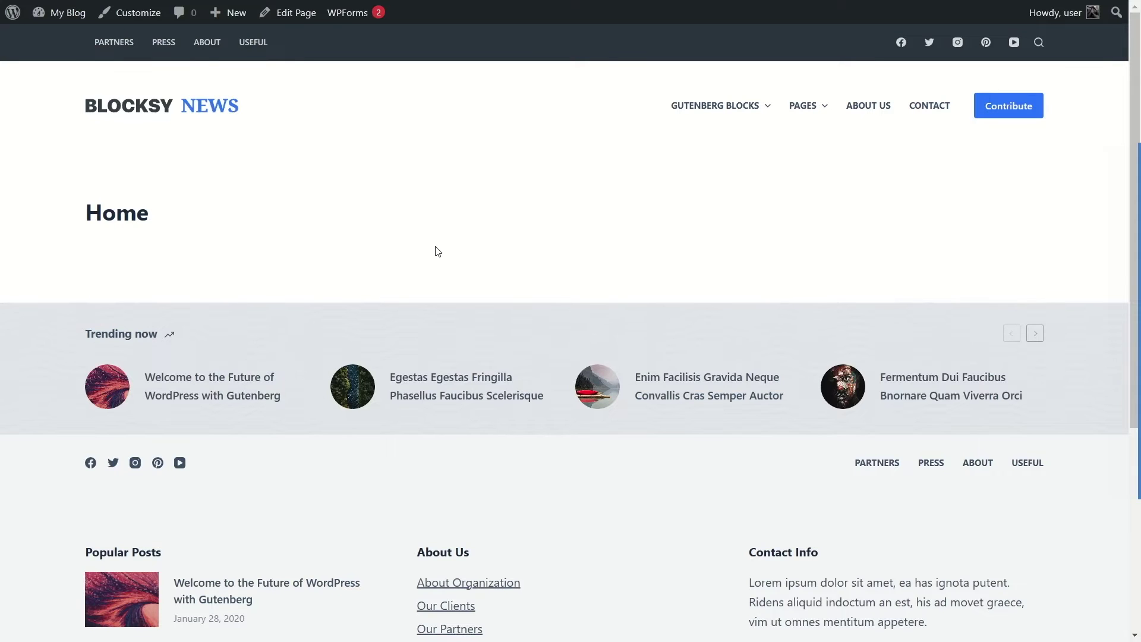
scroll(494, 357, down, 5)
scroll(483, 443, up, 5)
Step: Return to the dashboard and open the Home page for editing from the list of all pages
mouse_move(57, 16)
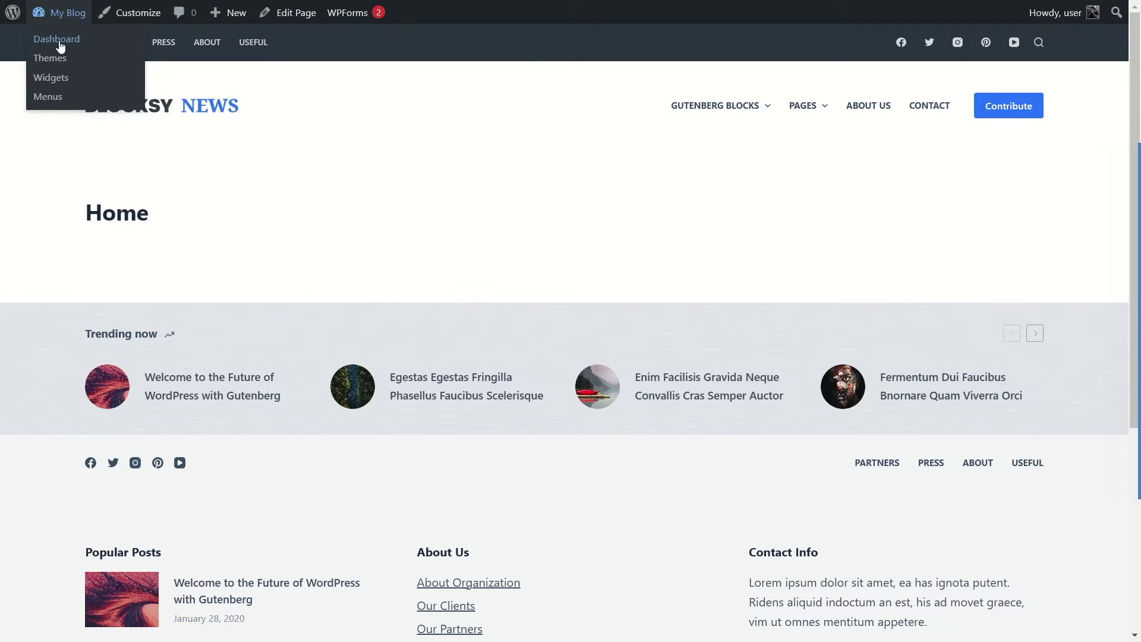
click(60, 46)
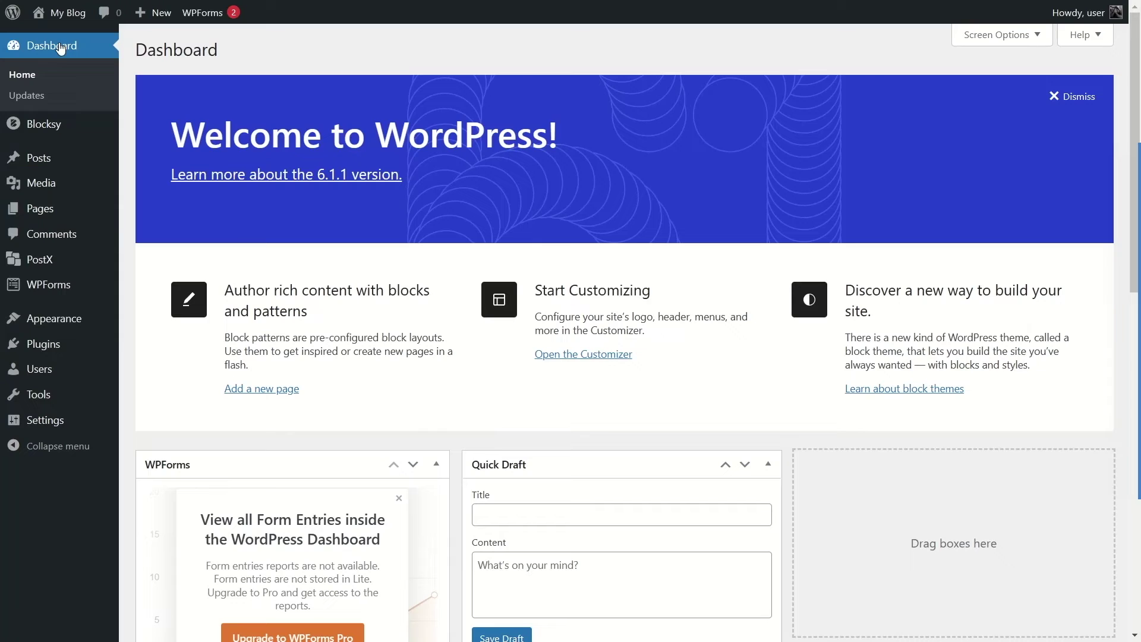
click(43, 209)
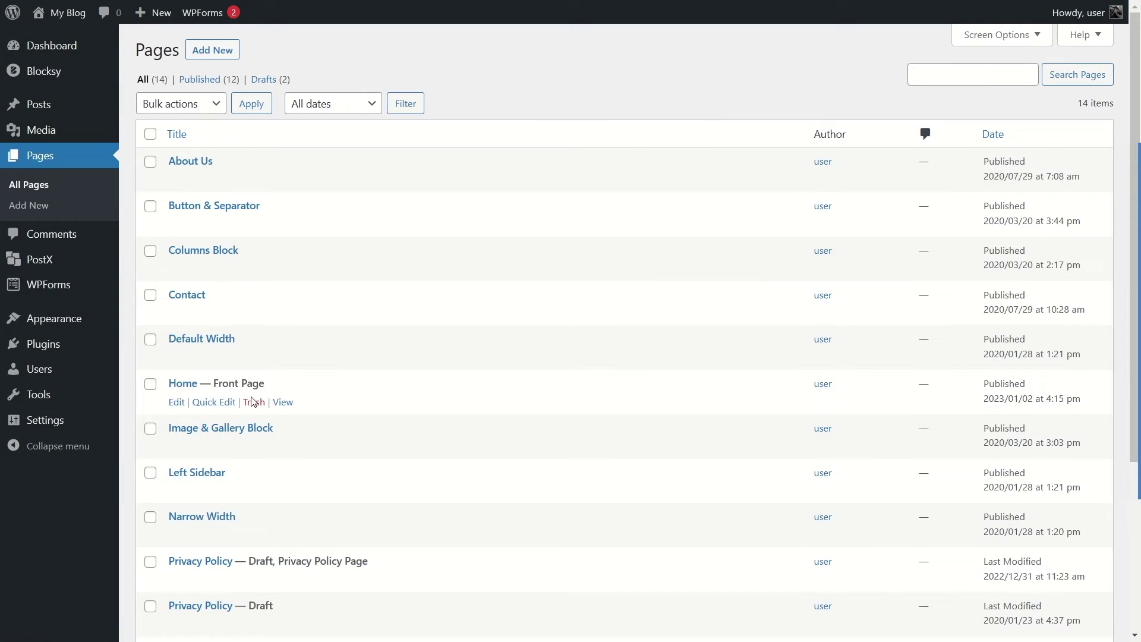
click(177, 404)
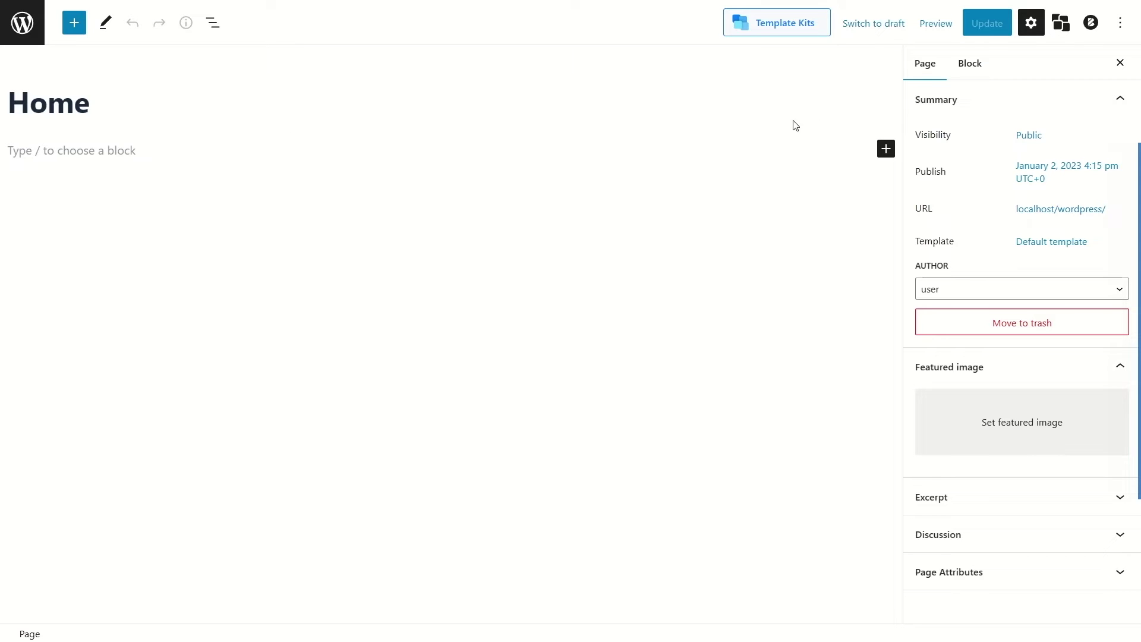
Step: Browse the available blocks for the Home page, including the PostX post blocks, and close the block library
click(886, 150)
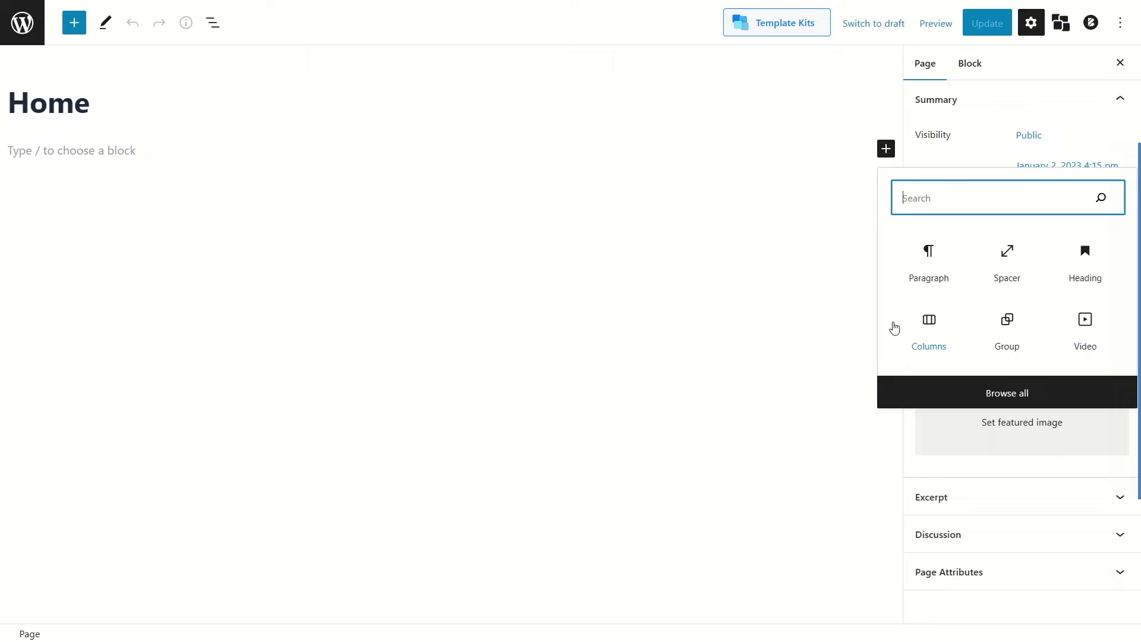
click(67, 32)
drag(251, 171, 245, 272)
scroll(246, 272, down, 1)
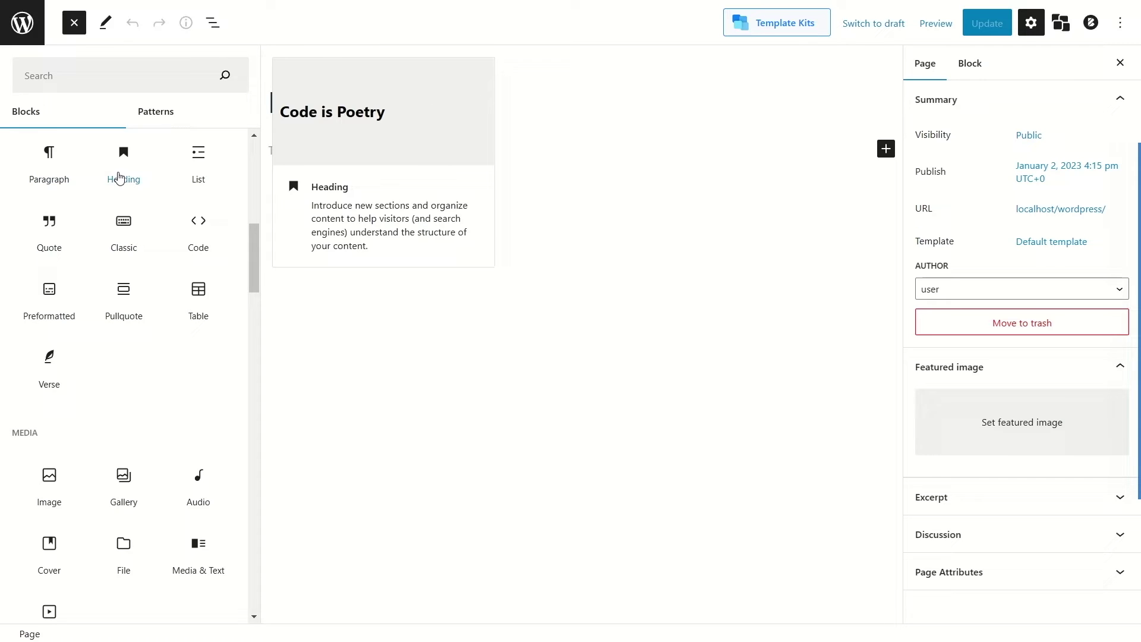
scroll(137, 310, down, 3)
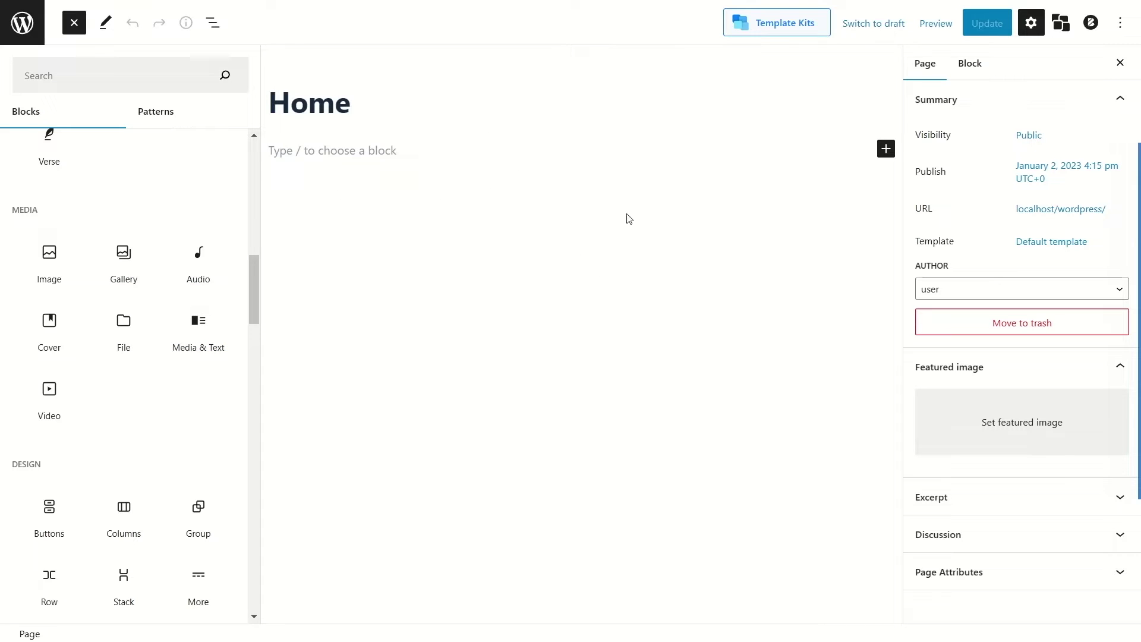
drag(258, 286, 252, 165)
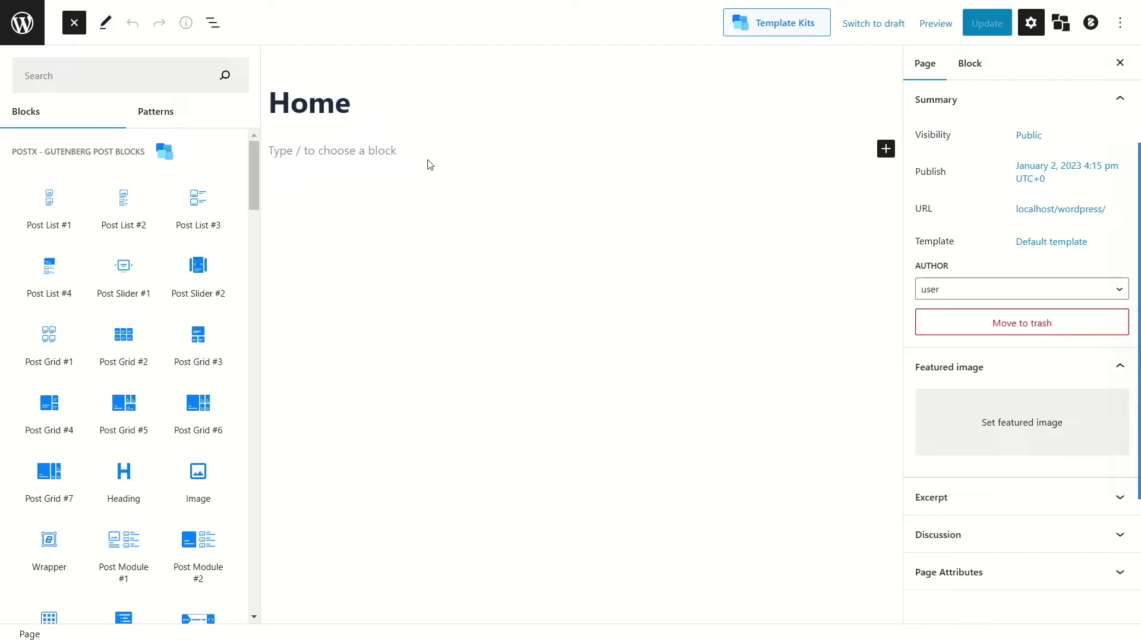
key(Escape)
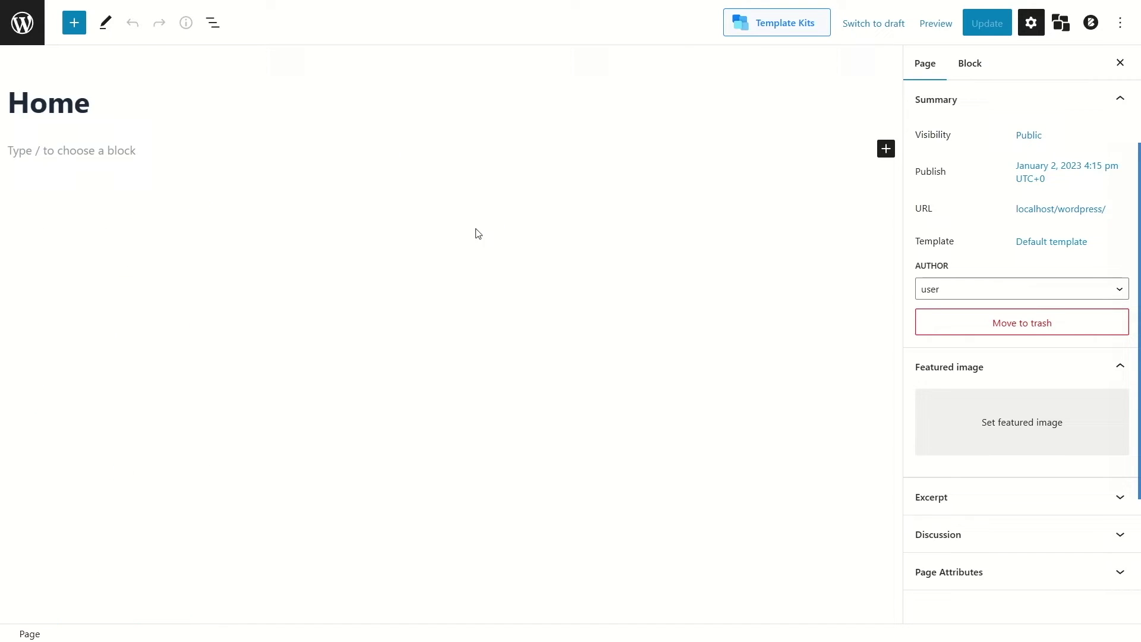
Step: Open the PostX template kits and look through the starter packs, filtering them by Premium and by Free
click(764, 33)
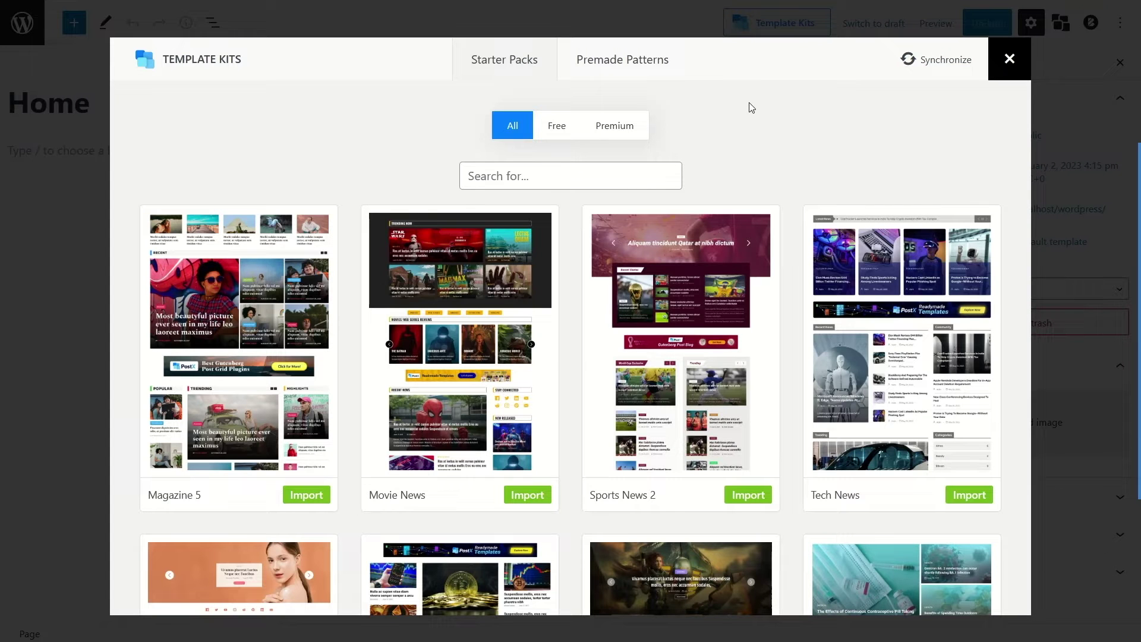
scroll(654, 202, down, 8)
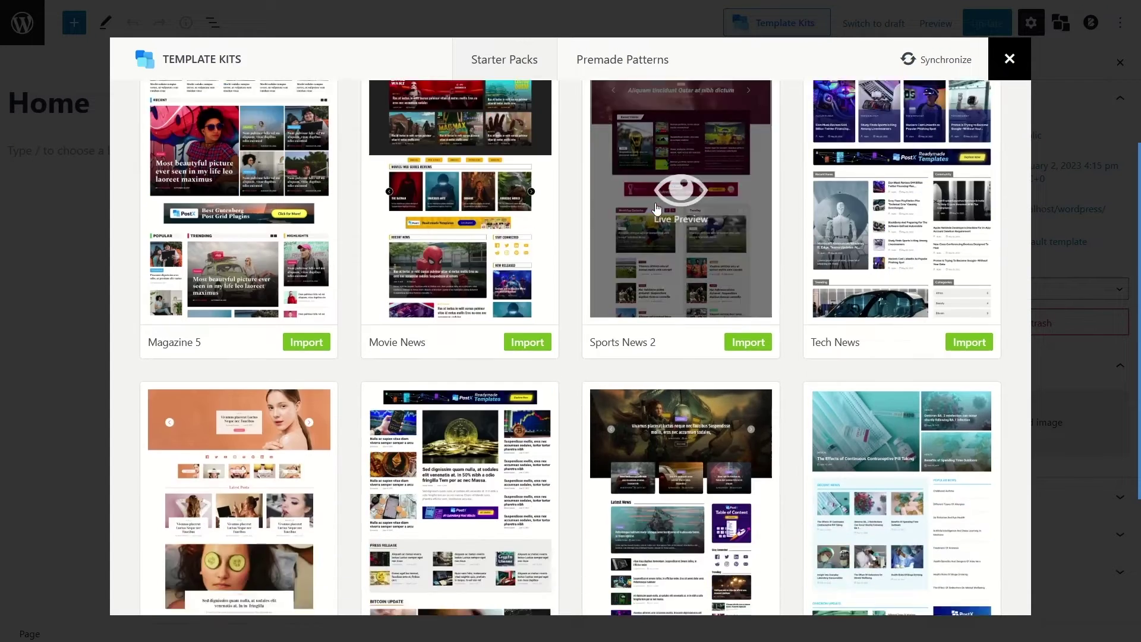
scroll(654, 218, down, 12)
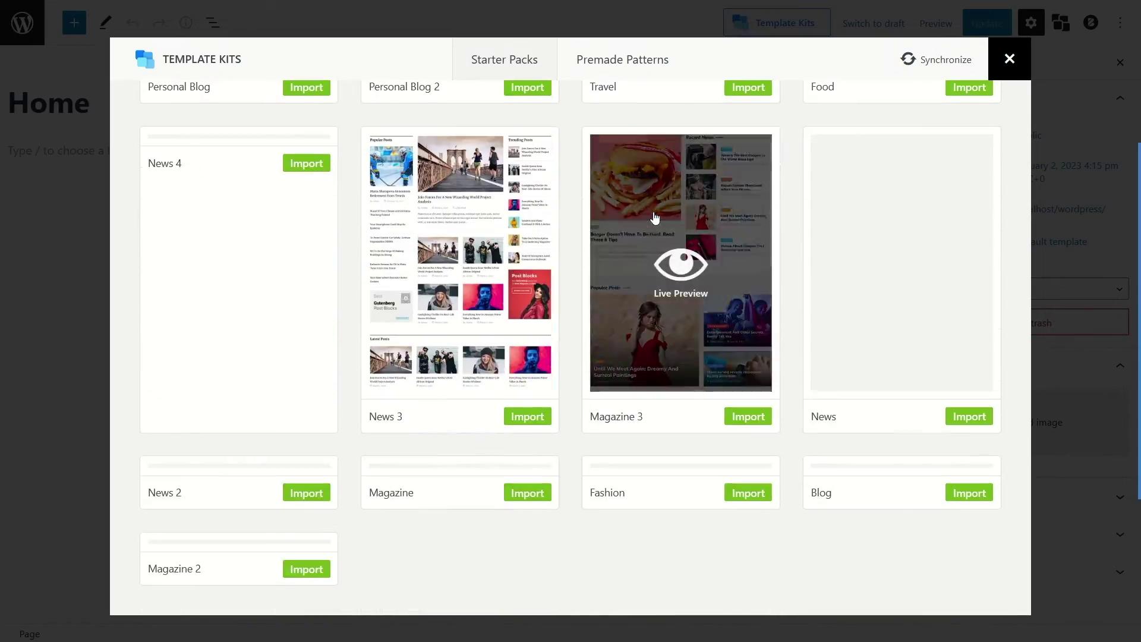
scroll(655, 218, up, 20)
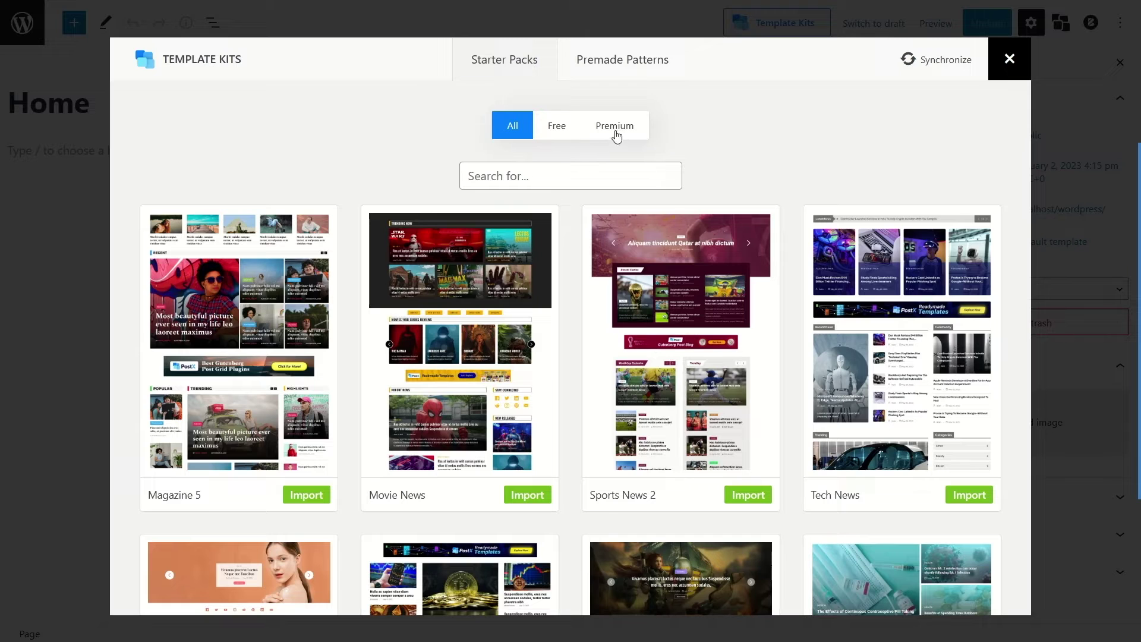
click(618, 129)
click(565, 133)
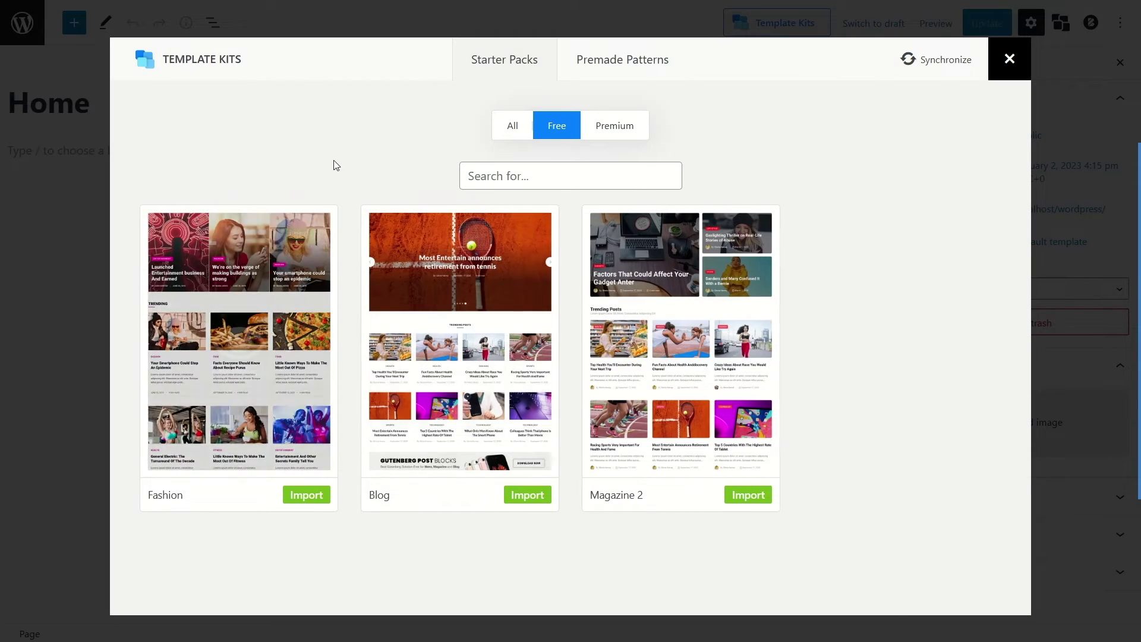
Step: Filter the starter packs to Premium, look through them, and import Magazine 5 into the Home page
click(602, 122)
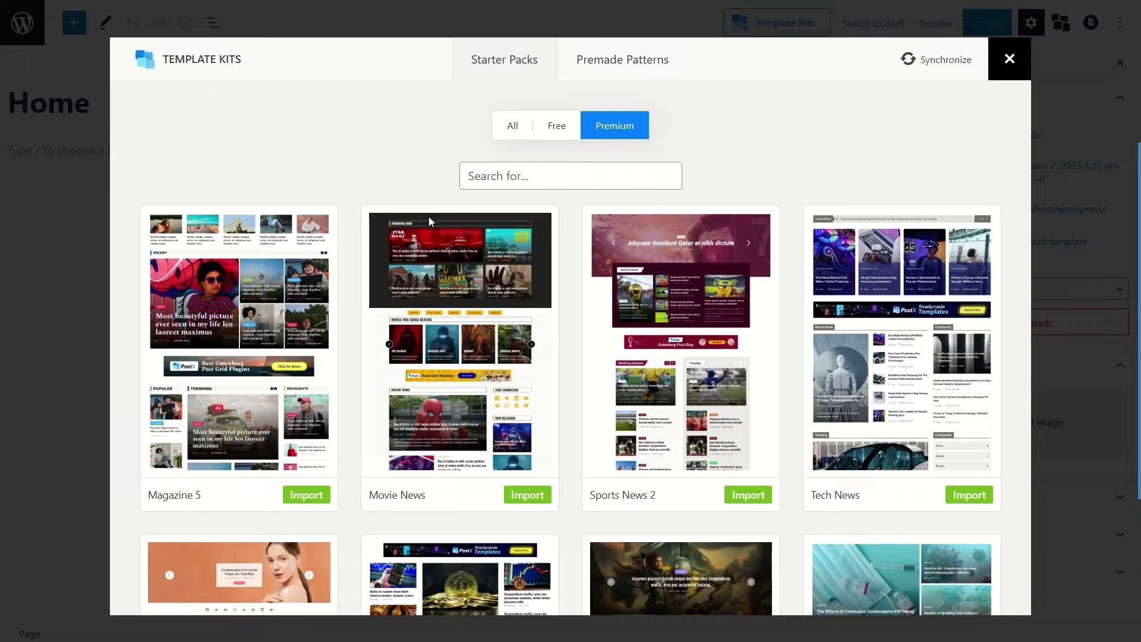
scroll(426, 208, down, 5)
scroll(448, 242, up, 4)
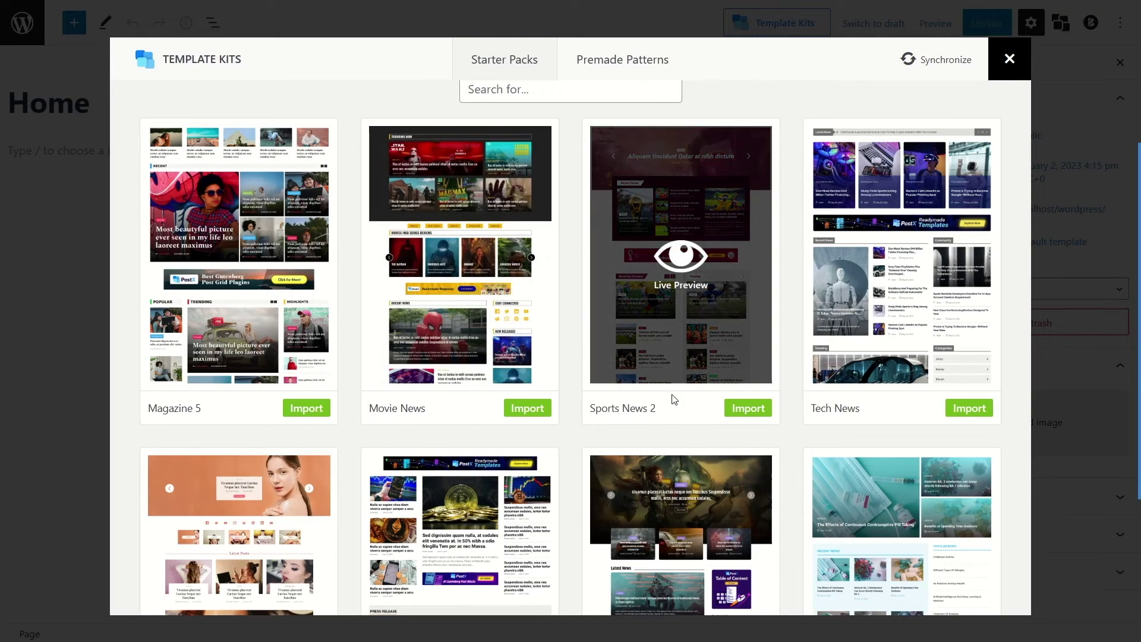
scroll(856, 345, down, 5)
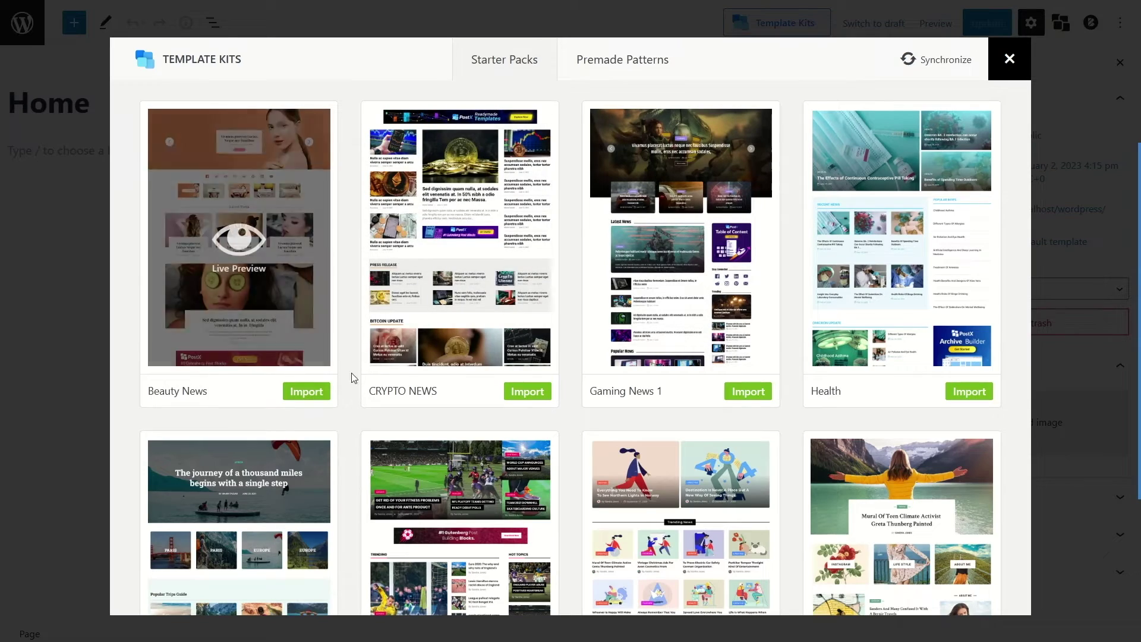
scroll(715, 267, down, 8)
scroll(719, 269, down, 10)
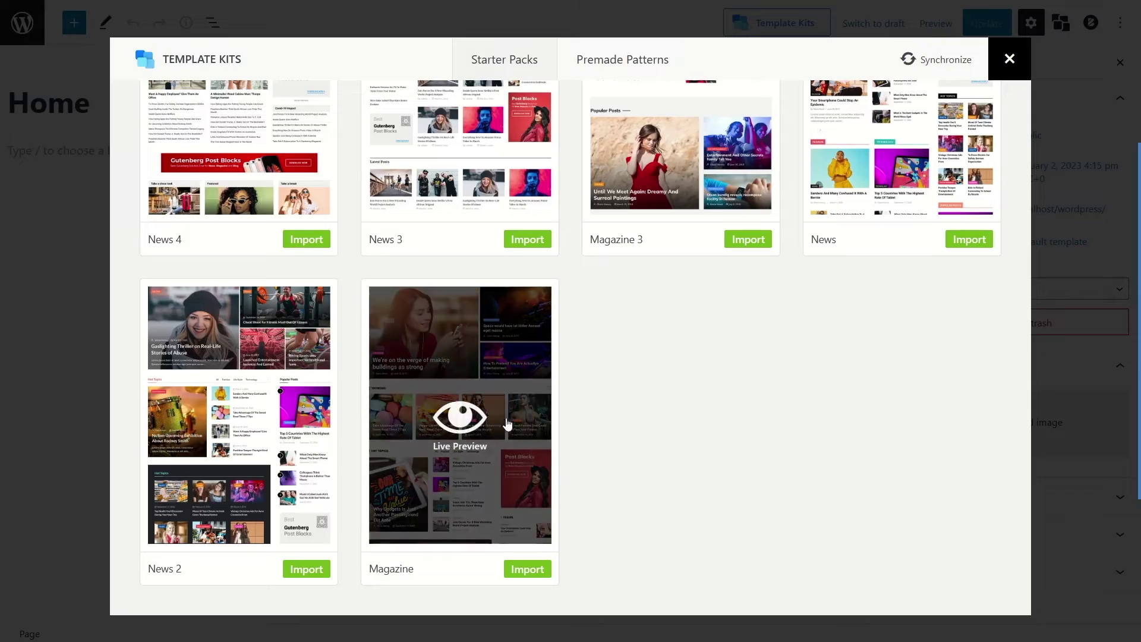
scroll(506, 440, up, 15)
scroll(506, 440, up, 5)
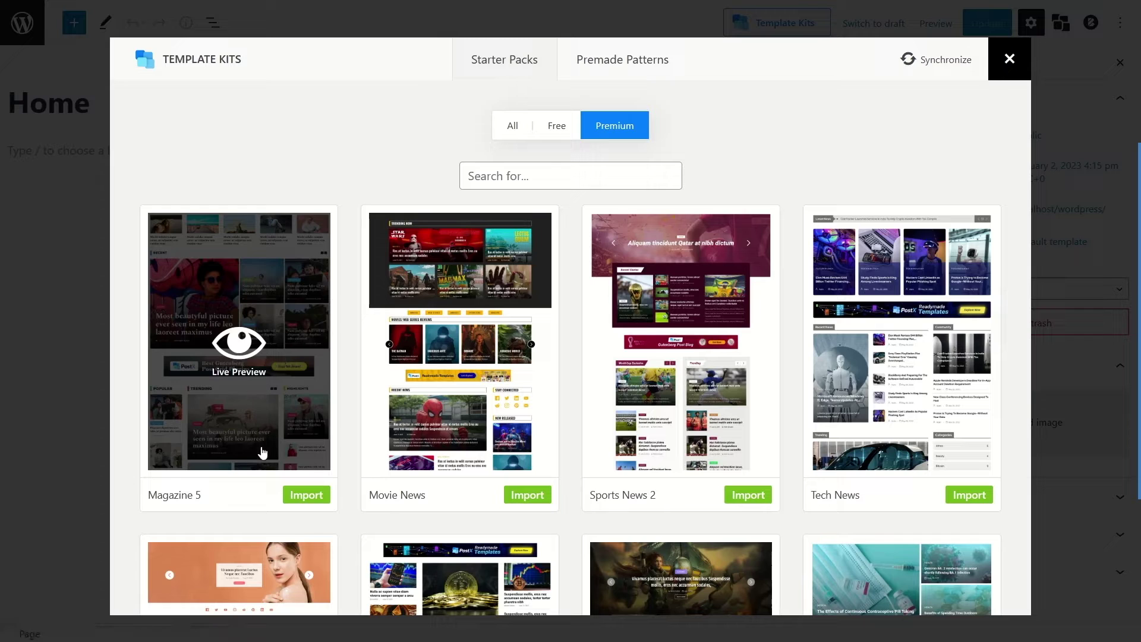
click(313, 498)
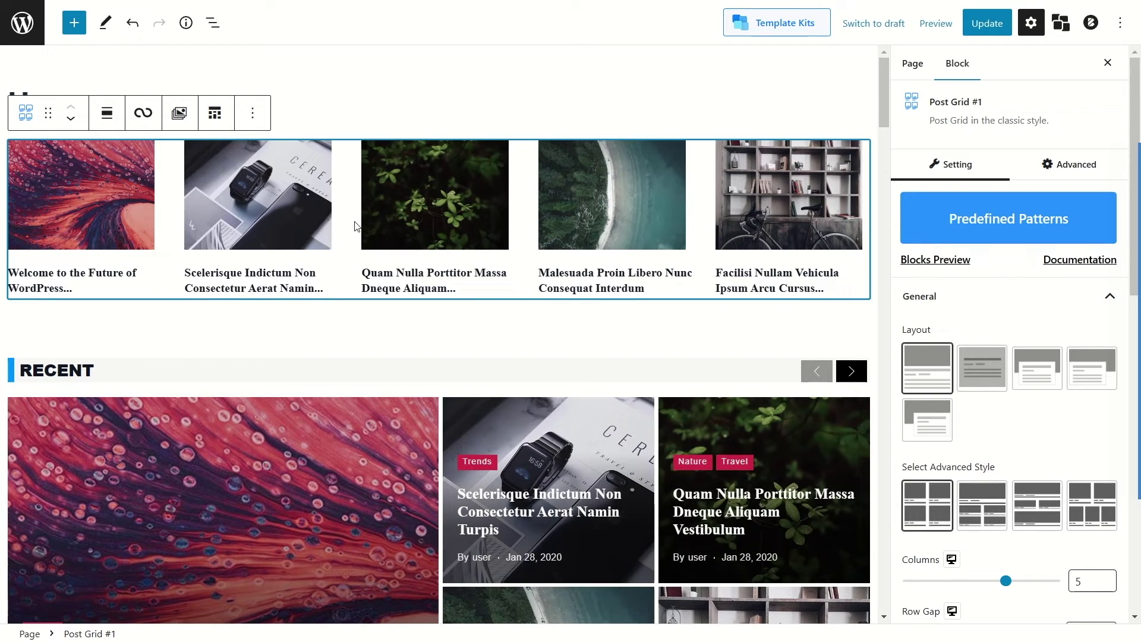
Step: Look through the imported layout of the Home page in the editor
scroll(355, 223, down, 15)
scroll(355, 224, up, 12)
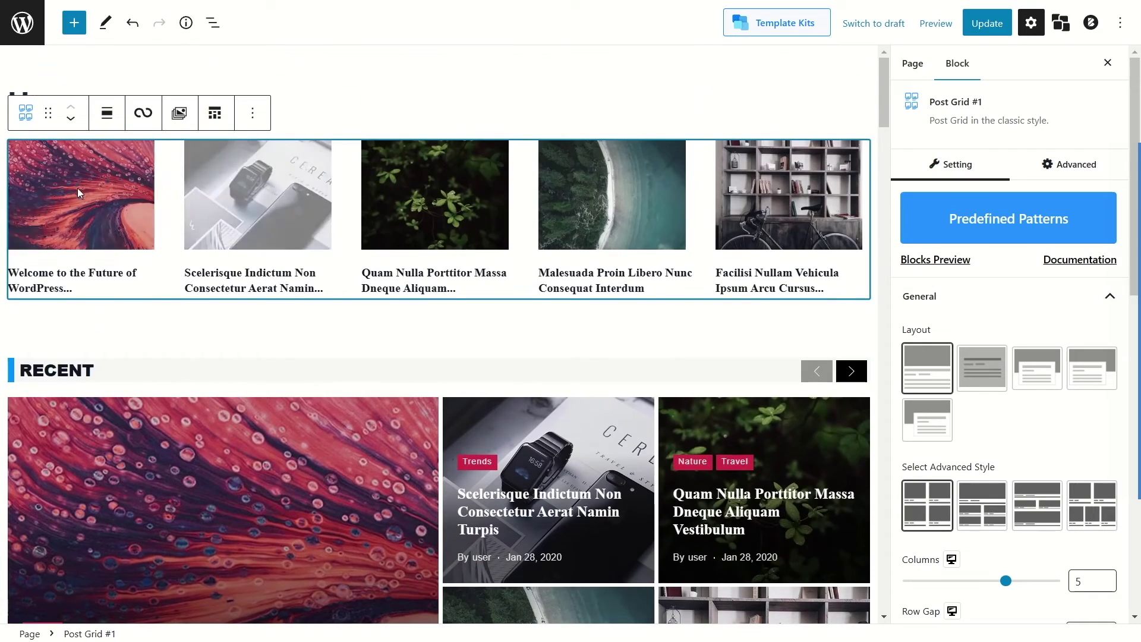
click(521, 64)
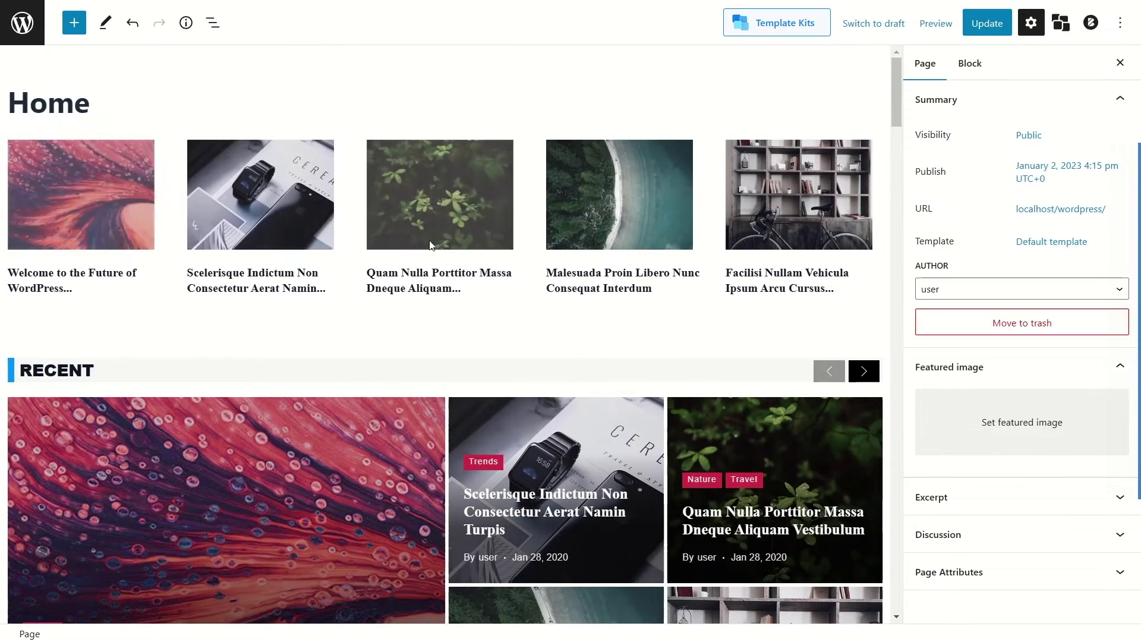
scroll(637, 277, down, 3)
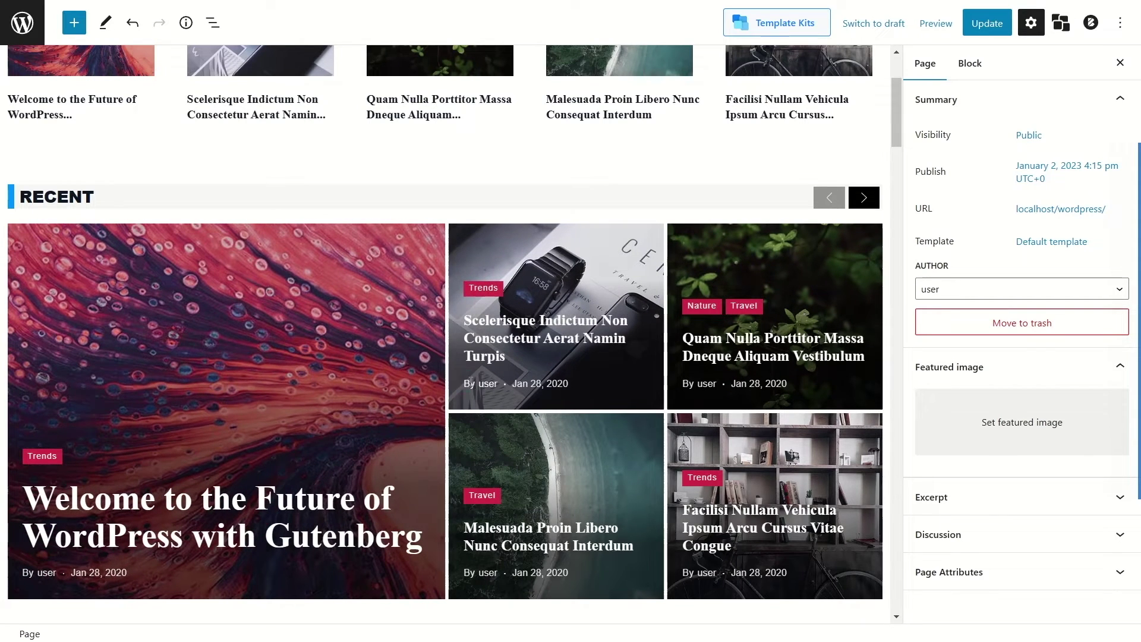
Step: Select the spacer above the Recent section and the Recent post grid to examine their block settings
click(496, 384)
click(526, 157)
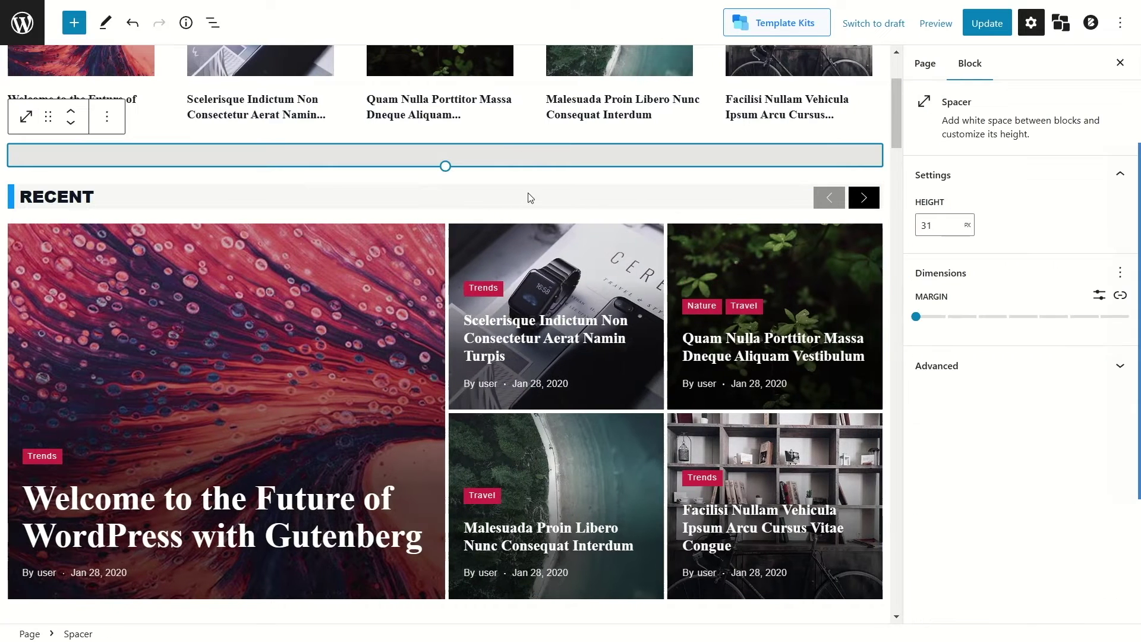
scroll(534, 388, down, 20)
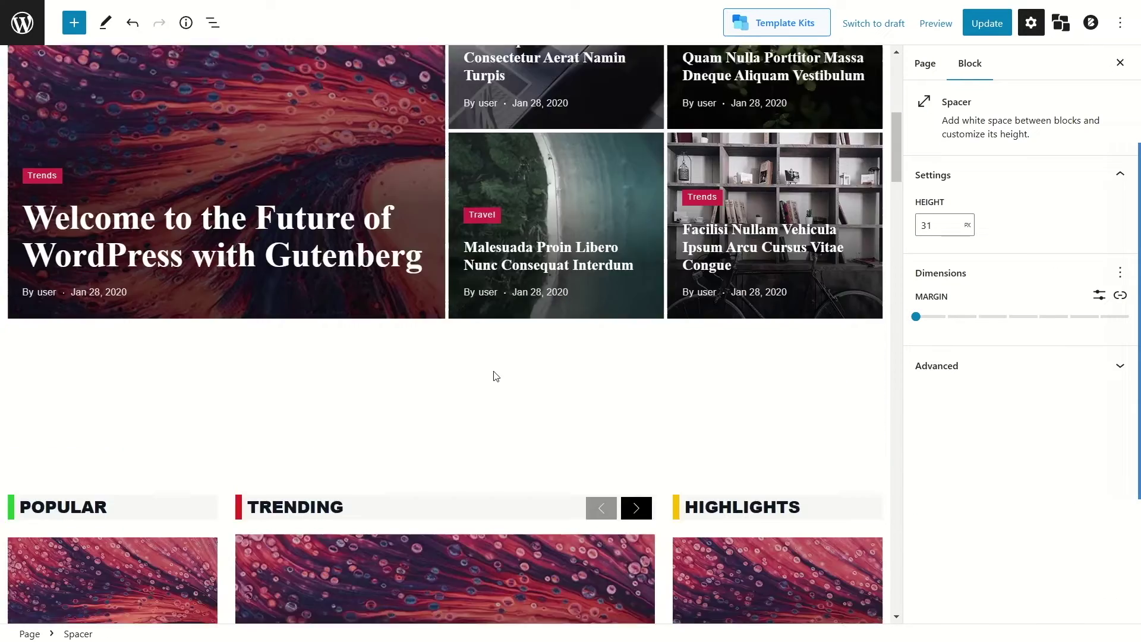
scroll(462, 351, up, 20)
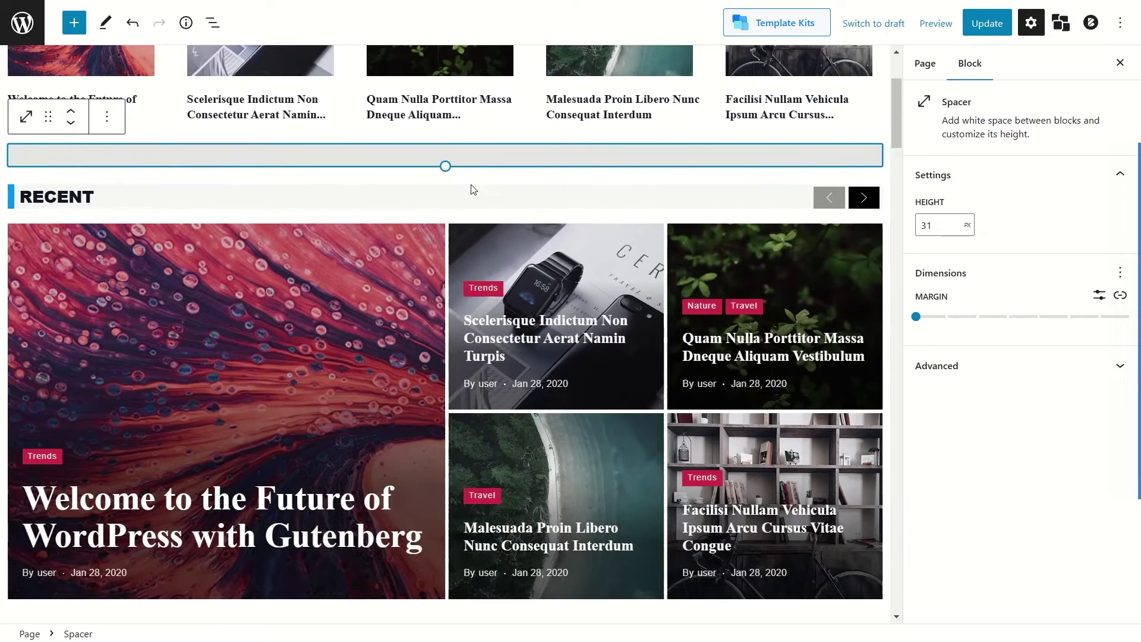
click(458, 216)
click(408, 159)
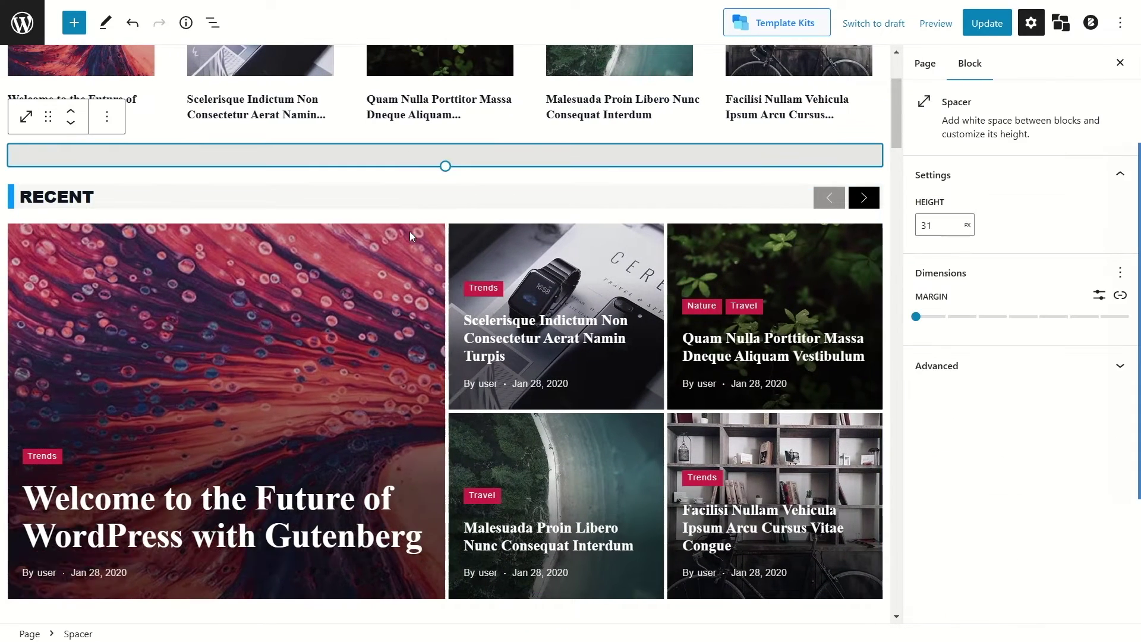
click(434, 217)
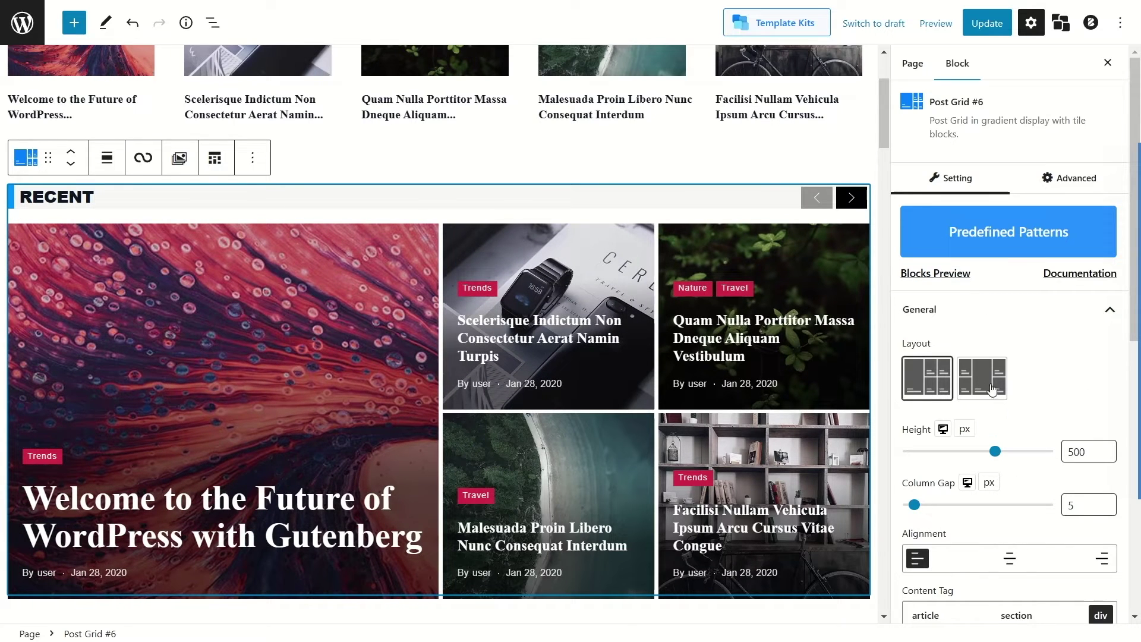
Step: Try the second layout and centre alignment on the Recent post grid, and restore its first layout and left alignment
scroll(958, 393, down, 2)
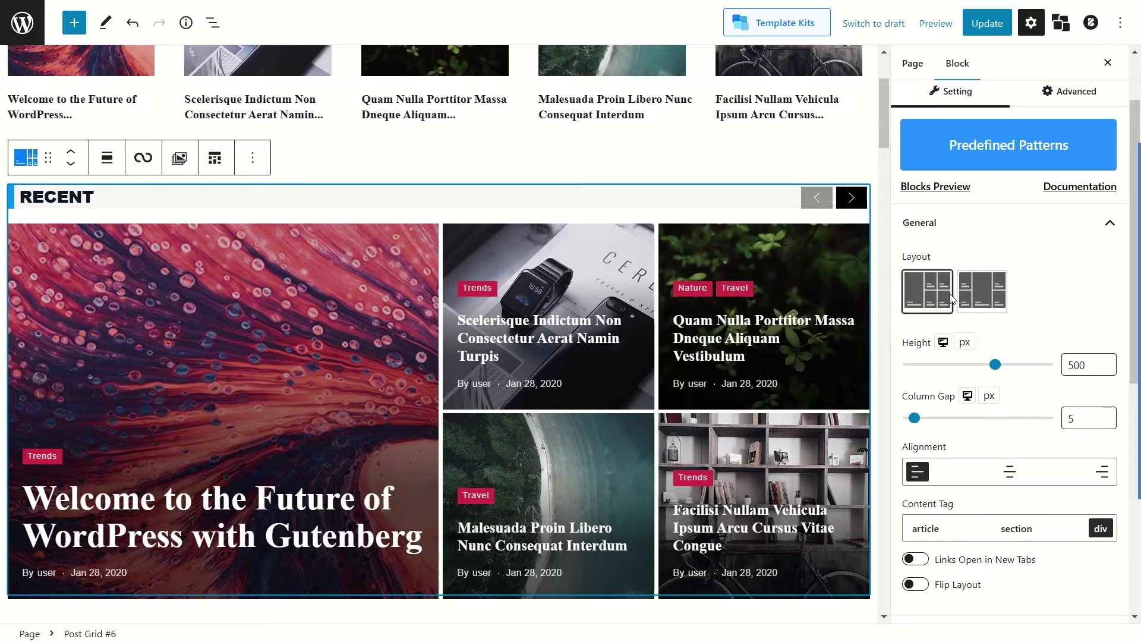
click(987, 297)
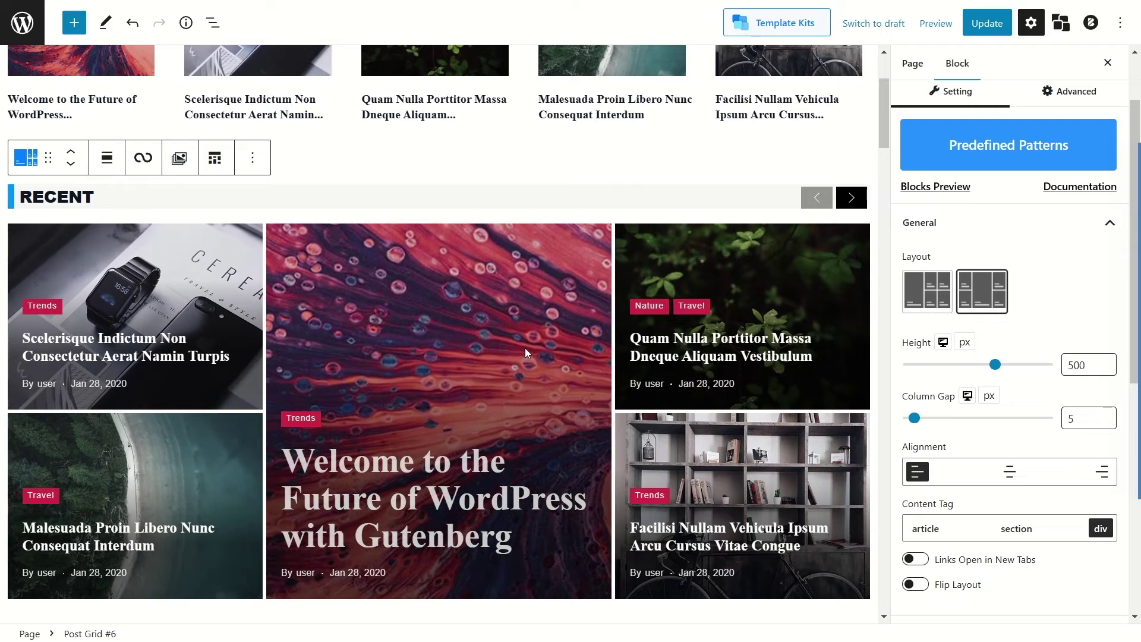
click(920, 302)
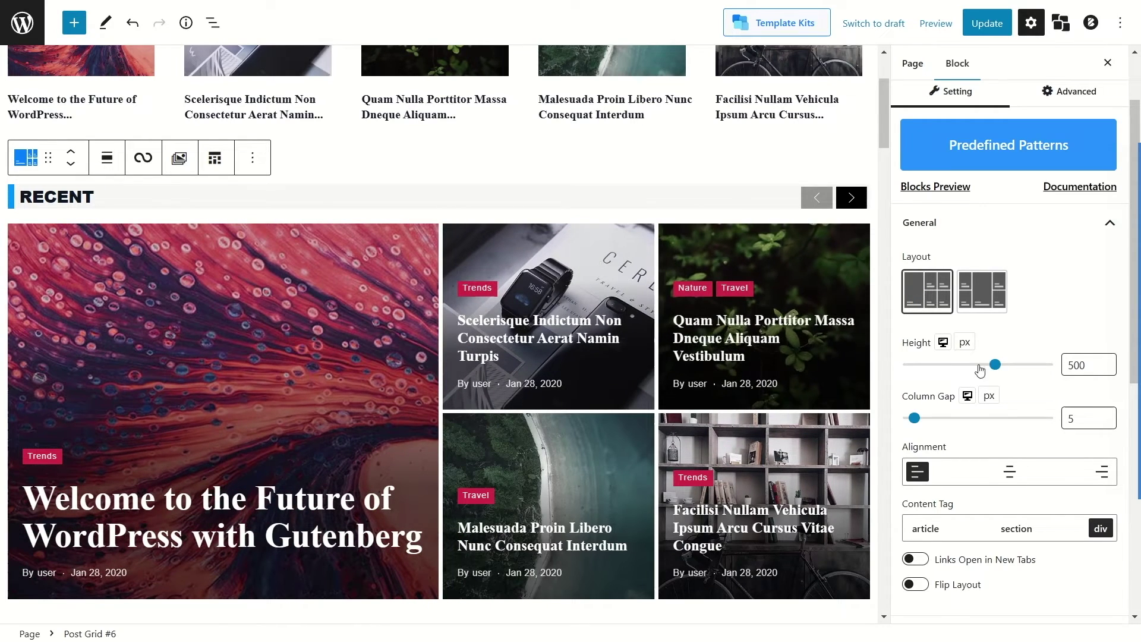
scroll(802, 369, down, 1)
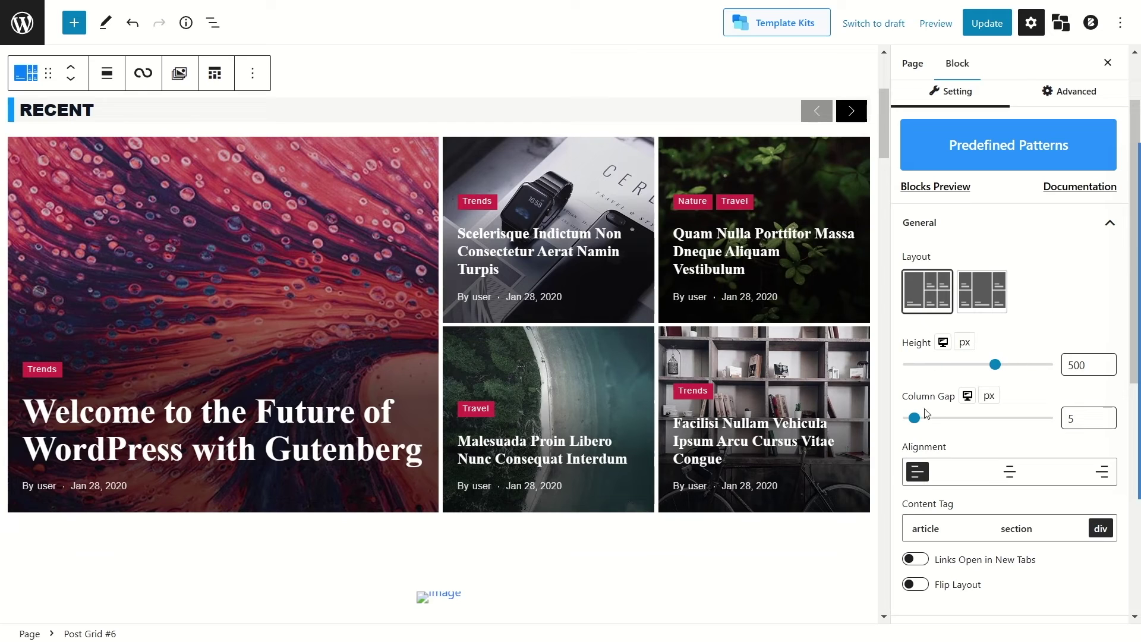
click(1005, 481)
click(921, 480)
Step: Look over the remaining block settings of the Recent post grid and update the Home page
scroll(773, 356, down, 1)
scroll(1106, 381, down, 2)
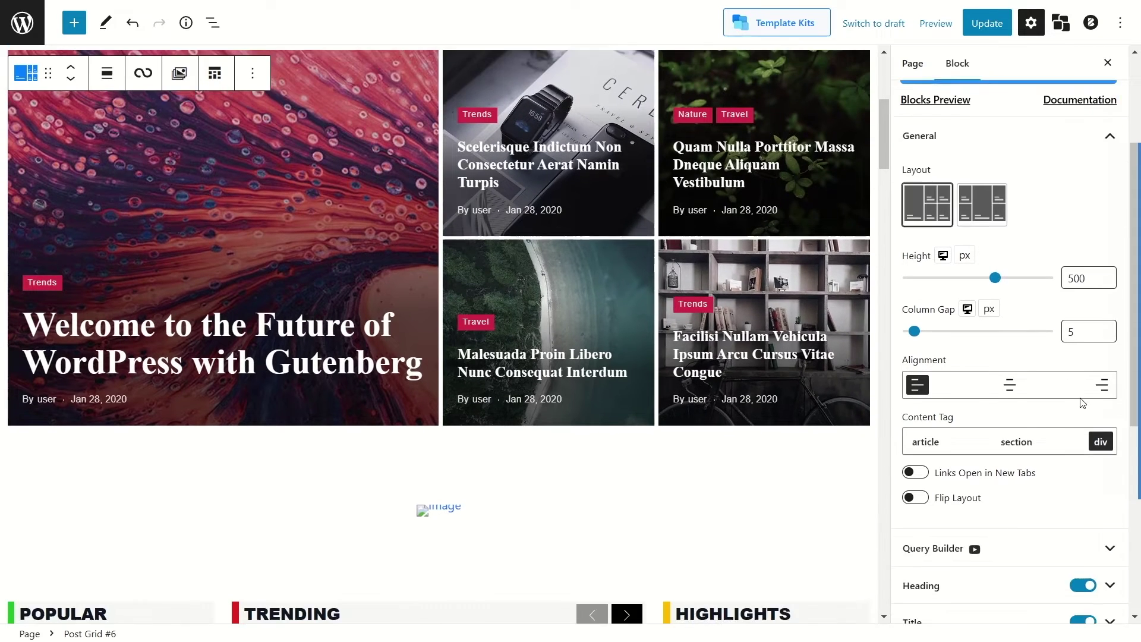
scroll(1002, 369, down, 5)
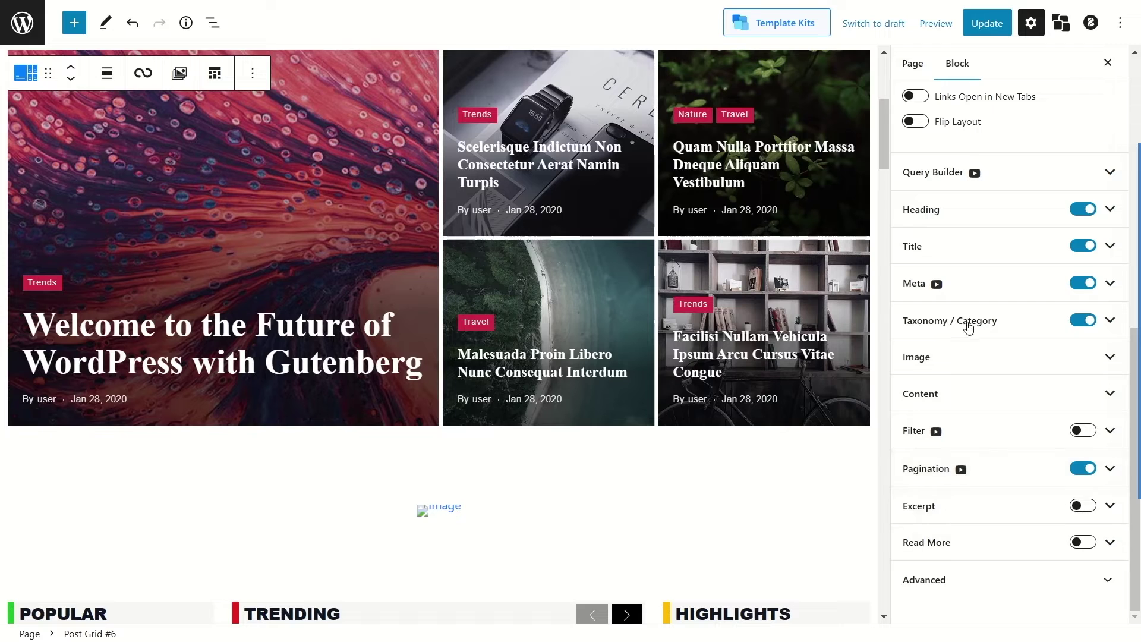
scroll(971, 318, up, 6)
scroll(445, 200, up, 5)
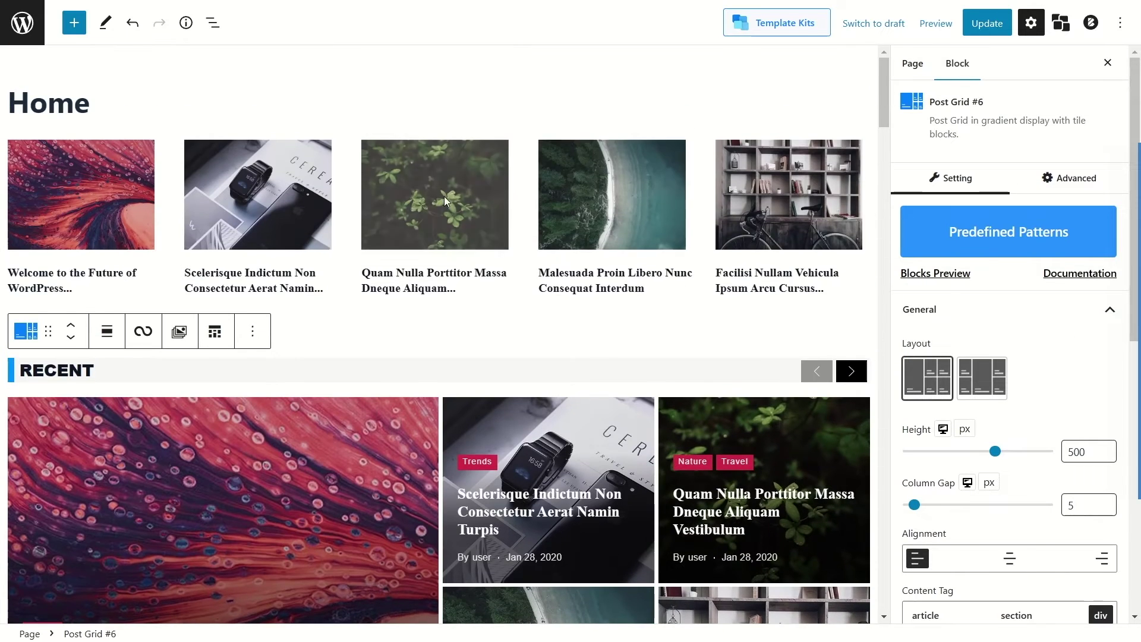
click(989, 28)
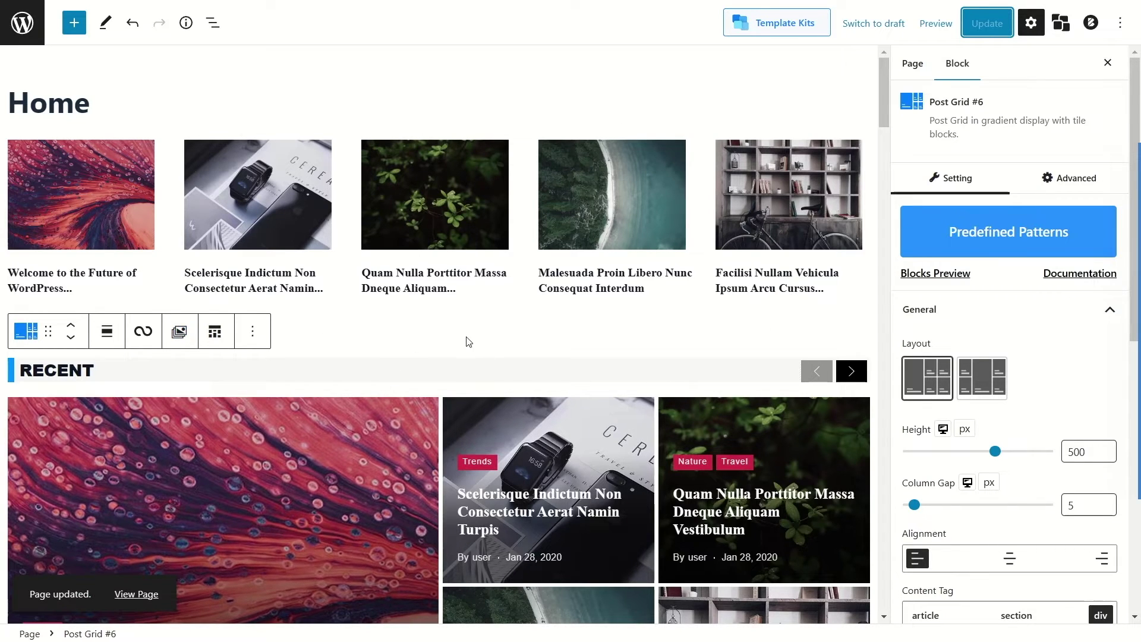
Step: Leave the editor, visit the live site, and examine the Home page from the header down to the footer
click(24, 35)
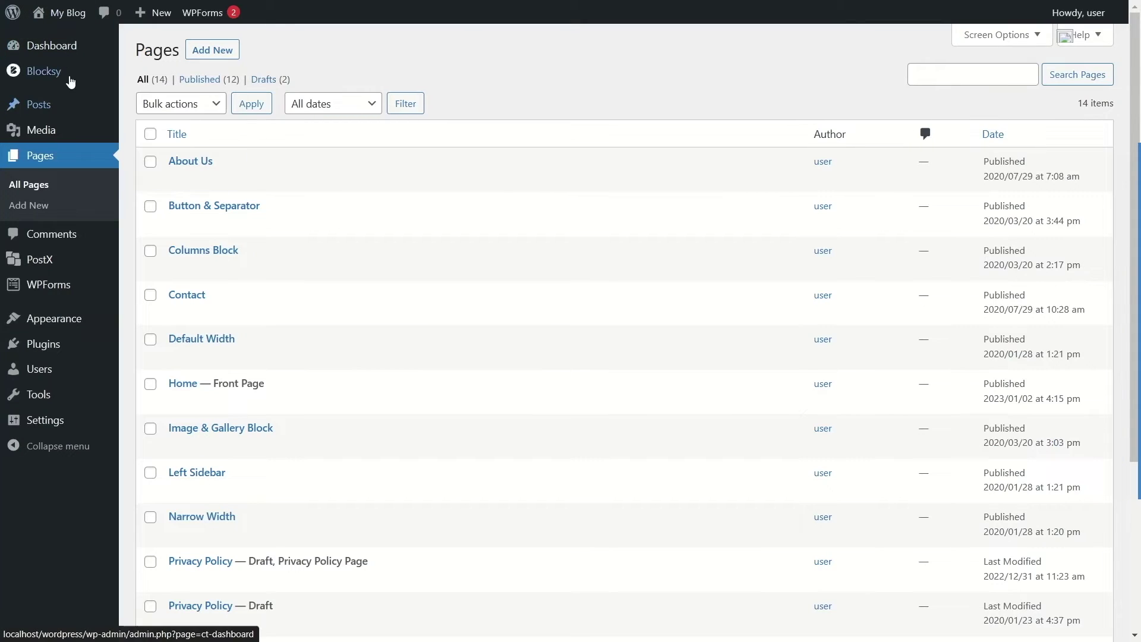
mouse_move(69, 15)
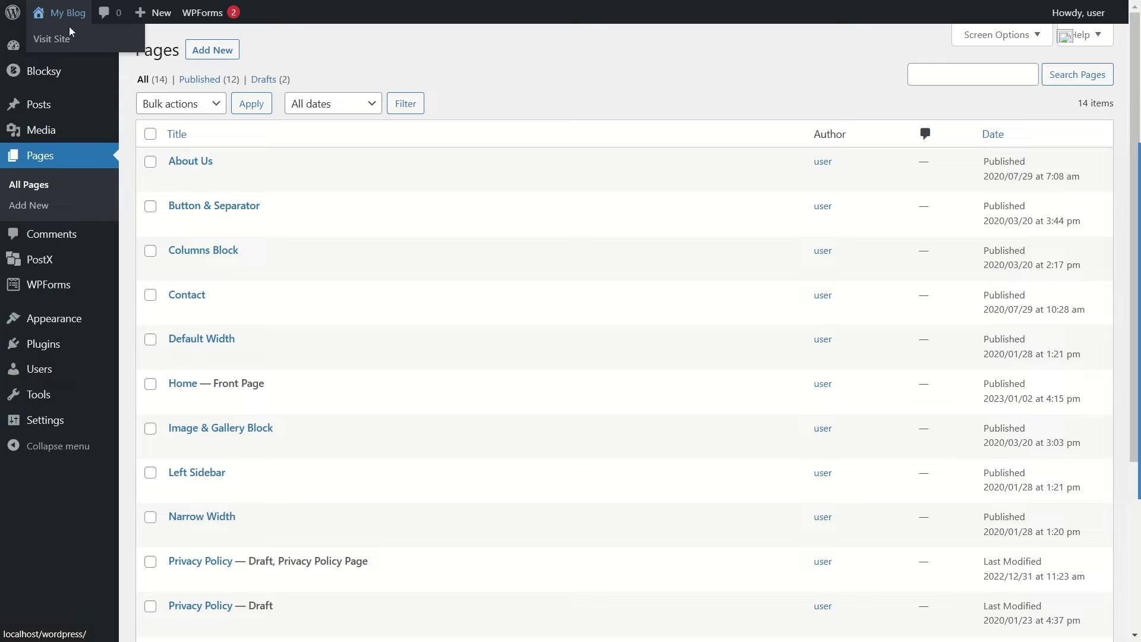
click(54, 43)
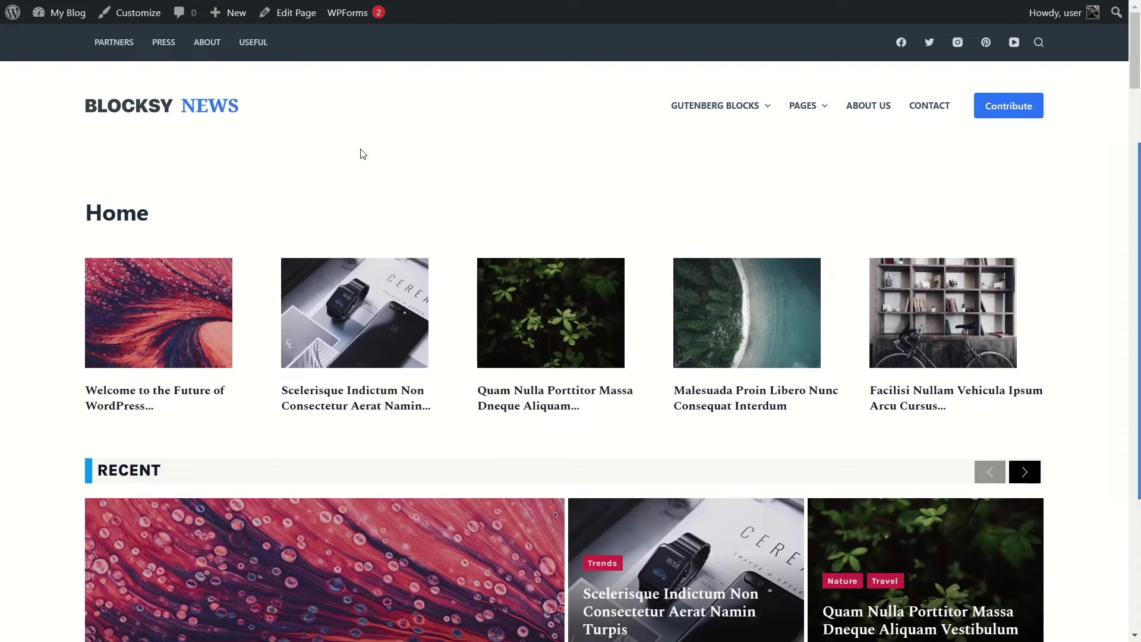
scroll(398, 155, down, 15)
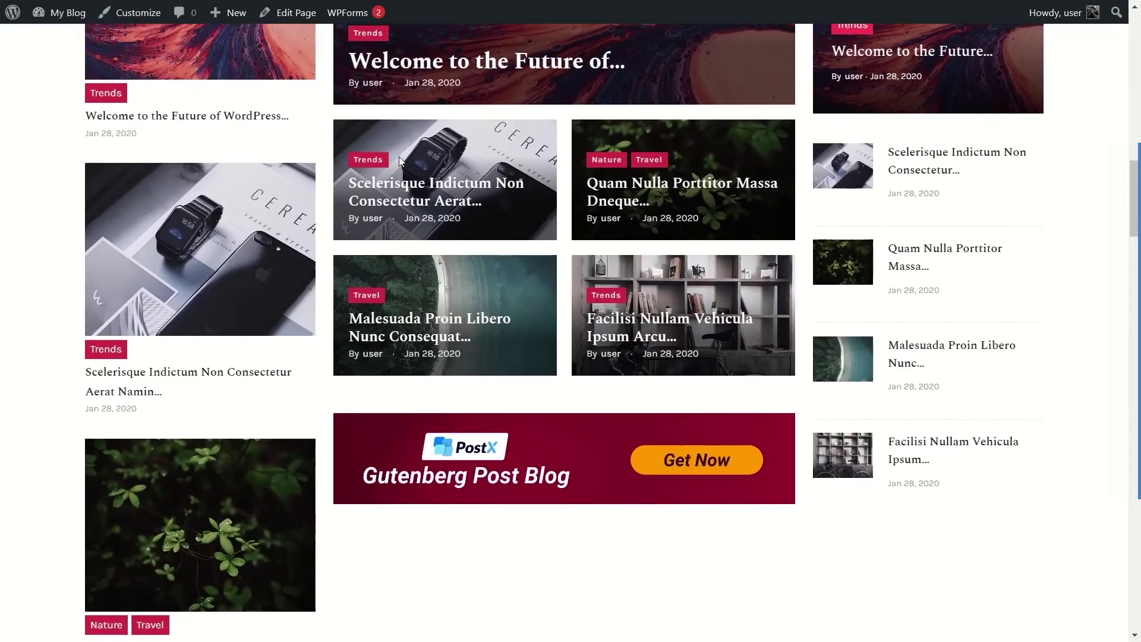
scroll(399, 158, down, 15)
scroll(432, 135, down, 15)
scroll(420, 168, down, 5)
scroll(421, 169, up, 5)
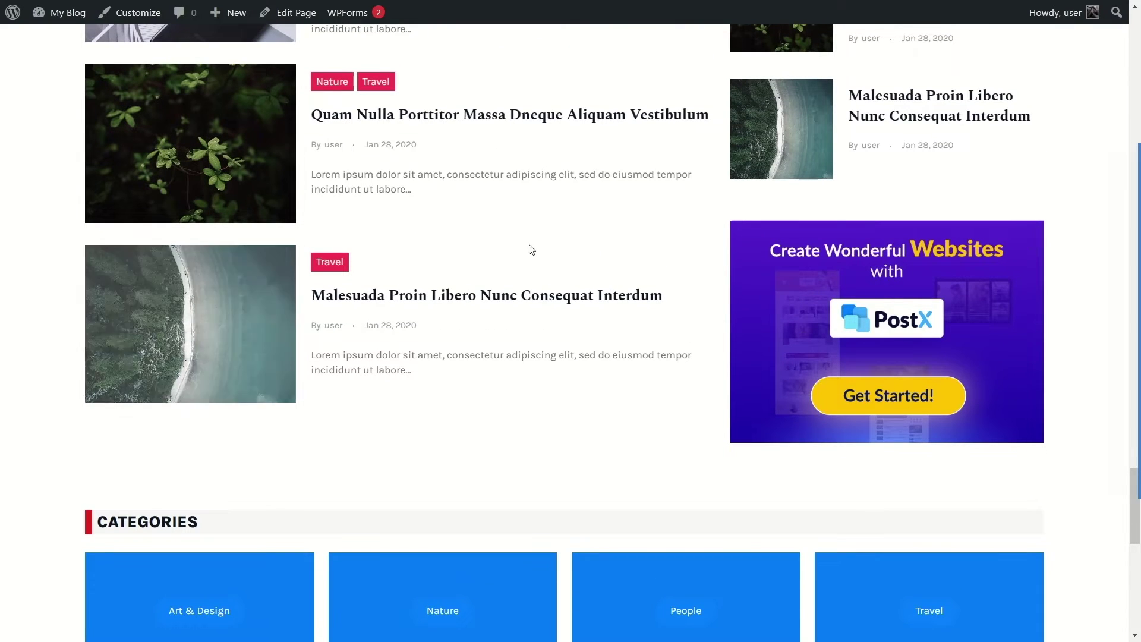
scroll(530, 248, down, 5)
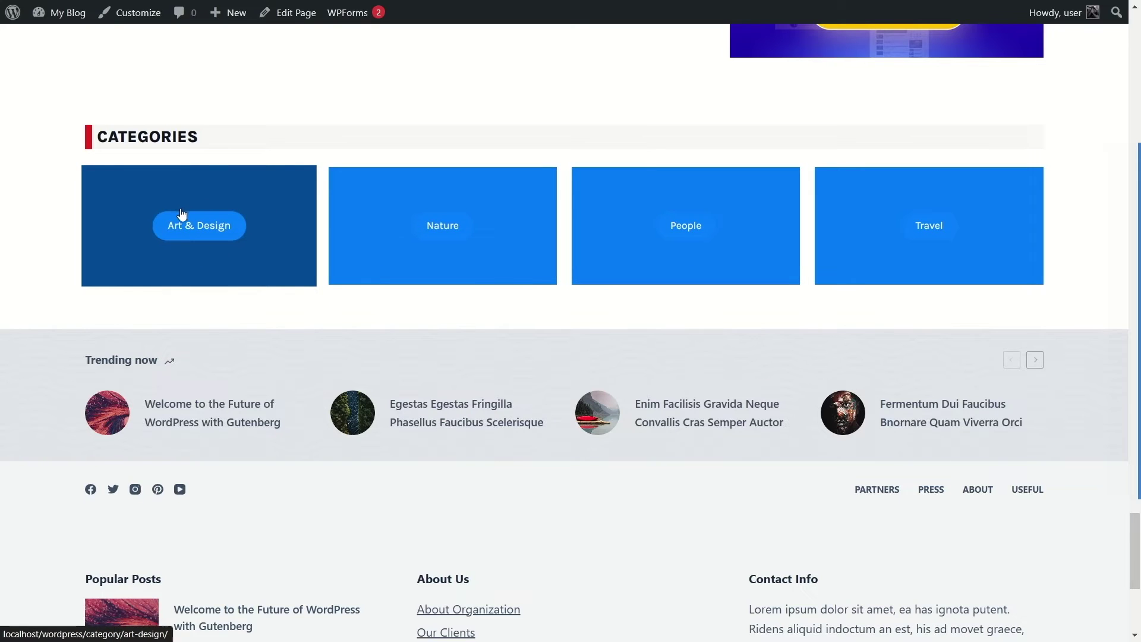
scroll(510, 224, up, 15)
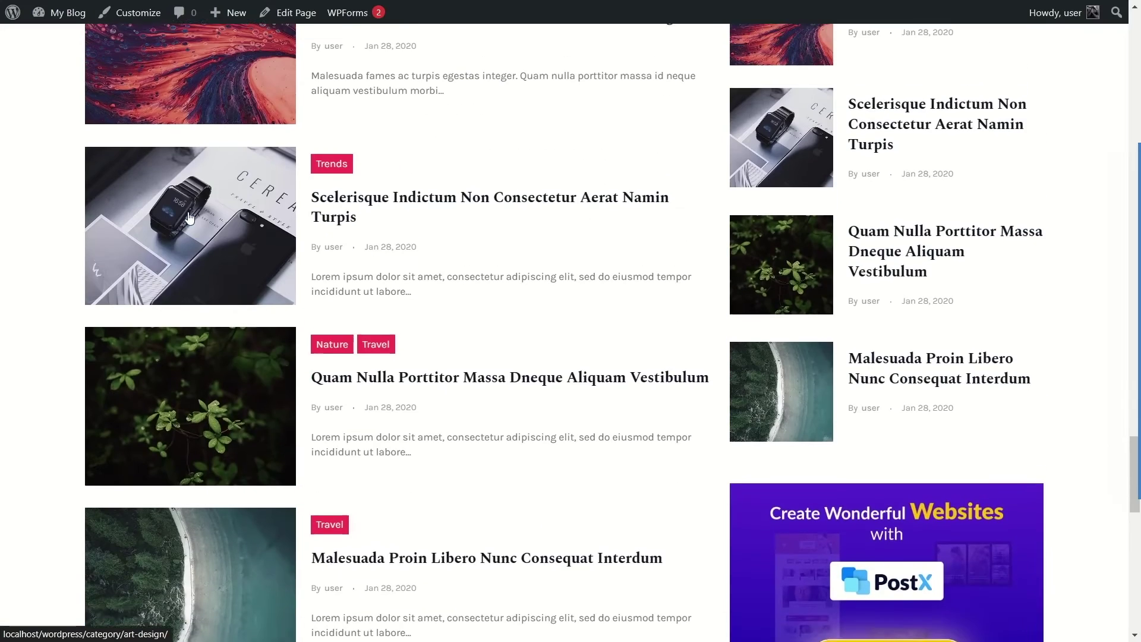
scroll(194, 220, up, 12)
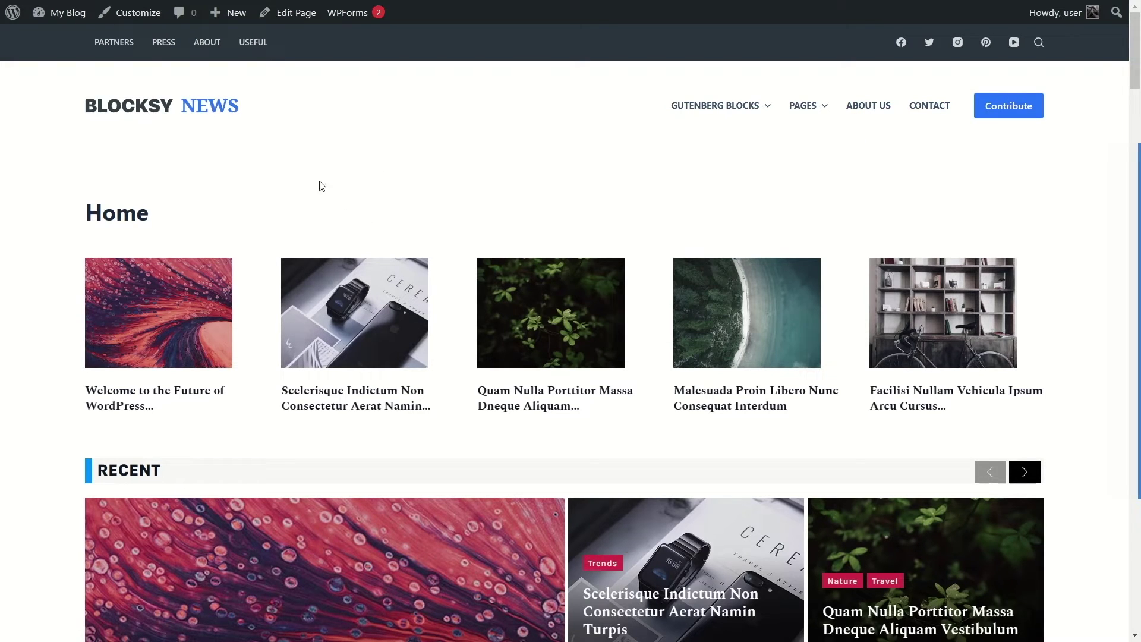
Step: Open the theme Customizer and look through its General Options, Post Types, Extensions and Core groups
click(126, 16)
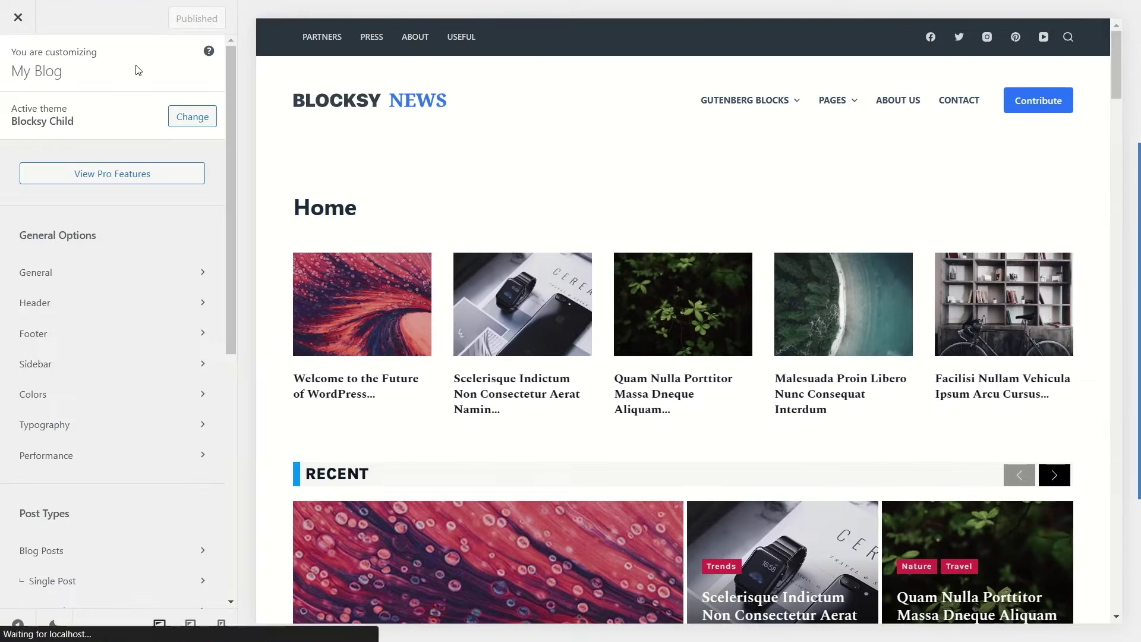
scroll(700, 225, down, 8)
scroll(703, 226, up, 8)
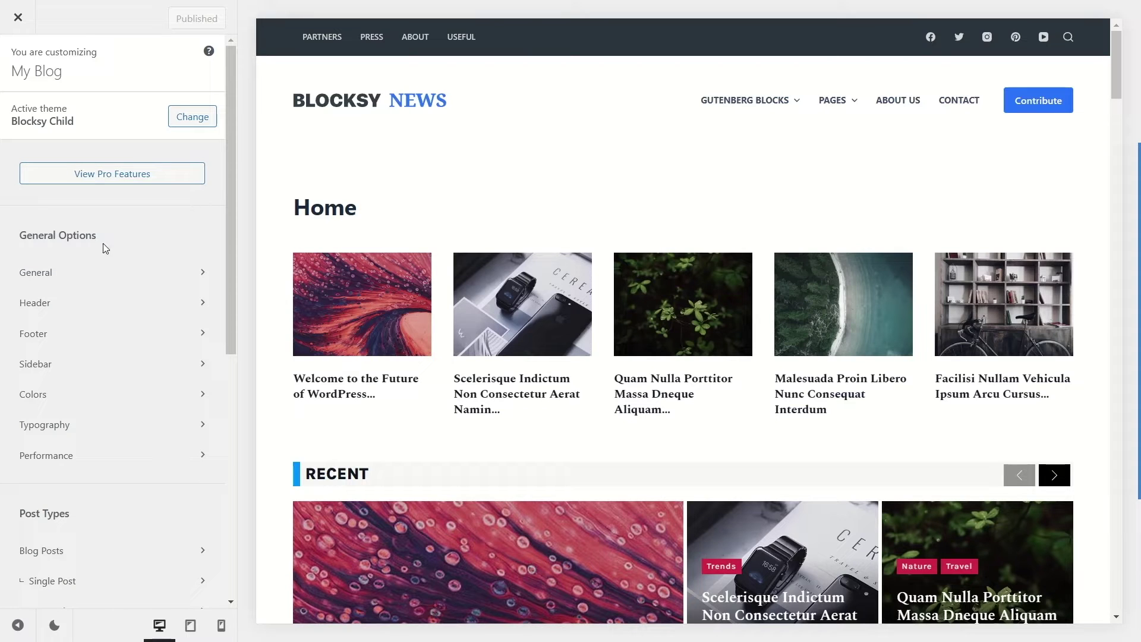
drag(36, 235, 98, 236)
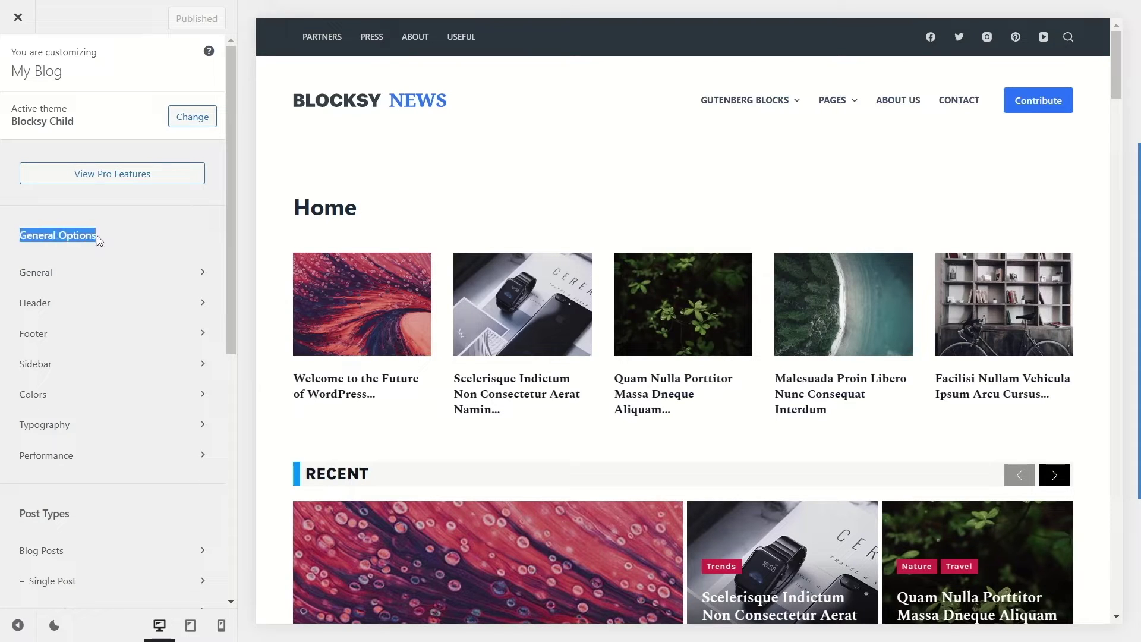
click(43, 240)
drag(233, 251, 226, 364)
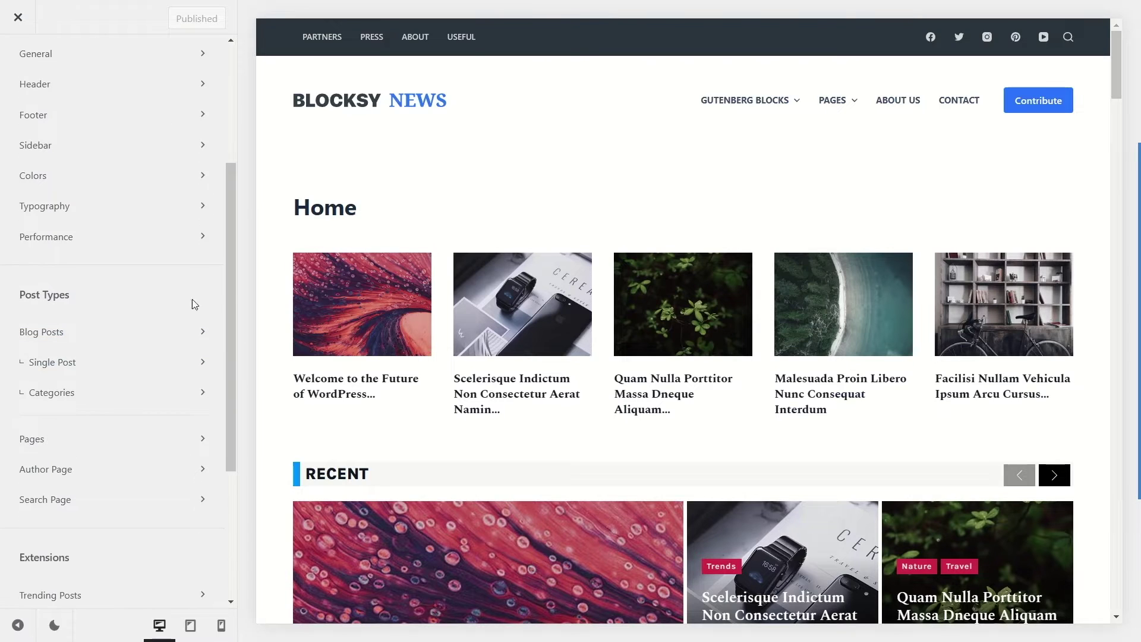
drag(227, 284, 229, 402)
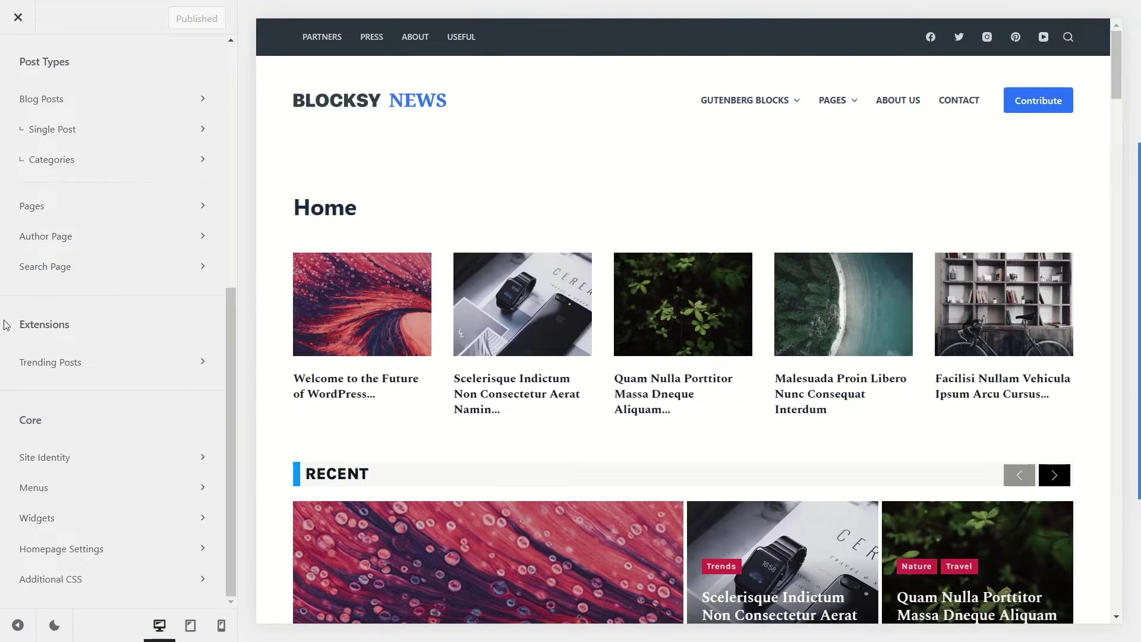
scroll(158, 402, up, 8)
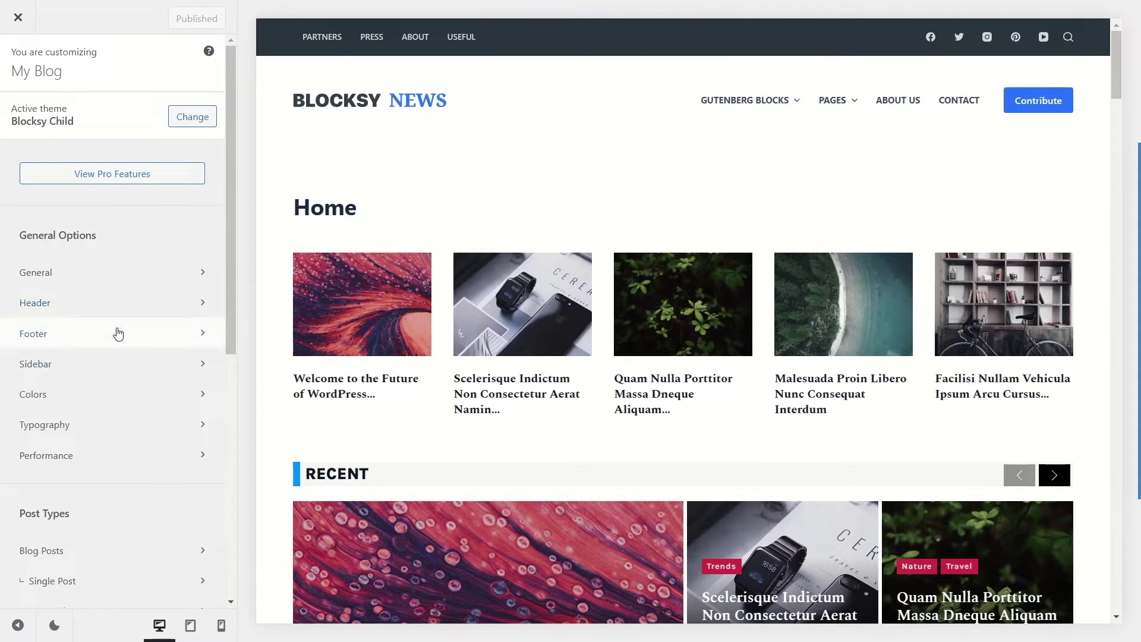
scroll(119, 316, down, 8)
scroll(112, 386, up, 8)
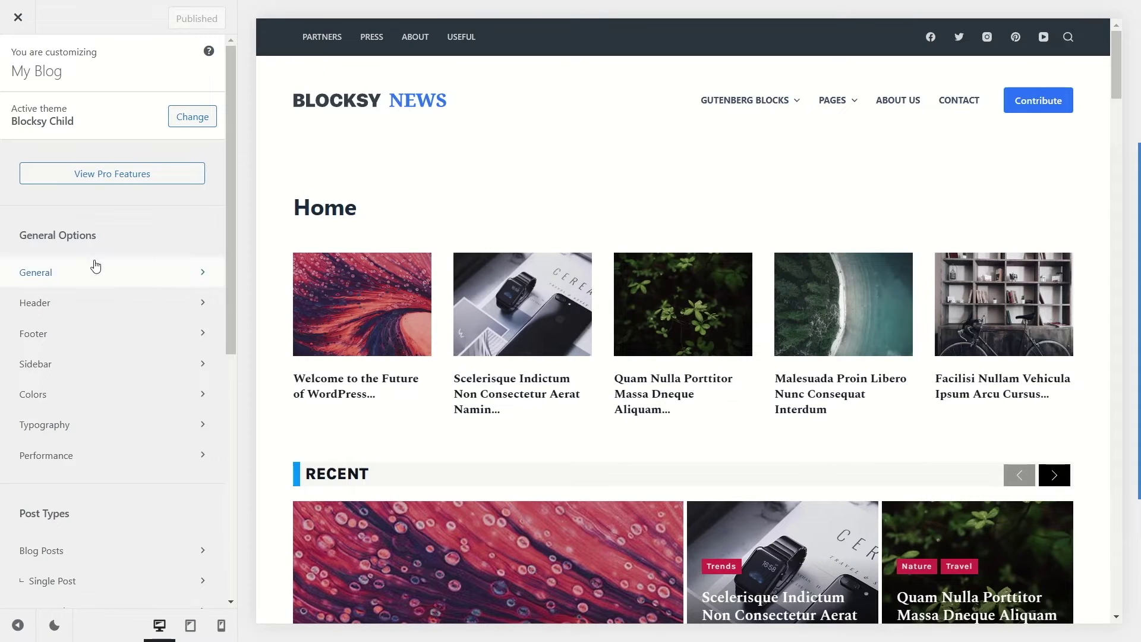
Step: Open the Site Identity settings and examine the site title and the site icon requirements
scroll(110, 268, down, 8)
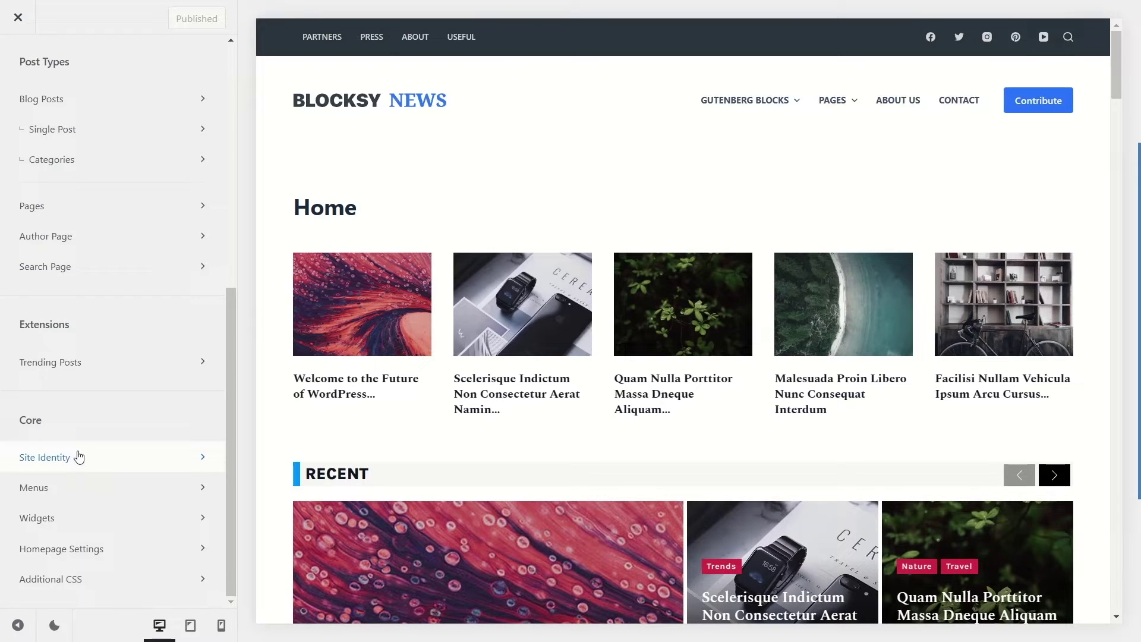
click(73, 469)
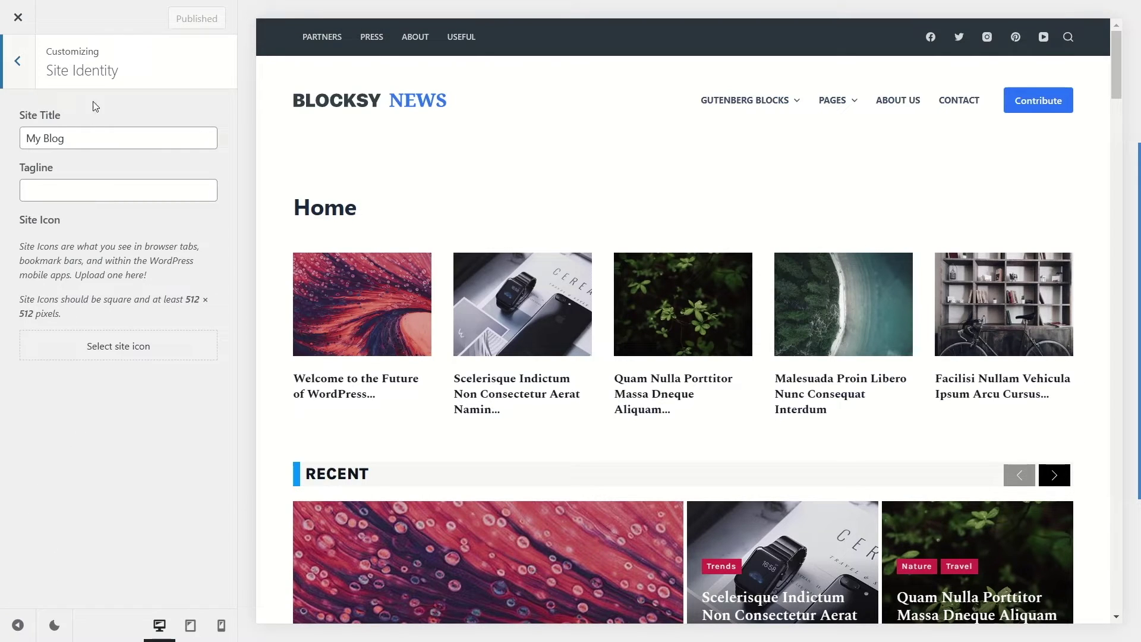
drag(78, 142, 13, 141)
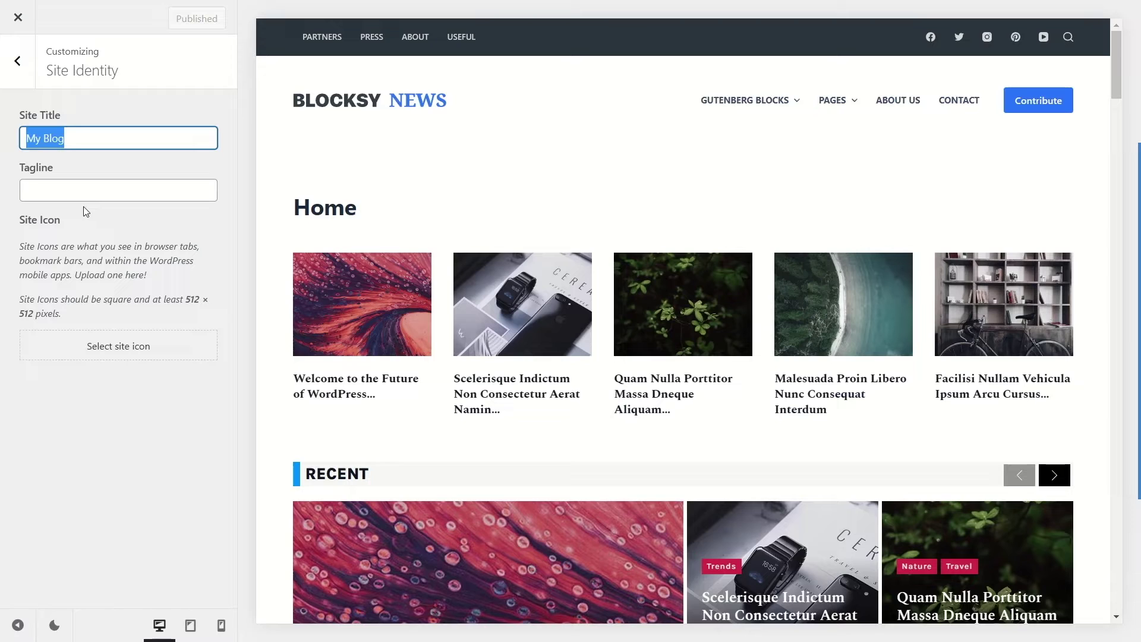
drag(62, 222, 20, 222)
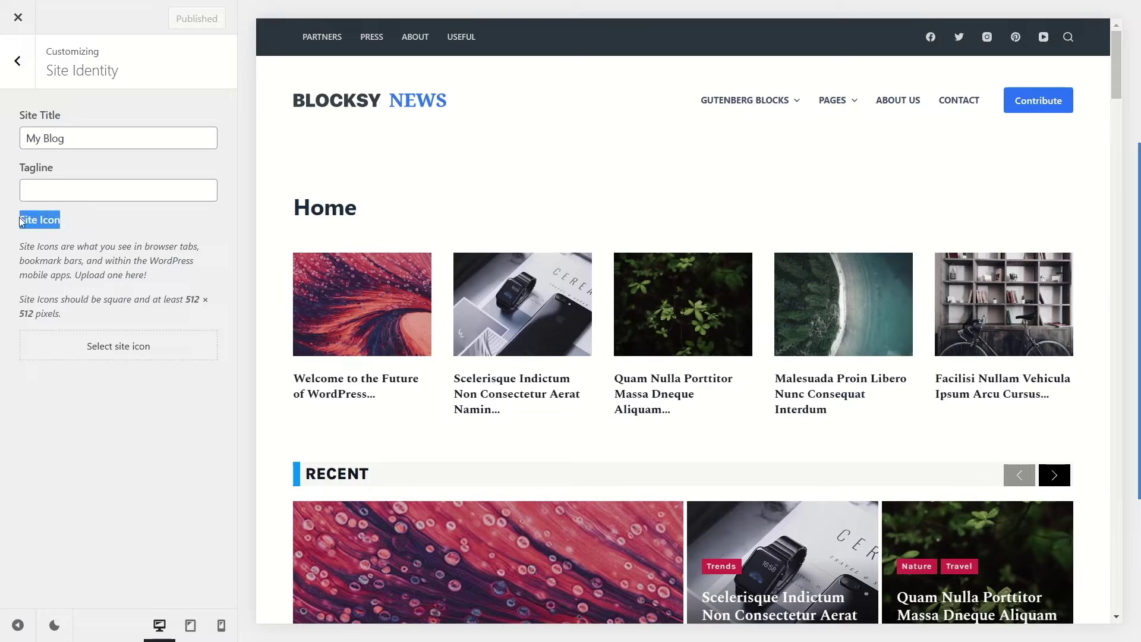
drag(56, 264, 53, 264)
click(61, 315)
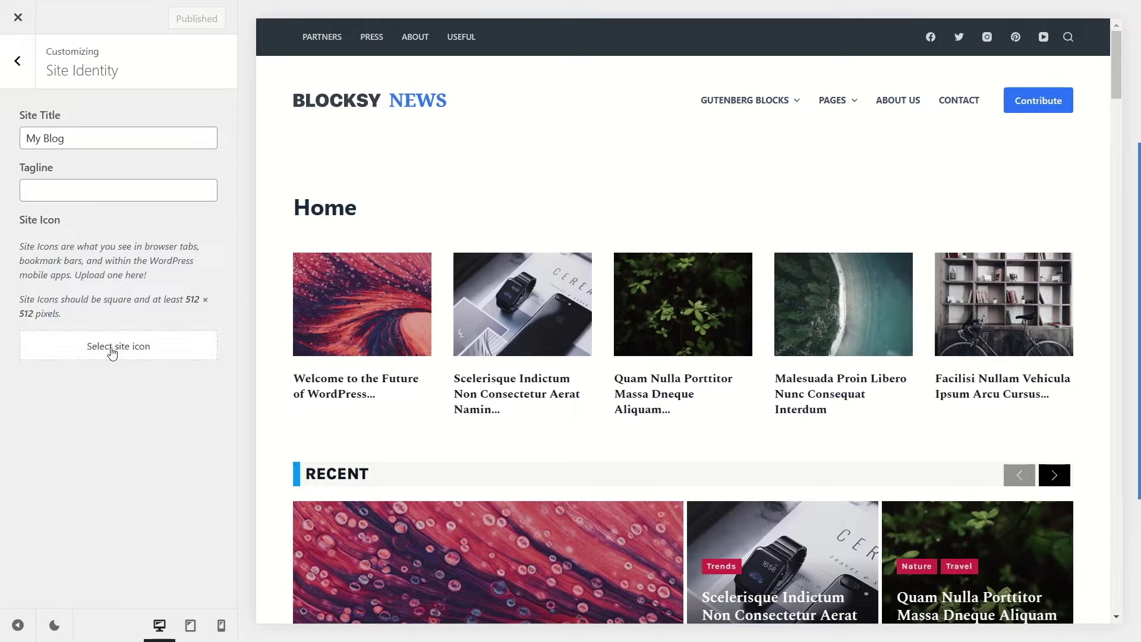
Step: Upload My-Blog.png as the site icon, skip cropping it, and publish the Site Identity change
click(110, 355)
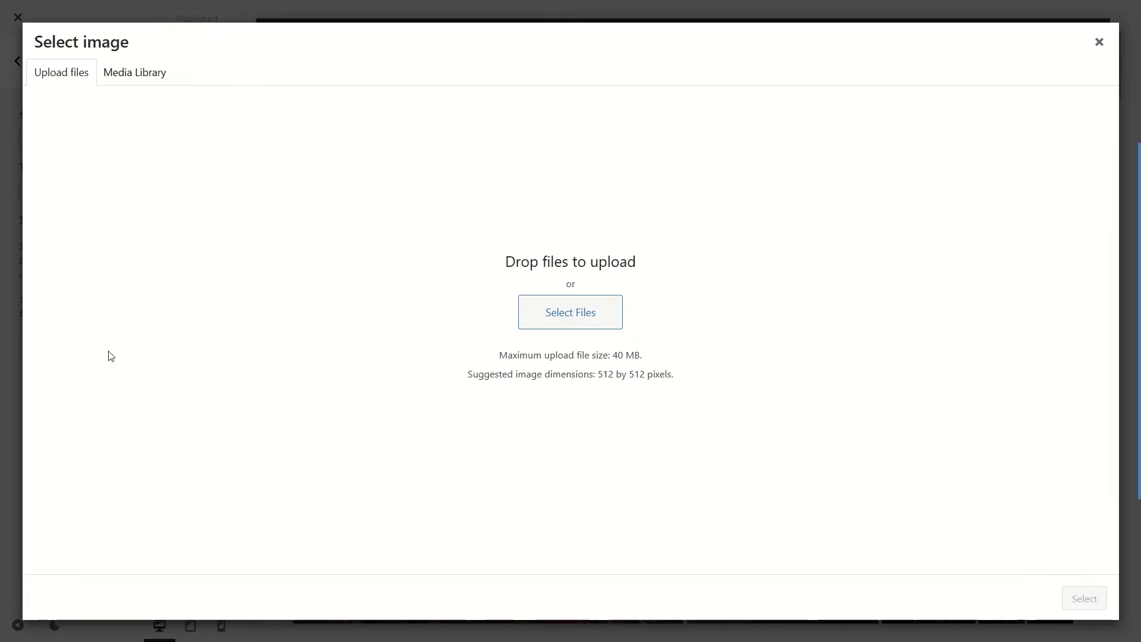
click(570, 321)
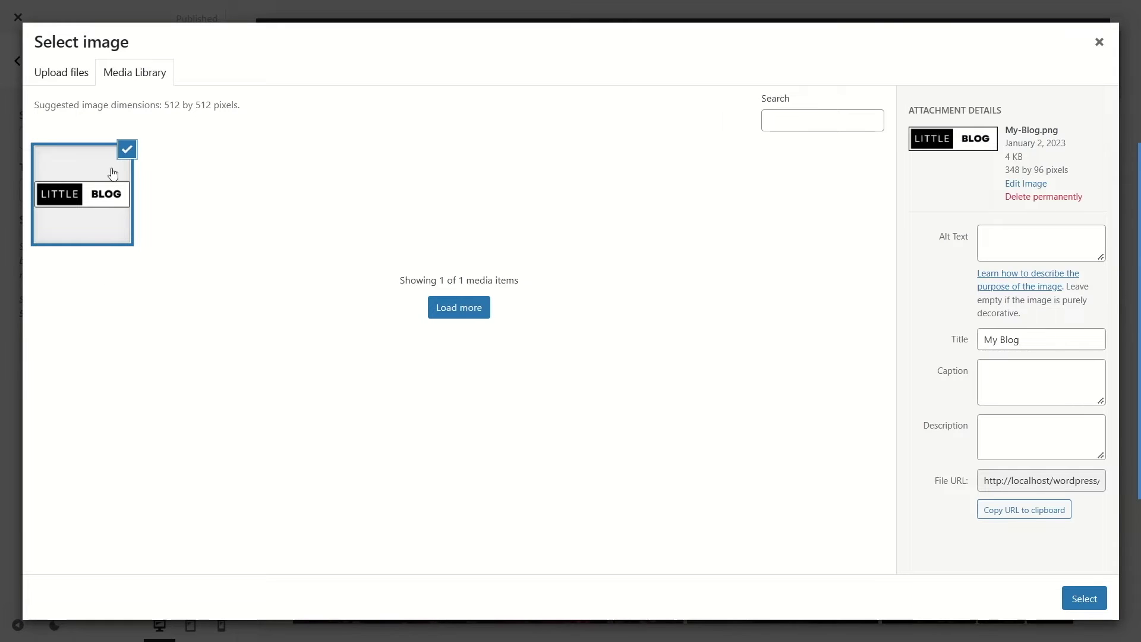
click(1081, 601)
mouse_move(526, 107)
mouse_down()
mouse_move(499, 105)
mouse_move(539, 101)
mouse_move(526, 98)
mouse_up()
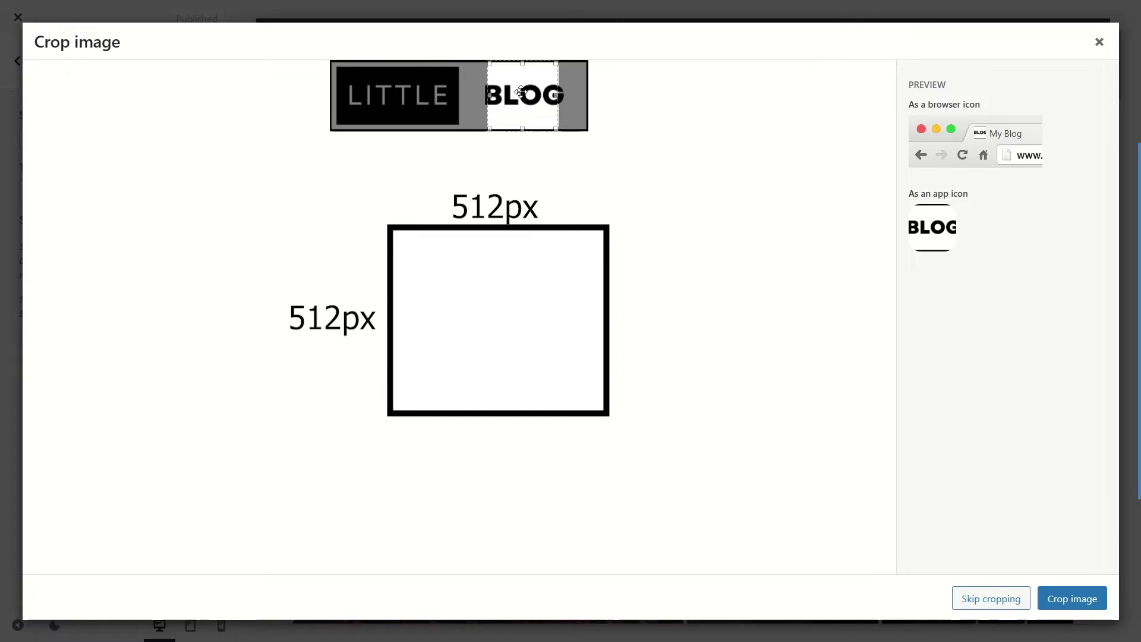
click(999, 601)
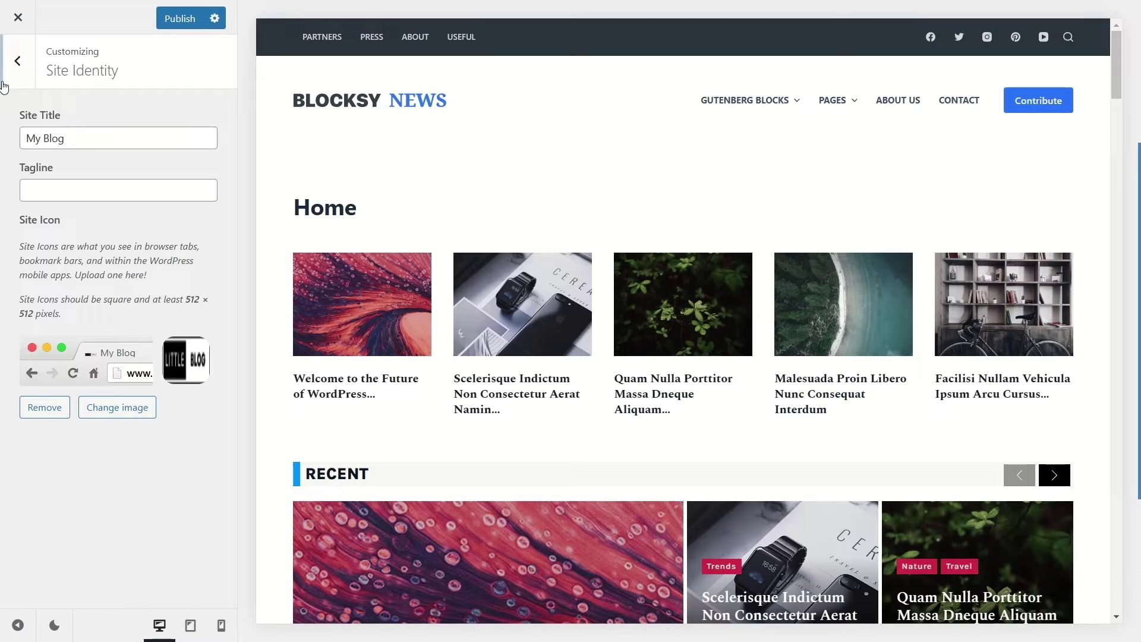
click(178, 24)
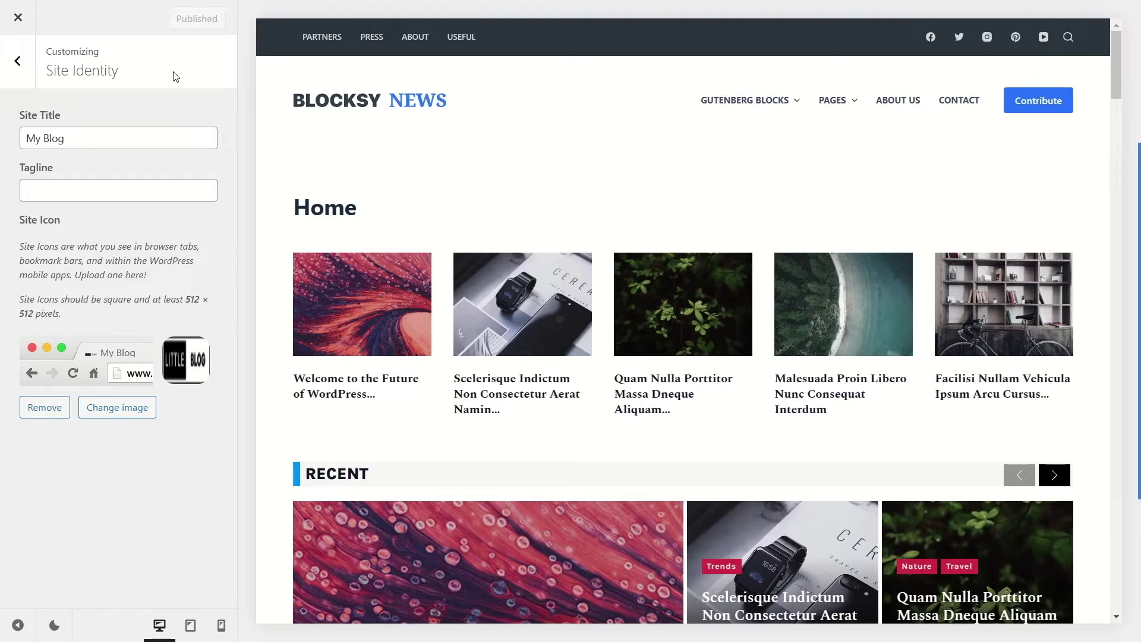
Step: Leave the Site Identity settings and open the Additional CSS section to view its code
click(32, 62)
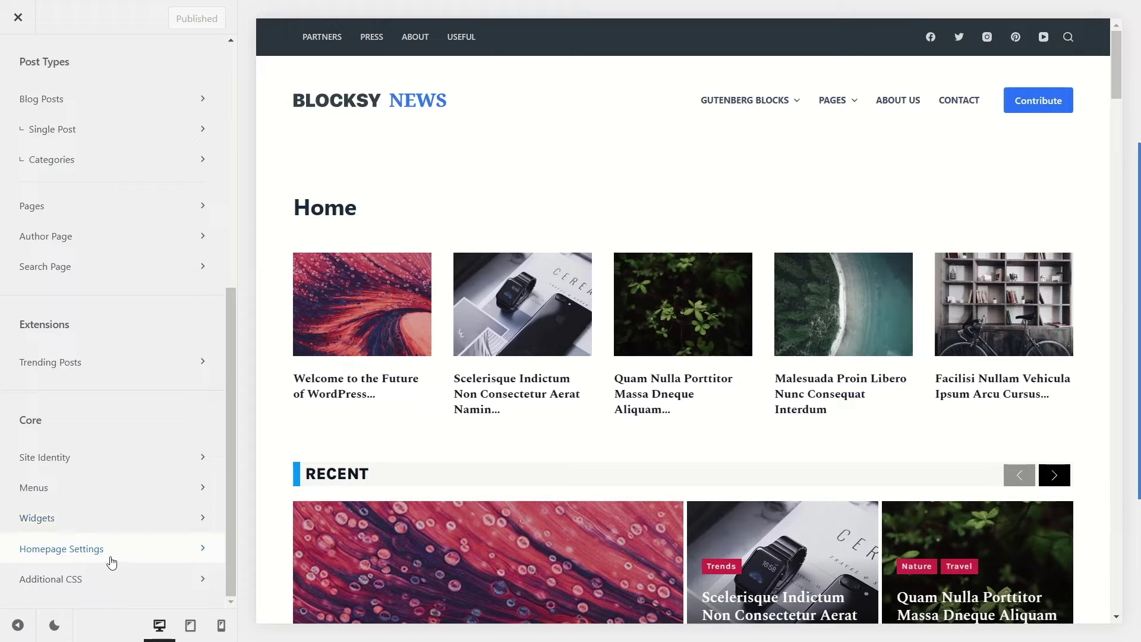
click(53, 580)
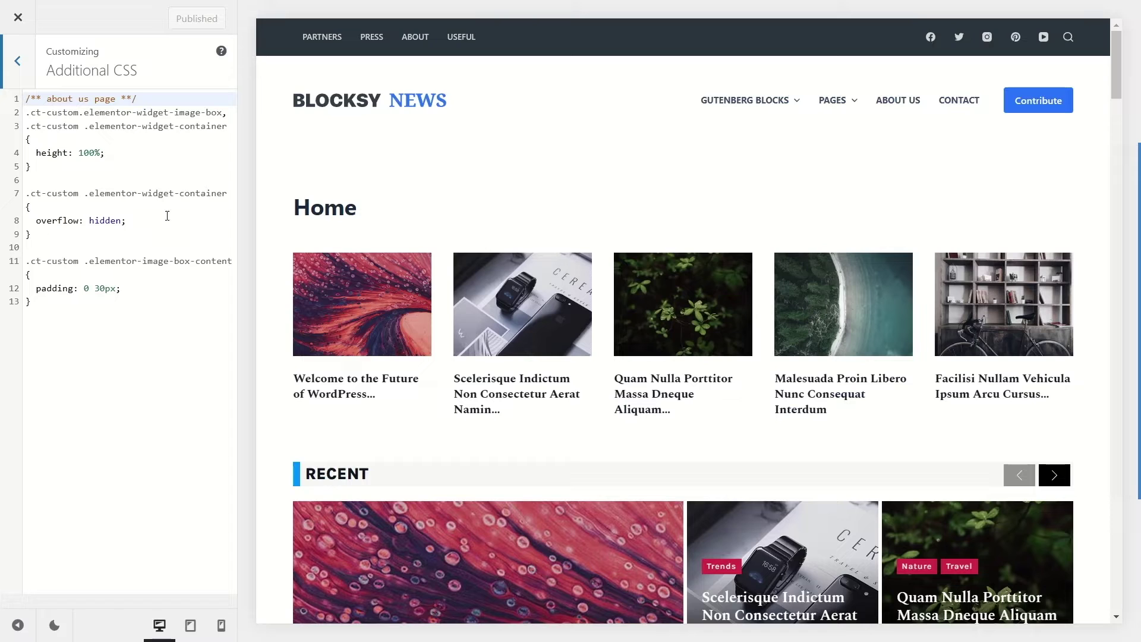
Step: Leave the Additional CSS and review the Homepage Settings, checking the page choices for the static homepage and keeping Home selected
click(17, 61)
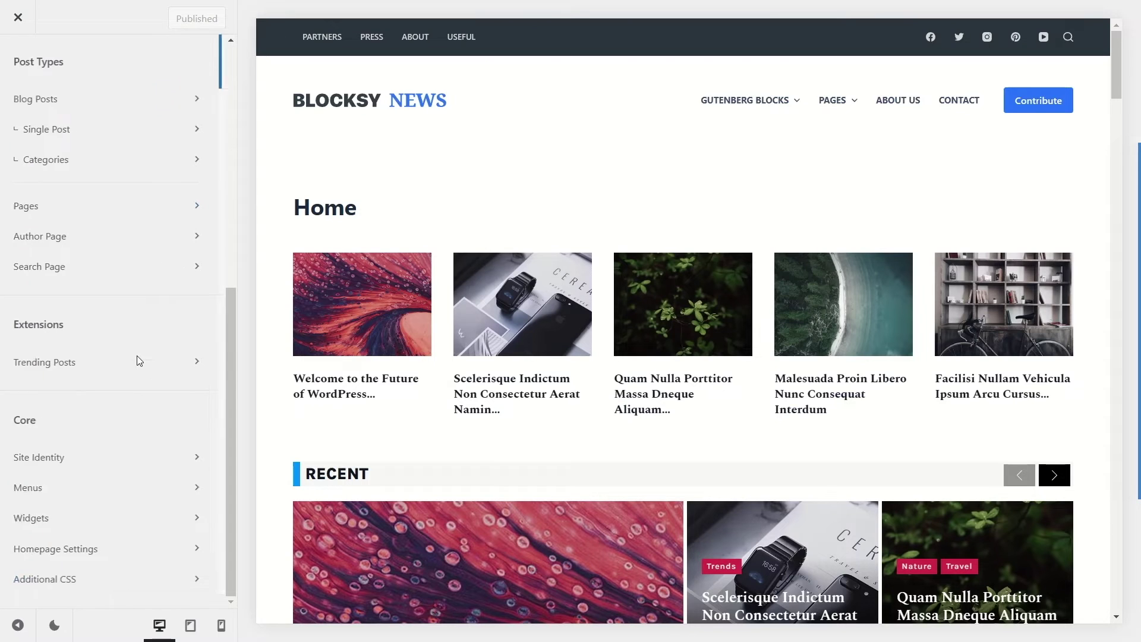
click(57, 556)
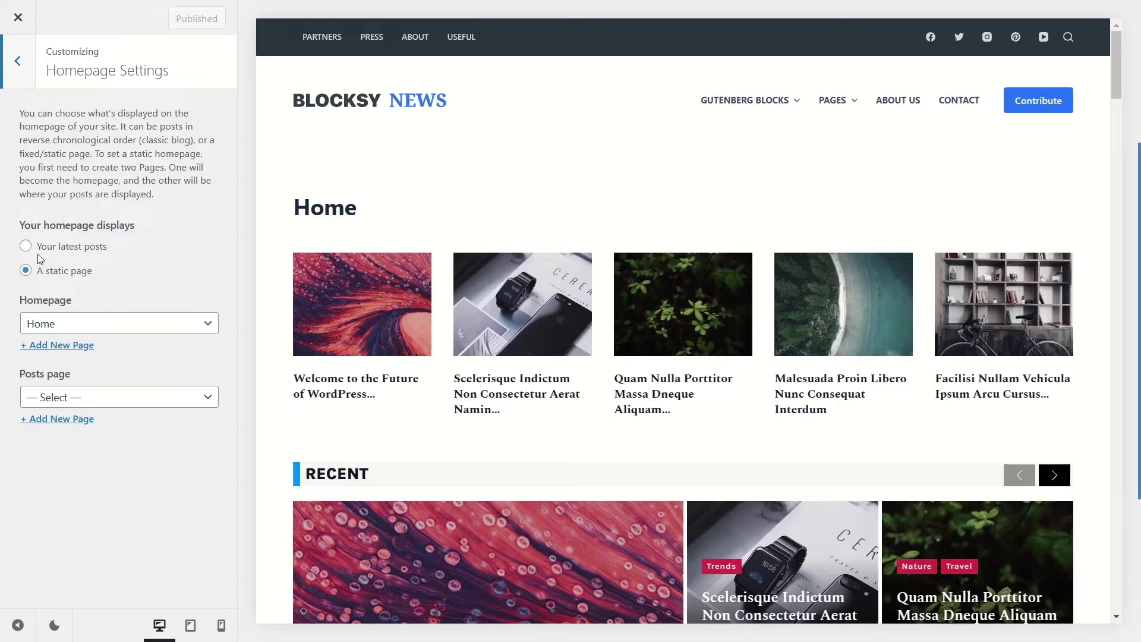
click(73, 324)
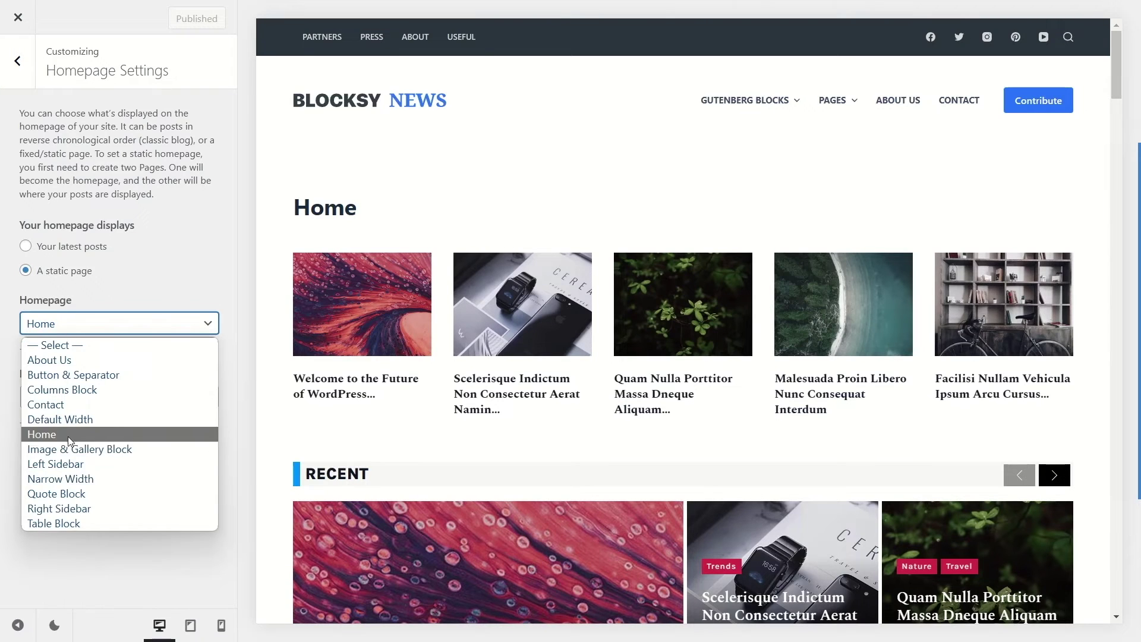
click(36, 433)
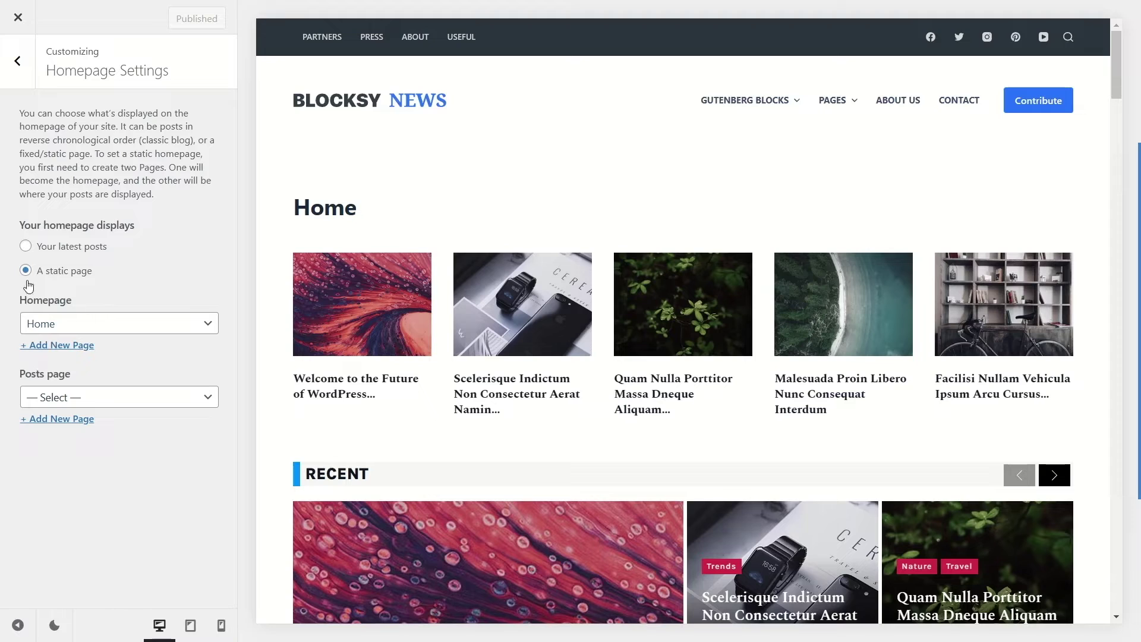
click(27, 61)
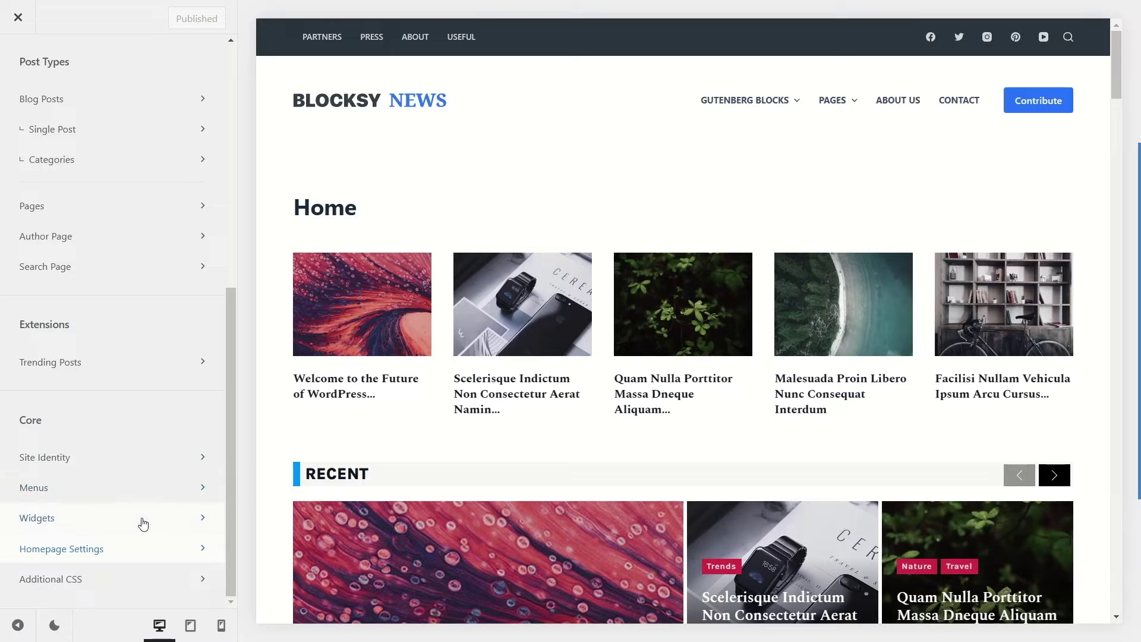
Step: Open the Layout settings within the theme's General options
scroll(144, 519, up, 8)
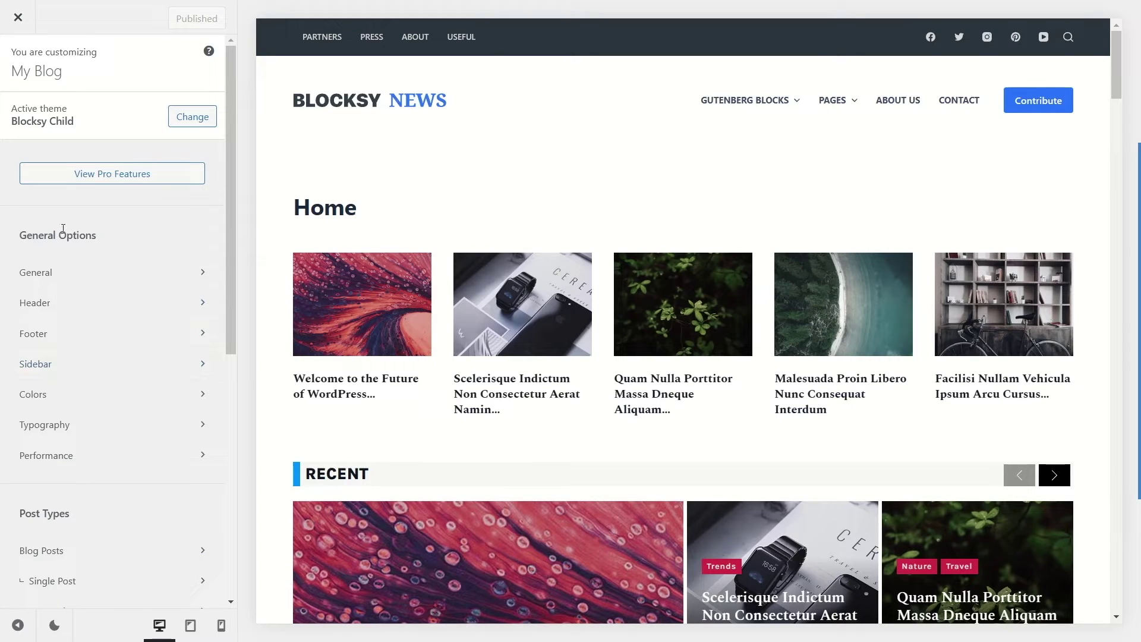
click(45, 274)
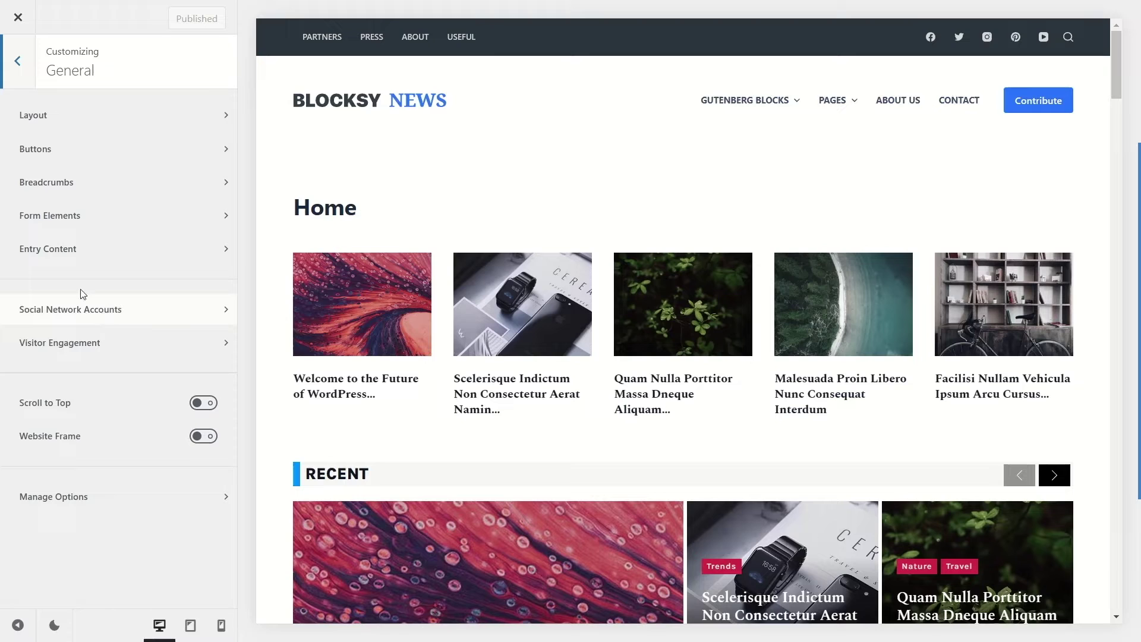
click(44, 118)
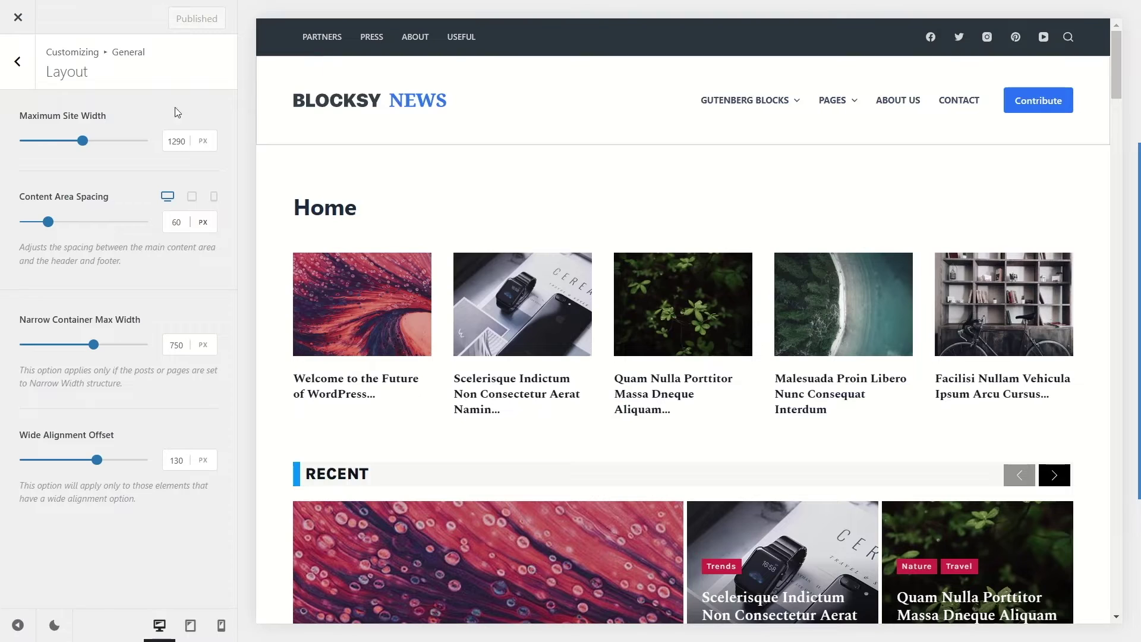
Step: Try narrowing the Maximum Site Width to 753 px and reset it to its default
click(183, 143)
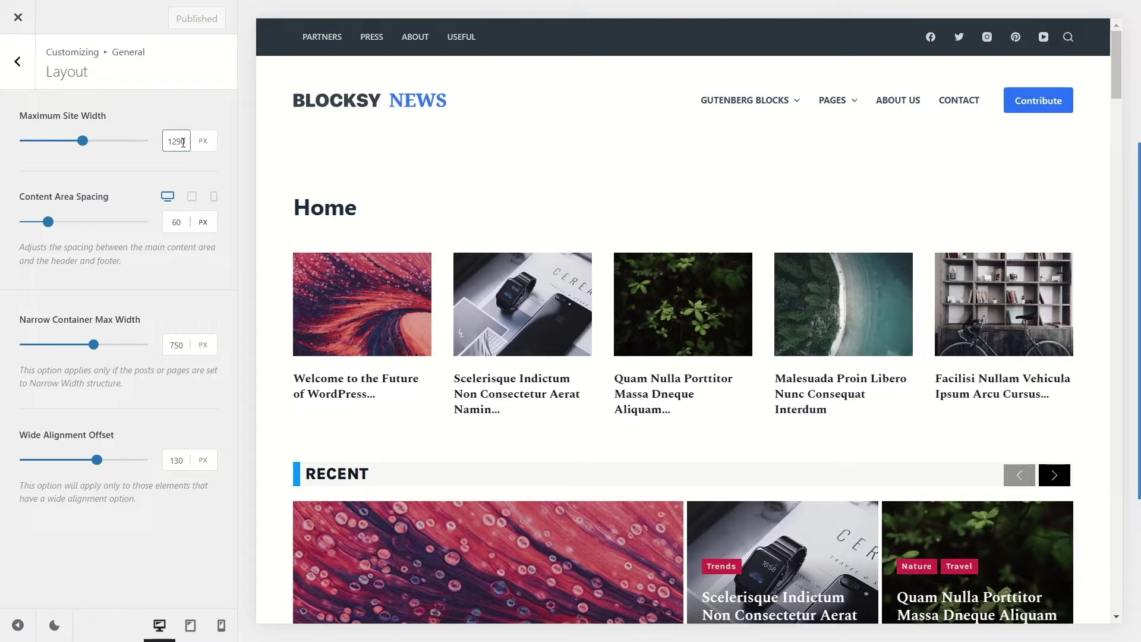
click(82, 140)
drag(83, 143, 28, 141)
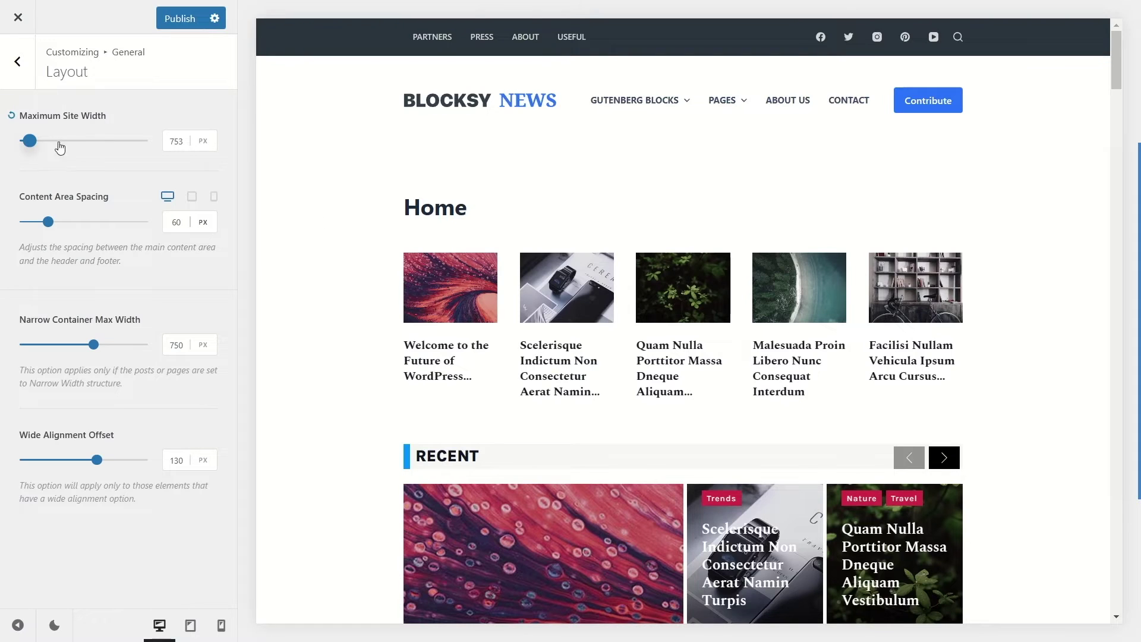
click(11, 114)
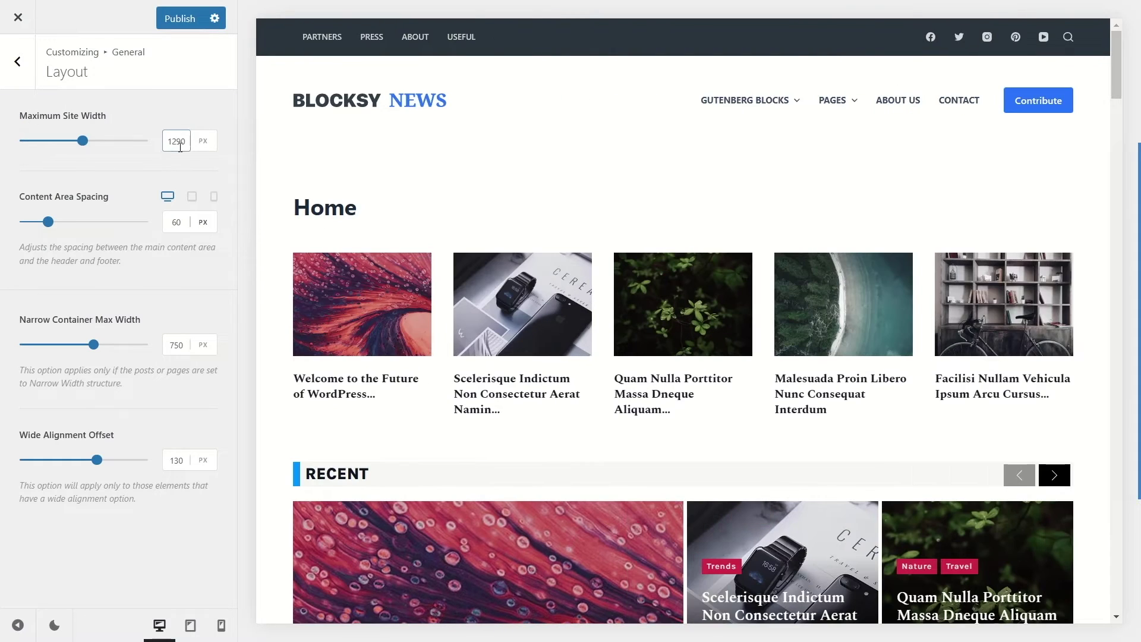
Step: Set the Maximum Site Width to 1200 px
drag(176, 144, 186, 143)
text(00)
click(189, 107)
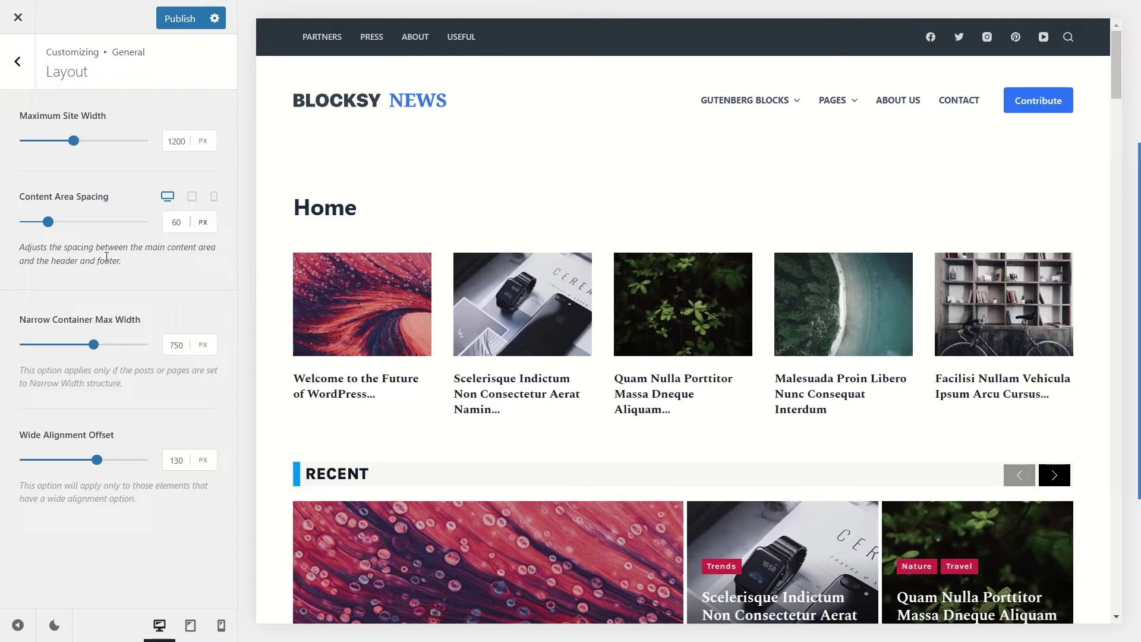
Step: Try Content Area Spacing at 154 px and 218 px, reset it, and publish the Layout changes
drag(48, 231, 85, 223)
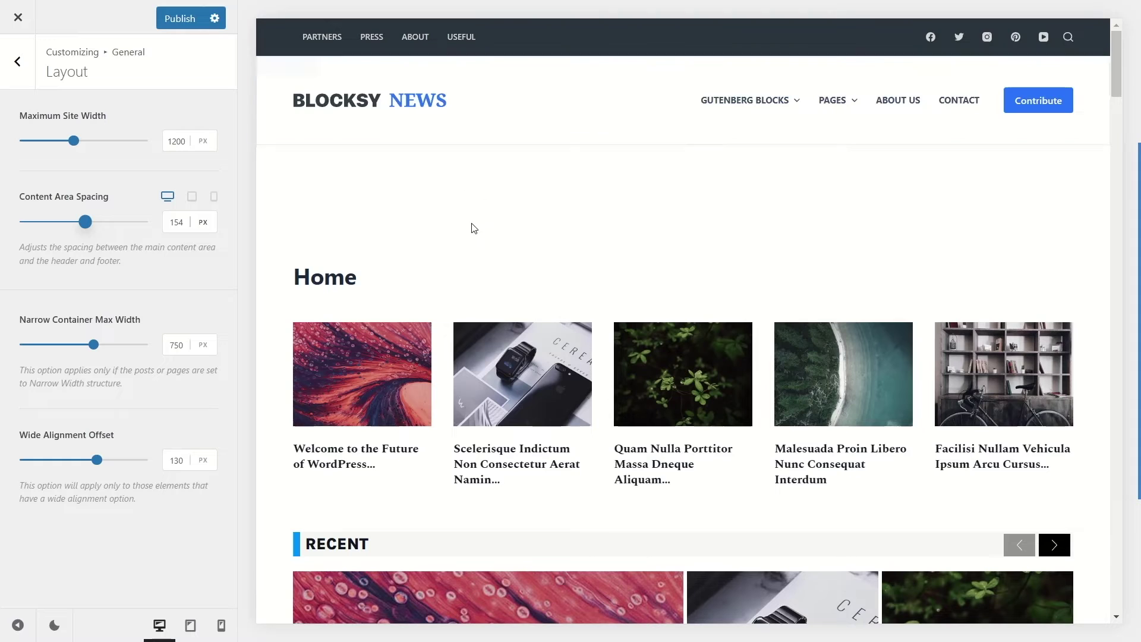
drag(83, 234, 111, 230)
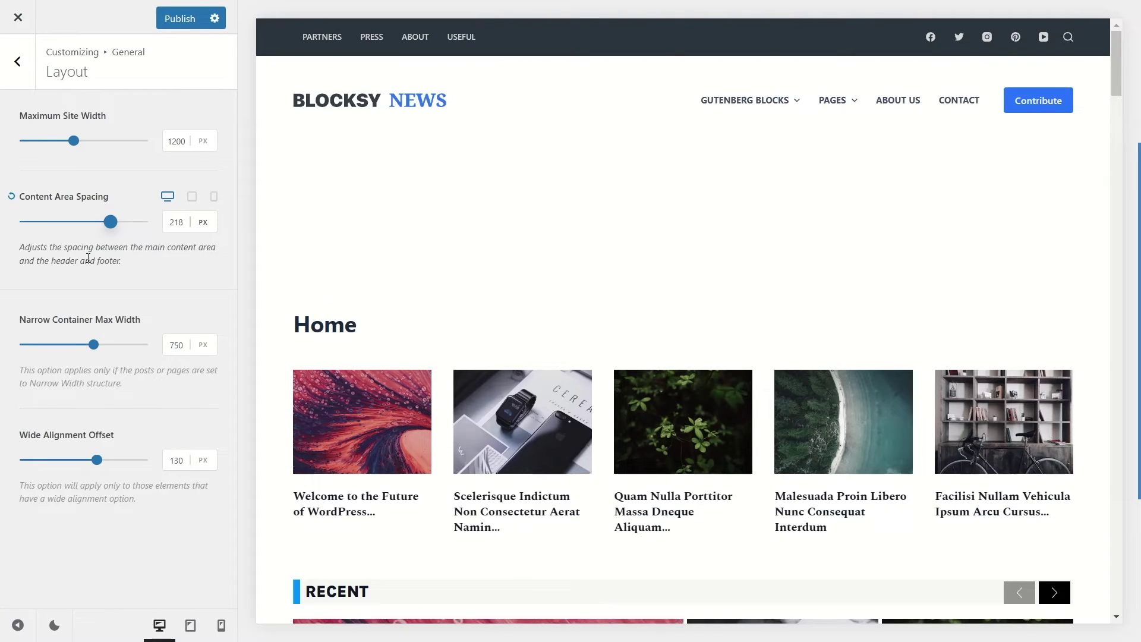
click(12, 197)
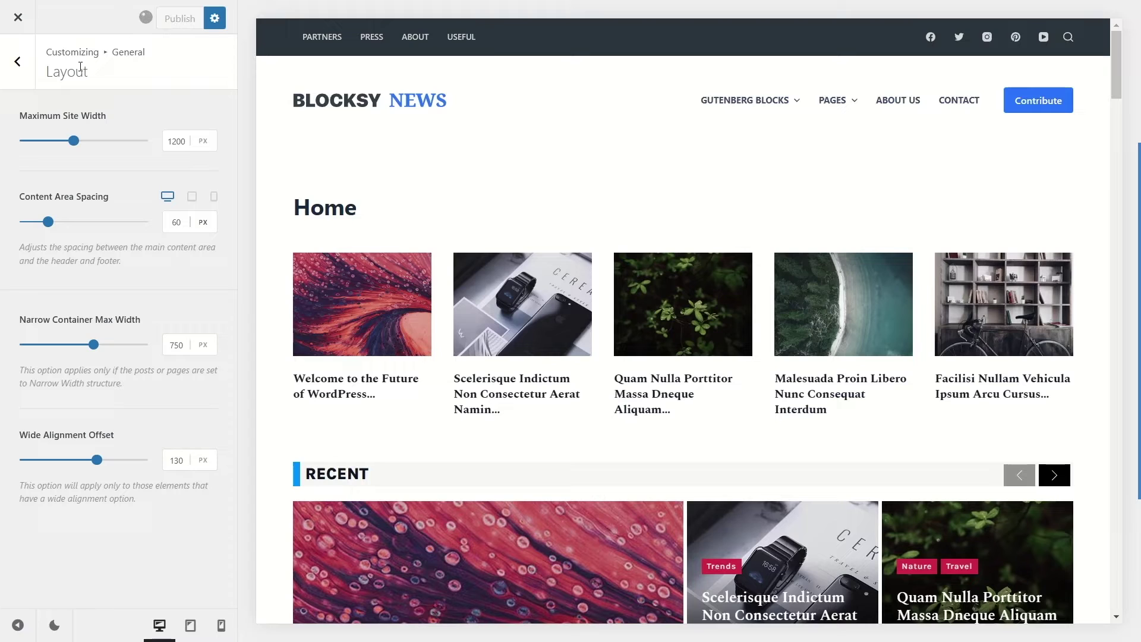
click(20, 65)
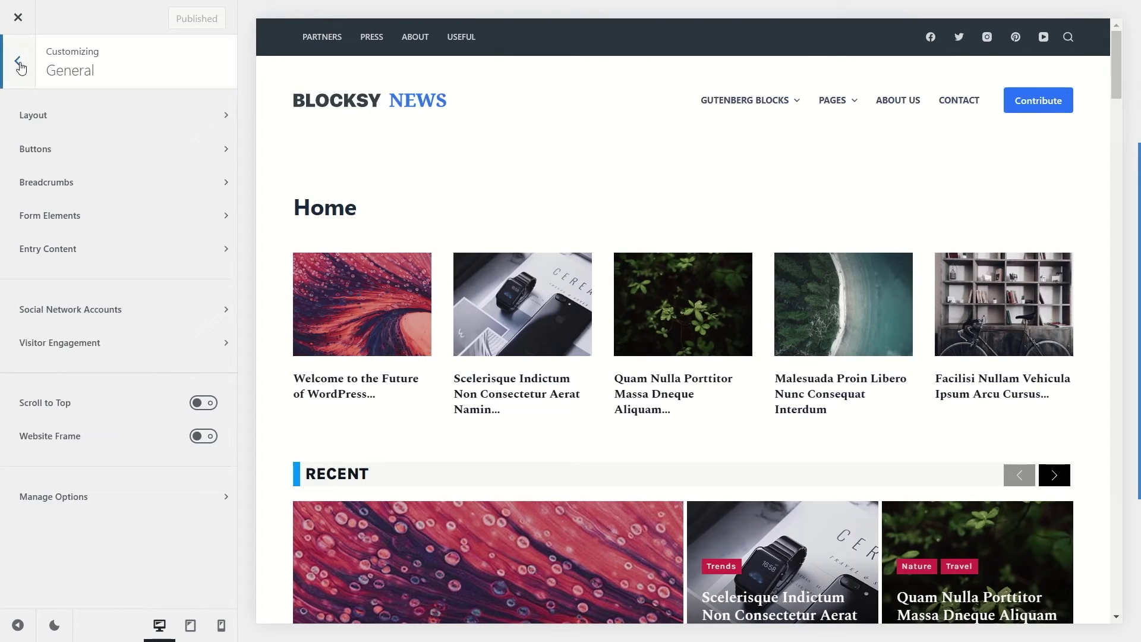
Step: Examine the general and design settings for Buttons and look through the previewed homepage for the buttons they affect
click(60, 156)
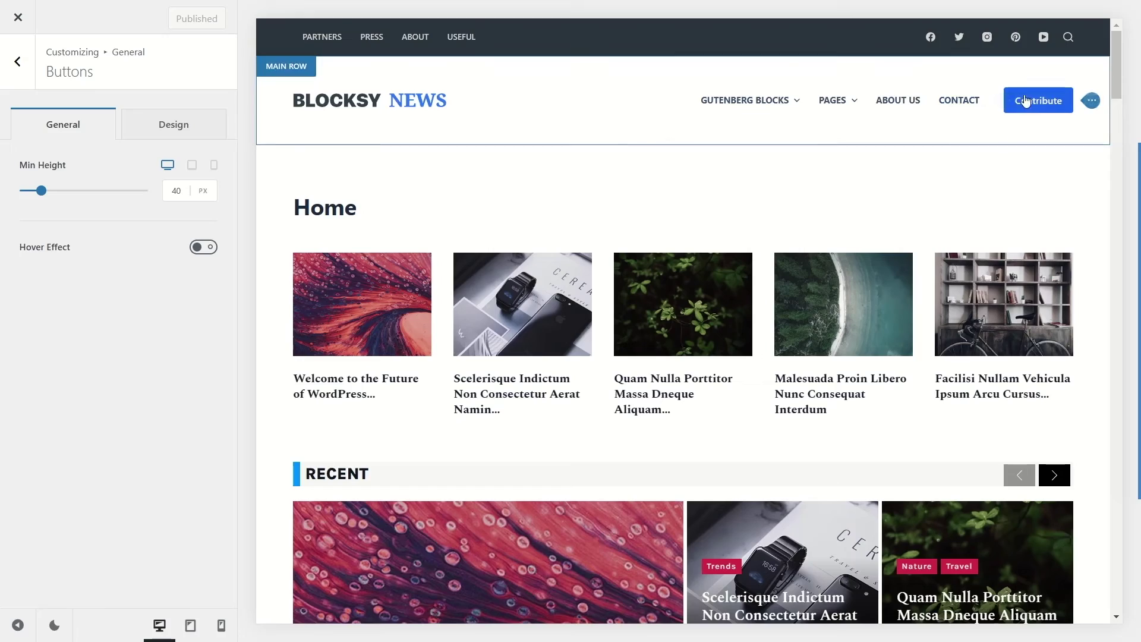
scroll(744, 214, down, 15)
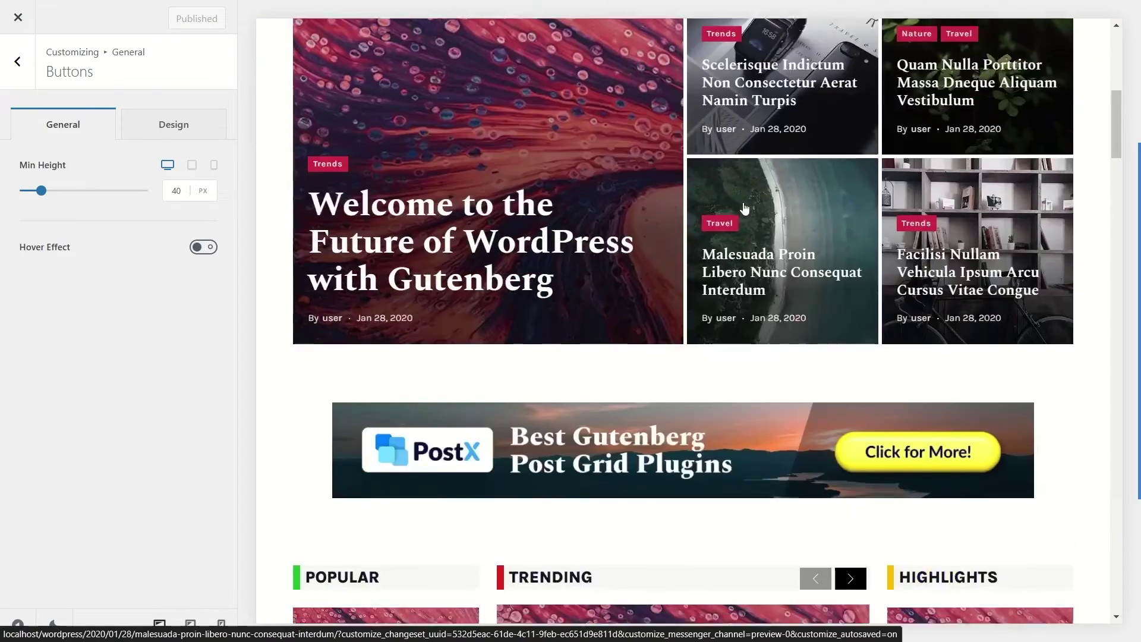
scroll(742, 207, down, 5)
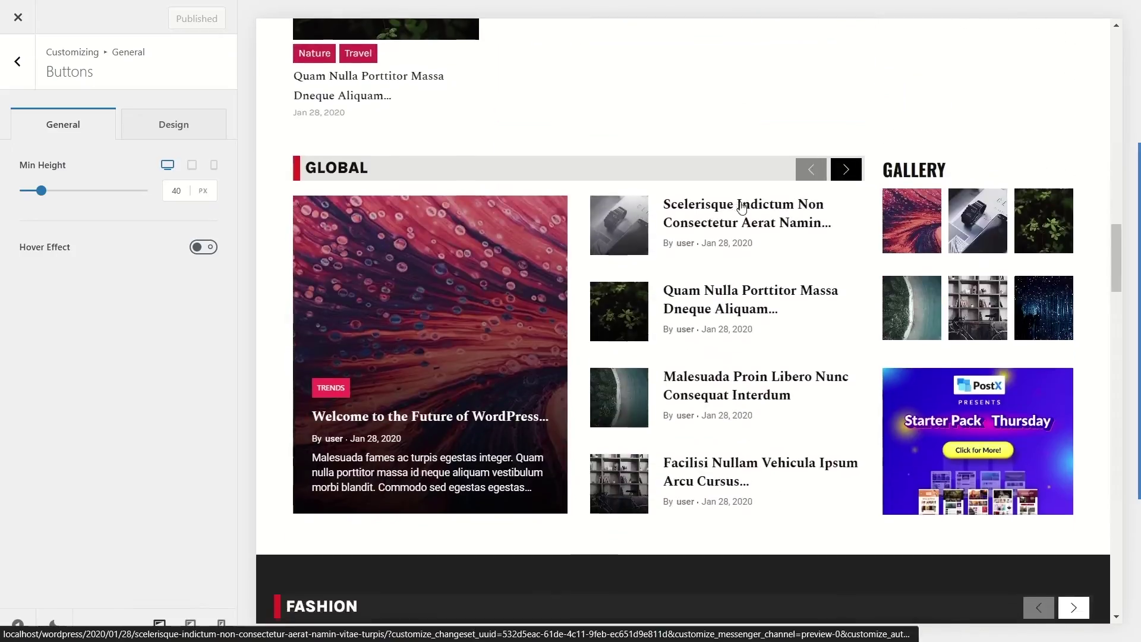
scroll(743, 208, up, 10)
scroll(744, 208, up, 7)
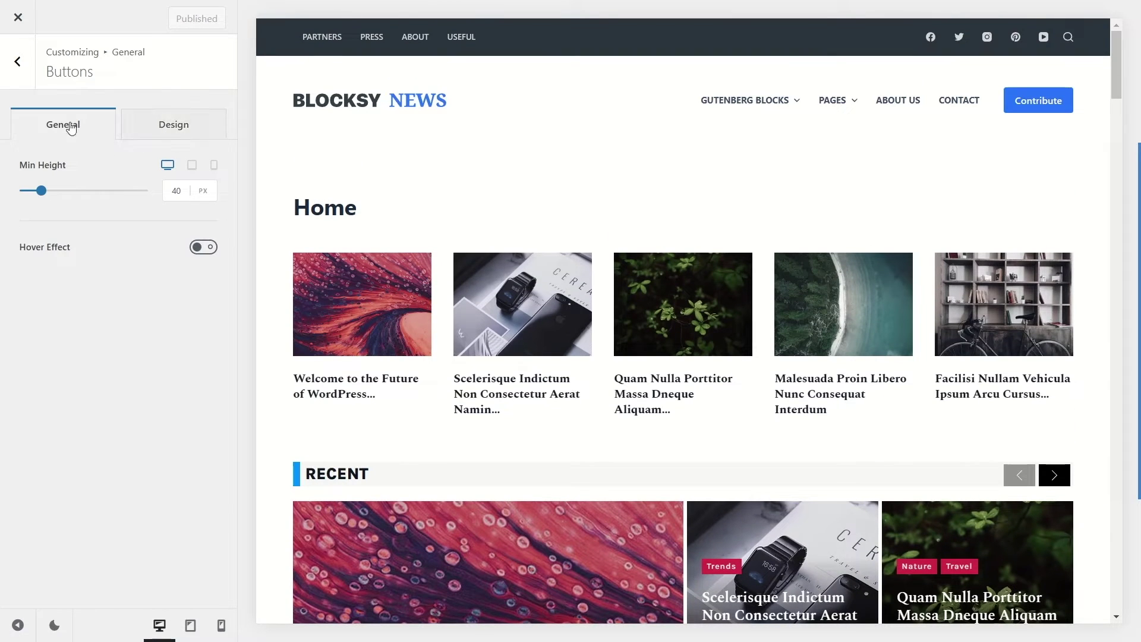
click(166, 127)
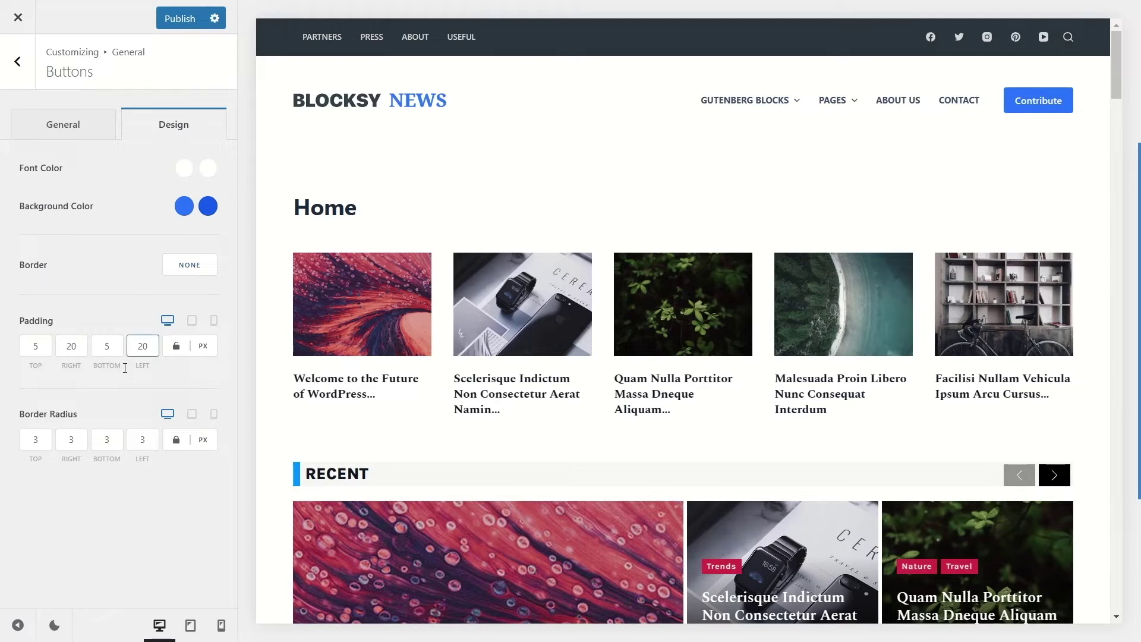
click(30, 61)
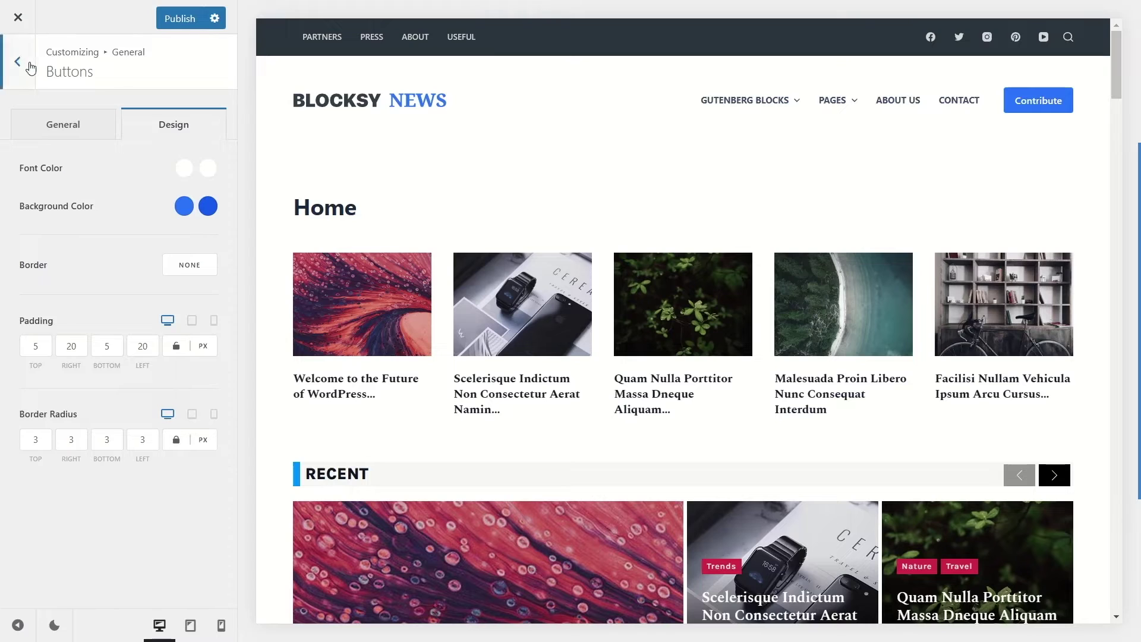
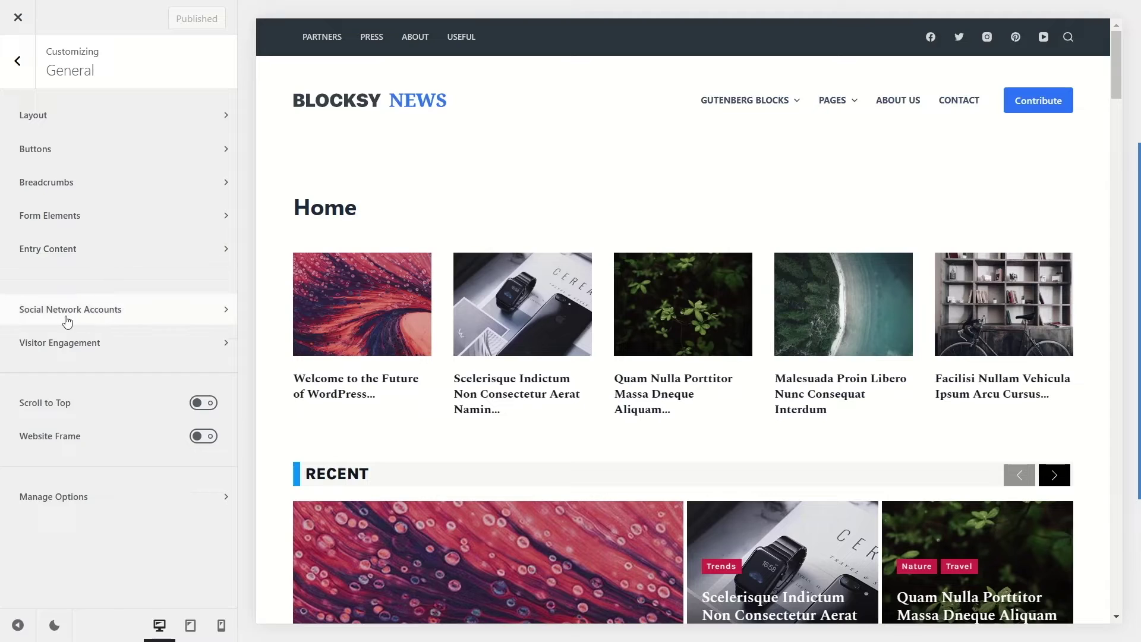
Step: Look through the Social Network Accounts fields and compare them with the social links in the site's top row
click(124, 319)
click(125, 314)
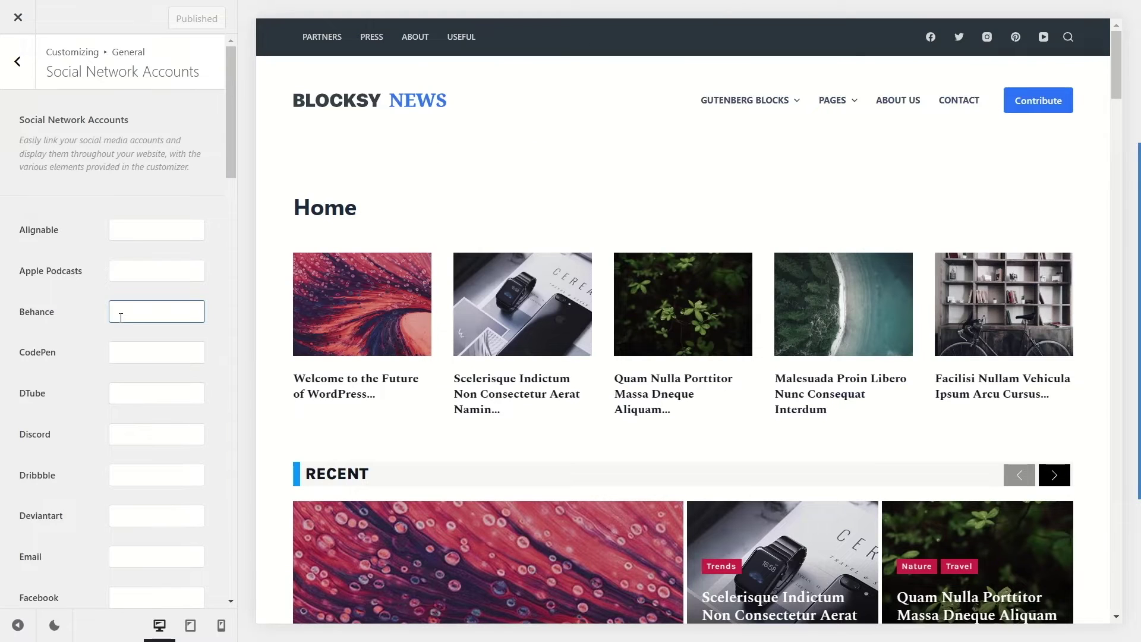
scroll(121, 318, down, 8)
scroll(119, 323, up, 6)
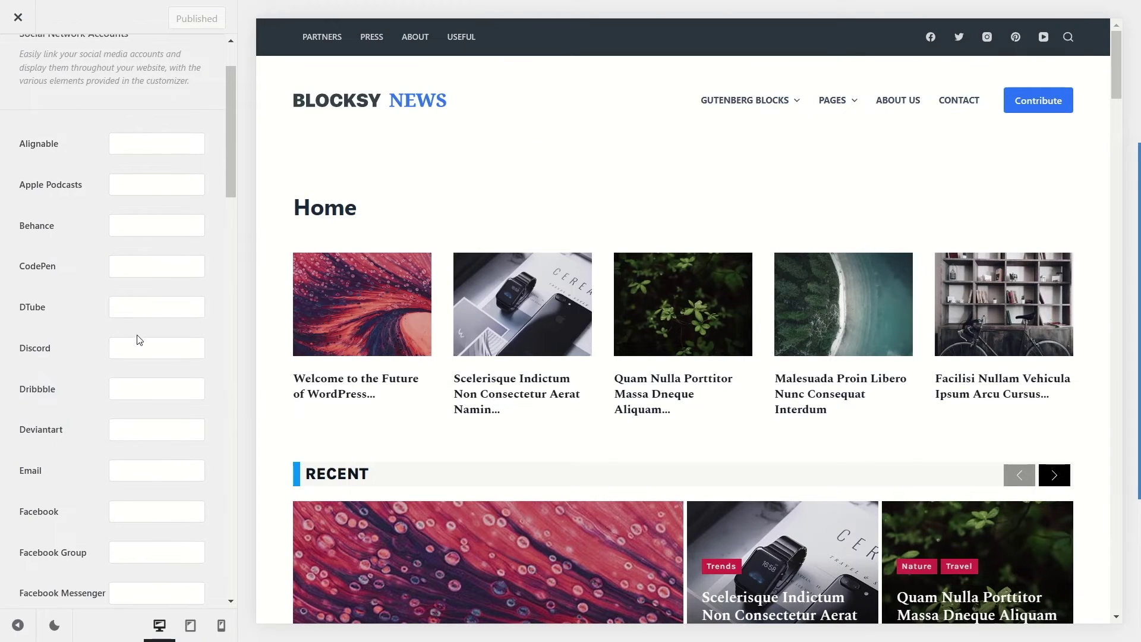
scroll(110, 383, down, 2)
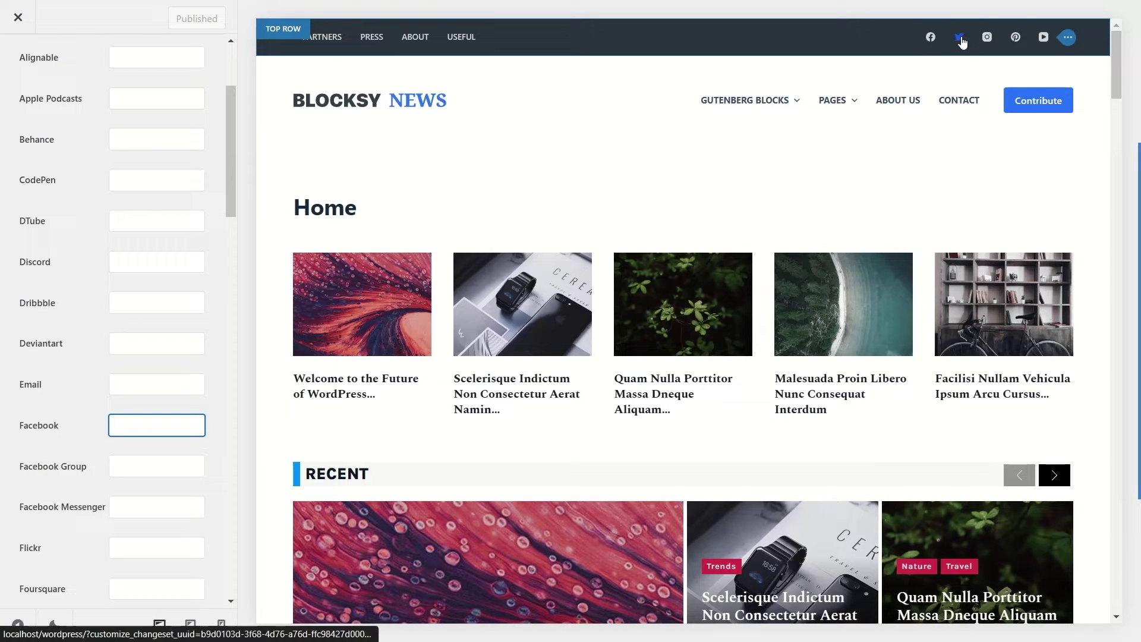
scroll(171, 291, down, 20)
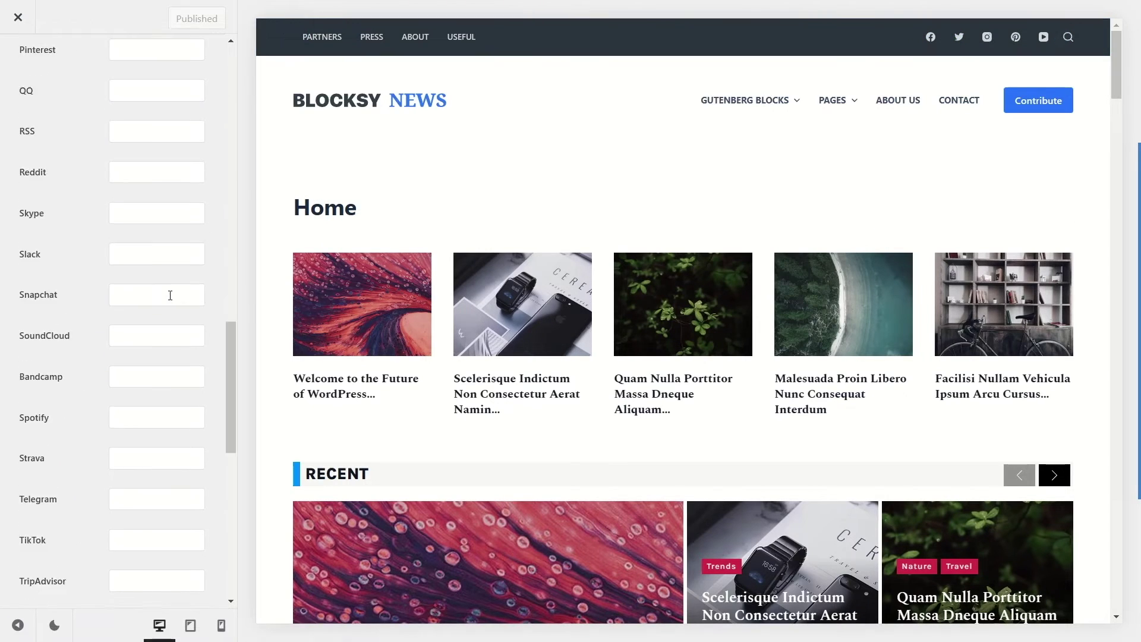
scroll(153, 470, up, 20)
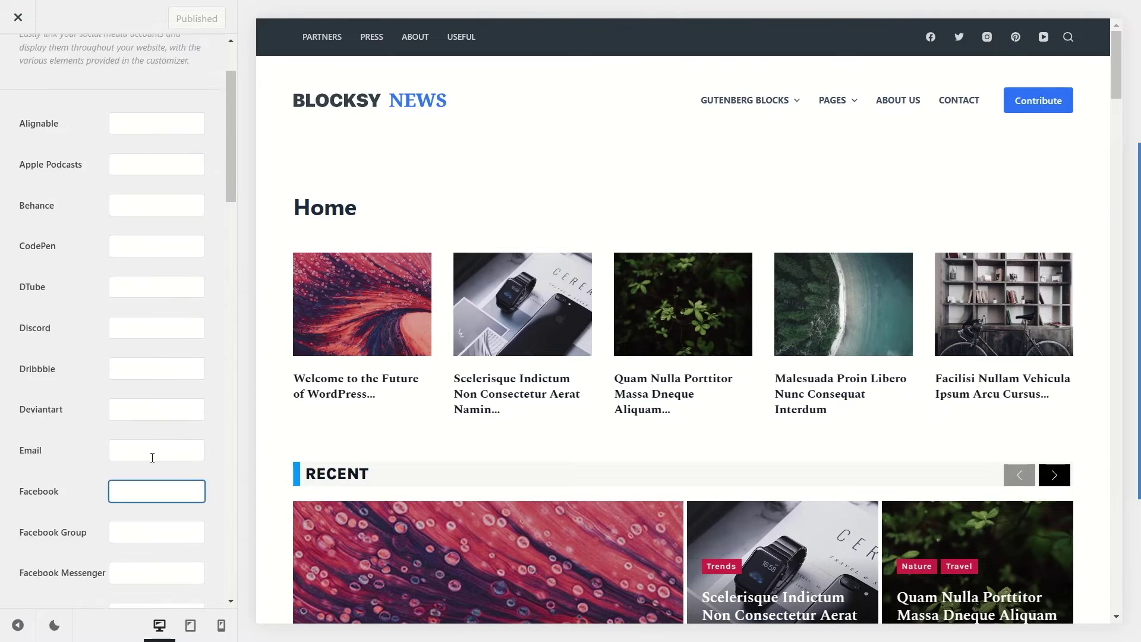
scroll(86, 340, down, 5)
scroll(87, 340, down, 5)
scroll(89, 298, up, 20)
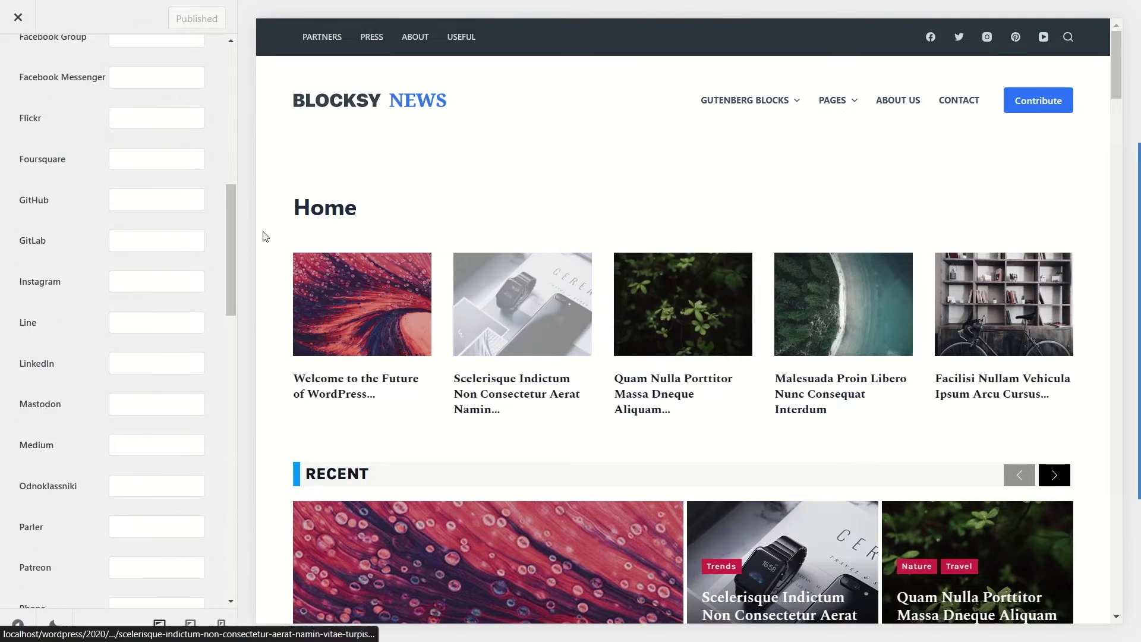
click(8, 80)
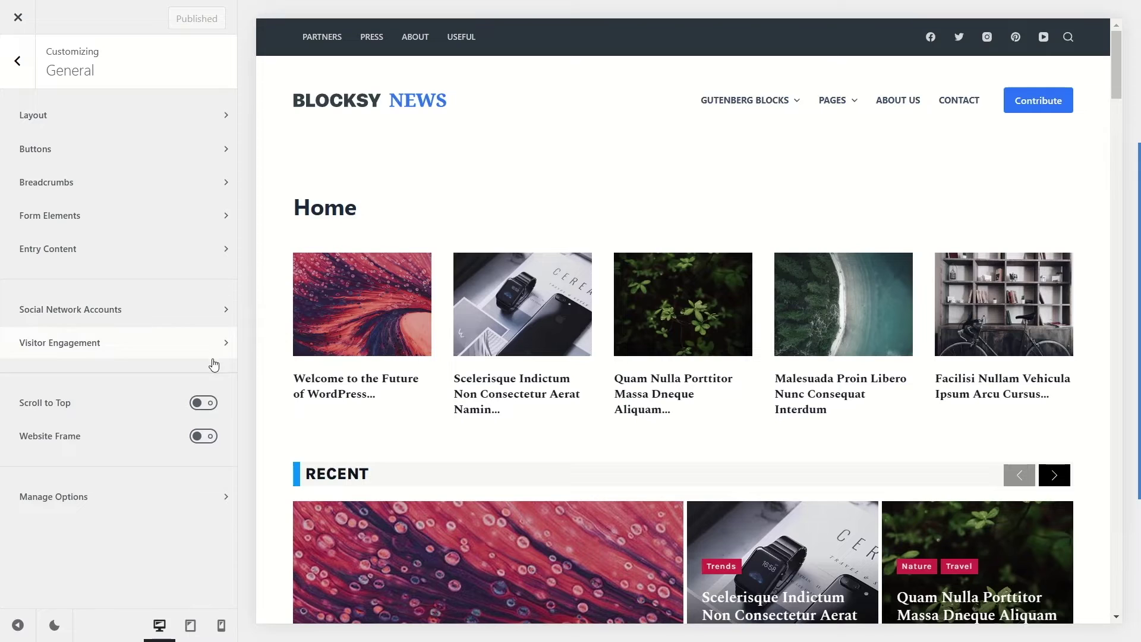
Step: Review the Visitor Engagement settings for Google Analytics, IP Anonymization, Schema.org Markup and OpenGraph Meta Data
click(109, 350)
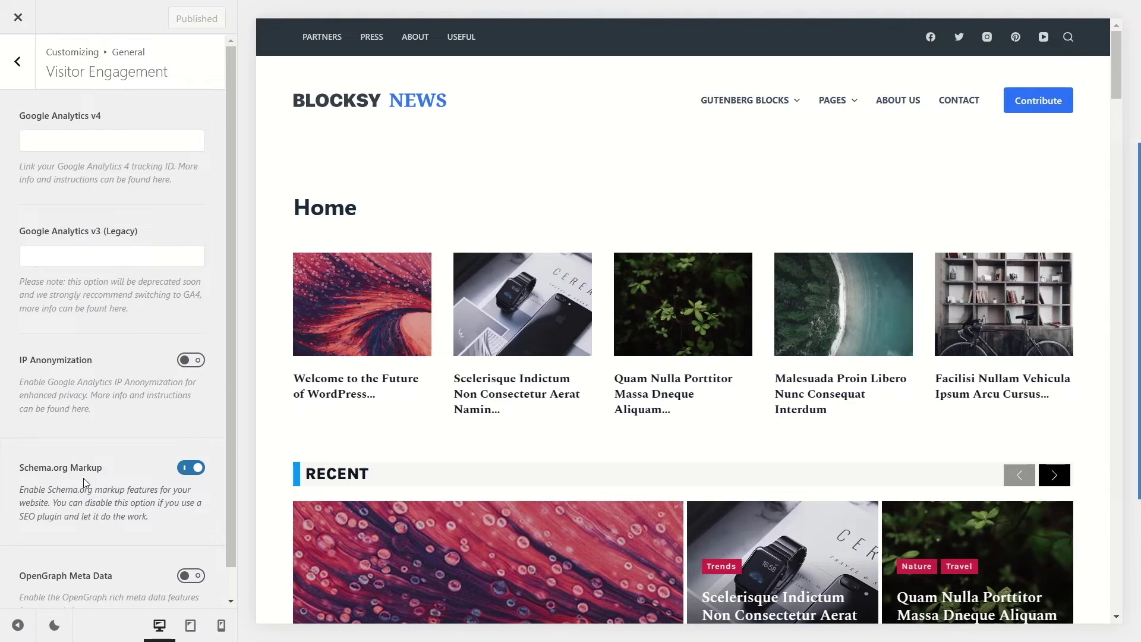
scroll(101, 472, down, 1)
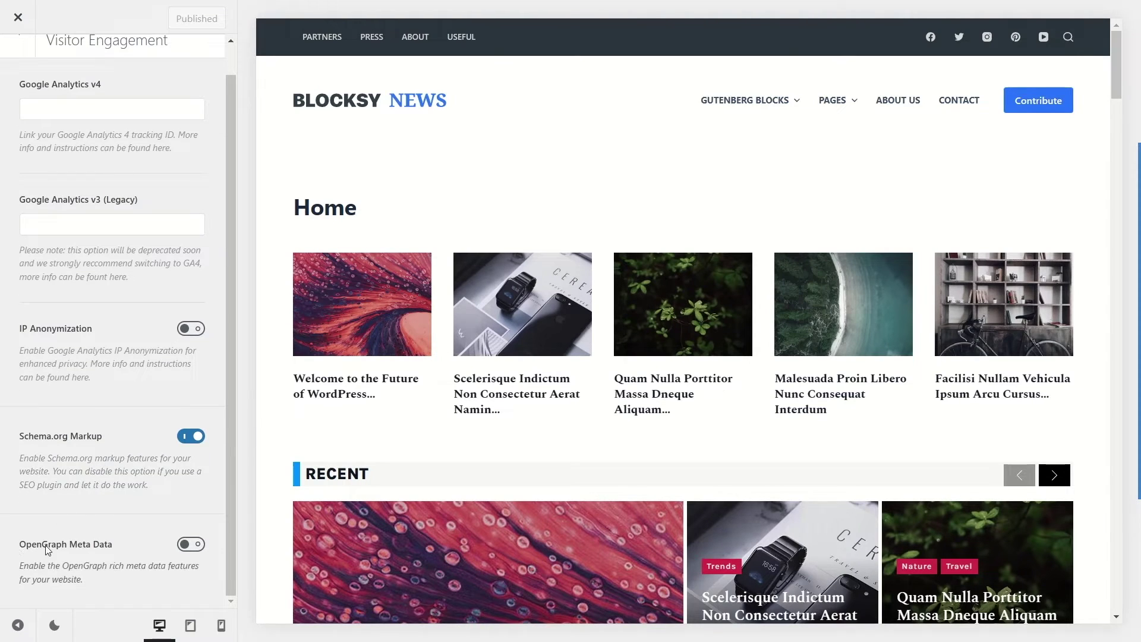
scroll(137, 546, up, 1)
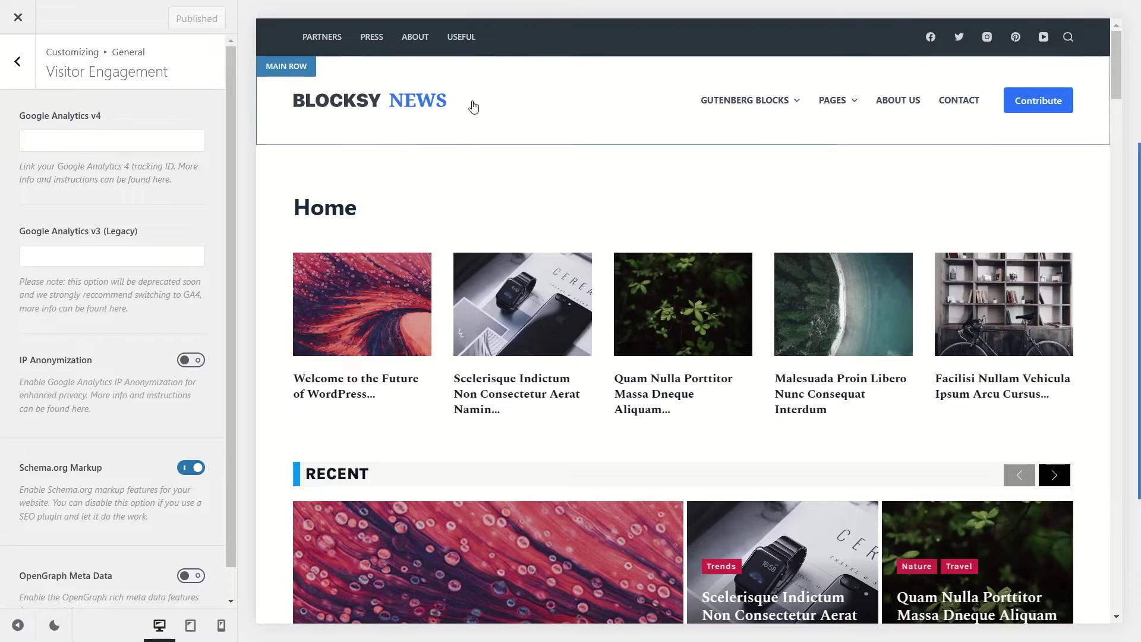
click(18, 61)
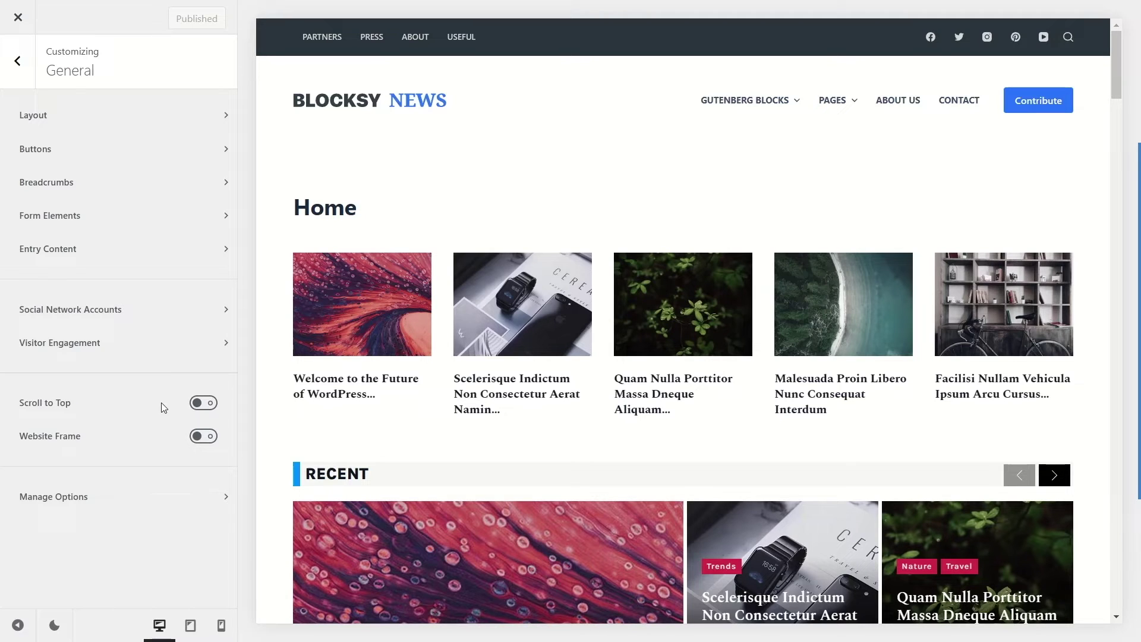
Step: Enable Scroll to Top and test its arrow on the previewed homepage
click(212, 406)
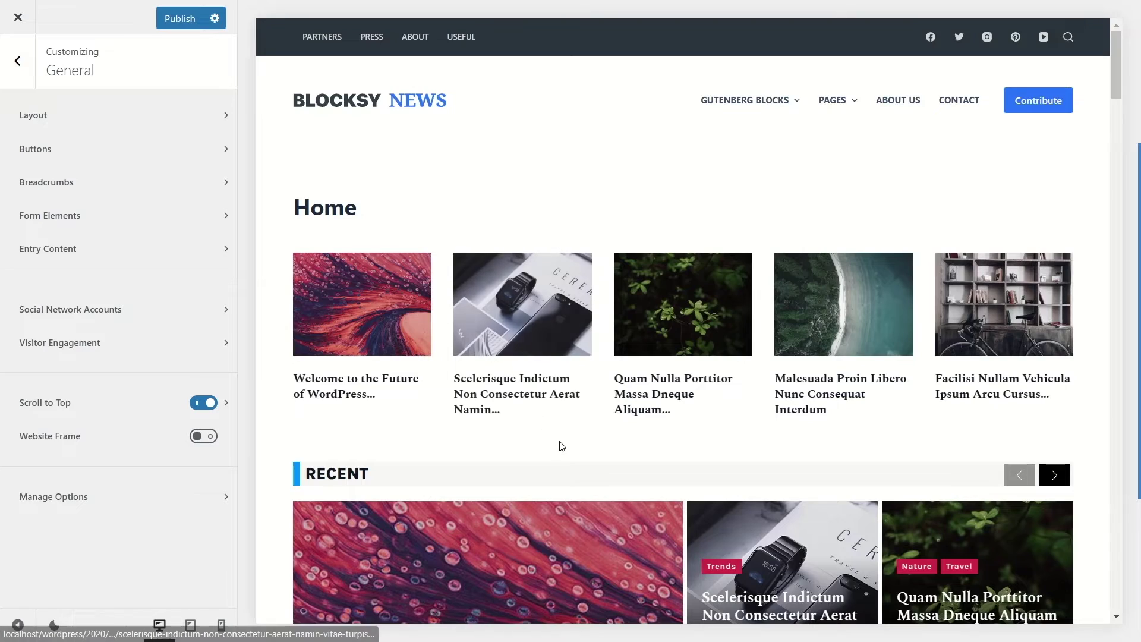
scroll(580, 377, down, 15)
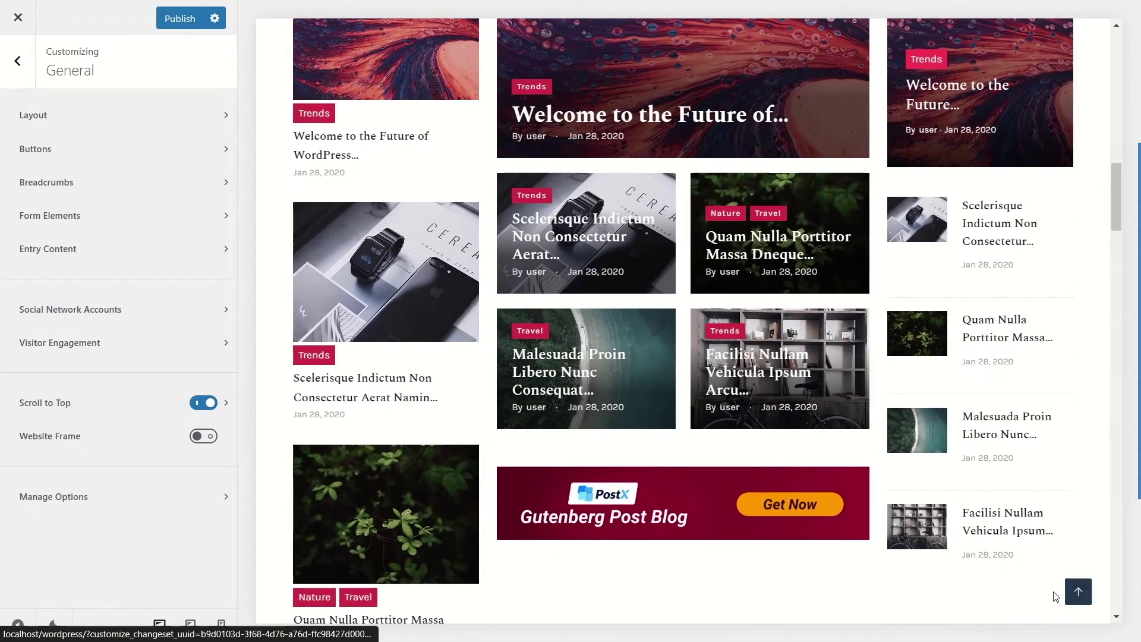
click(1063, 593)
scroll(1037, 565, down, 15)
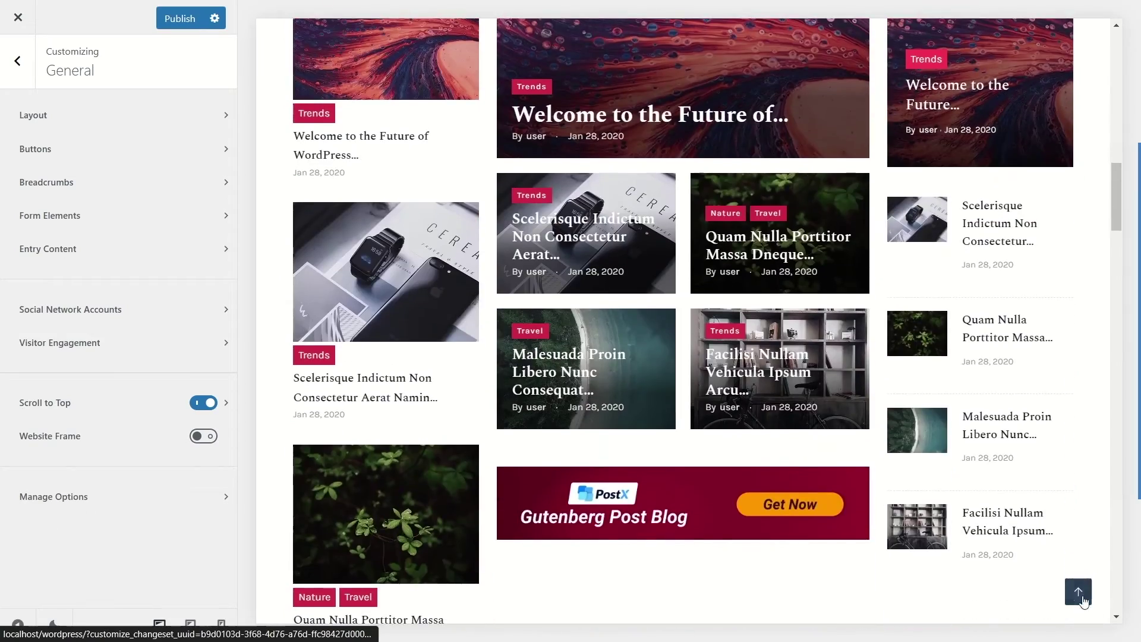
Step: Test the scroll-to-top button in the preview, and try the website frame around the page before turning it off again
click(1077, 591)
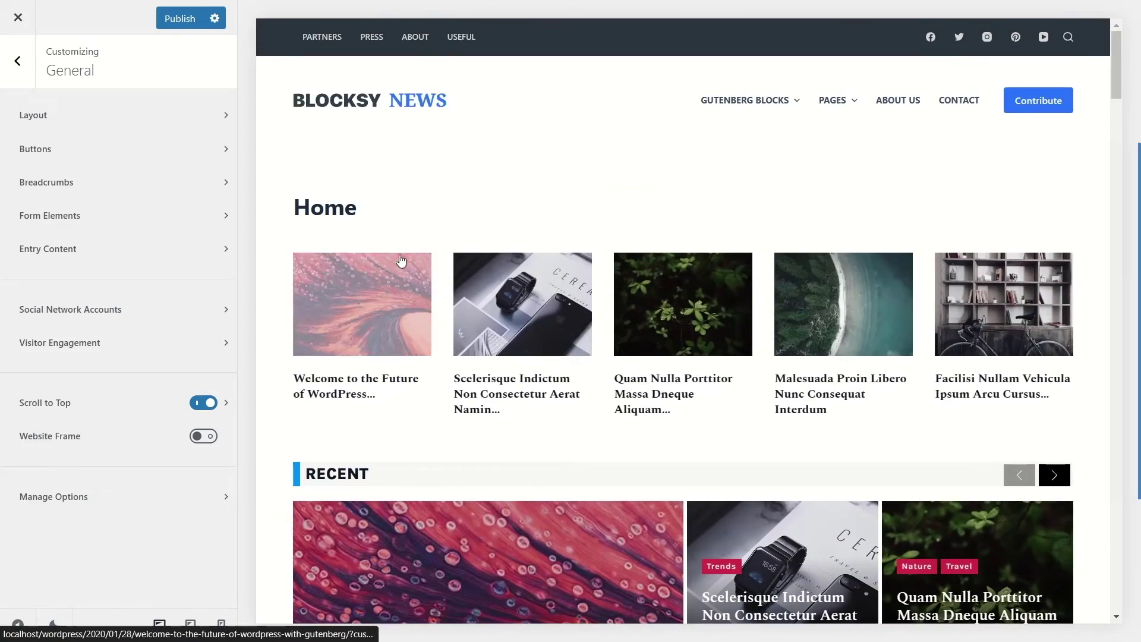
click(209, 438)
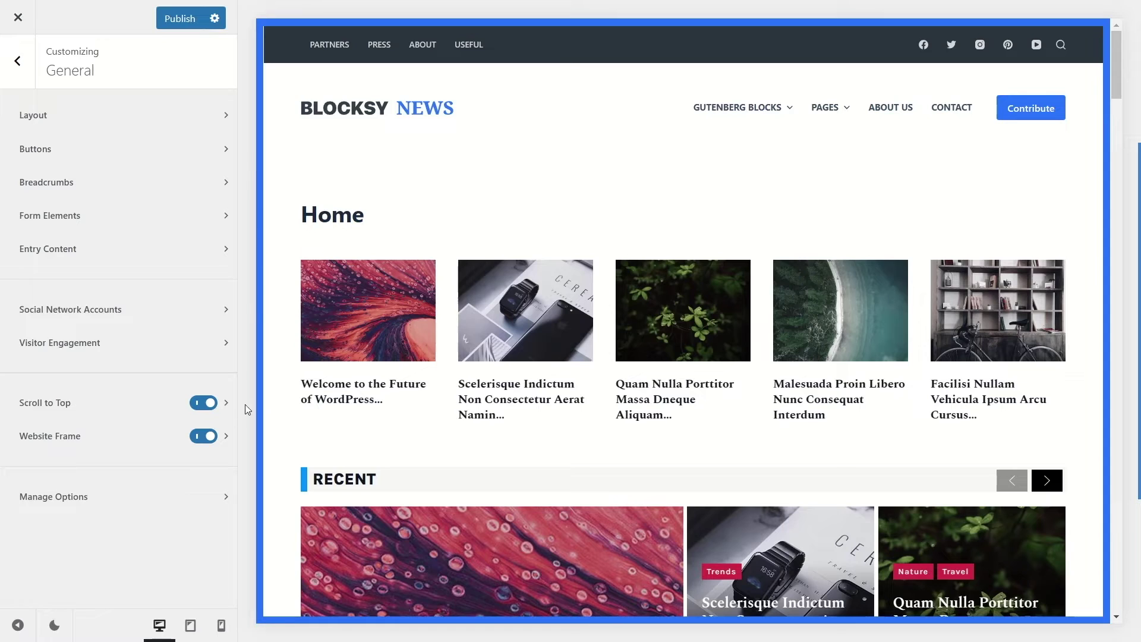
click(201, 438)
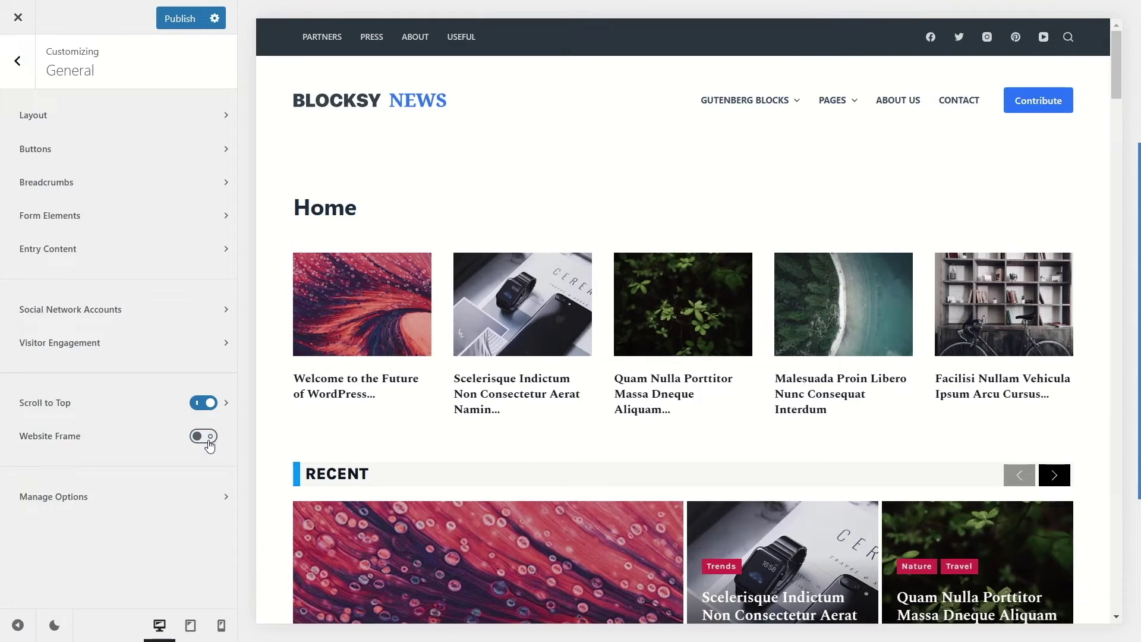
Step: Publish the General settings and open the post "Welcome to the Future of WordPress with Gutenberg" in the preview
click(185, 20)
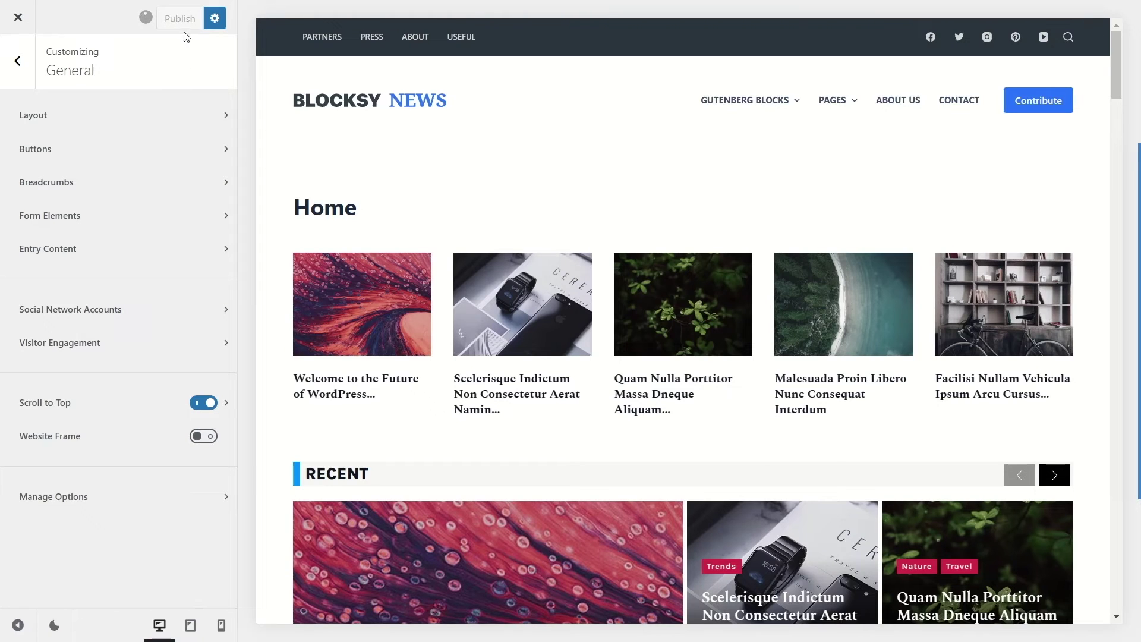
click(17, 61)
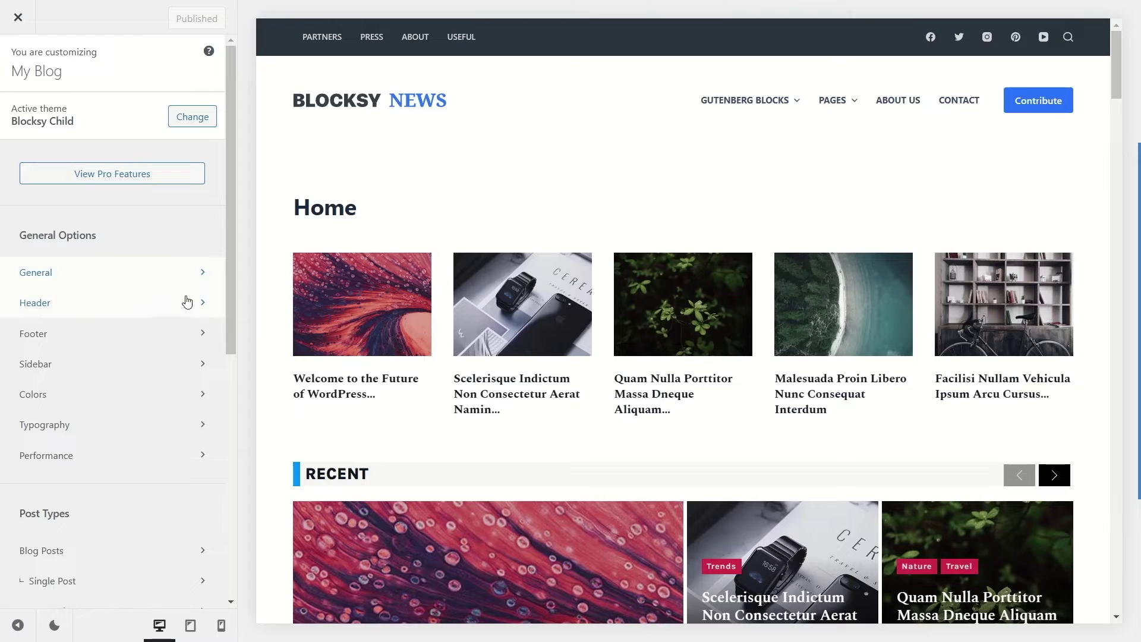
scroll(182, 303, down, 3)
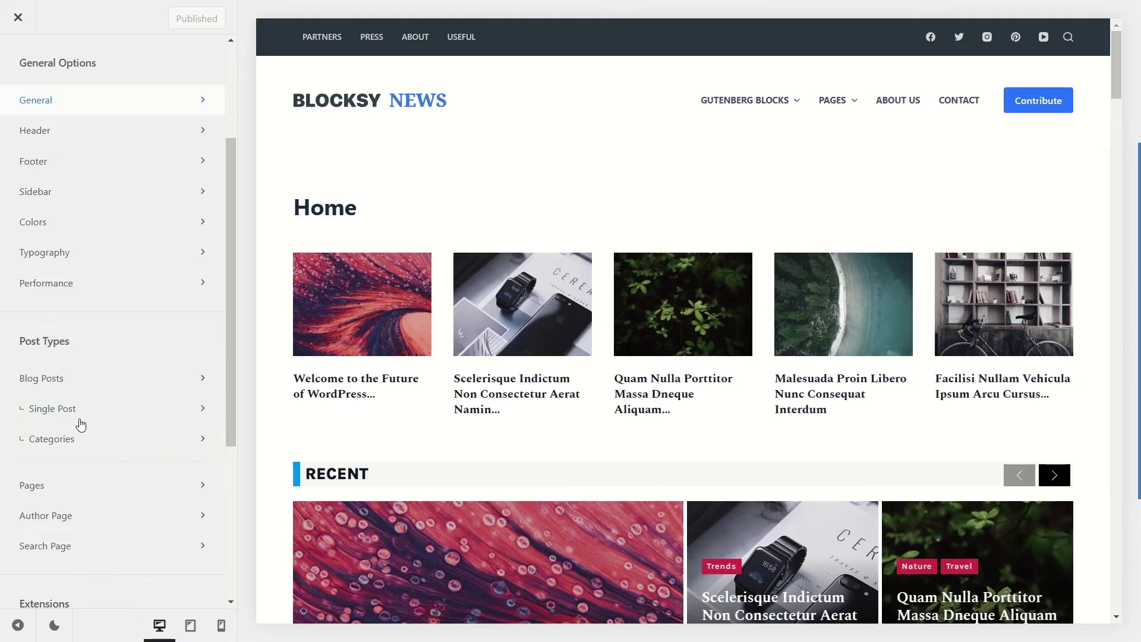
scroll(357, 340, down, 4)
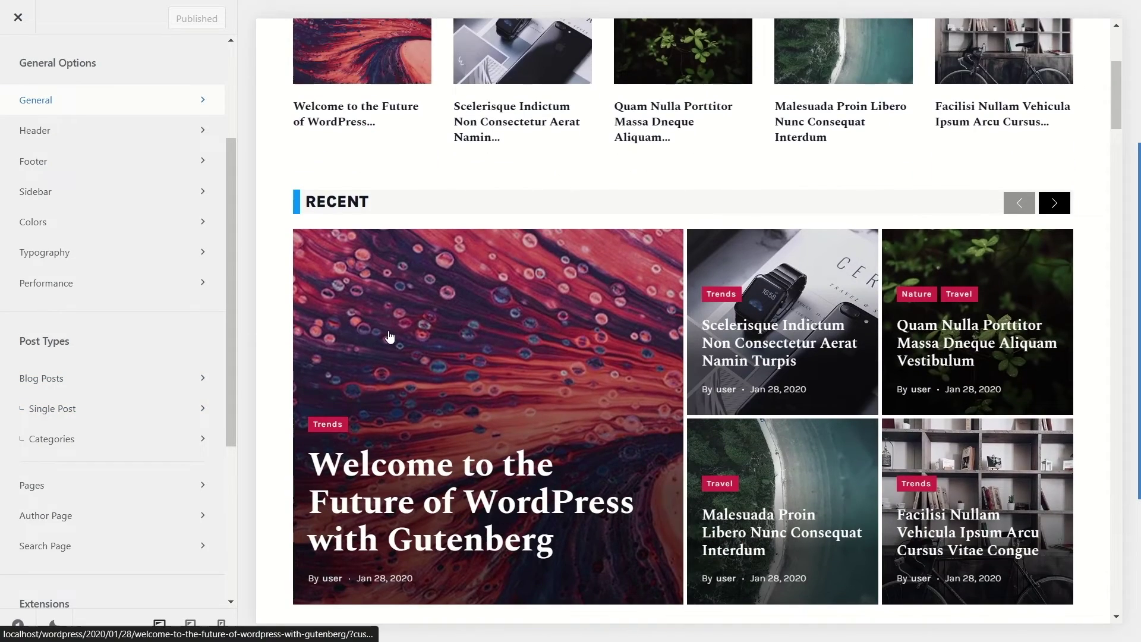
click(388, 332)
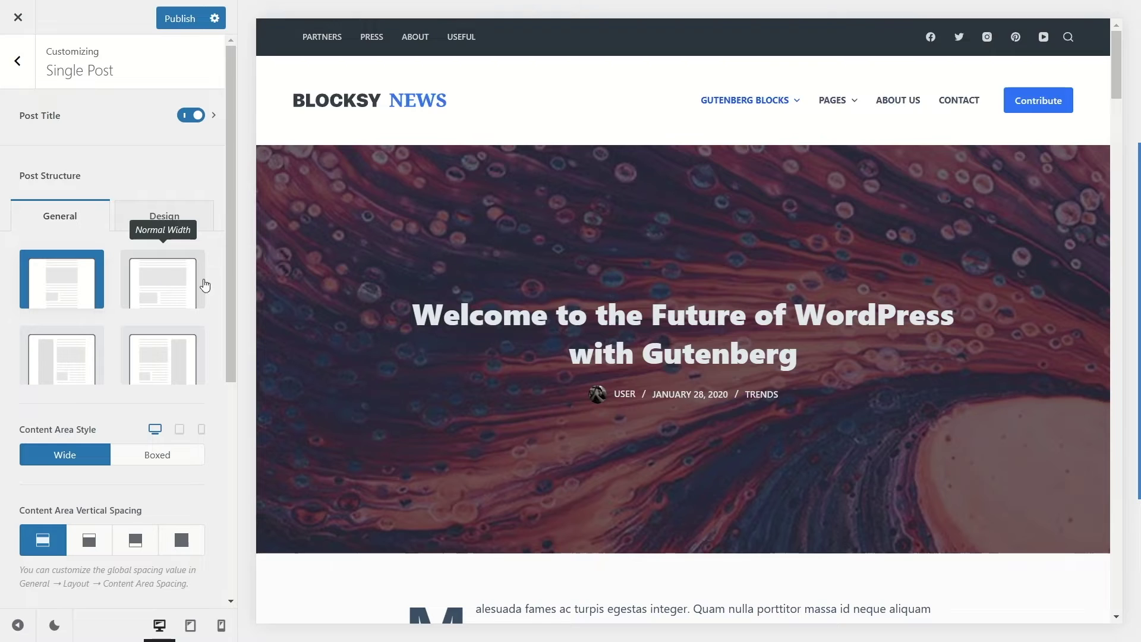
Step: Try the Normal Width structure for single posts
scroll(430, 297, down, 5)
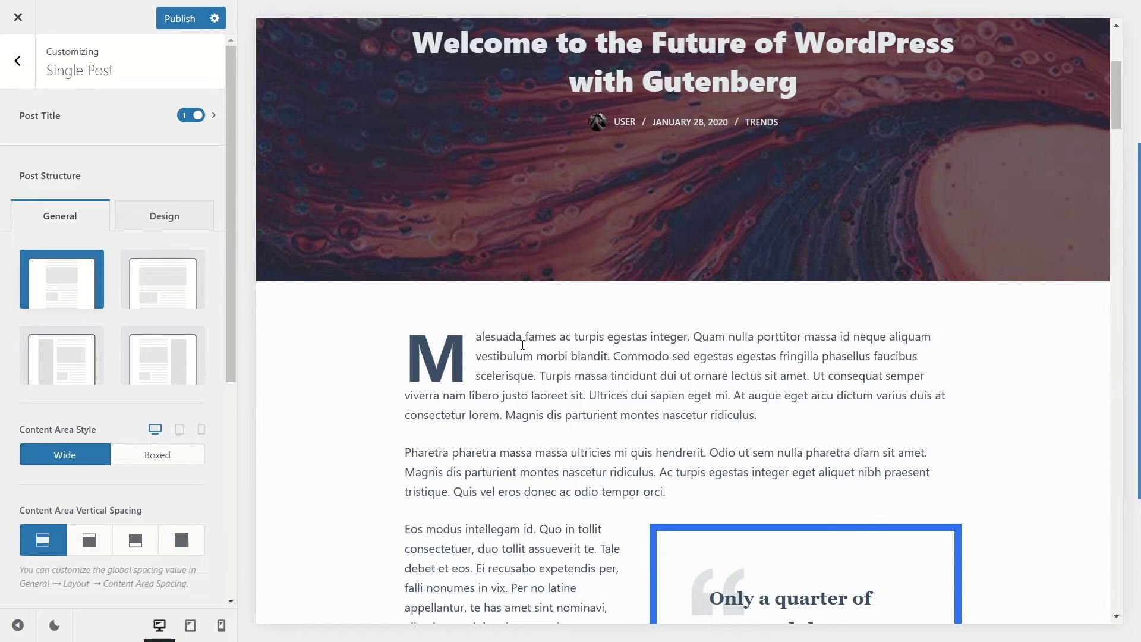
click(172, 293)
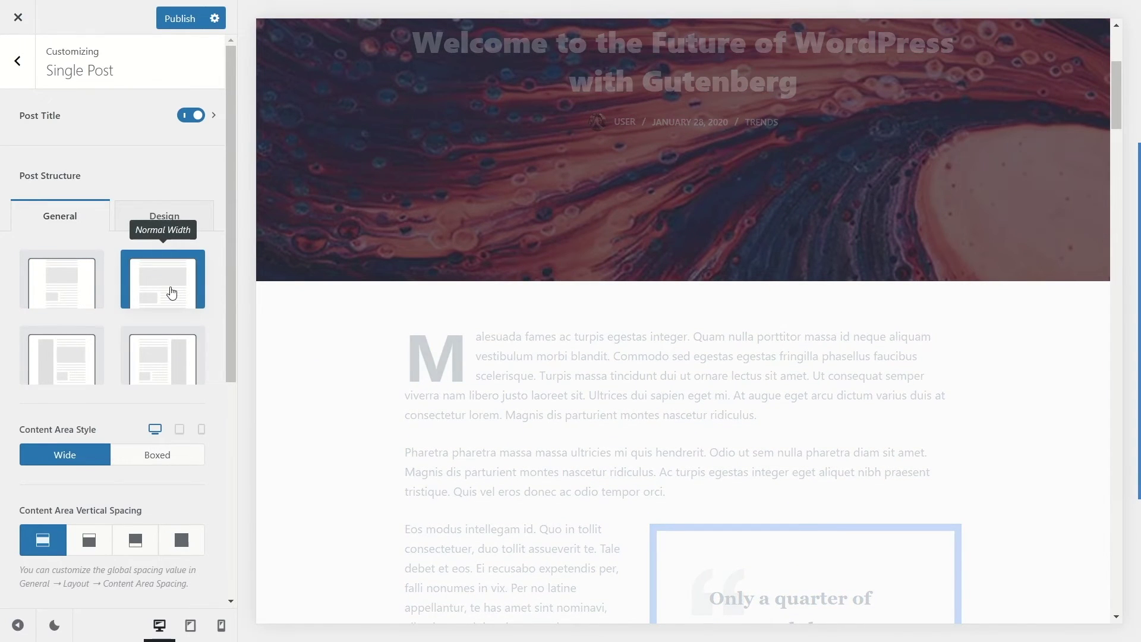
scroll(849, 343, down, 3)
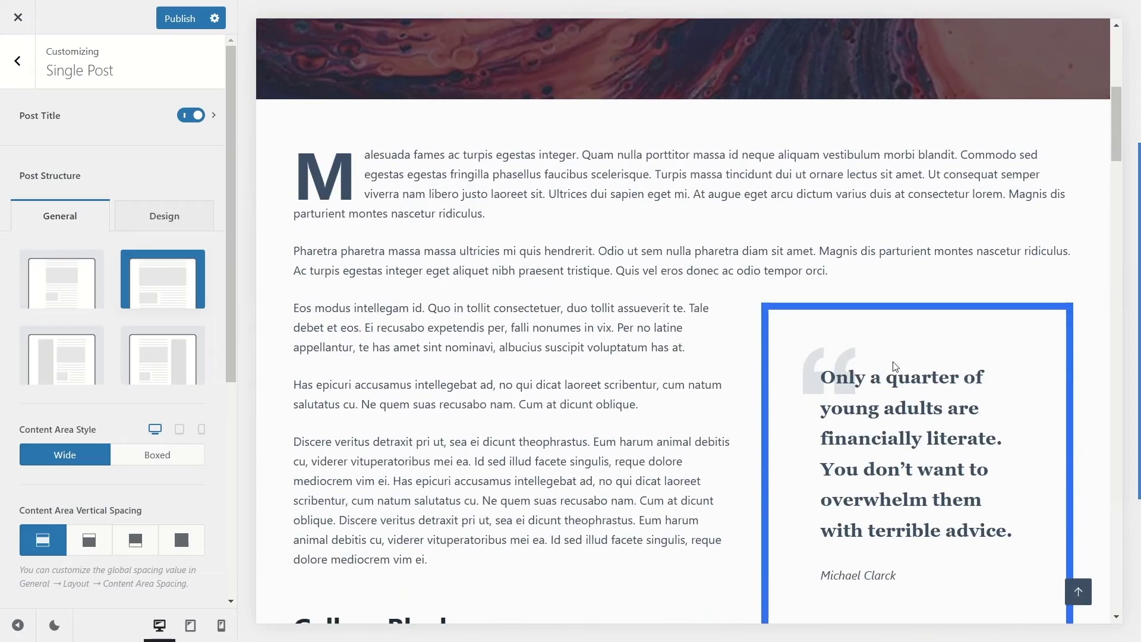
Step: Examine how the post's content blocks, from the quote to the aligned images, look in the Normal Width layout
scroll(624, 329, down, 10)
scroll(625, 329, up, 18)
scroll(520, 318, down, 15)
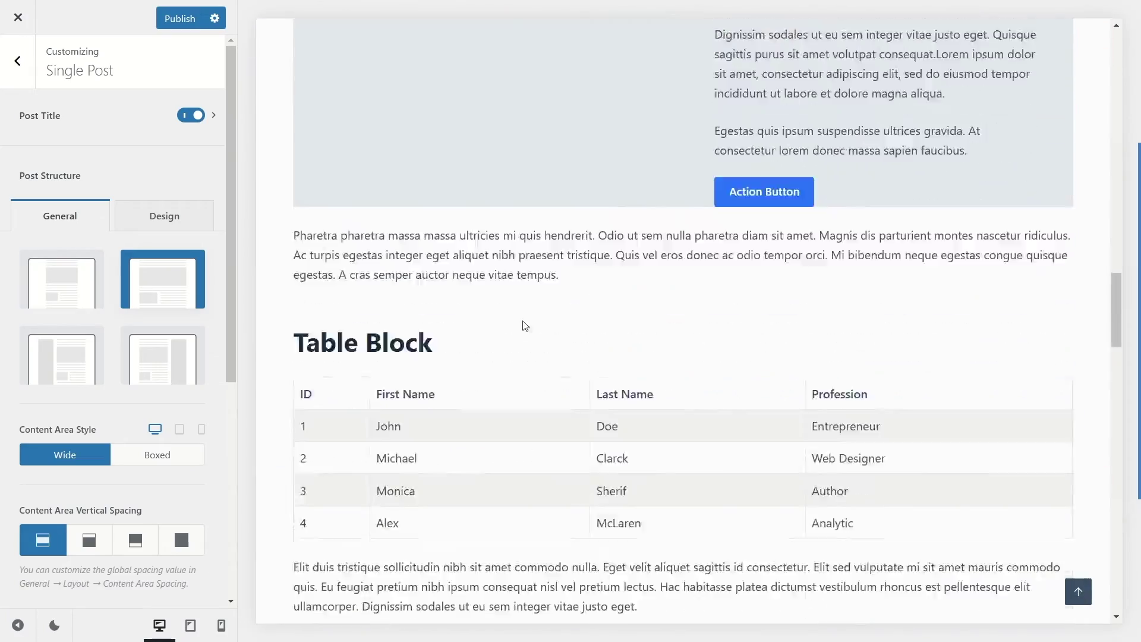
scroll(525, 326, down, 13)
scroll(523, 320, up, 4)
scroll(496, 296, down, 6)
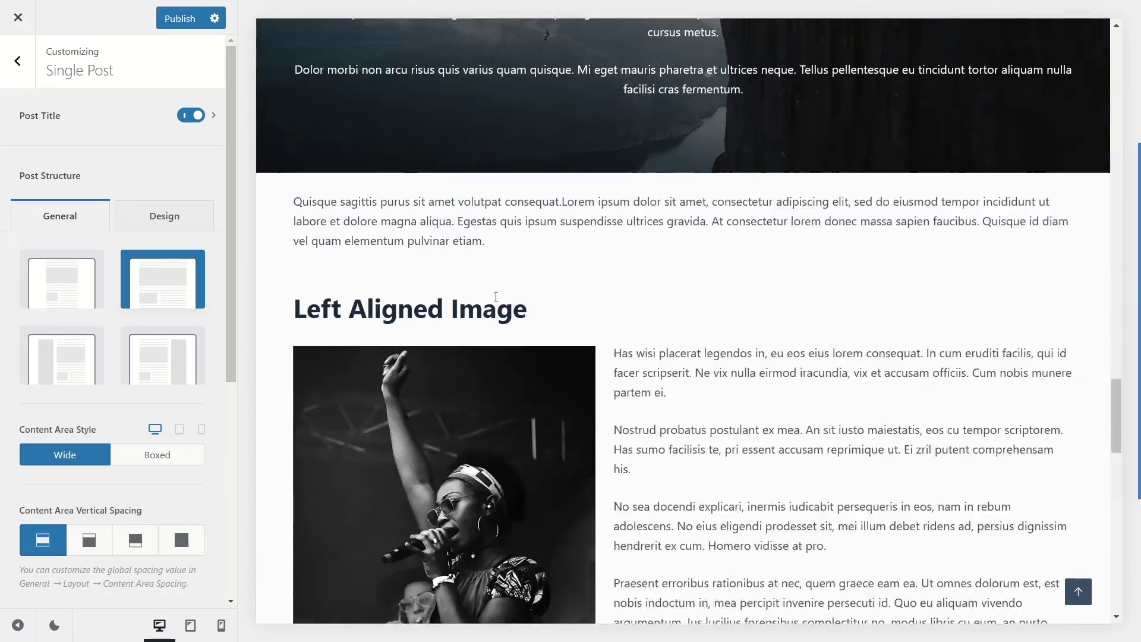
scroll(495, 297, down, 15)
scroll(494, 295, up, 18)
scroll(496, 300, up, 15)
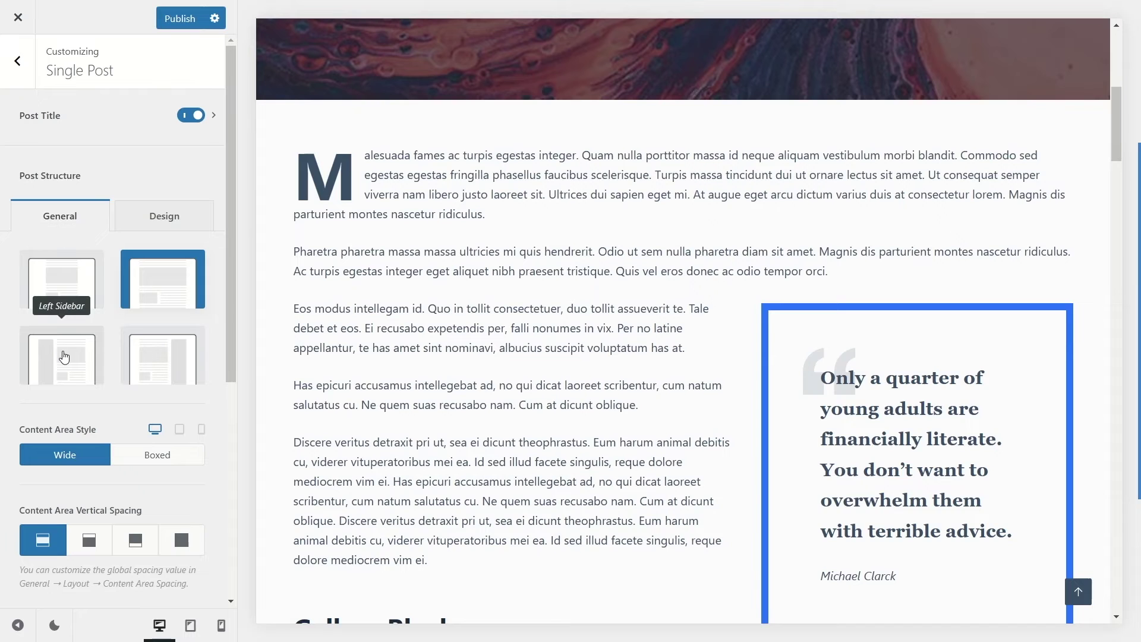
Step: Try the Left Sidebar structure for single posts, settle on Right Sidebar, and check it in the post preview
click(66, 357)
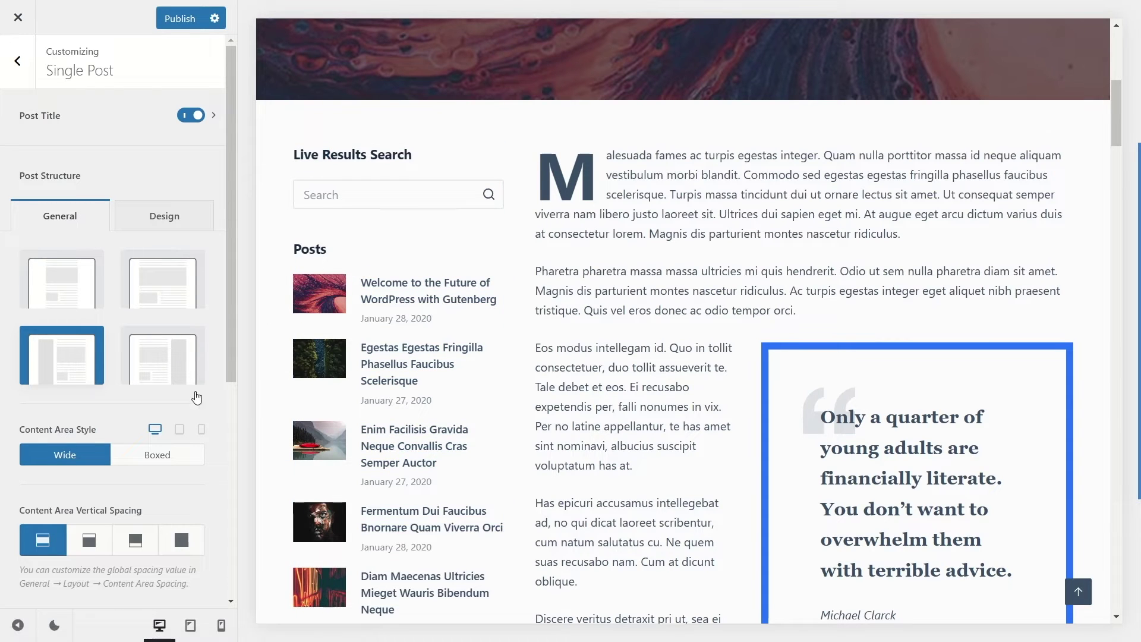
click(169, 362)
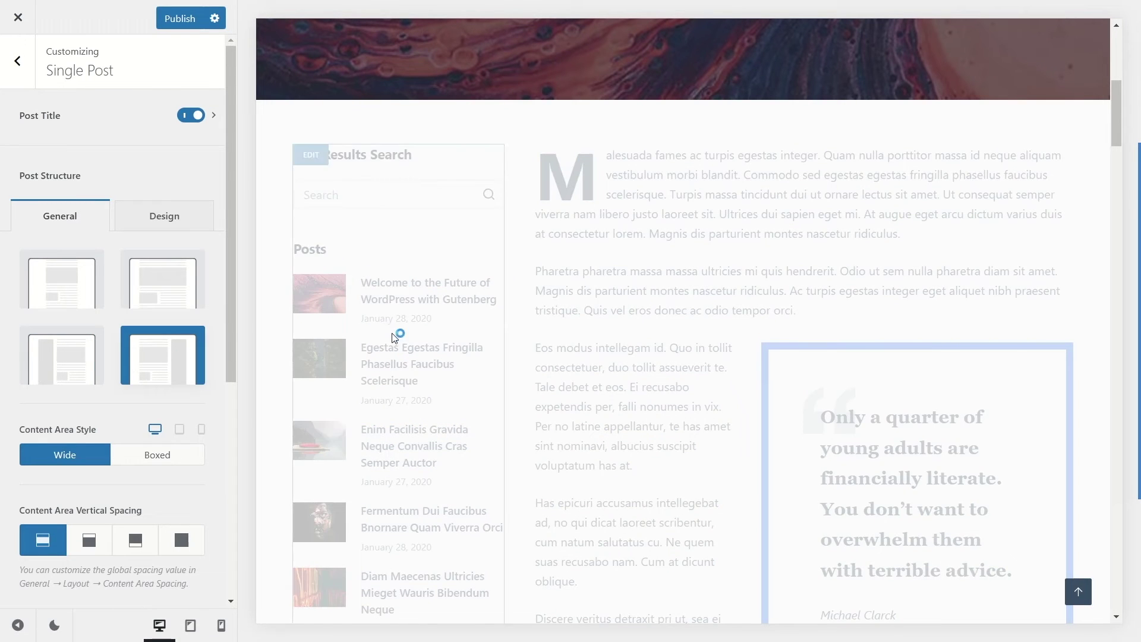
scroll(932, 283, down, 15)
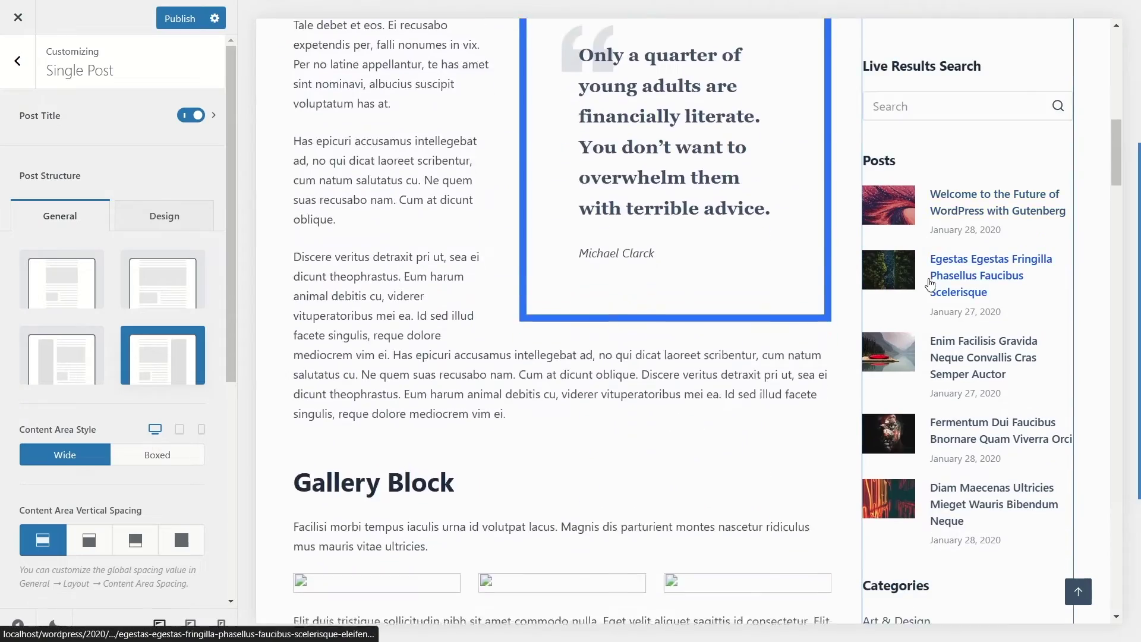
scroll(938, 218, up, 15)
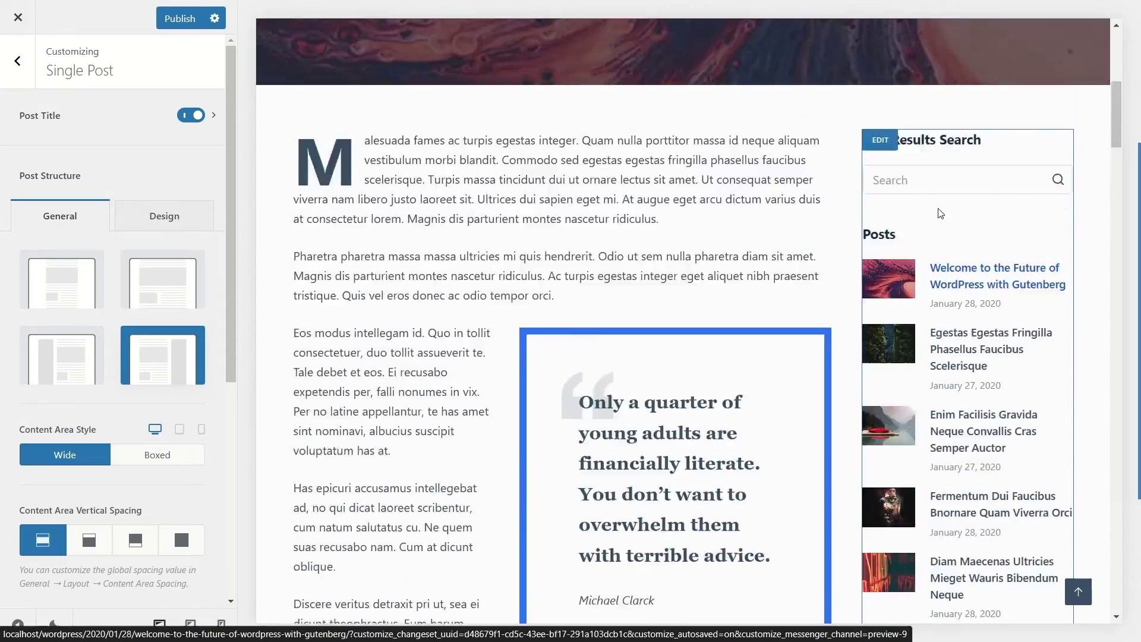
scroll(922, 236, down, 5)
scroll(922, 236, down, 2)
scroll(904, 261, up, 10)
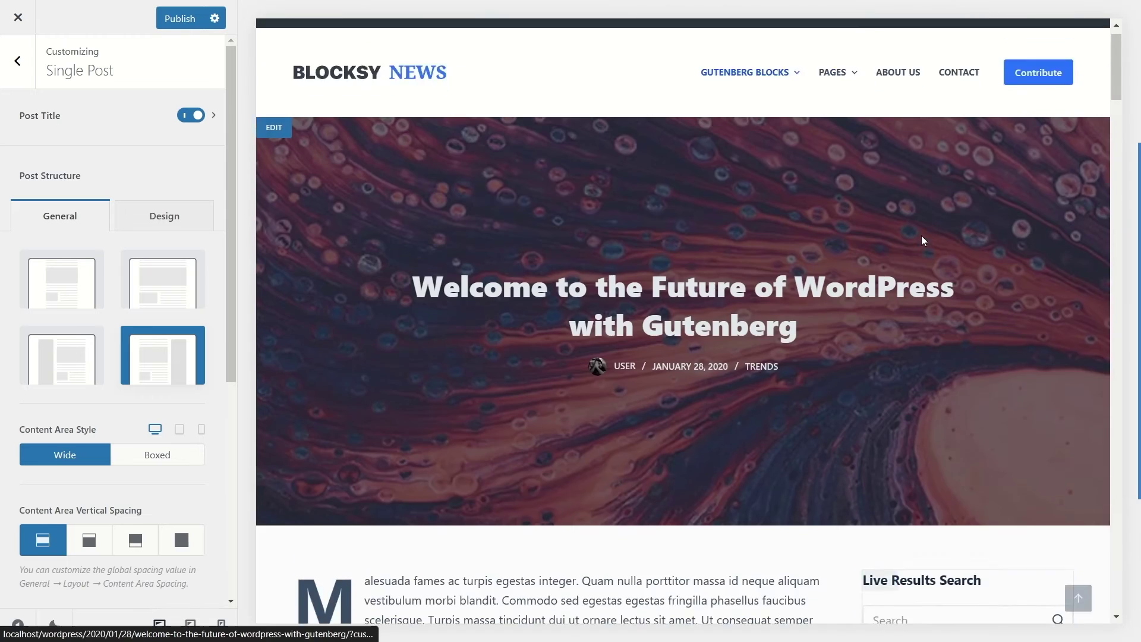
scroll(883, 290, down, 6)
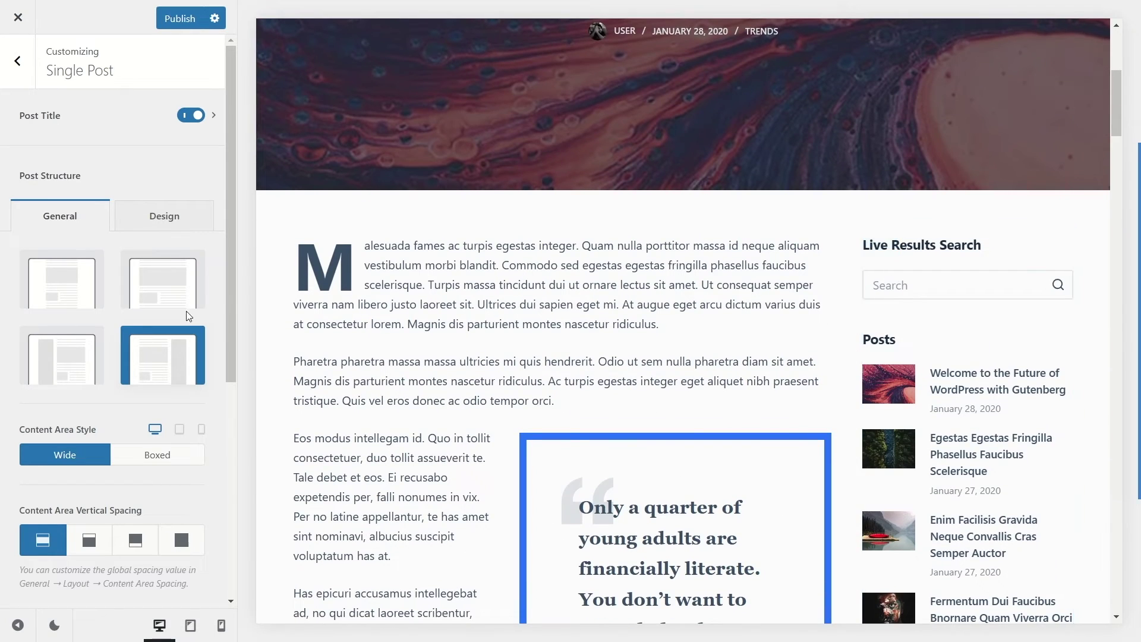
Step: Try other content area vertical spacing options for single posts, such as Only Top, and restore Top & Bottom
scroll(406, 308, up, 7)
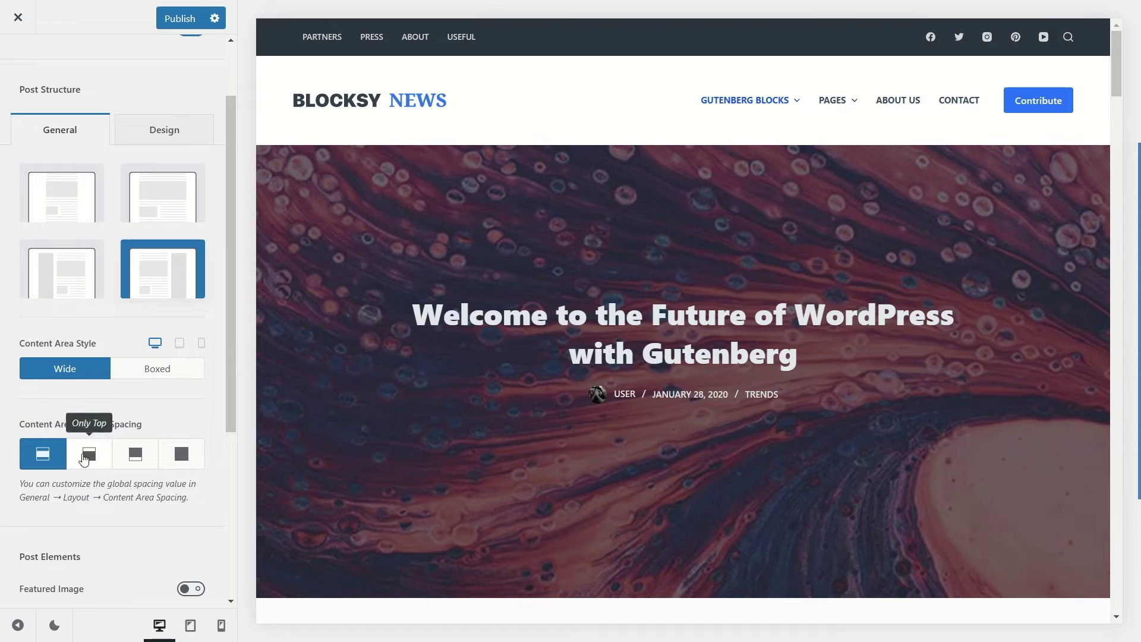
click(71, 460)
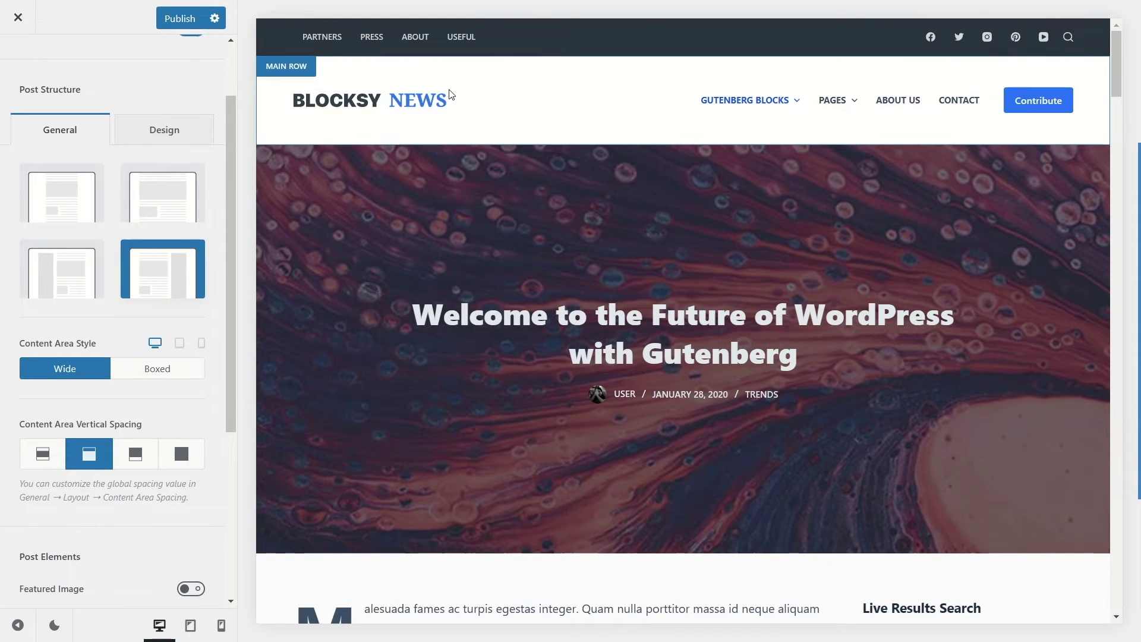
click(42, 463)
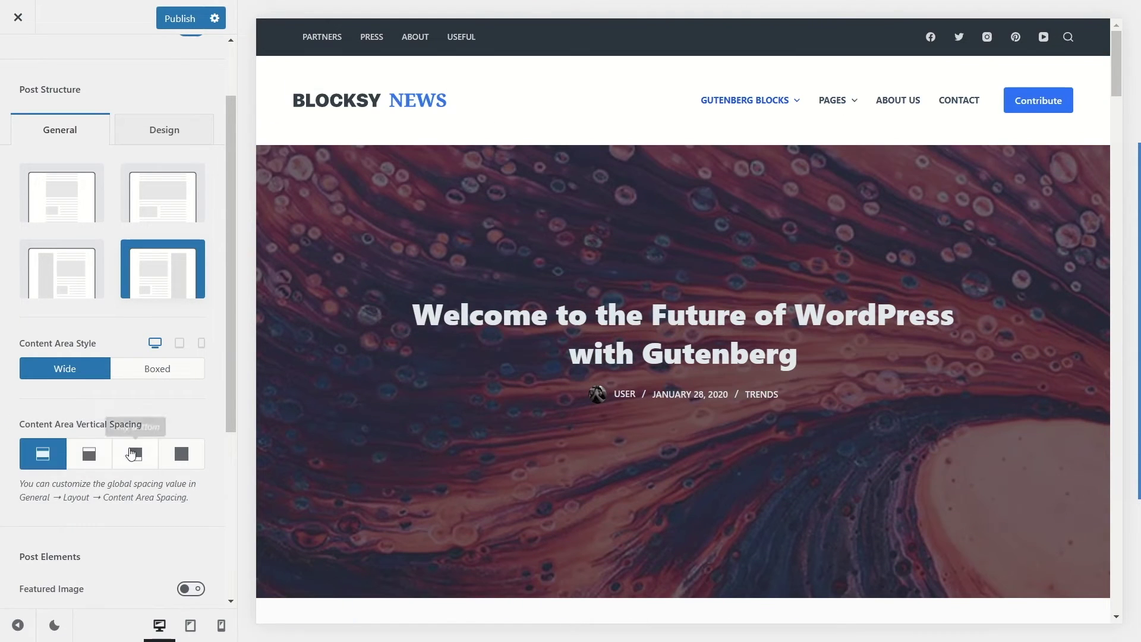
click(135, 454)
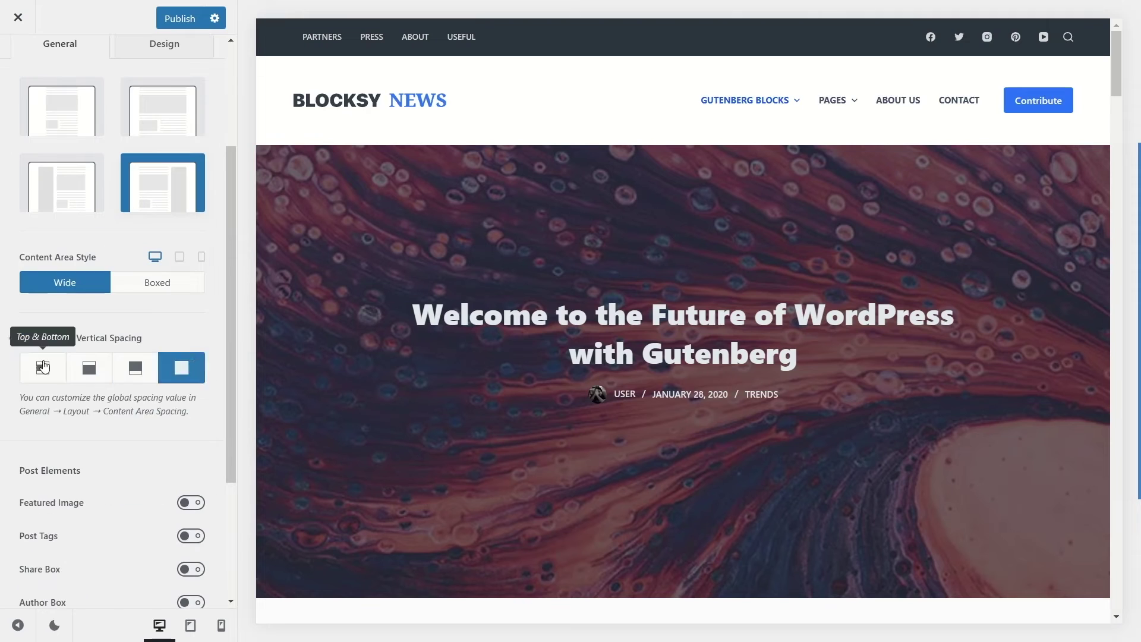
click(43, 367)
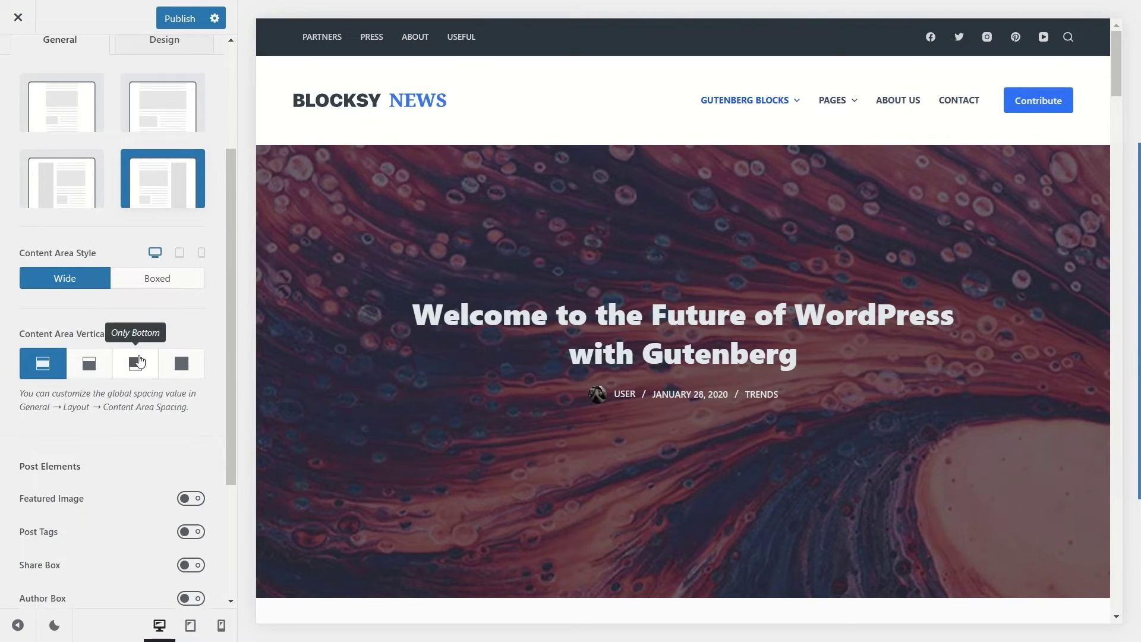
Step: Try showing the featured image within the post content, and turn it off again
scroll(32, 385, down, 3)
click(197, 332)
scroll(380, 336, down, 10)
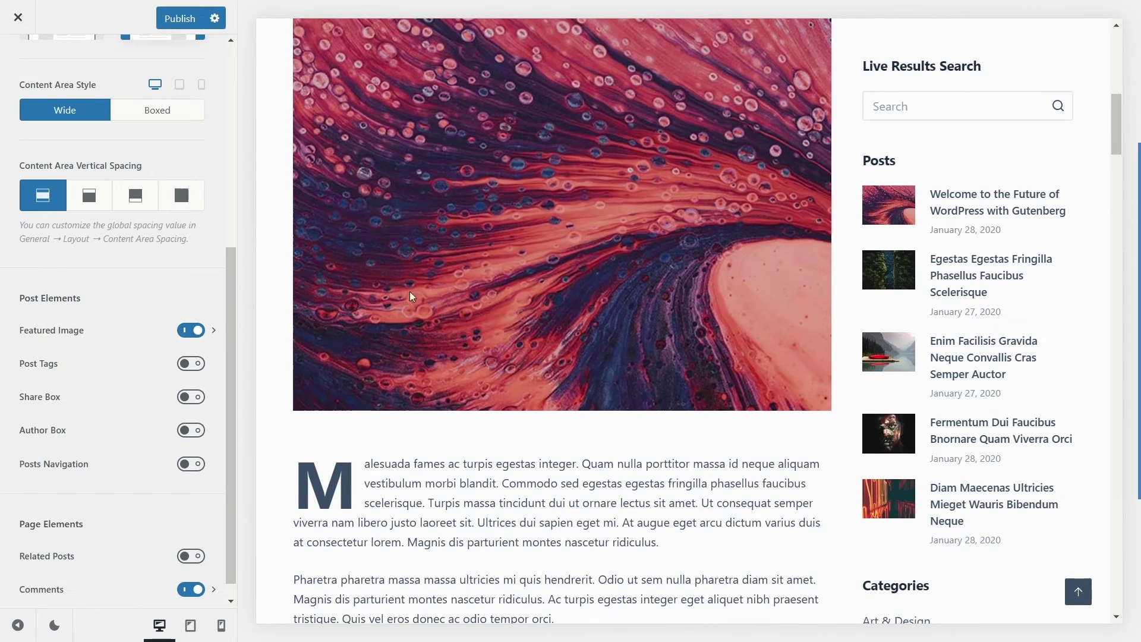
click(191, 330)
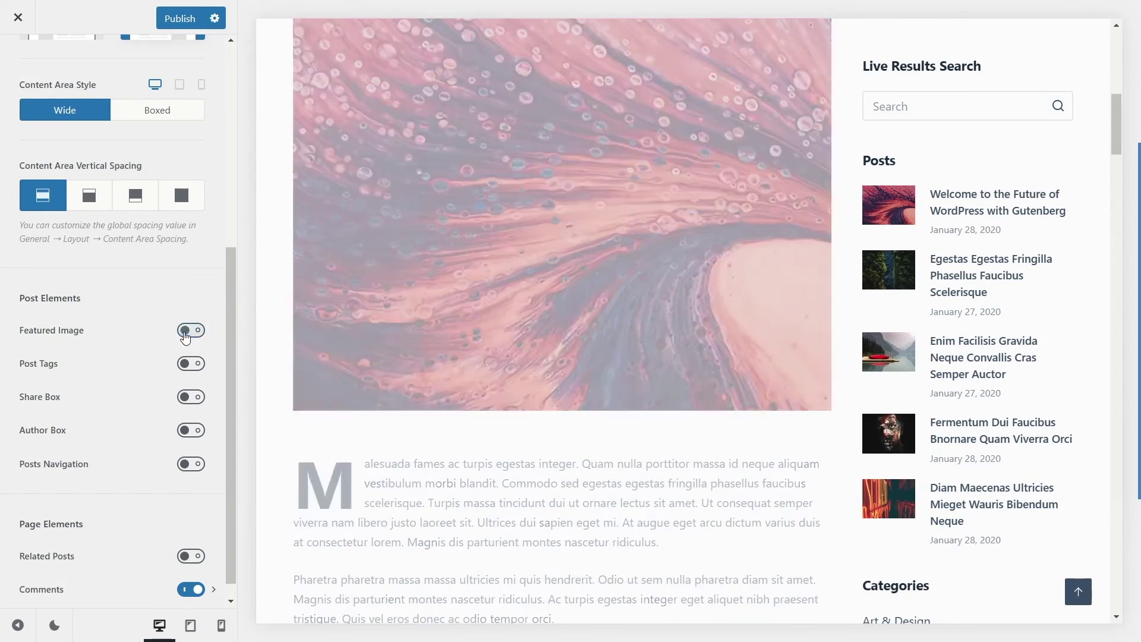
scroll(416, 345, up, 10)
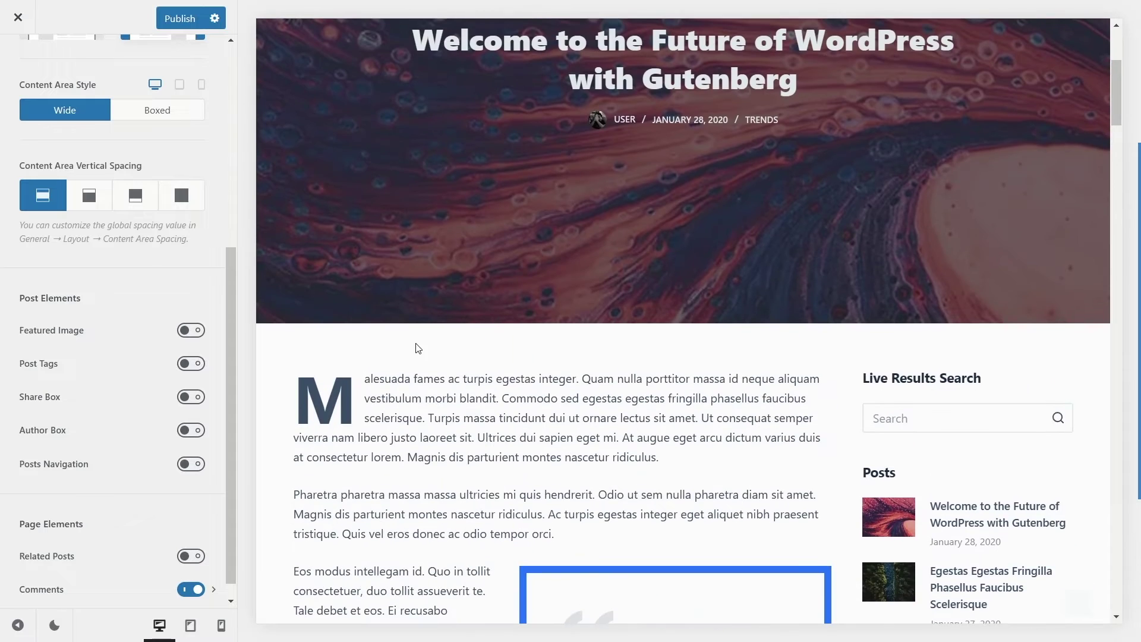
Step: Try enabling the post tags element for single posts, and turn it off again
scroll(533, 345, down, 5)
scroll(188, 437, down, 1)
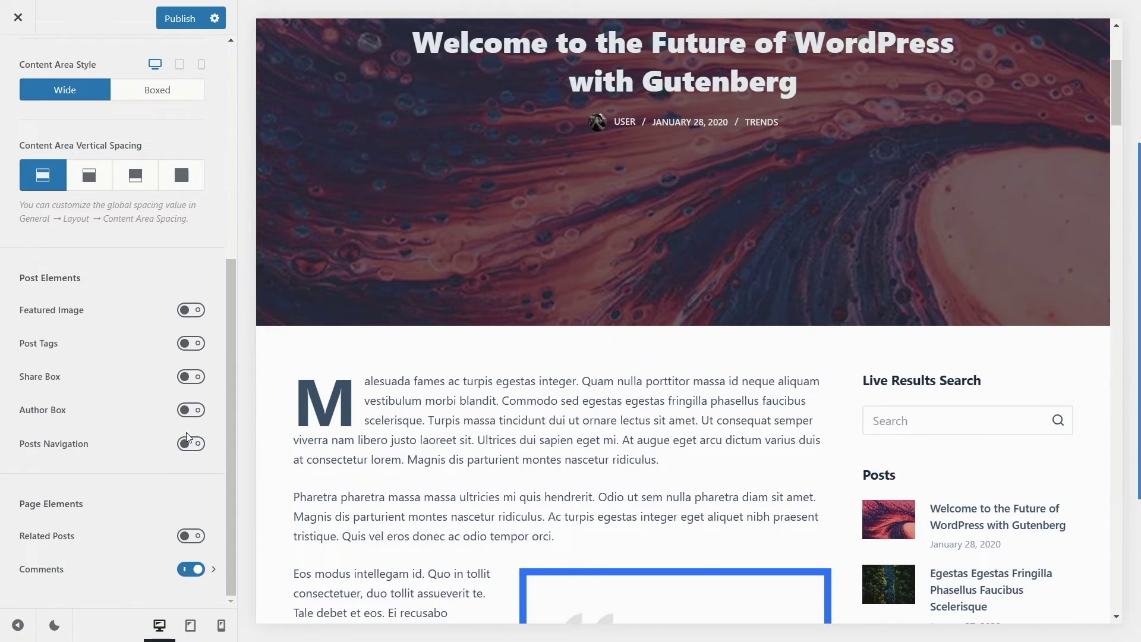
click(187, 346)
click(190, 343)
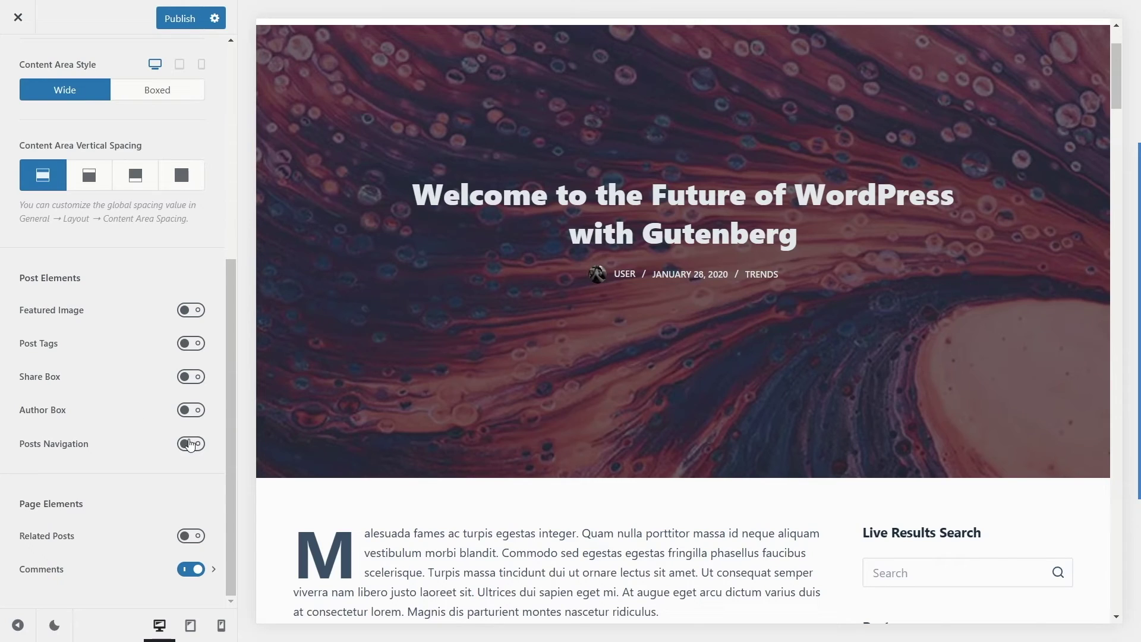
Step: Try hiding the comments section below the post, and enable it again
scroll(400, 415, down, 20)
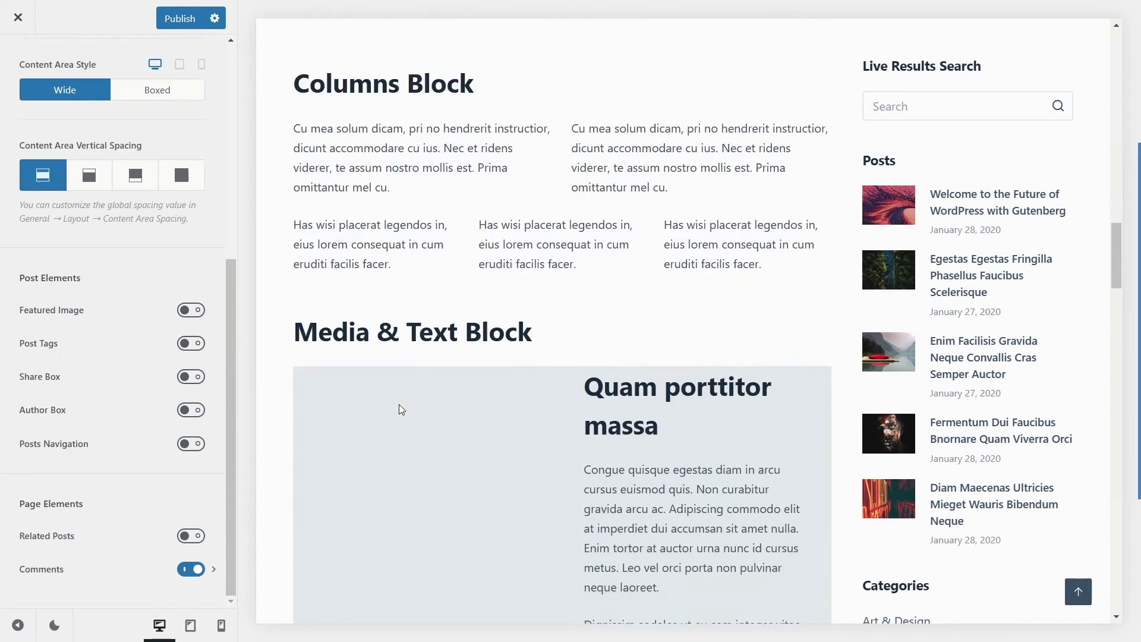
scroll(400, 409, down, 20)
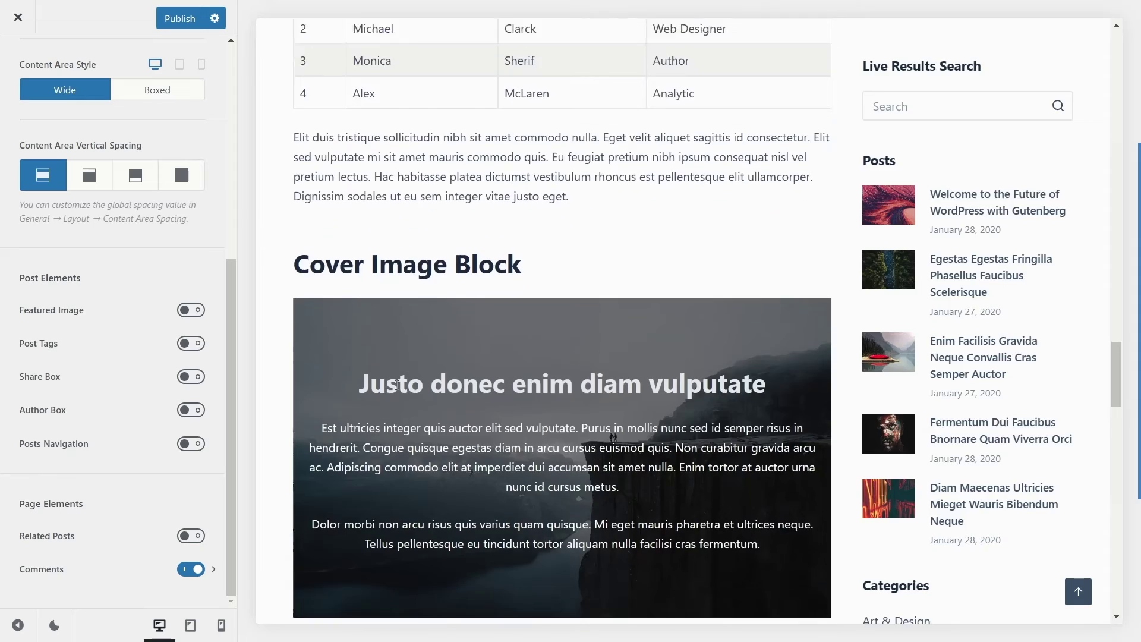
scroll(395, 384, down, 15)
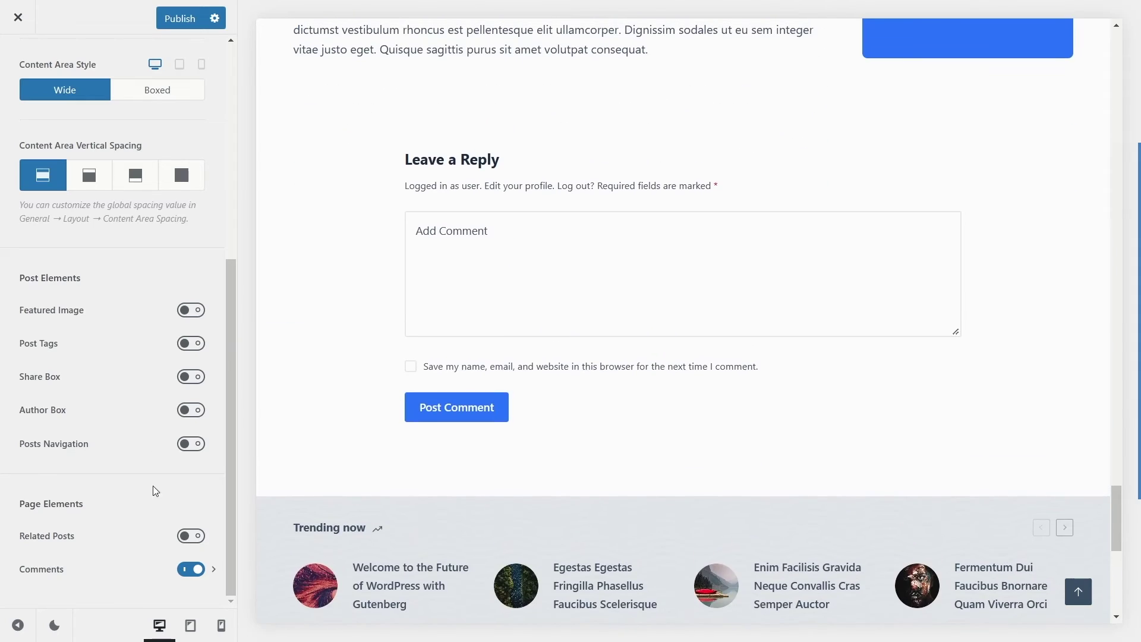
click(190, 569)
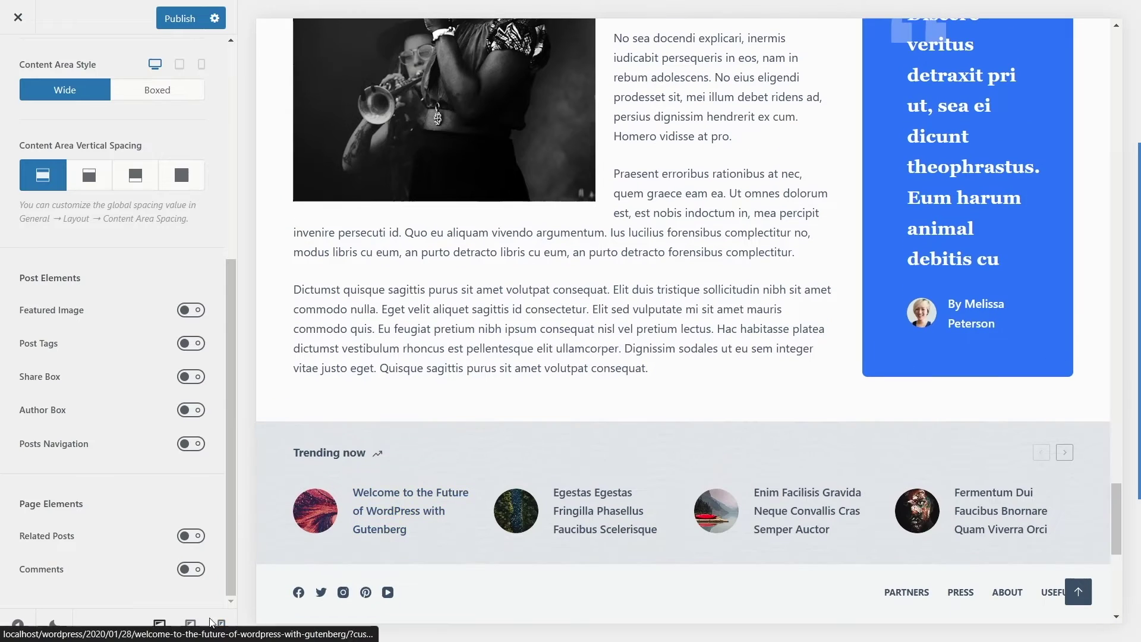
click(190, 569)
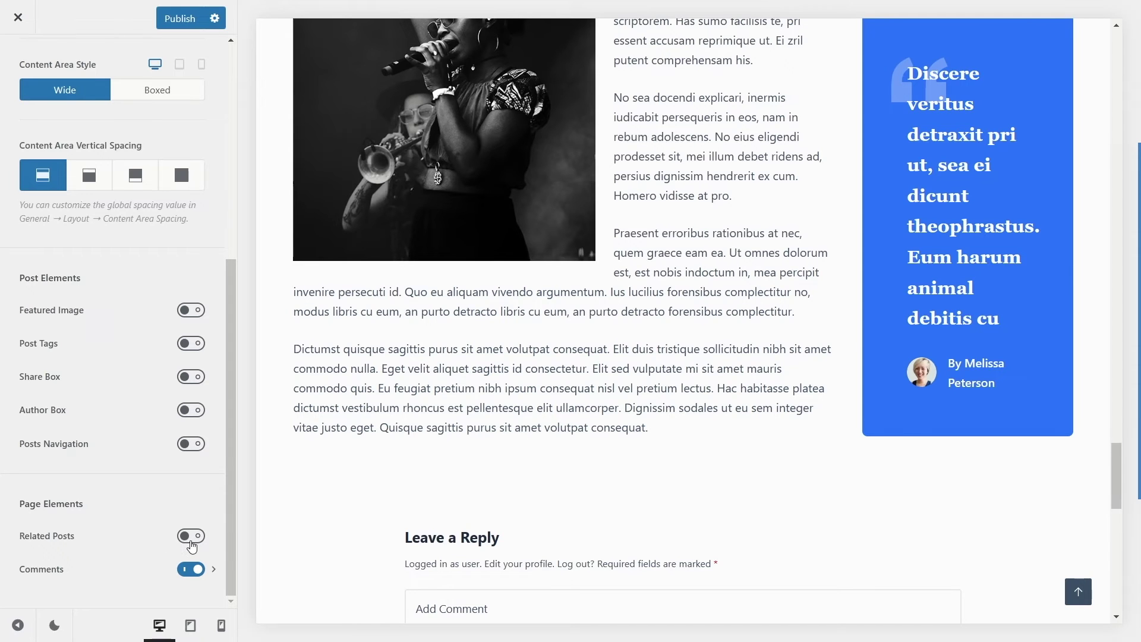
Step: Enable the related posts section for single posts and review it below the post content
scroll(191, 546, up, 2)
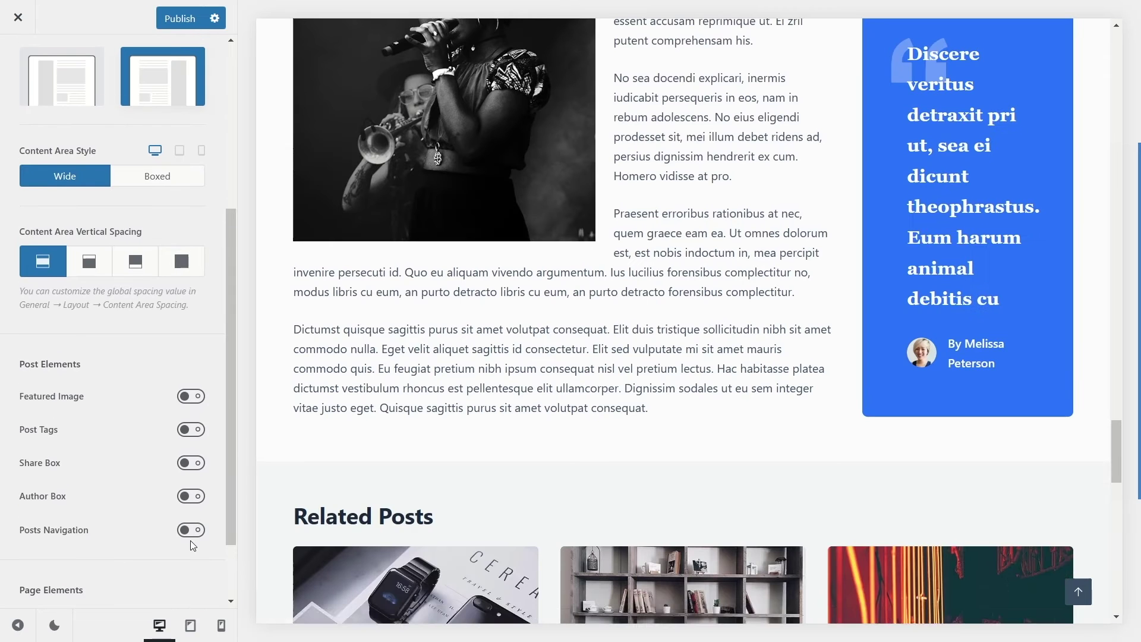
scroll(418, 462, down, 2)
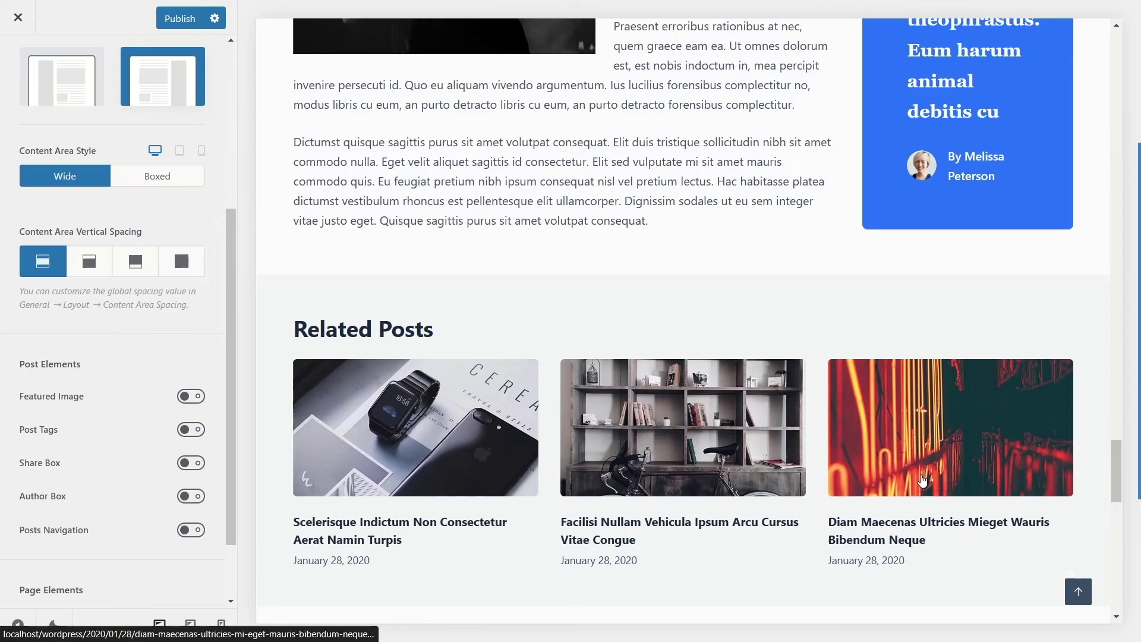
scroll(717, 410, down, 6)
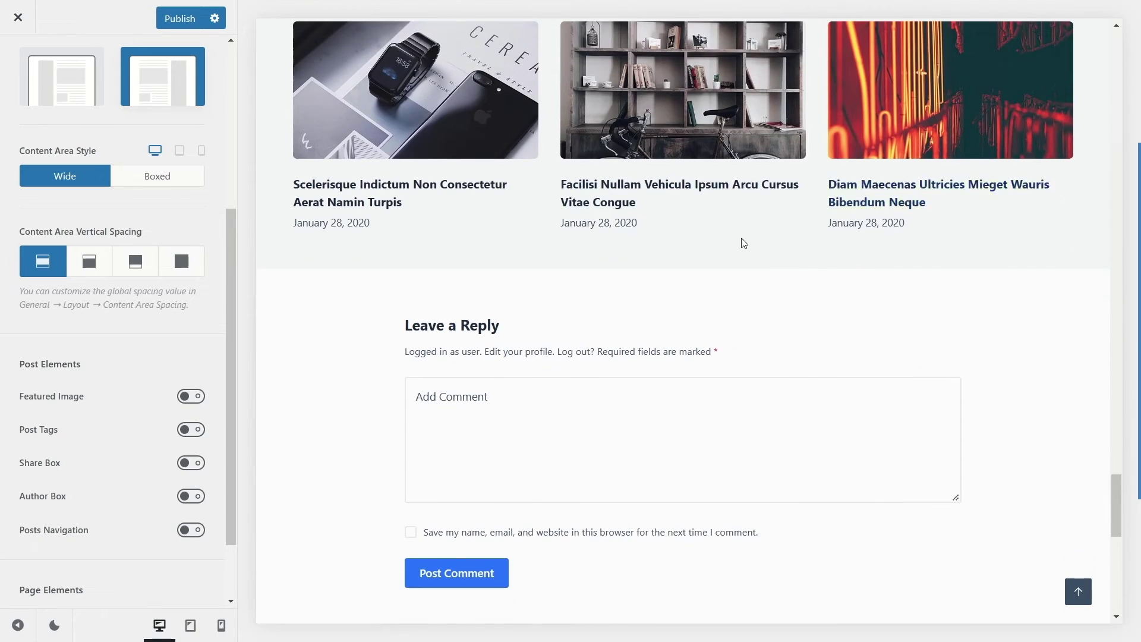
scroll(718, 357, up, 20)
scroll(164, 377, down, 2)
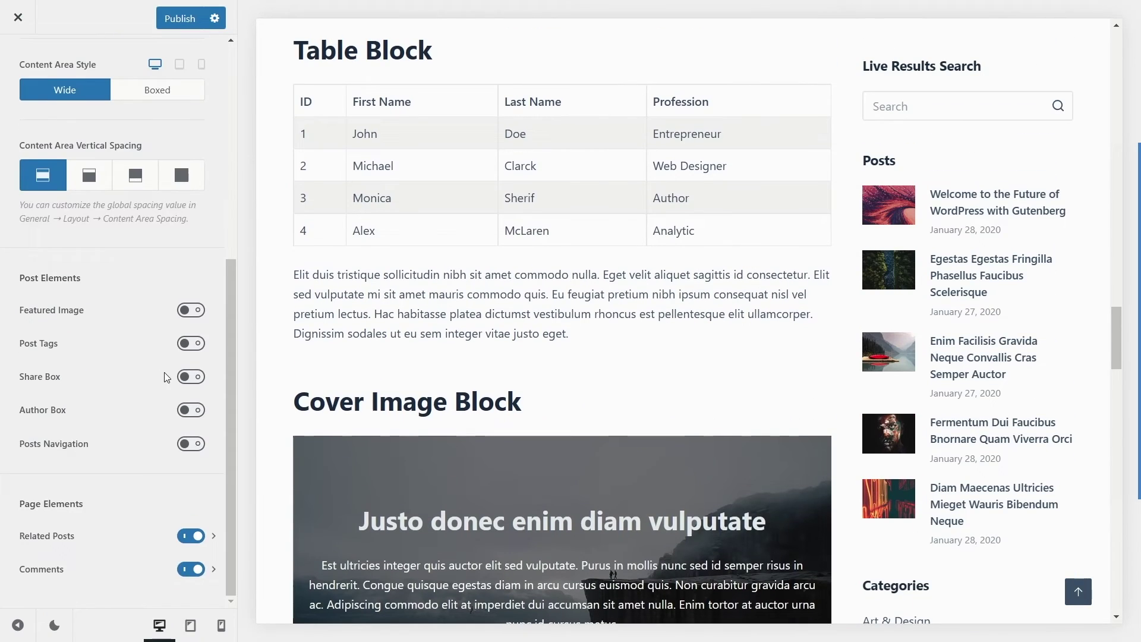
scroll(164, 376, up, 6)
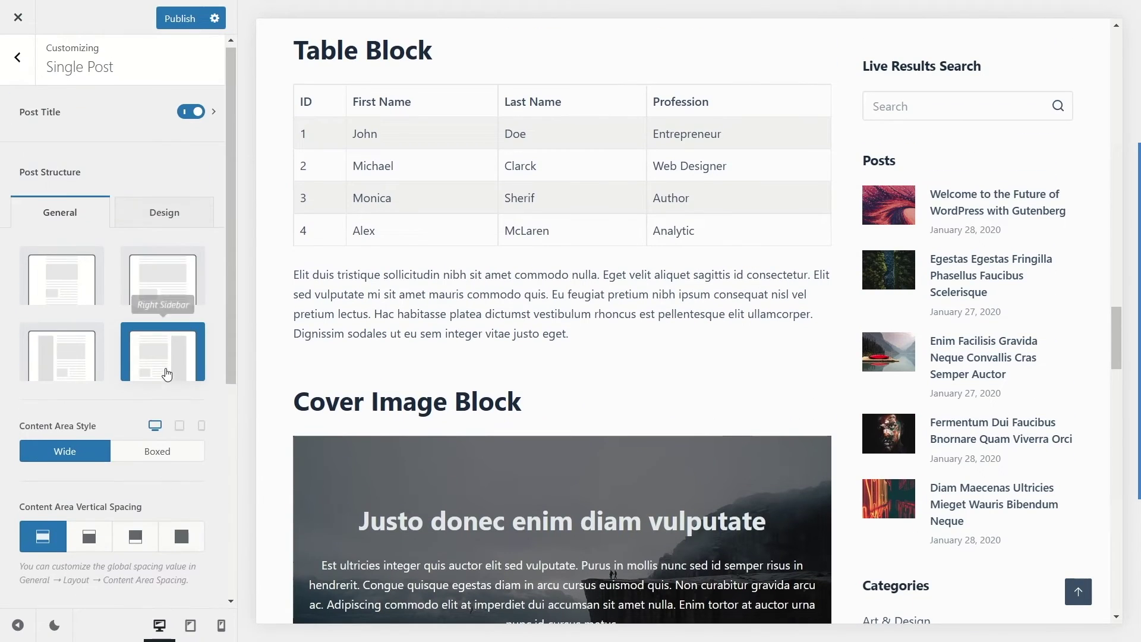
Step: Publish the single post settings, check the post preview, and return to the main customizer options
click(181, 19)
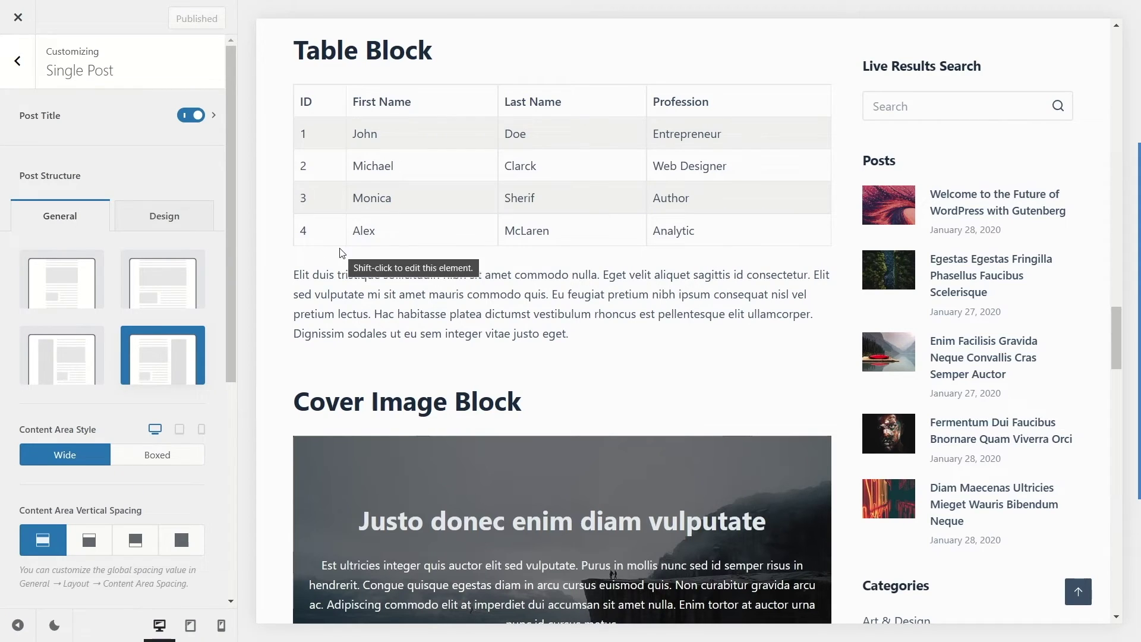
scroll(675, 194, down, 10)
scroll(634, 243, up, 15)
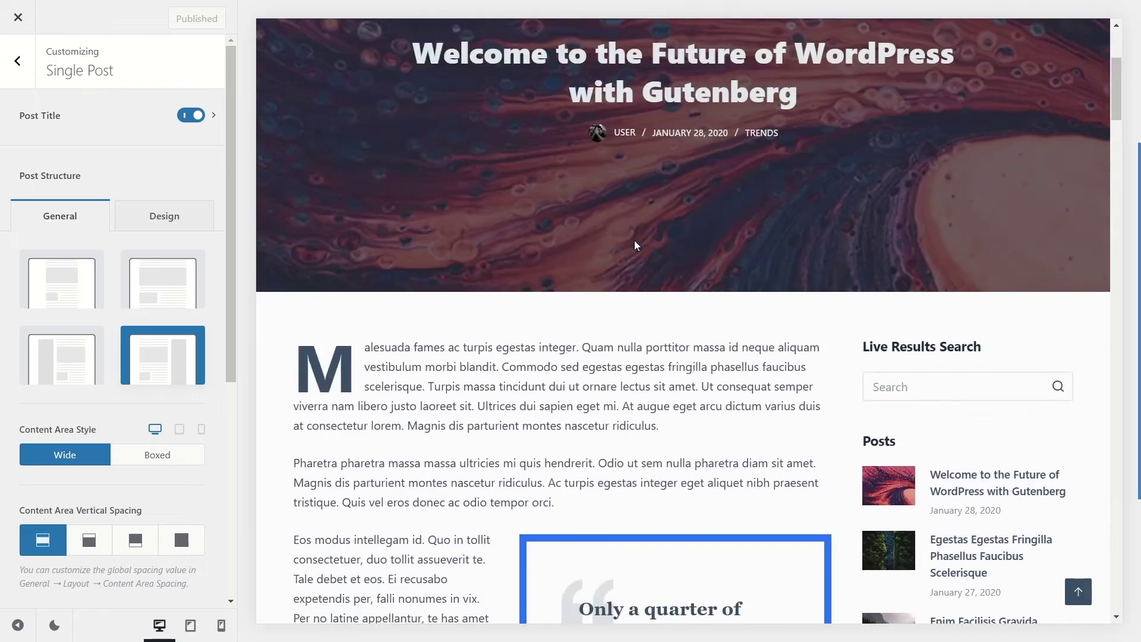
click(18, 61)
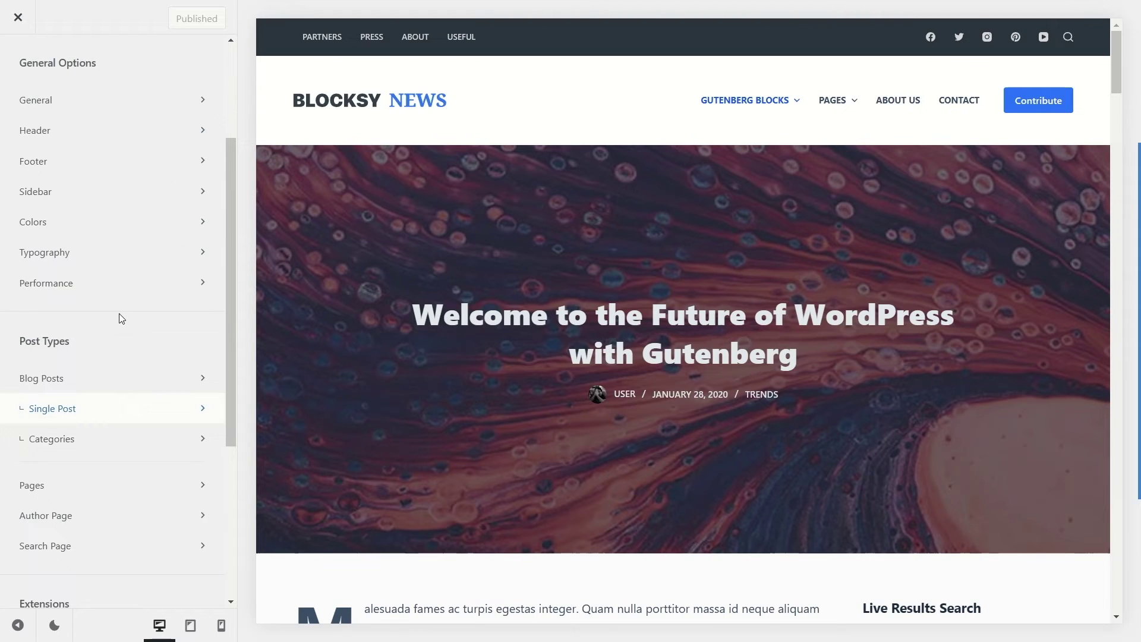
scroll(234, 272, down, 2)
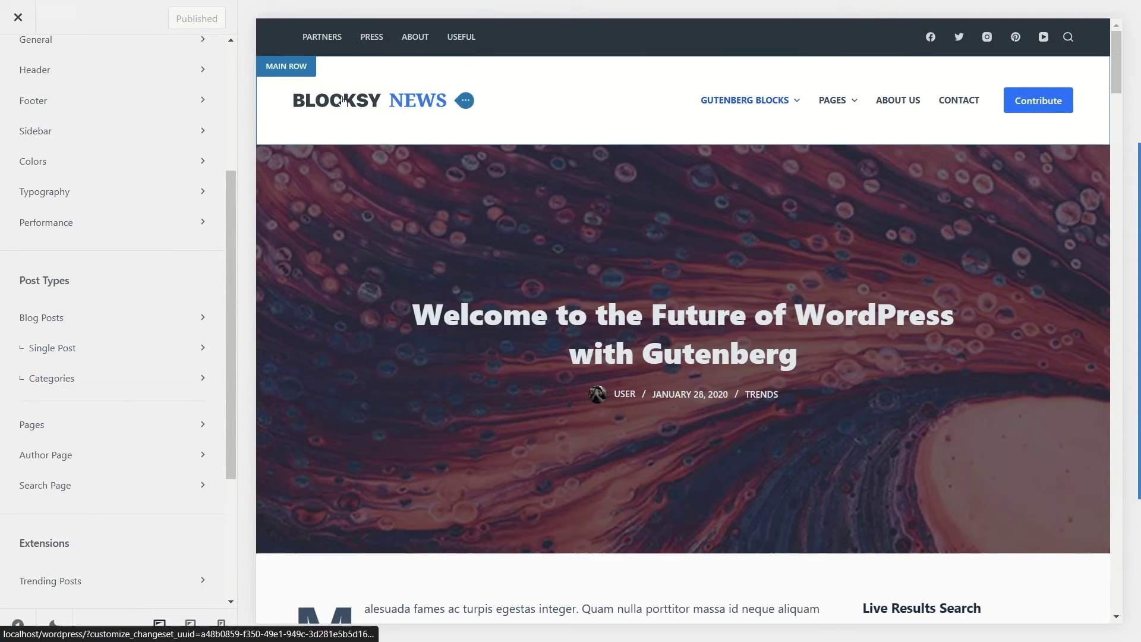
Step: Preview the Art & Design category from the homepage's Categories section and open the Categories settings
click(458, 101)
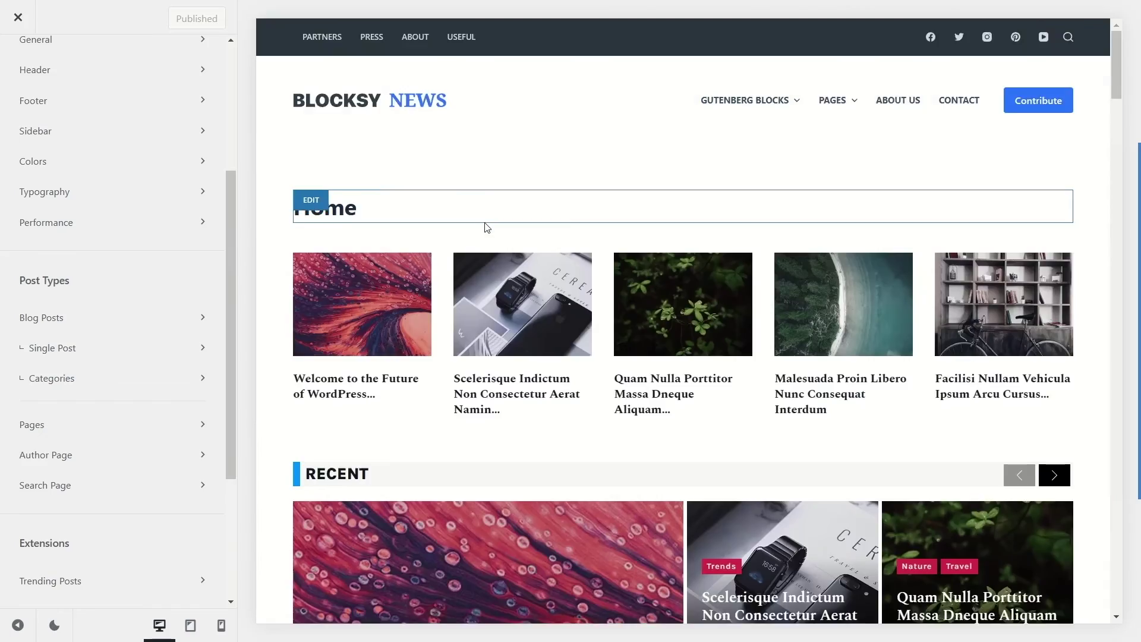
scroll(484, 226, down, 10)
scroll(486, 273, down, 15)
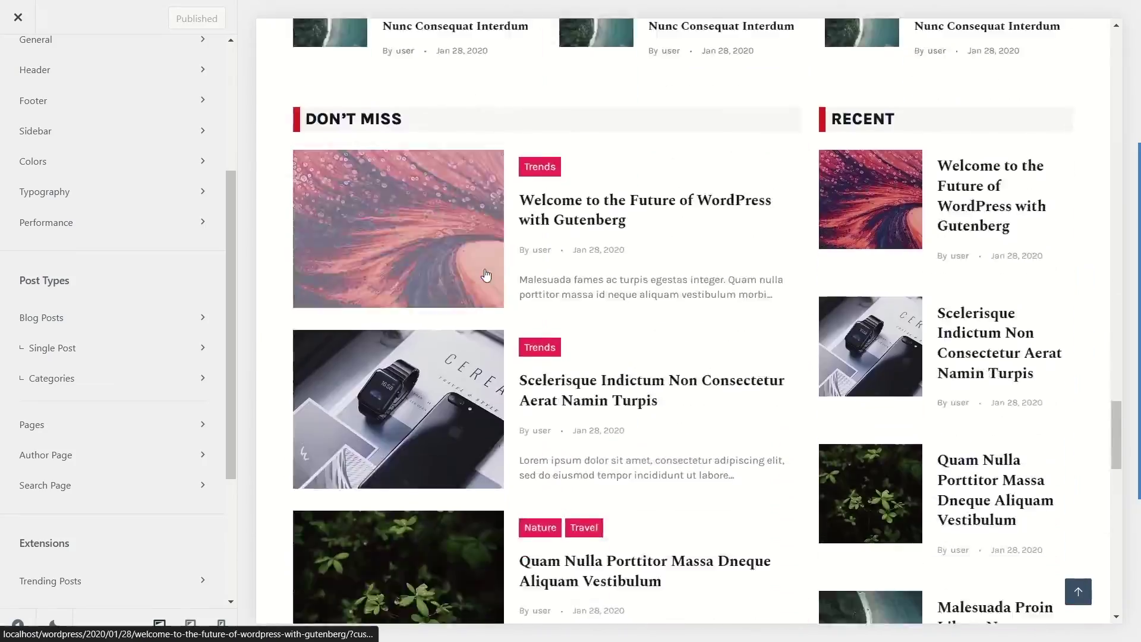
scroll(485, 274, up, 5)
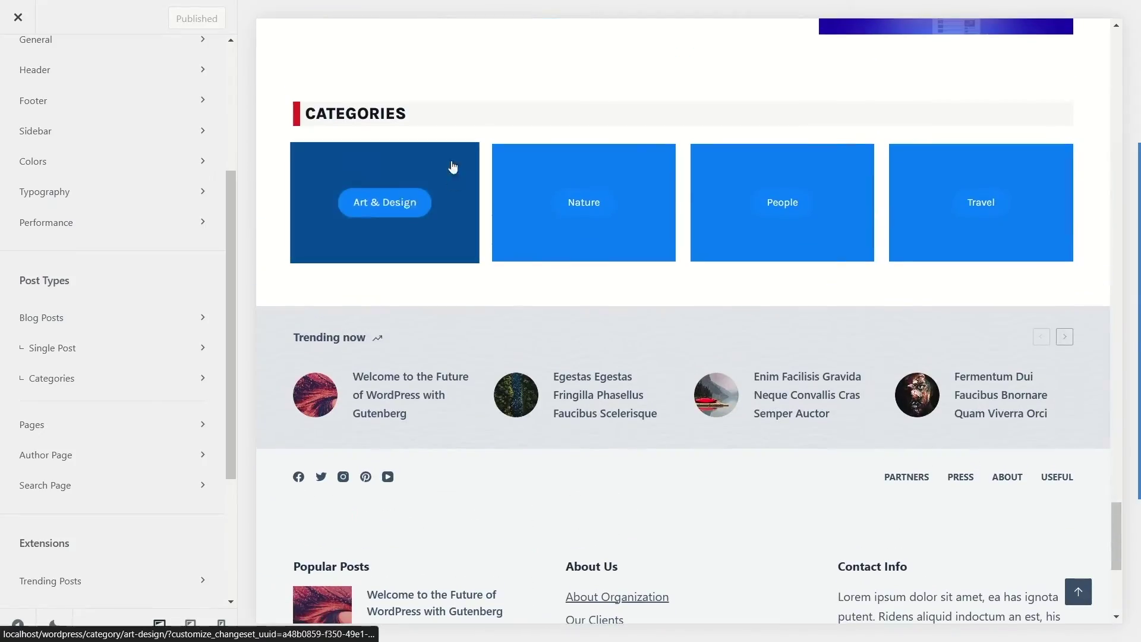
click(395, 195)
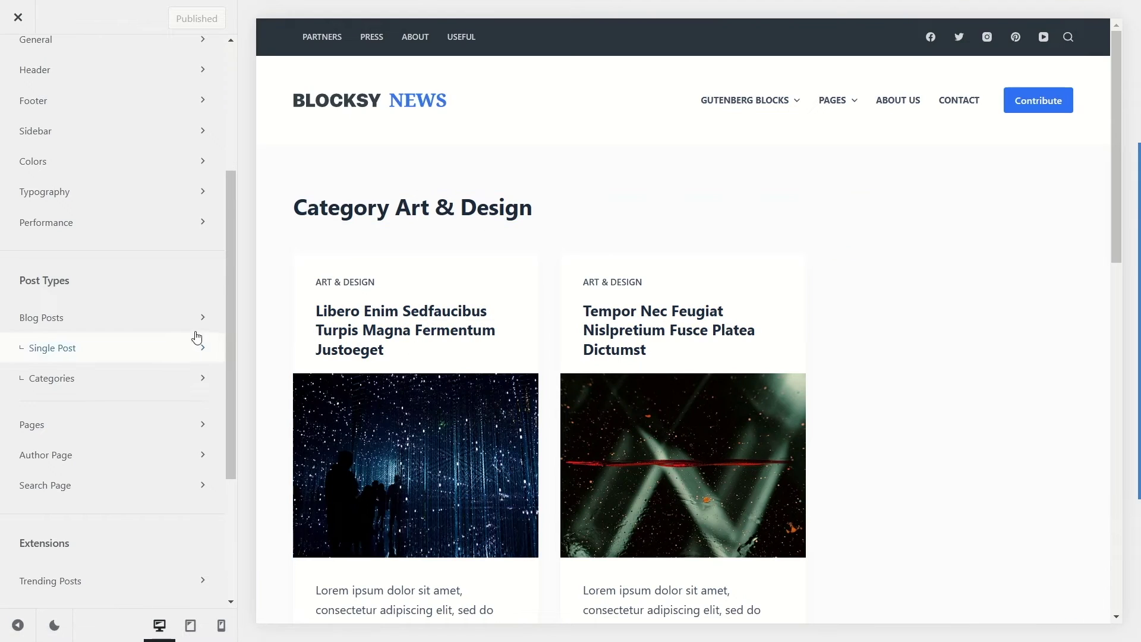
click(74, 381)
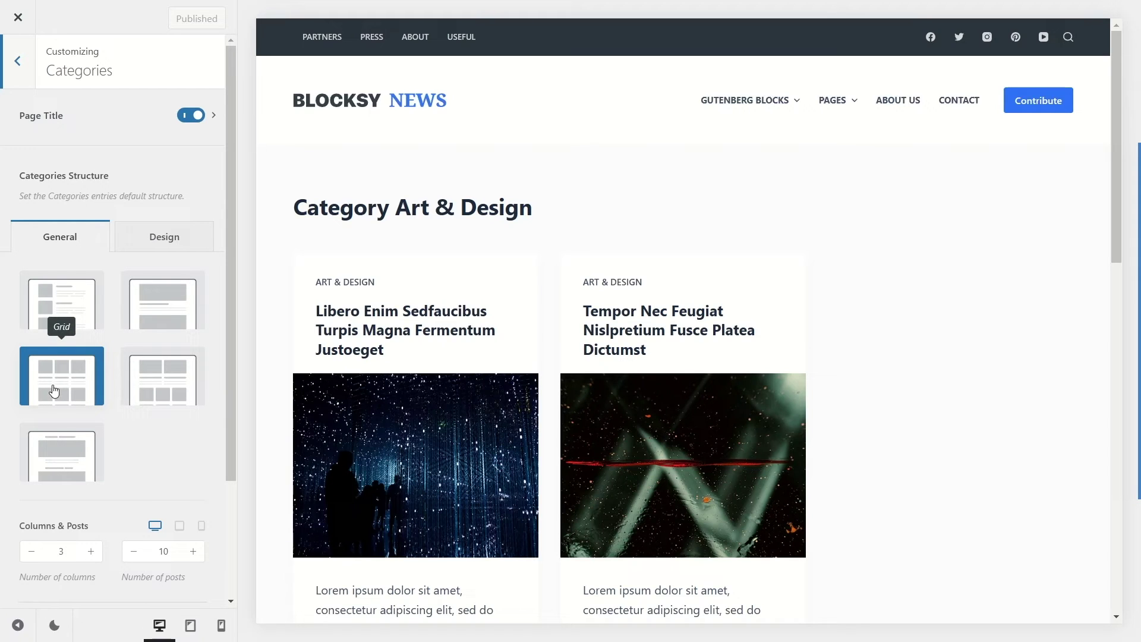
Step: Try the category structure that places each featured image beside its post text
click(67, 314)
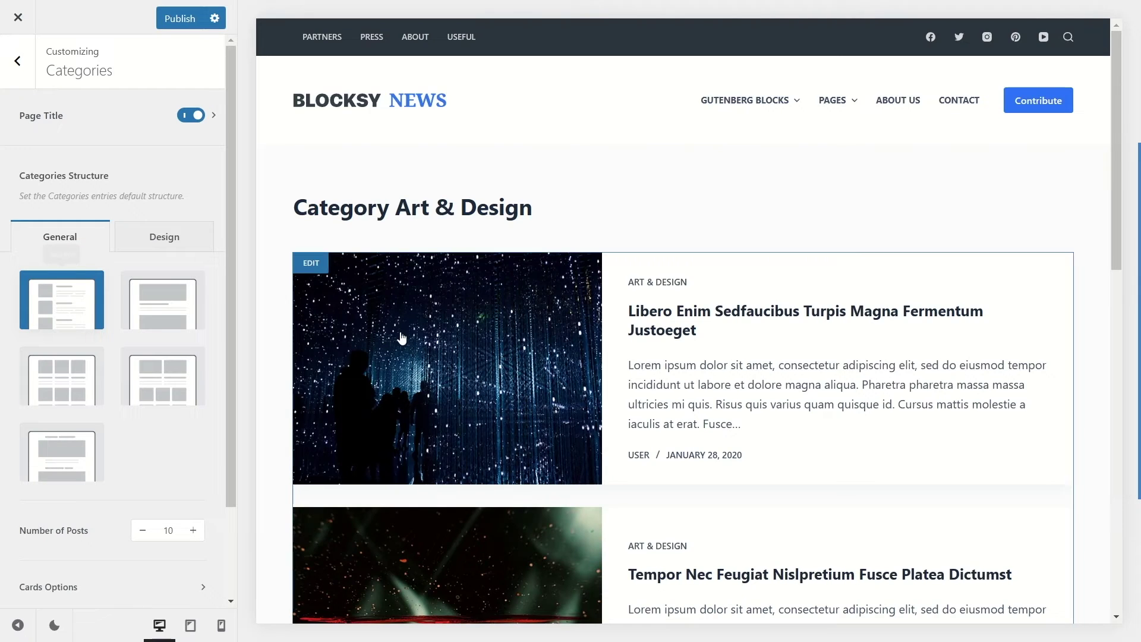
scroll(400, 334, down, 6)
scroll(401, 338, up, 6)
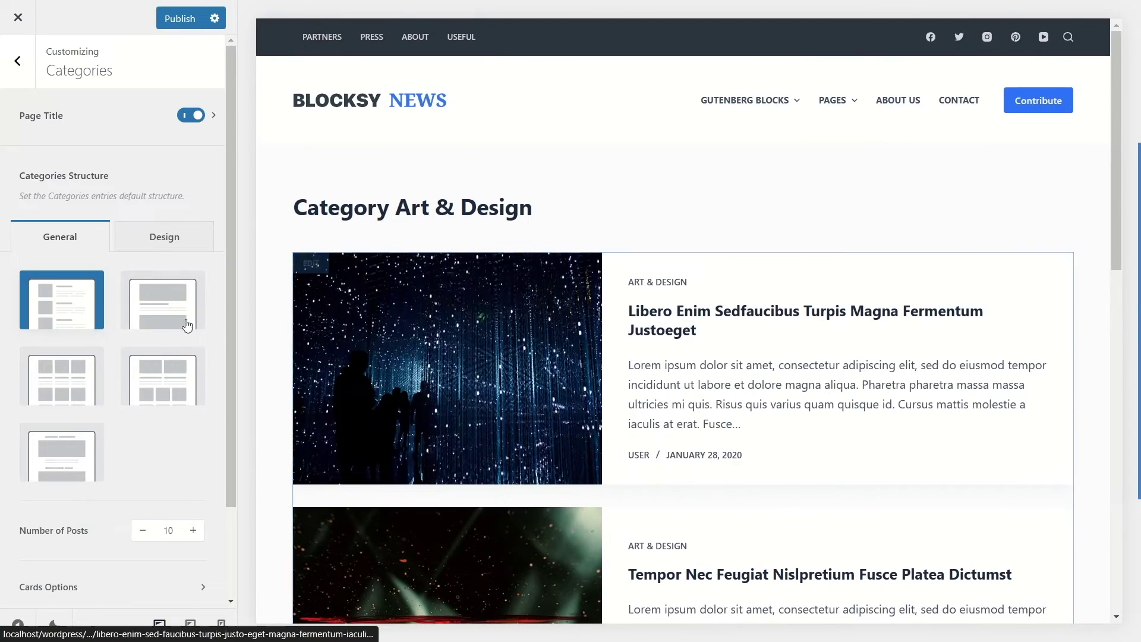
Step: Try the Classic structure for the category posts, and restore the Grid structure
click(156, 310)
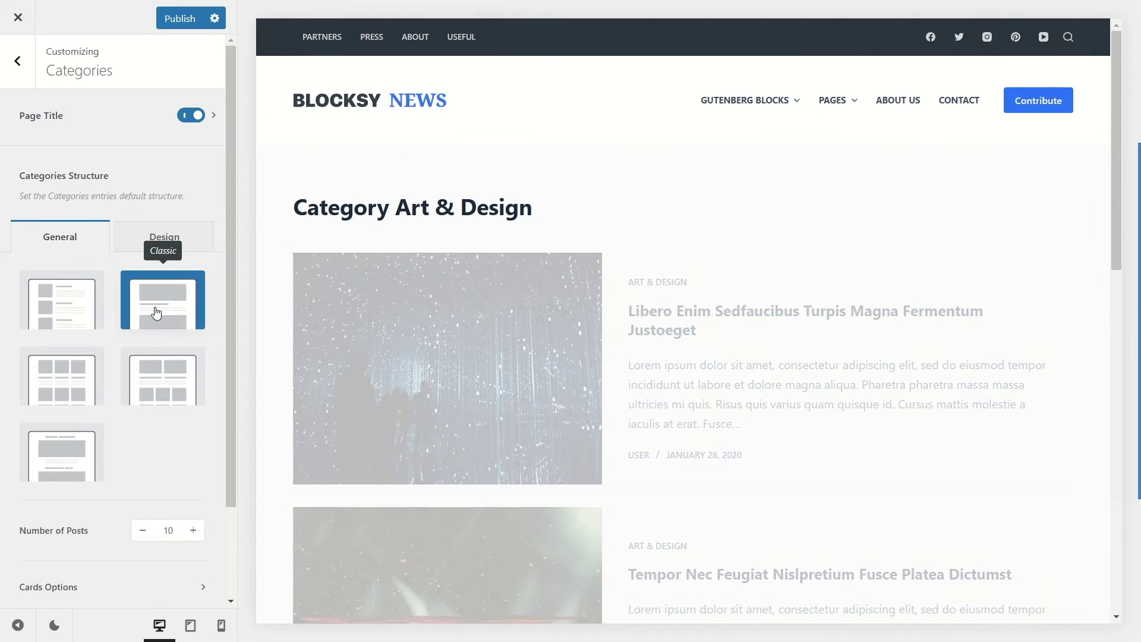
scroll(504, 349, down, 10)
scroll(505, 350, up, 10)
scroll(451, 336, down, 6)
scroll(397, 321, up, 1)
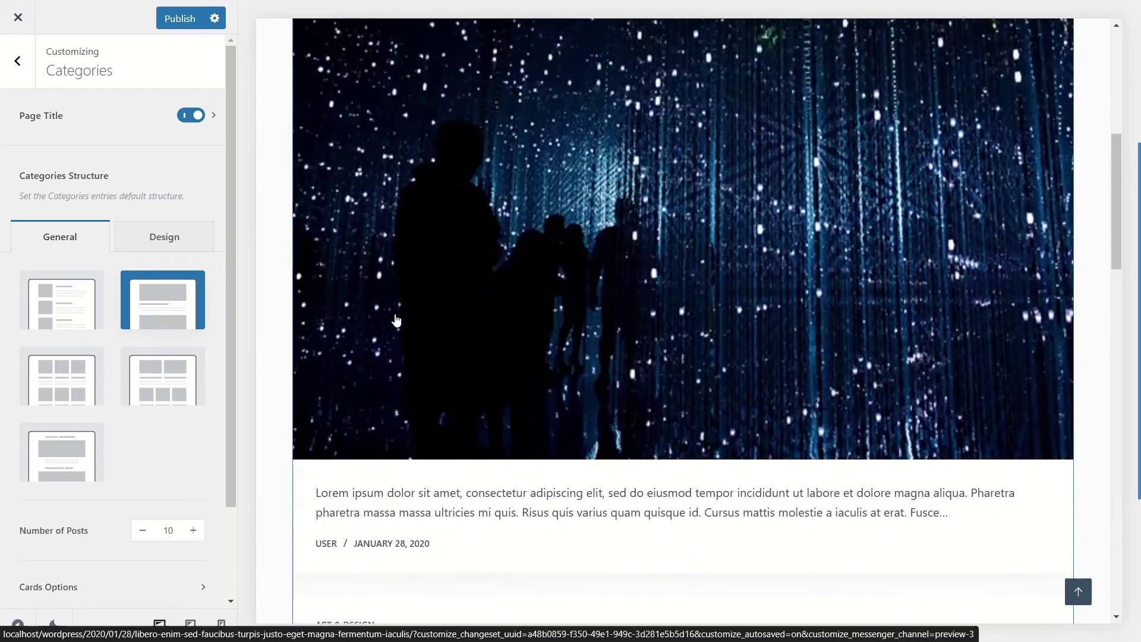
scroll(396, 321, up, 5)
click(67, 396)
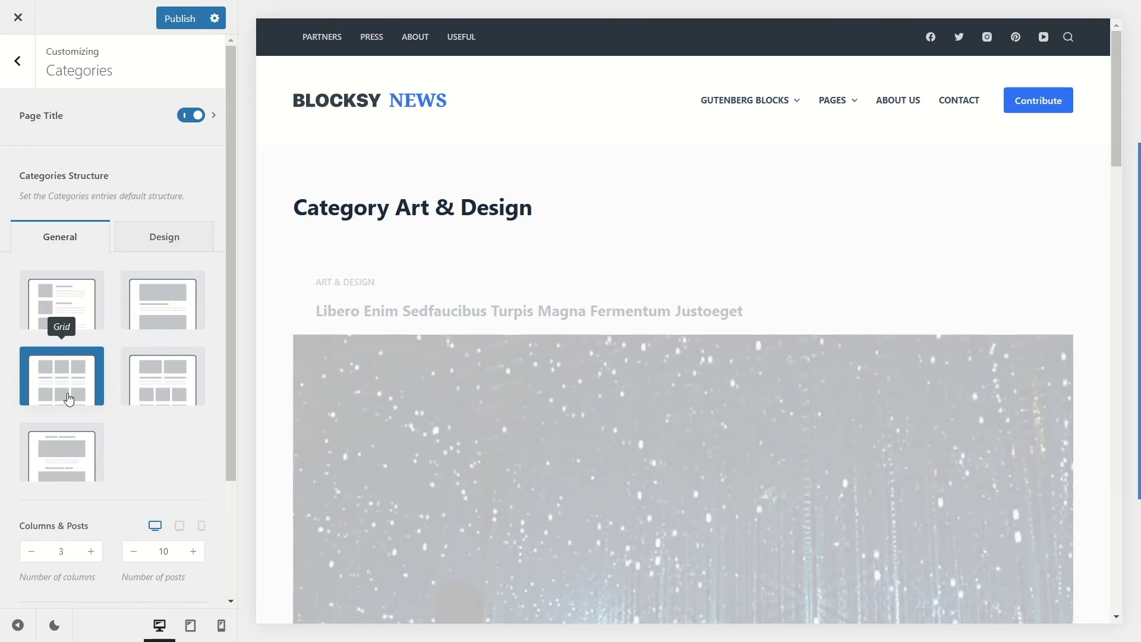
scroll(452, 381, down, 2)
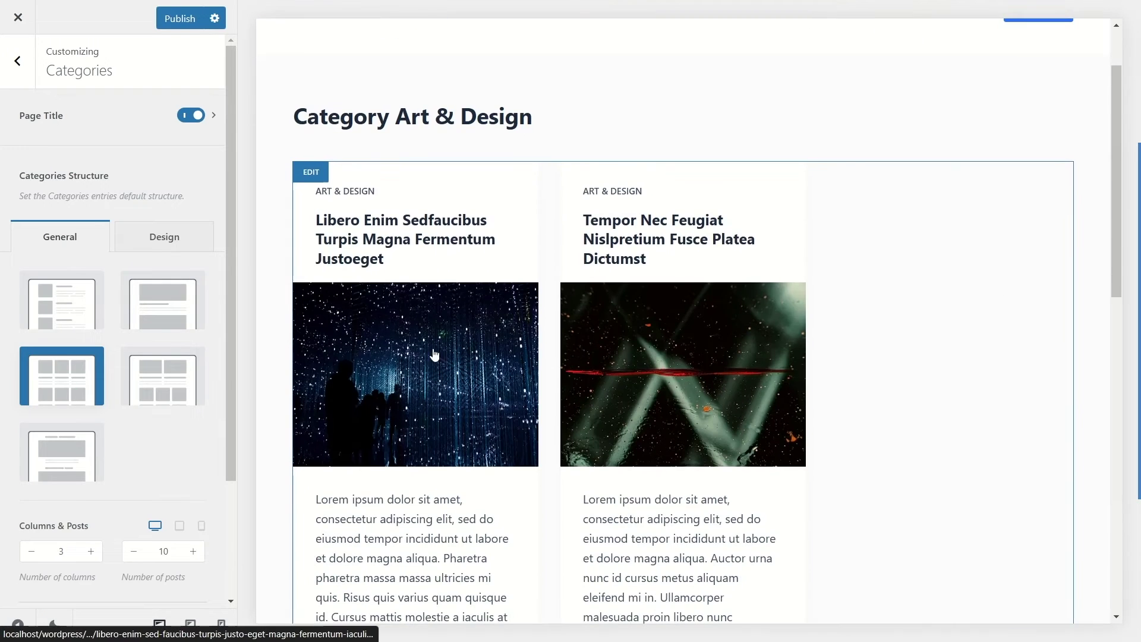
scroll(868, 393, down, 5)
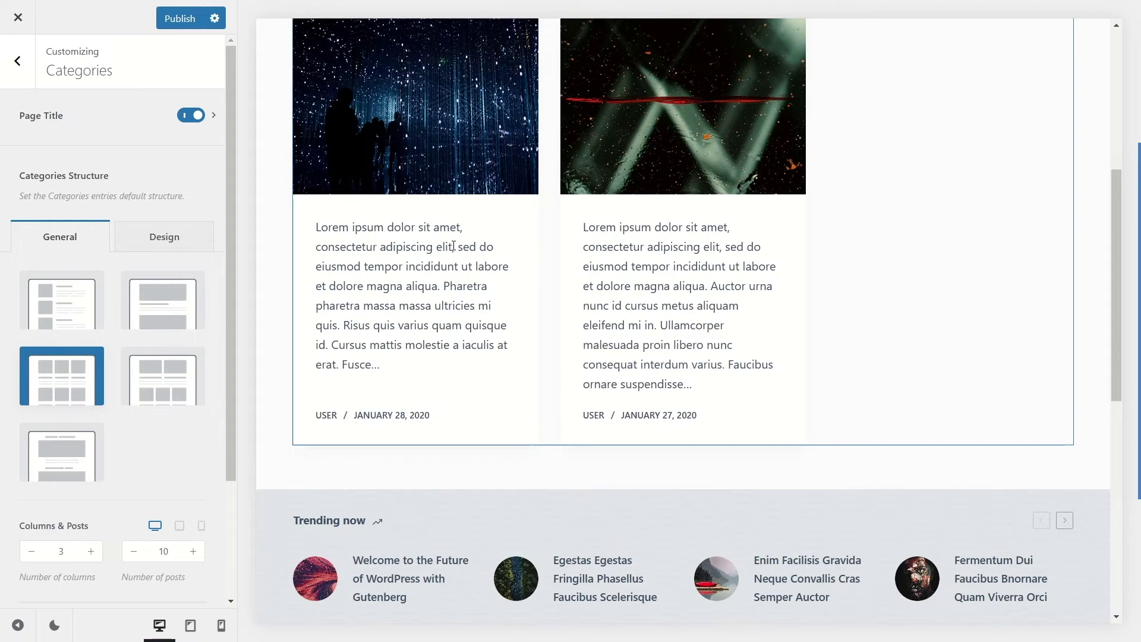
Step: Examine the category cards options, including card type, card elements, gap, inner spacing, and alignment
scroll(218, 324, down, 3)
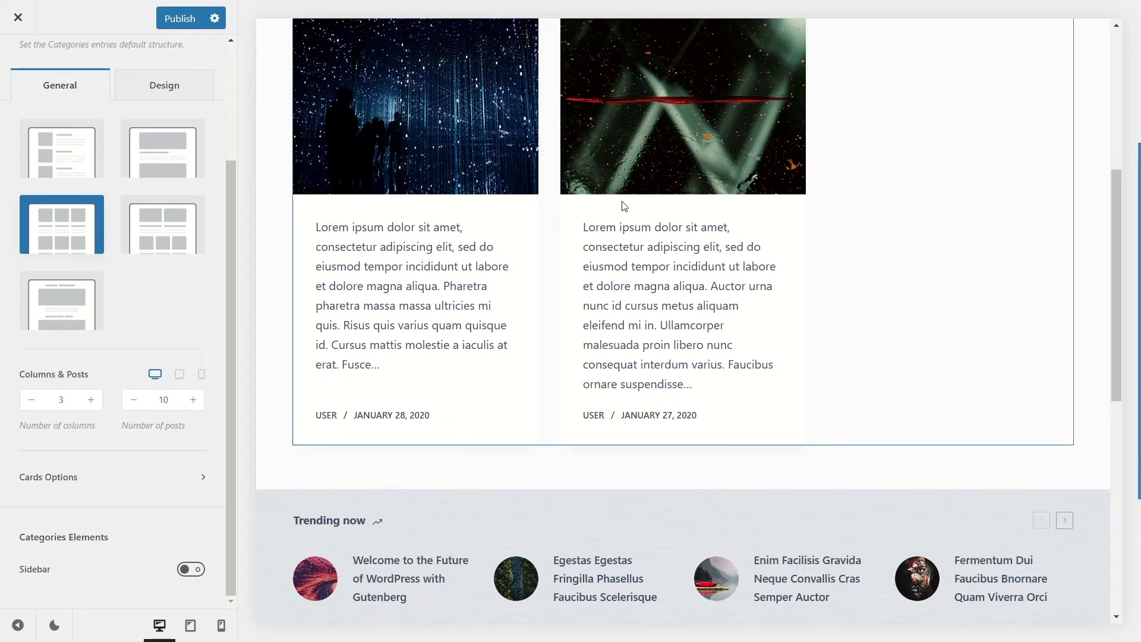
click(166, 486)
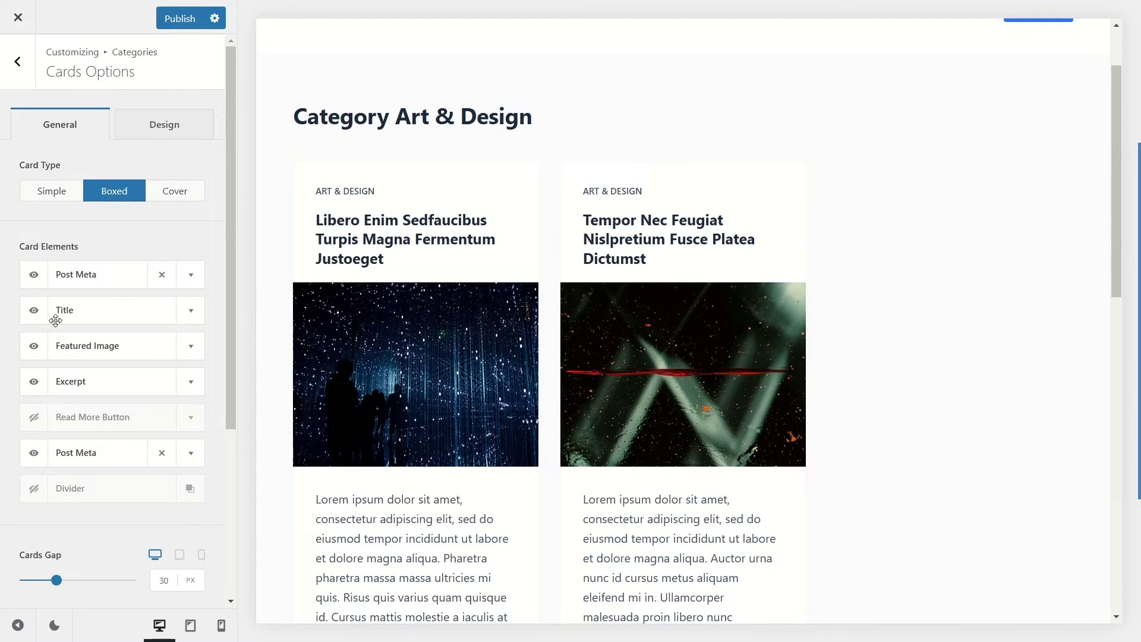
scroll(55, 320, down, 4)
scroll(91, 410, up, 4)
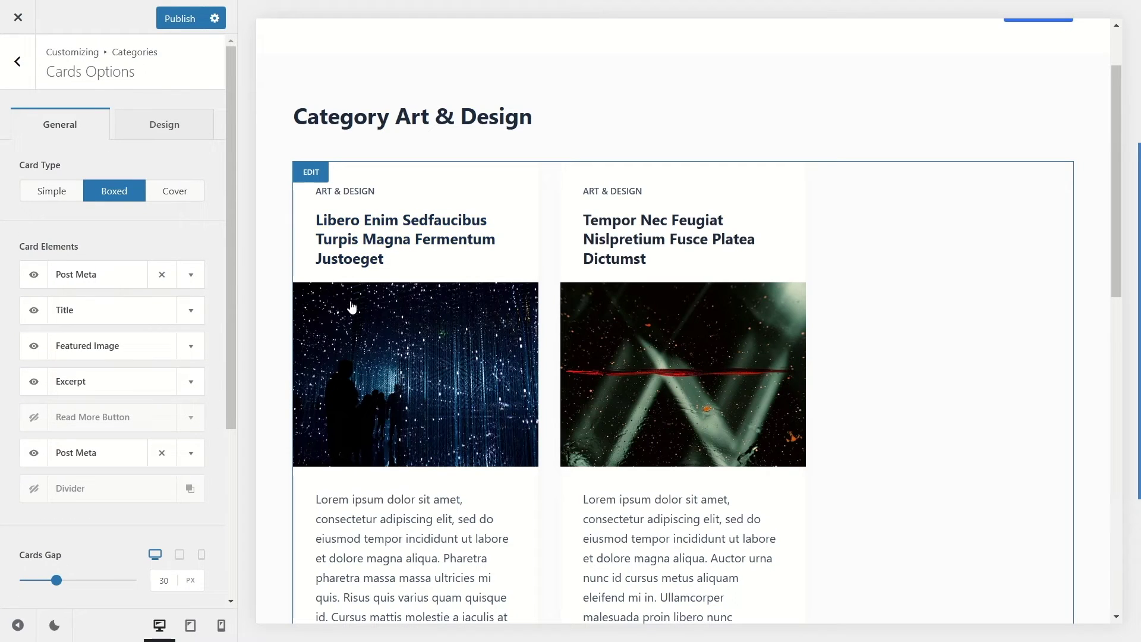
scroll(168, 275, down, 4)
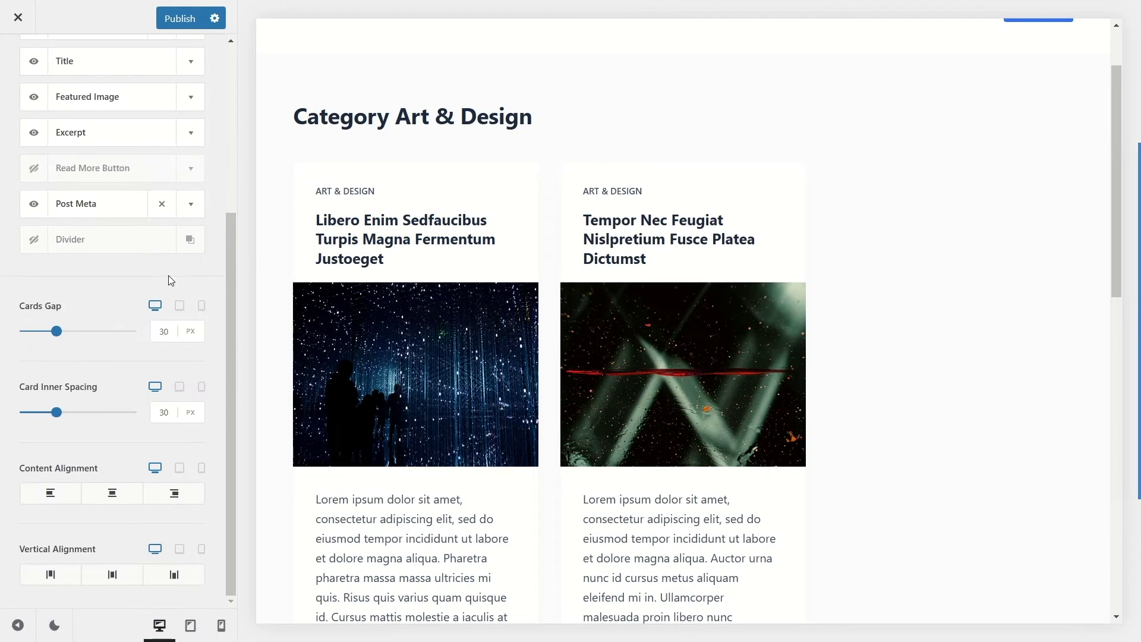
scroll(89, 357, up, 5)
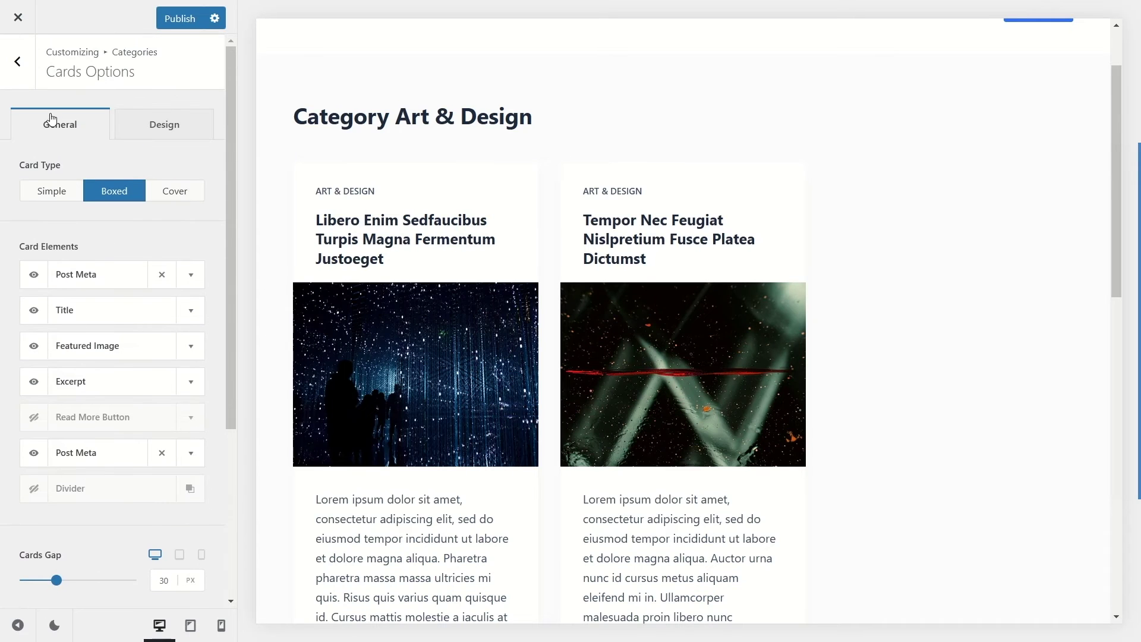
Step: Publish the category settings and return to the main customizer options
click(26, 73)
click(180, 18)
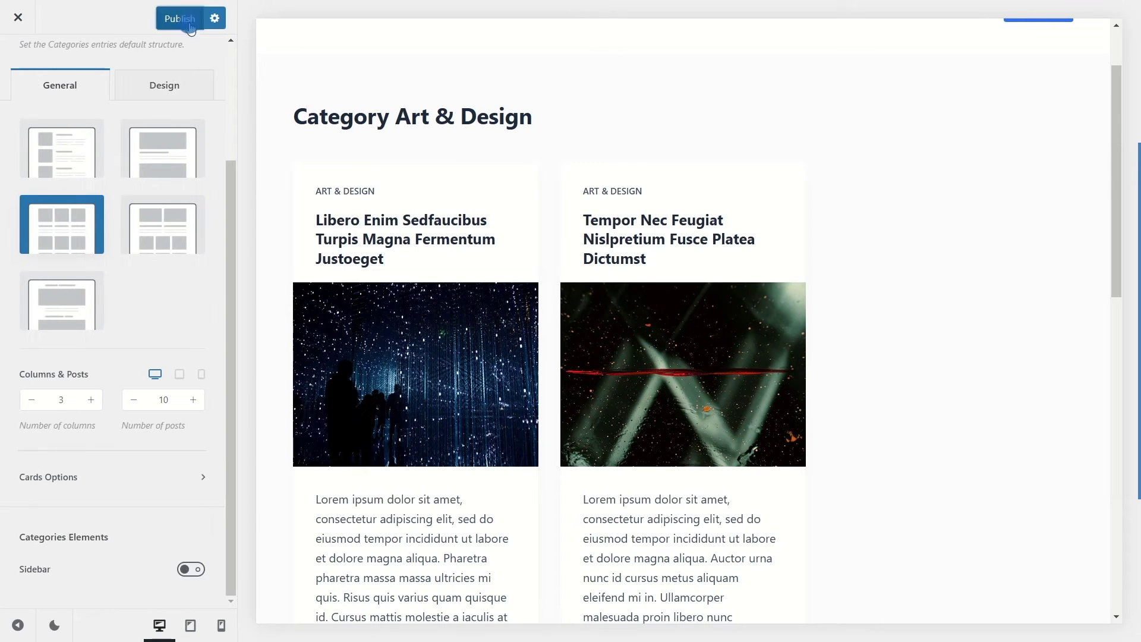
scroll(66, 147, up, 5)
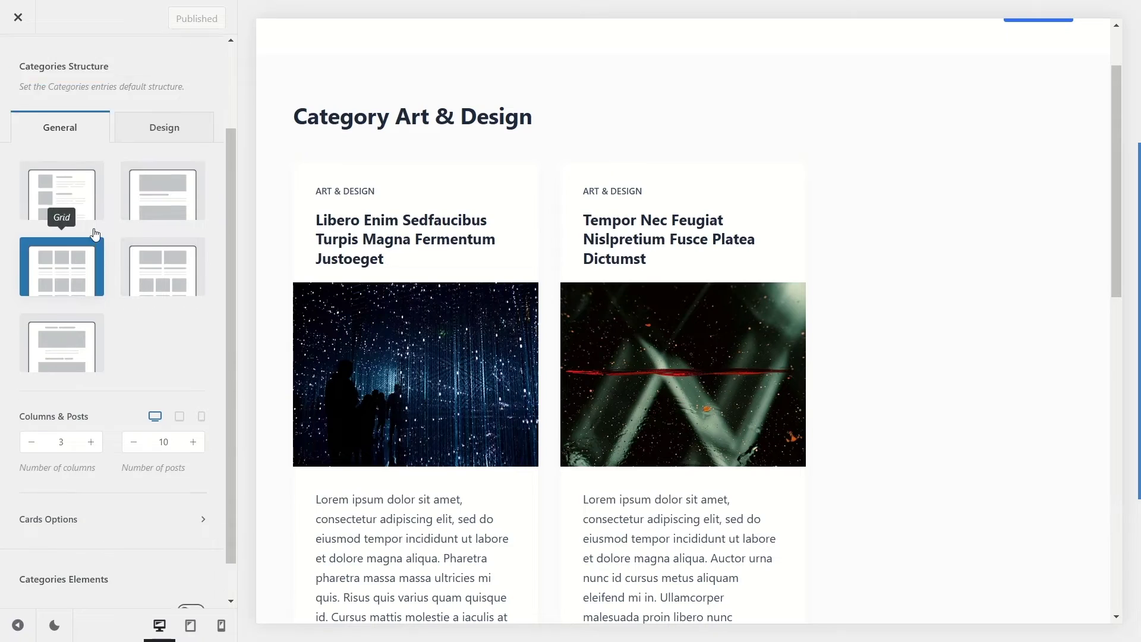
click(22, 82)
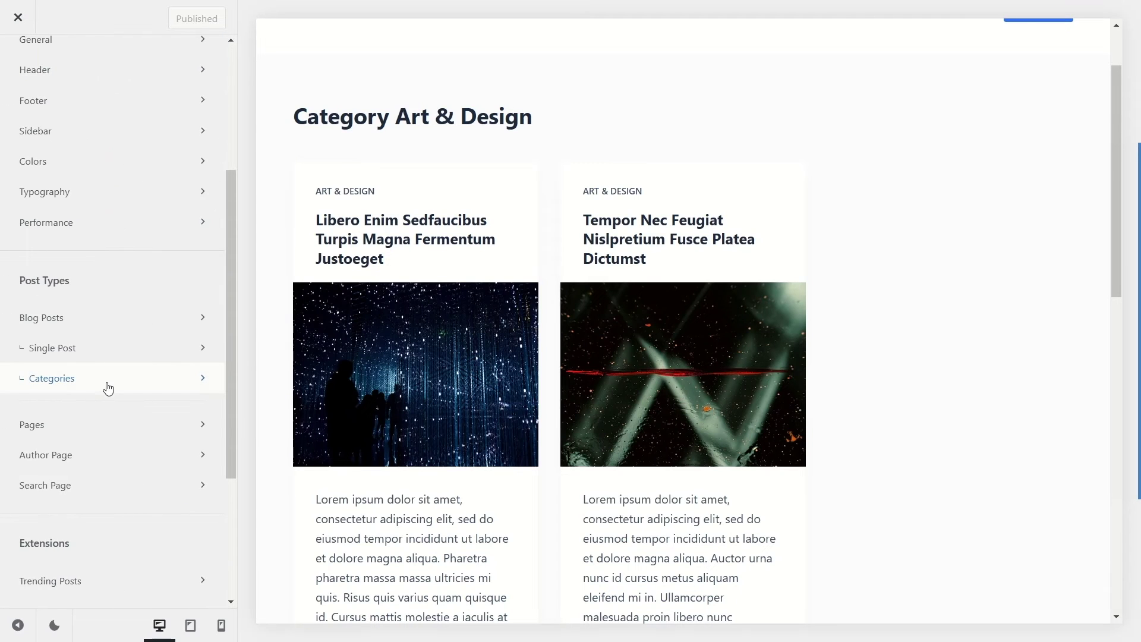
scroll(108, 388, down, 3)
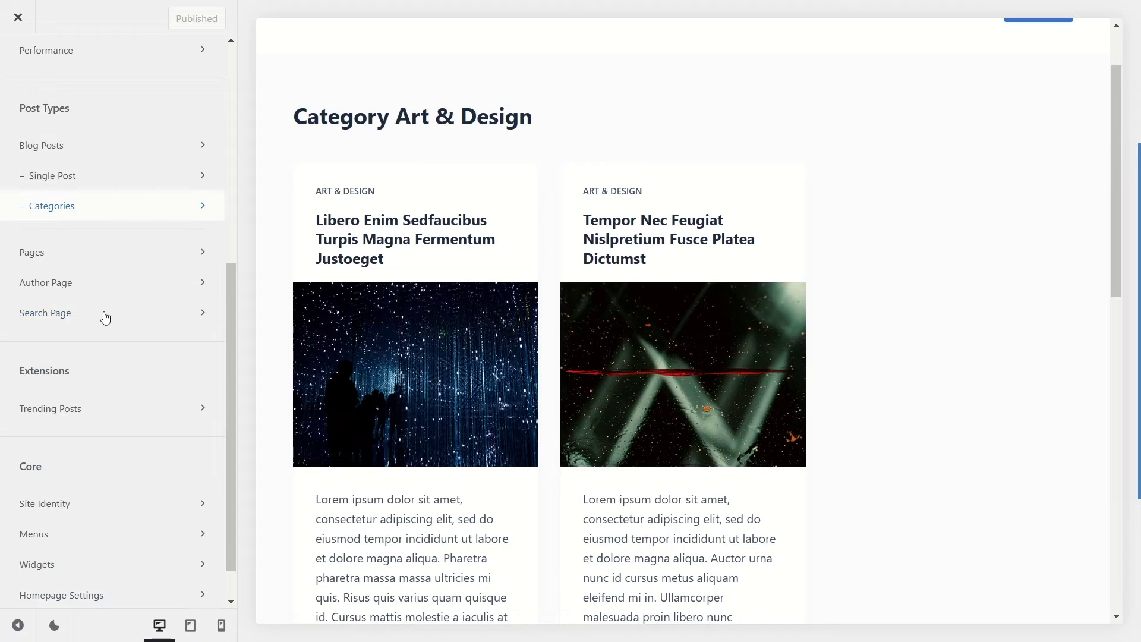
scroll(135, 308, down, 1)
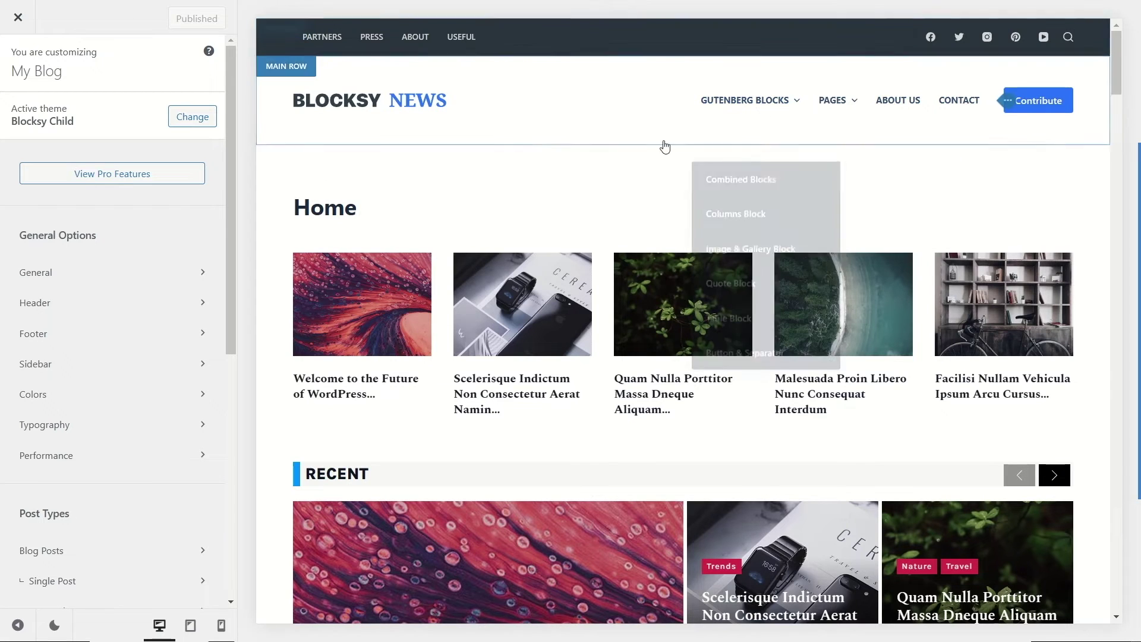
Step: Open the global header in the header builder, check the available headers, and return to its elements
click(87, 304)
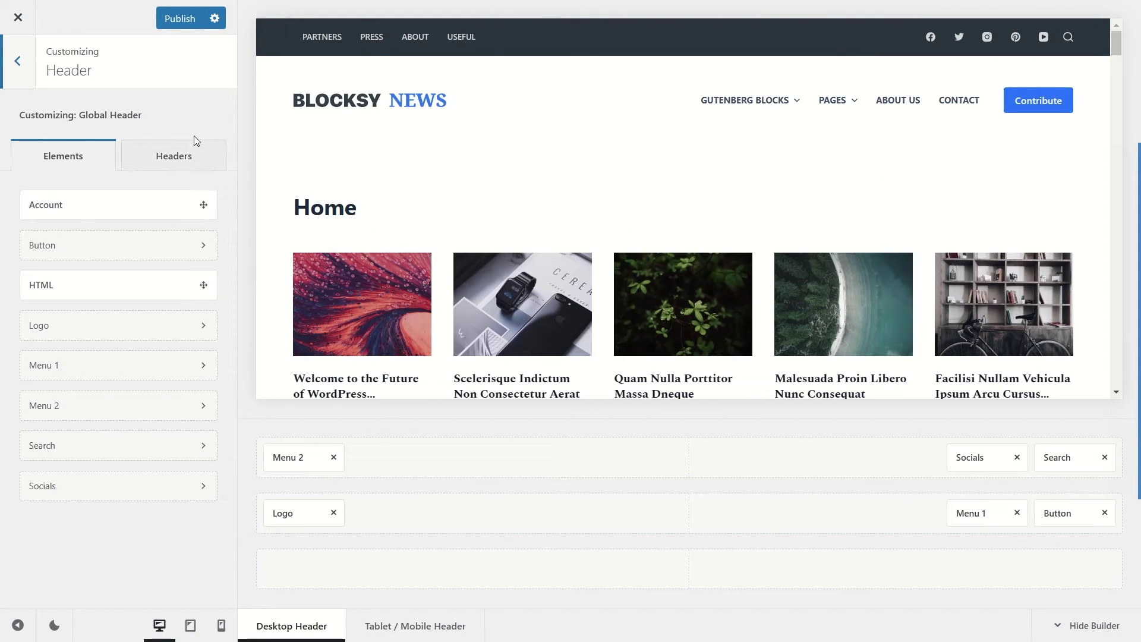
click(199, 154)
click(55, 159)
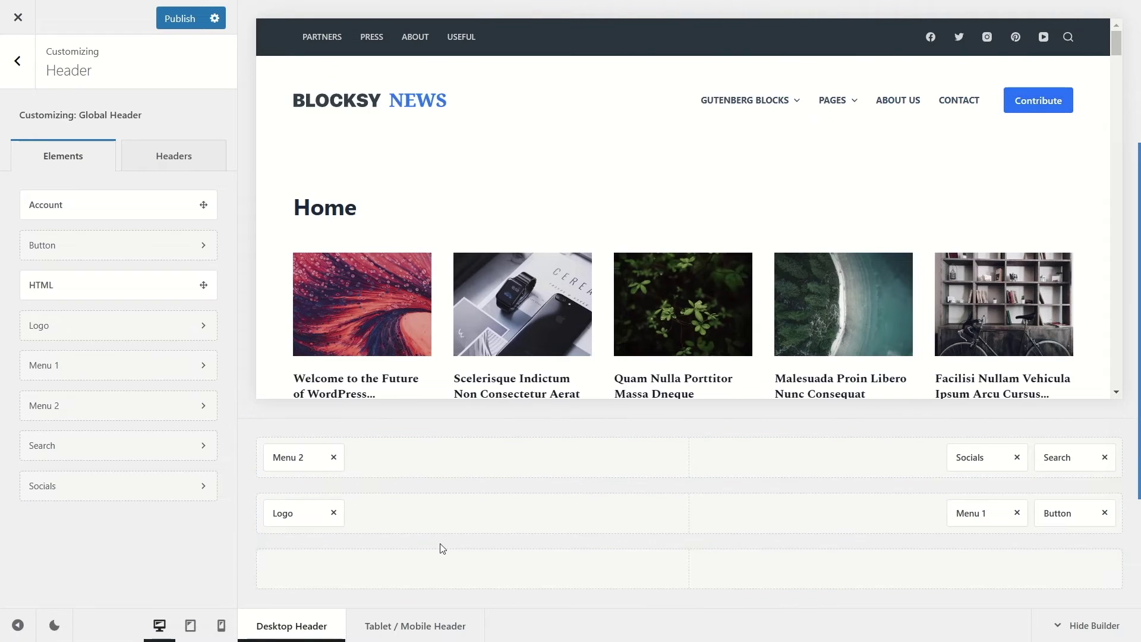
Step: Try the logo in the centre of the header's main row, and move it back to the row's start
drag(288, 510, 690, 513)
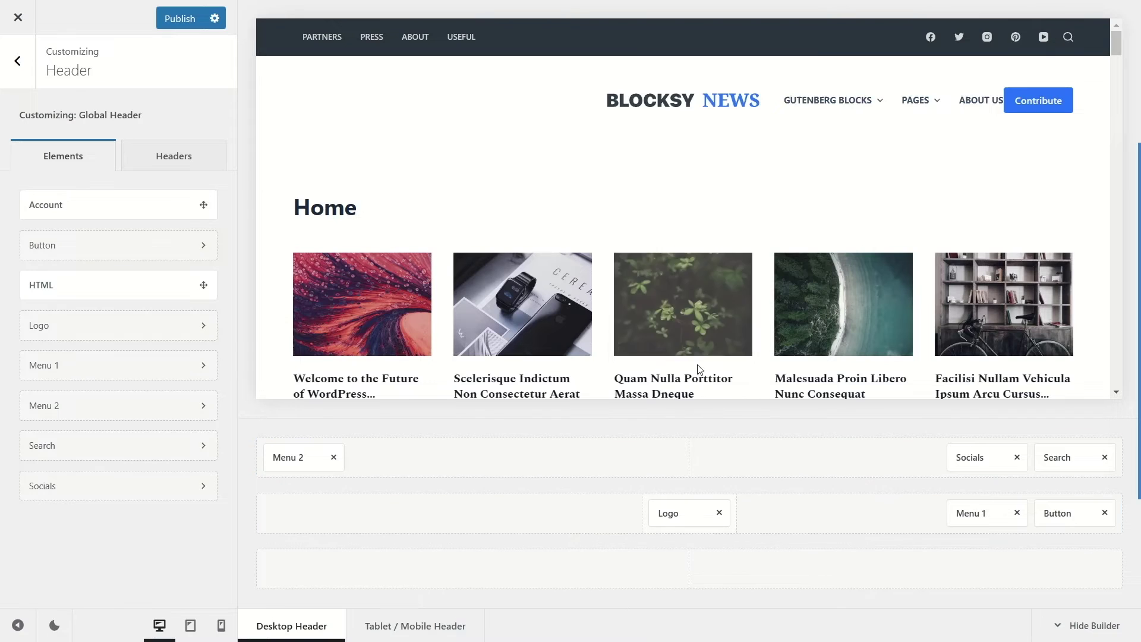
drag(668, 513, 295, 519)
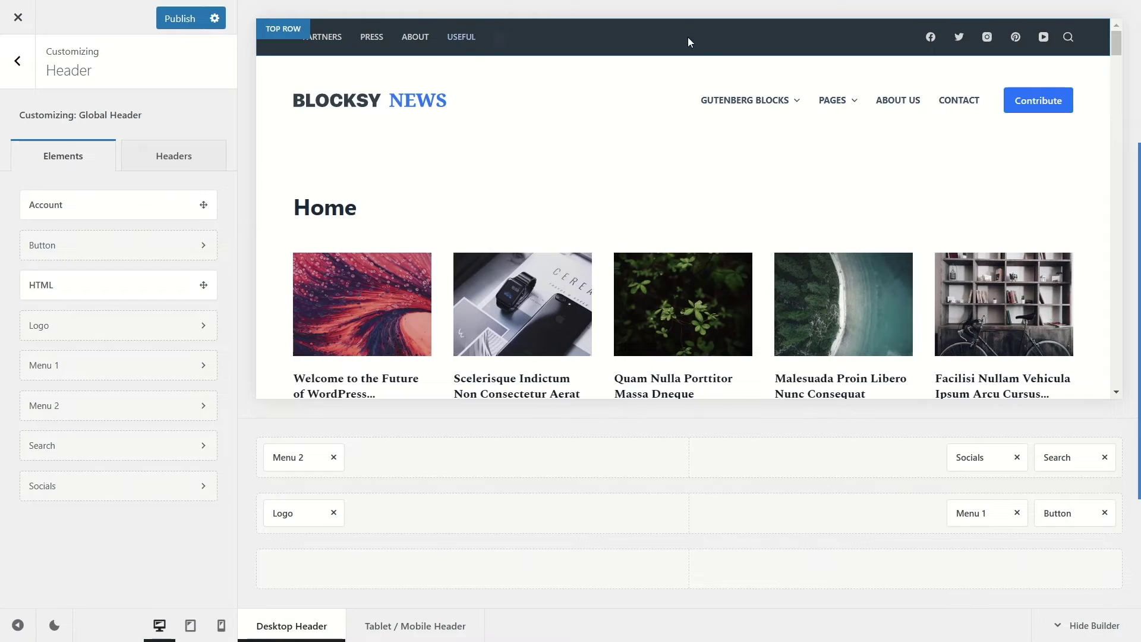
Step: Remove Menu 2 from the header's top row, and place it back at the row's start
click(333, 458)
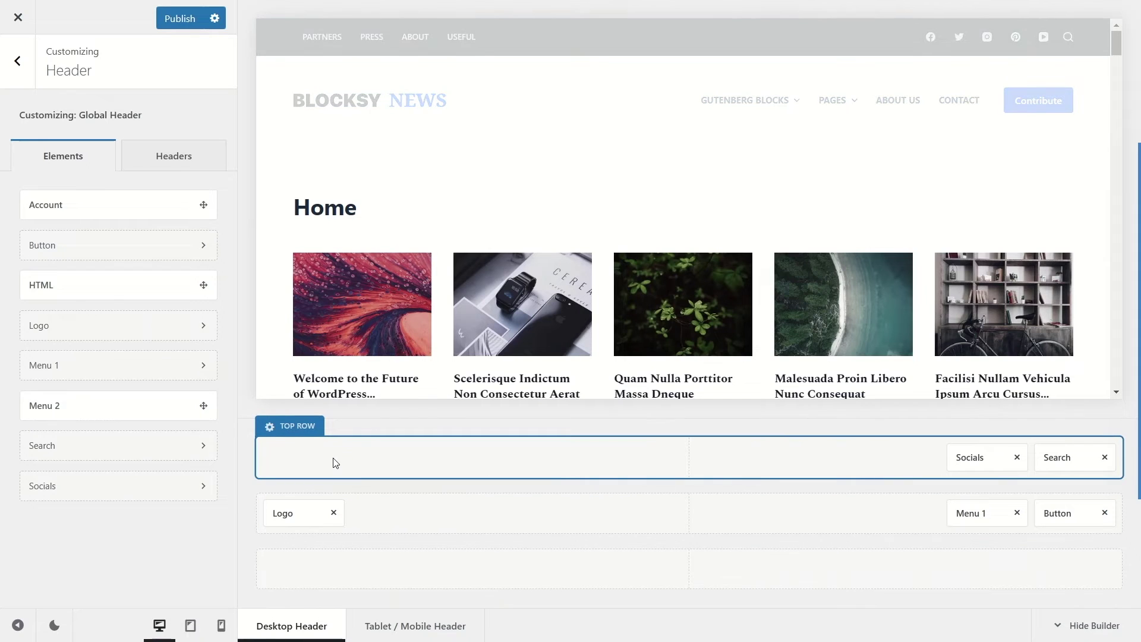
drag(52, 406, 297, 456)
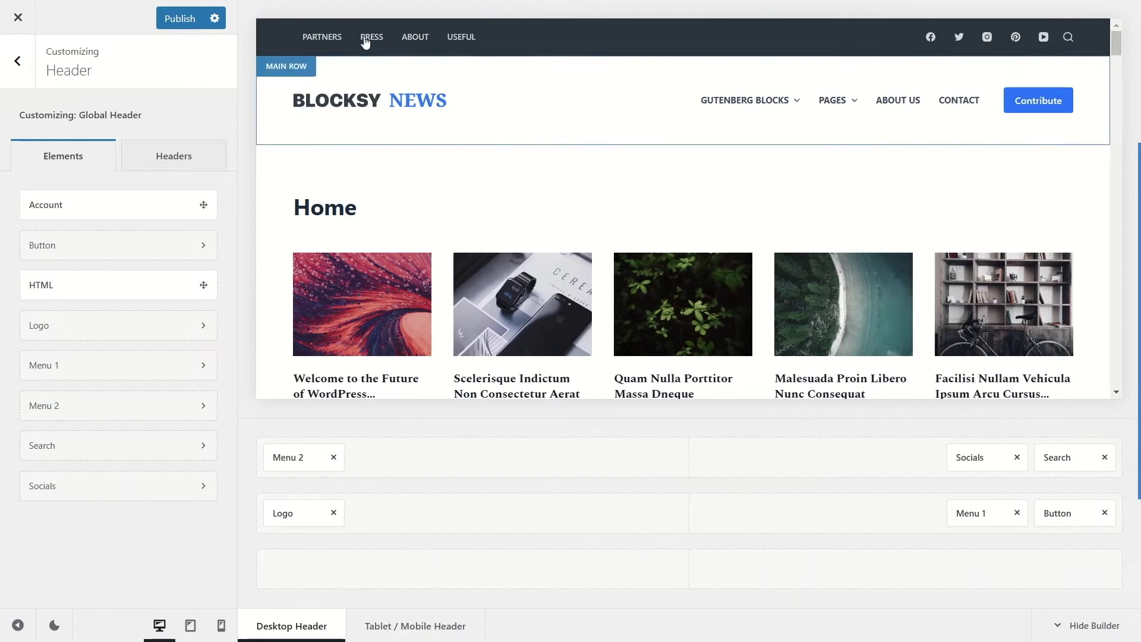
Step: Remove Menu 2, Socials, and Search from the header's top row, and replace the main row's Button element with Search
click(335, 466)
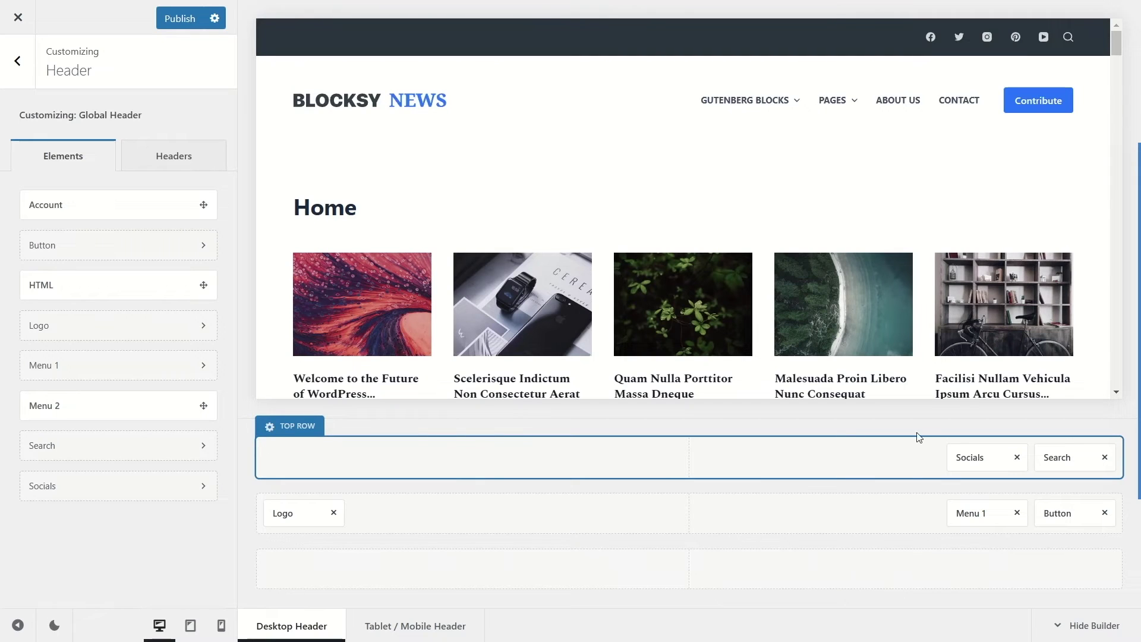
click(1017, 457)
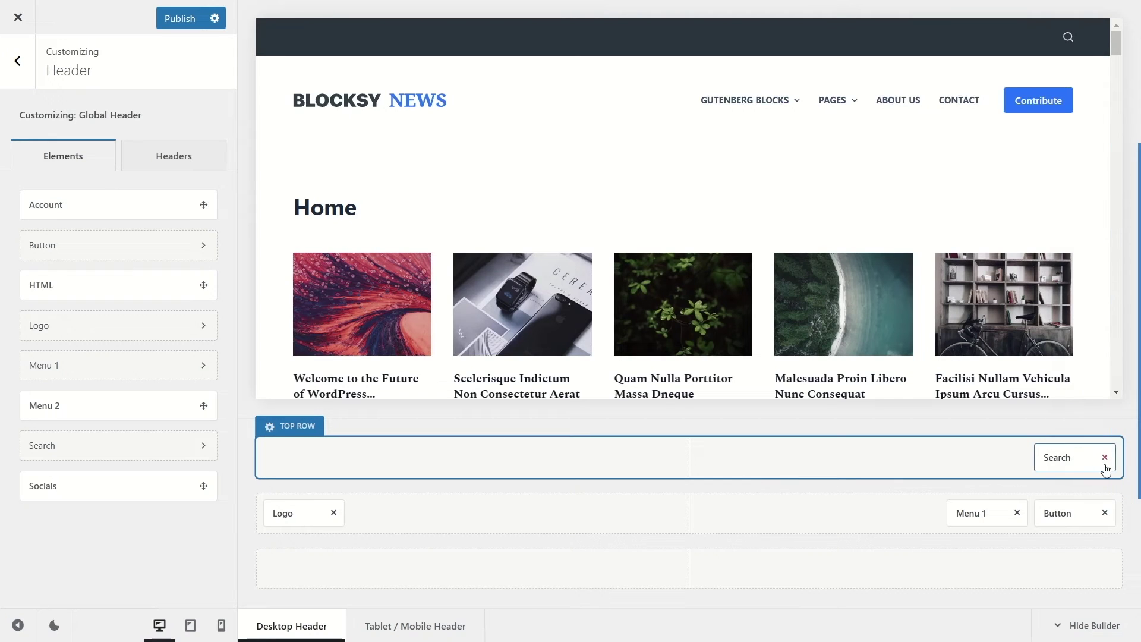
click(1105, 458)
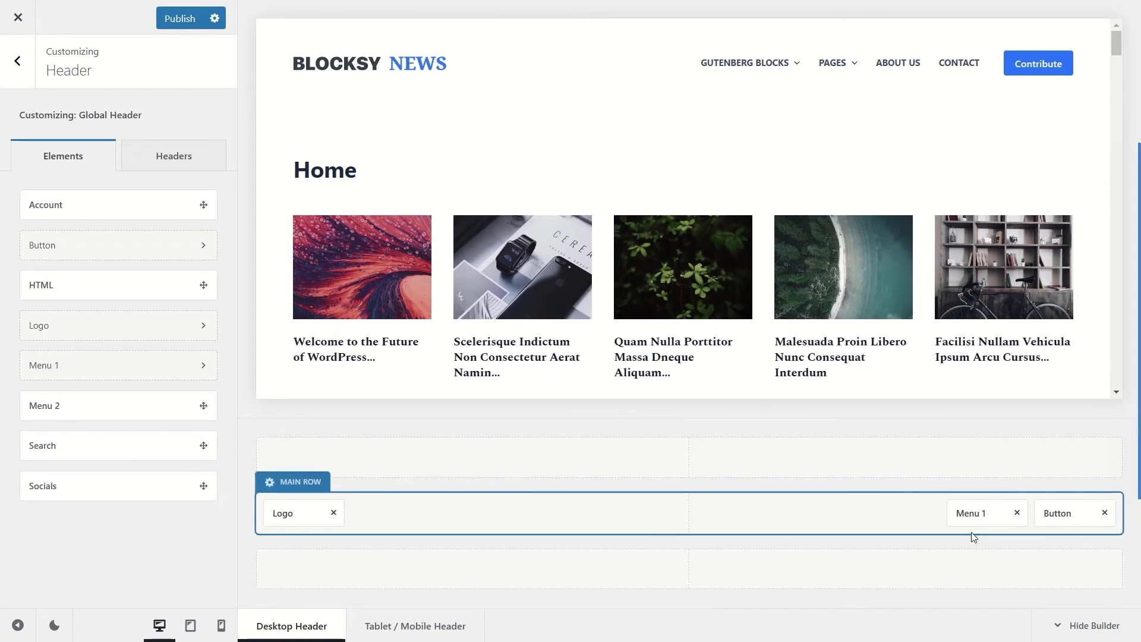
click(1104, 512)
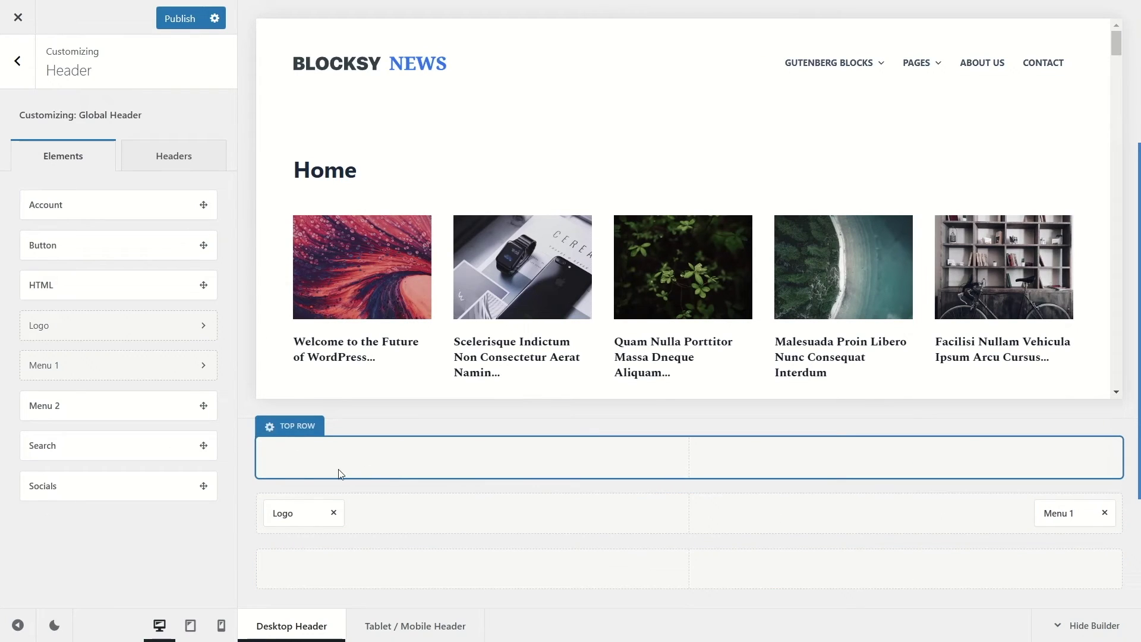
drag(53, 447, 1060, 518)
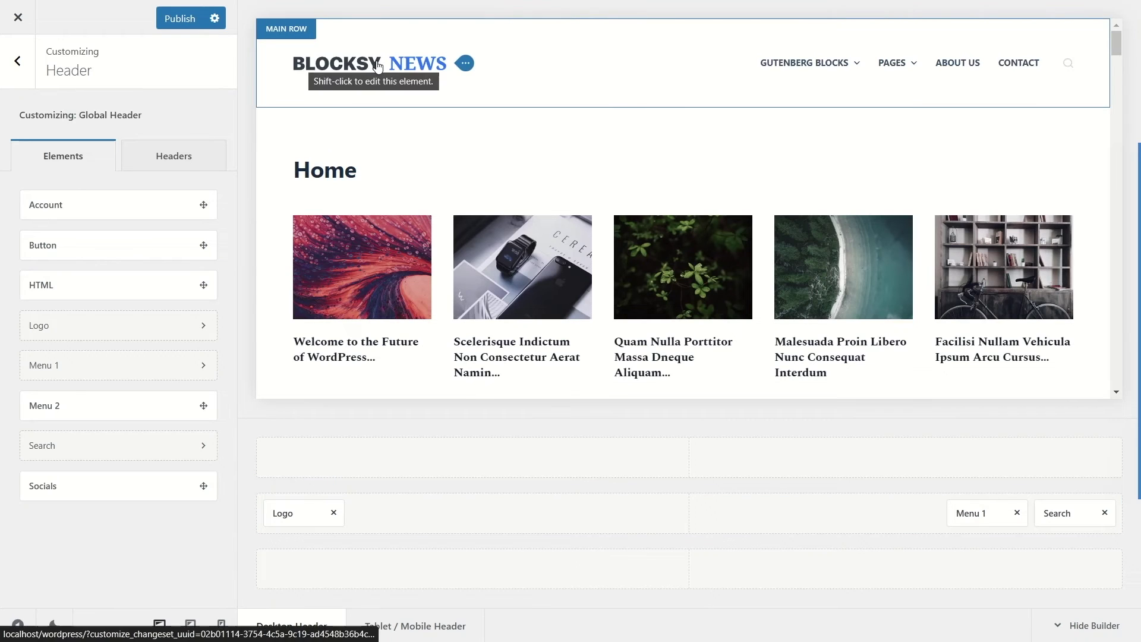
Step: Replace the header logo with the Little Blog image, My-Blog.png, from the media library
click(297, 514)
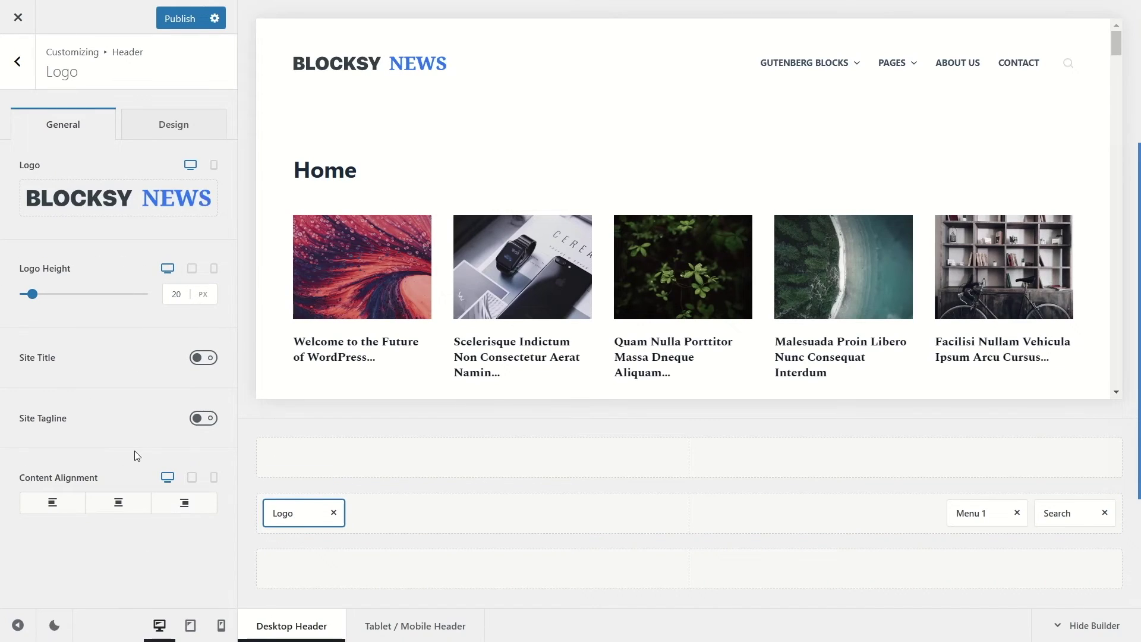
mouse_move(152, 202)
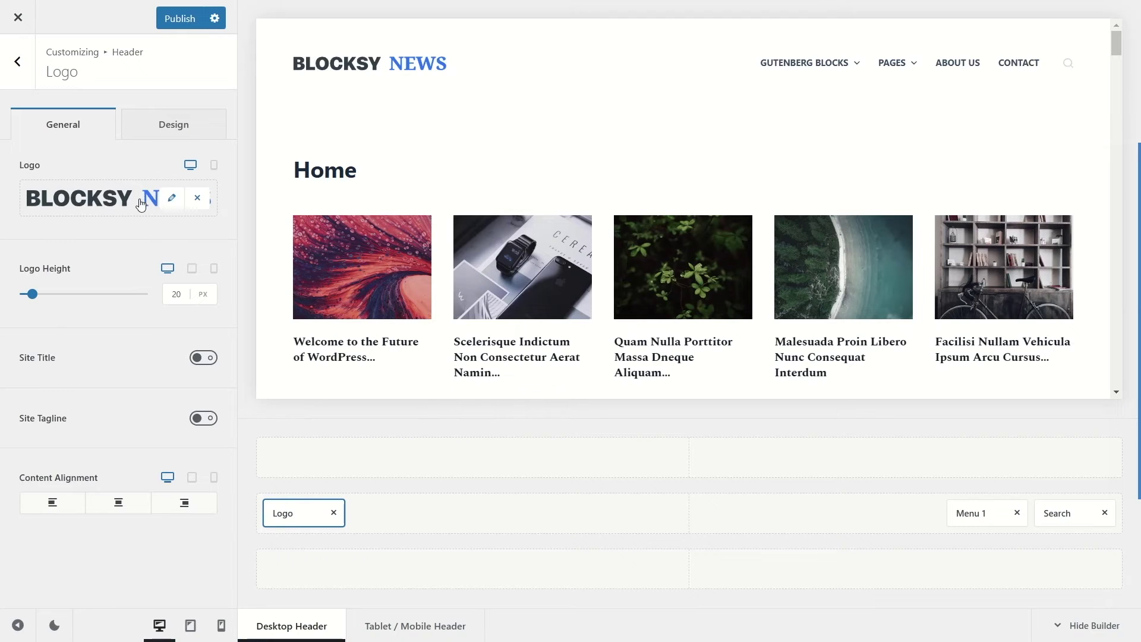
click(171, 198)
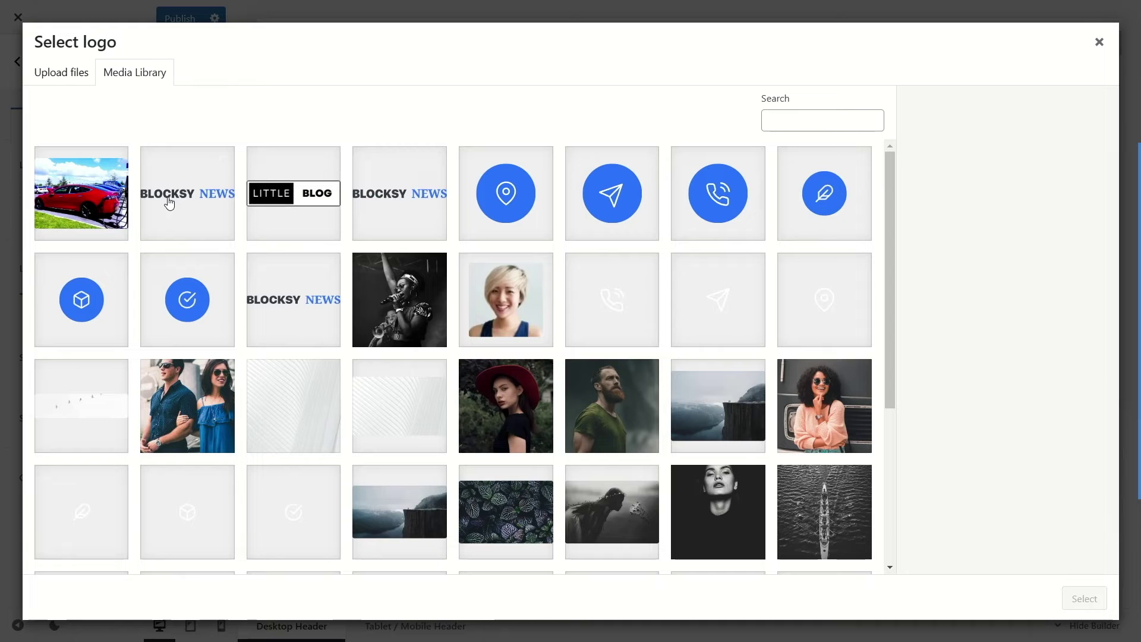
click(293, 204)
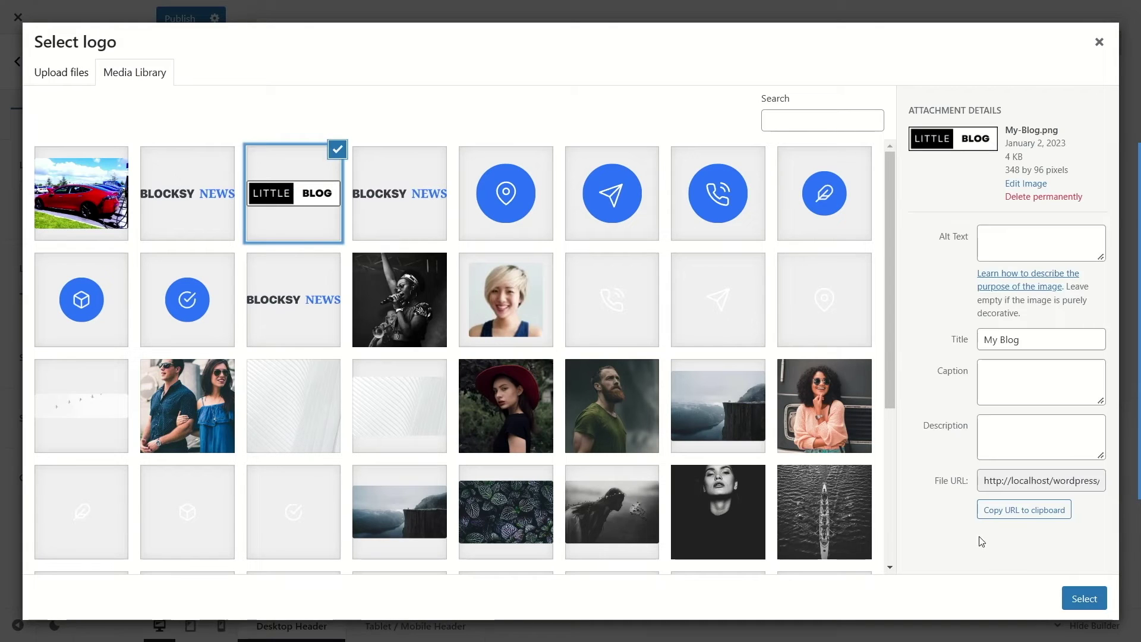
click(1080, 596)
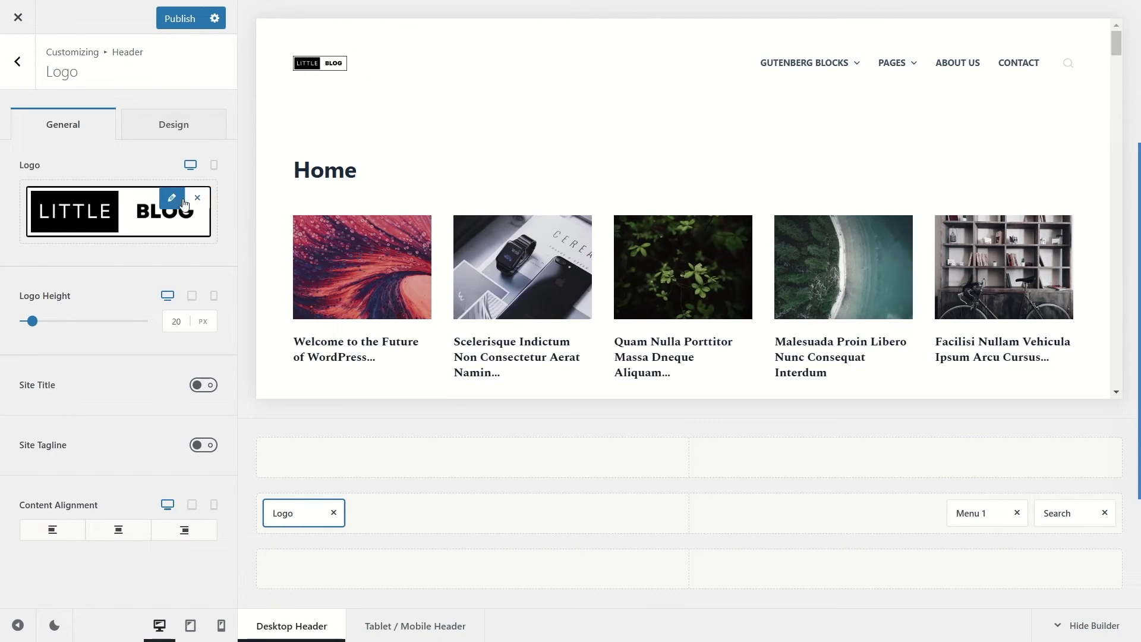
Step: Set the header logo's height to 40 px
drag(34, 322, 37, 324)
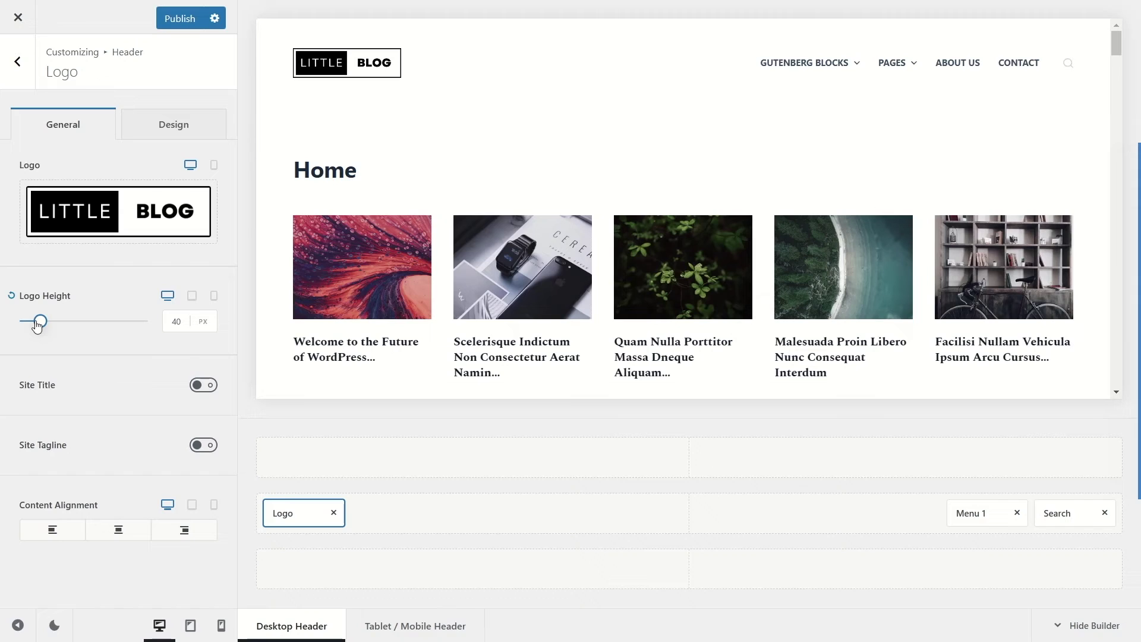
click(171, 320)
drag(174, 322, 186, 323)
text(40)
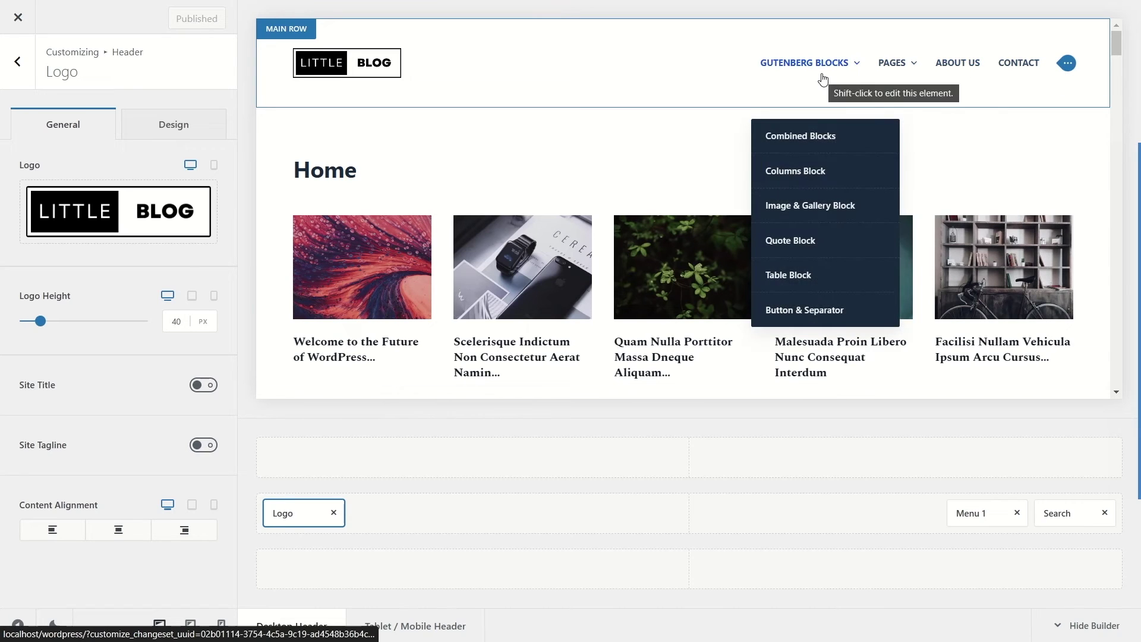
Step: Check the new header in the page preview, publish the changes, and close the customizer
mouse_move(812, 77)
scroll(428, 326, down, 5)
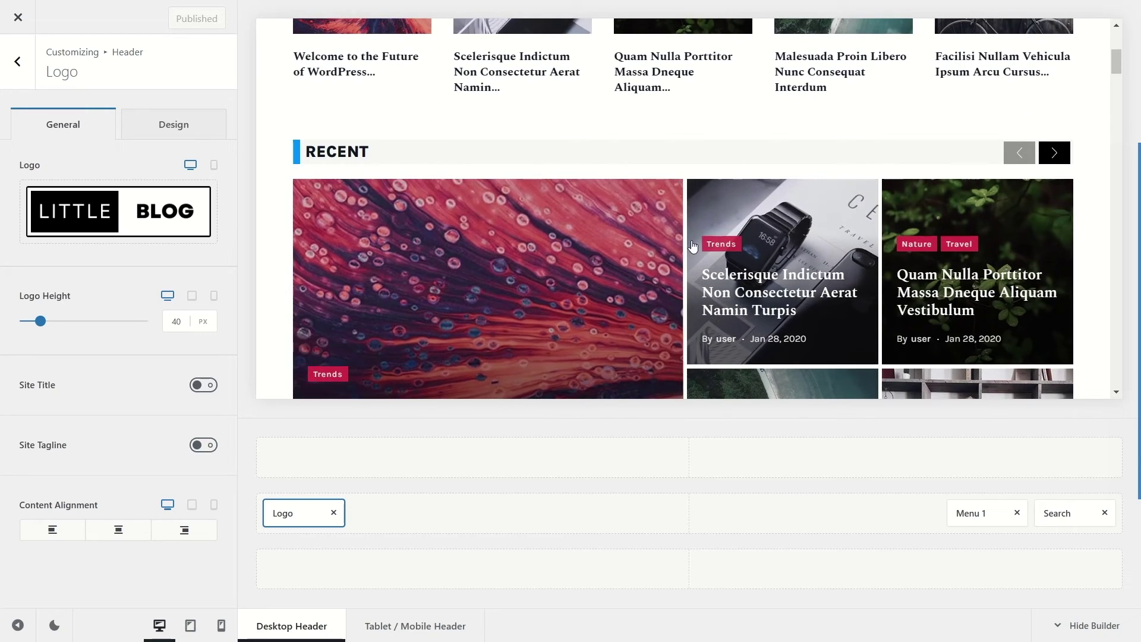
scroll(341, 375, up, 5)
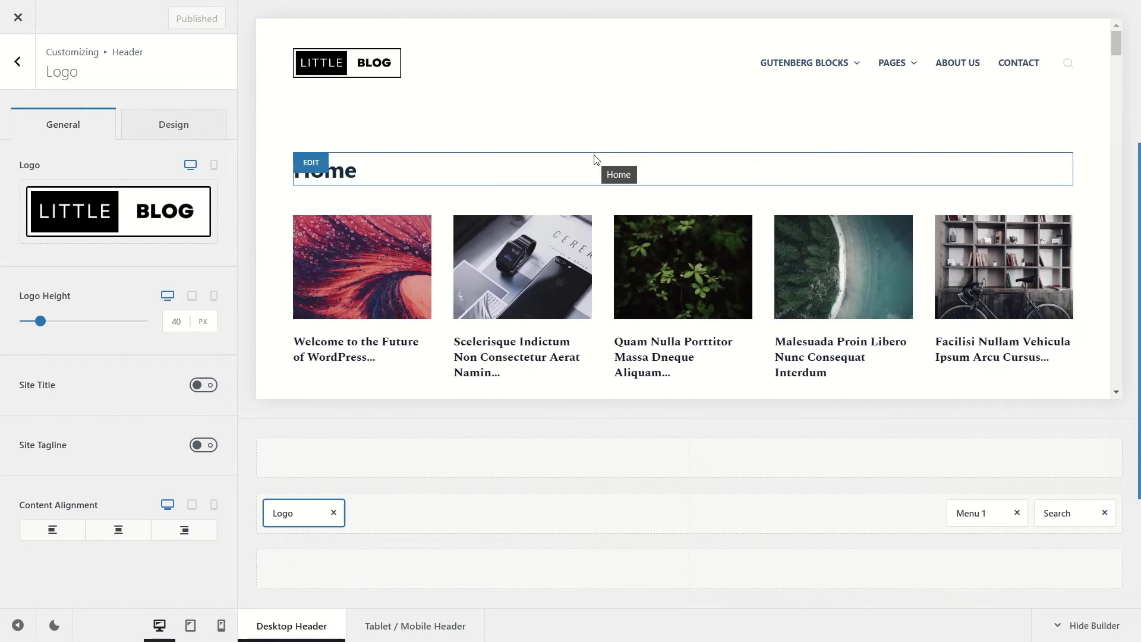
click(17, 61)
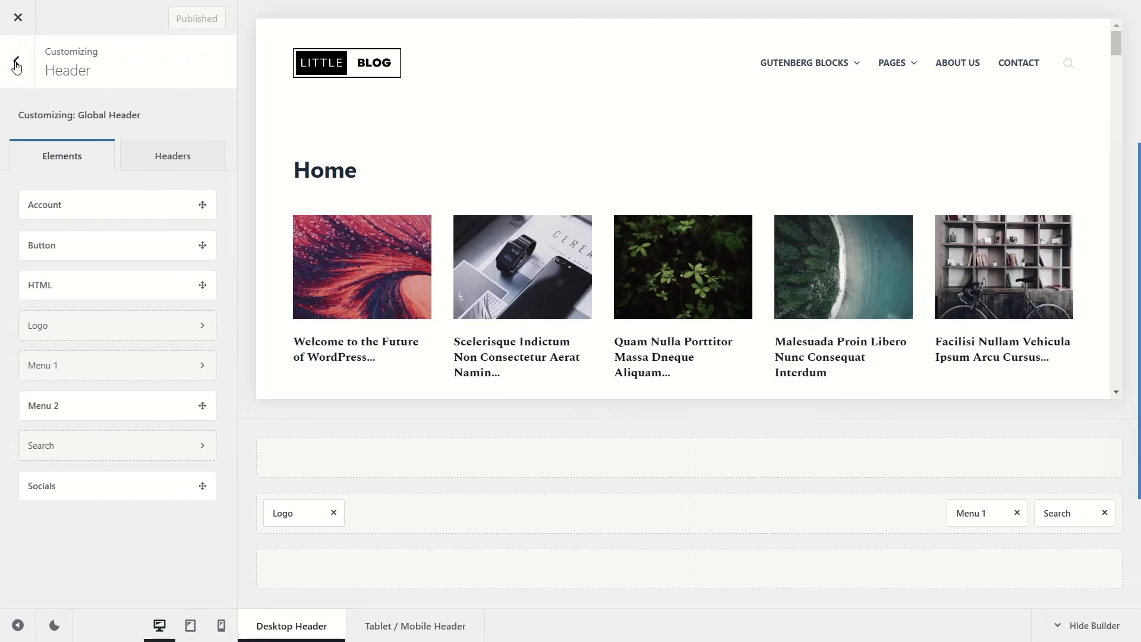
click(19, 73)
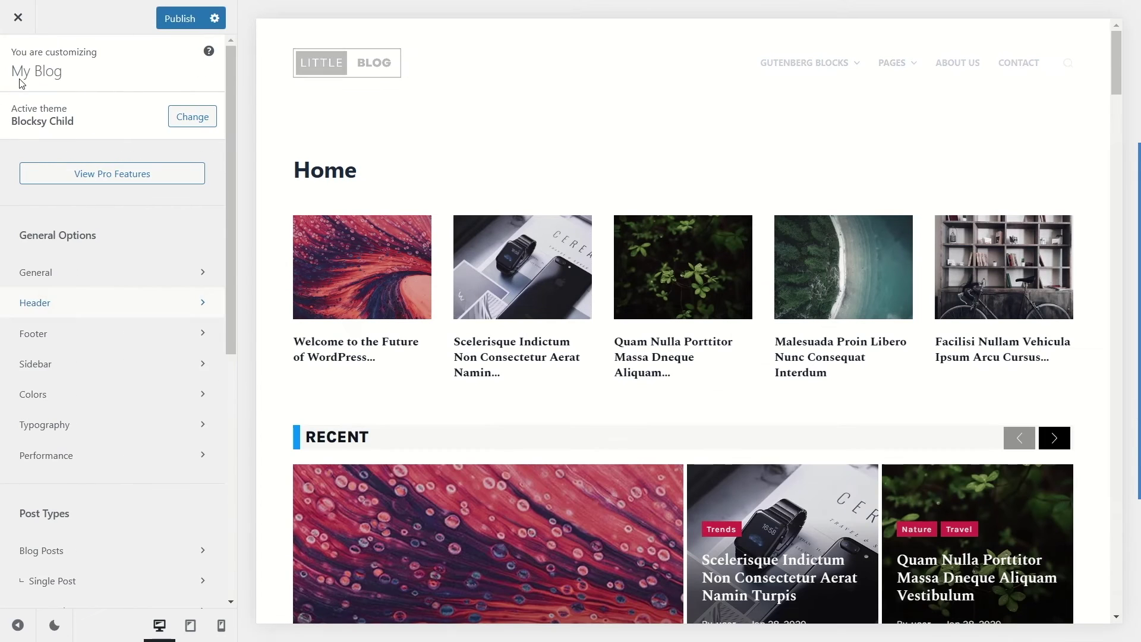
click(182, 23)
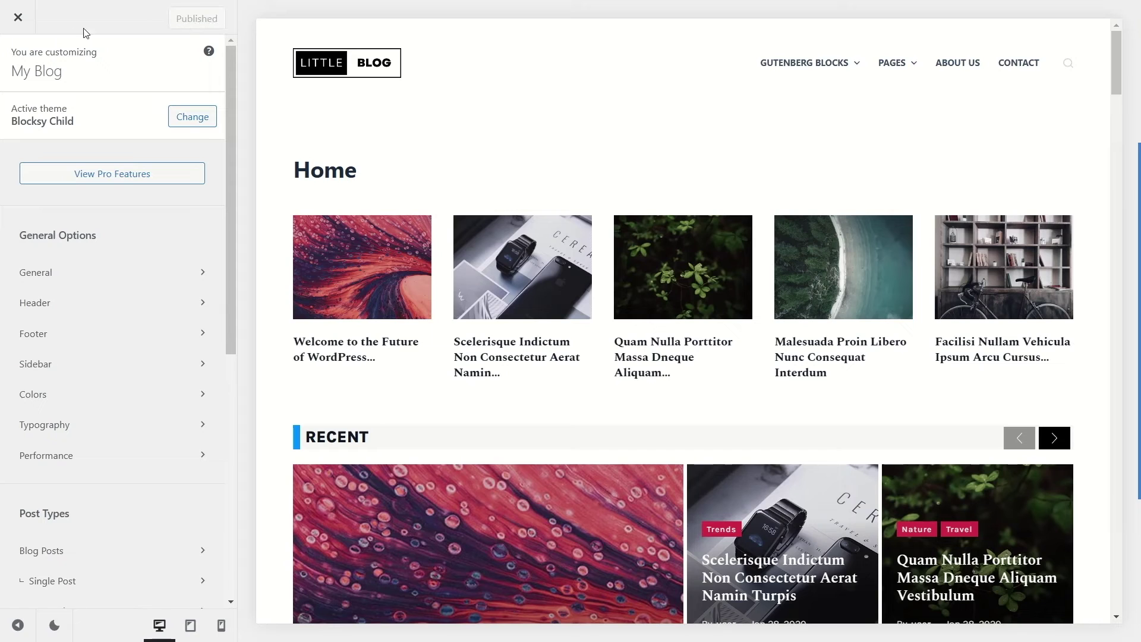
click(19, 17)
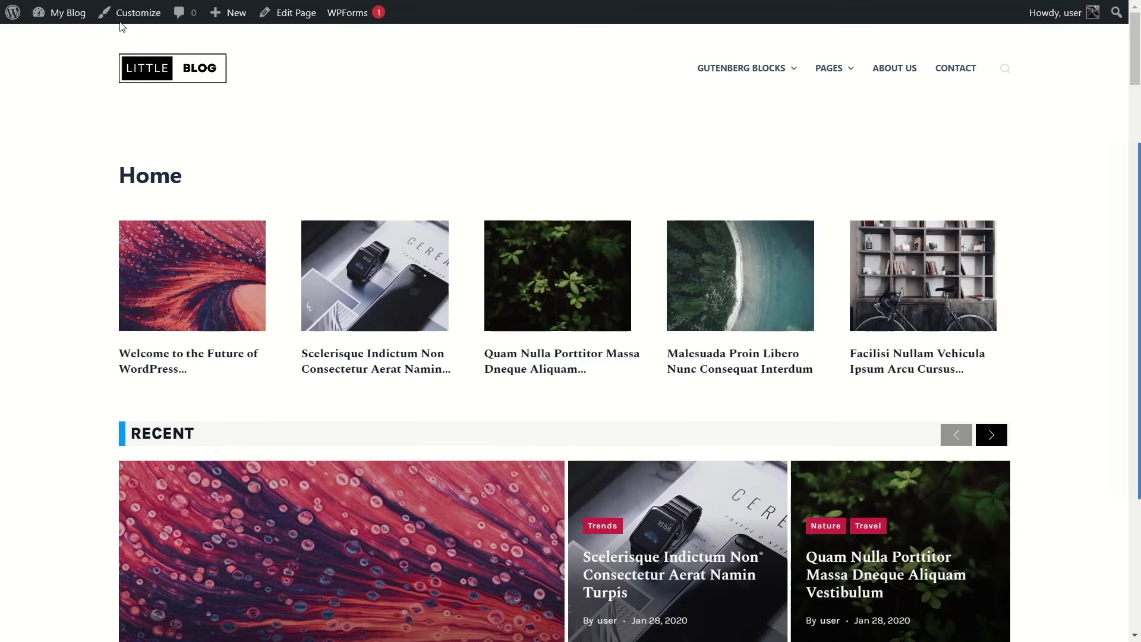
Step: Go to the site's admin dashboard and open the Menus page
mouse_move(53, 12)
click(55, 43)
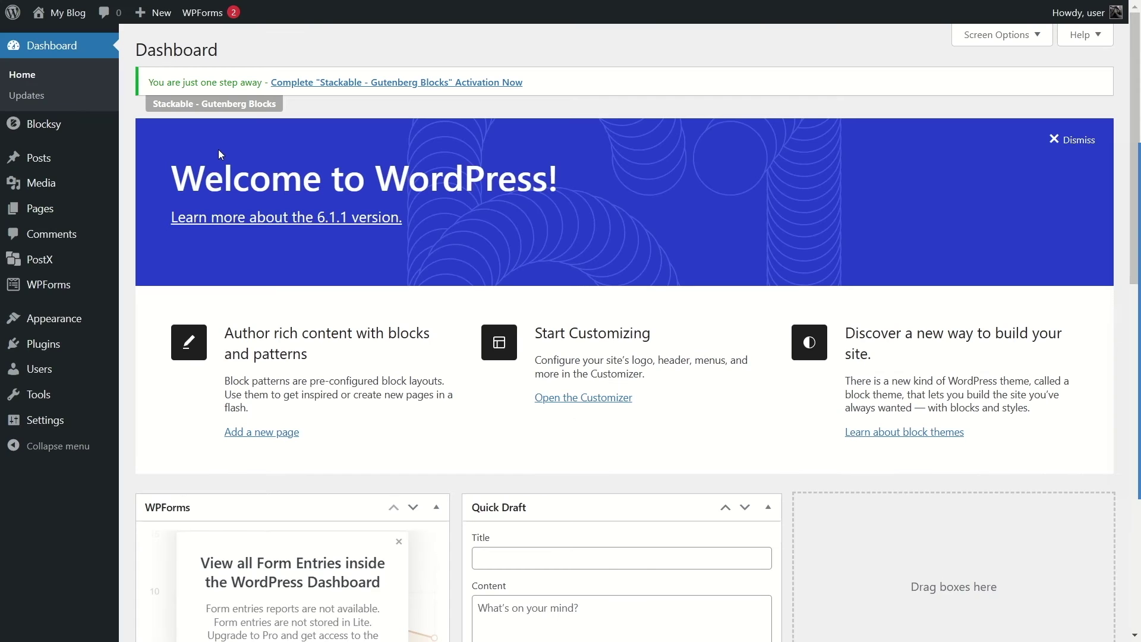
mouse_move(78, 327)
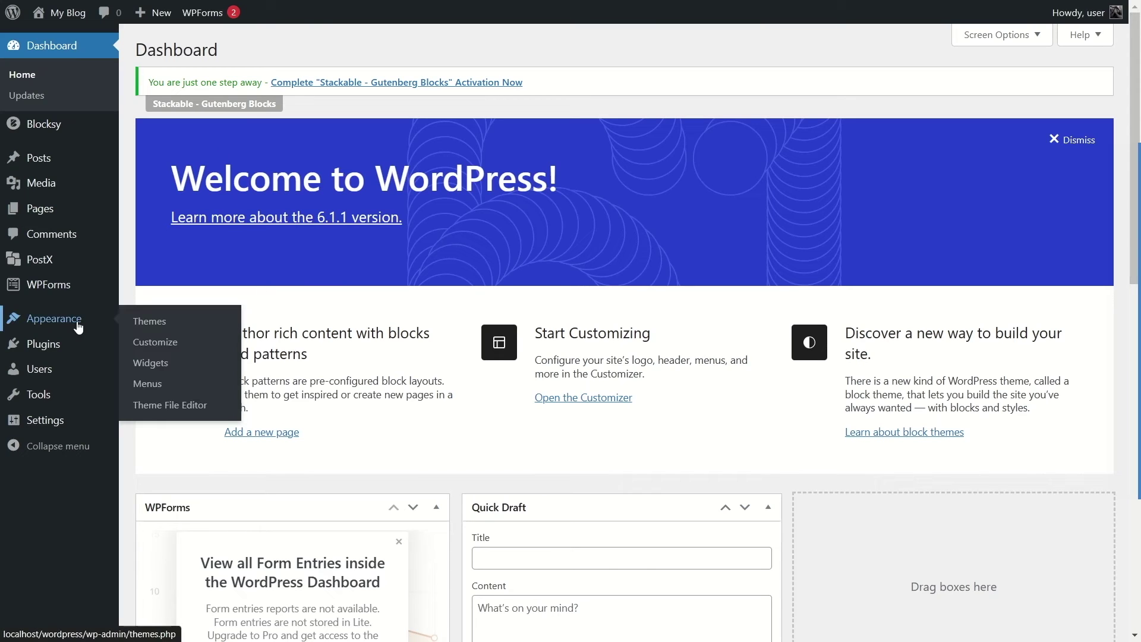
click(156, 390)
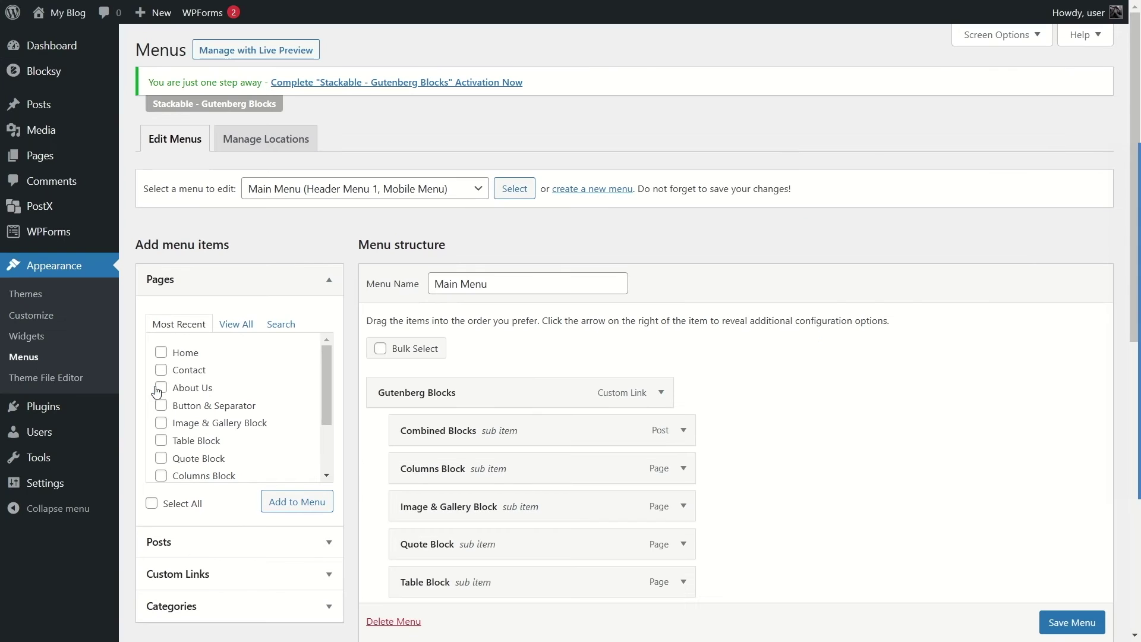
Step: Remove all items from the Main Menu except About Us and Contact
scroll(428, 334, down, 3)
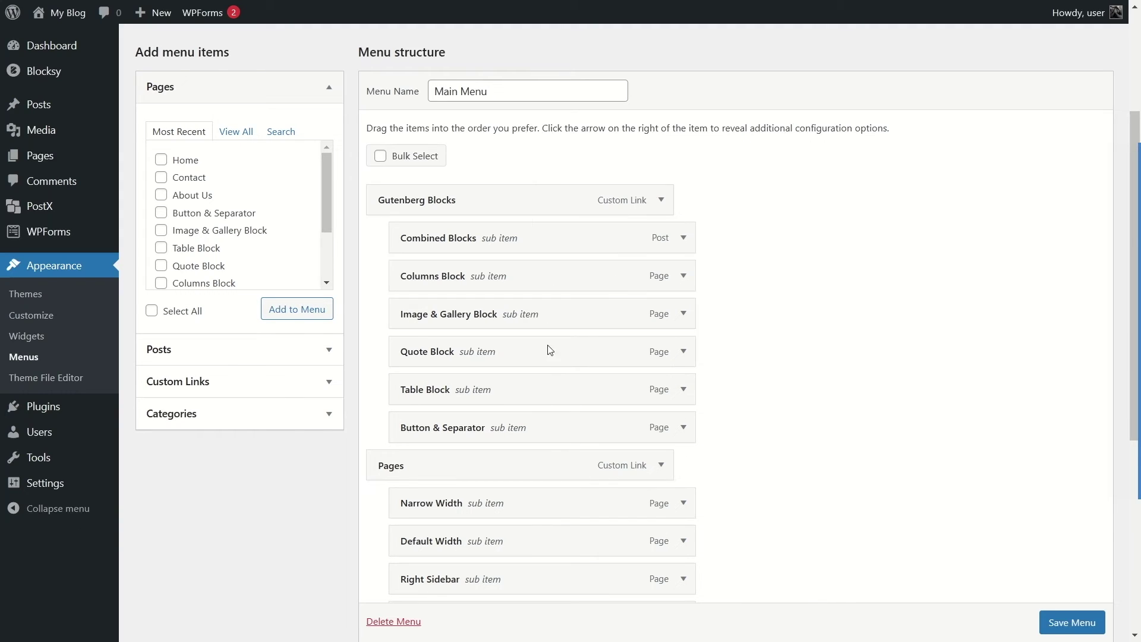
click(664, 202)
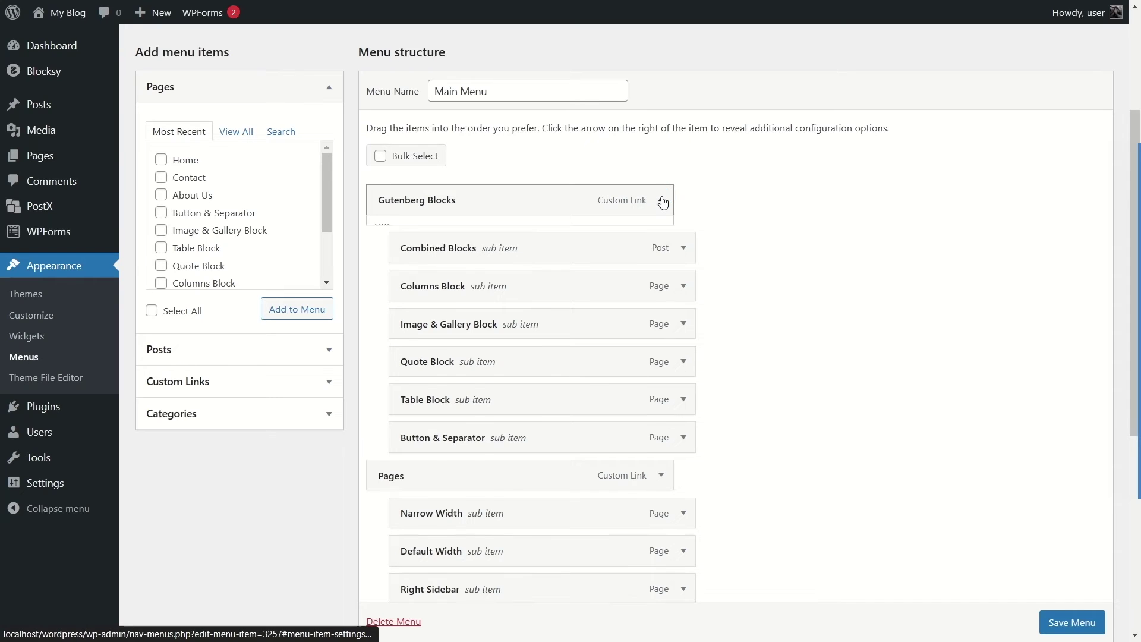
click(389, 355)
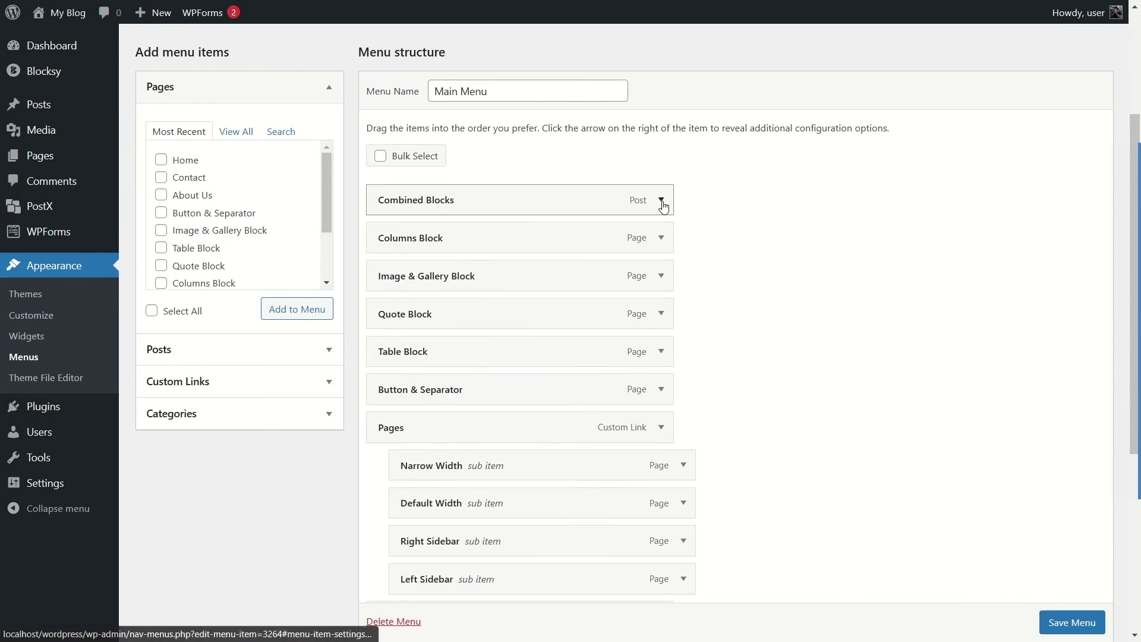
click(664, 201)
click(390, 337)
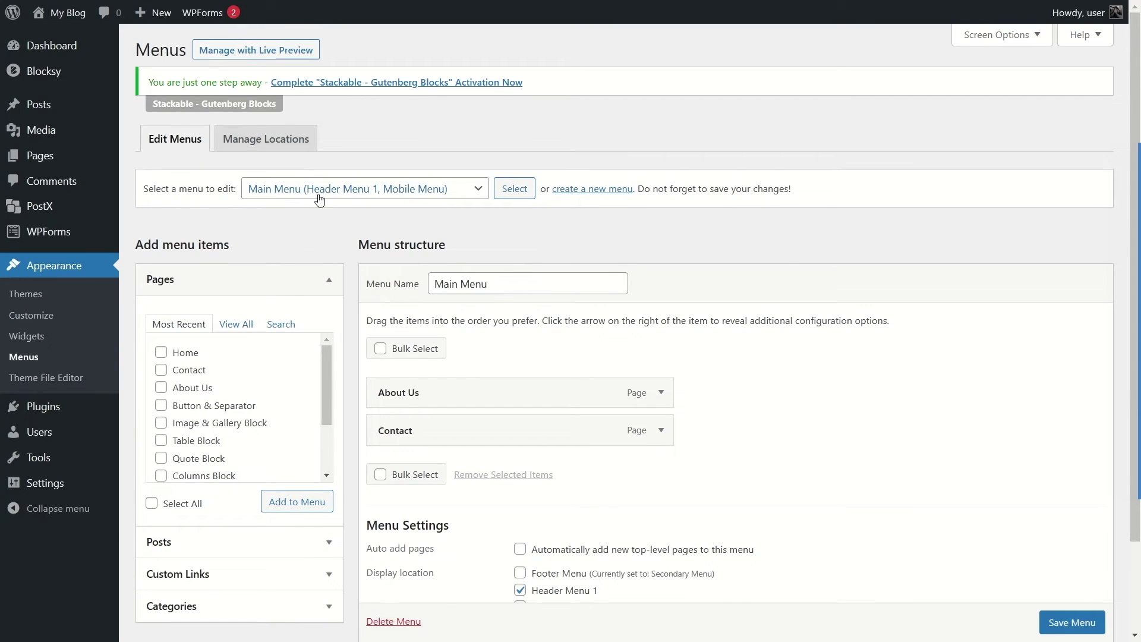
click(338, 200)
click(562, 238)
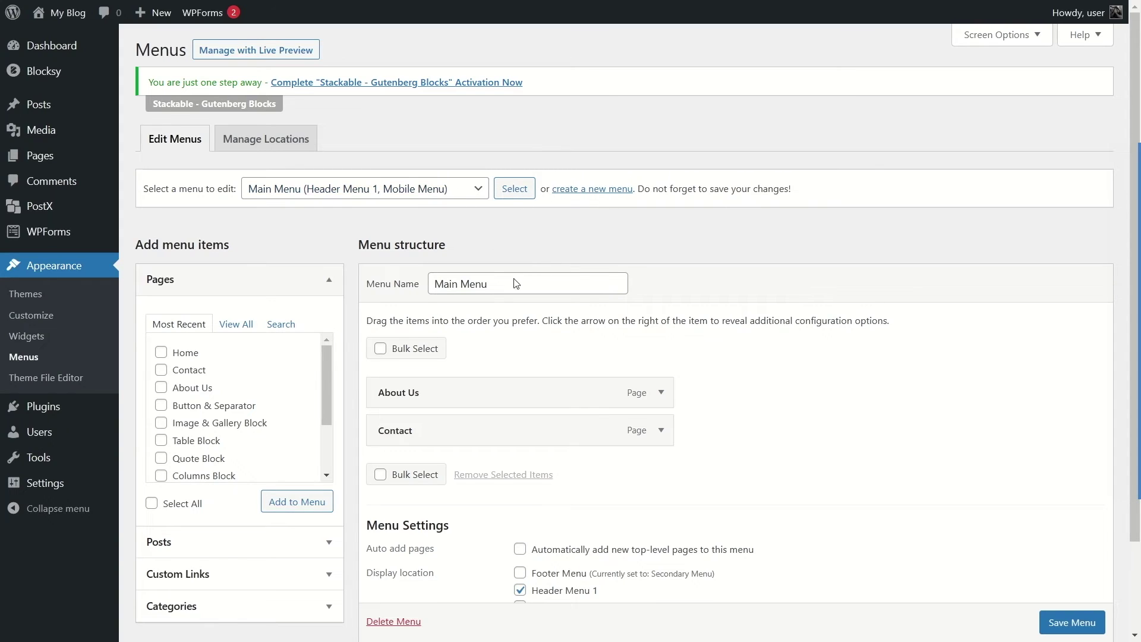
Step: Add a custom link with the URL # and the link text Popular Categories to the Main Menu
scroll(538, 376, down, 2)
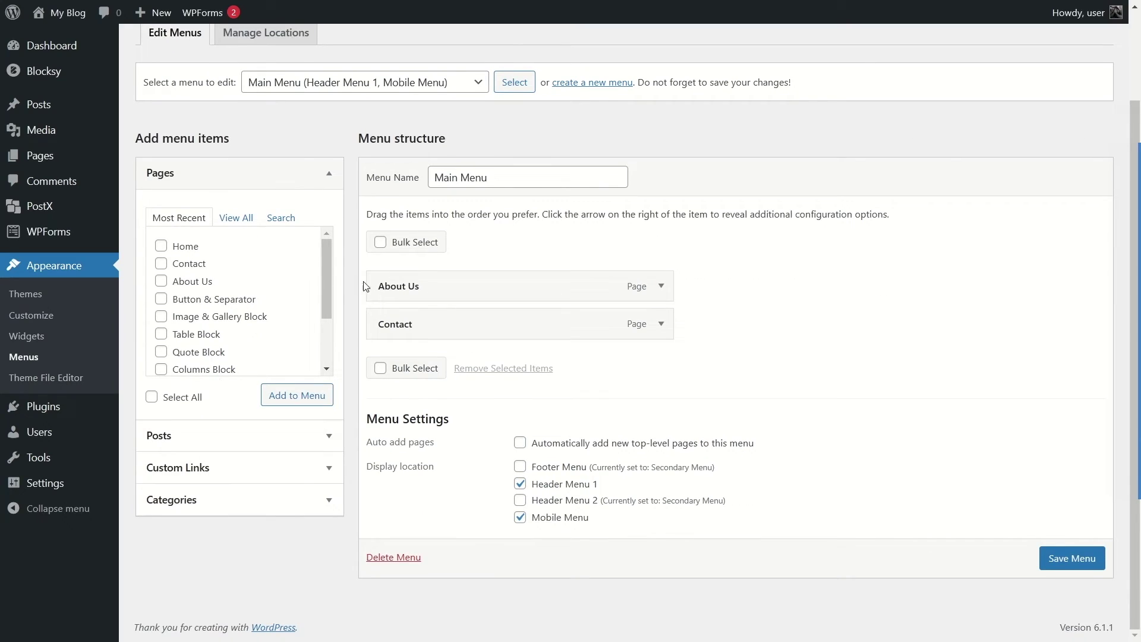
click(243, 436)
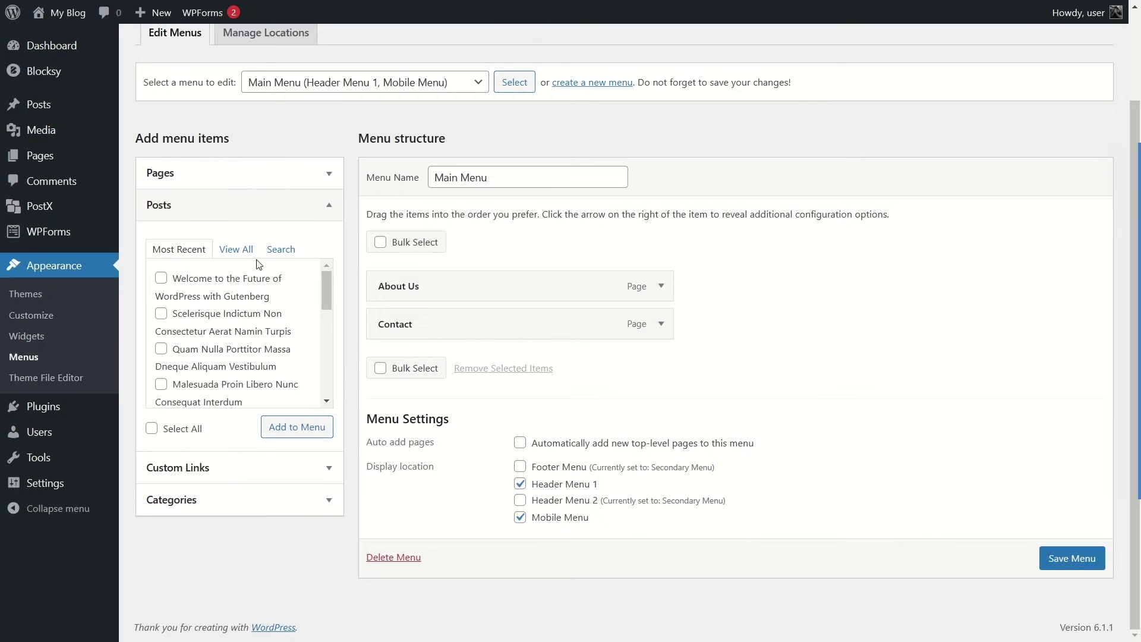
click(282, 209)
click(260, 236)
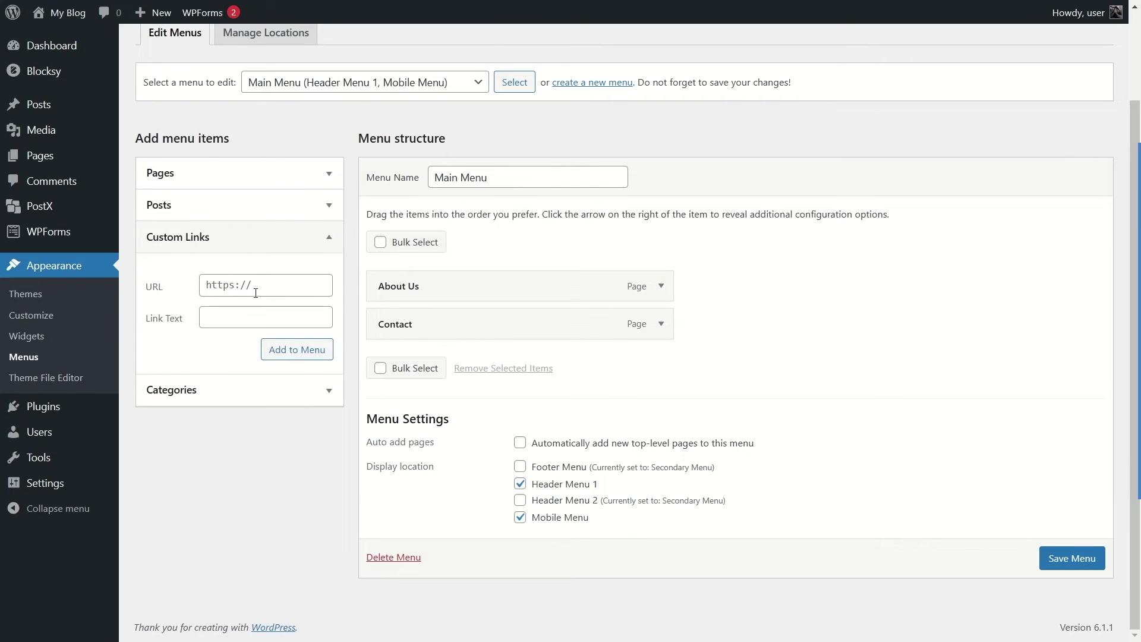
click(232, 285)
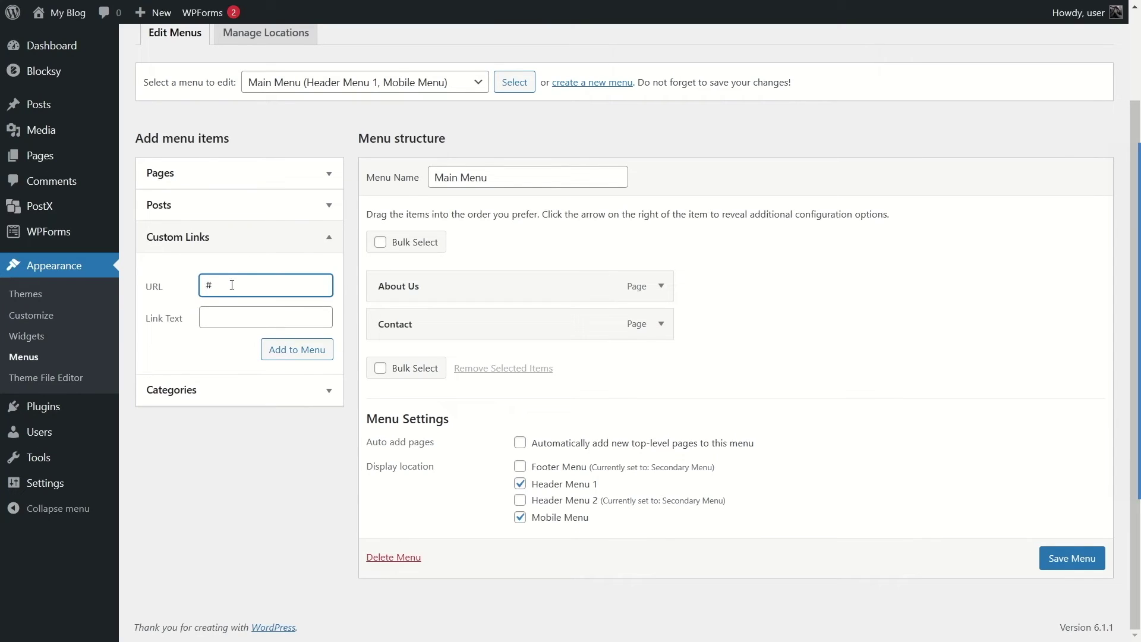
click(269, 322)
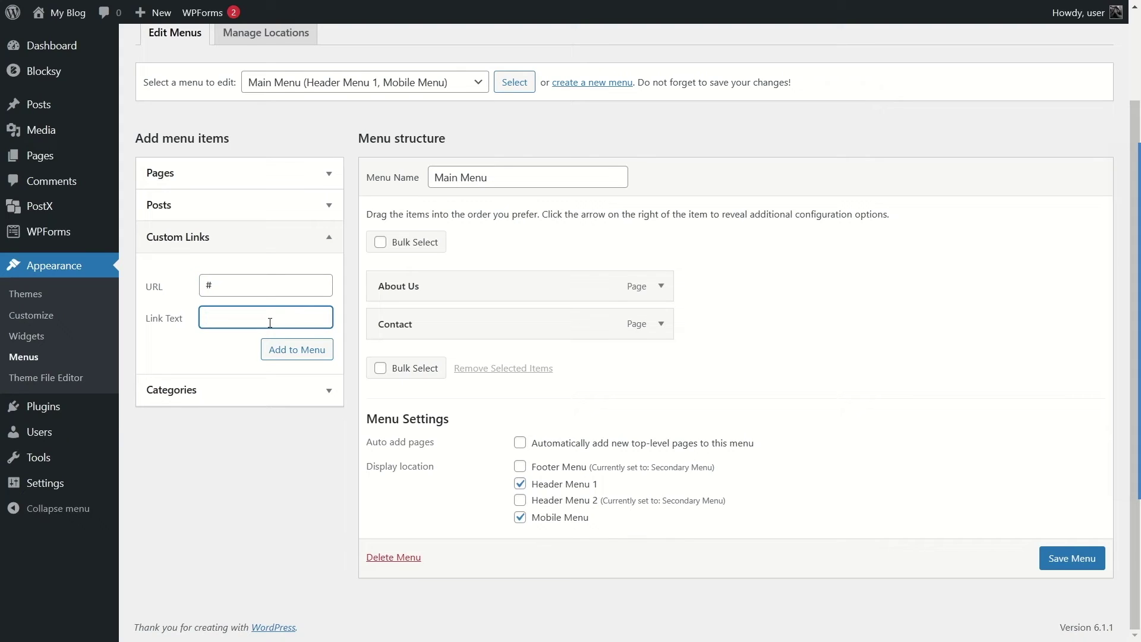
text(Popular Categories)
click(296, 349)
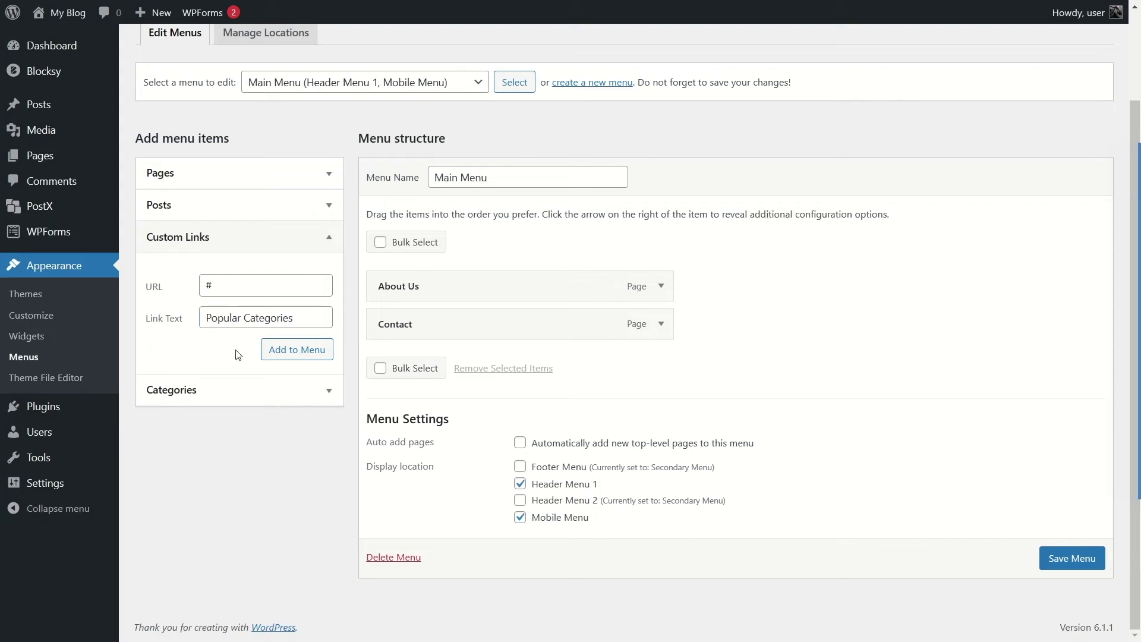
drag(205, 318, 300, 320)
click(204, 344)
click(295, 353)
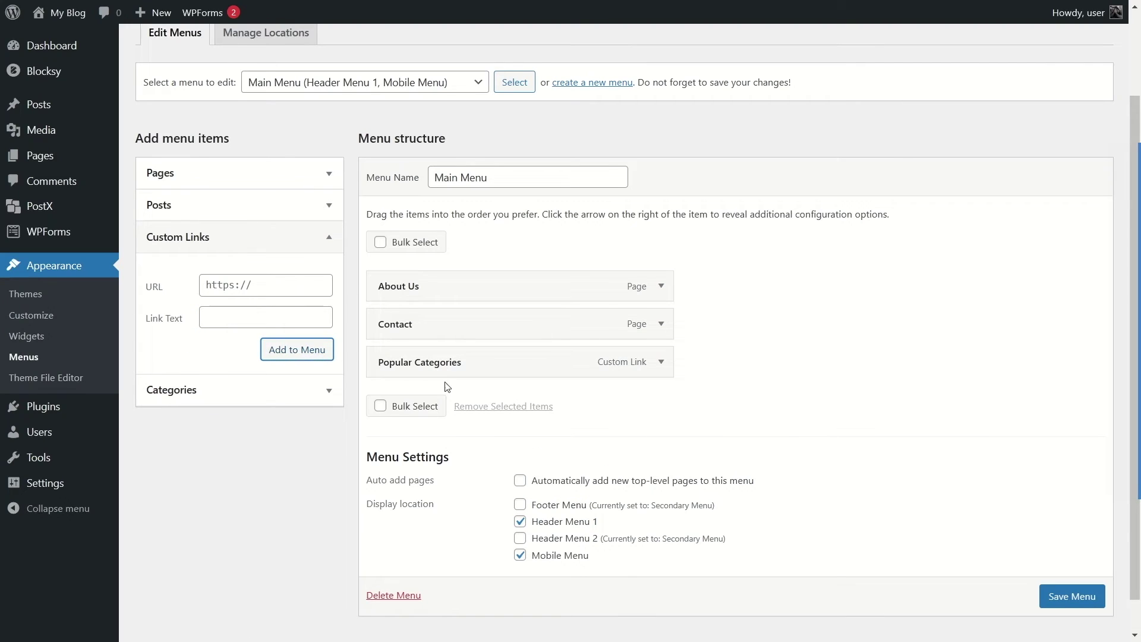
Step: Move Popular Categories to the start of the Main Menu and add the categories Travel, Trends, Nature, Art & Design and People
drag(418, 363, 407, 271)
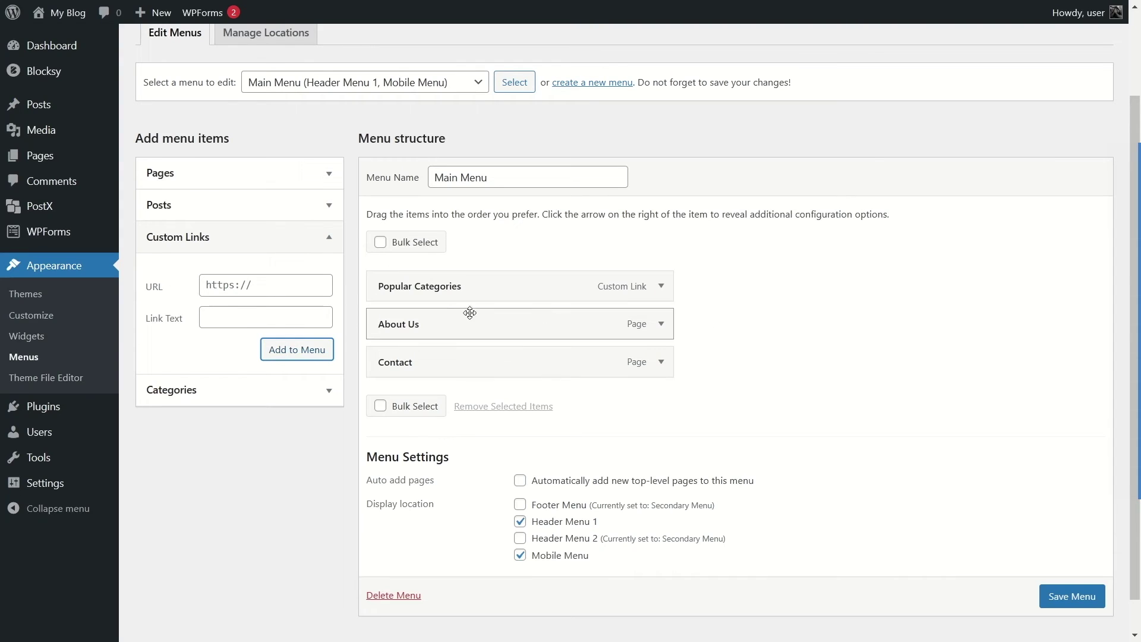
click(254, 235)
click(202, 271)
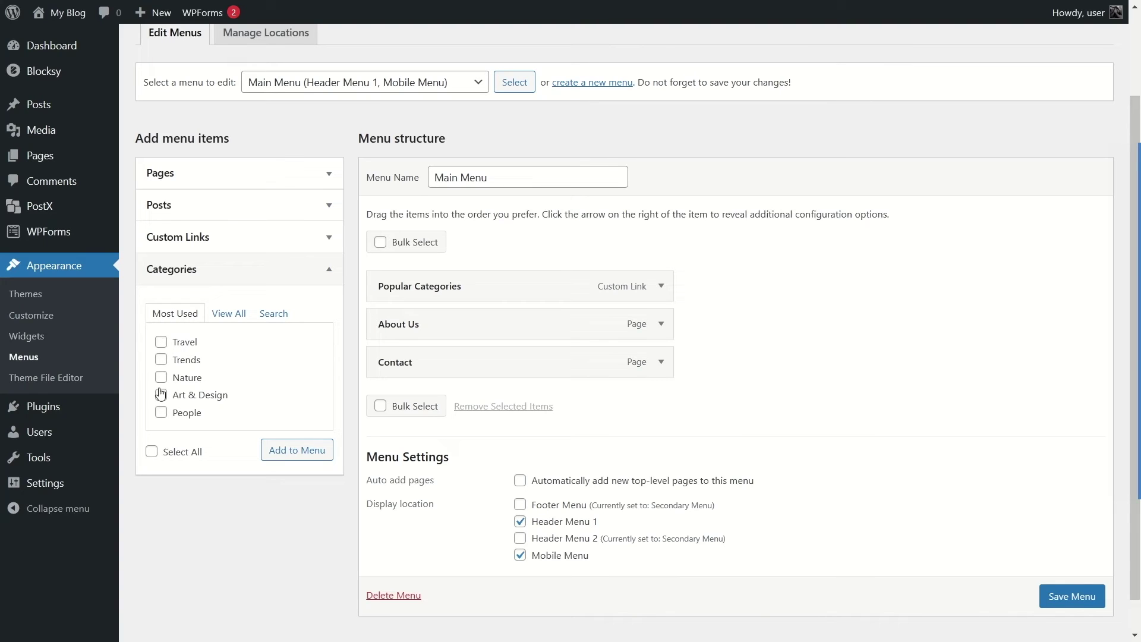
key(Tab)
key(space)
key(Tab)
key(space)
key(Tab)
key(space)
key(Tab)
key(space)
click(299, 456)
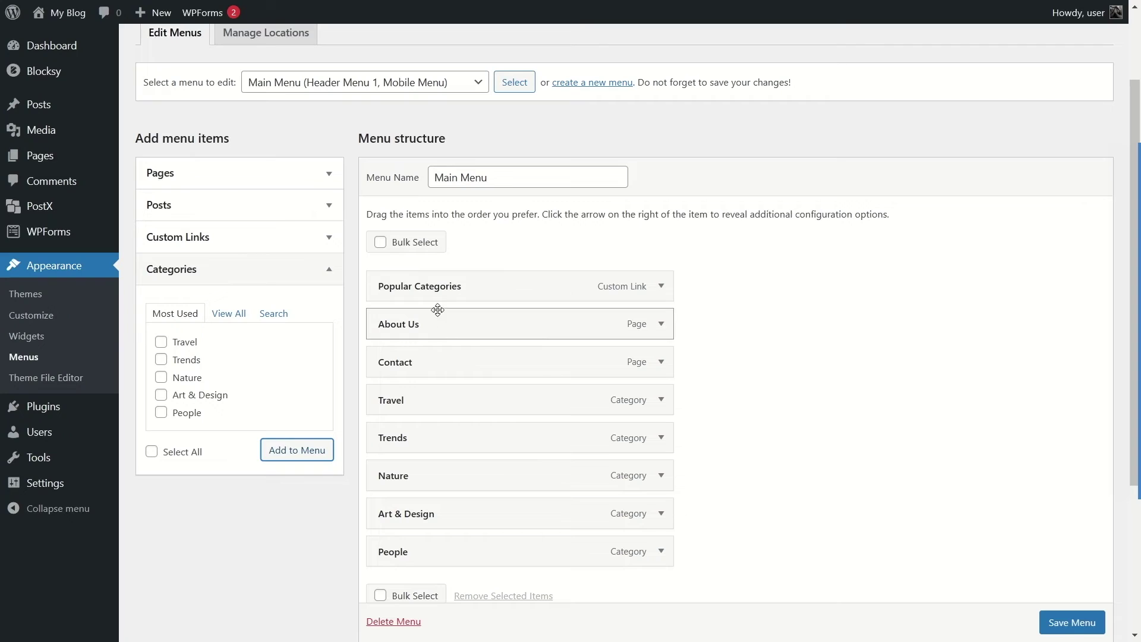
Step: Move About Us and Contact to the end of the menu and nest the five categories as sub items of Popular Categories
drag(415, 325, 411, 540)
drag(395, 327, 400, 558)
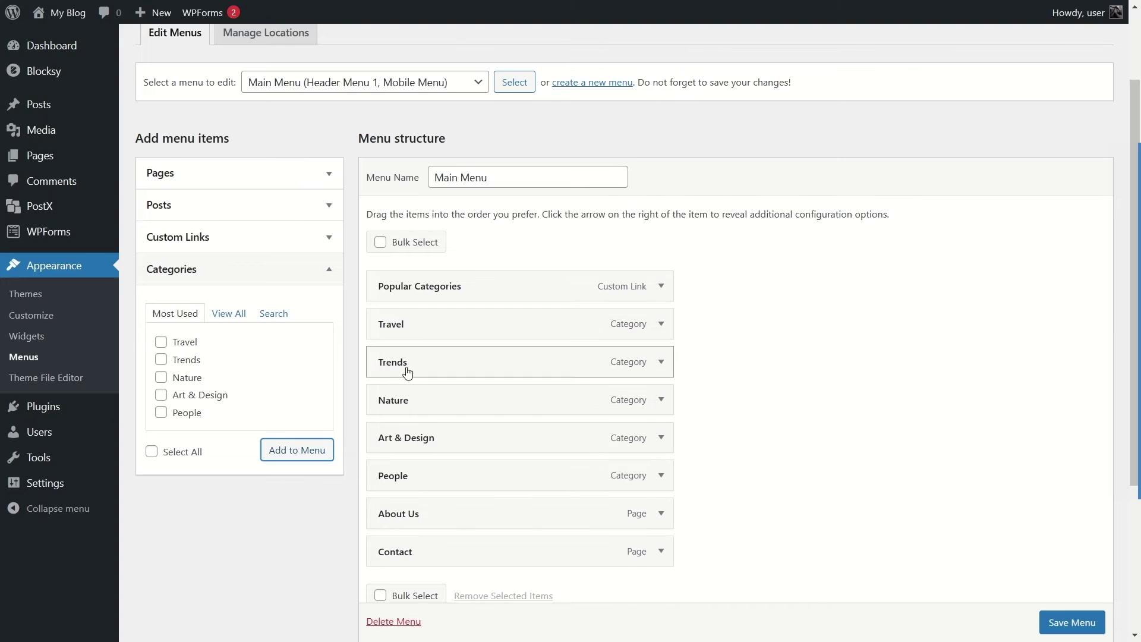
drag(383, 325, 410, 324)
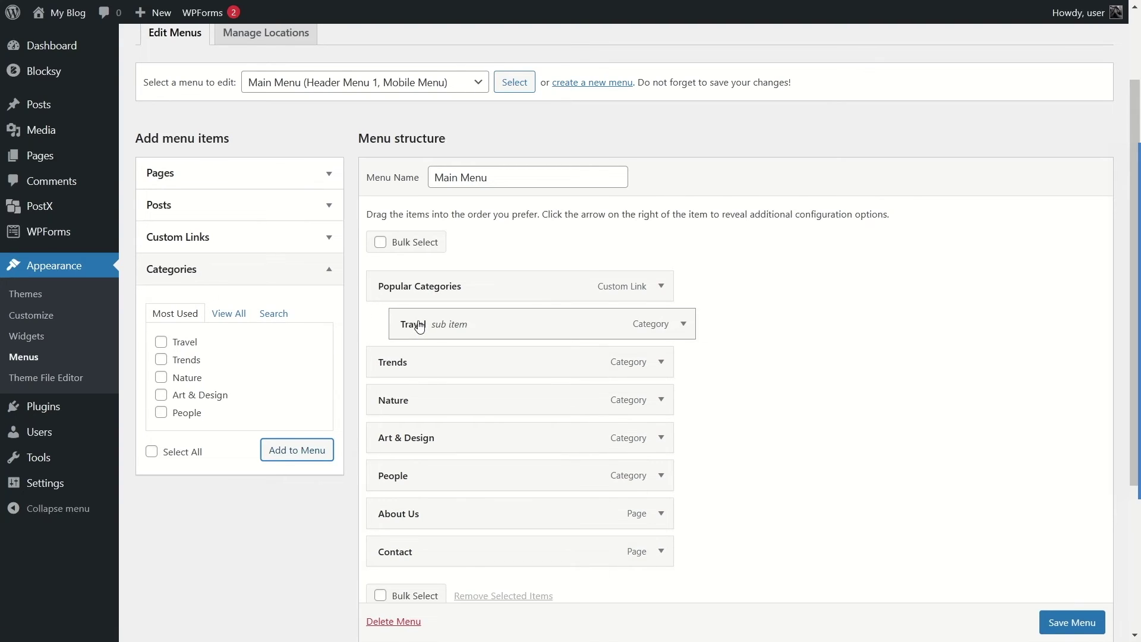
mouse_move(390, 361)
mouse_down()
mouse_move(422, 356)
mouse_move(404, 359)
mouse_up()
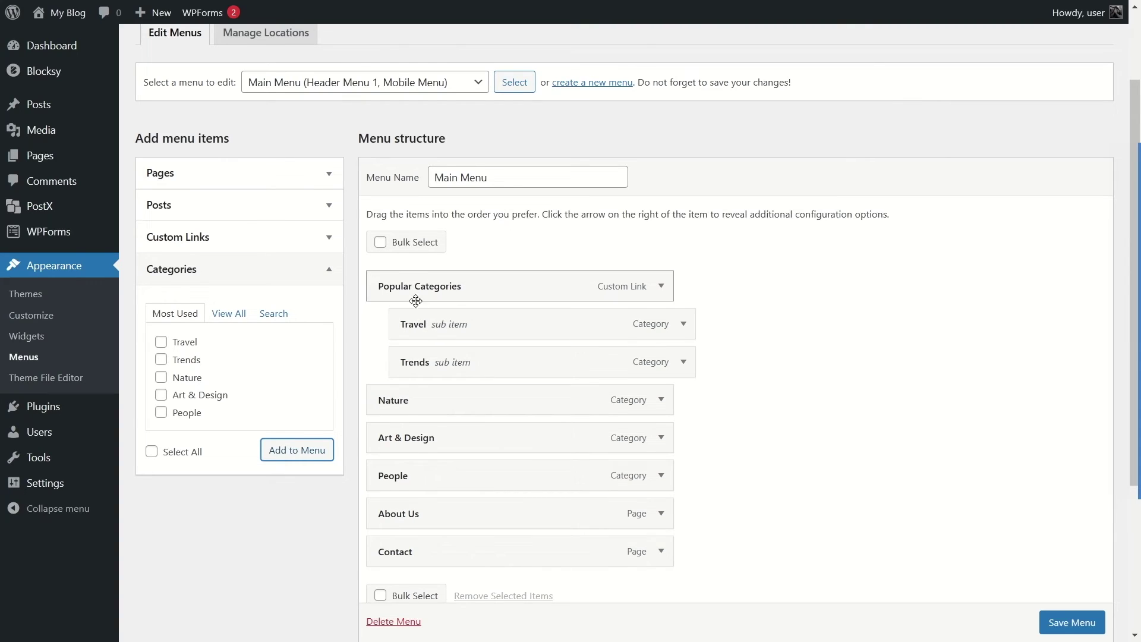
drag(389, 400, 414, 401)
drag(407, 398, 406, 398)
drag(383, 438, 402, 440)
drag(387, 485, 415, 474)
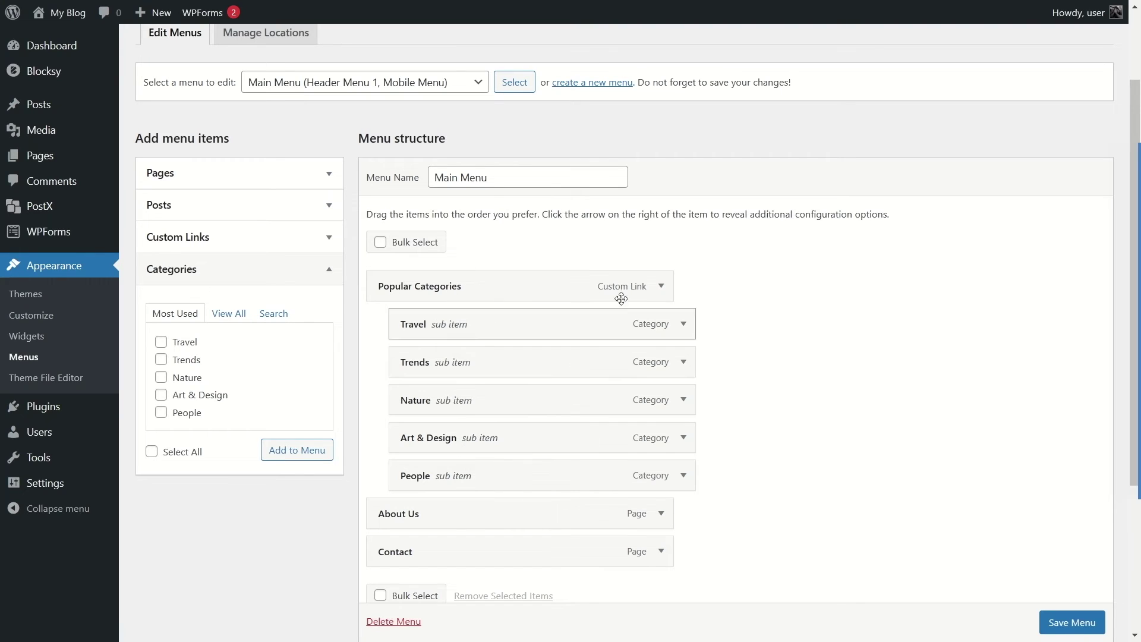
Step: Look at the Popular Categories item's URL and navigation label settings and collapse them again
click(662, 287)
click(662, 287)
click(662, 287)
click(662, 287)
click(662, 287)
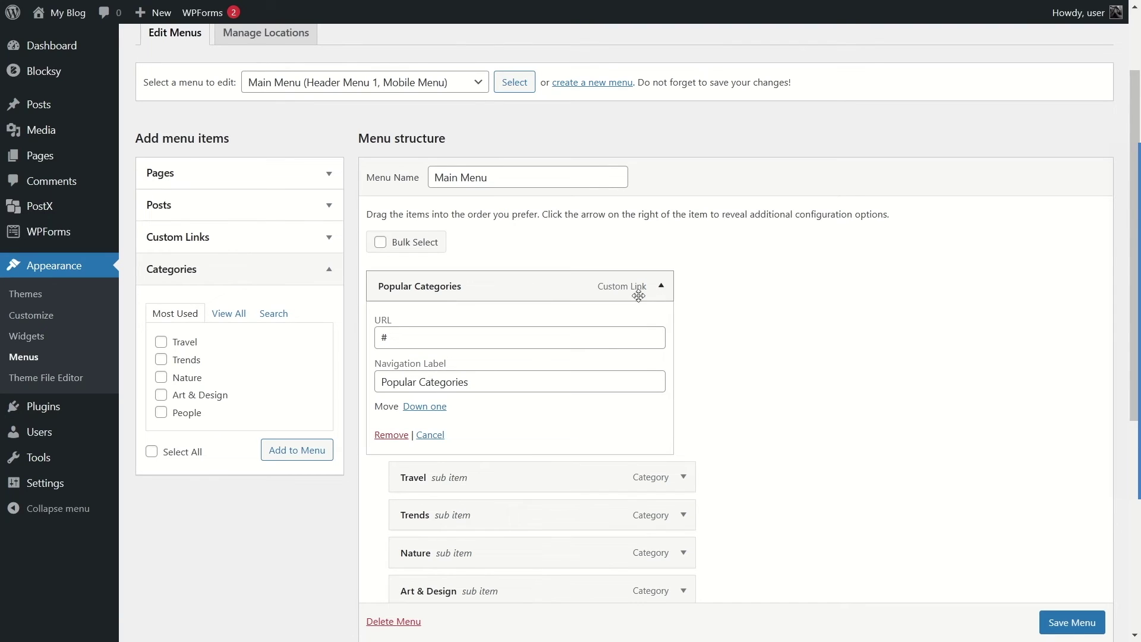
click(662, 287)
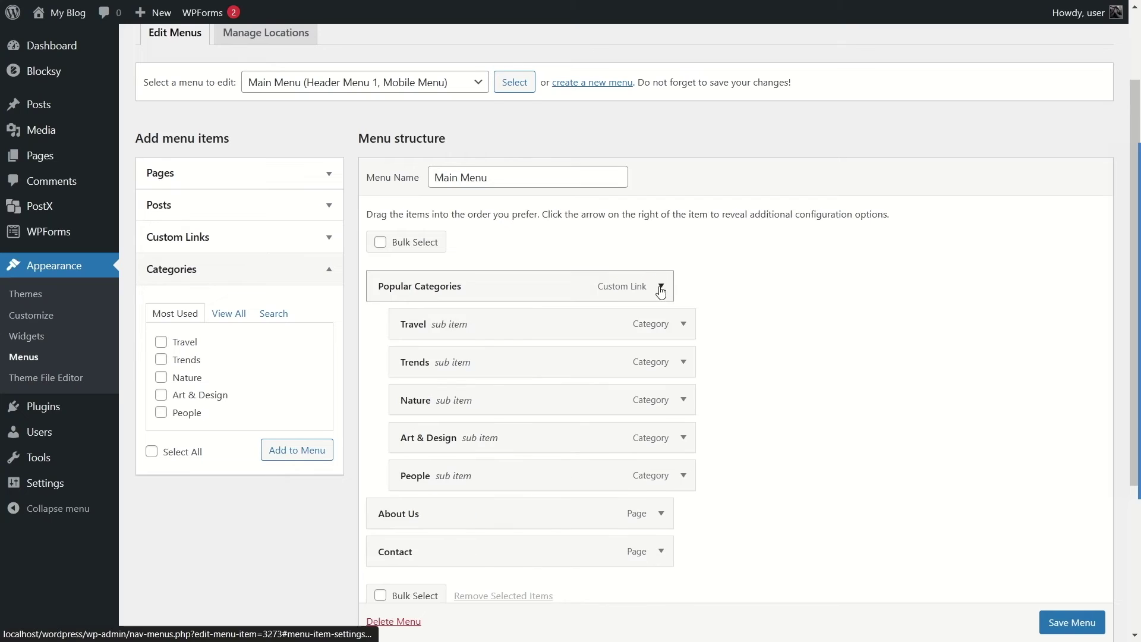
Step: Add the Architecture and Food categories above About Us as top-level menu items and save the menu
scroll(594, 274, down, 1)
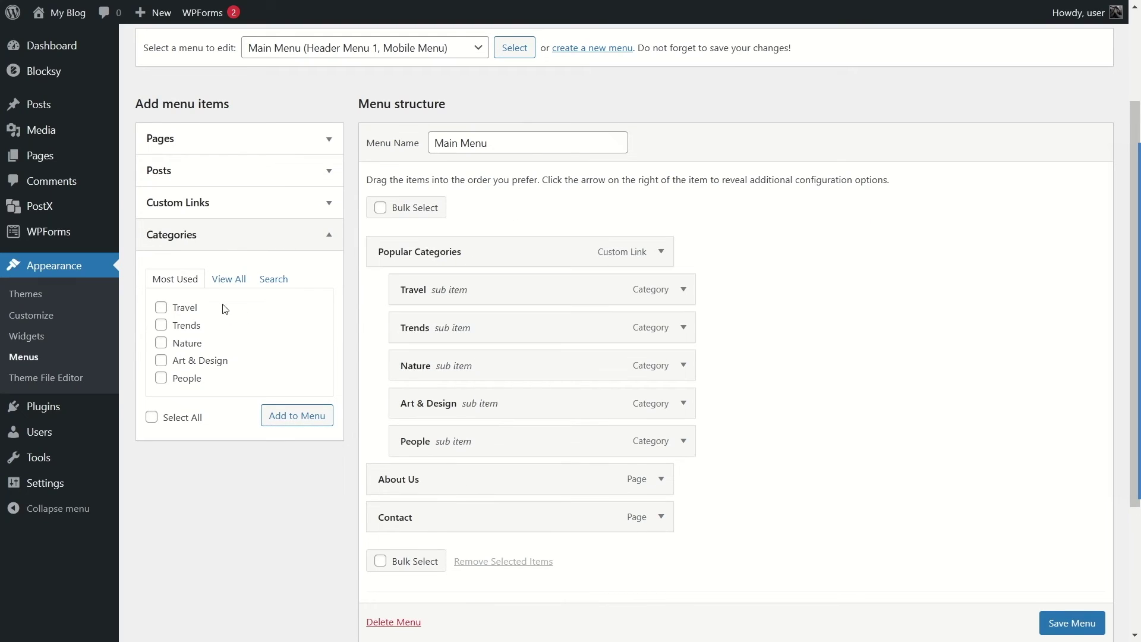
click(225, 280)
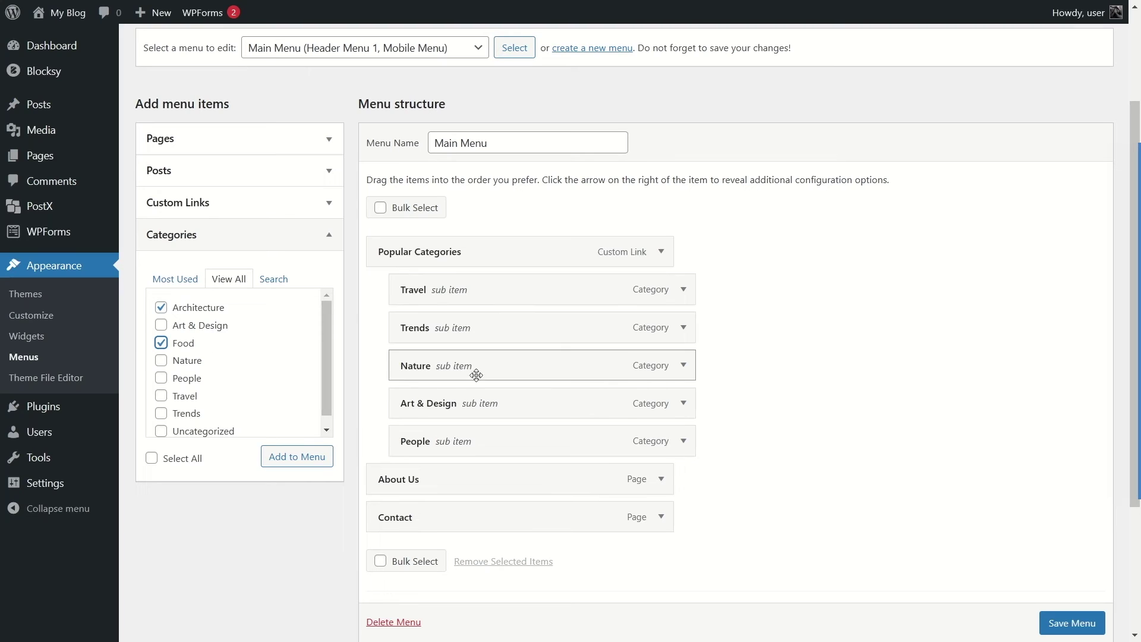
click(310, 464)
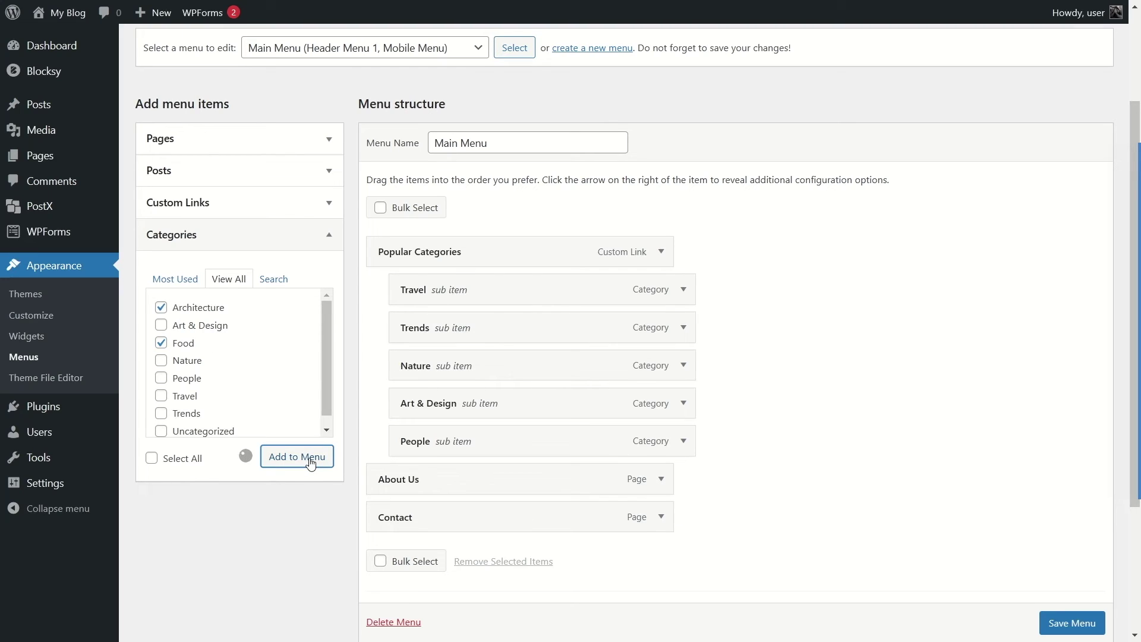
drag(430, 554, 434, 492)
drag(395, 593, 390, 517)
click(1074, 623)
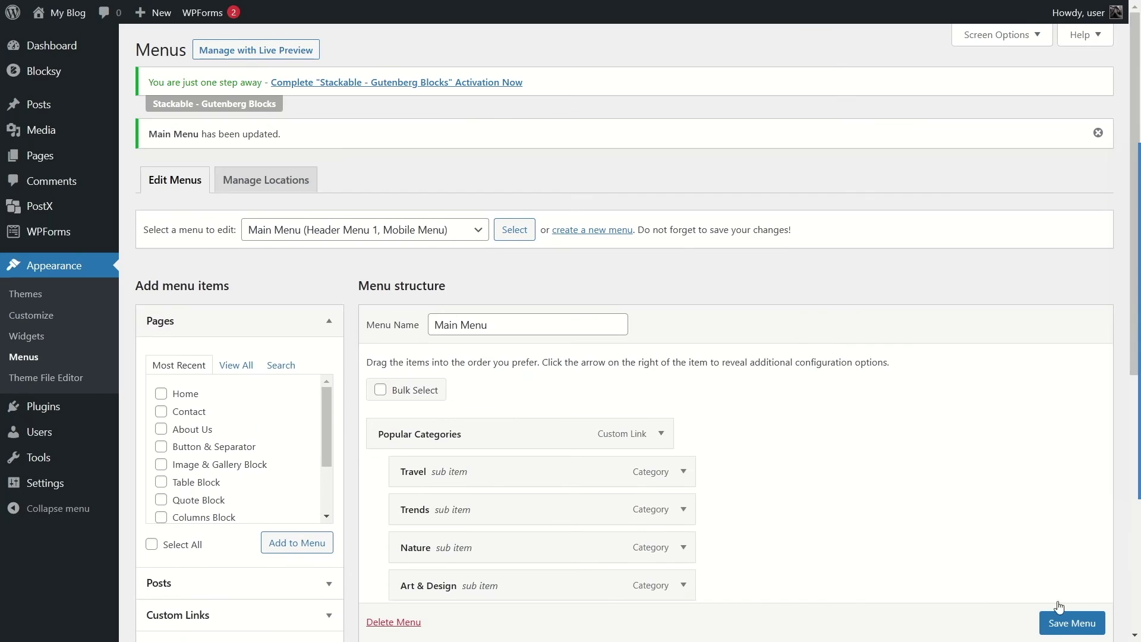
Step: Visit the live site and check the rebuilt header menu and its Popular Categories submenu
mouse_move(80, 21)
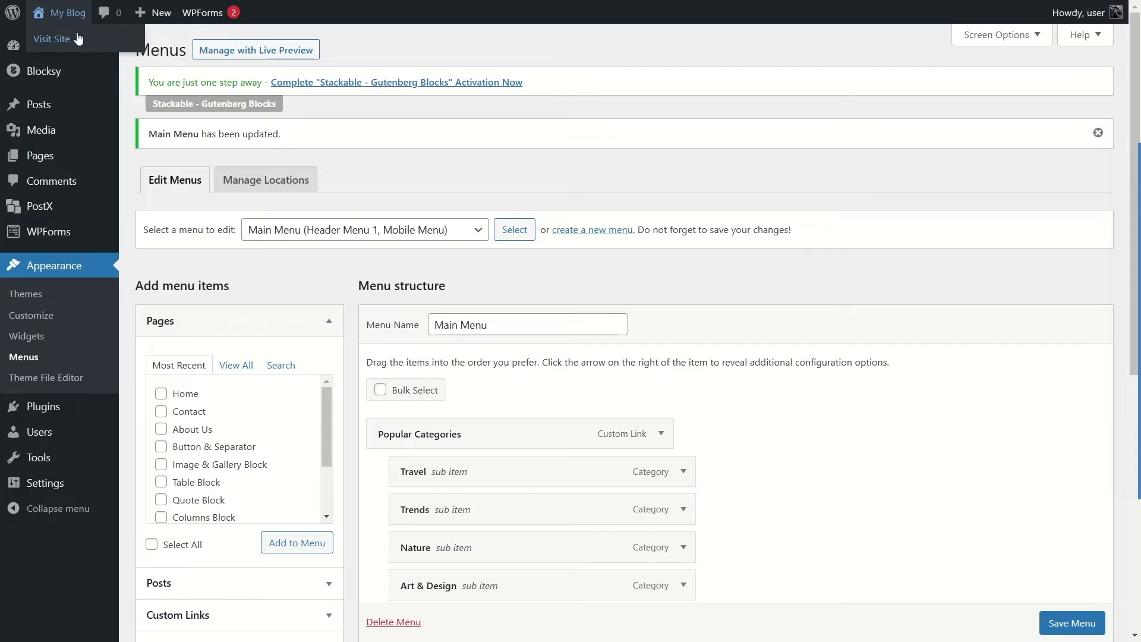
click(78, 39)
scroll(448, 198, down, 3)
scroll(644, 96, up, 3)
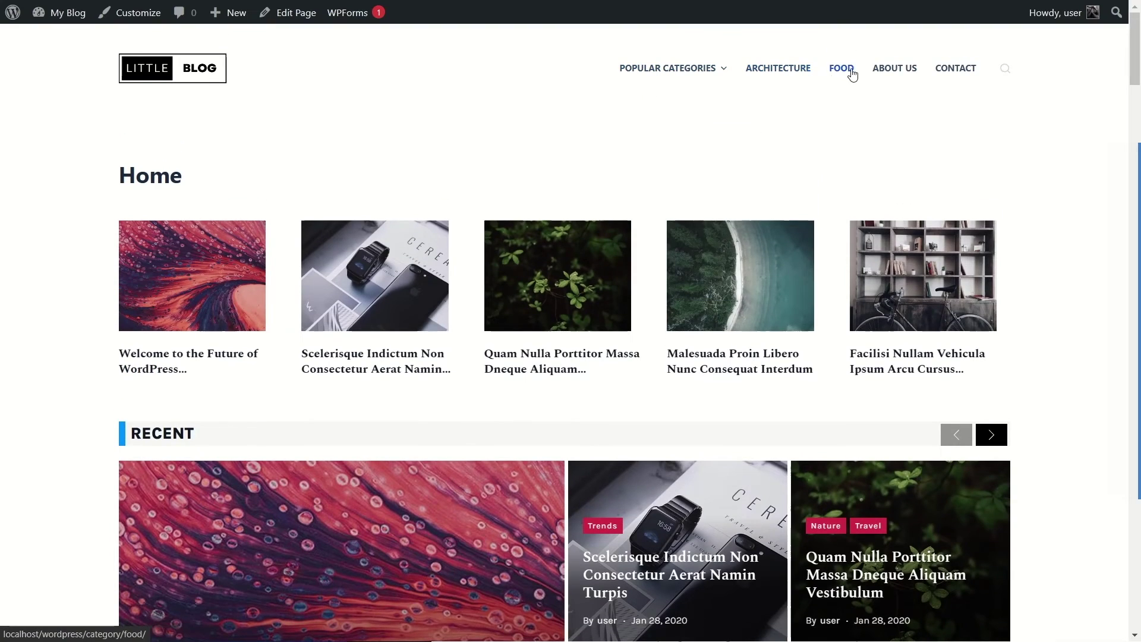
mouse_move(689, 73)
scroll(620, 262, down, 3)
scroll(620, 262, up, 3)
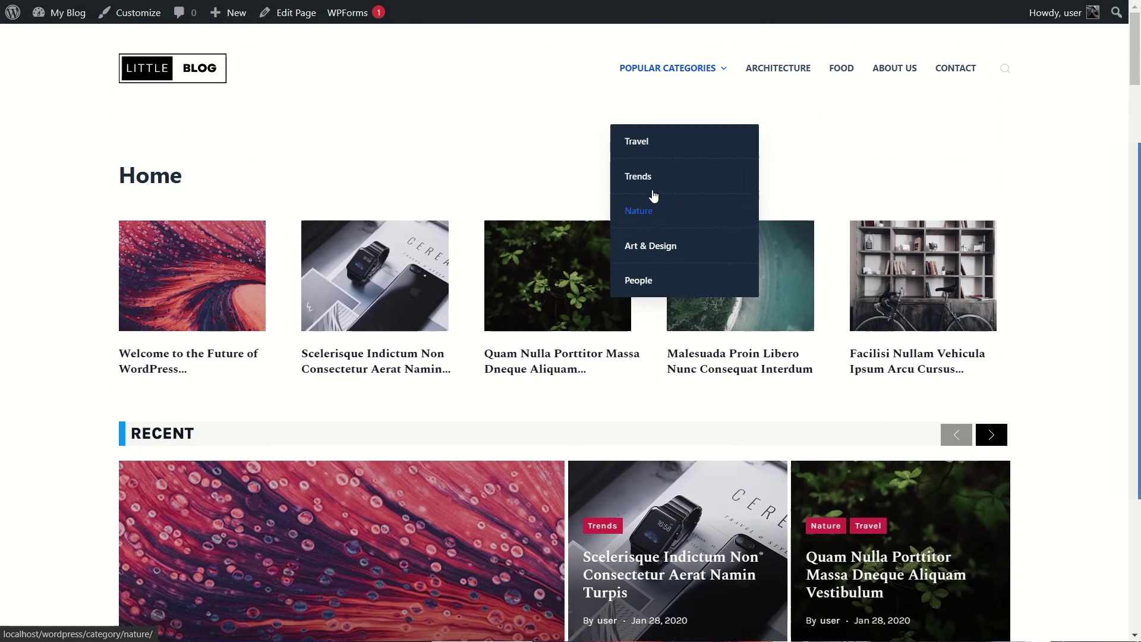
Step: View the Trends category page, and open and close the search overlay from the home page header
click(638, 189)
scroll(550, 297, down, 10)
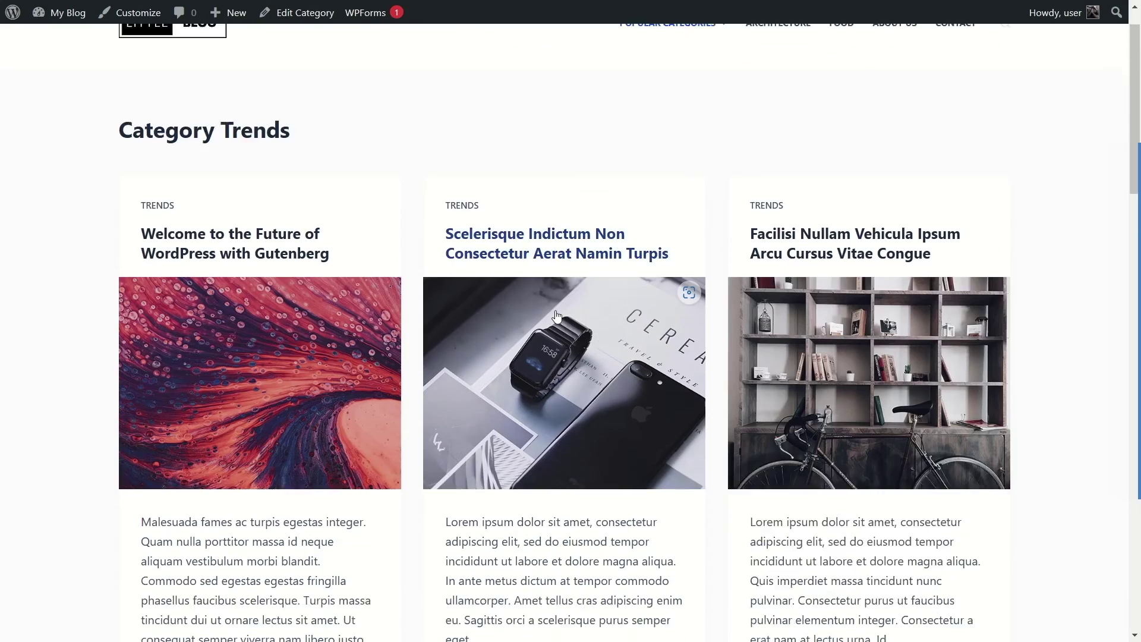
scroll(550, 303, up, 10)
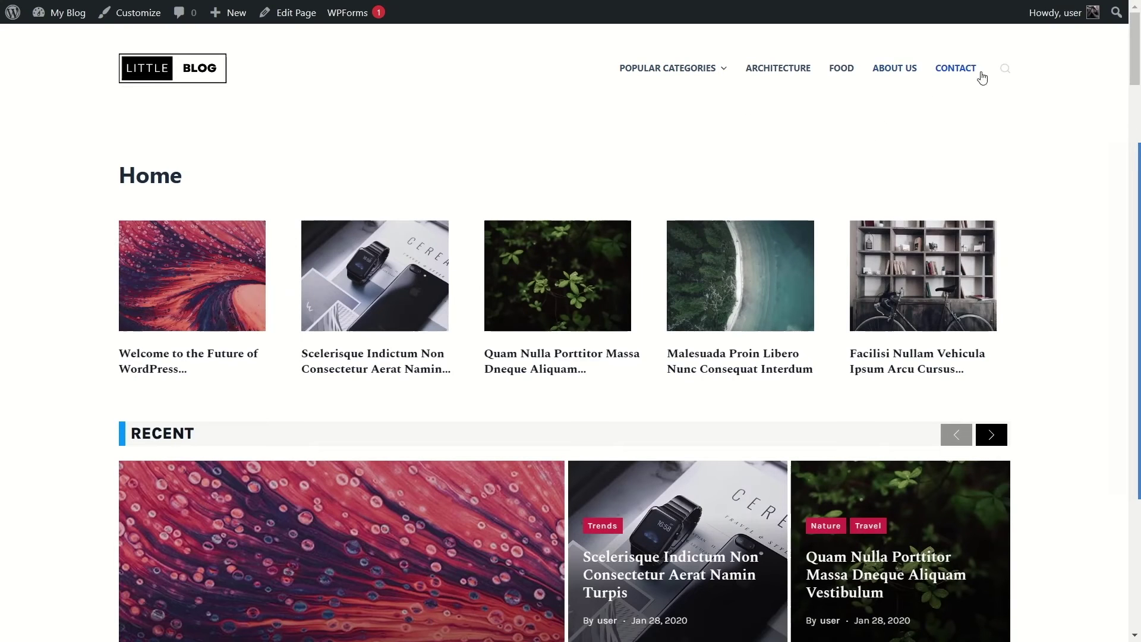
click(1007, 69)
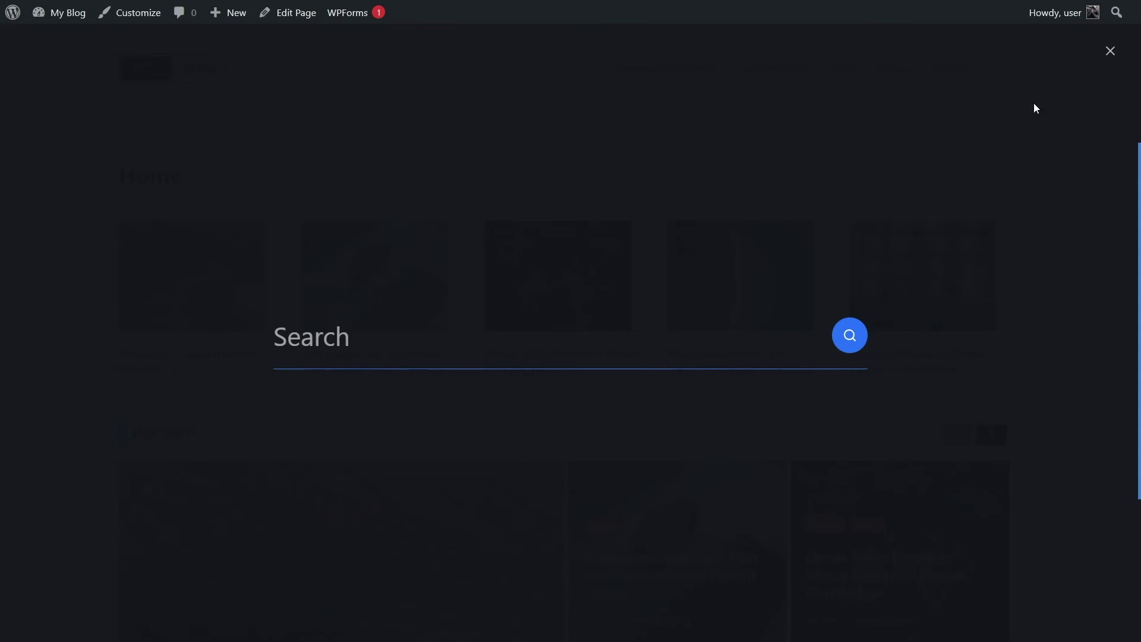
click(1109, 52)
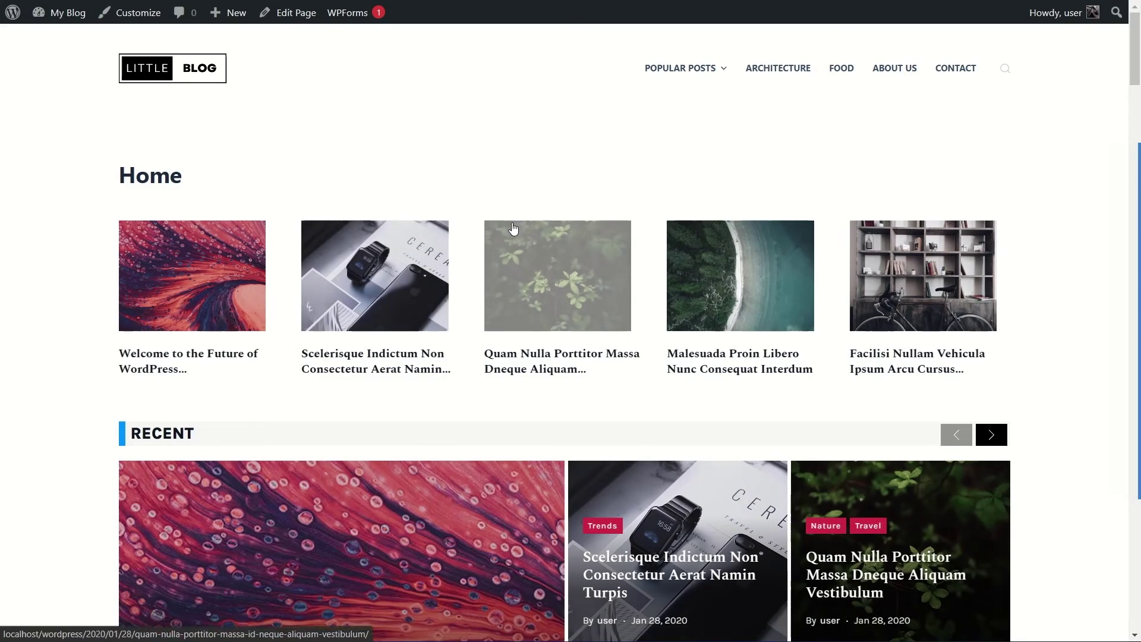
Step: Review the whole home page from the header to the footer widgets
scroll(512, 226, down, 8)
scroll(512, 220, down, 8)
scroll(510, 215, up, 16)
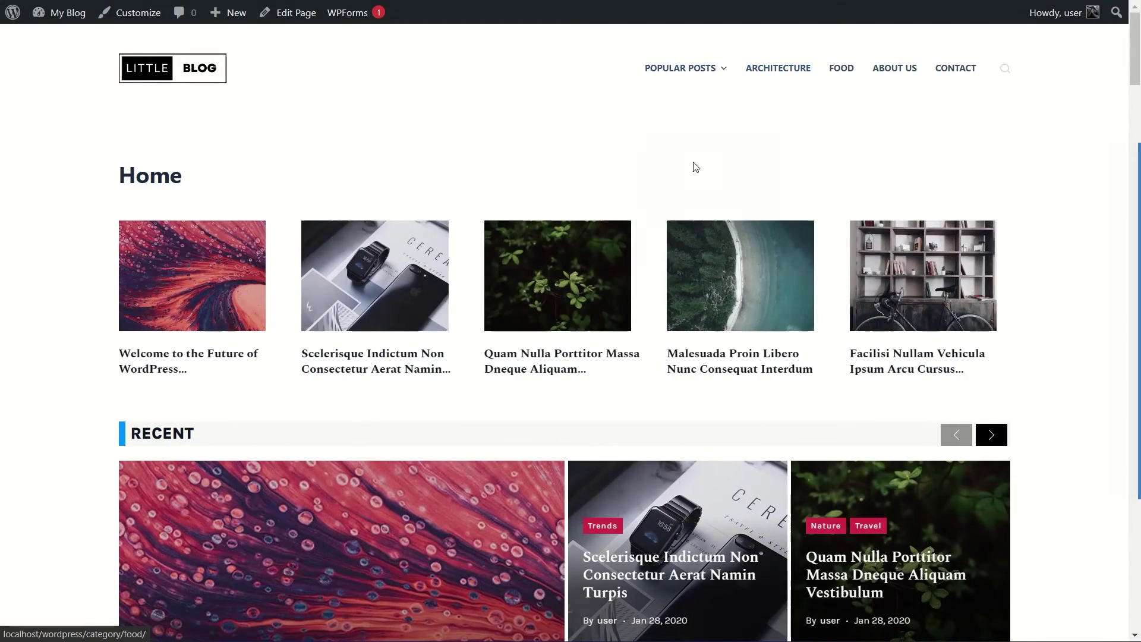
scroll(668, 140, down, 15)
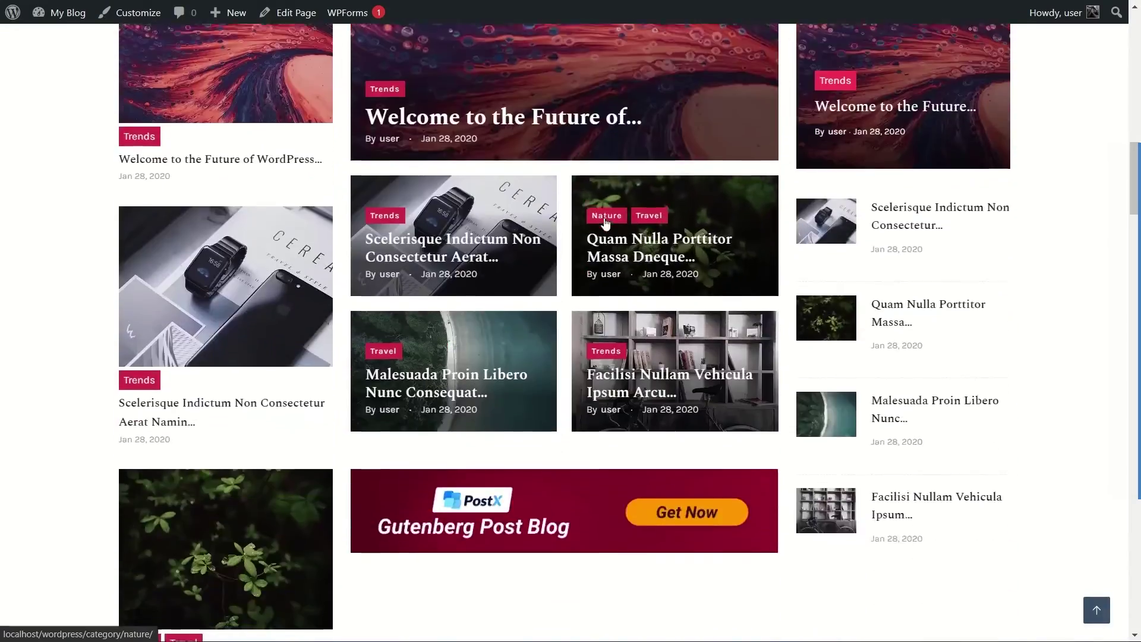
scroll(607, 232, down, 12)
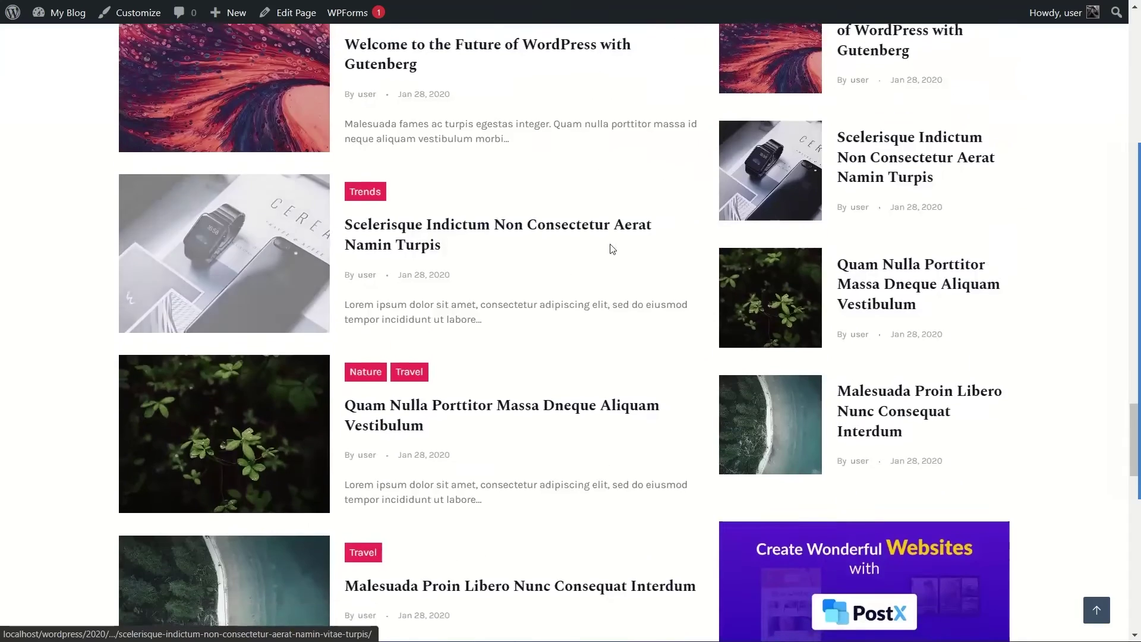
scroll(612, 250, down, 10)
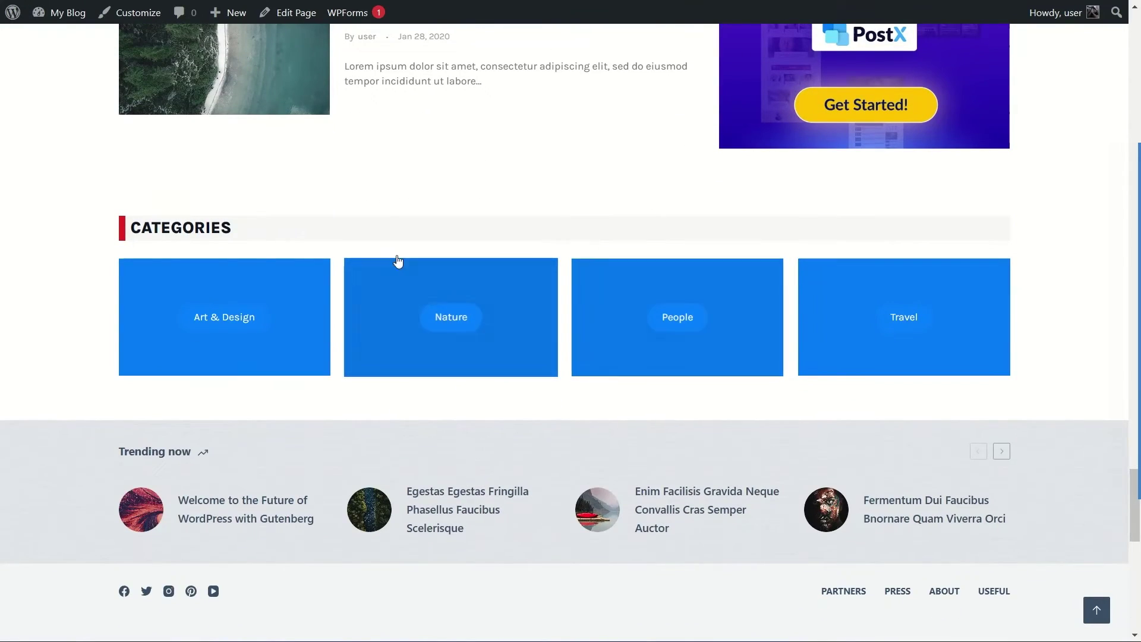
scroll(474, 170, down, 8)
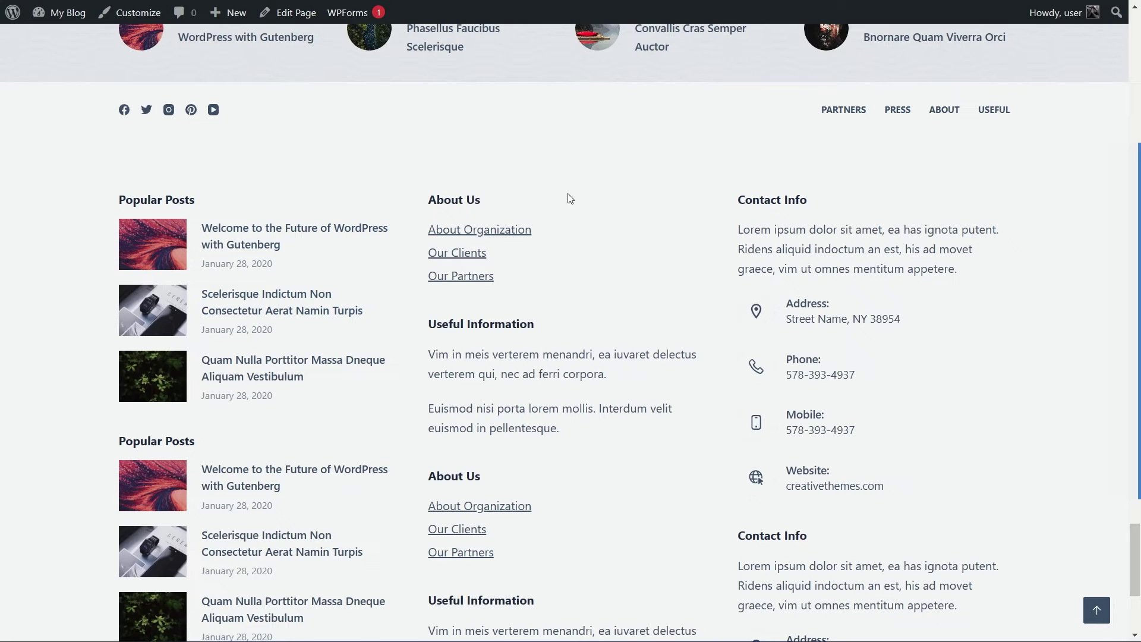
scroll(563, 202, down, 5)
scroll(280, 141, up, 6)
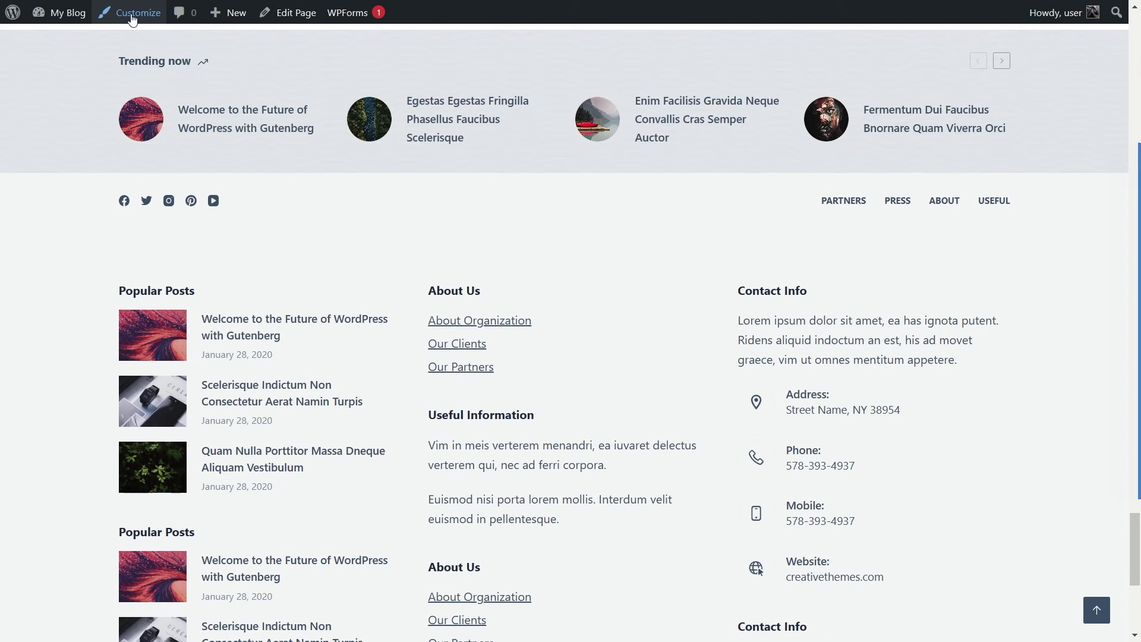
Step: Open the site customizer, bring the footer into the preview, and open the Footer settings
click(132, 13)
scroll(616, 214, down, 20)
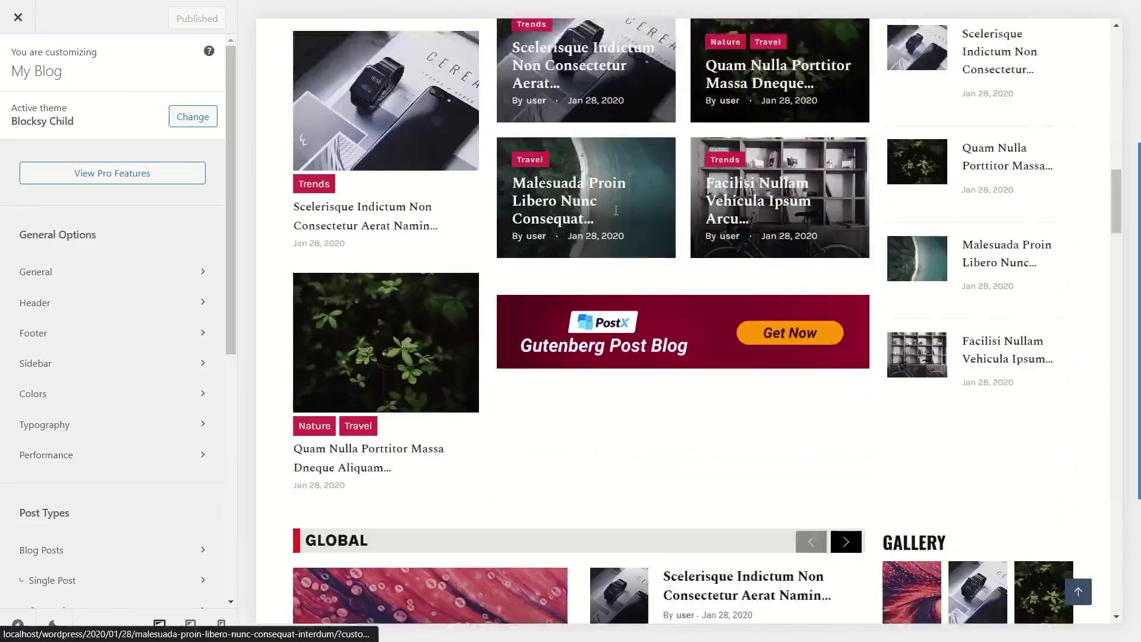
scroll(615, 215, down, 20)
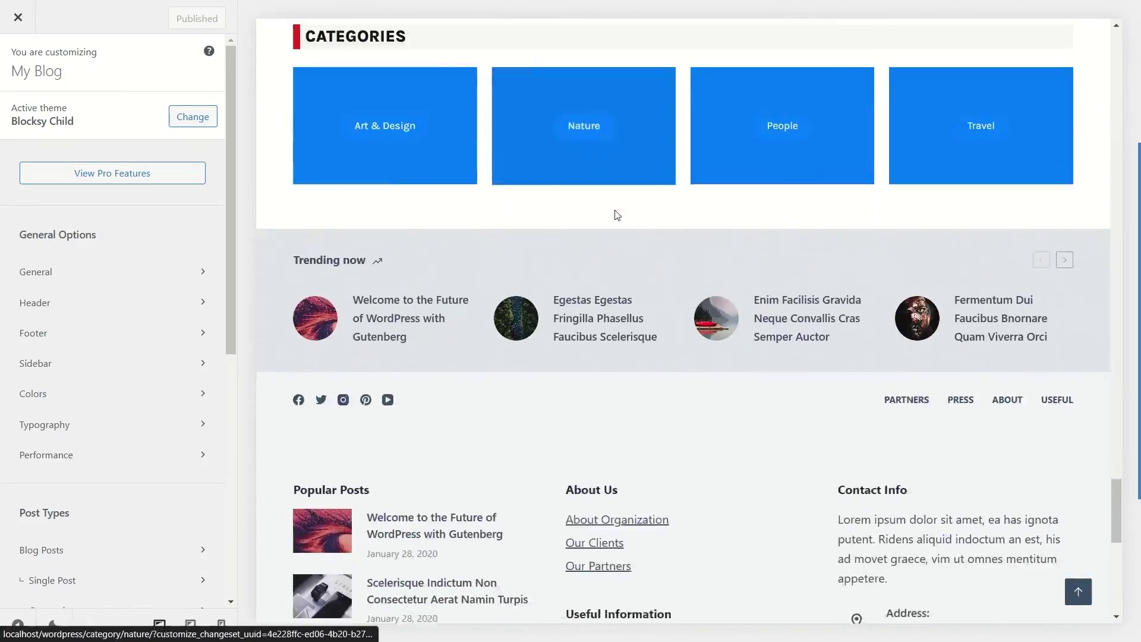
scroll(614, 215, up, 2)
scroll(591, 240, down, 3)
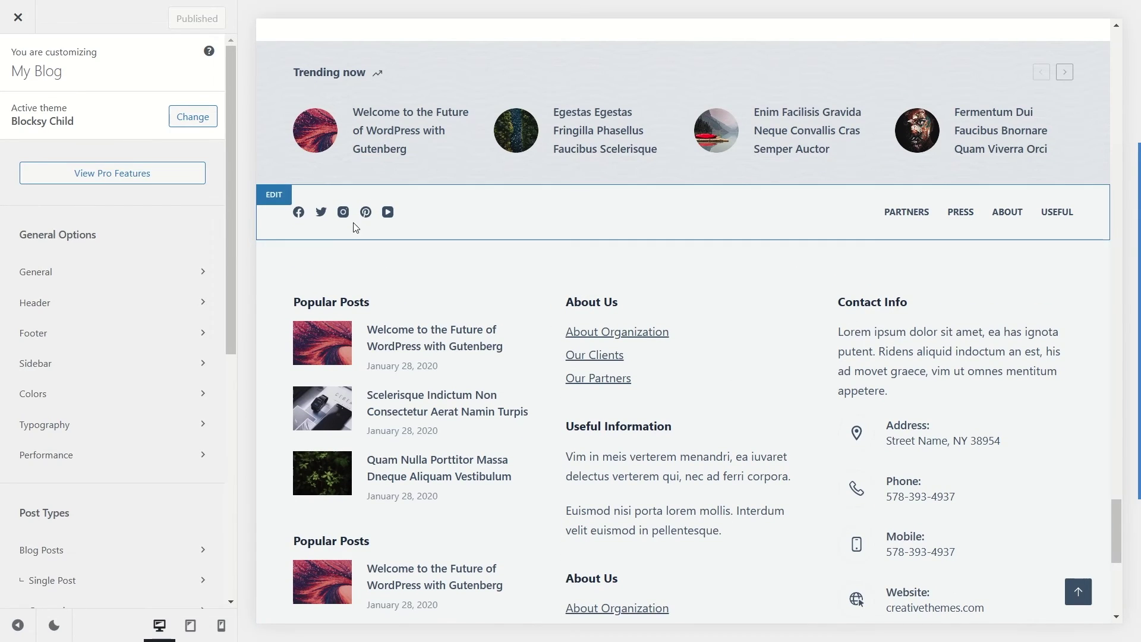
click(60, 340)
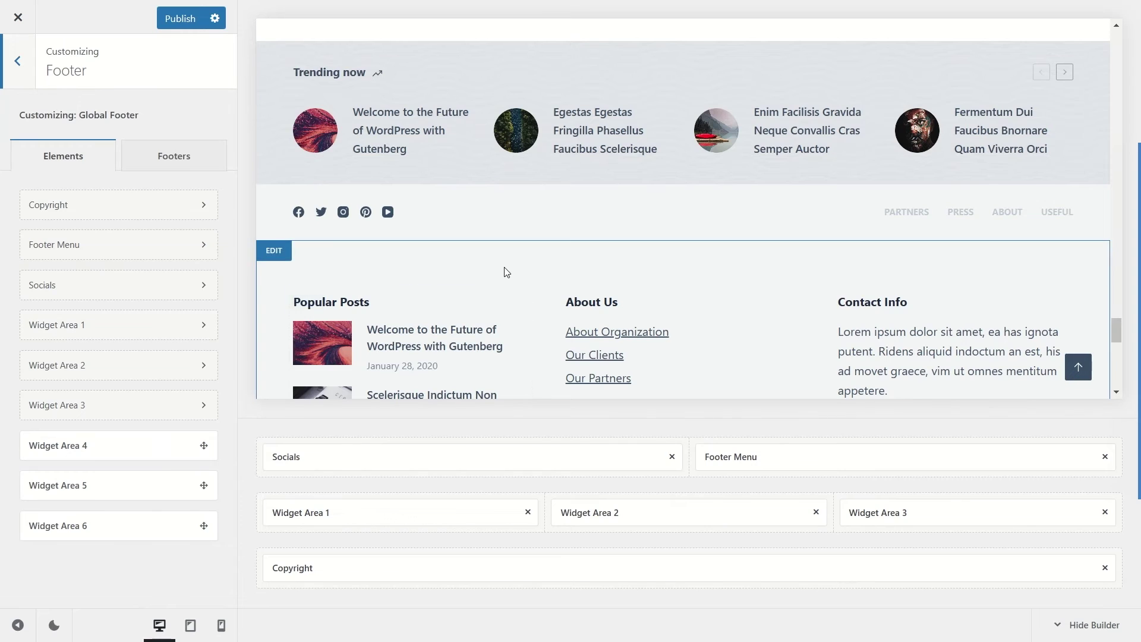
Step: Review the footer preview from the social icons and footer menu down to the copyright line
scroll(507, 272, down, 5)
scroll(416, 309, up, 2)
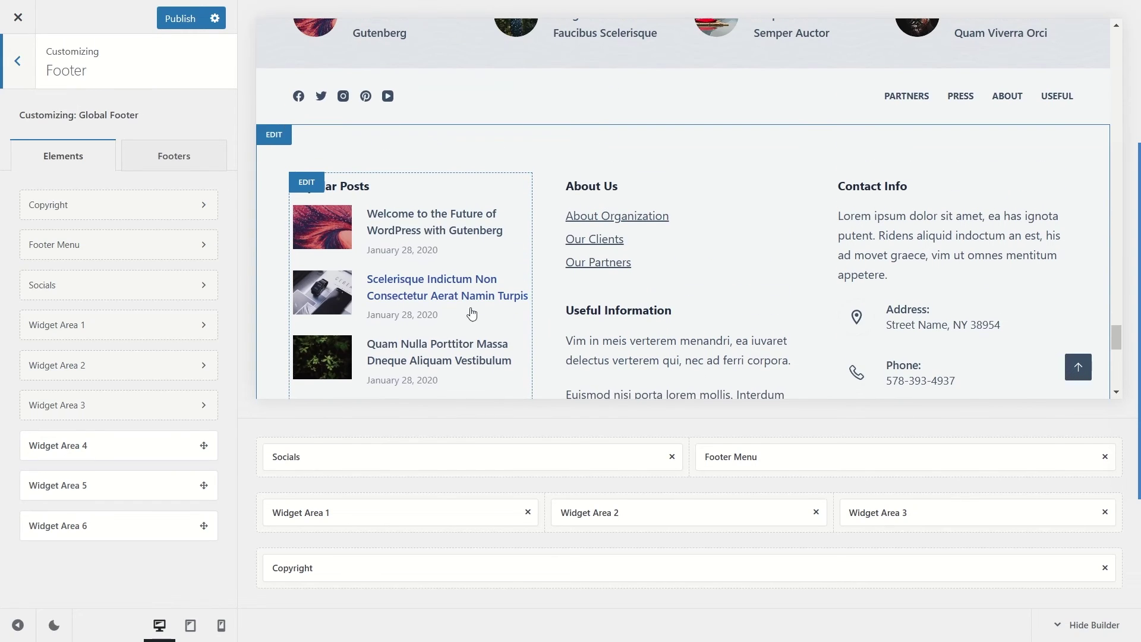
scroll(522, 327, up, 1)
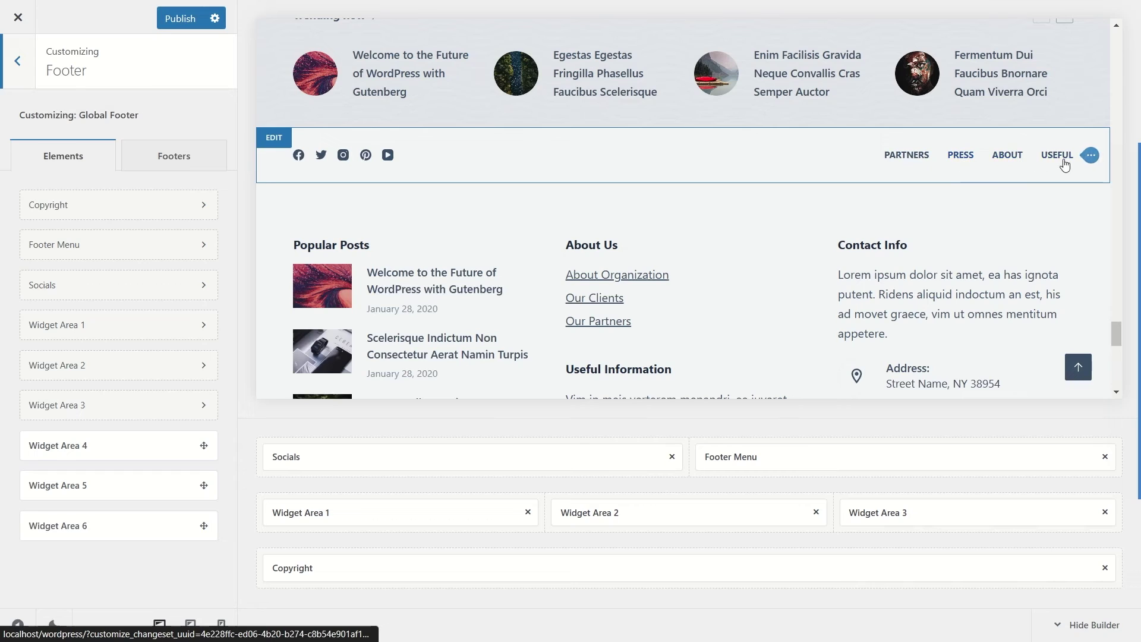
scroll(743, 178, down, 2)
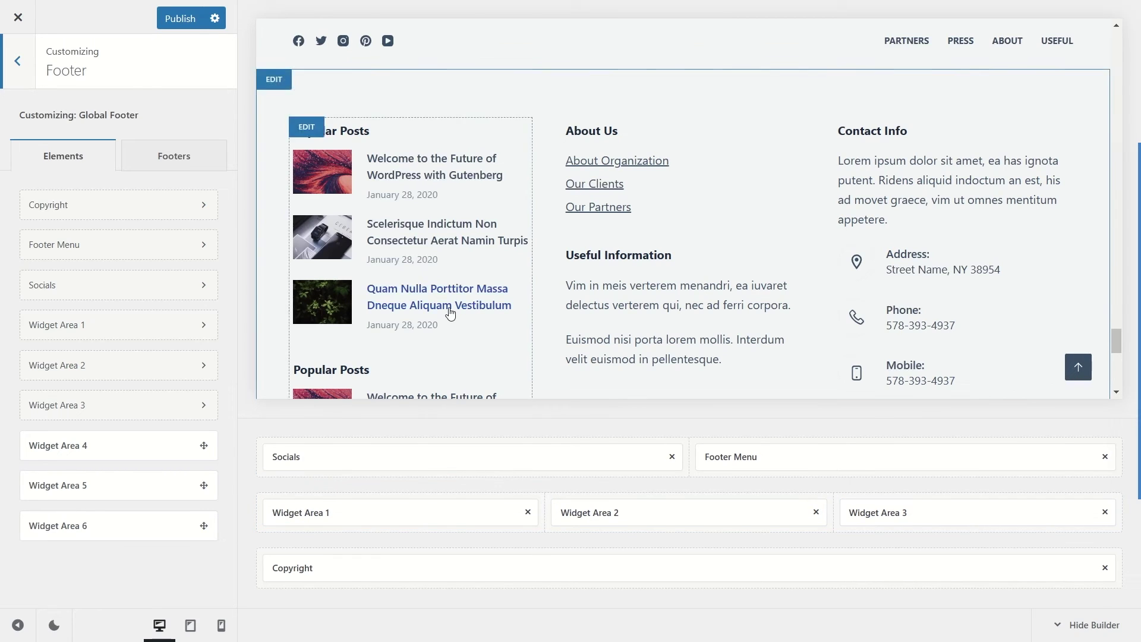
scroll(446, 312, down, 5)
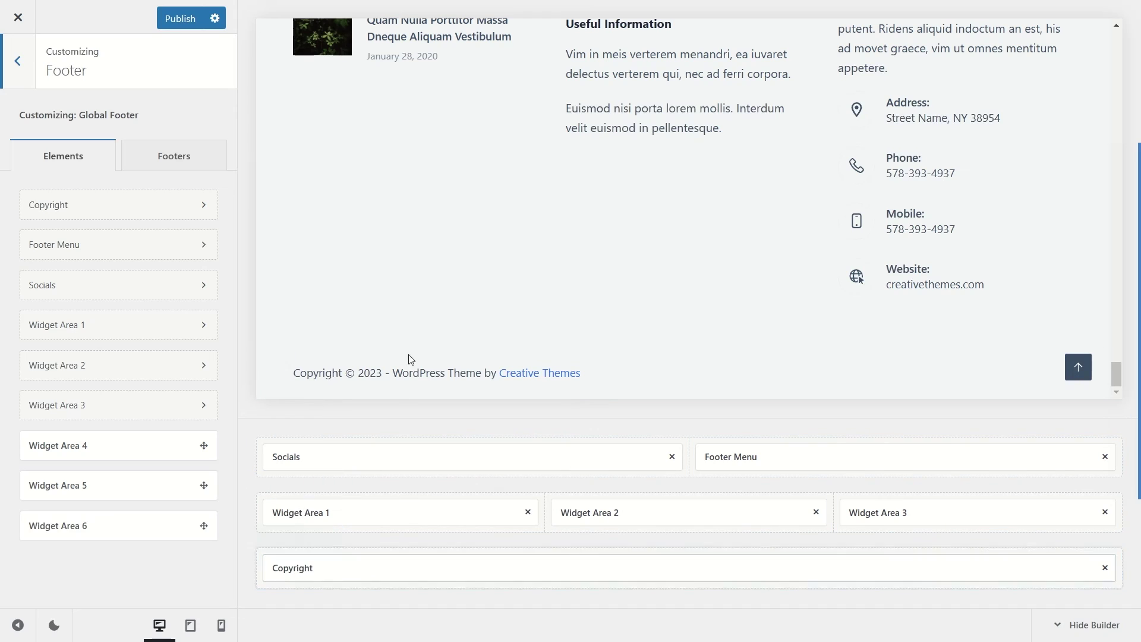
Step: Open the footer's Copyright element, examine its text with the current_year and theme_author placeholders, and return to the Footer settings
click(377, 574)
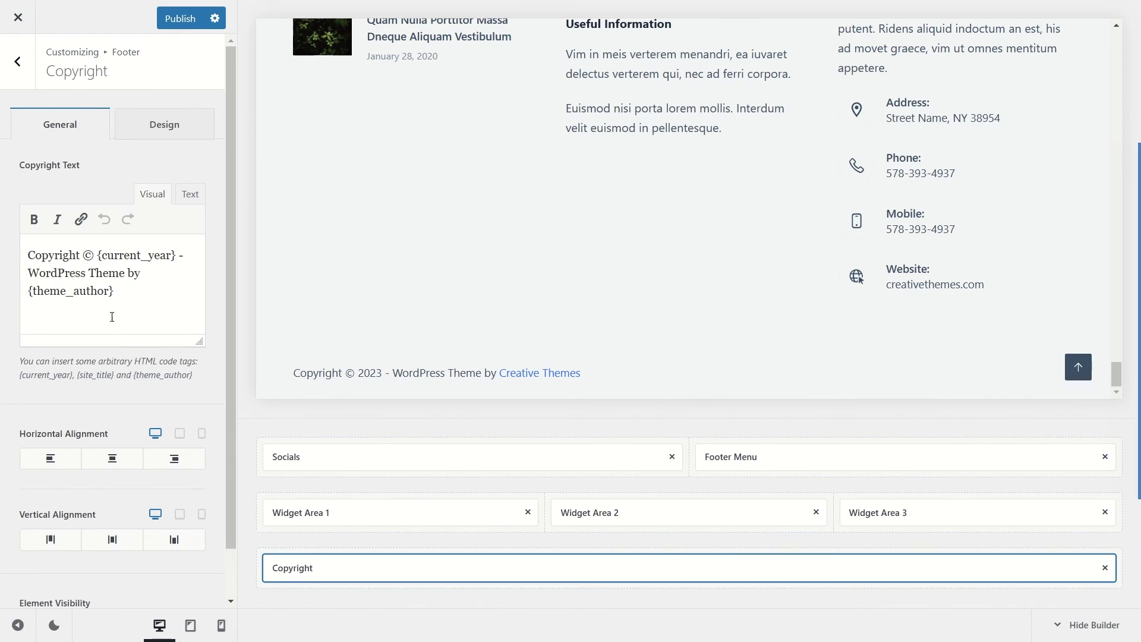
drag(111, 285, 39, 252)
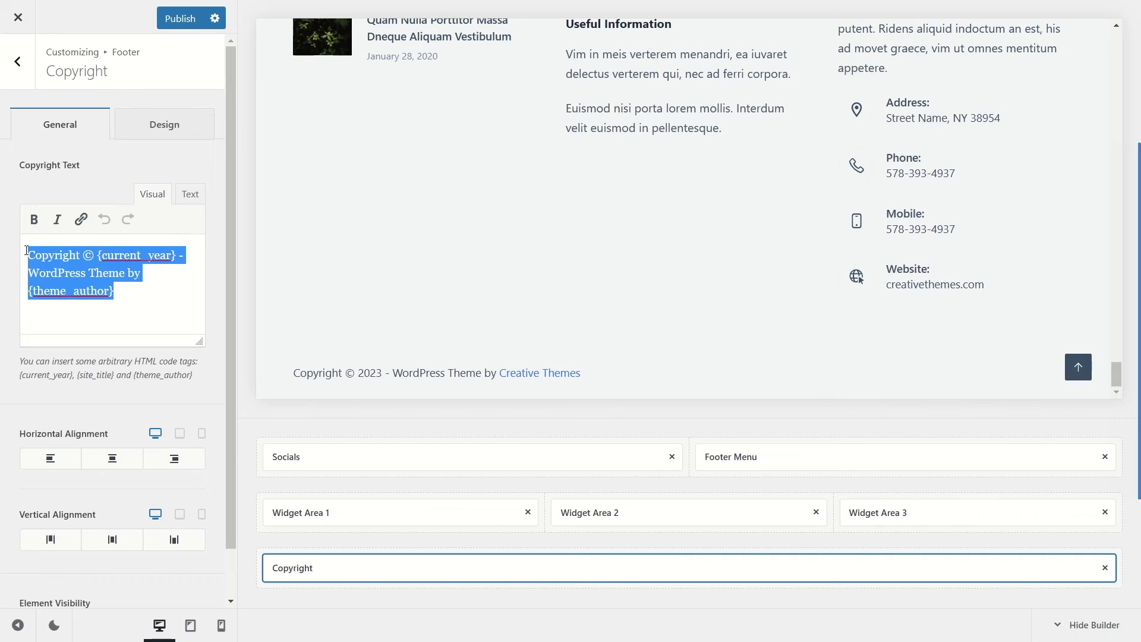
click(86, 273)
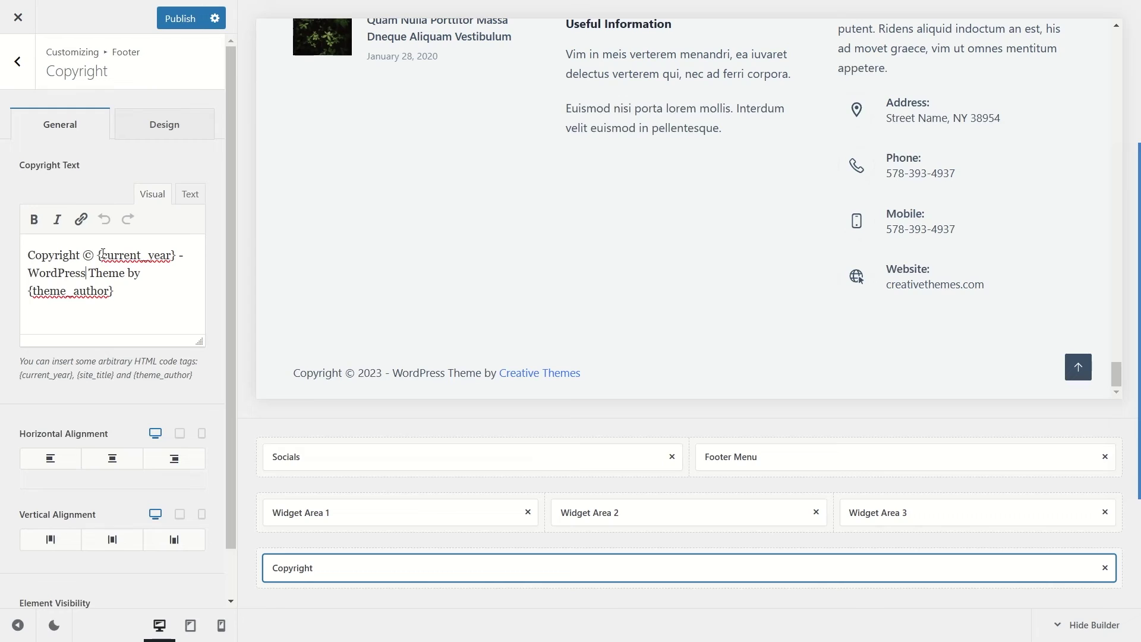
drag(110, 254, 167, 254)
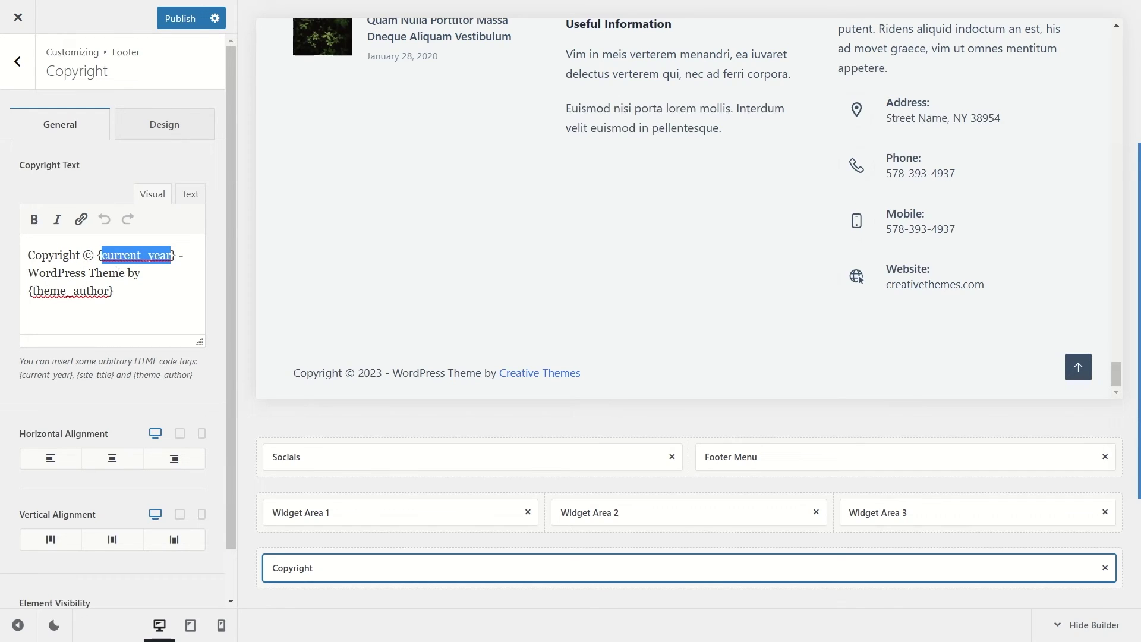
drag(108, 291, 81, 290)
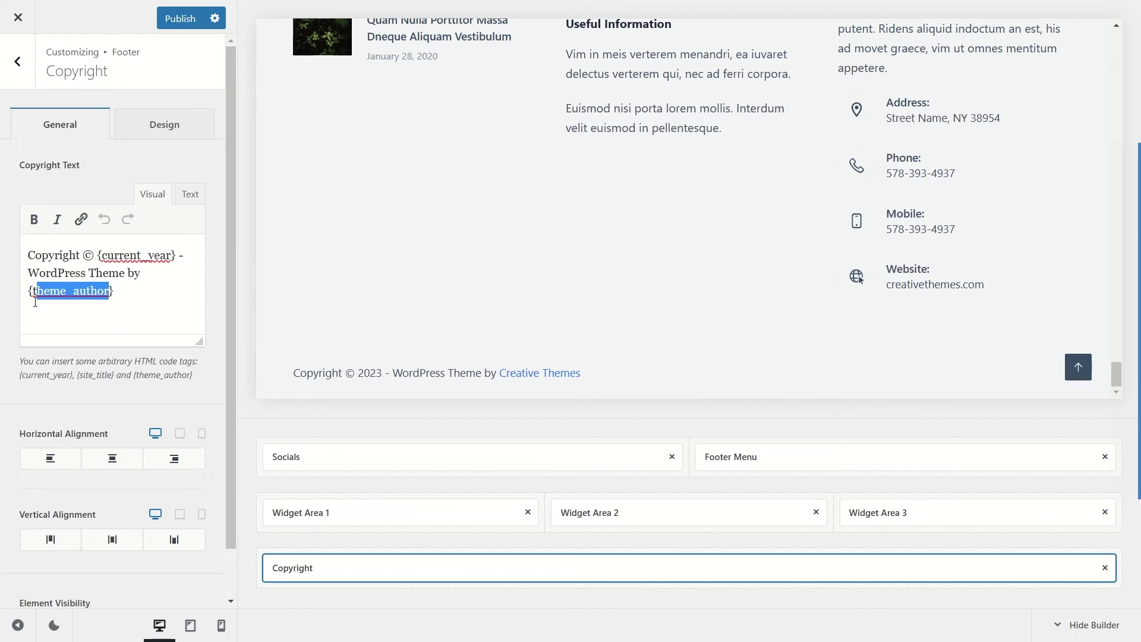
click(130, 297)
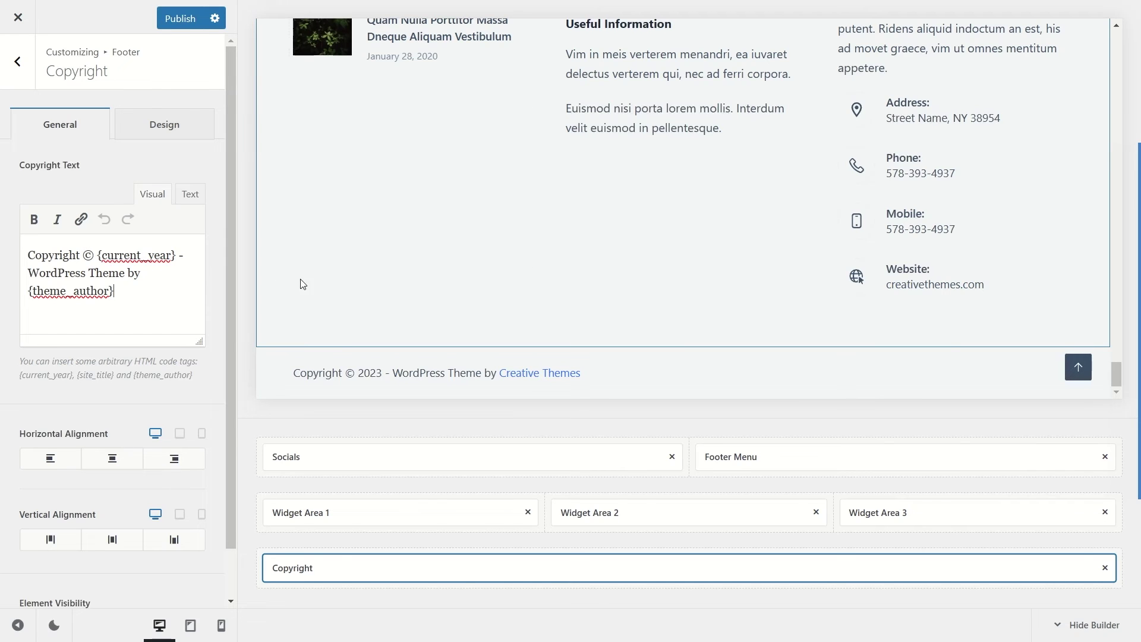
scroll(430, 277, up, 5)
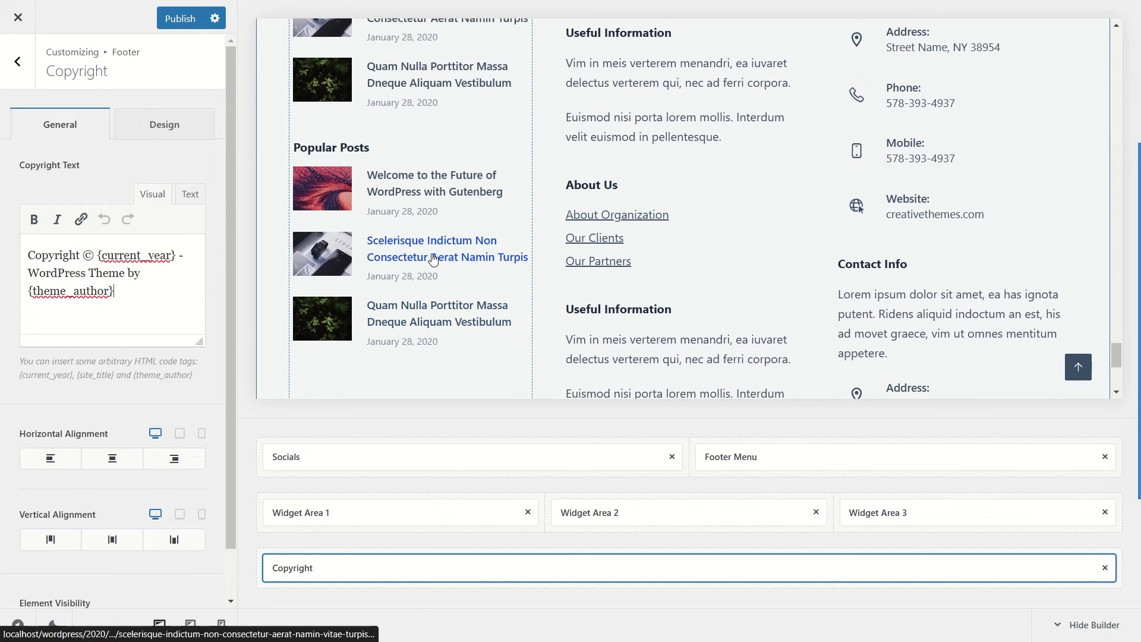
scroll(432, 262, up, 1)
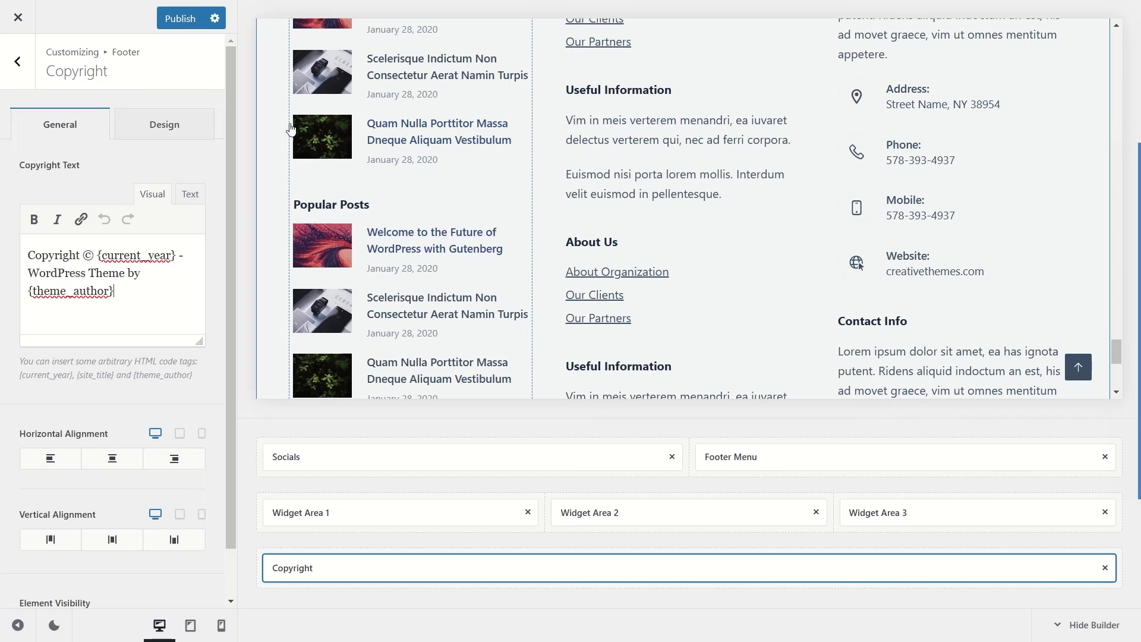
click(17, 61)
Step: Examine the three widget columns in the footer preview for repeated Popular Posts, About Us and Contact Info content
scroll(447, 250, down, 2)
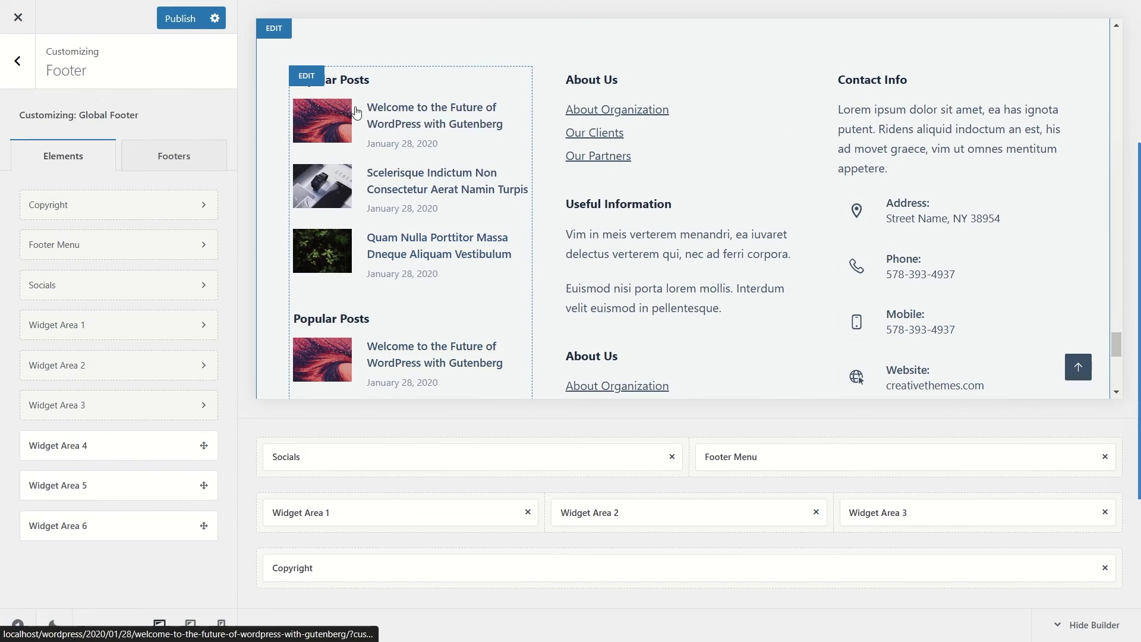
scroll(404, 179, down, 3)
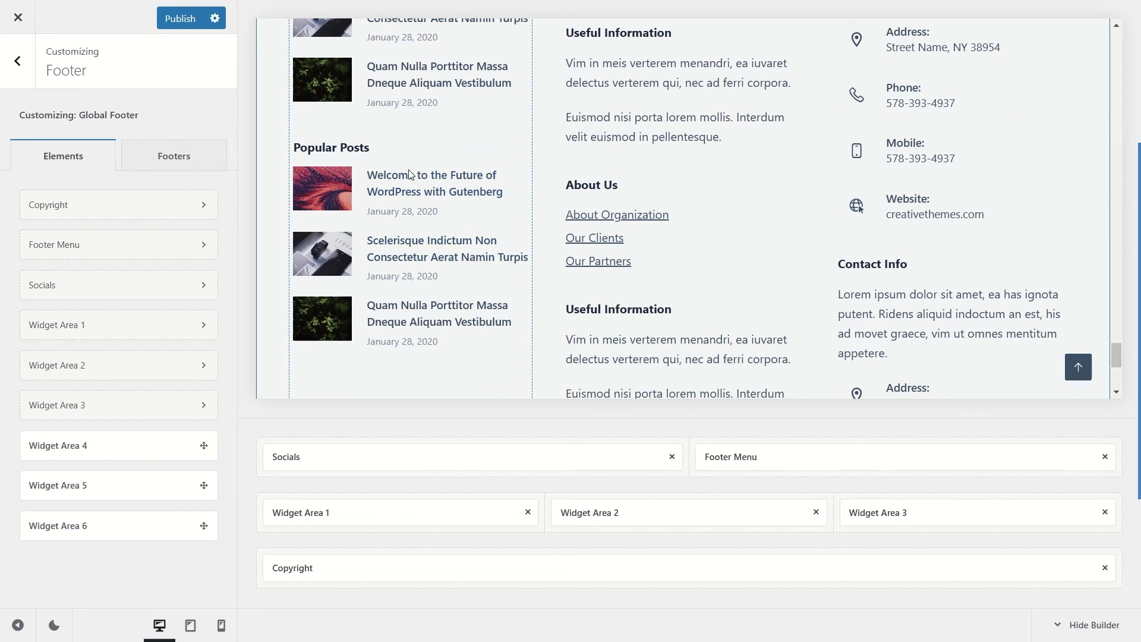
scroll(416, 196, down, 1)
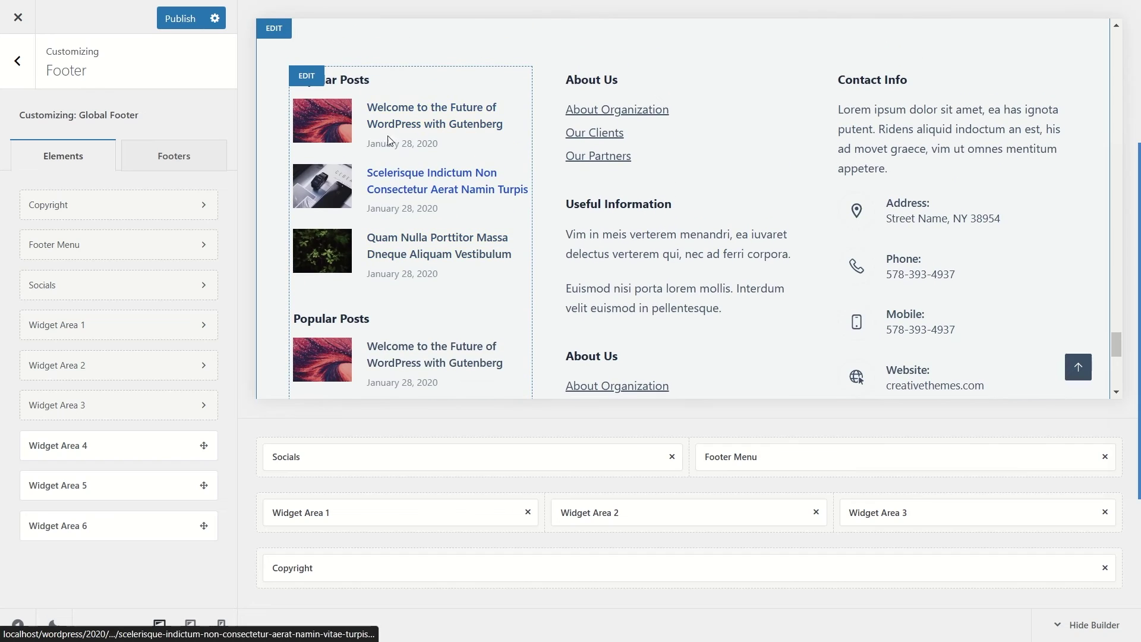
scroll(416, 172, down, 3)
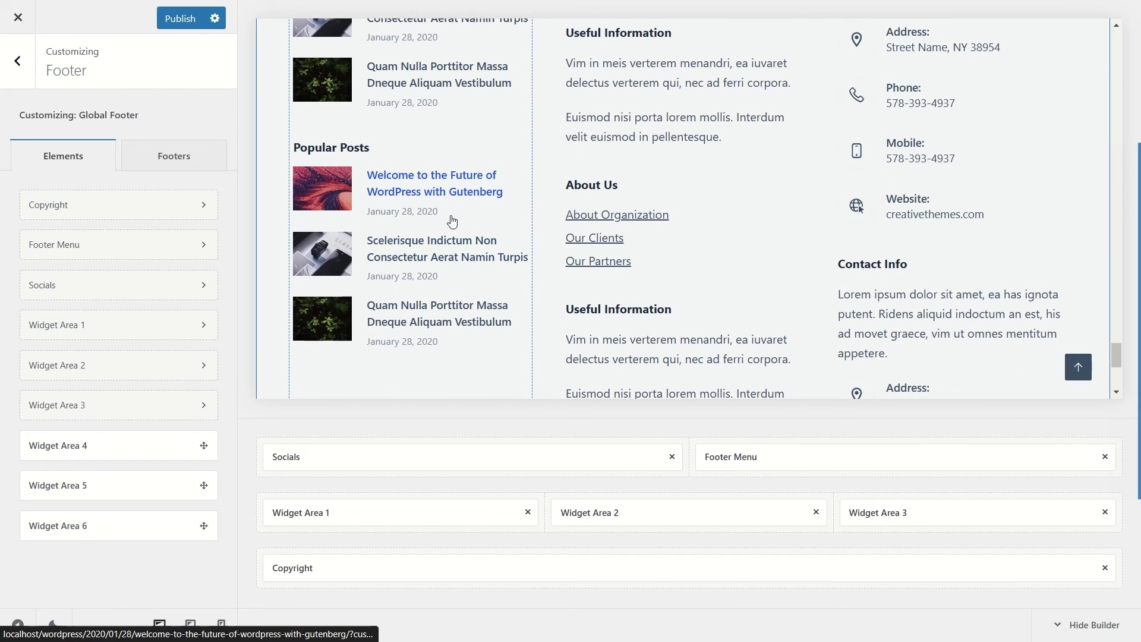
scroll(869, 226, up, 5)
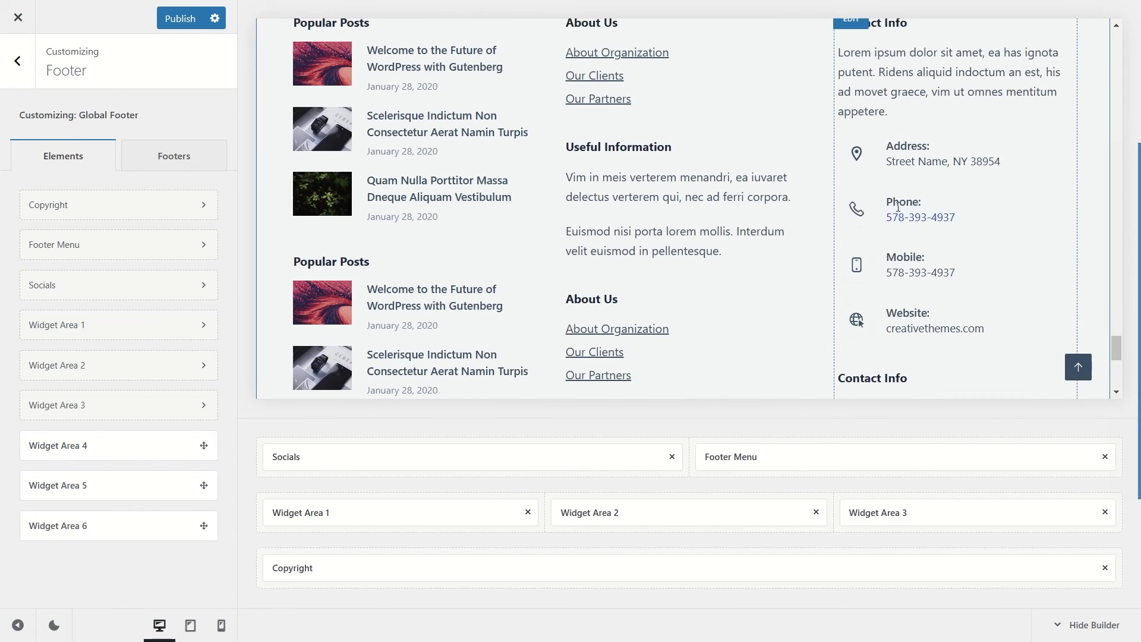
scroll(944, 202, down, 5)
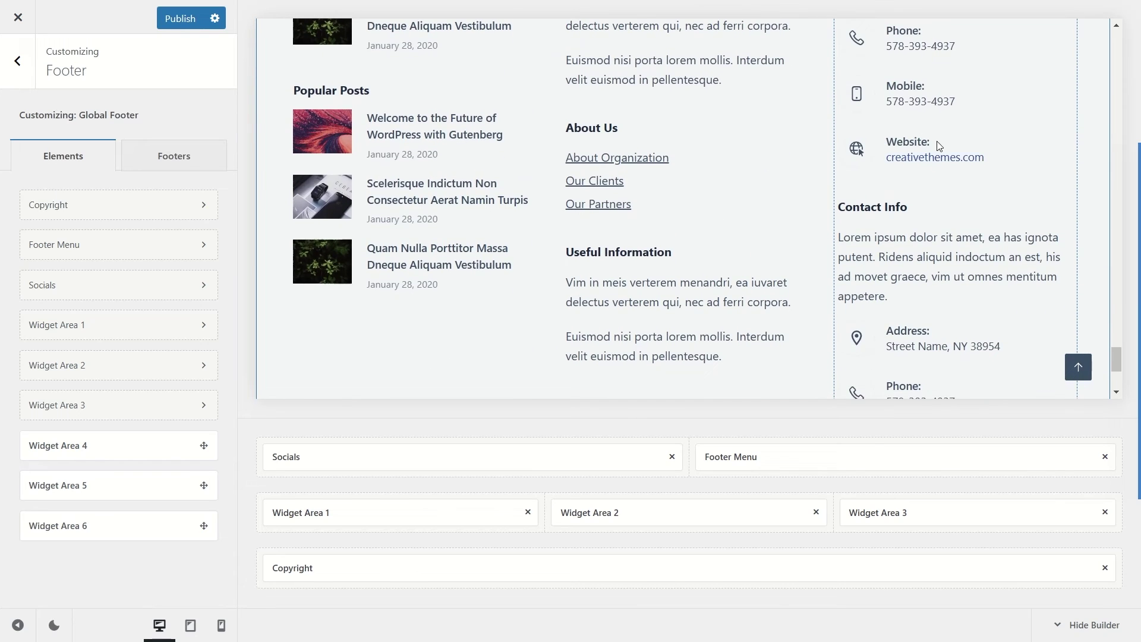
scroll(938, 146, up, 1)
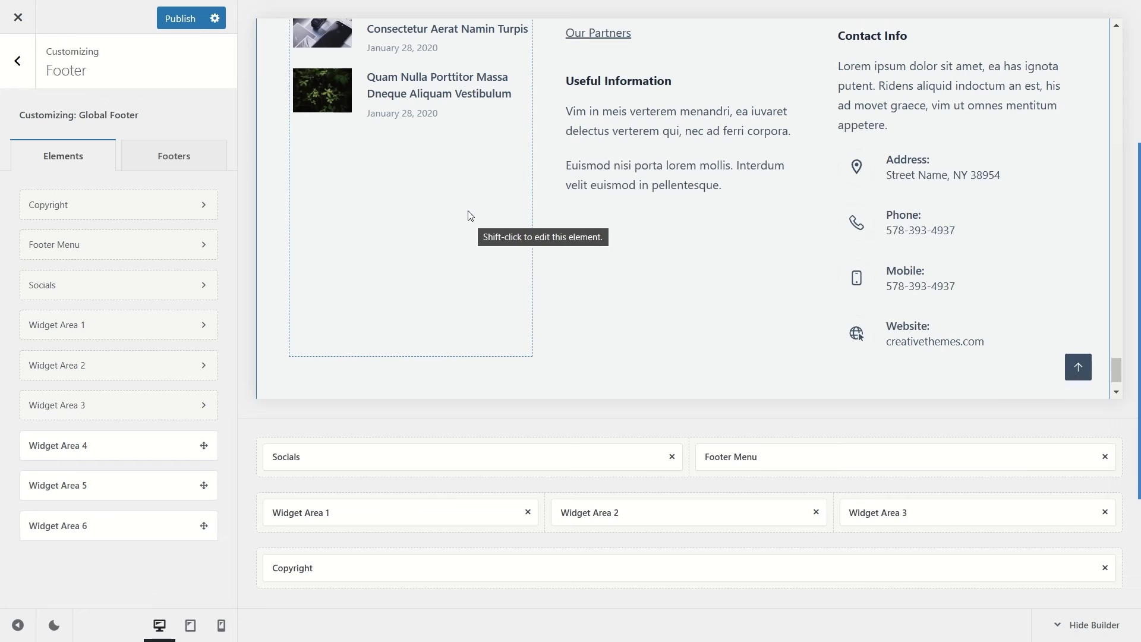
scroll(469, 212, up, 4)
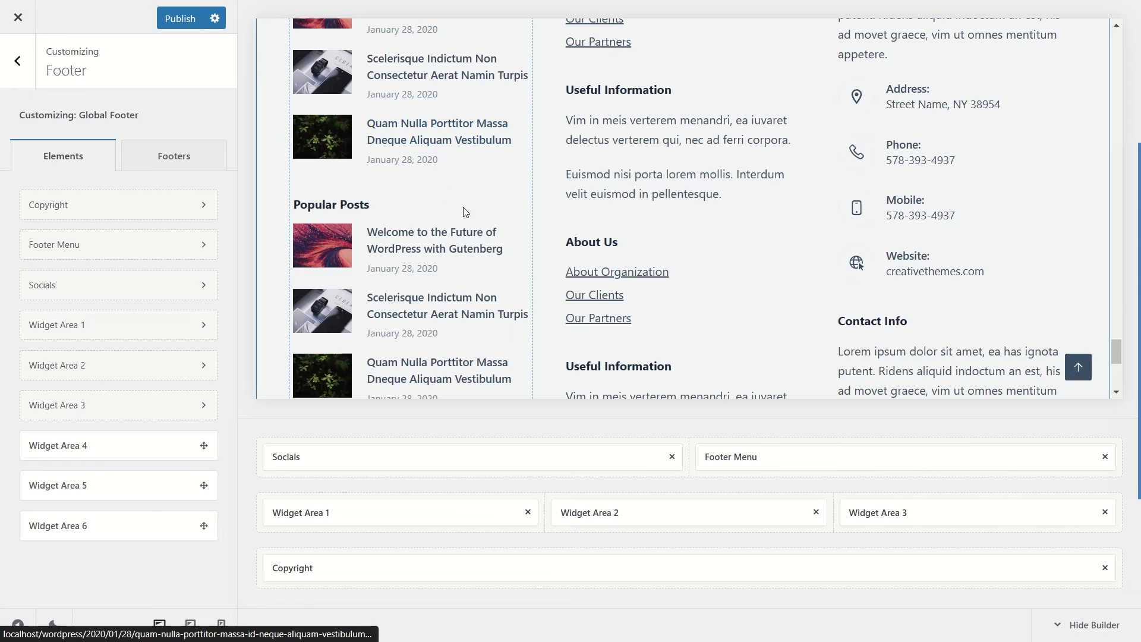
scroll(502, 193, up, 3)
scroll(435, 324, down, 2)
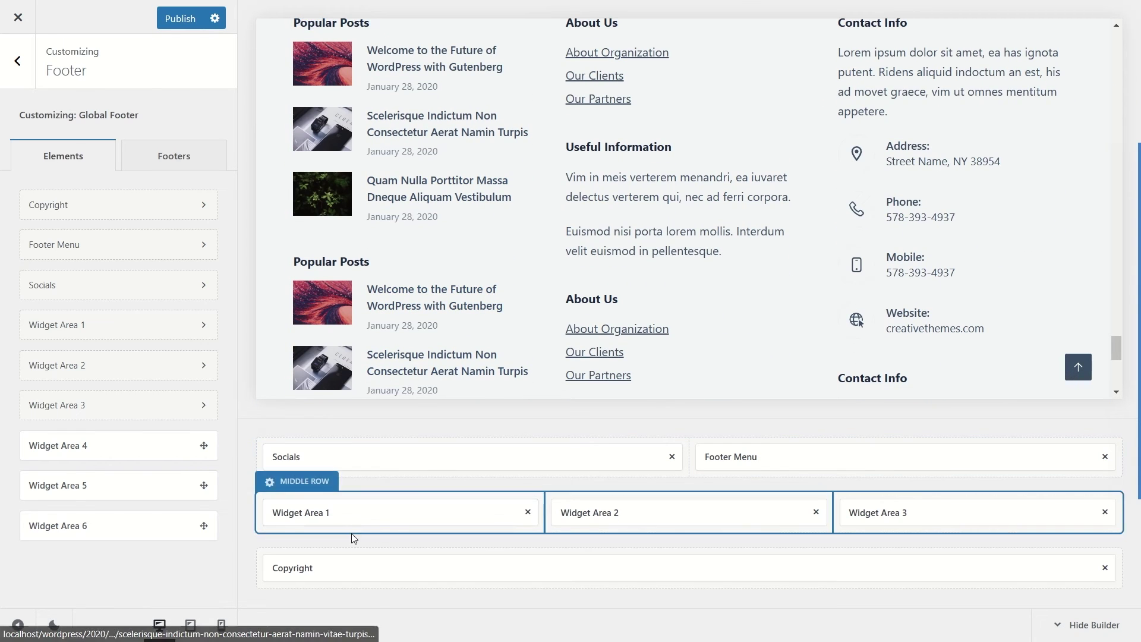
scroll(878, 182, down, 1)
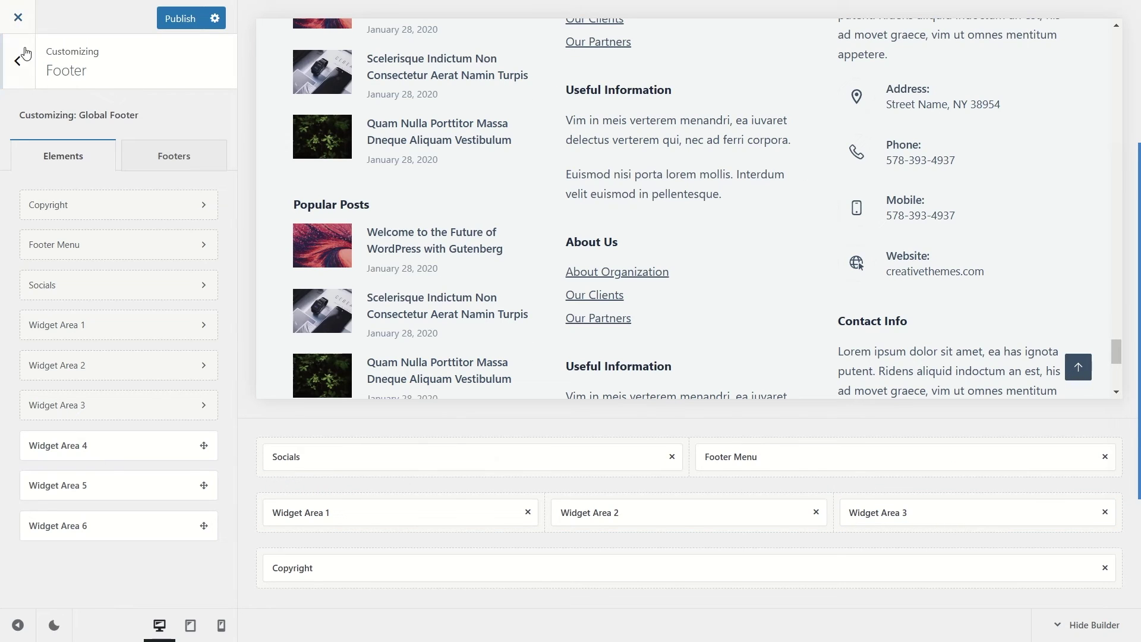
Step: Leave the customizer, go to the site's dashboard, and open the Widgets management page
click(23, 62)
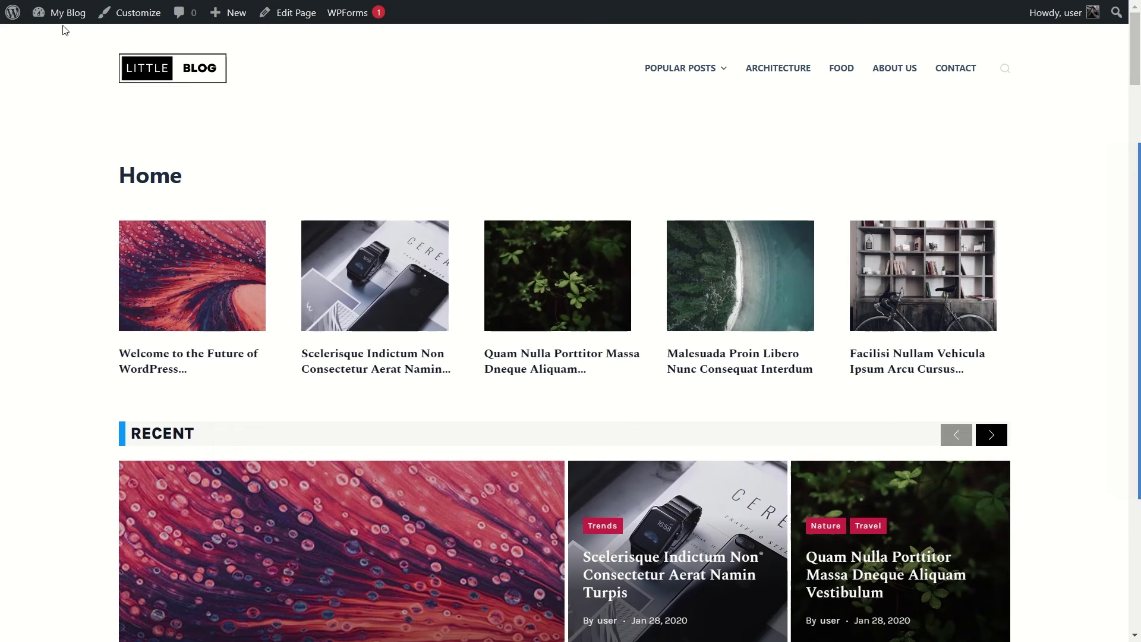
mouse_move(67, 13)
click(70, 39)
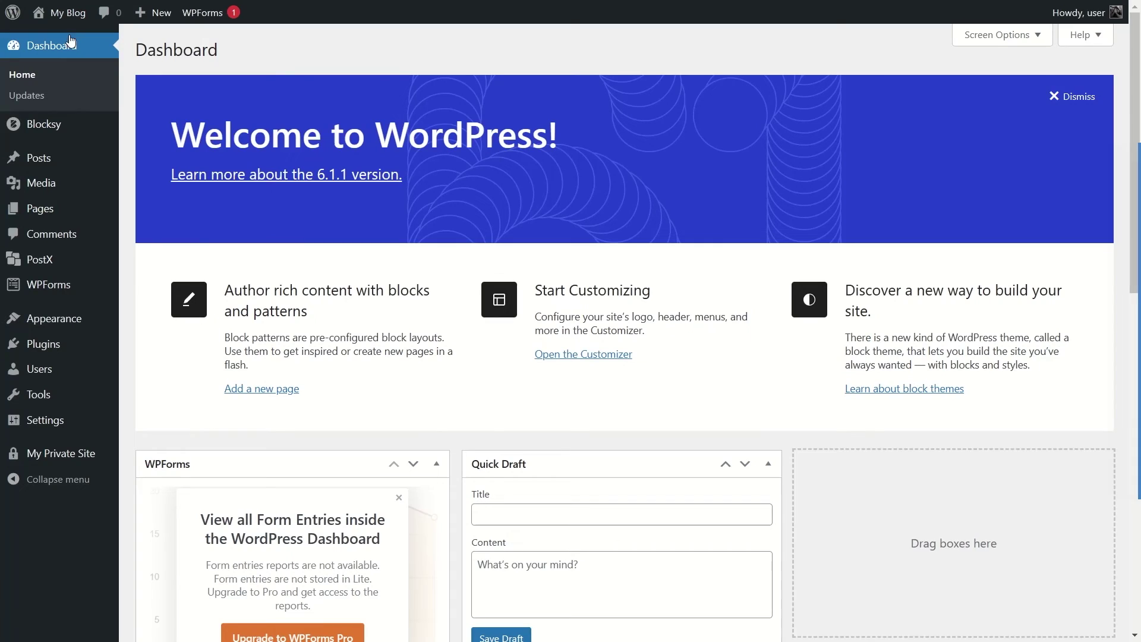
mouse_move(46, 324)
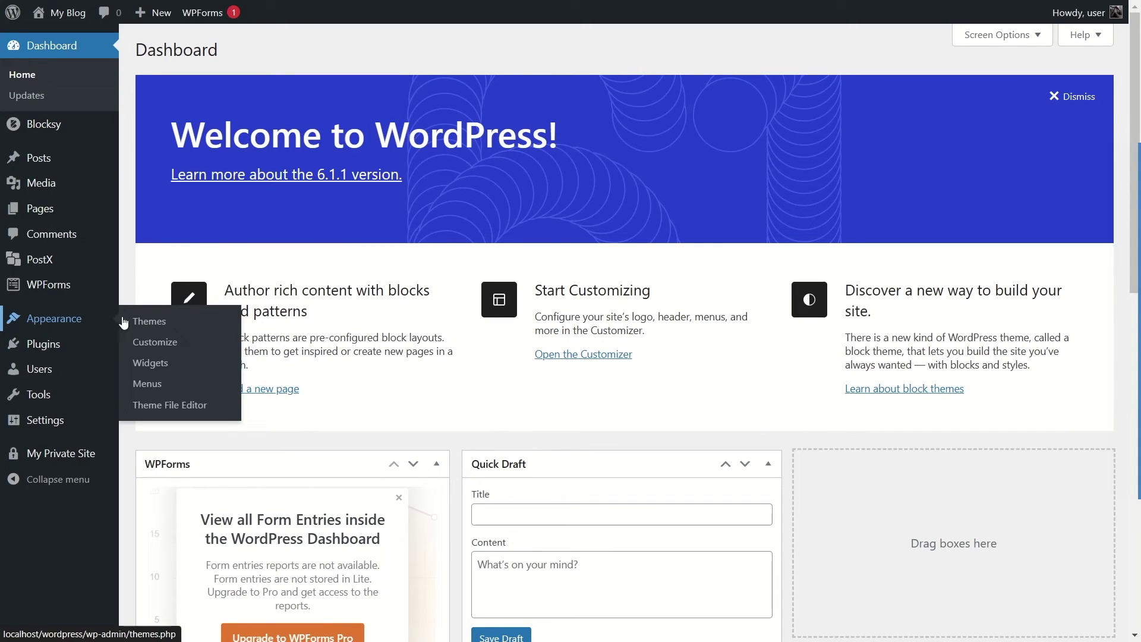
click(153, 363)
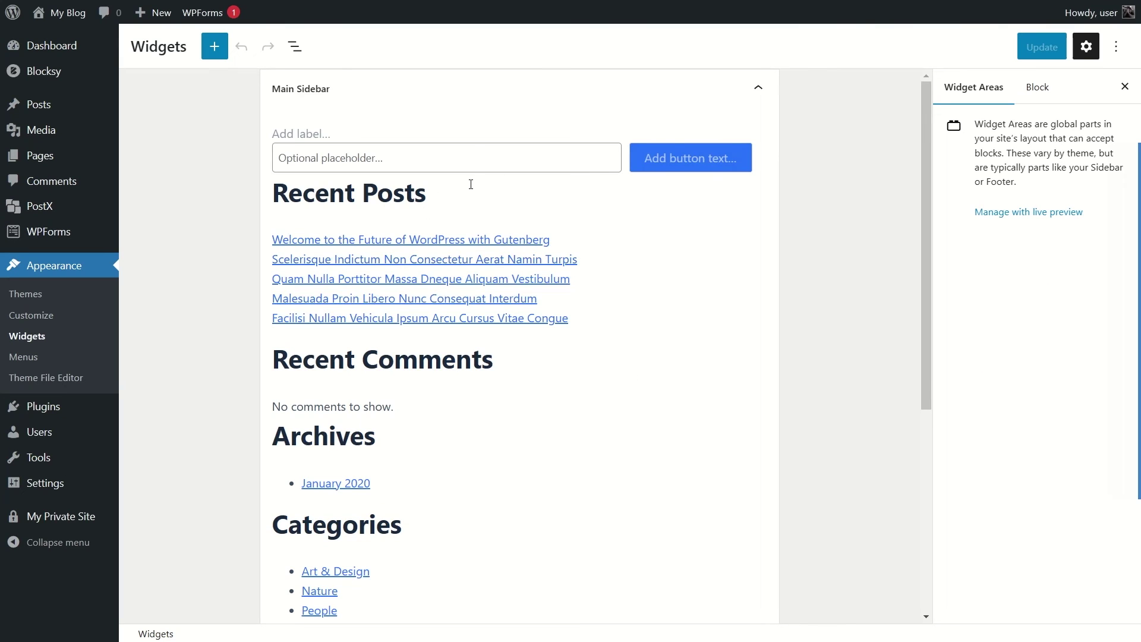
Step: Expand Footer Widget Area 1 and collapse the Main Sidebar area on the Widgets page
scroll(471, 185, down, 5)
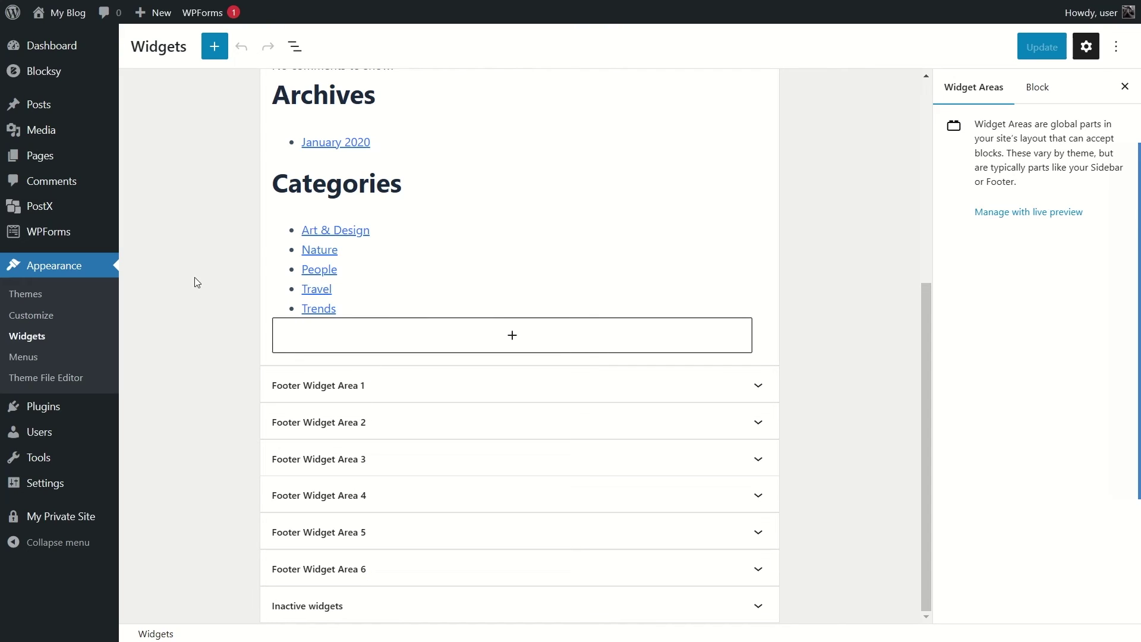
click(354, 387)
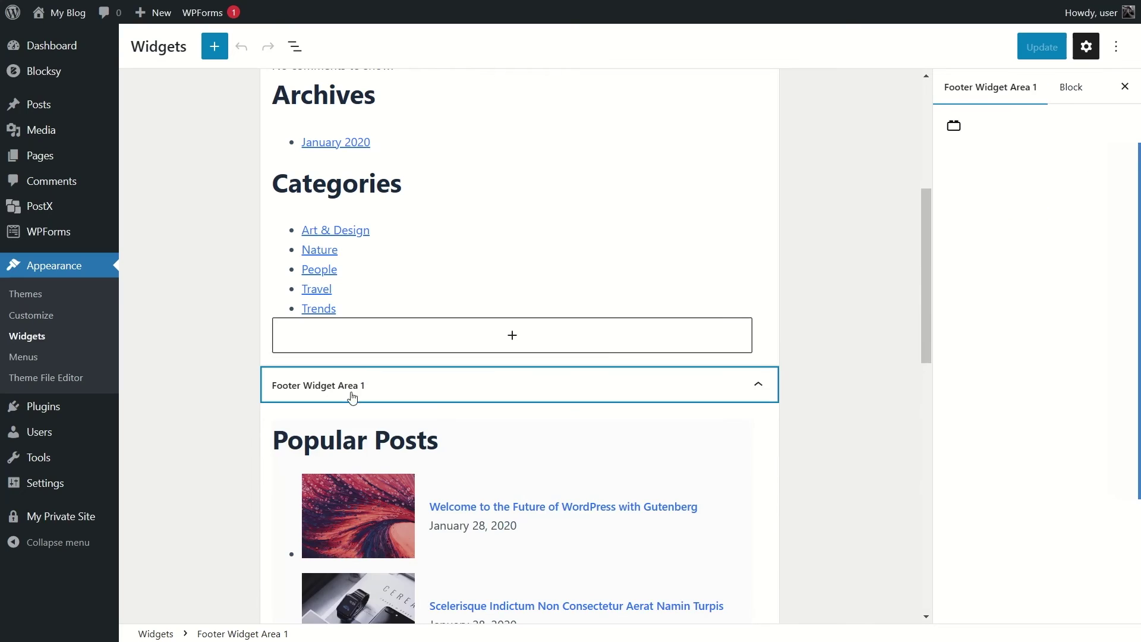
scroll(395, 339, up, 5)
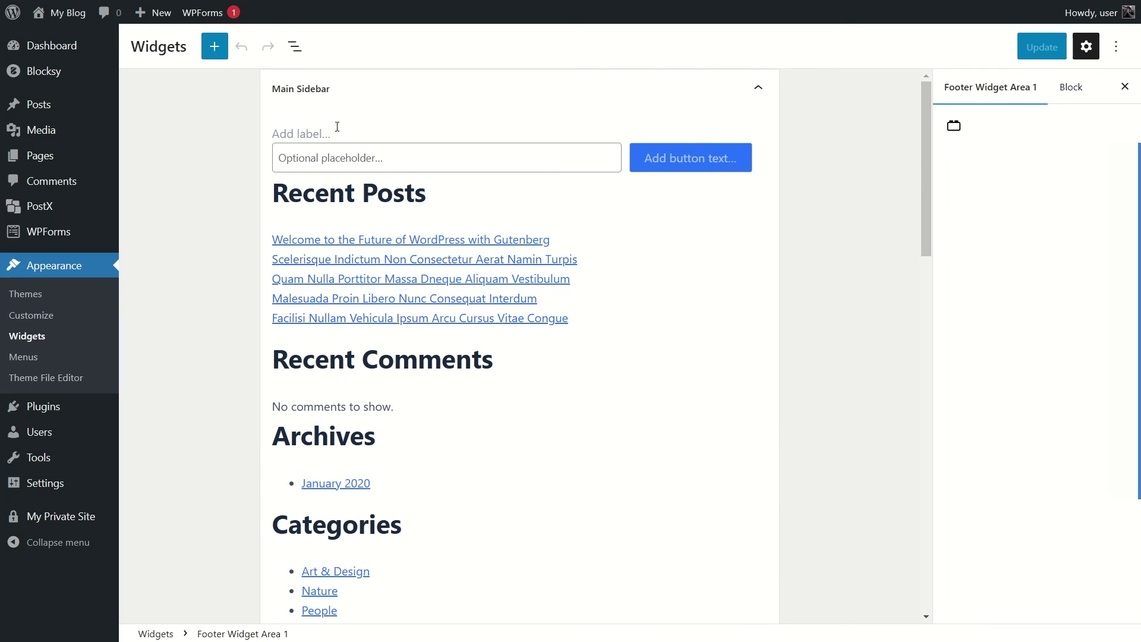
click(743, 94)
scroll(412, 122, down, 5)
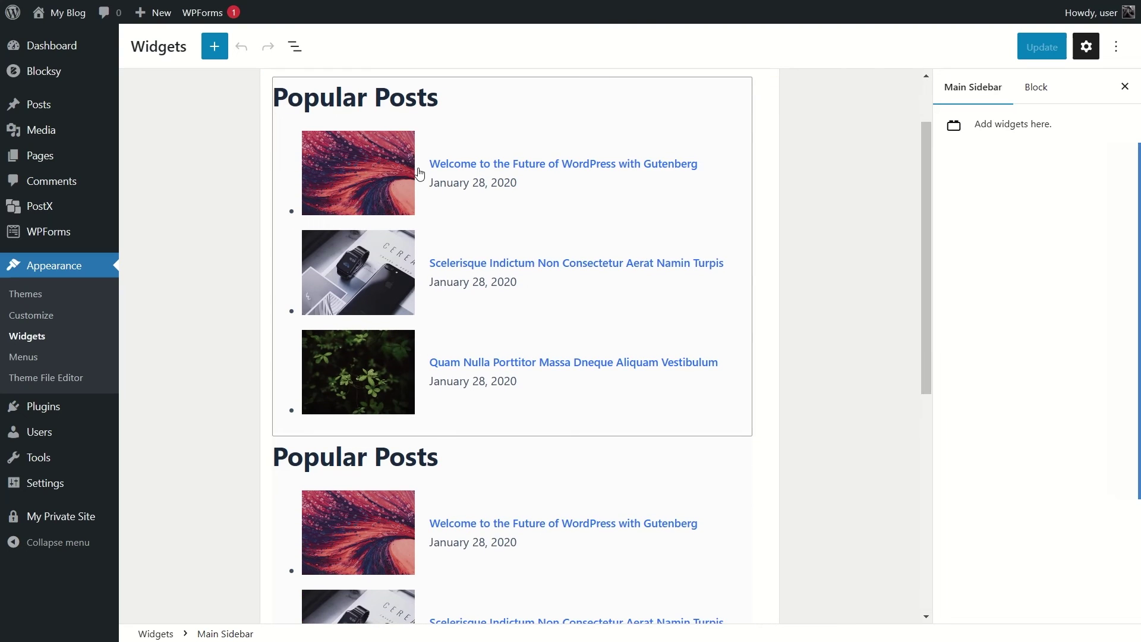
scroll(420, 298, up, 5)
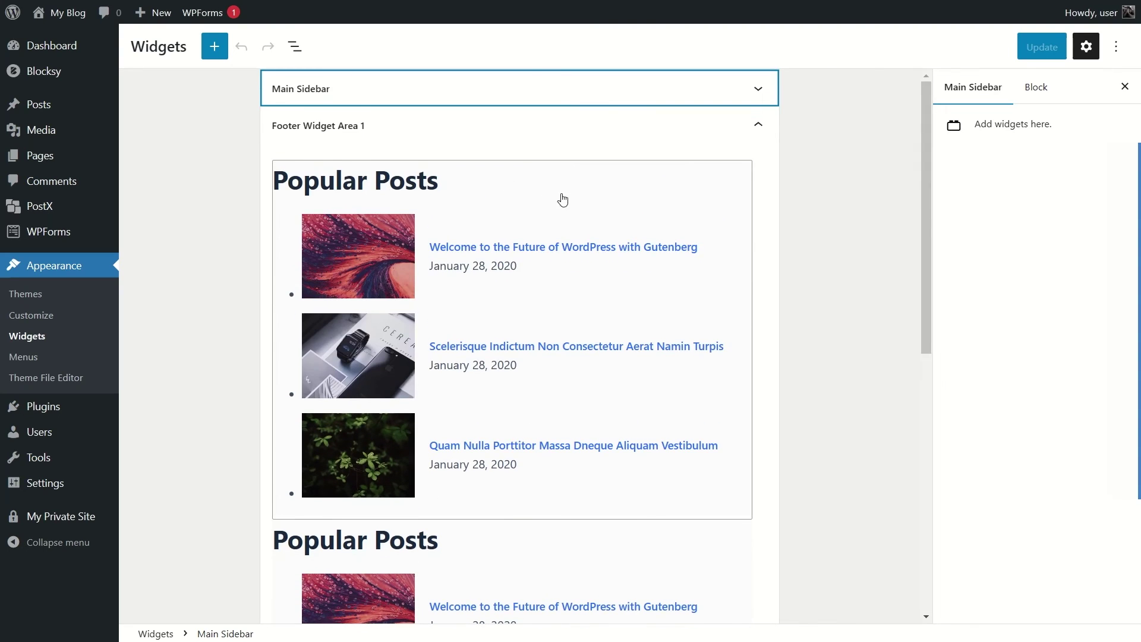
Step: Remove the second Popular Posts legacy widget from Footer Widget Area 1
scroll(565, 198, down, 6)
scroll(576, 292, up, 6)
scroll(472, 255, down, 5)
click(479, 293)
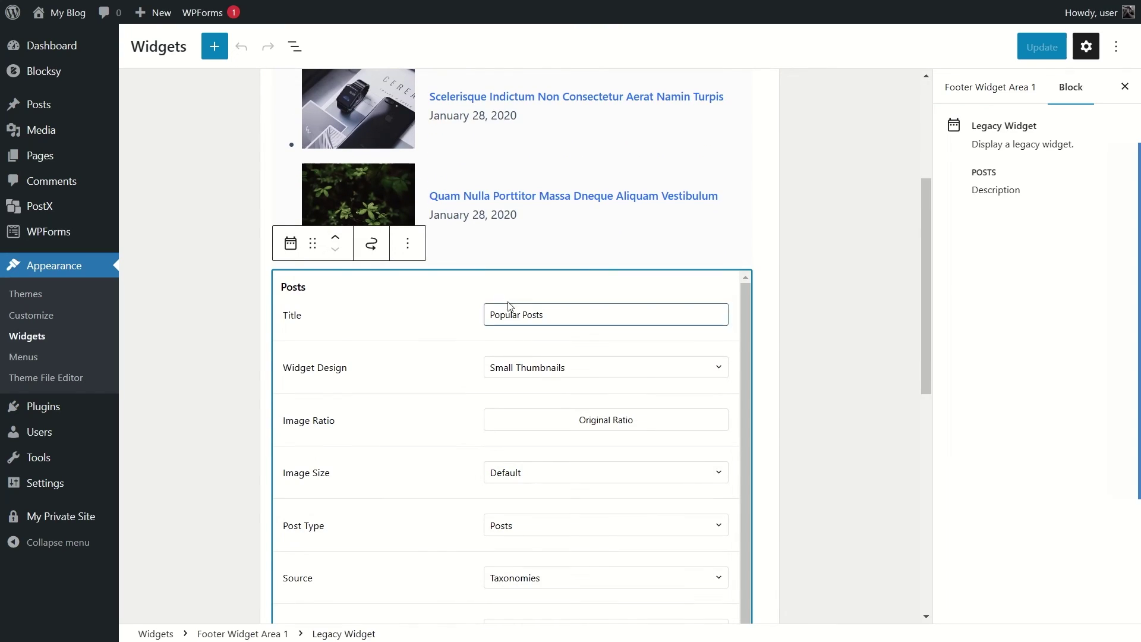
scroll(568, 420, down, 1)
scroll(568, 422, up, 1)
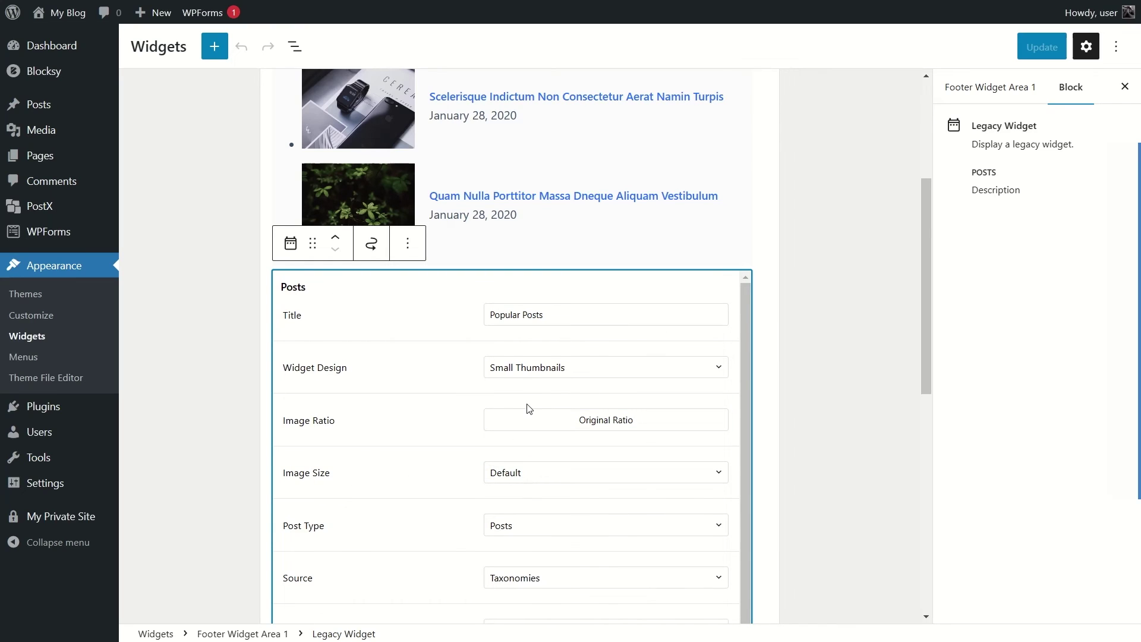
click(407, 247)
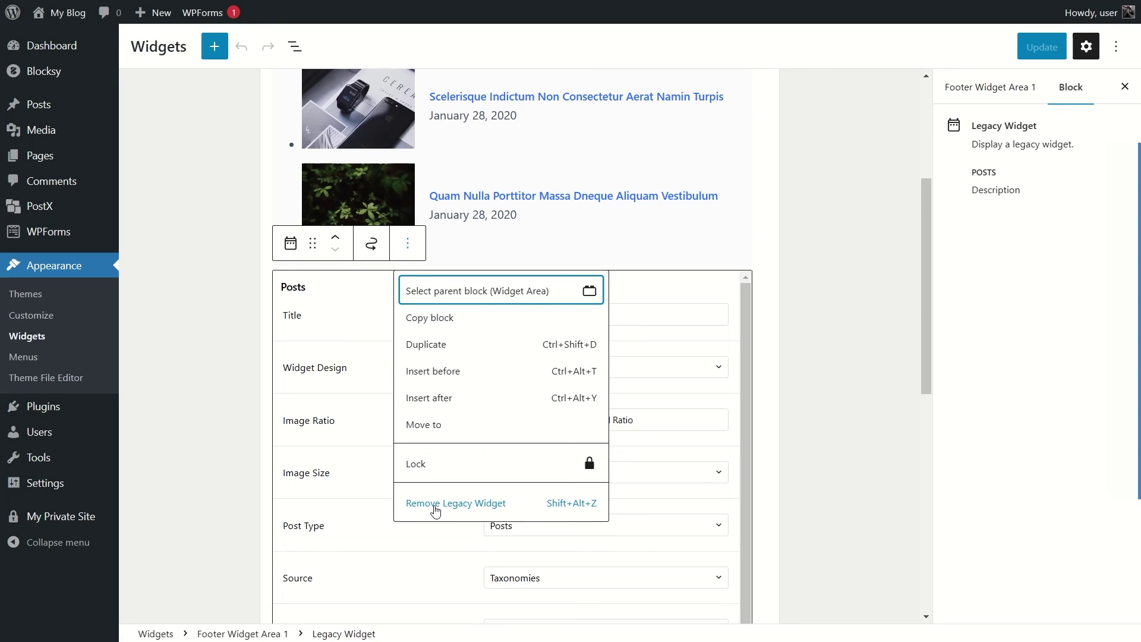
click(492, 503)
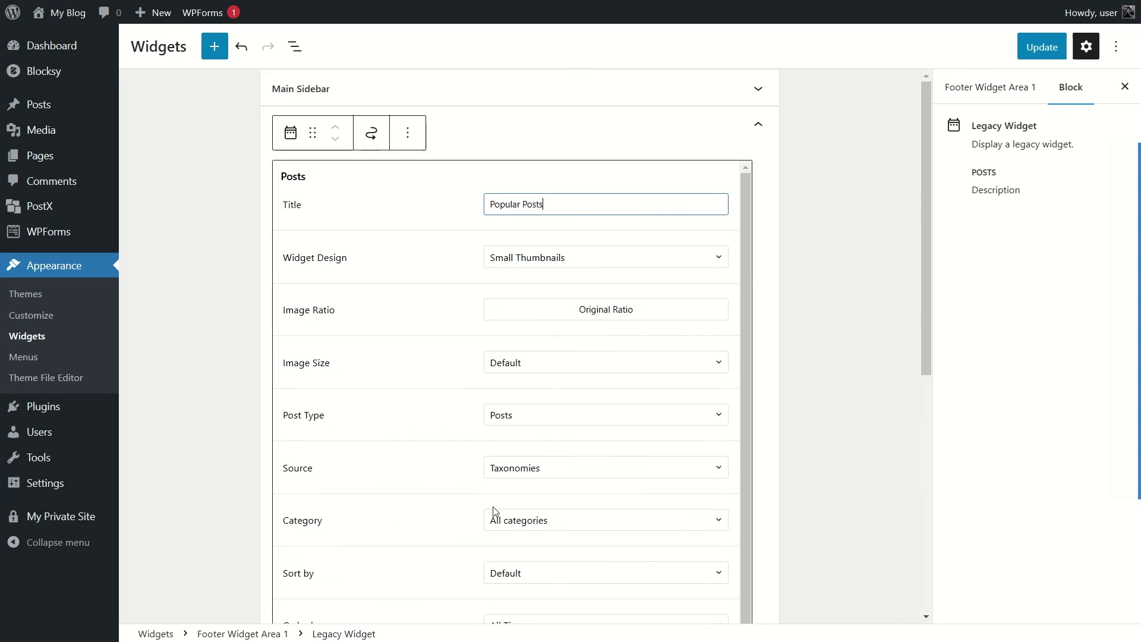
Step: Deselect the remaining Popular Posts widget and collapse Footer Widget Area 1 without adding any block
click(814, 142)
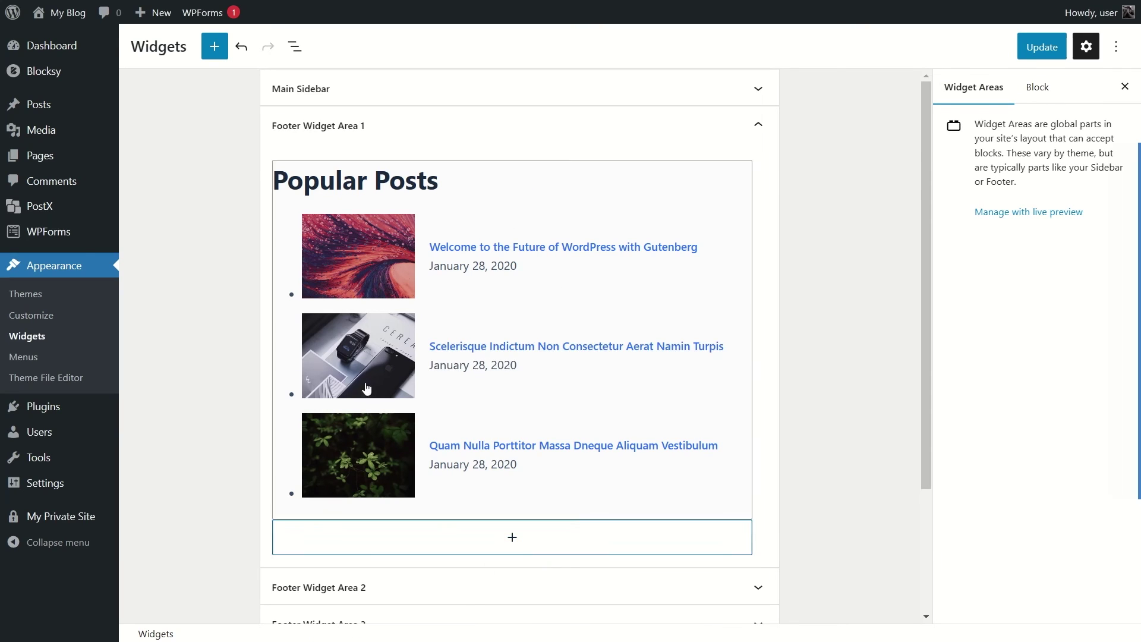
click(513, 537)
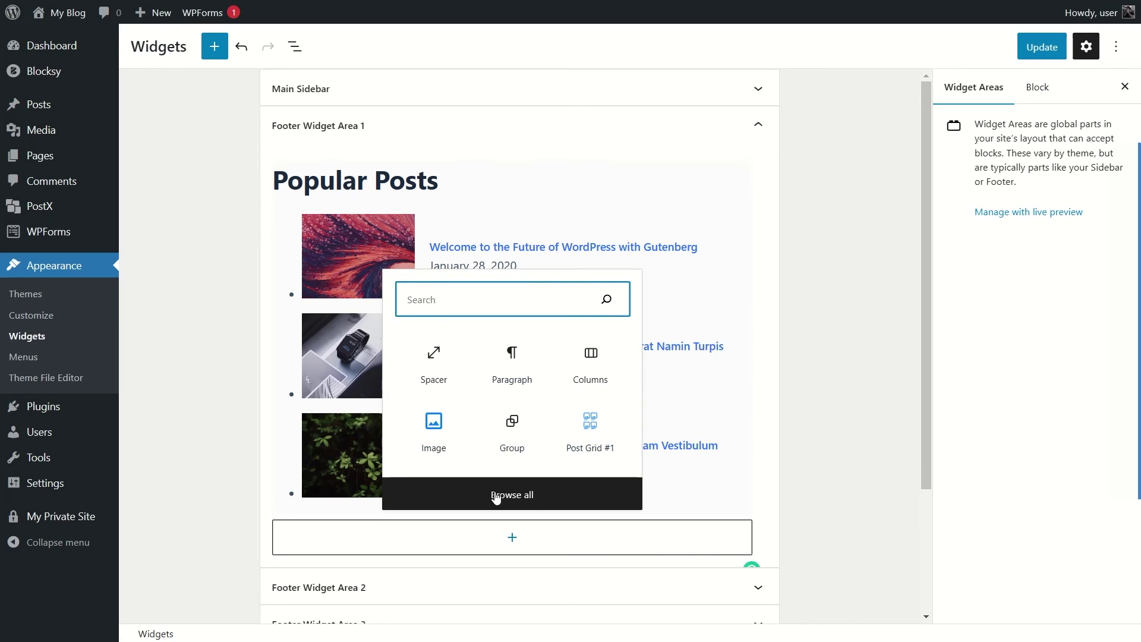
click(817, 349)
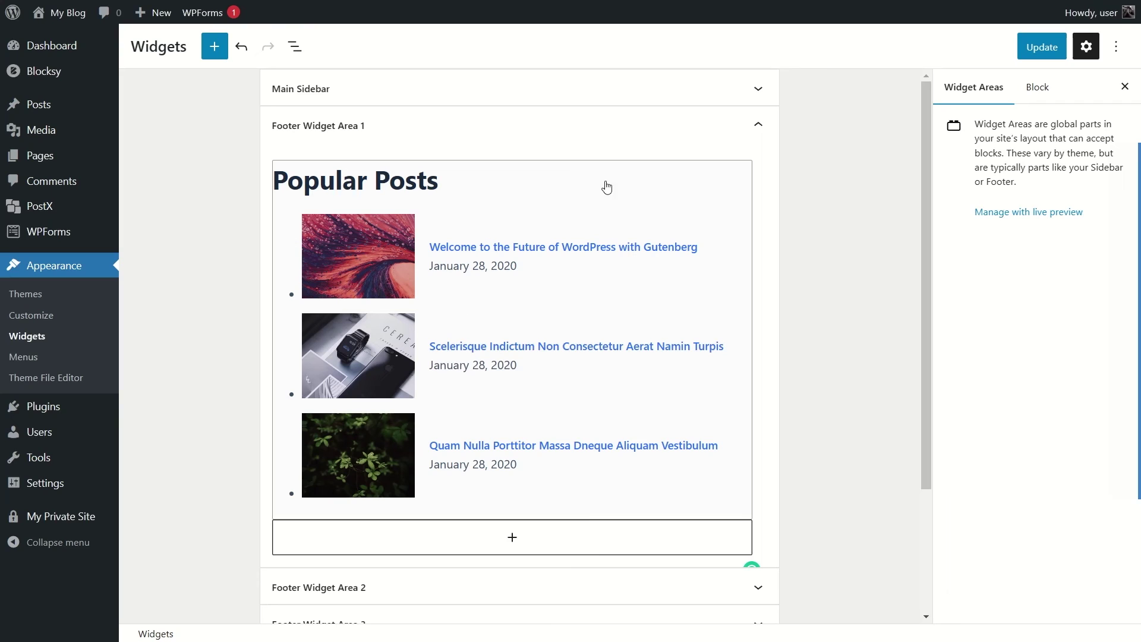
click(761, 131)
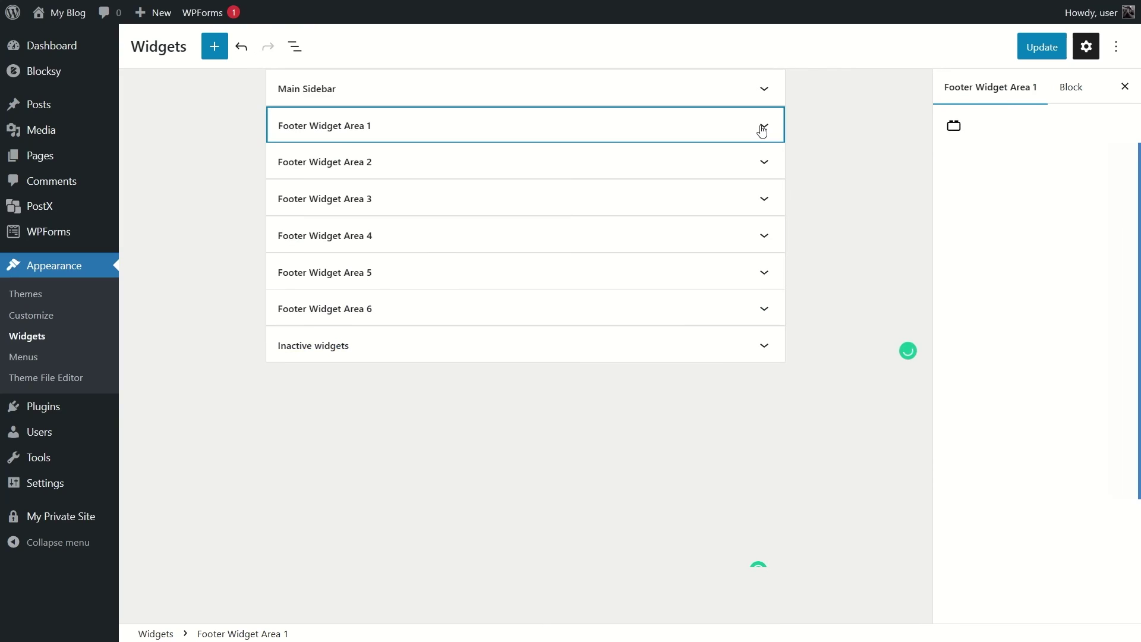
Step: Expand Footer Widget Area 3 and remove its second Contact Info legacy widget
click(399, 206)
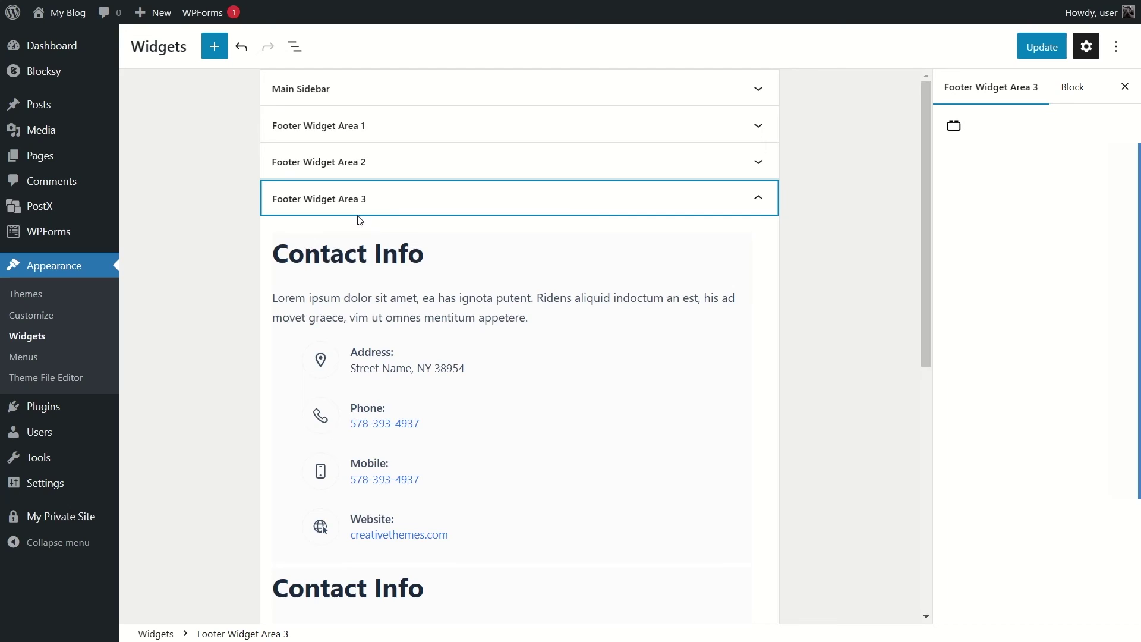
scroll(365, 223, down, 5)
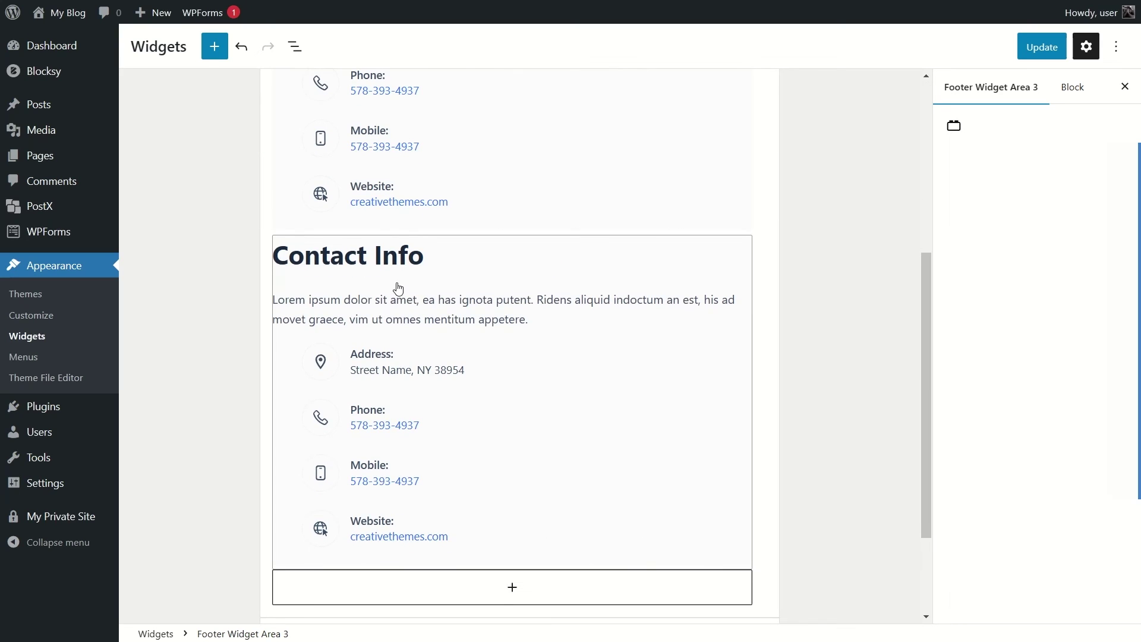
click(399, 289)
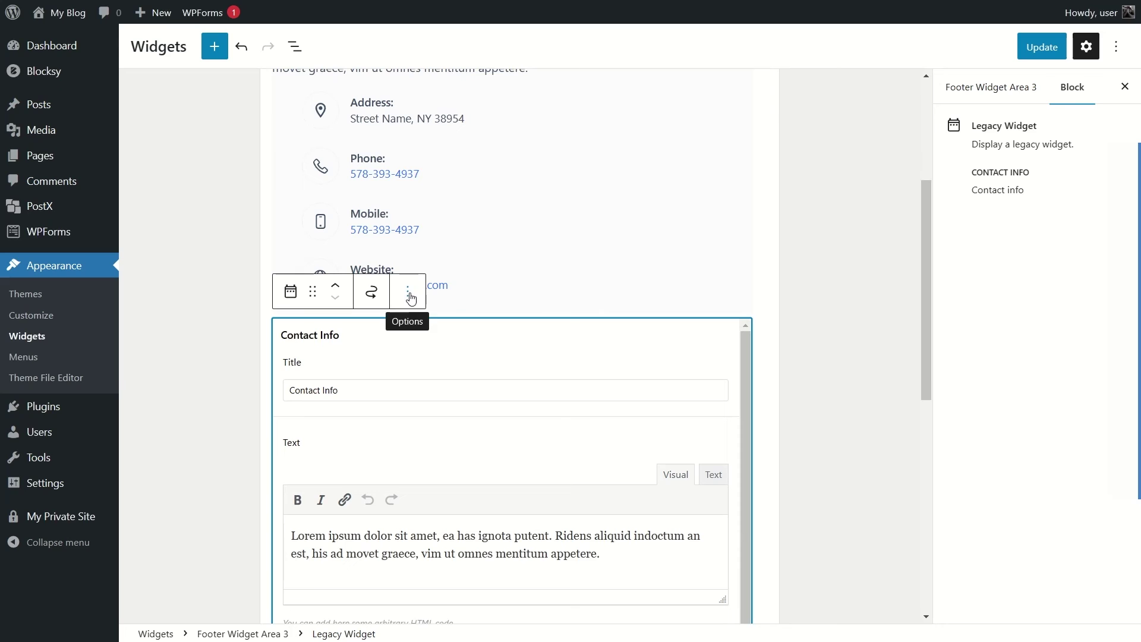
scroll(411, 297, down, 1)
click(407, 208)
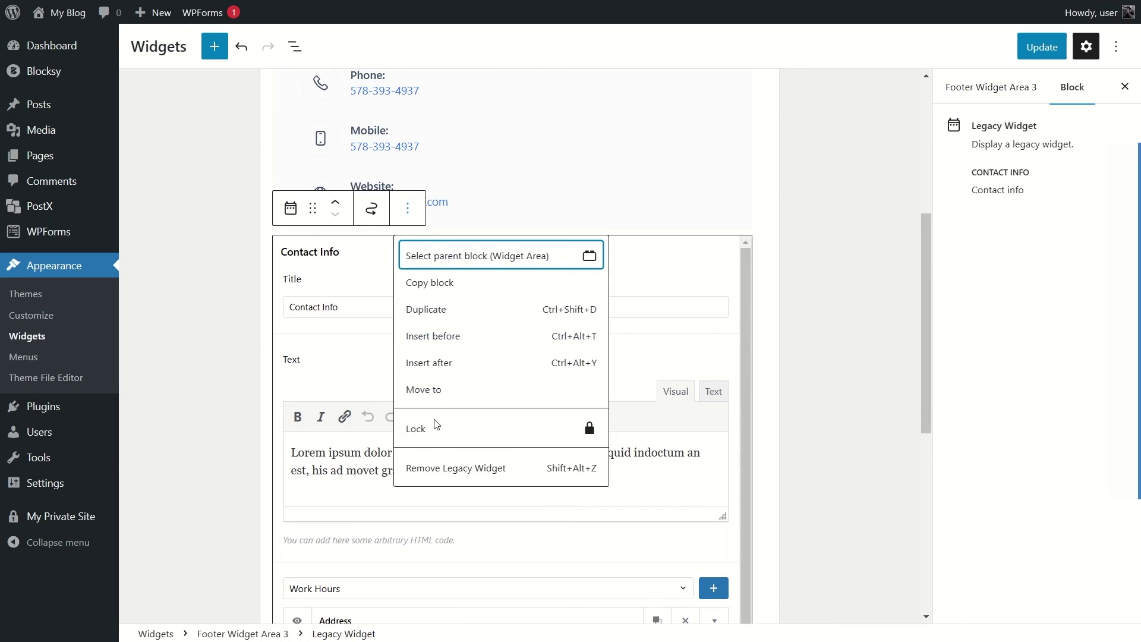
click(435, 469)
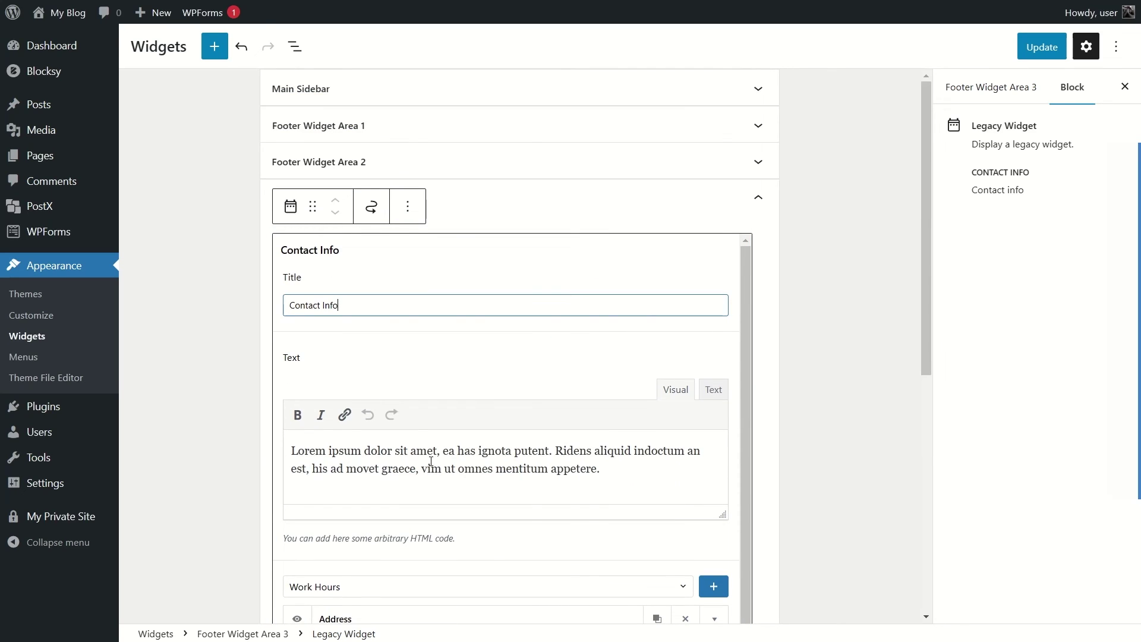
click(786, 259)
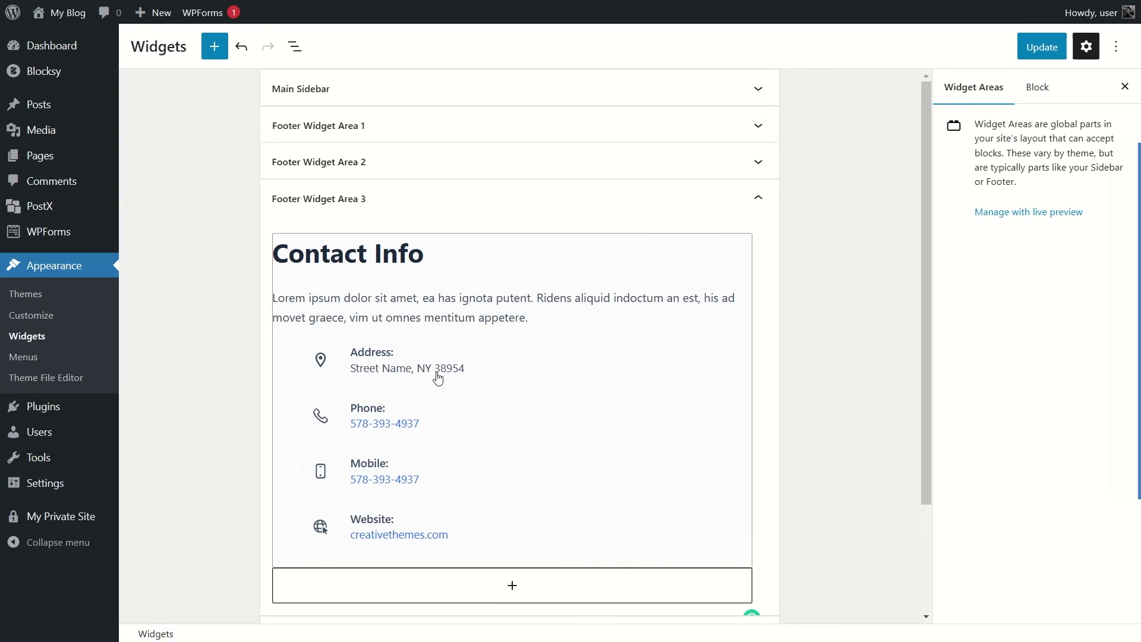
Step: Review the text and fields of the remaining Contact Info widget, and collapse Footer Widget Area 3
click(515, 323)
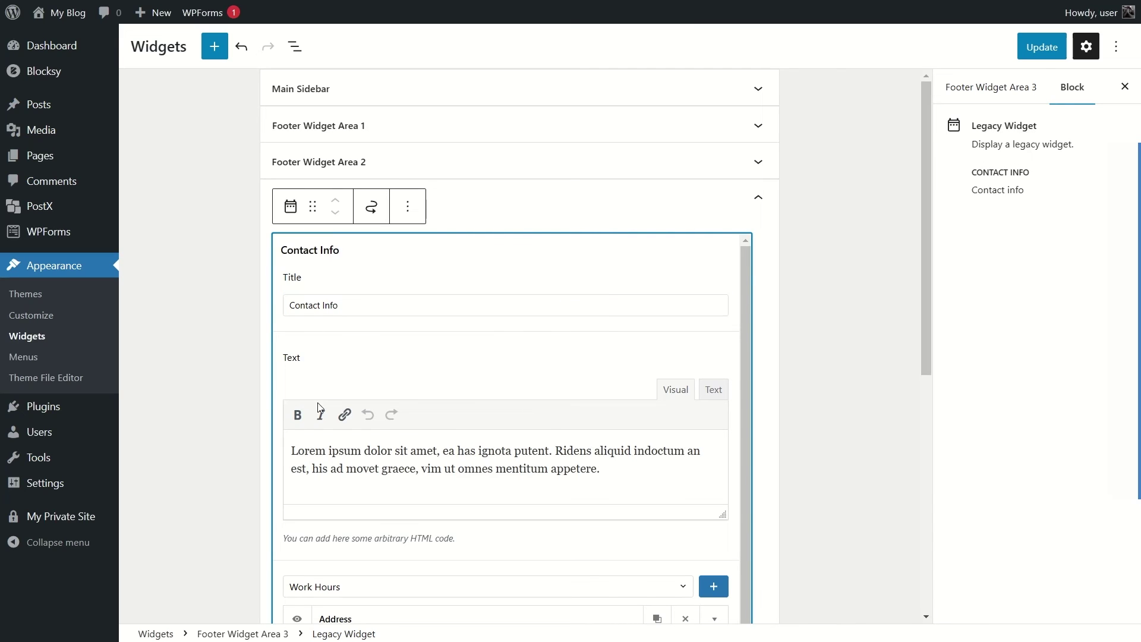
scroll(476, 416, down, 2)
drag(297, 355, 617, 384)
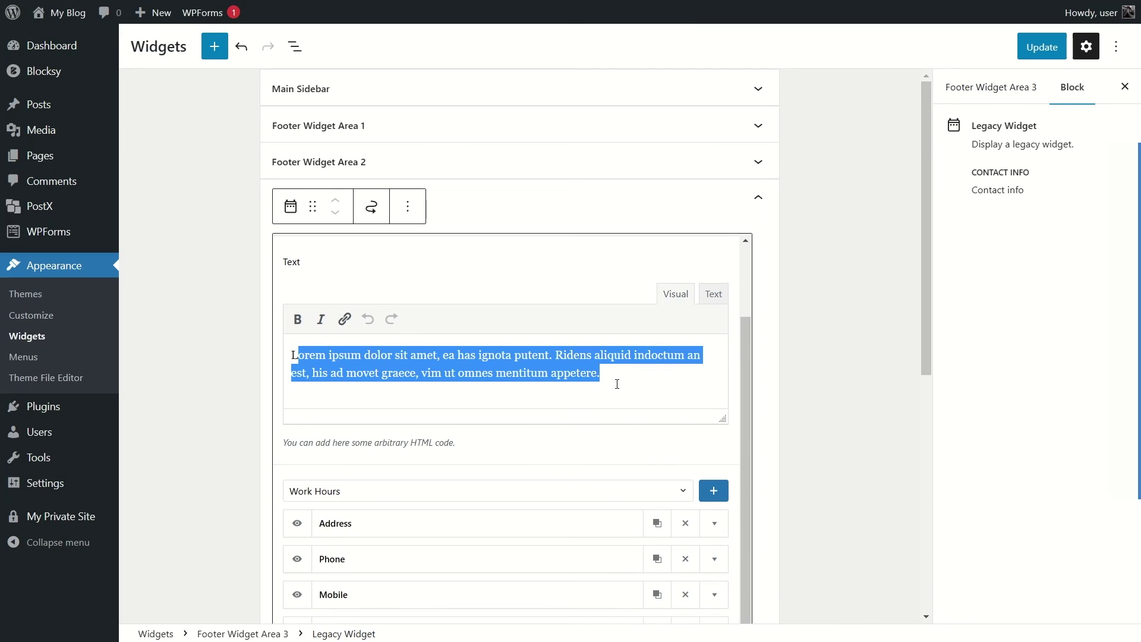
click(647, 384)
scroll(511, 327, up, 2)
click(393, 270)
click(779, 217)
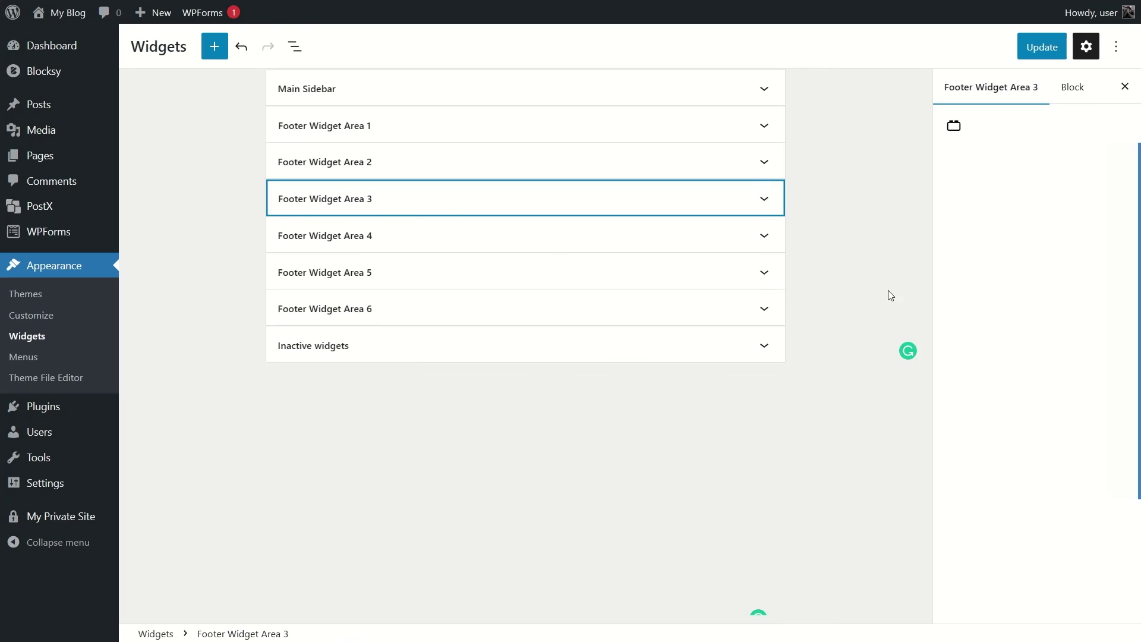
Step: Save the widget changes and open the Footer settings in the site customizer
click(1046, 51)
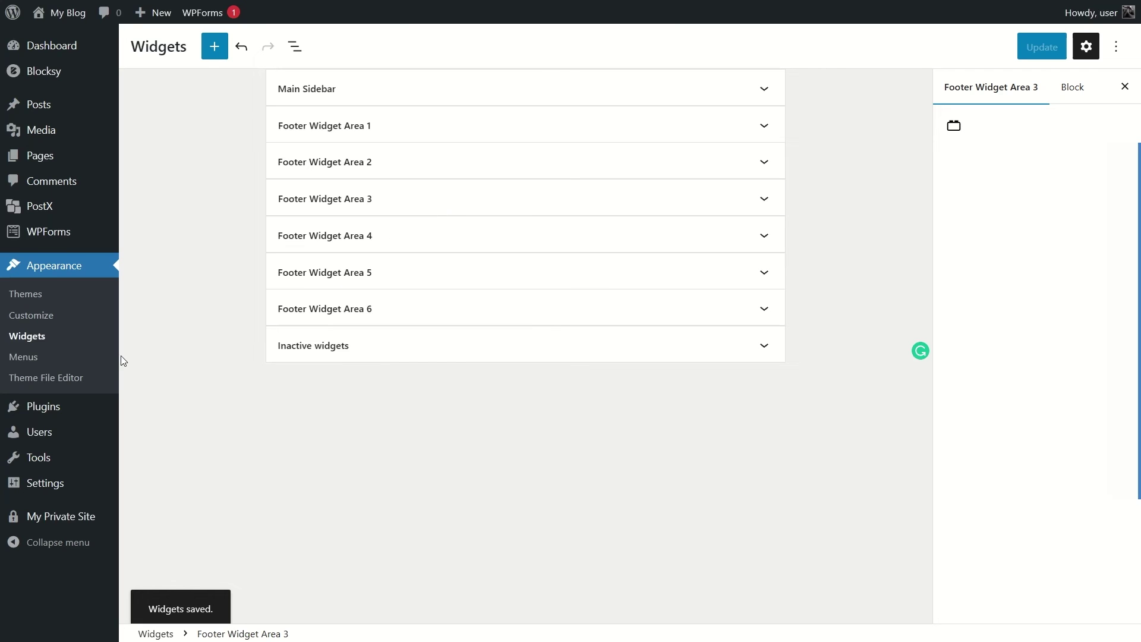
click(43, 321)
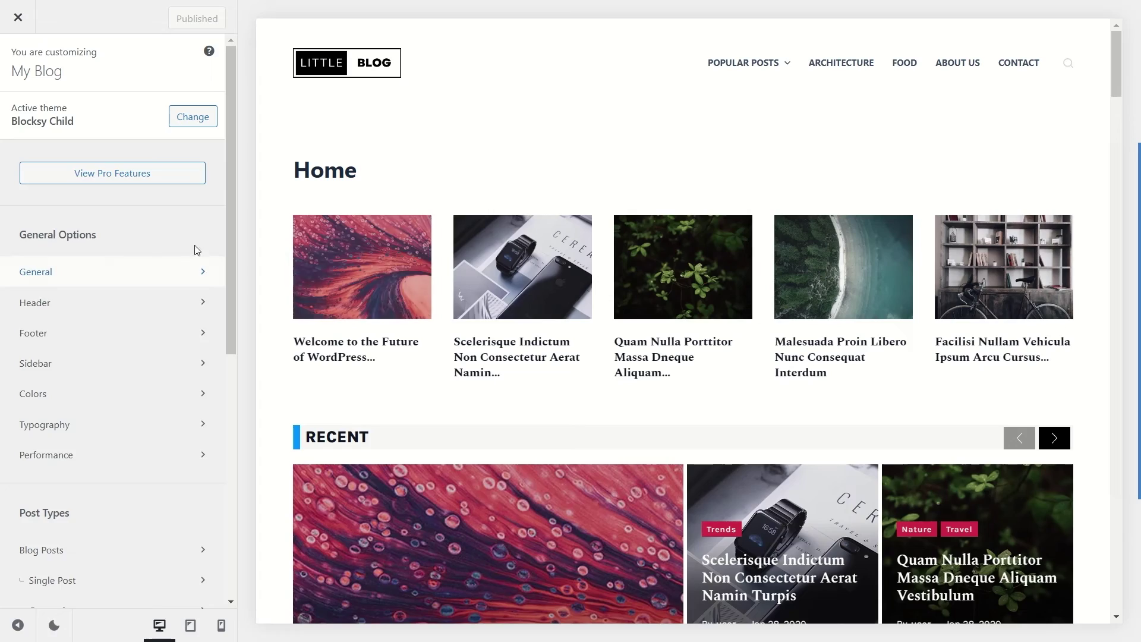
click(44, 332)
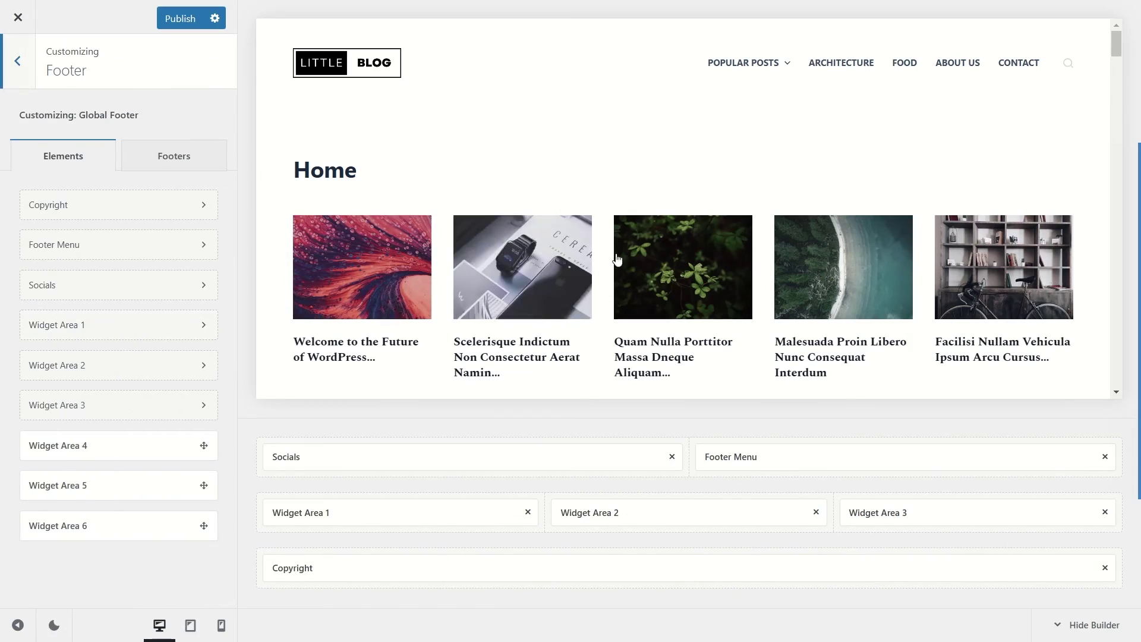
Step: Examine the Popular Posts, About Us and Contact Info columns in the footer preview for leftover duplicates
scroll(616, 252, down, 20)
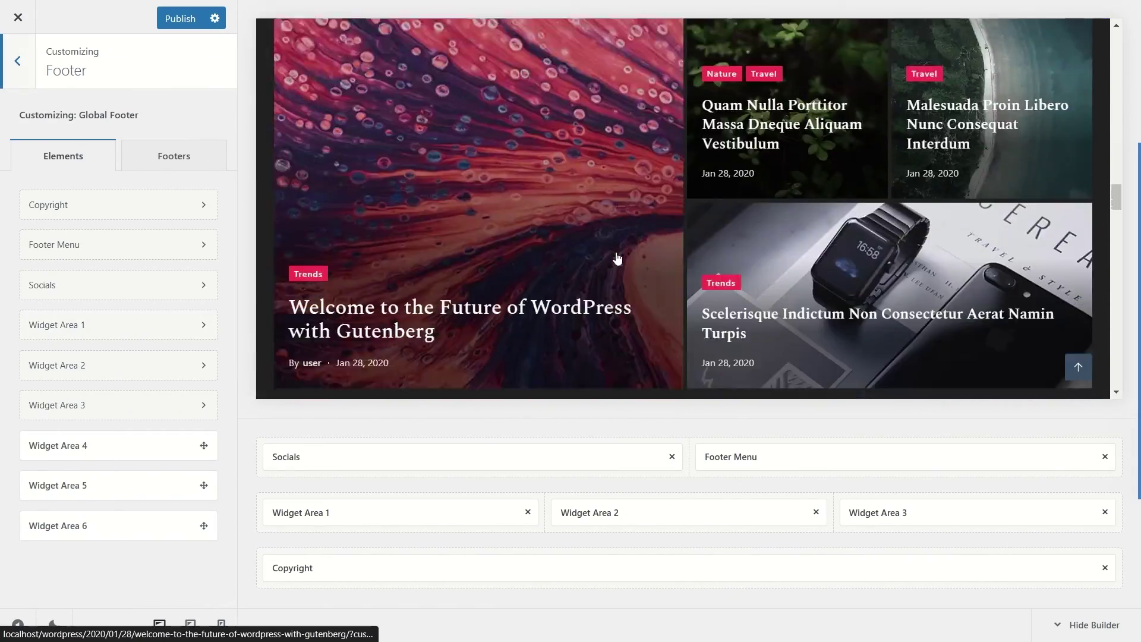
scroll(617, 258, down, 20)
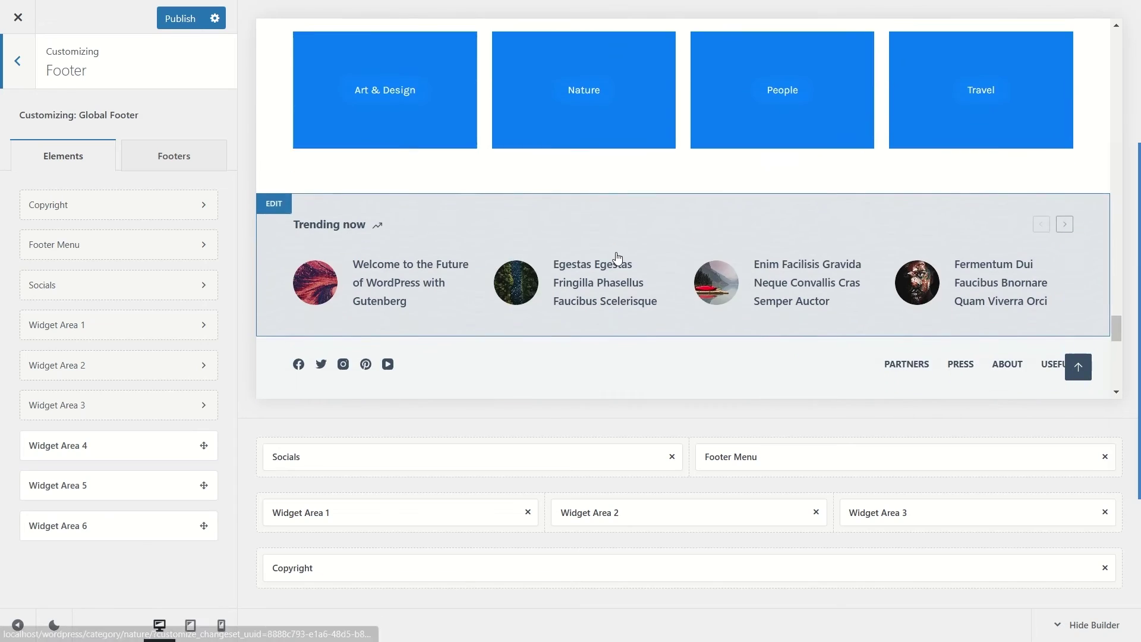
scroll(617, 258, down, 5)
scroll(616, 114, down, 3)
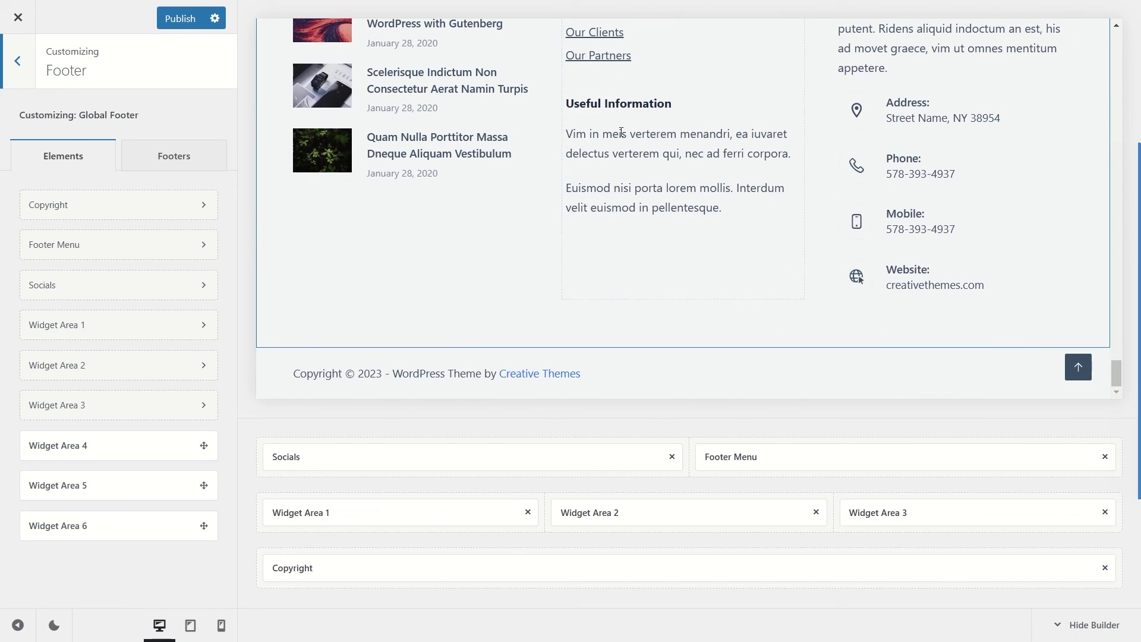
scroll(621, 132, up, 2)
scroll(642, 171, up, 1)
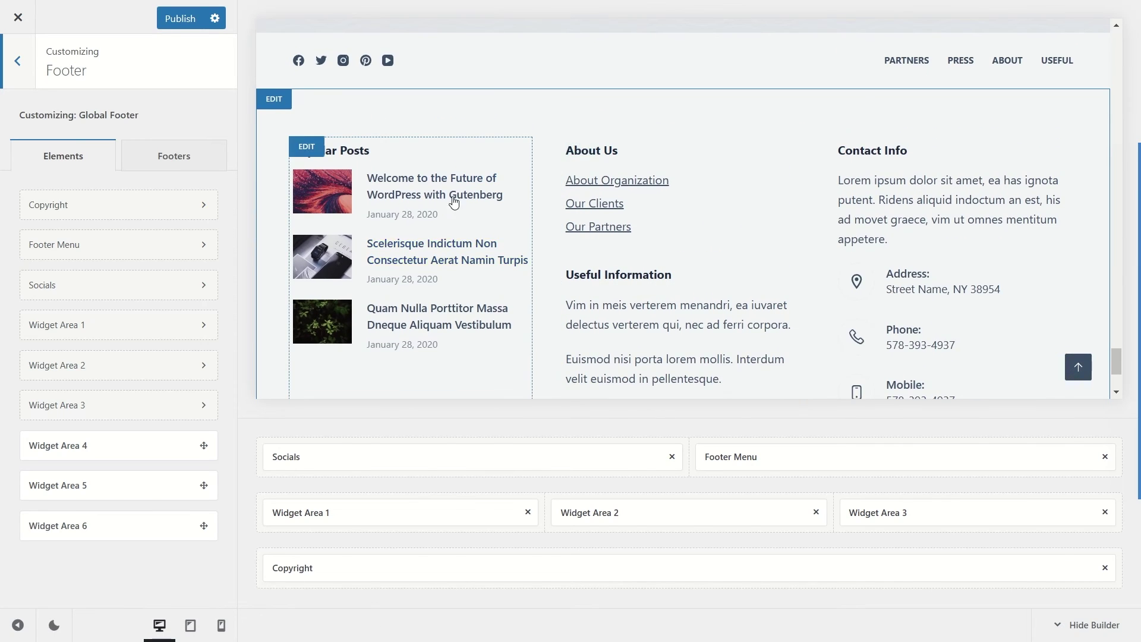
scroll(531, 170, up, 1)
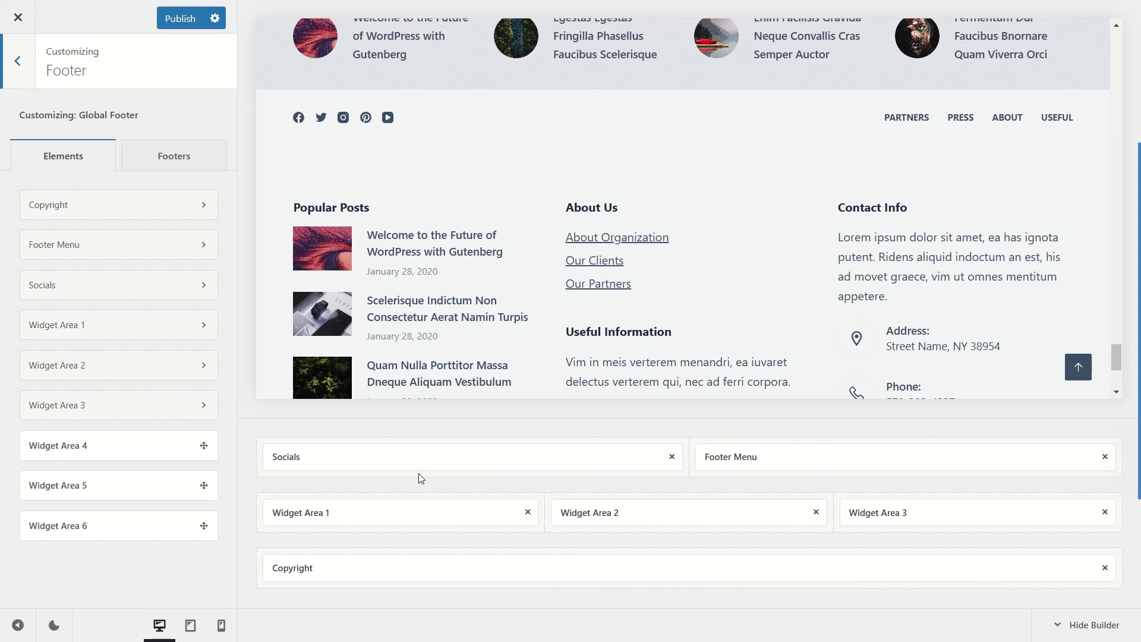
drag(381, 517, 419, 515)
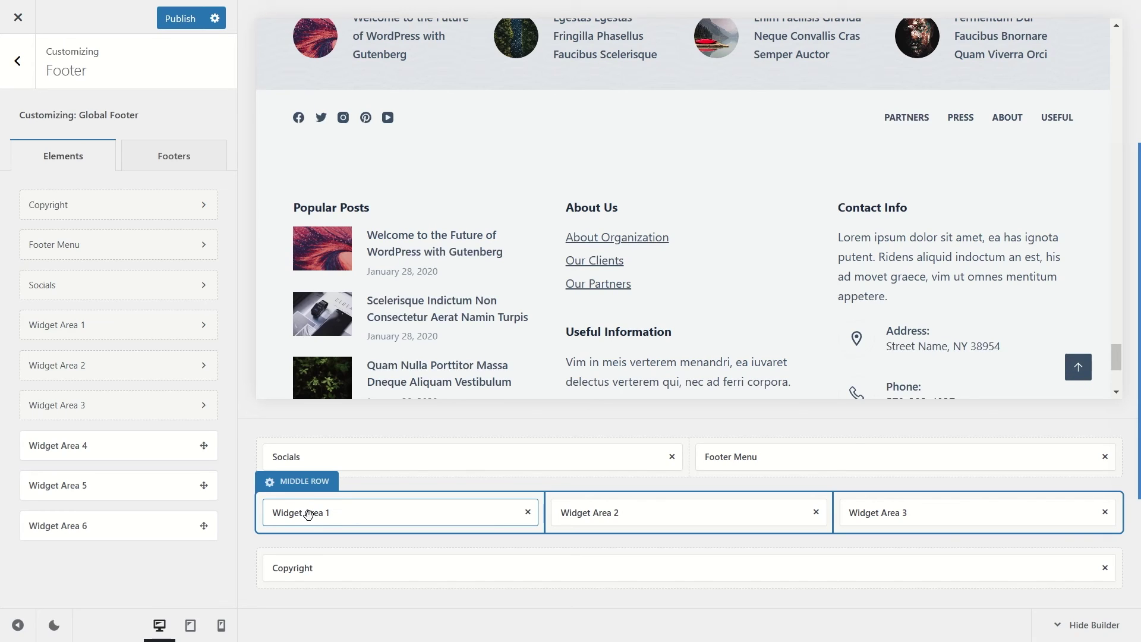
drag(355, 508, 1044, 506)
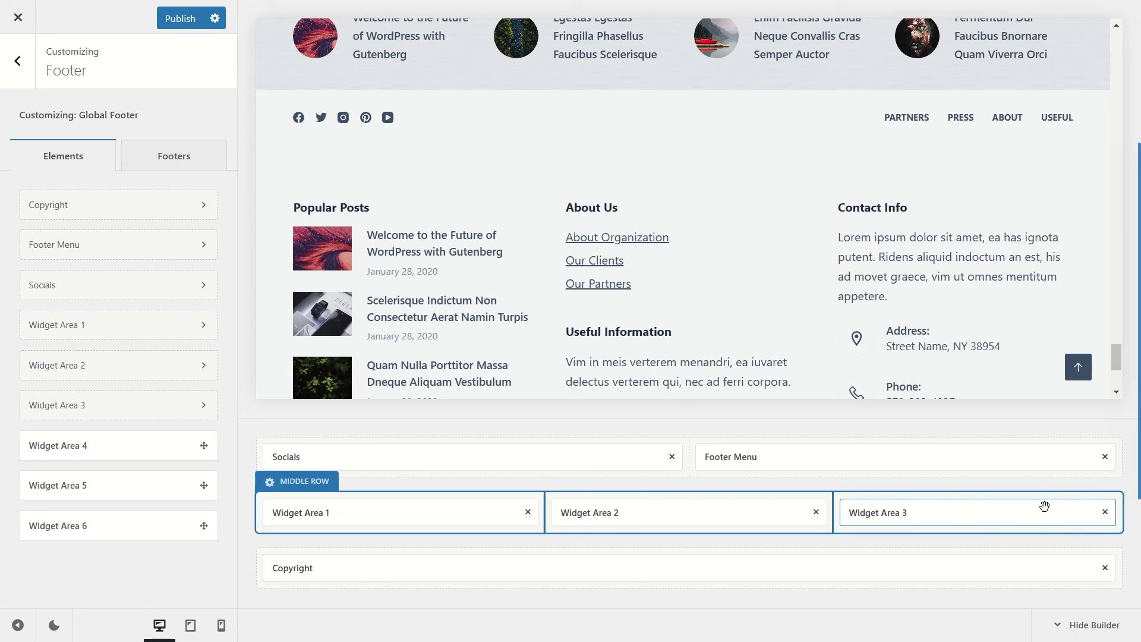
drag(377, 512, 543, 513)
Step: Swap the outer widgets of the footer's middle row, placing Widget Area 3 in the first column and Widget Area 1 in the third
click(528, 514)
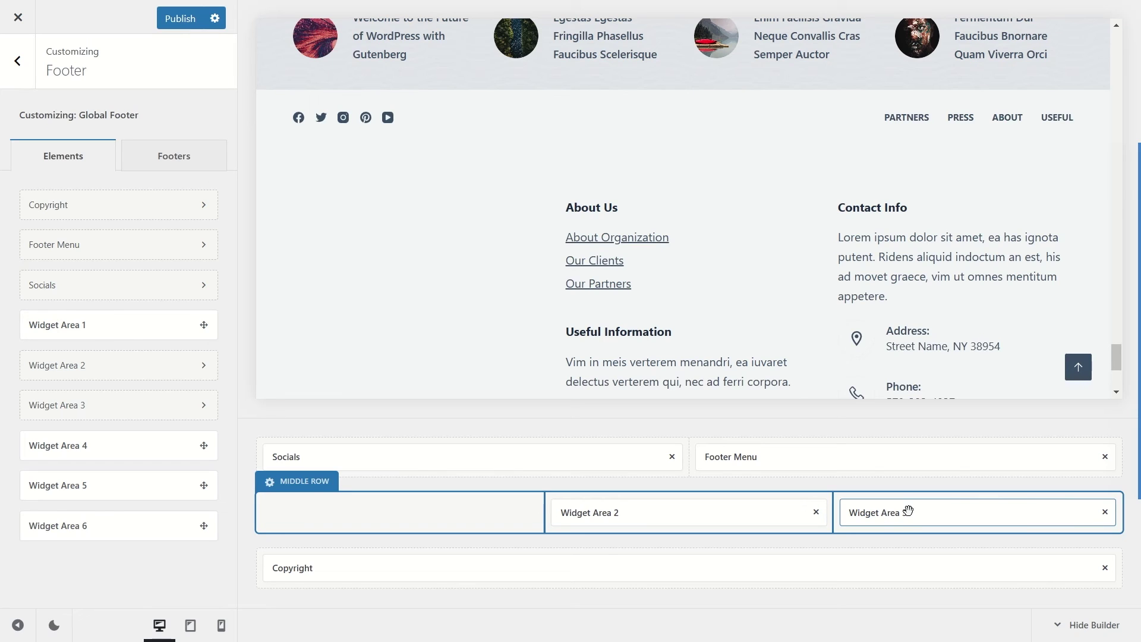
drag(908, 511, 410, 525)
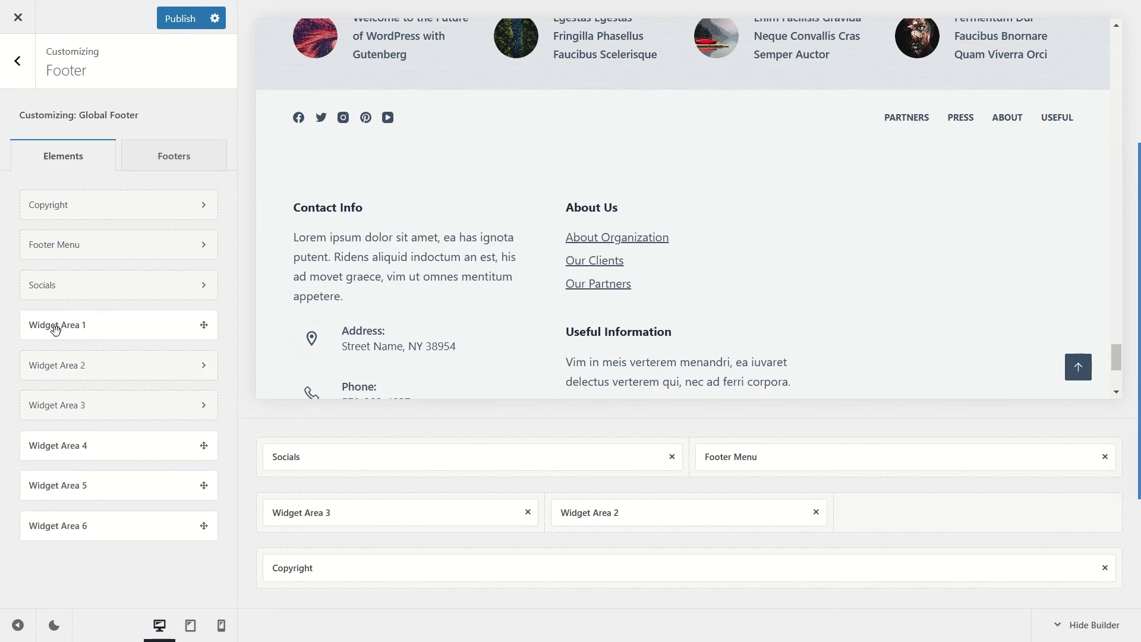
drag(55, 330, 982, 513)
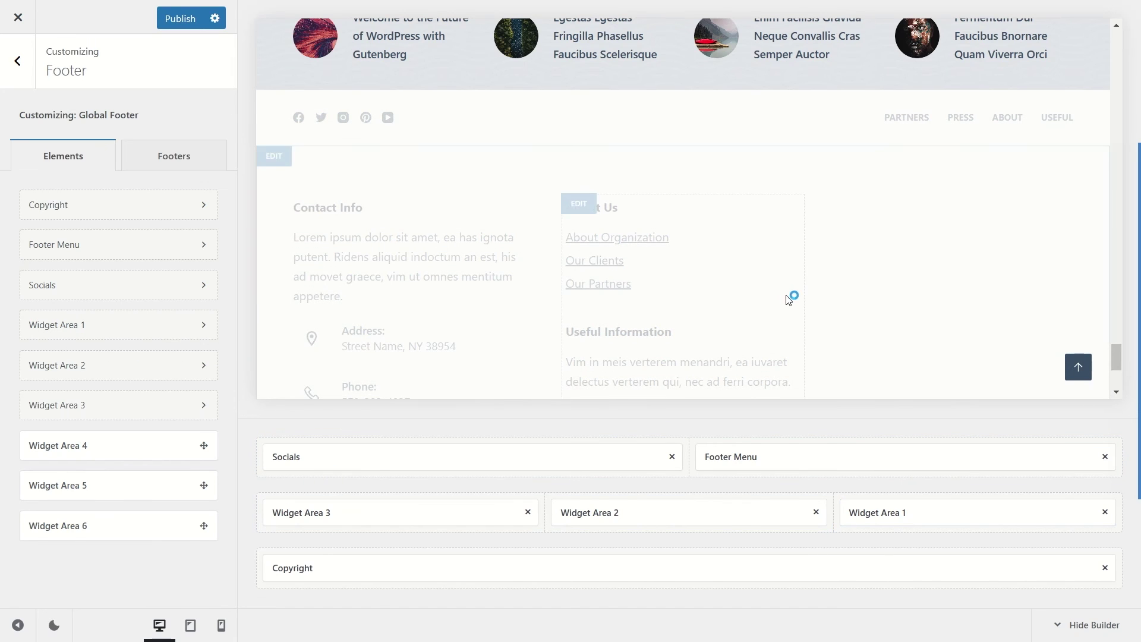
scroll(791, 298, down, 3)
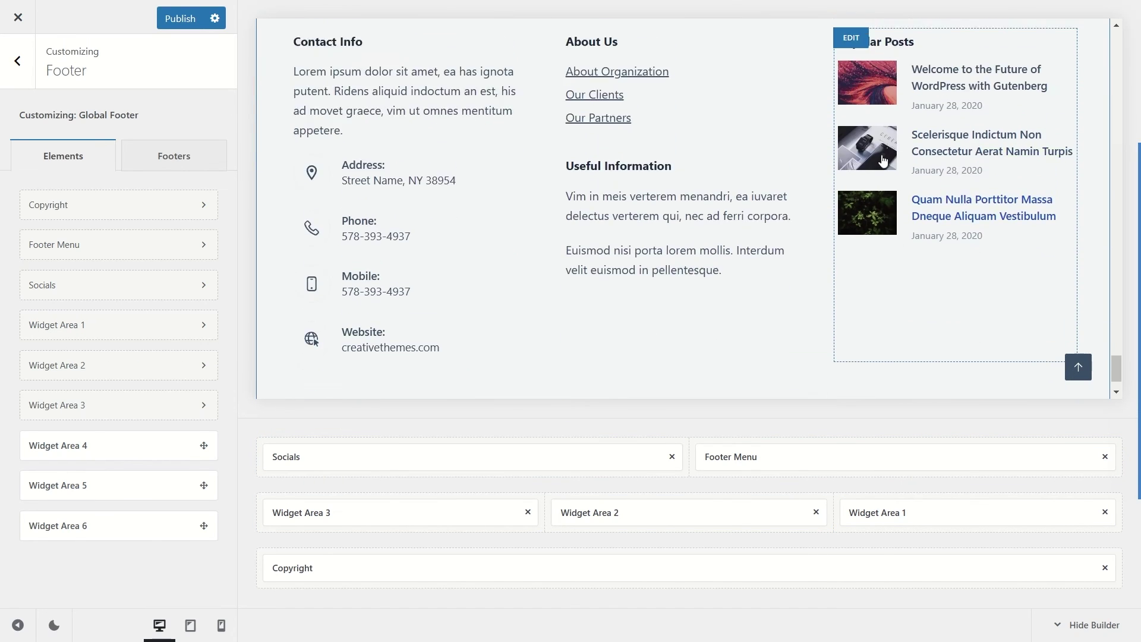
scroll(883, 161, up, 1)
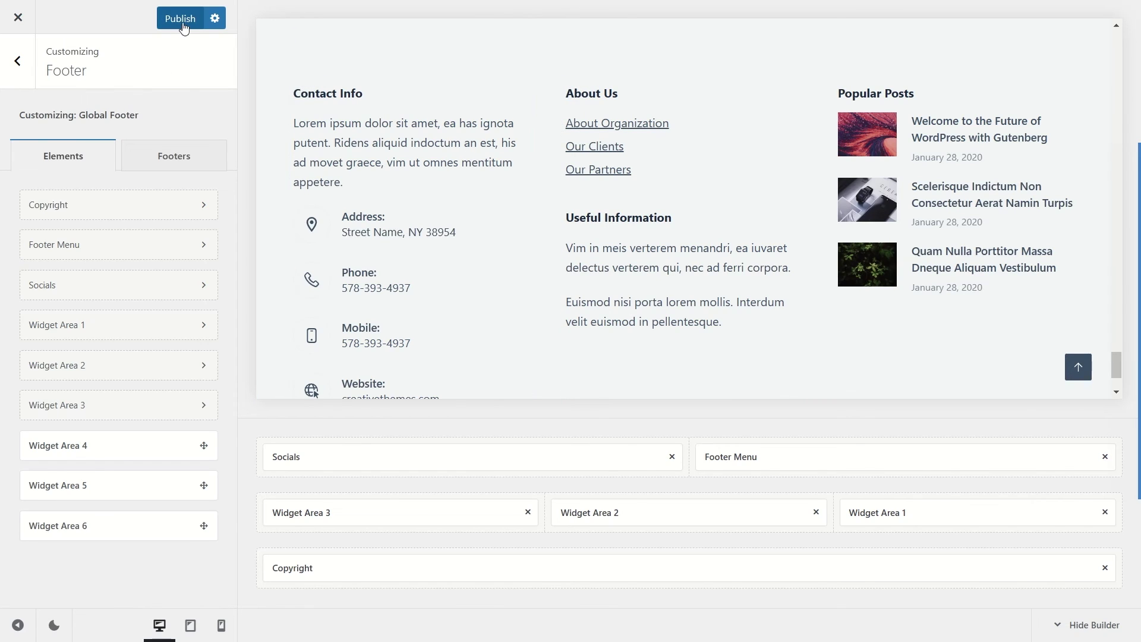
Step: Publish the rearranged footer and leave the customizer for the live home page
click(19, 76)
click(17, 17)
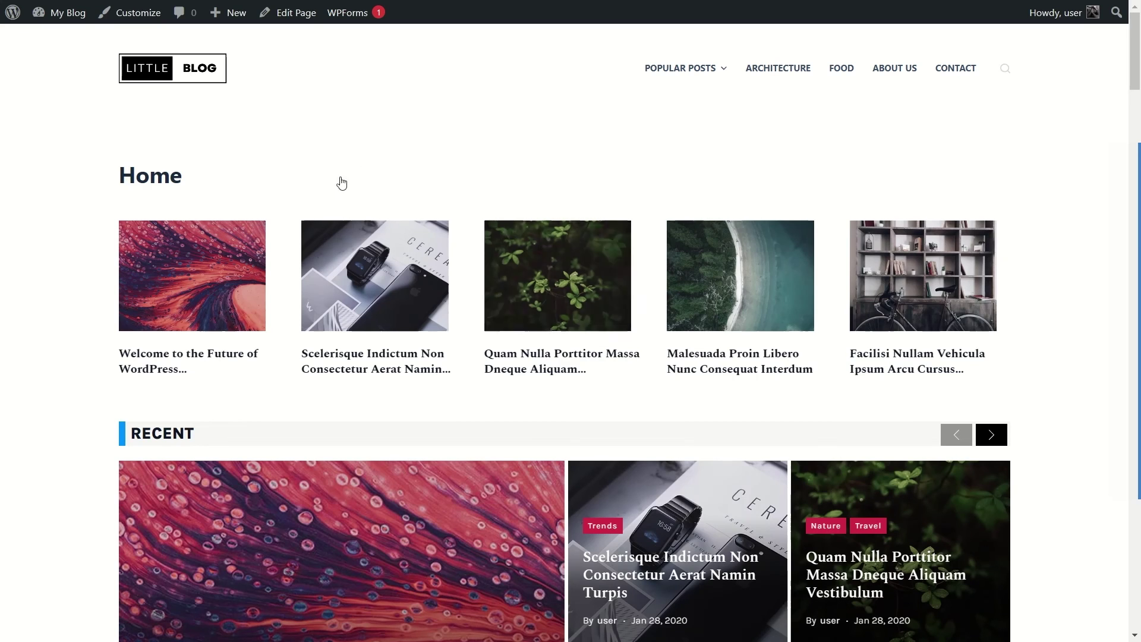
Step: Examine the live home page's footer columns, header menu, post sections and banner
drag(1133, 55, 1131, 589)
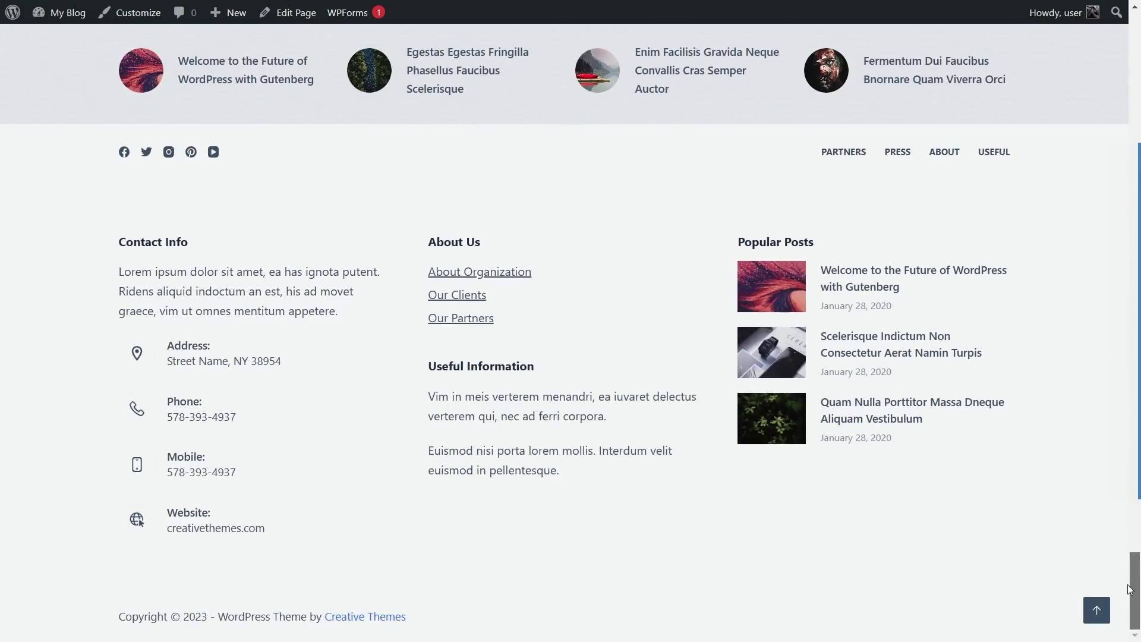
drag(1131, 588, 1078, 53)
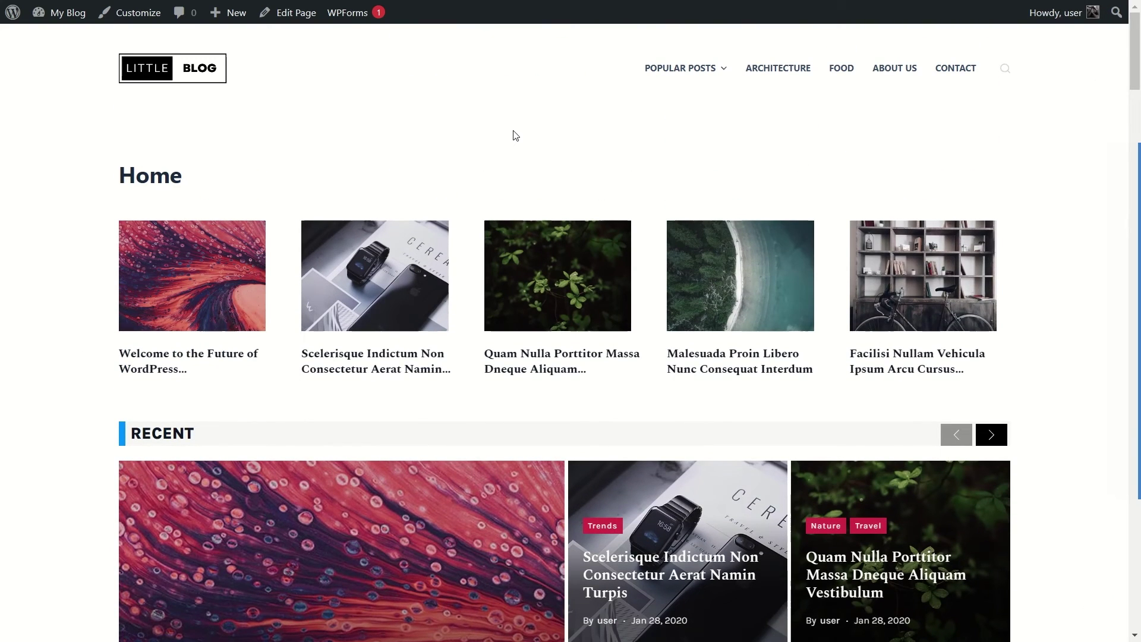
middle_click(60, 319)
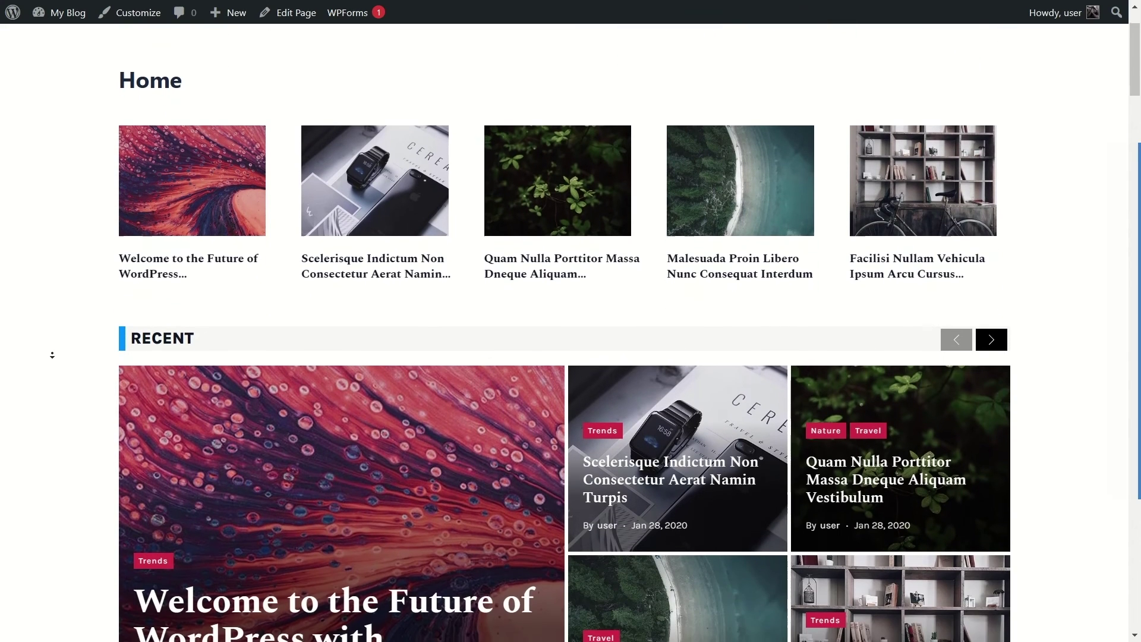
scroll(52, 355, down, 5)
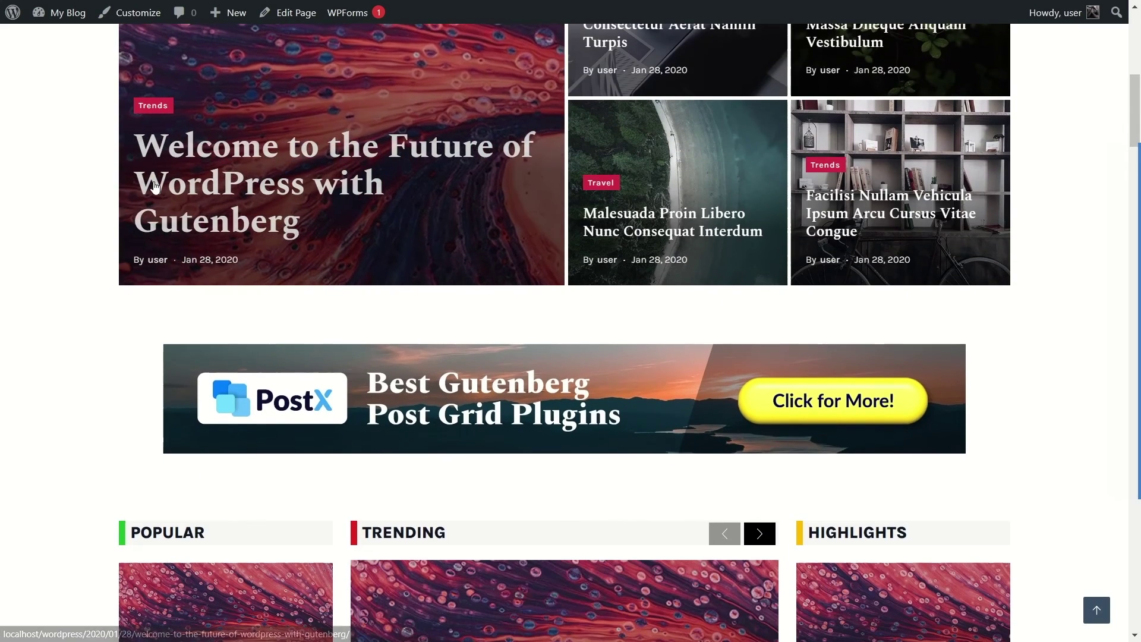
scroll(152, 184, up, 9)
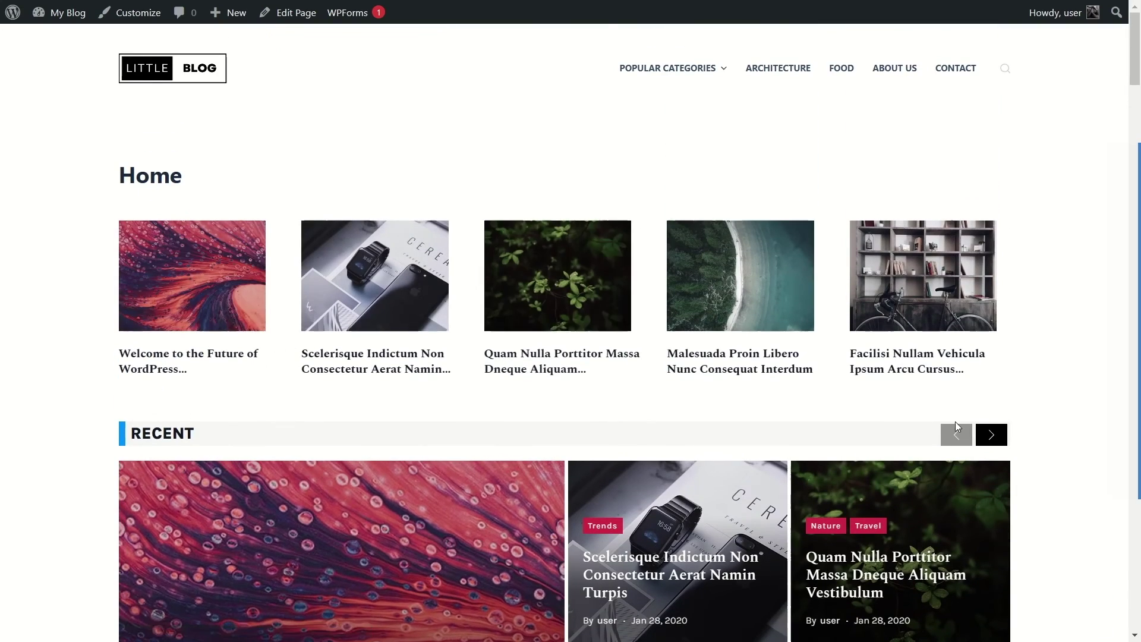
scroll(755, 416, down, 4)
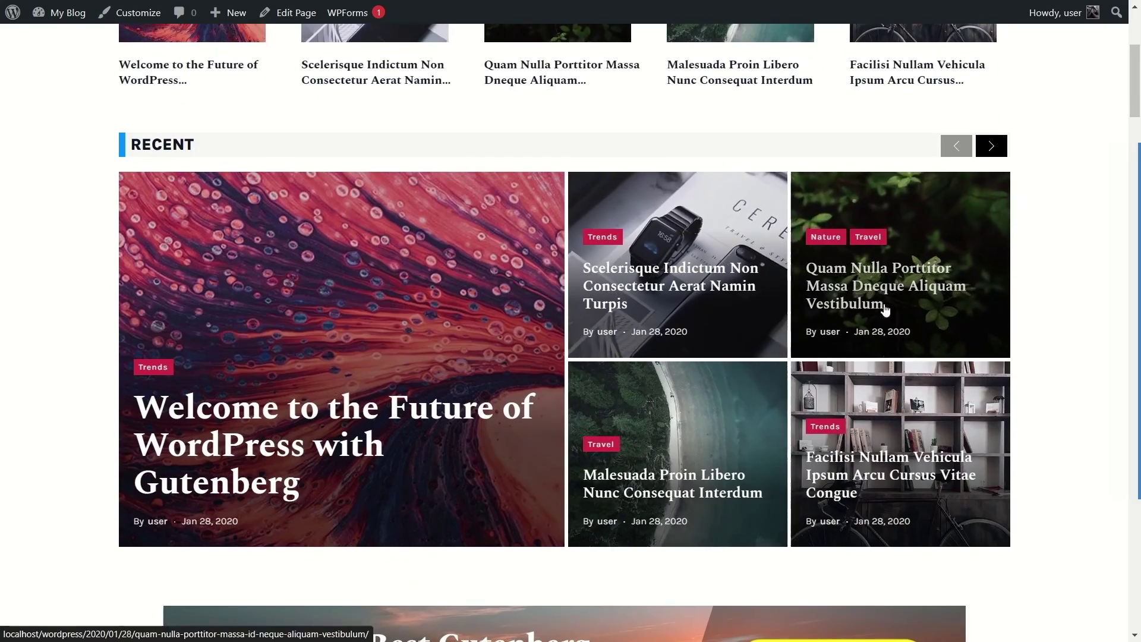
Step: Examine the live home page's post sections, banners, gallery and header
scroll(975, 386, down, 5)
scroll(975, 387, down, 15)
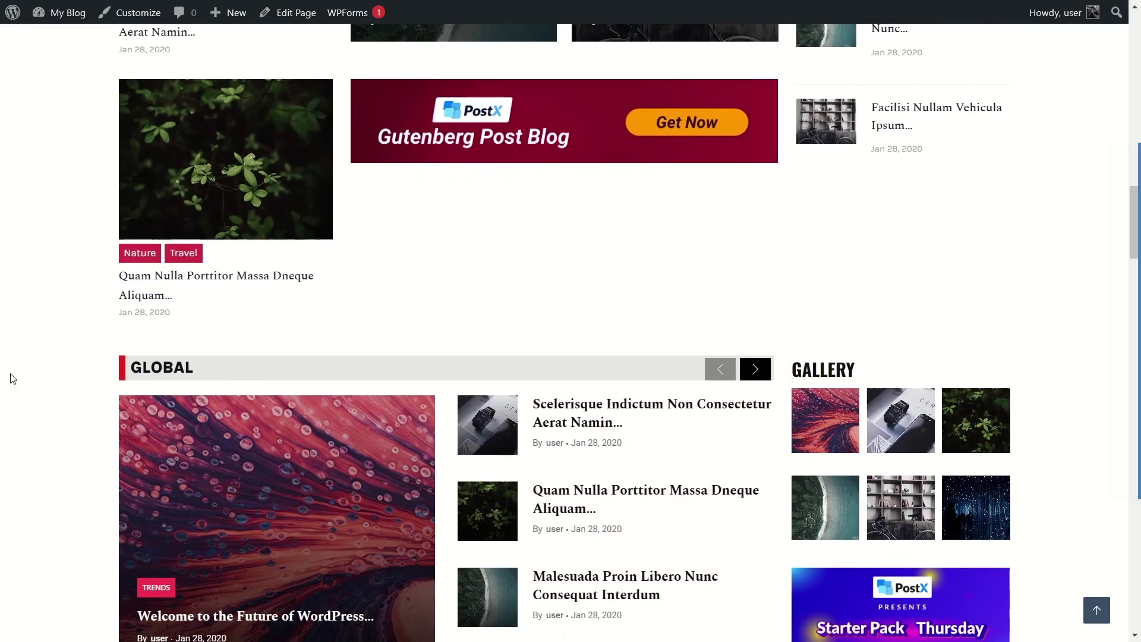
scroll(12, 379, down, 8)
scroll(66, 341, up, 20)
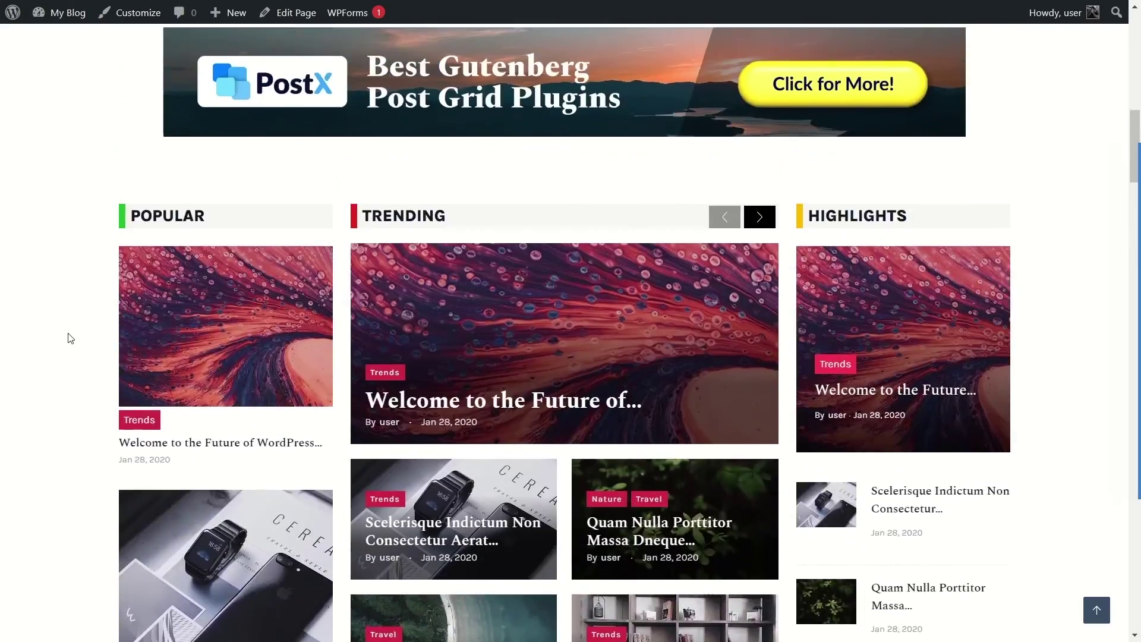
scroll(67, 340, up, 15)
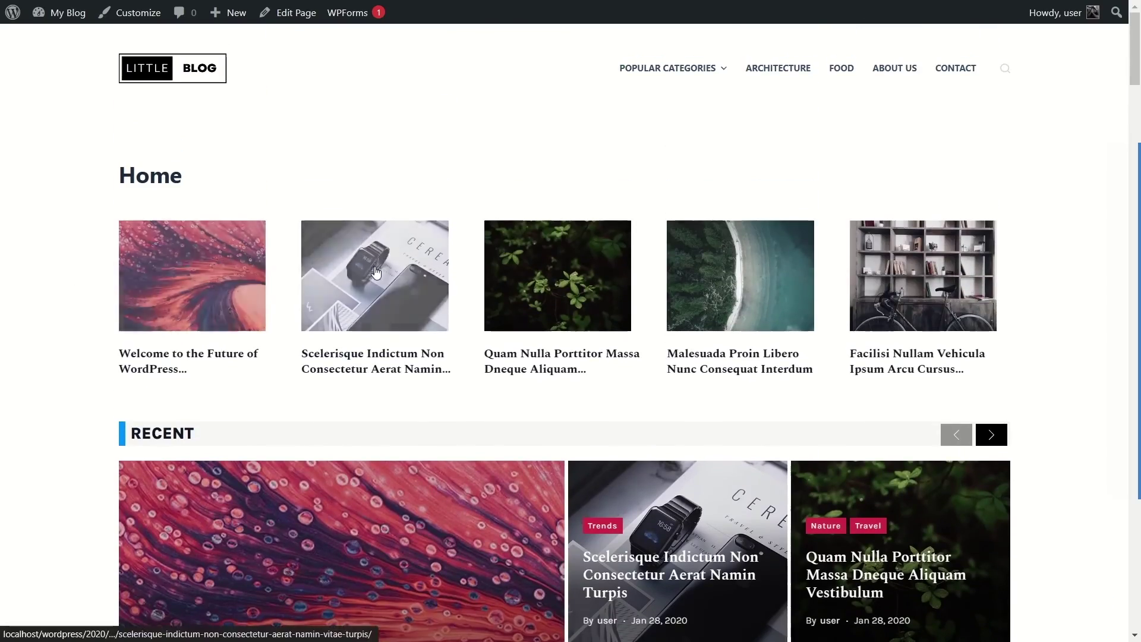
scroll(74, 386, down, 7)
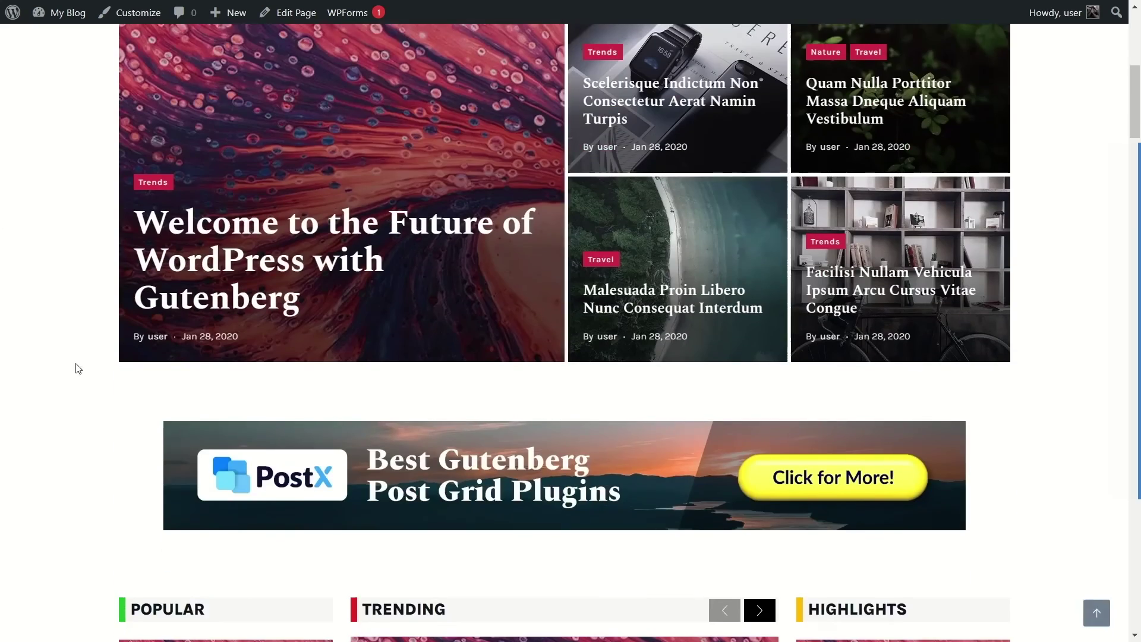
scroll(71, 368, down, 6)
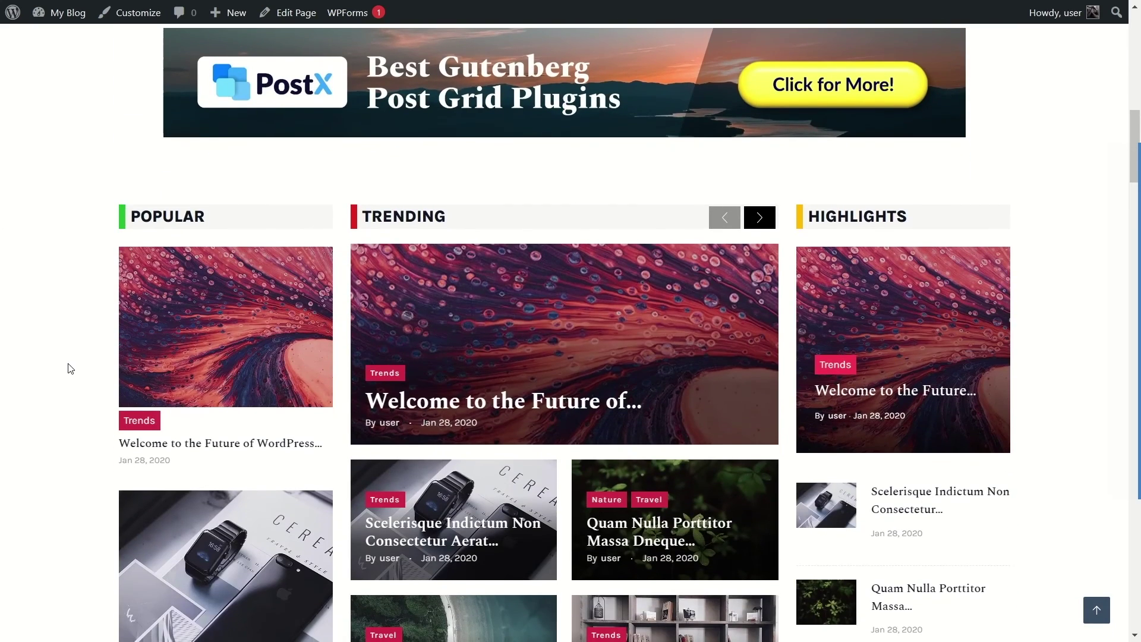
Step: Page the Trending and Recent post sections forward and back to check their navigation
click(768, 218)
scroll(455, 232, down, 2)
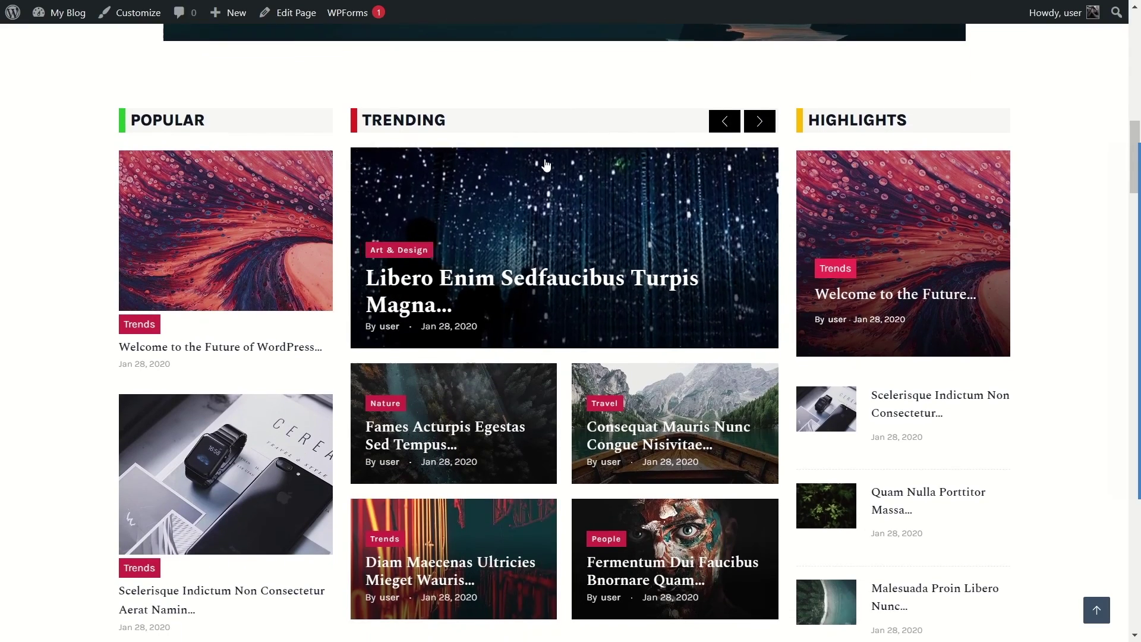
click(730, 122)
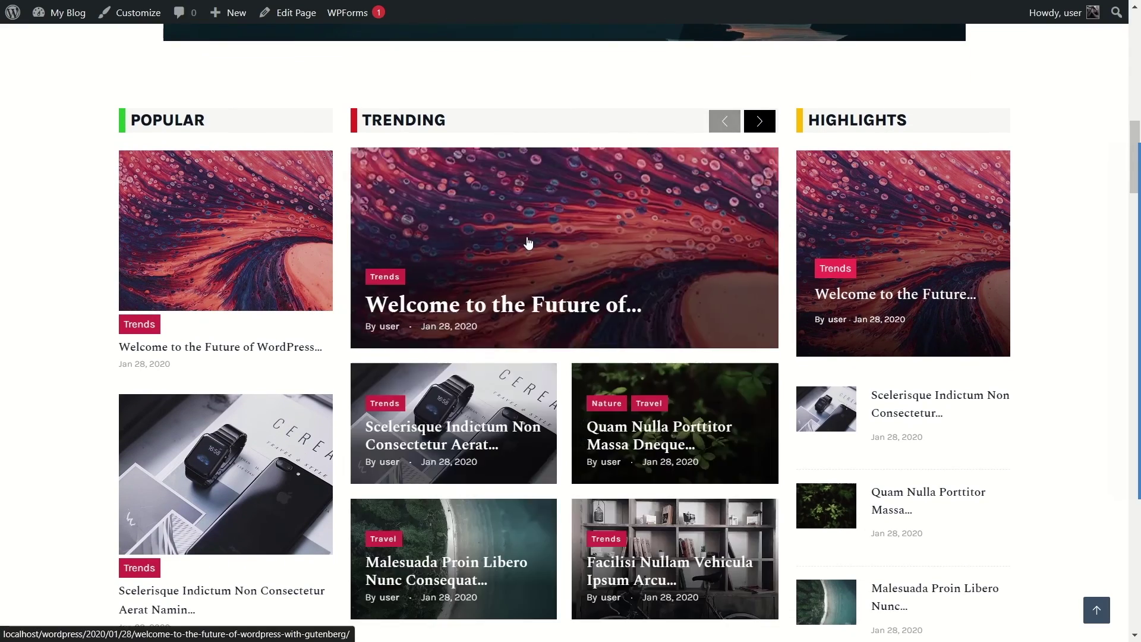
scroll(540, 231, up, 10)
scroll(541, 230, up, 5)
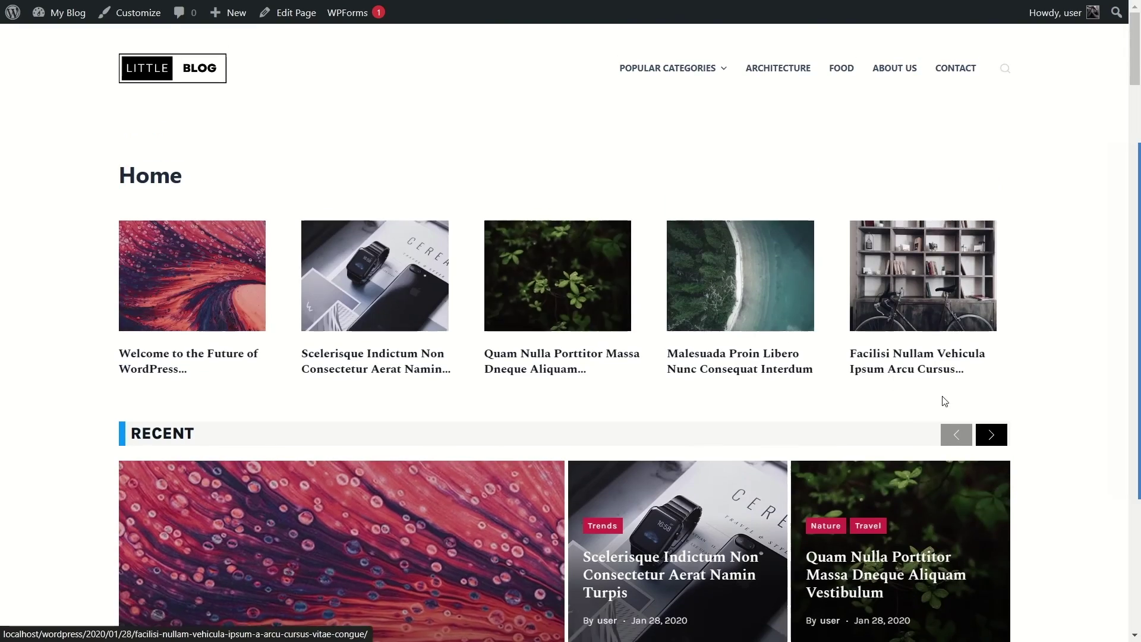
scroll(940, 400, down, 5)
click(990, 156)
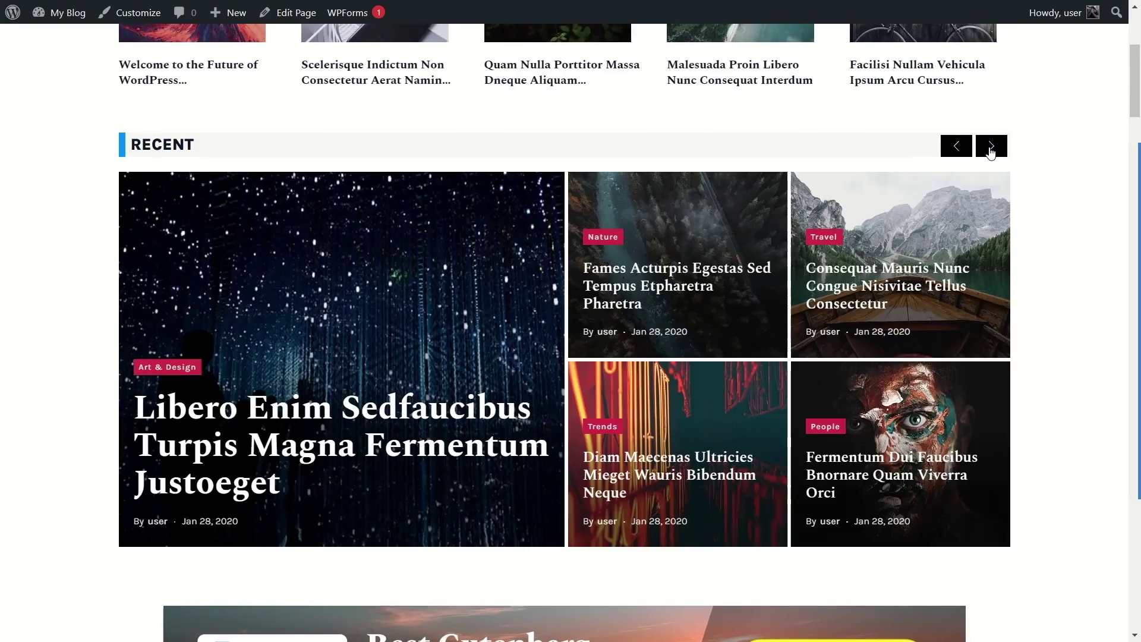
click(959, 150)
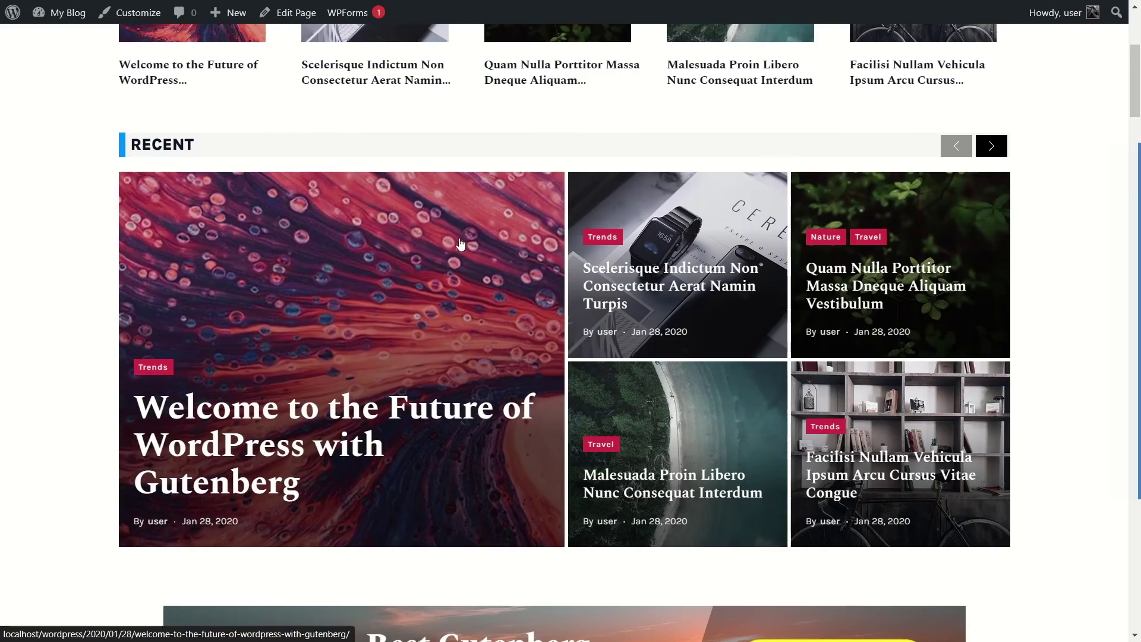
scroll(136, 338, up, 5)
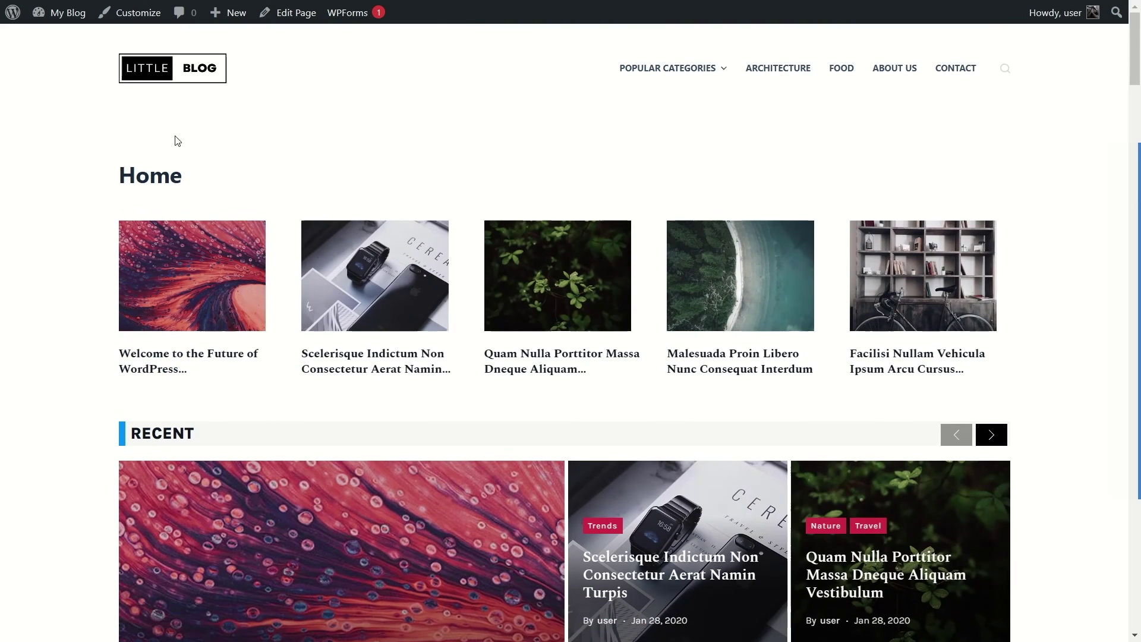
Step: Leave the live home page for the site's admin dashboard and bring up the Posts options
mouse_move(62, 13)
click(79, 43)
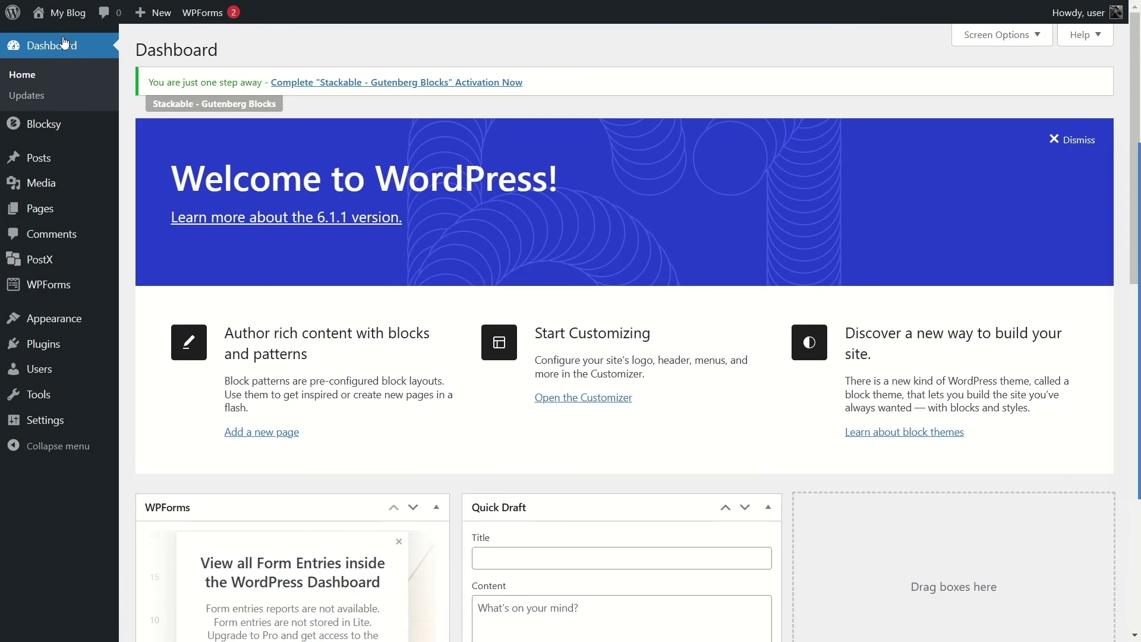
mouse_move(66, 162)
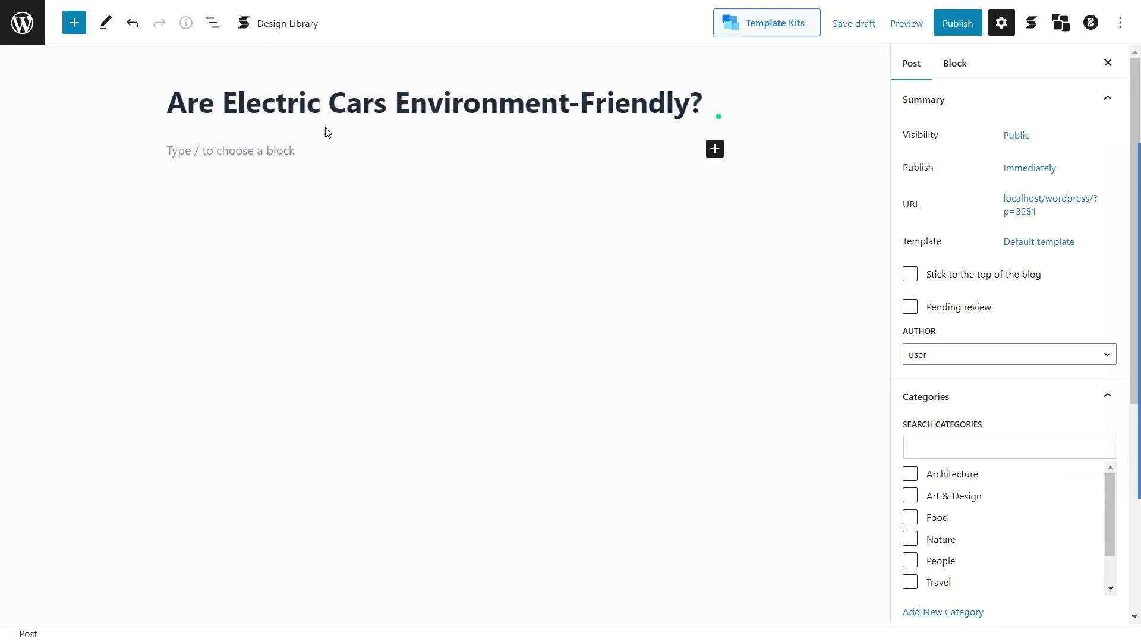
Step: Paste the copied Lorem ipsum article text into the body of the post "Are Electric Cars Environment-Friendly?"
click(204, 149)
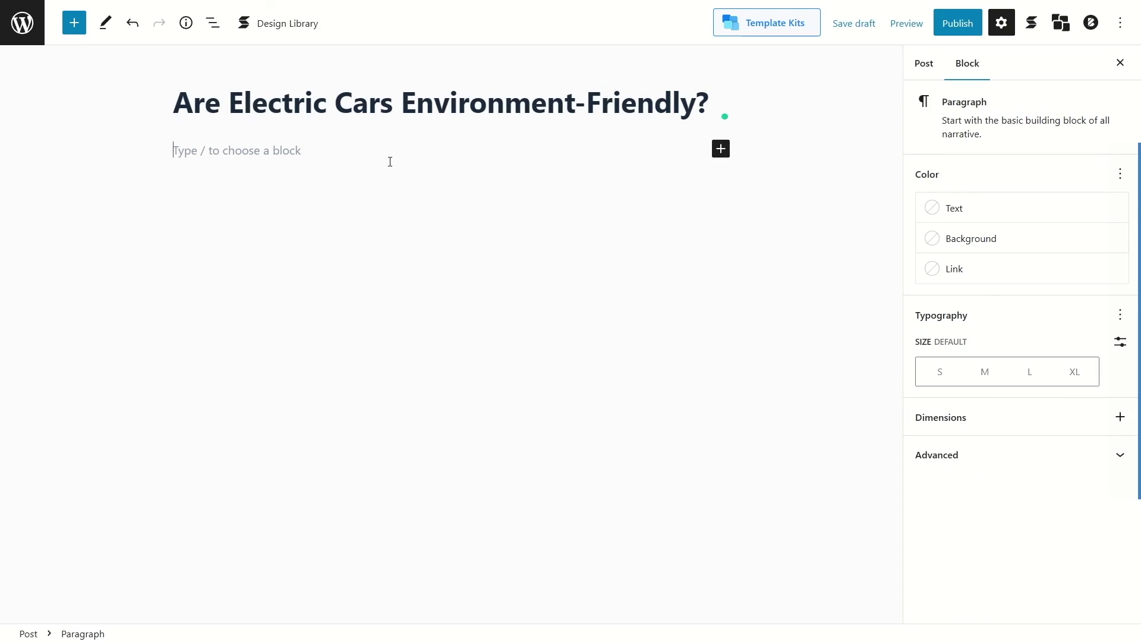
key(ctrl+v)
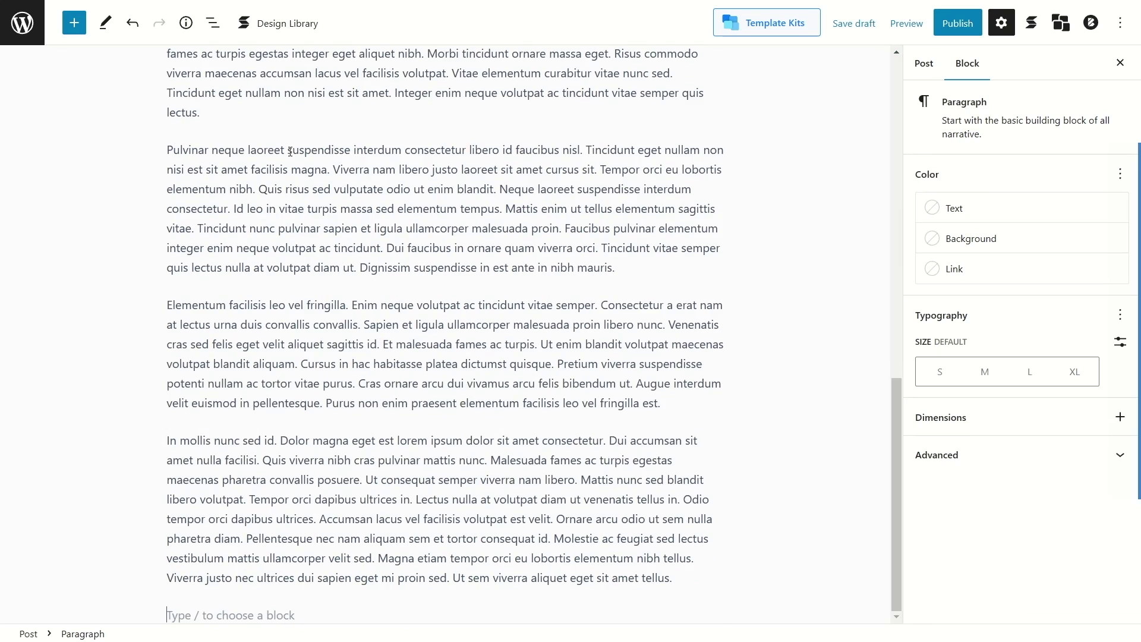
scroll(434, 295, up, 10)
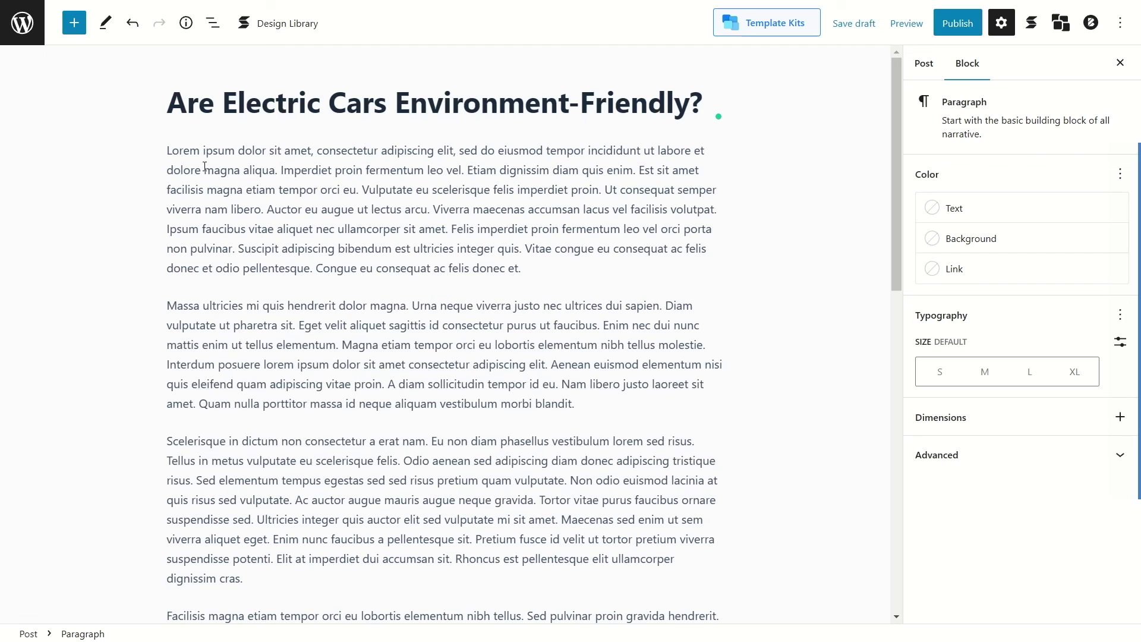
Step: Add an Image block between the second and third paragraphs of the article
click(557, 290)
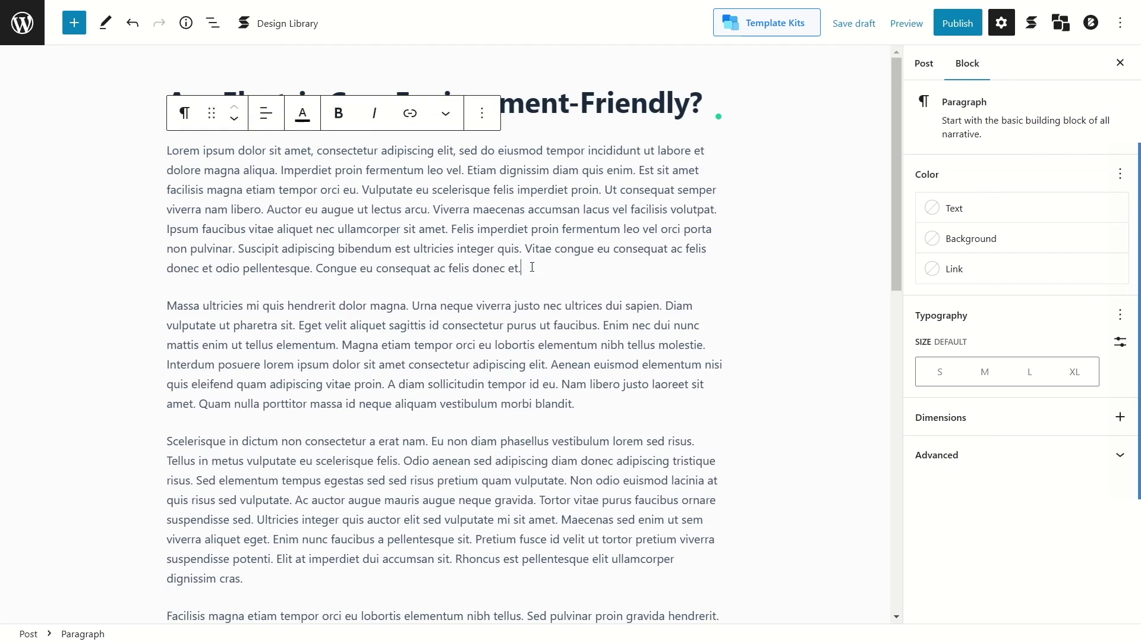
click(595, 401)
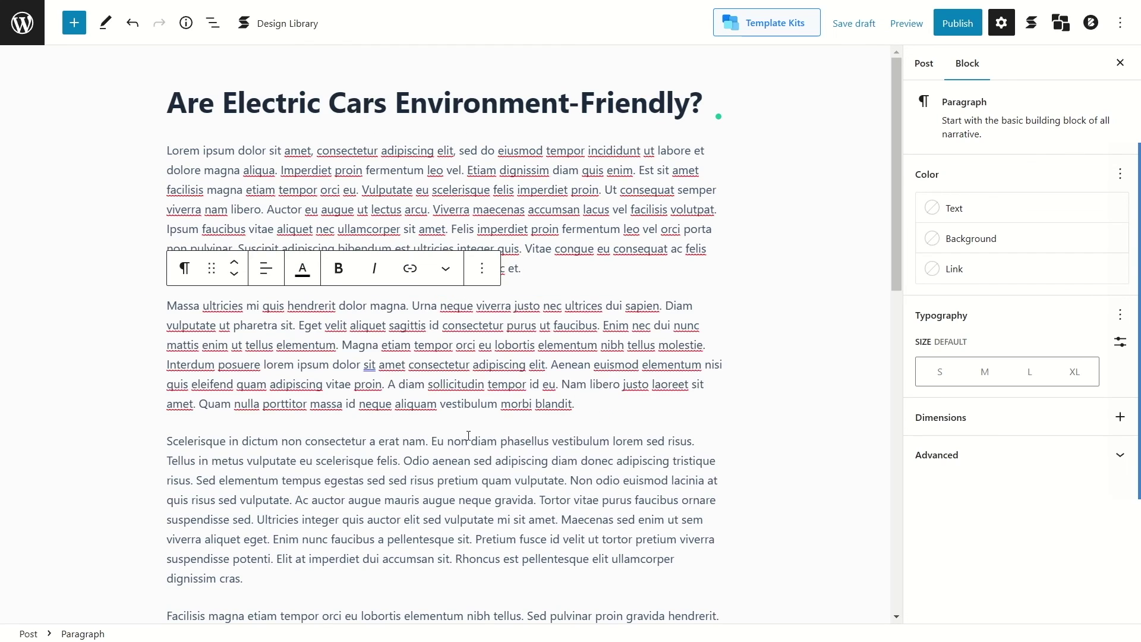
key(Return)
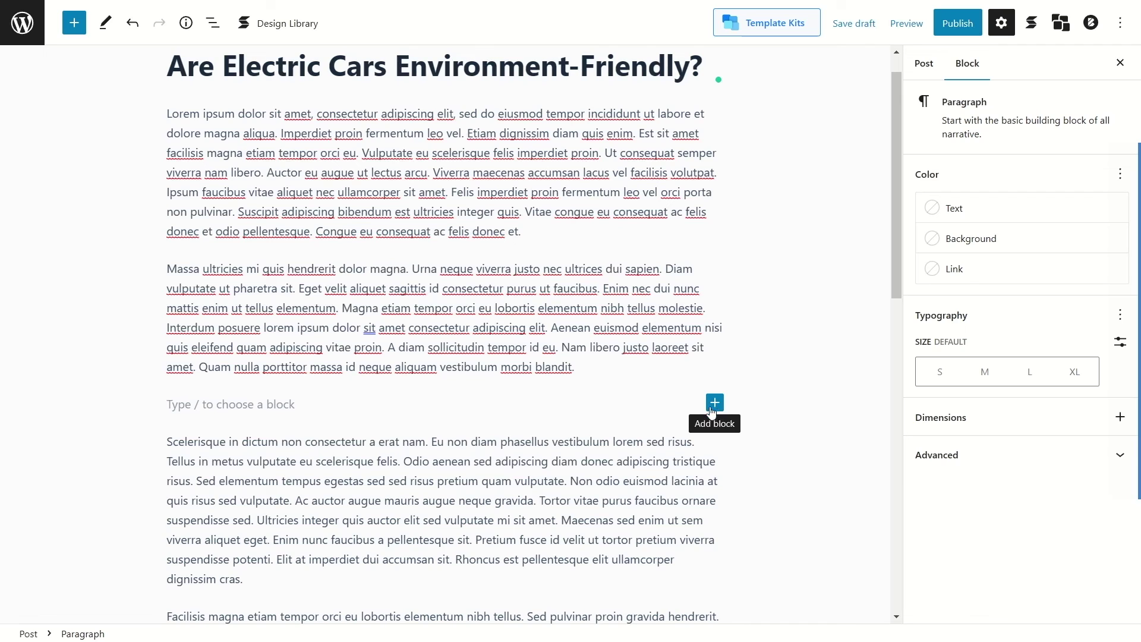
click(714, 406)
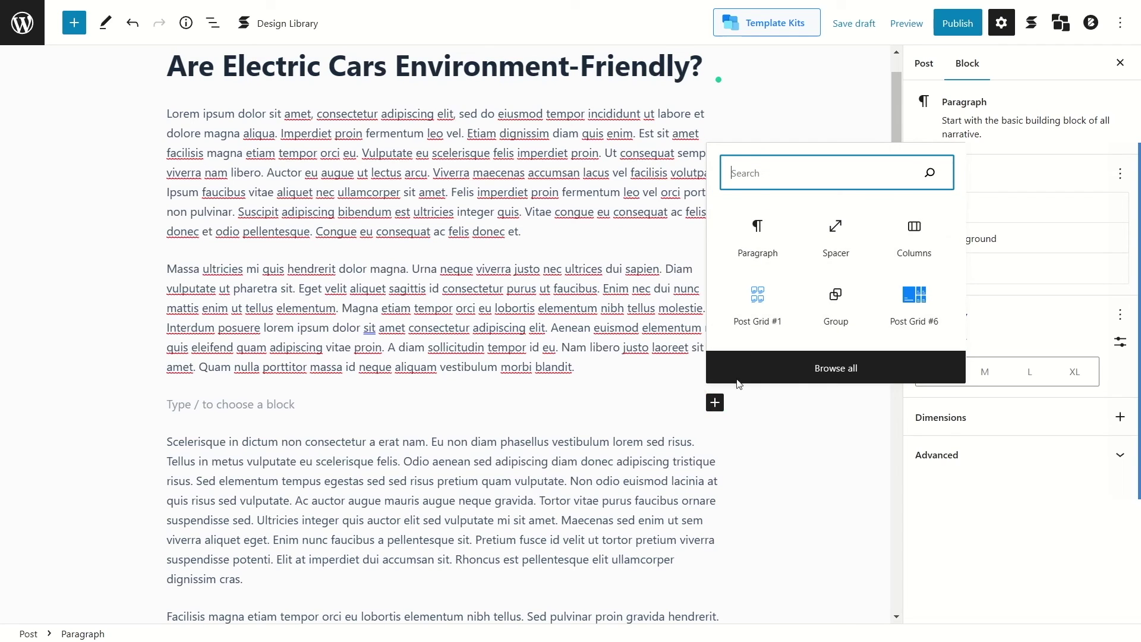
text(imag)
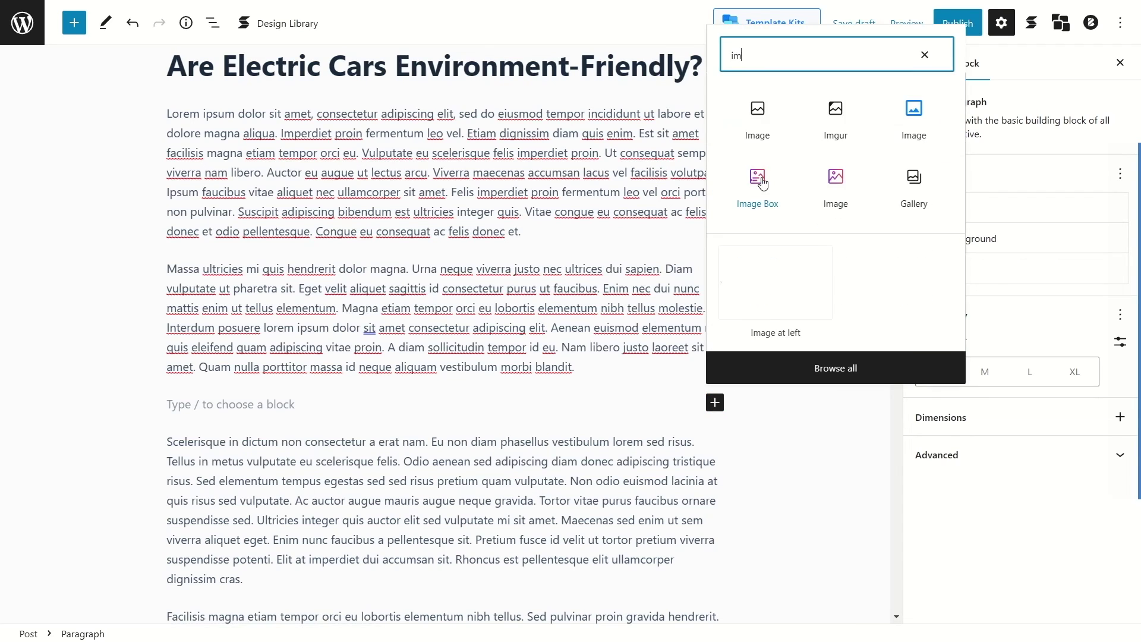
click(759, 94)
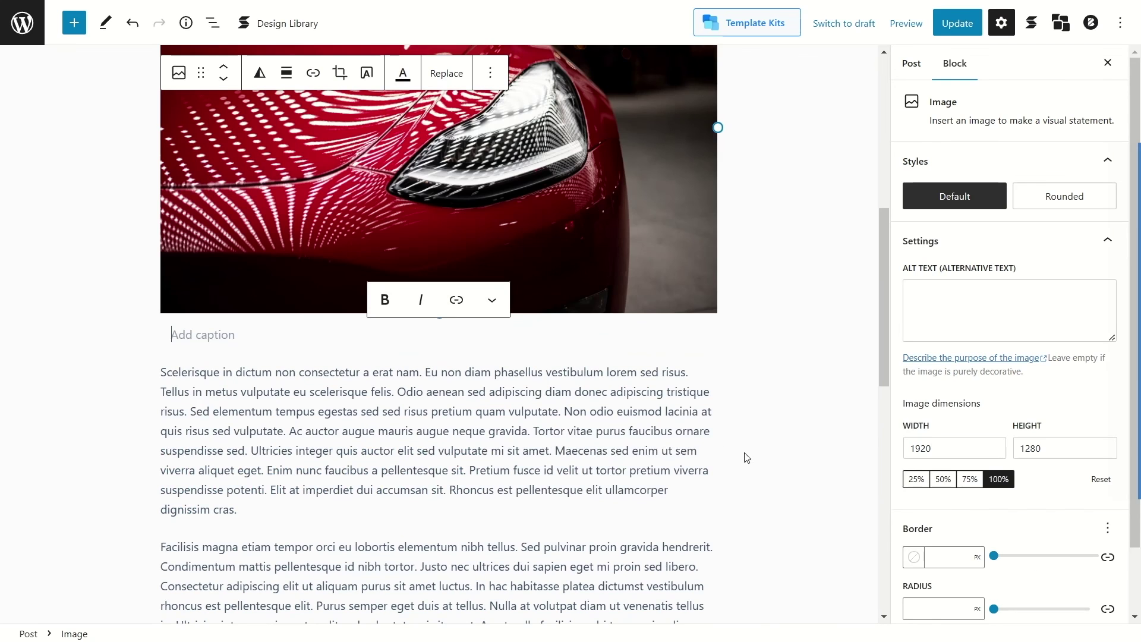
Step: Examine the red car image in the post and its alt text, dimension, border and radius settings
scroll(630, 305, up, 6)
scroll(707, 289, down, 3)
click(455, 273)
scroll(457, 280, up, 3)
scroll(463, 297, down, 2)
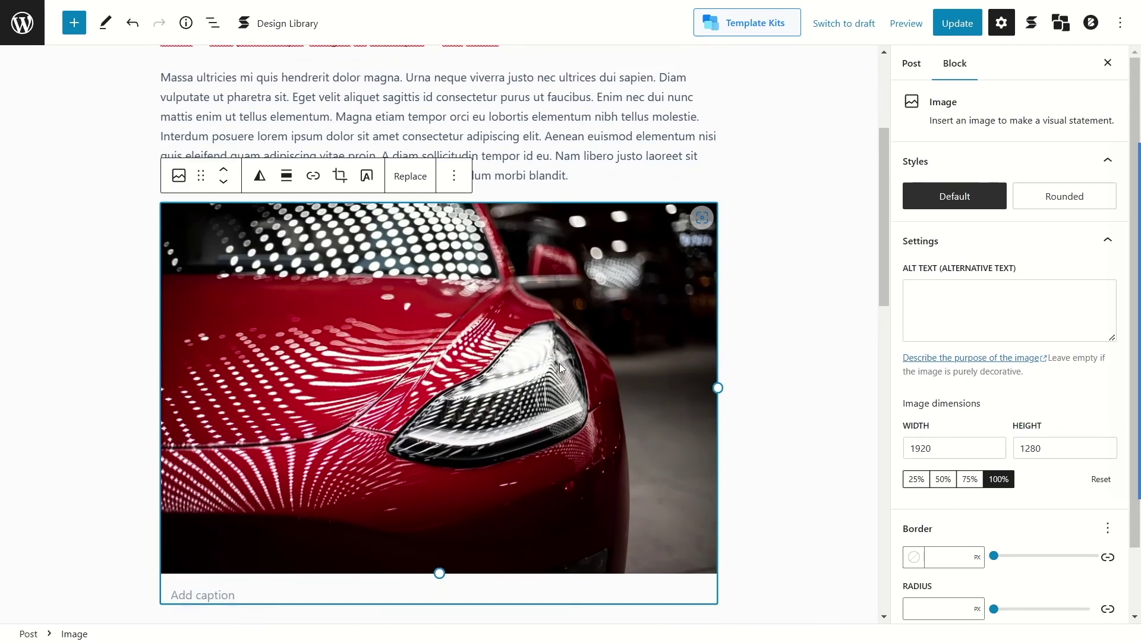
scroll(955, 440, down, 1)
click(925, 373)
click(1038, 373)
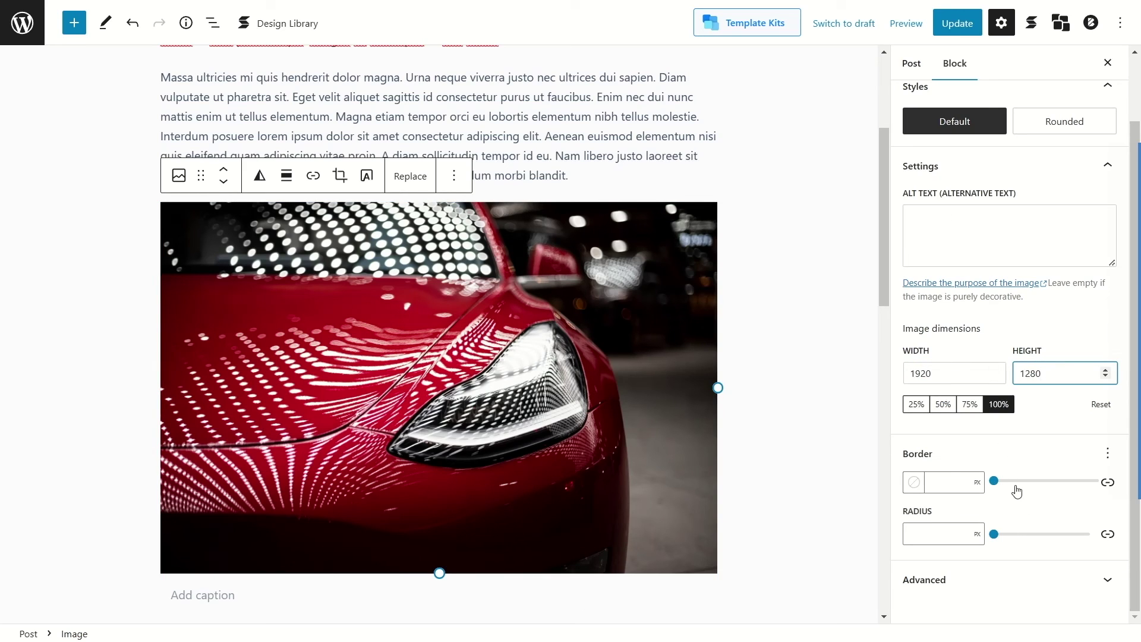
scroll(930, 380, up, 1)
click(932, 272)
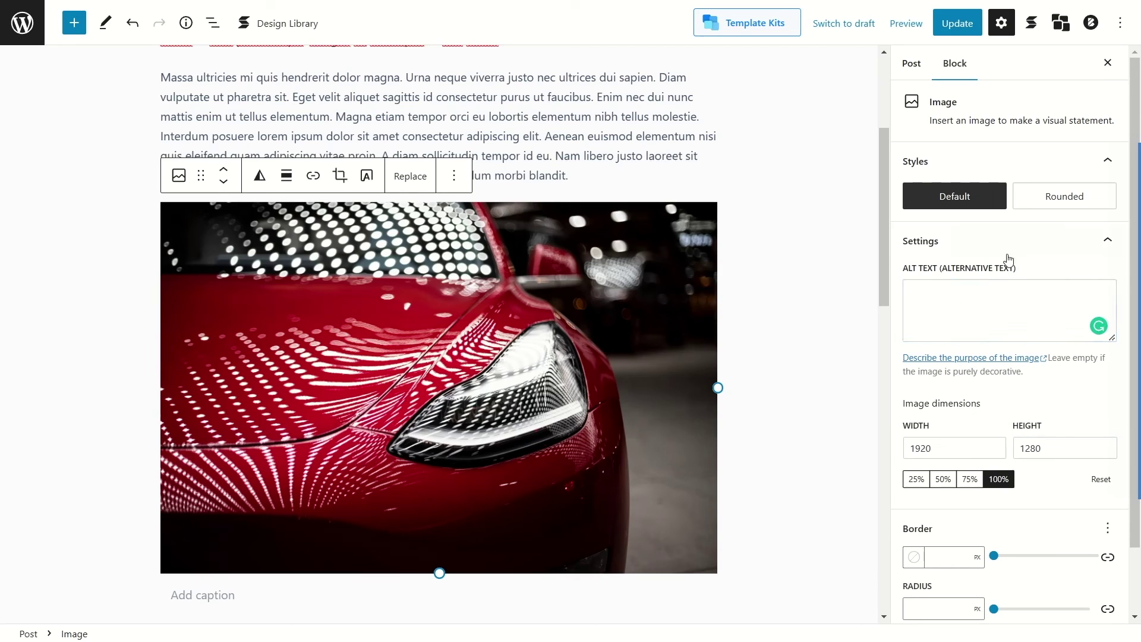
Step: Try the Rounded style on the car image and switch back to Default
click(790, 325)
click(771, 268)
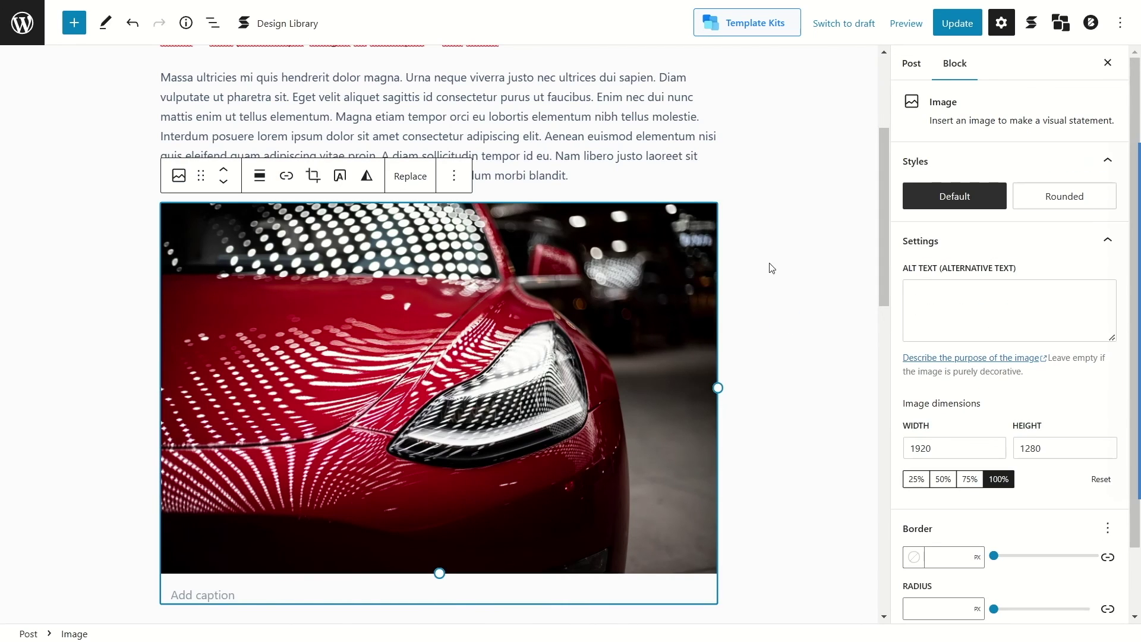
click(1039, 208)
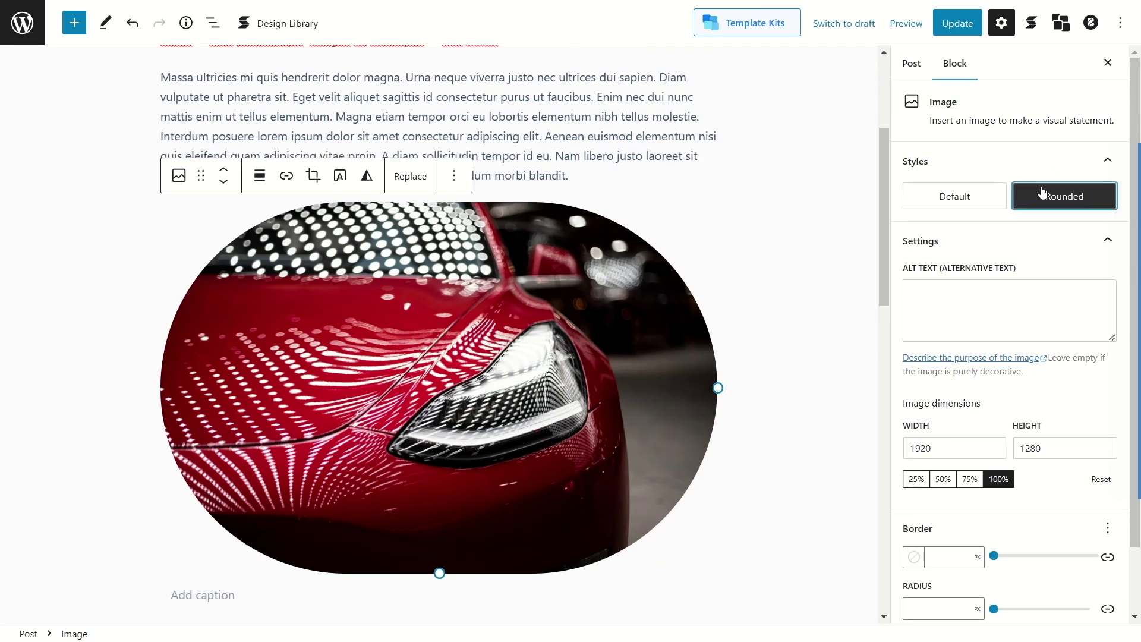
click(972, 210)
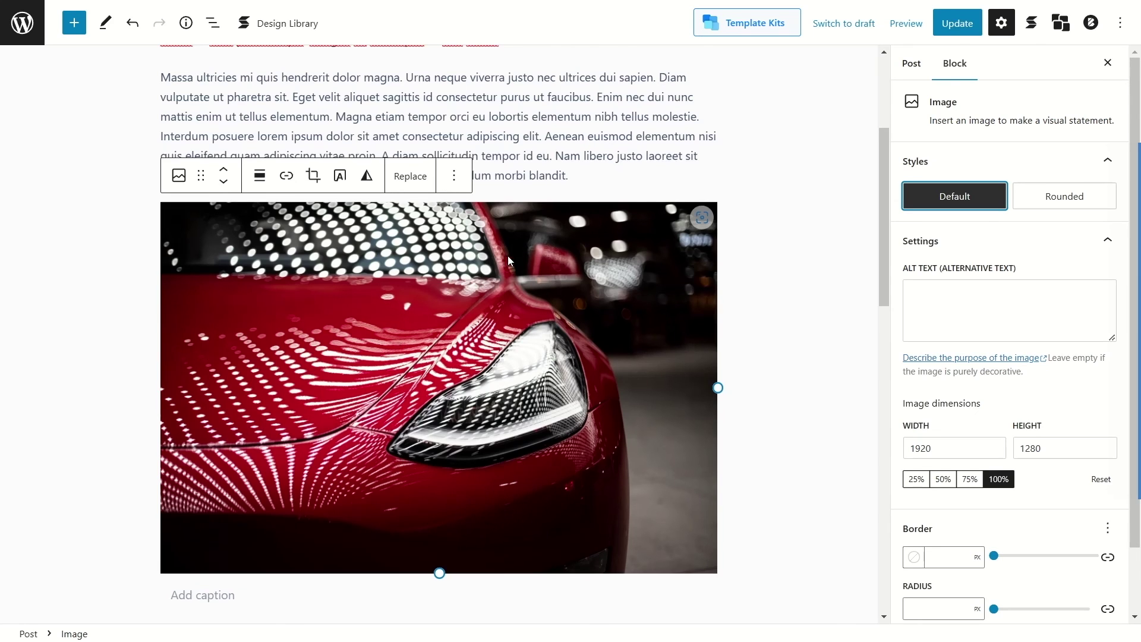
Step: Review the article's opening paragraphs and the placement of the car image between them
scroll(508, 261, up, 4)
click(535, 336)
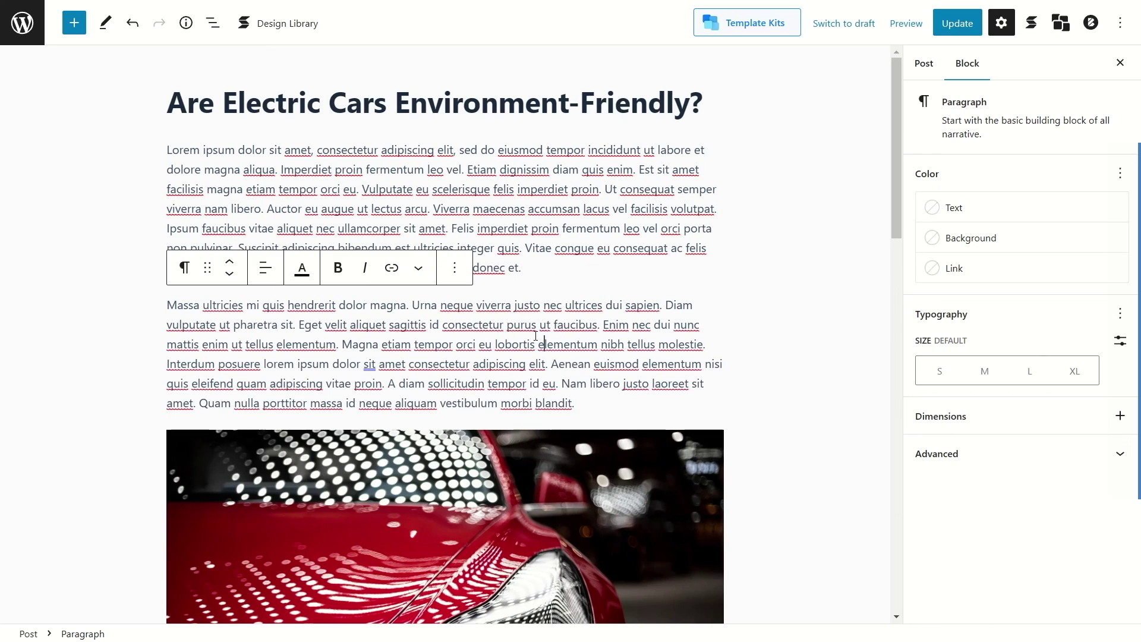
scroll(635, 373, down, 3)
scroll(307, 86, up, 3)
scroll(623, 258, down, 3)
click(592, 379)
scroll(895, 298, down, 1)
scroll(765, 283, up, 1)
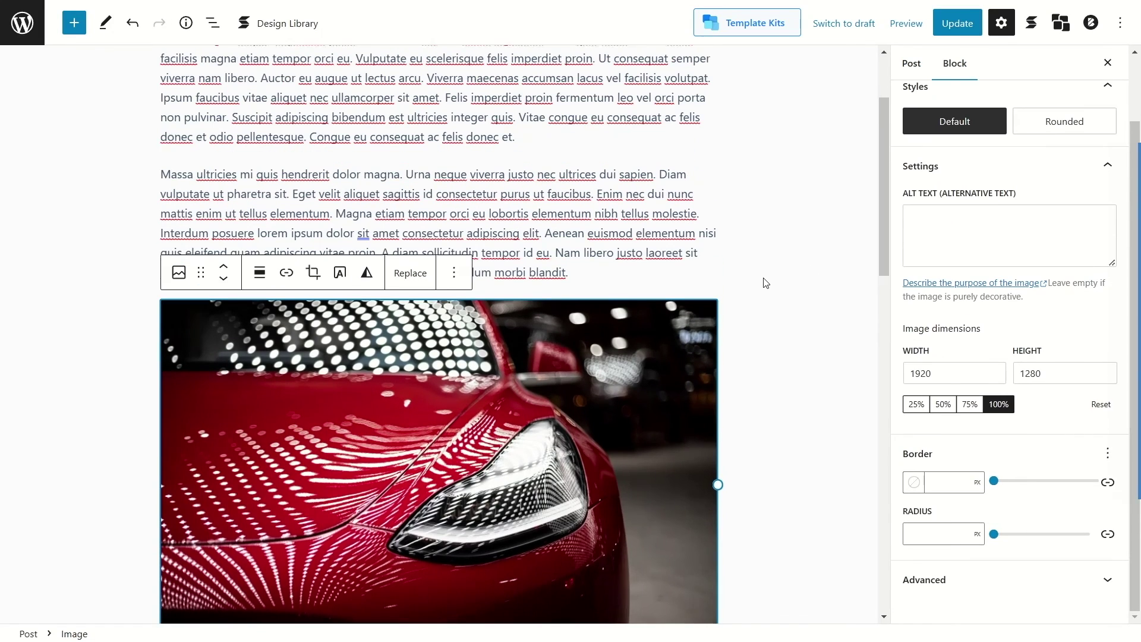
scroll(765, 283, up, 2)
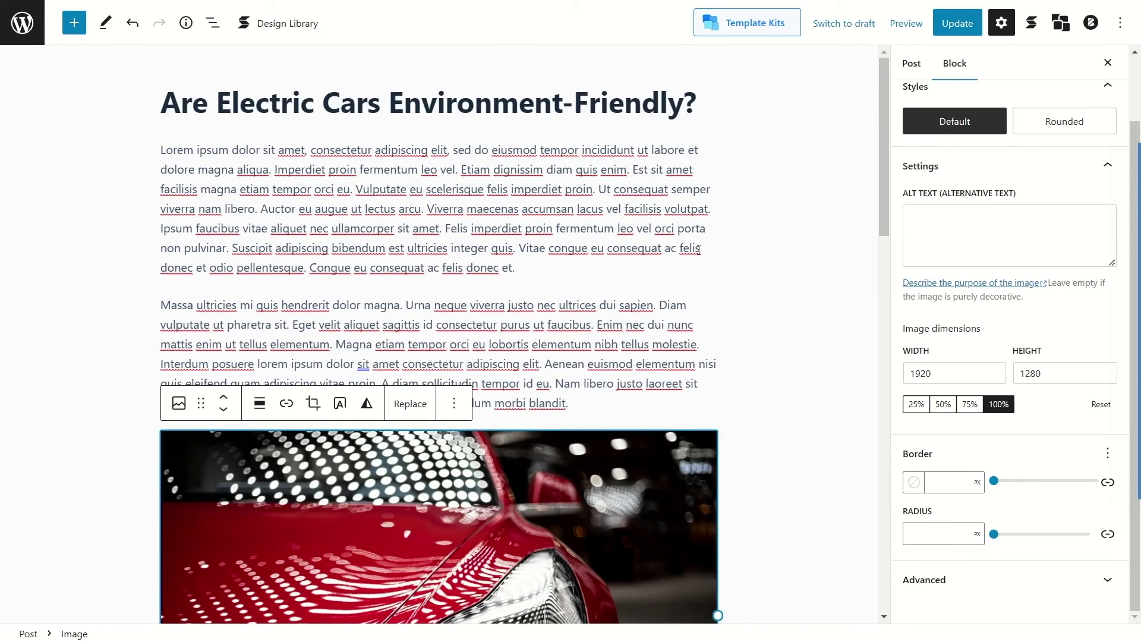
Step: Set the red car photo from the media library as the post's featured image
click(731, 189)
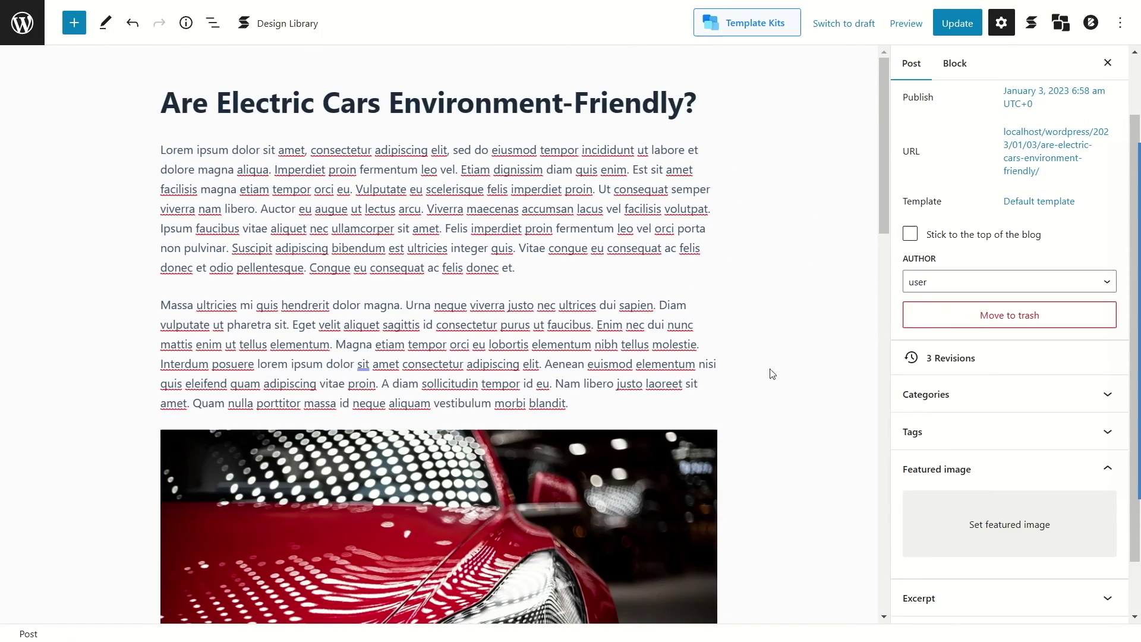
click(969, 525)
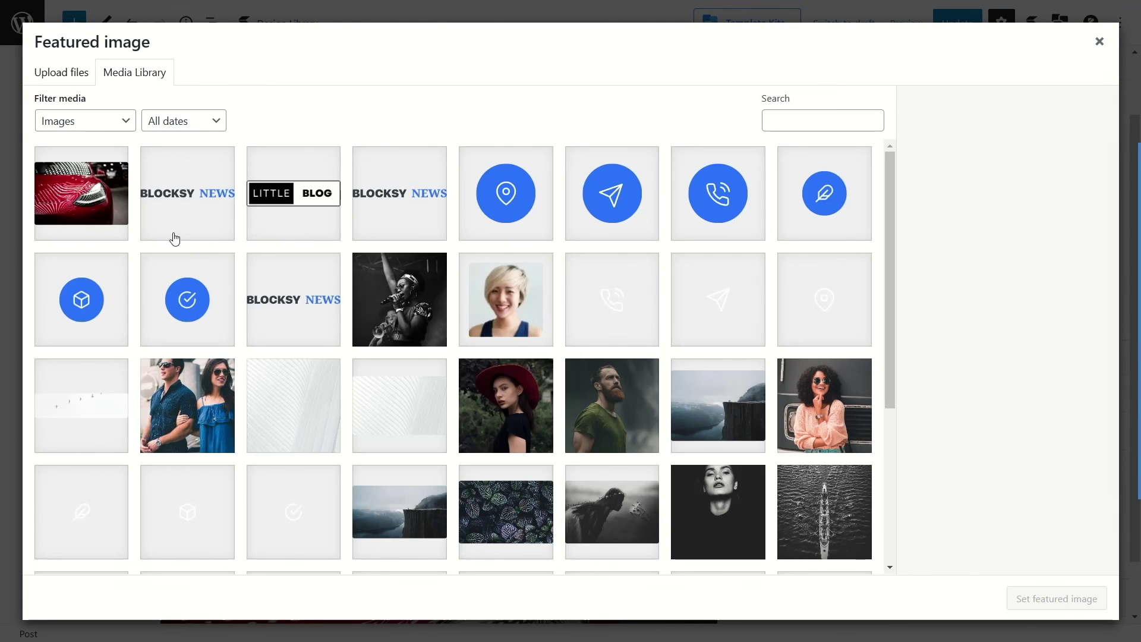
click(97, 205)
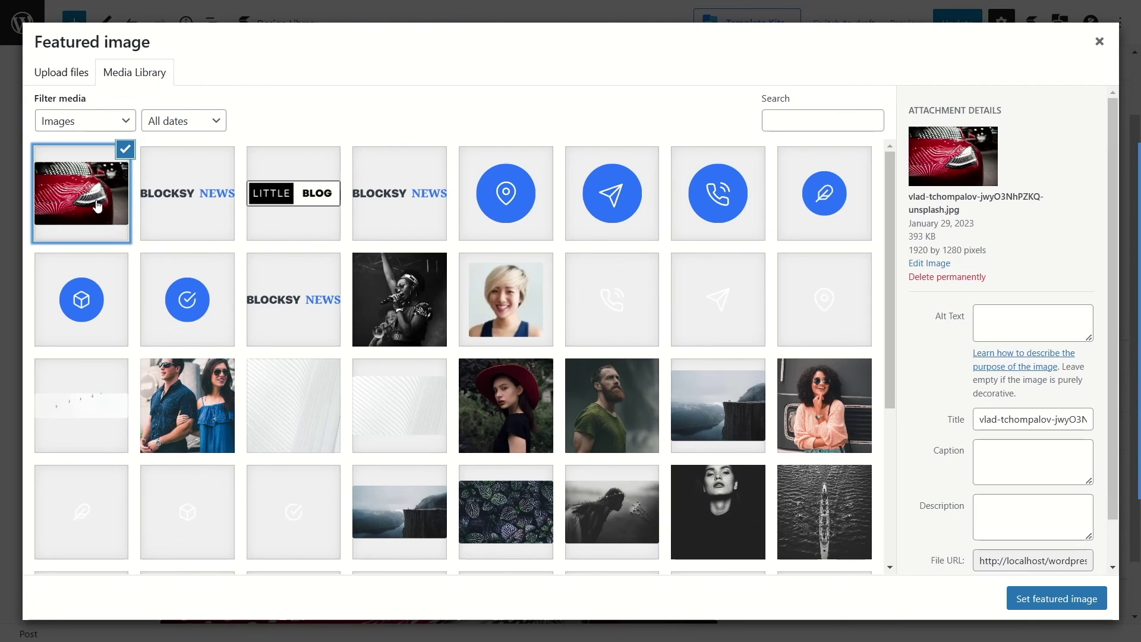
click(1032, 601)
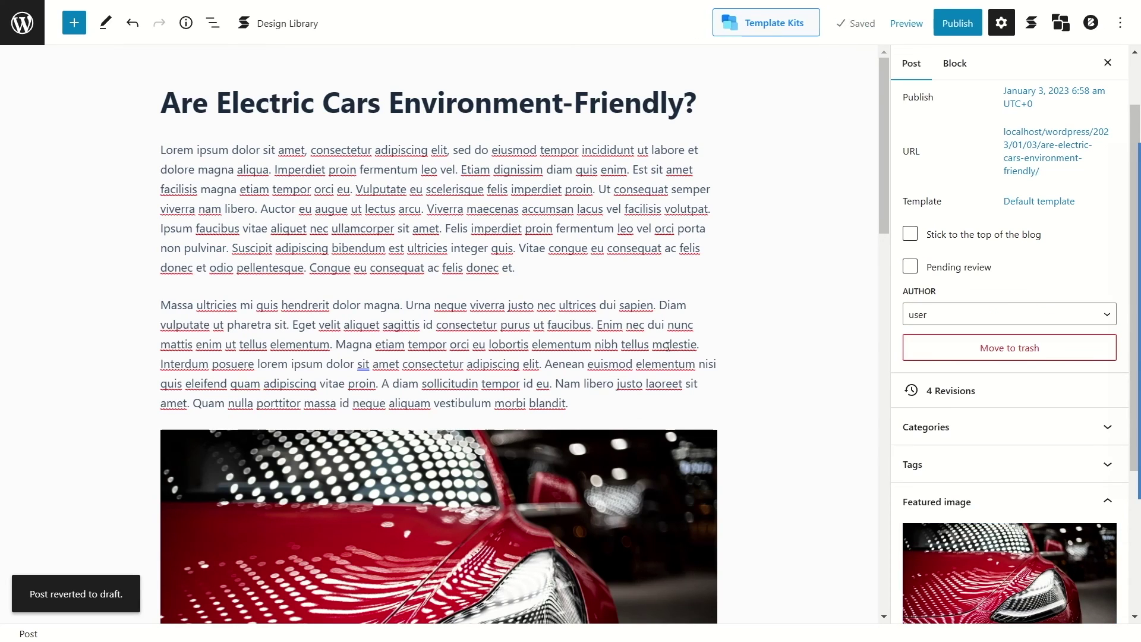
Step: Leave the post editor and add a new post category named Cars
click(23, 23)
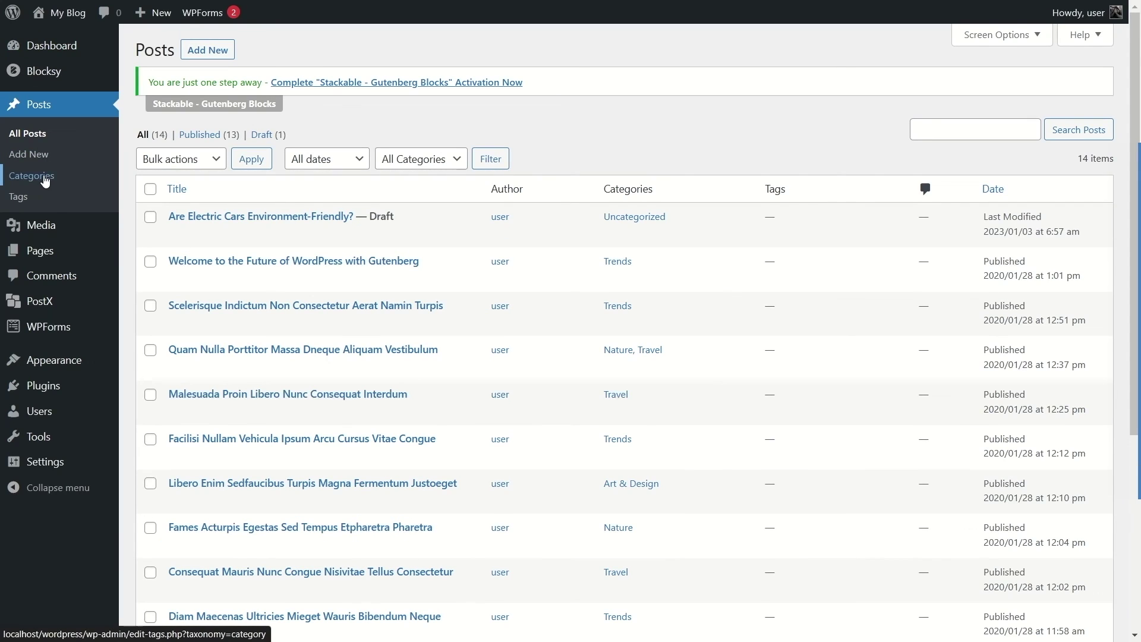
click(45, 181)
text(Cars)
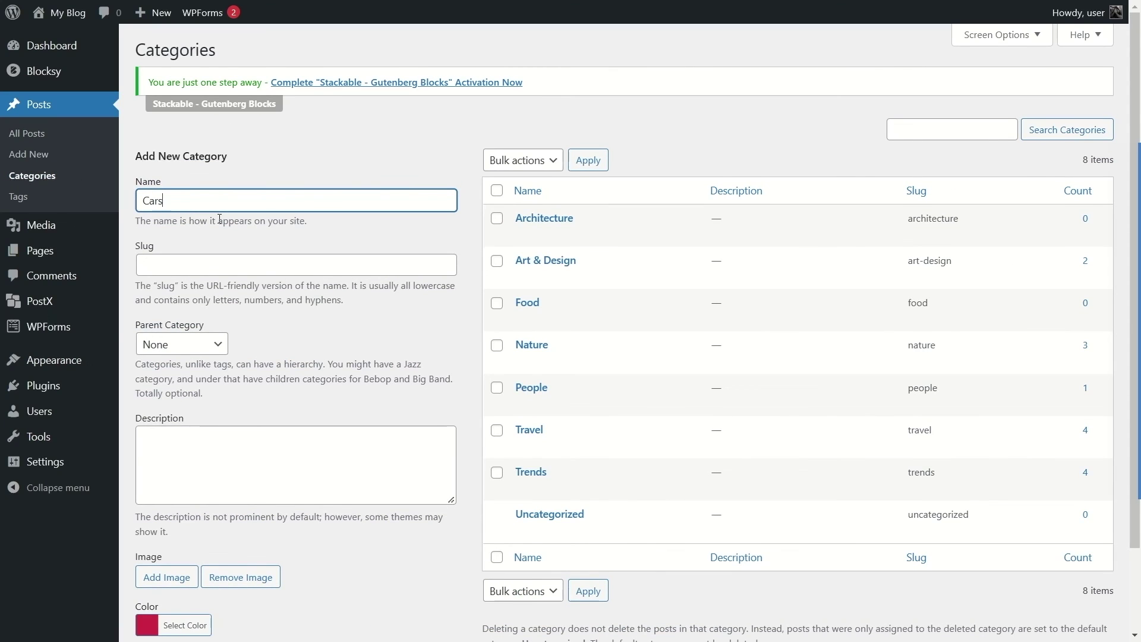
scroll(220, 297, down, 2)
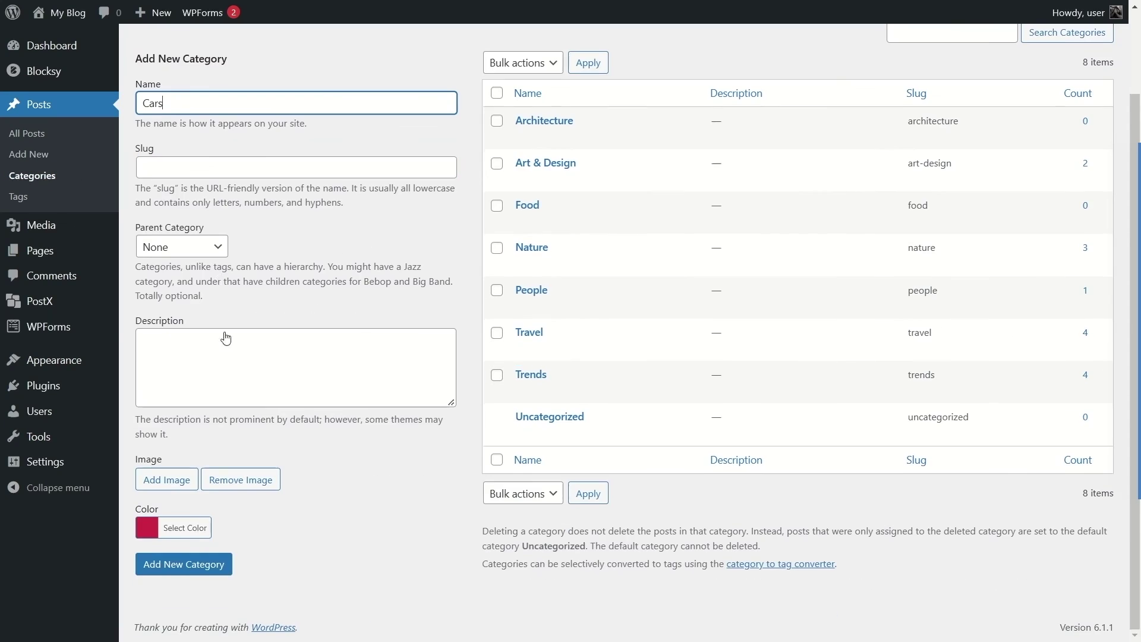
click(201, 571)
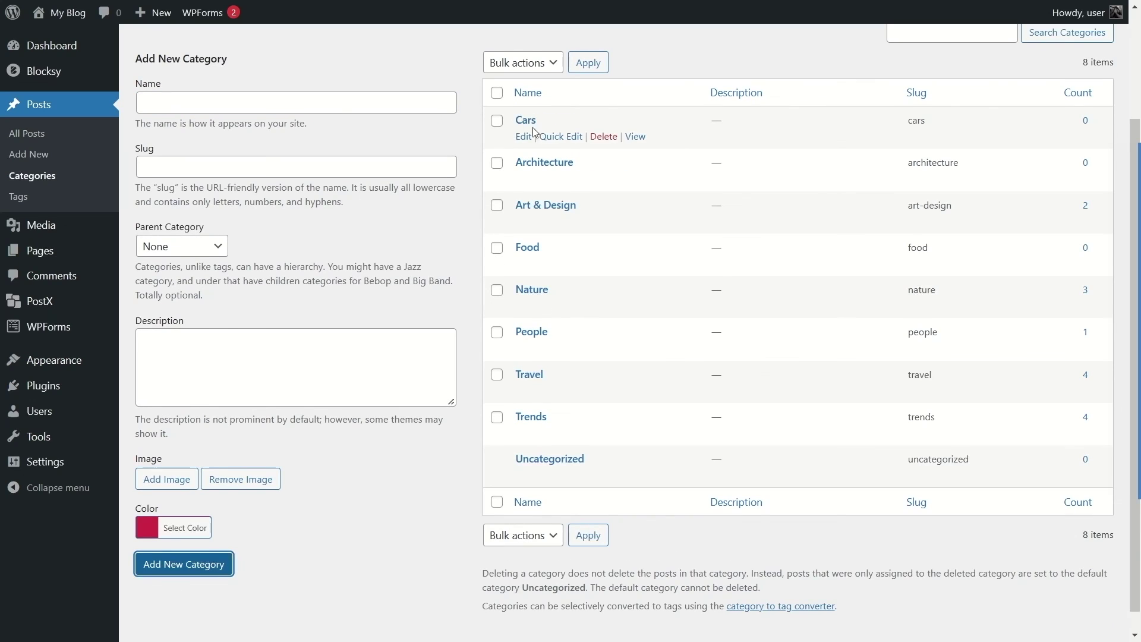
scroll(520, 135, up, 3)
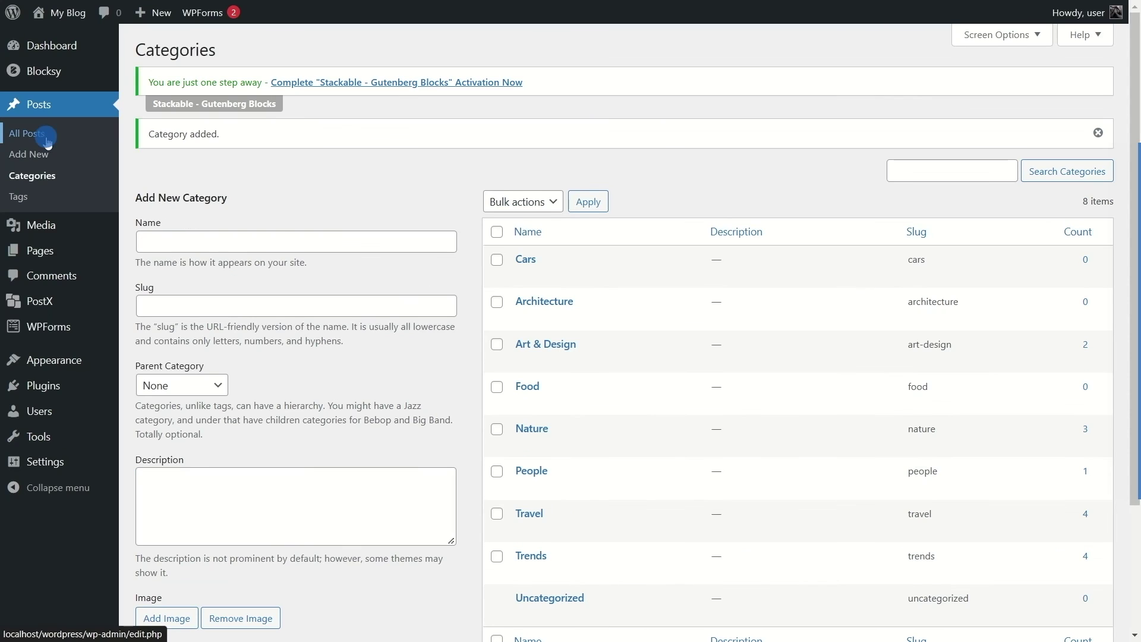
Step: Open the draft "Are Electric Cars Environment-Friendly?" for editing from the list of all posts
click(46, 141)
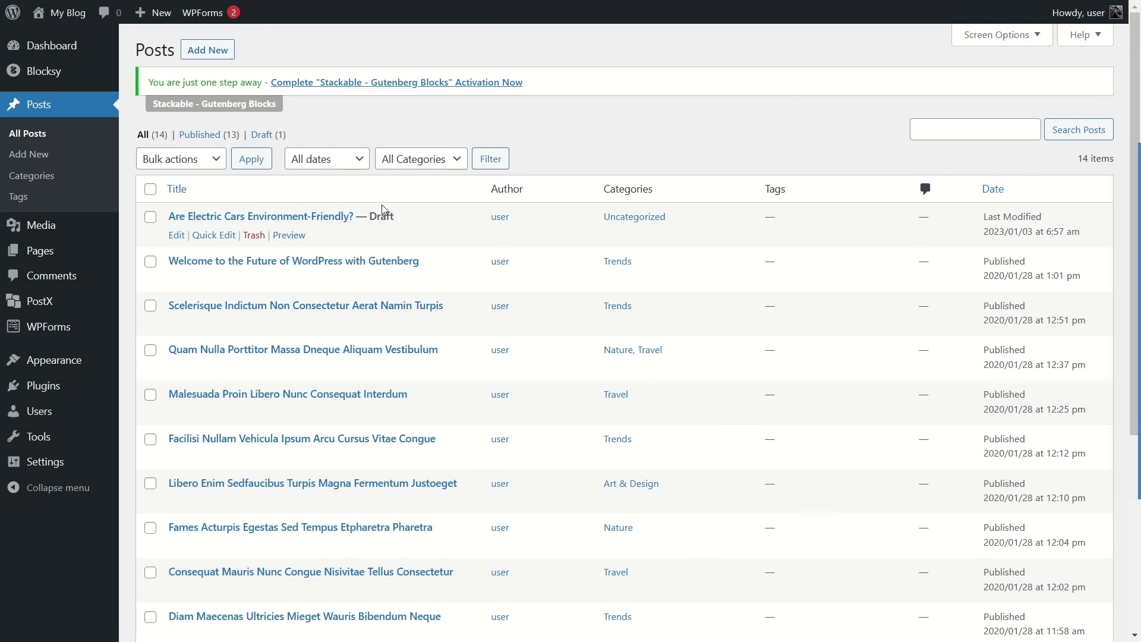
scroll(559, 231, down, 5)
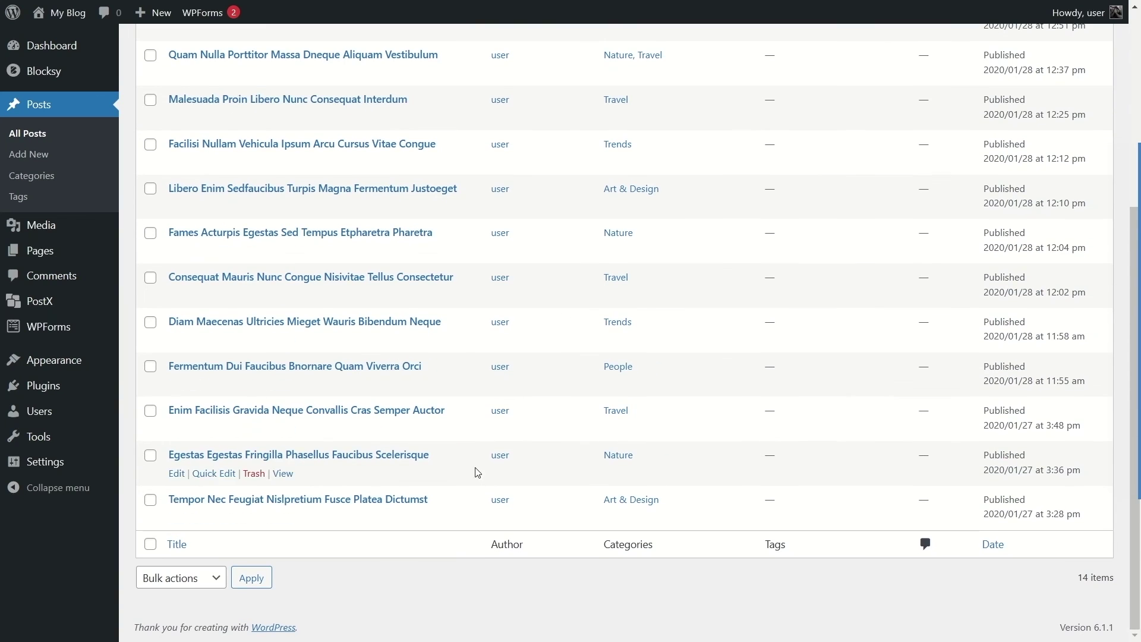
scroll(476, 416, up, 5)
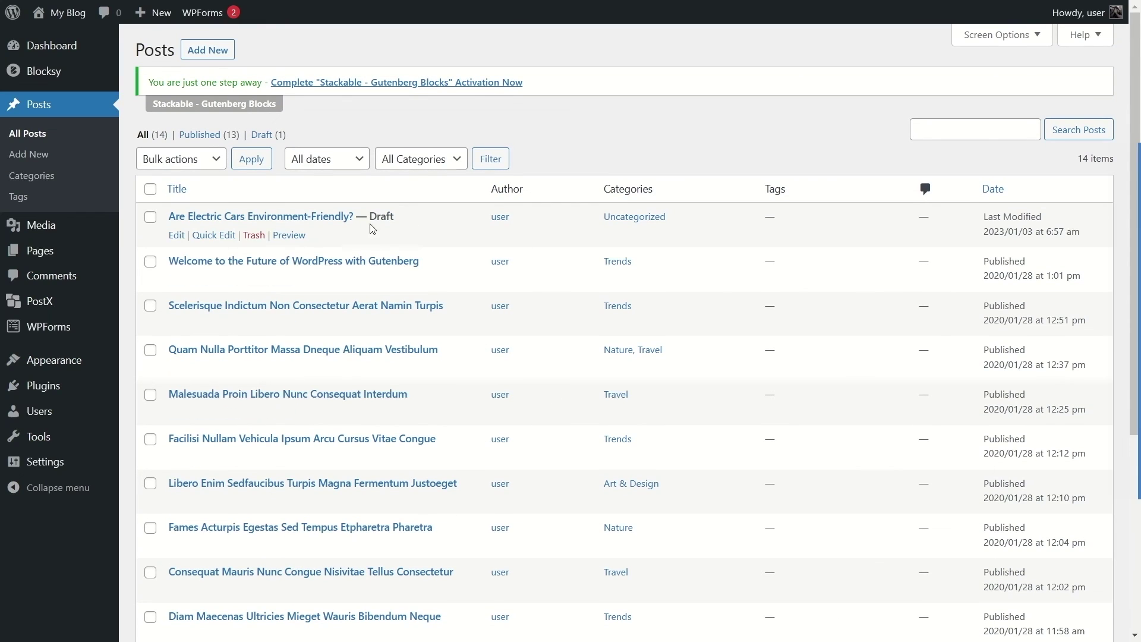
drag(372, 214, 404, 220)
click(283, 229)
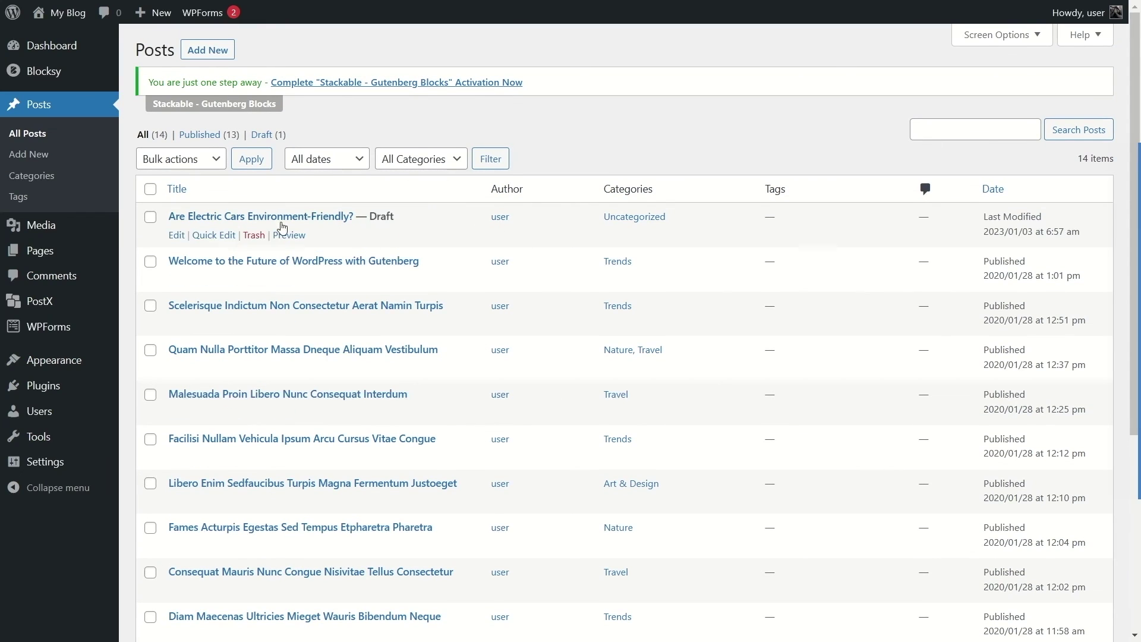
click(178, 235)
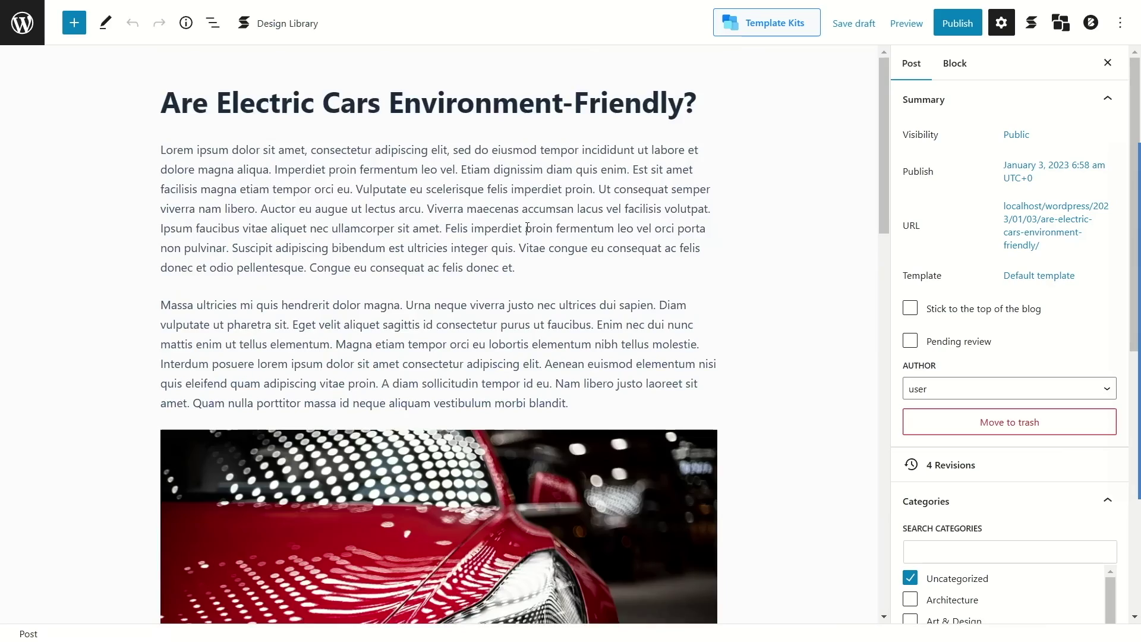
Step: Assign the post to the Cars category instead of Uncategorized
scroll(528, 228, down, 10)
scroll(713, 250, up, 10)
scroll(942, 285, down, 6)
scroll(935, 288, up, 2)
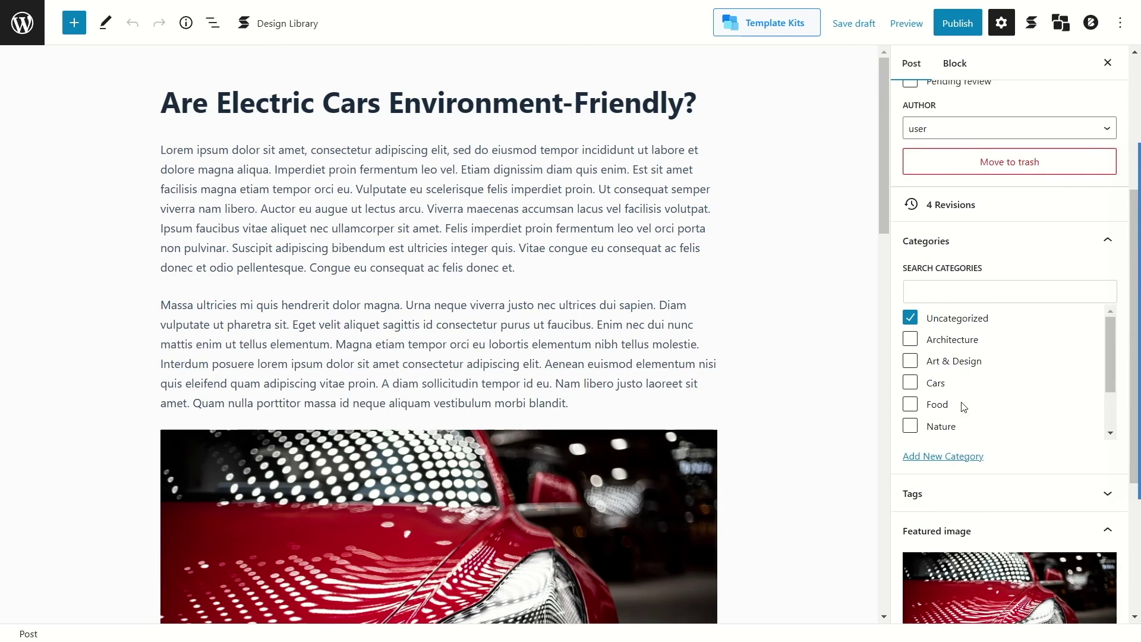
click(910, 318)
click(910, 383)
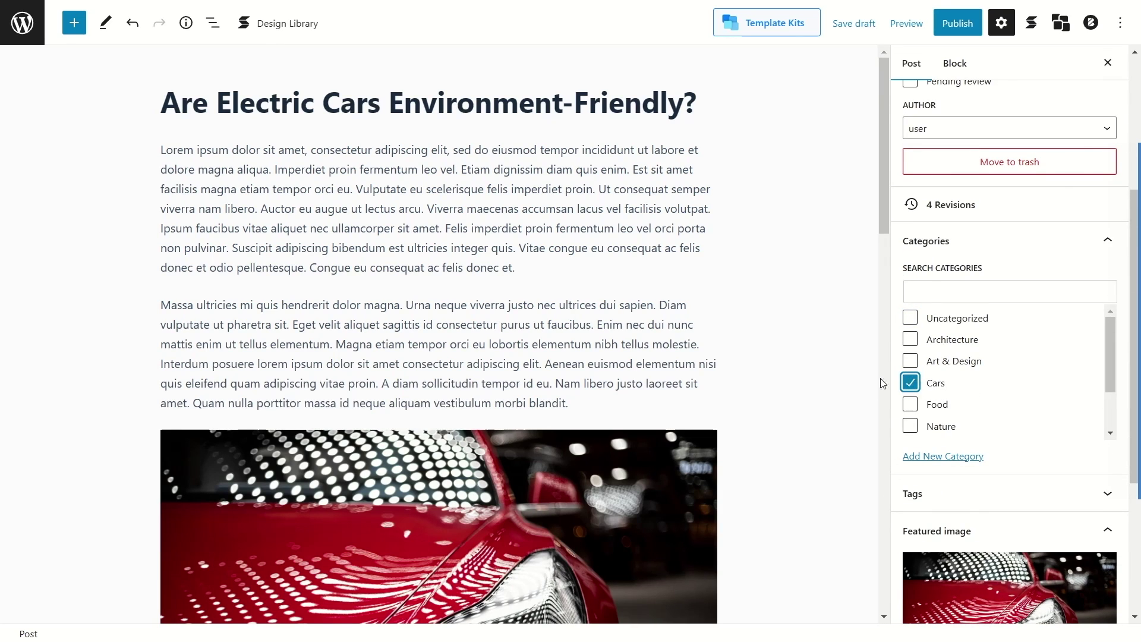
Step: Publish the post "Are Electric Cars Environment-Friendly?" and confirm the pre-publish check
scroll(961, 328, up, 5)
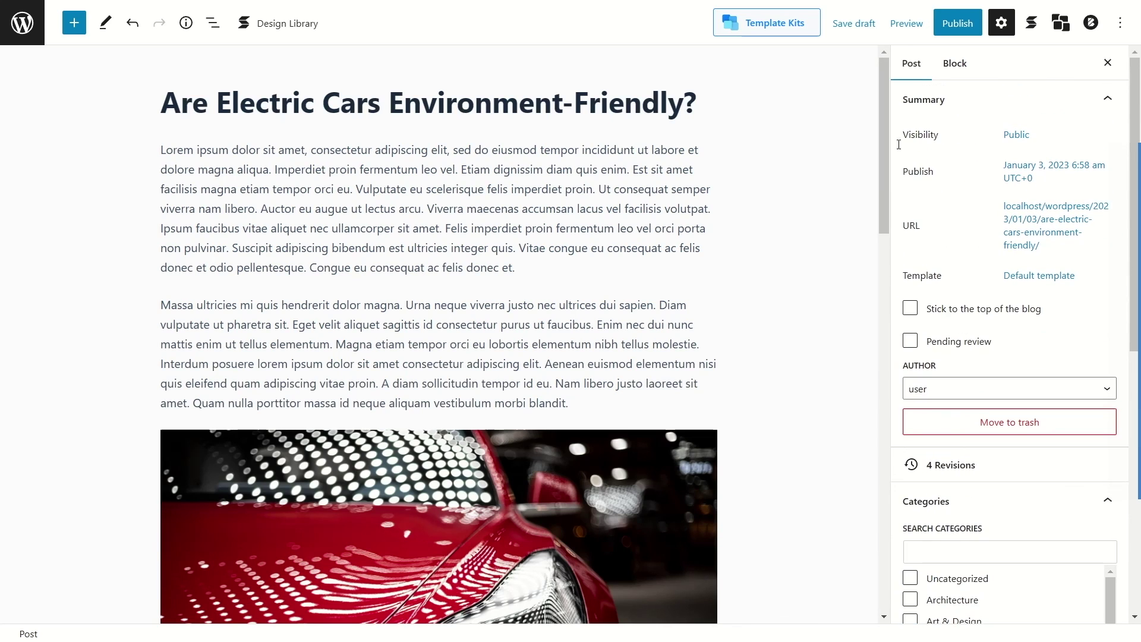
click(962, 23)
click(964, 24)
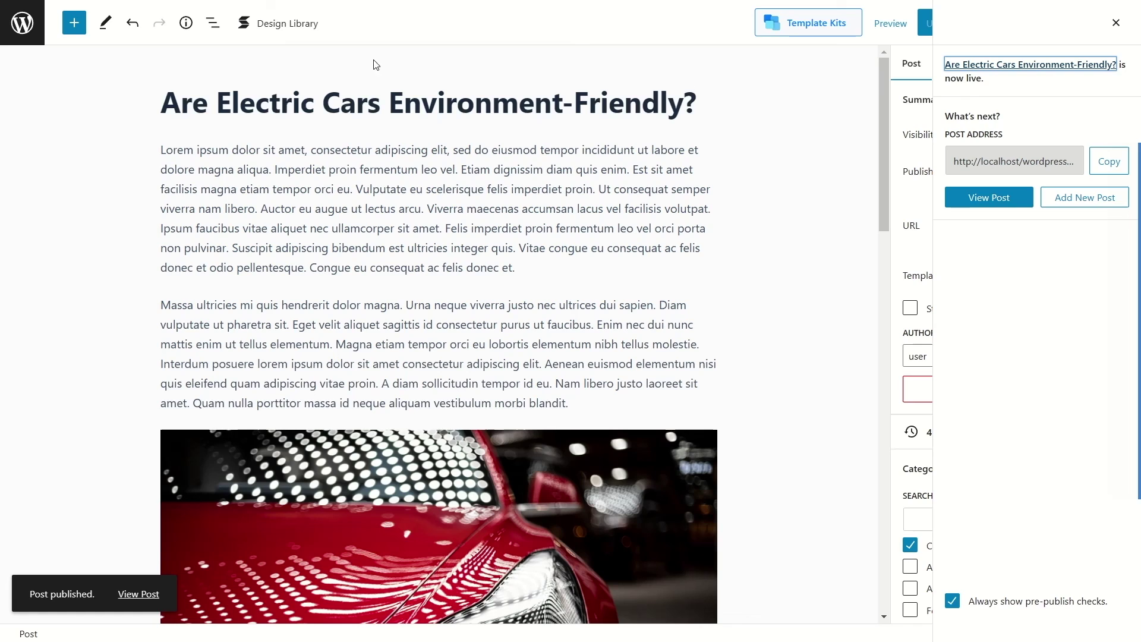
click(475, 219)
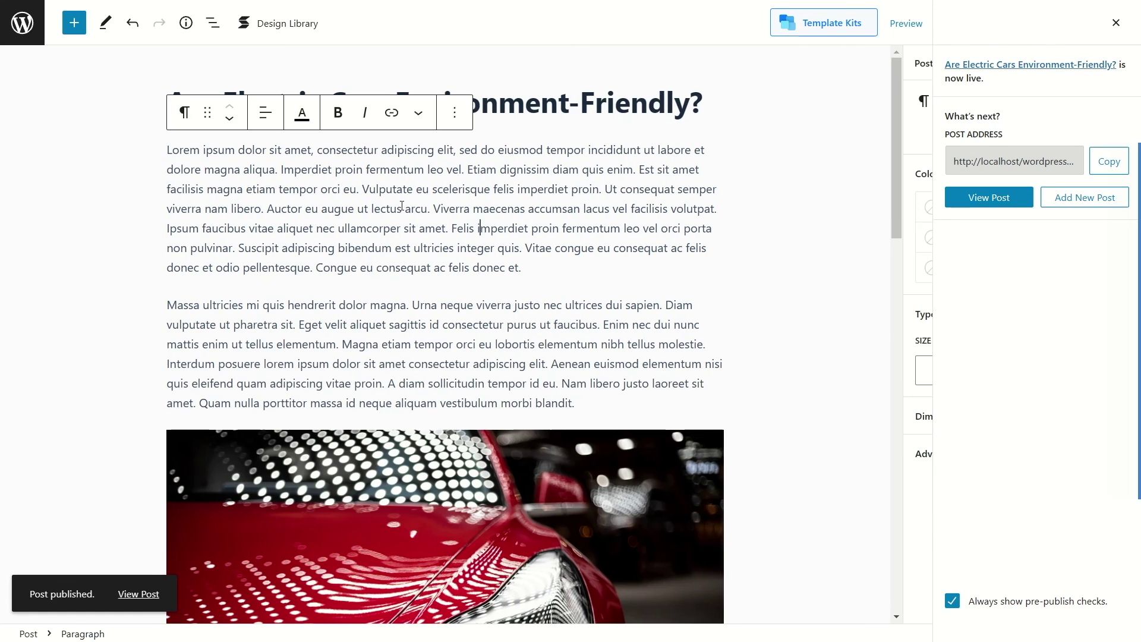
Step: Visit the site's home page and examine the electric cars post across its sections and the Home title above them
click(34, 34)
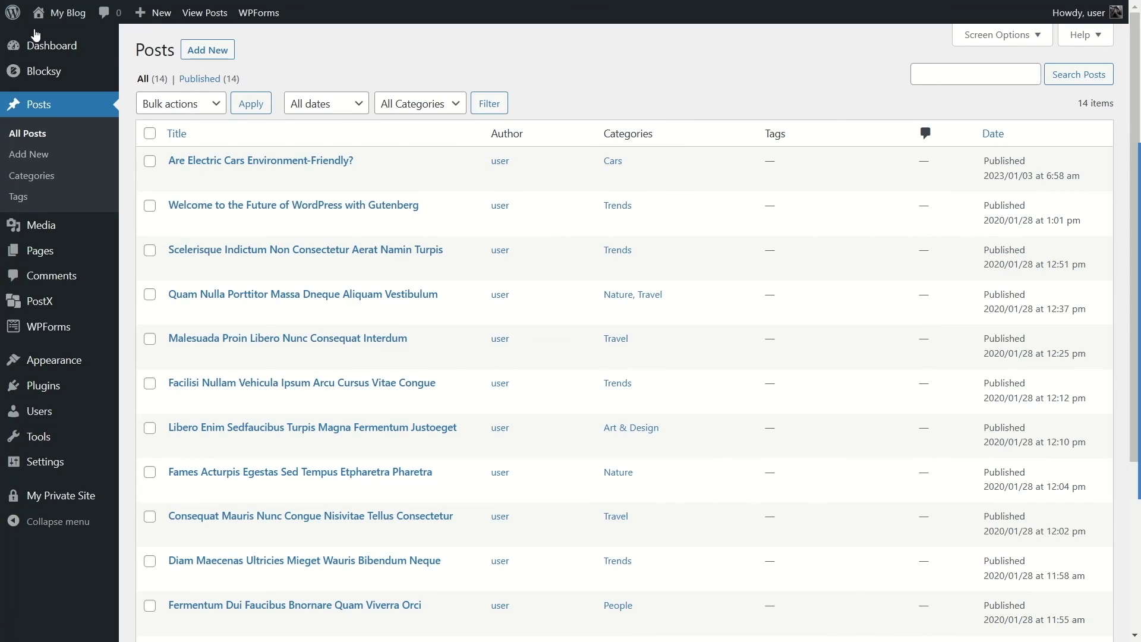
mouse_move(58, 13)
click(52, 39)
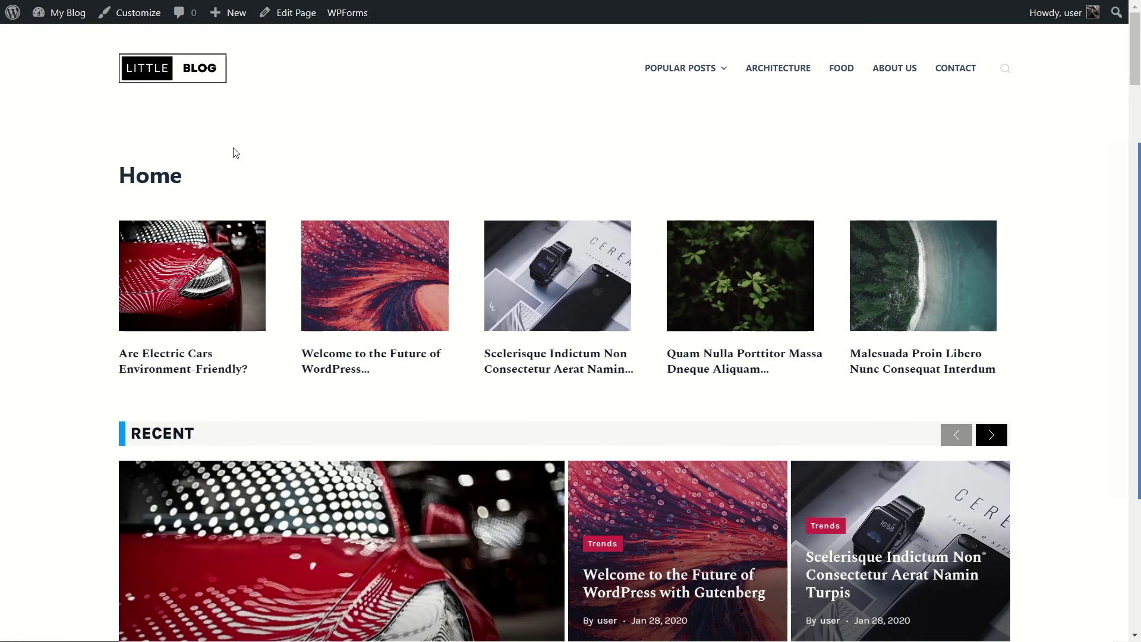
scroll(356, 152, down, 3)
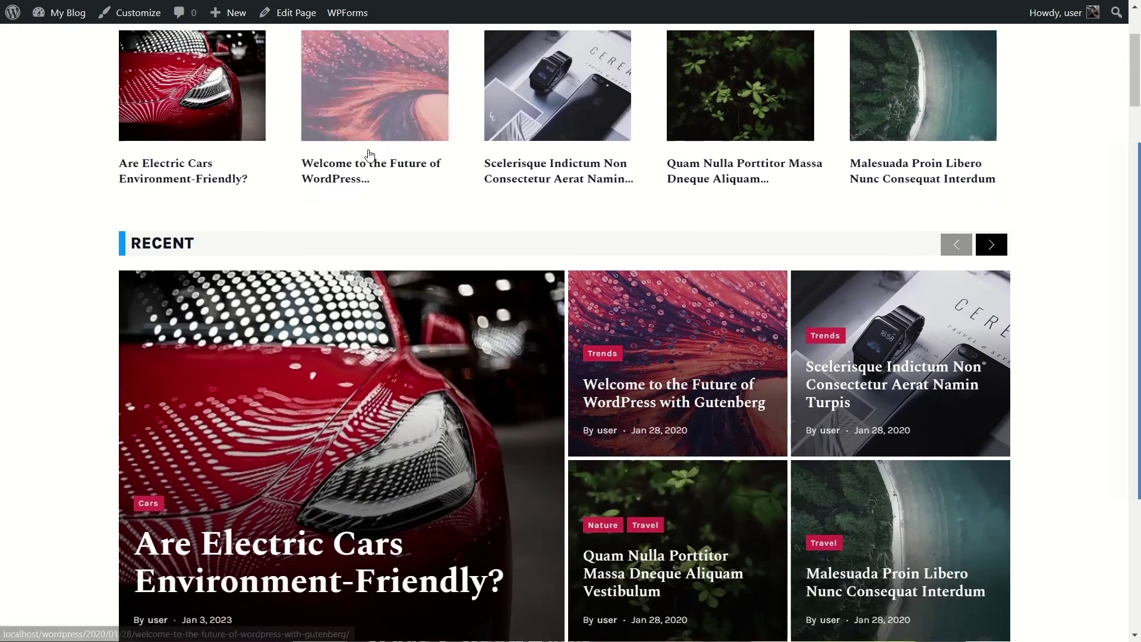
scroll(368, 154, down, 3)
scroll(366, 161, up, 3)
scroll(359, 172, down, 6)
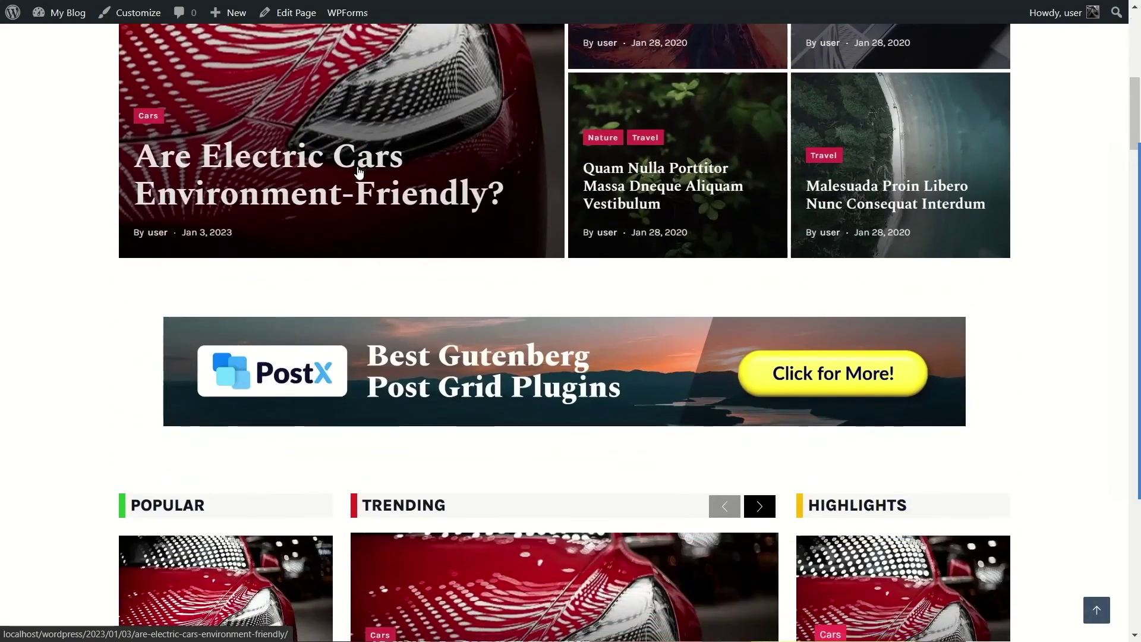
scroll(611, 240, down, 5)
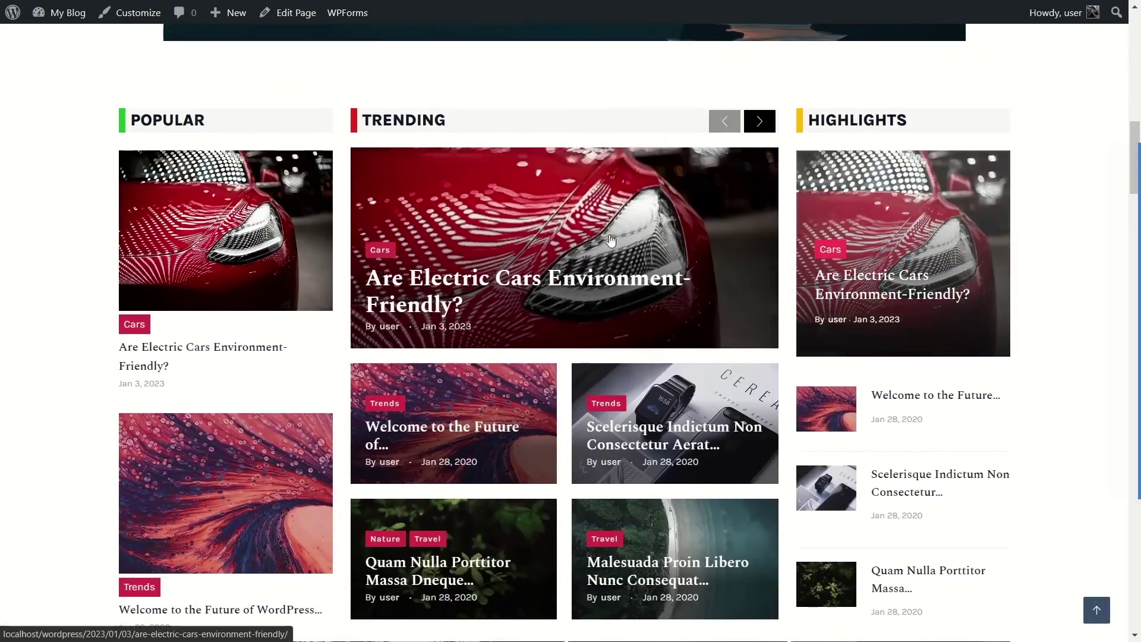
scroll(314, 171, up, 10)
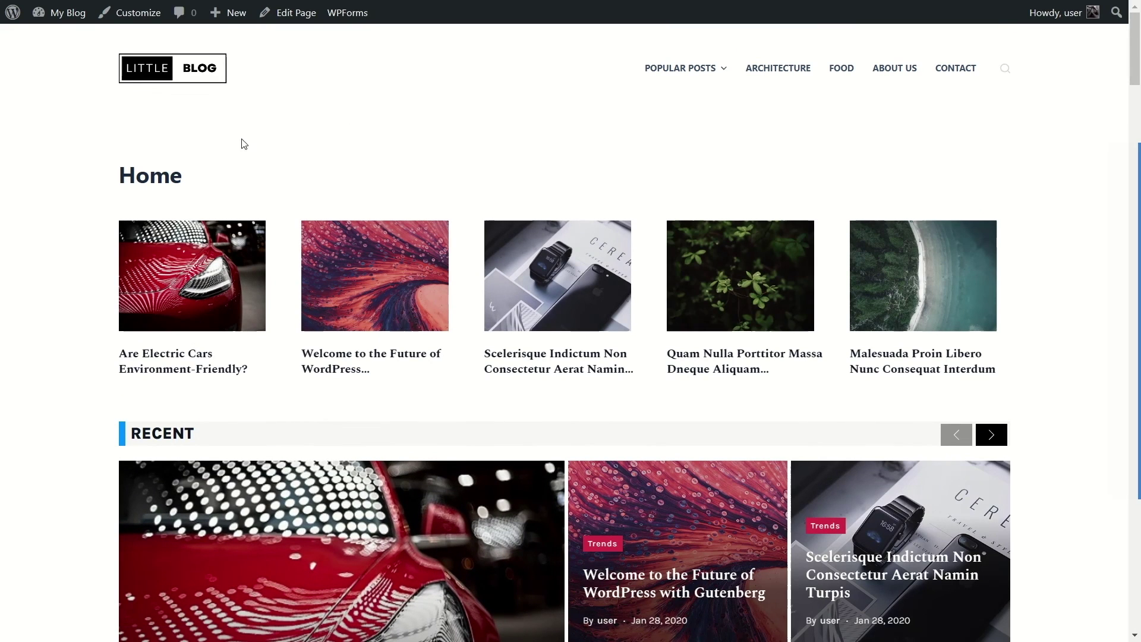
drag(121, 176, 194, 179)
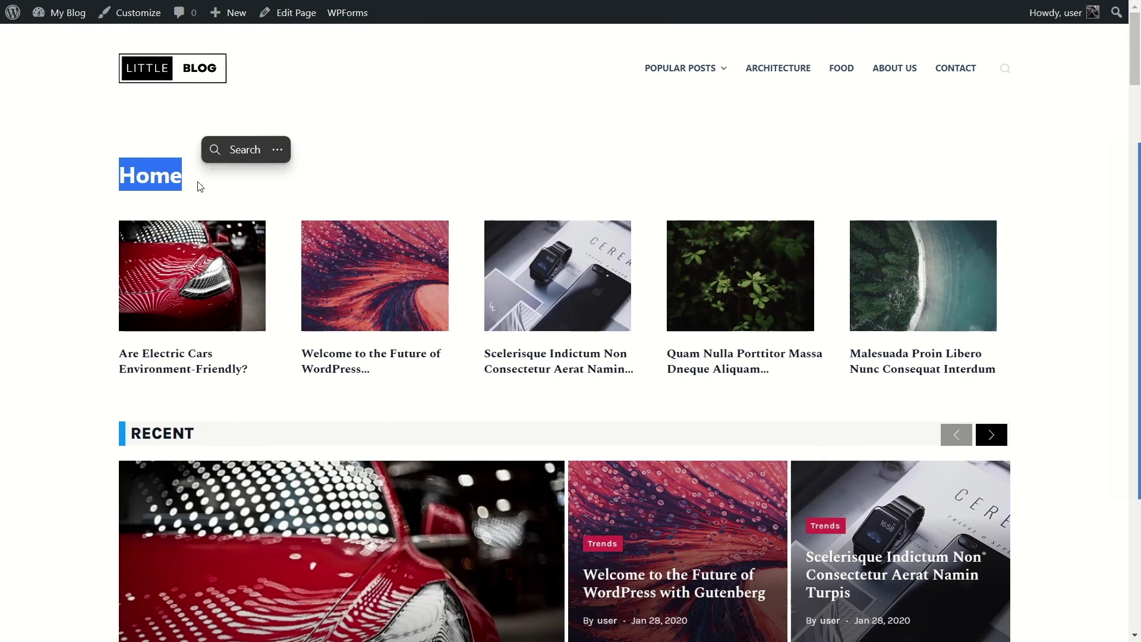
click(172, 181)
drag(121, 176, 201, 178)
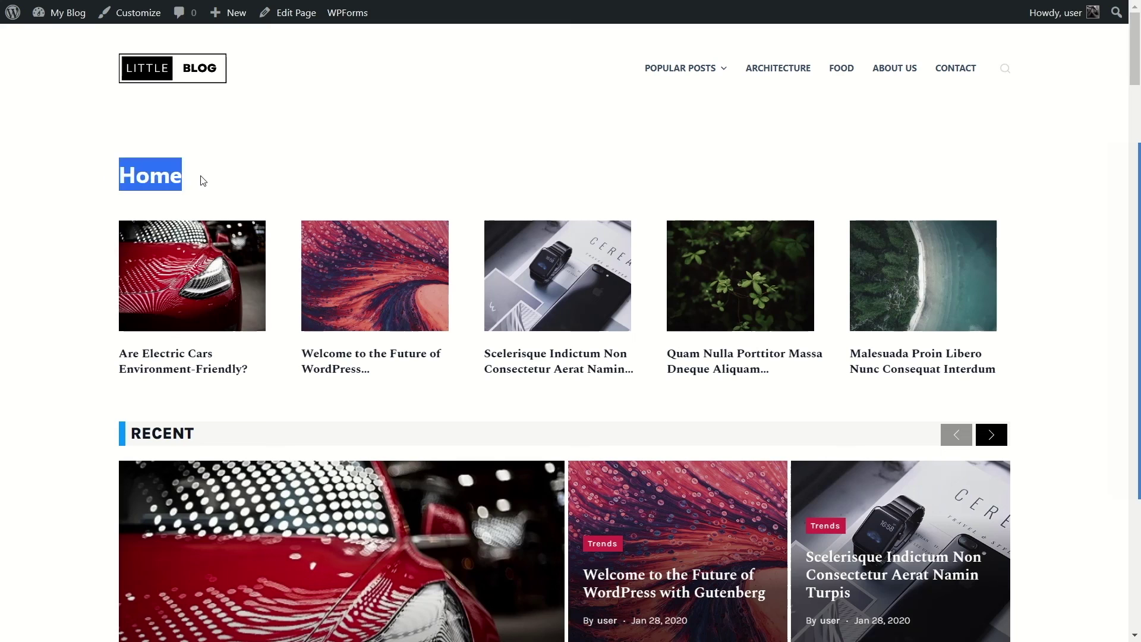
click(177, 177)
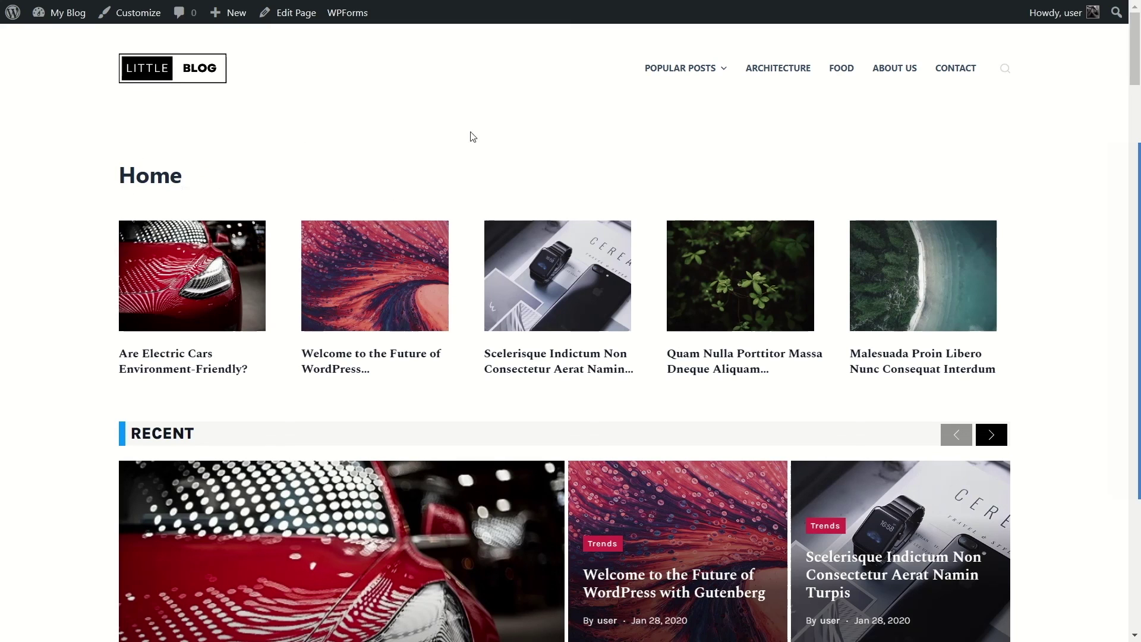
Step: Set the Home page's Page Title to Disabled in the Blocksy page settings, update the page and view it live
click(281, 22)
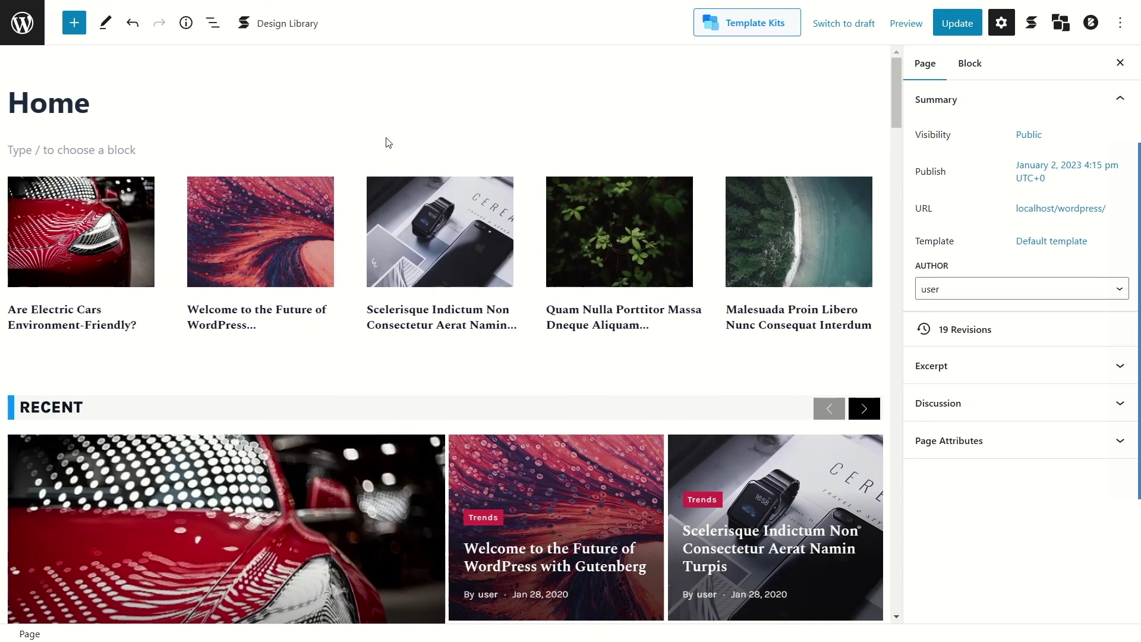
click(1091, 24)
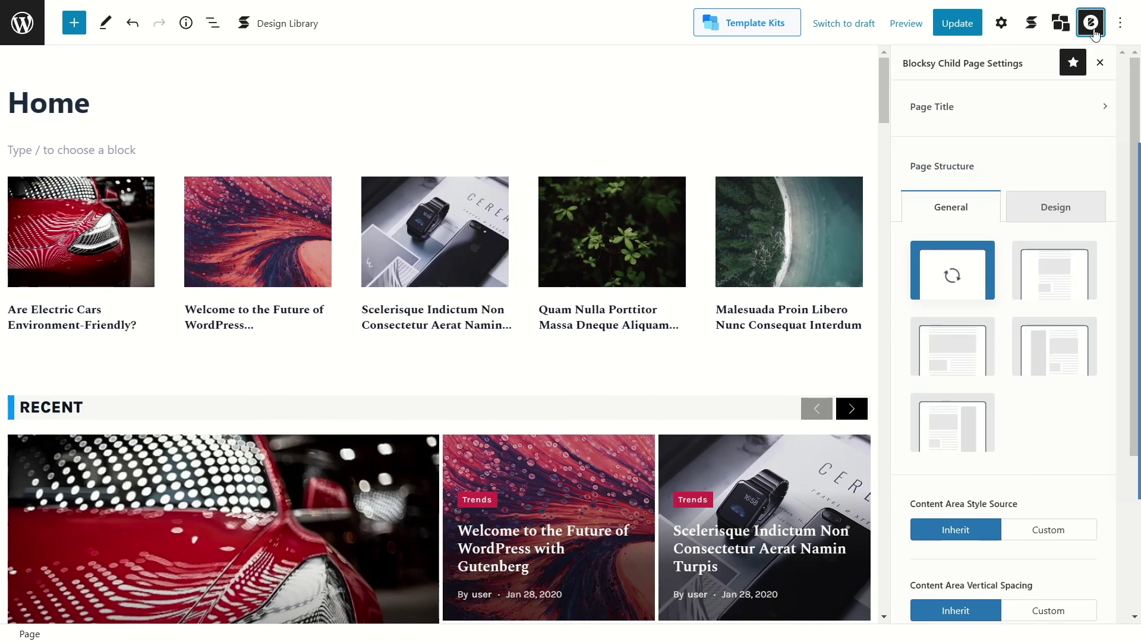
click(931, 113)
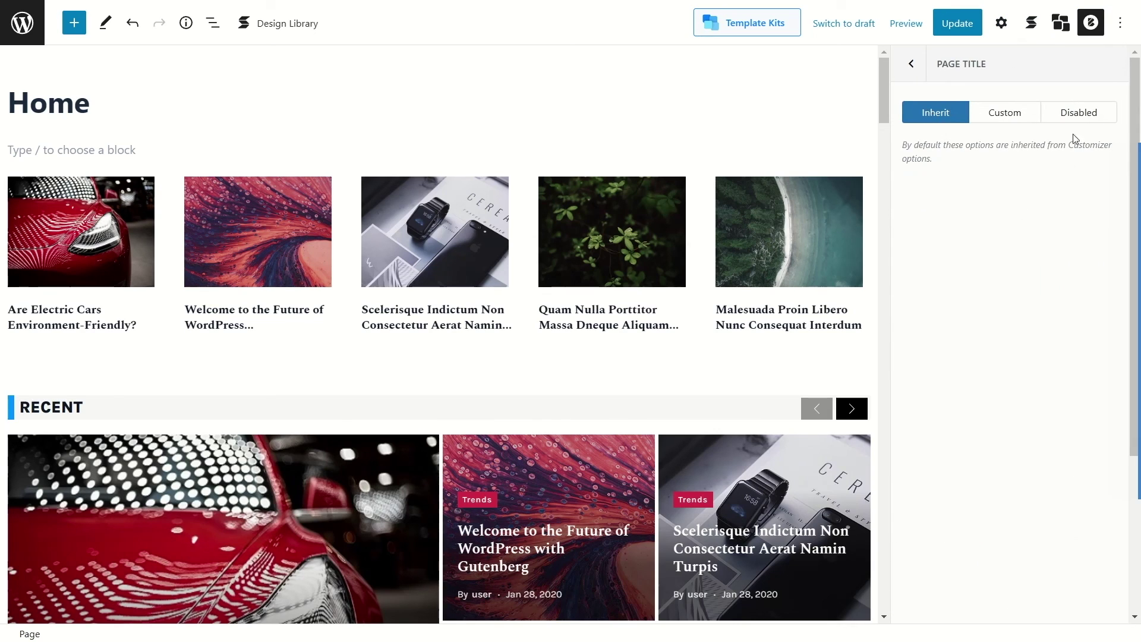
click(1076, 115)
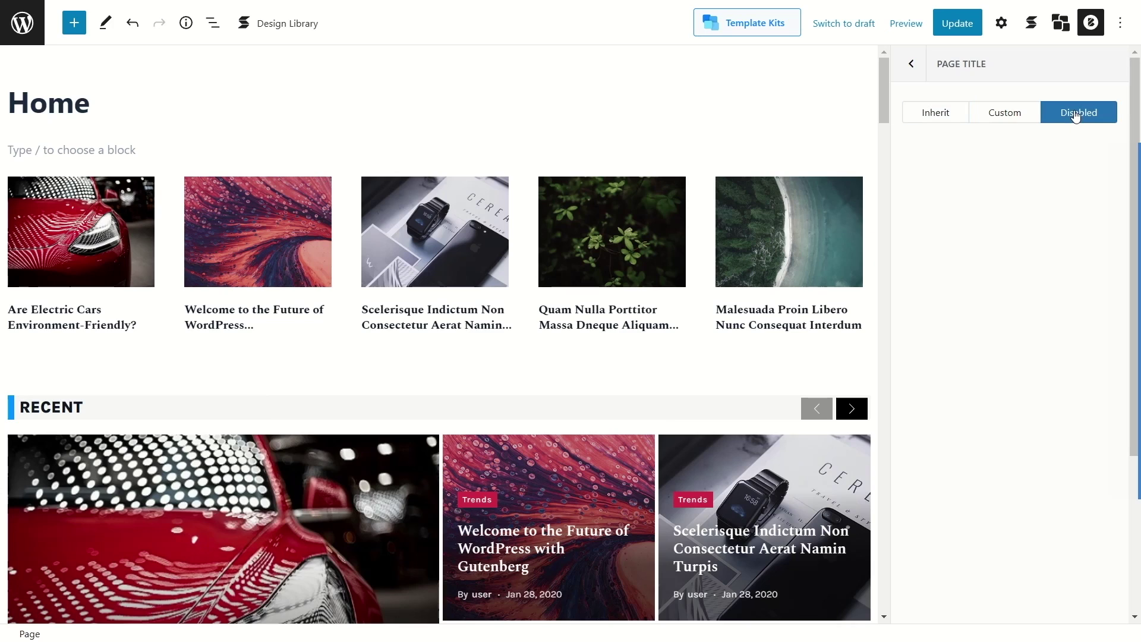
click(952, 29)
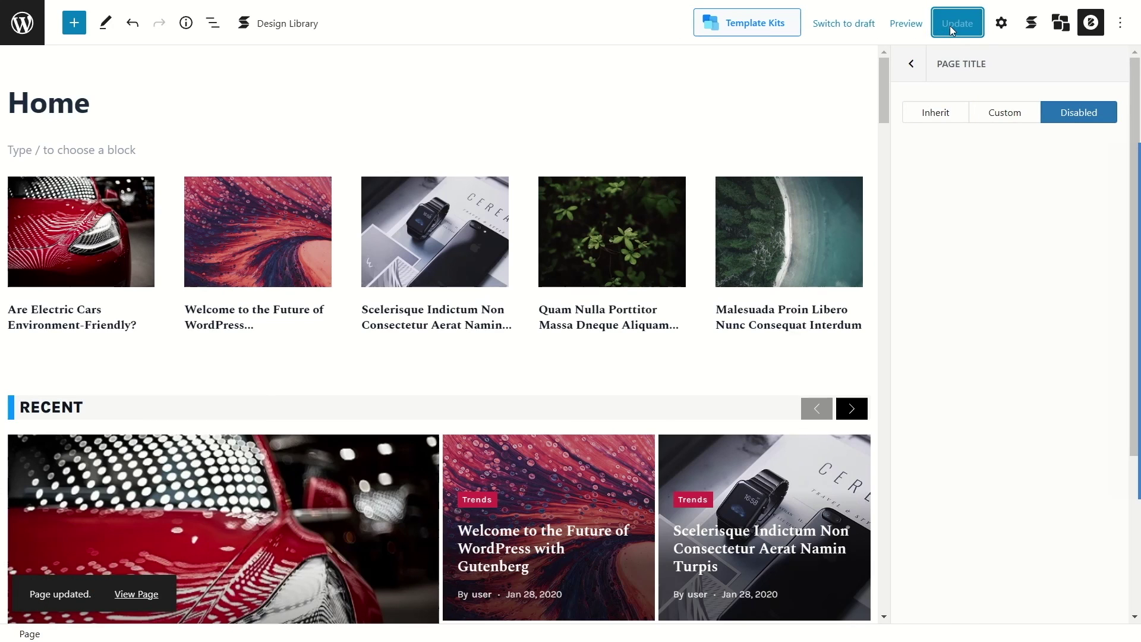
click(136, 594)
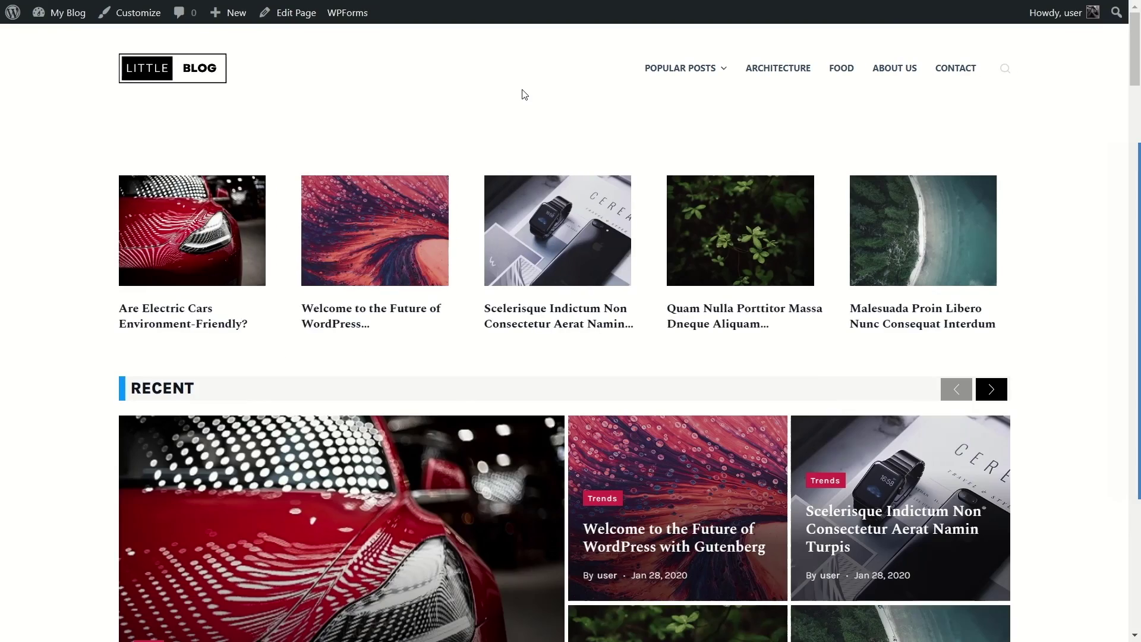
scroll(331, 223, down, 10)
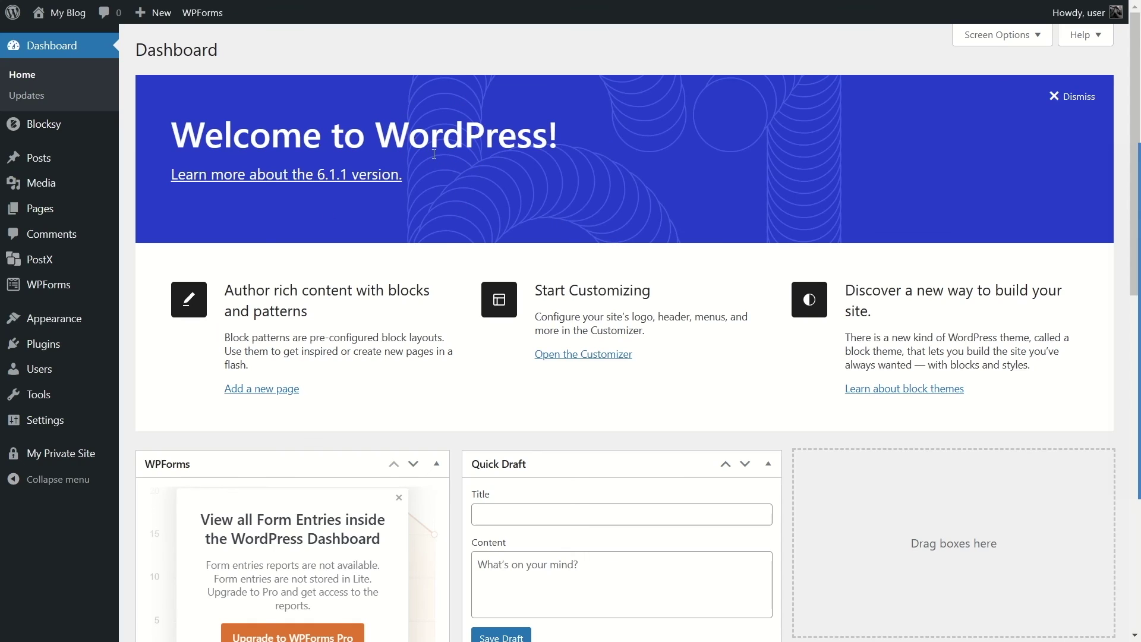
Step: Search the plugins available for installation for "yoast" and examine the Yoast SEO entry
mouse_move(74, 350)
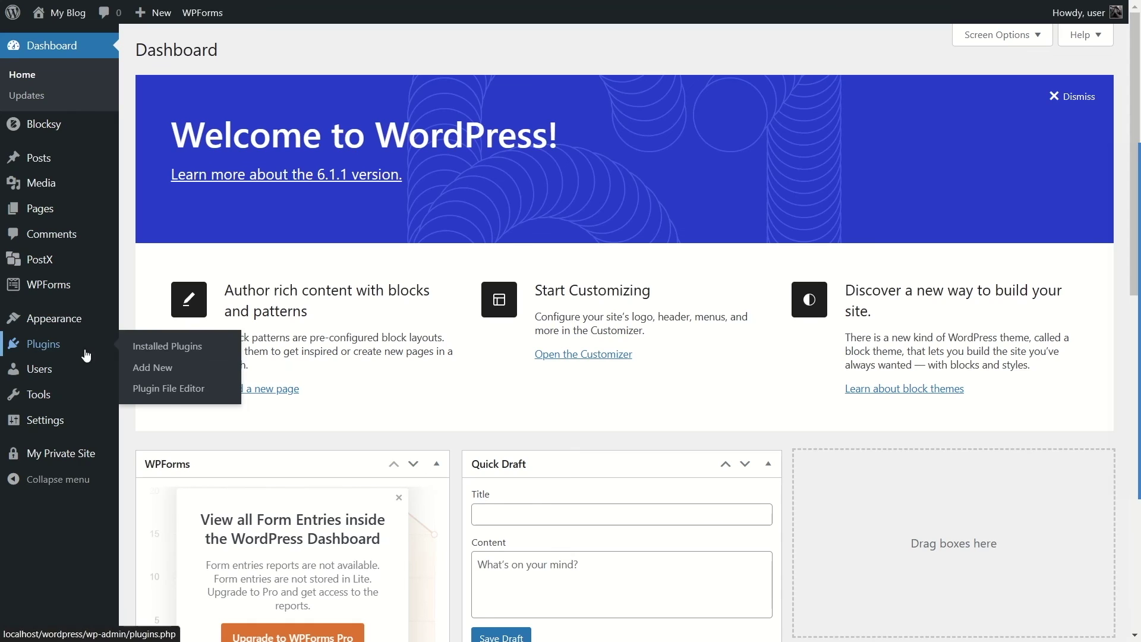
click(151, 373)
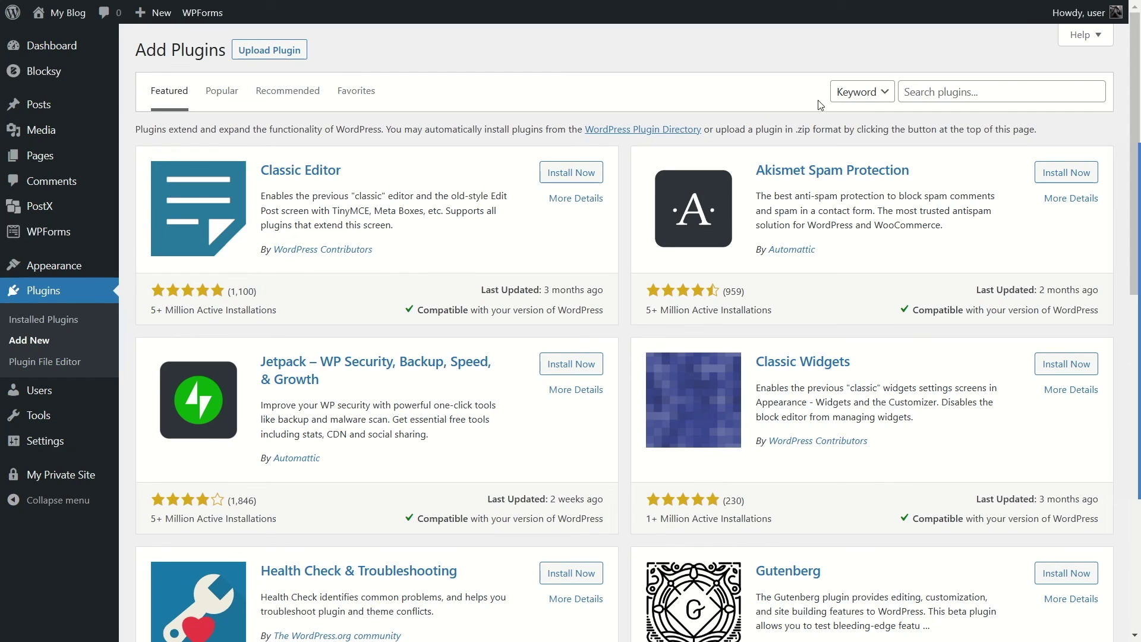
click(931, 91)
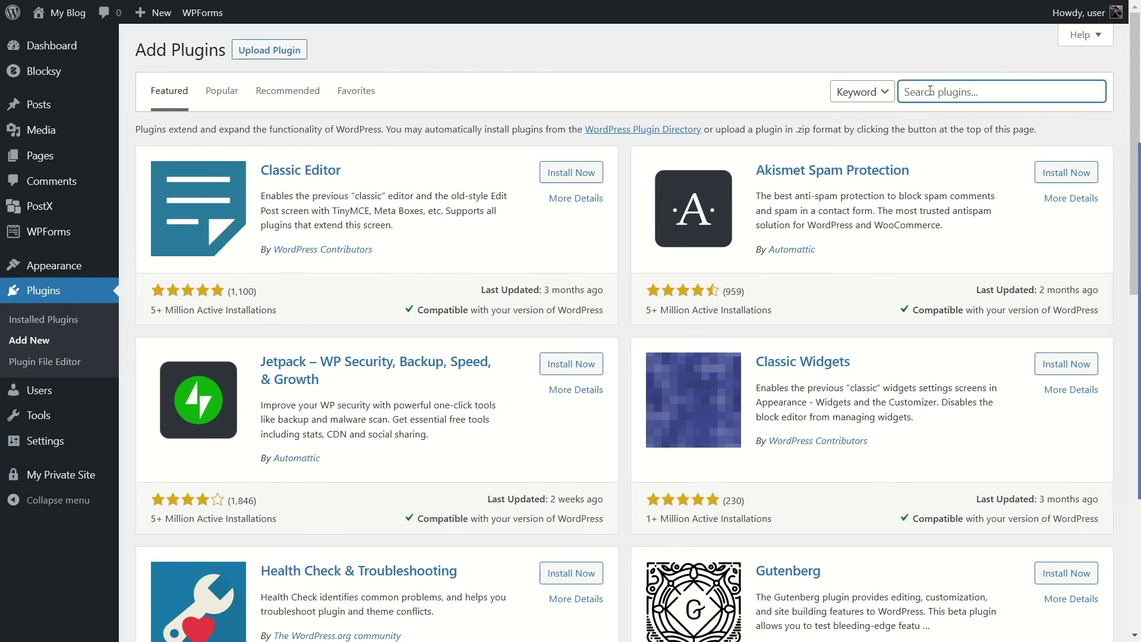
text(yoast)
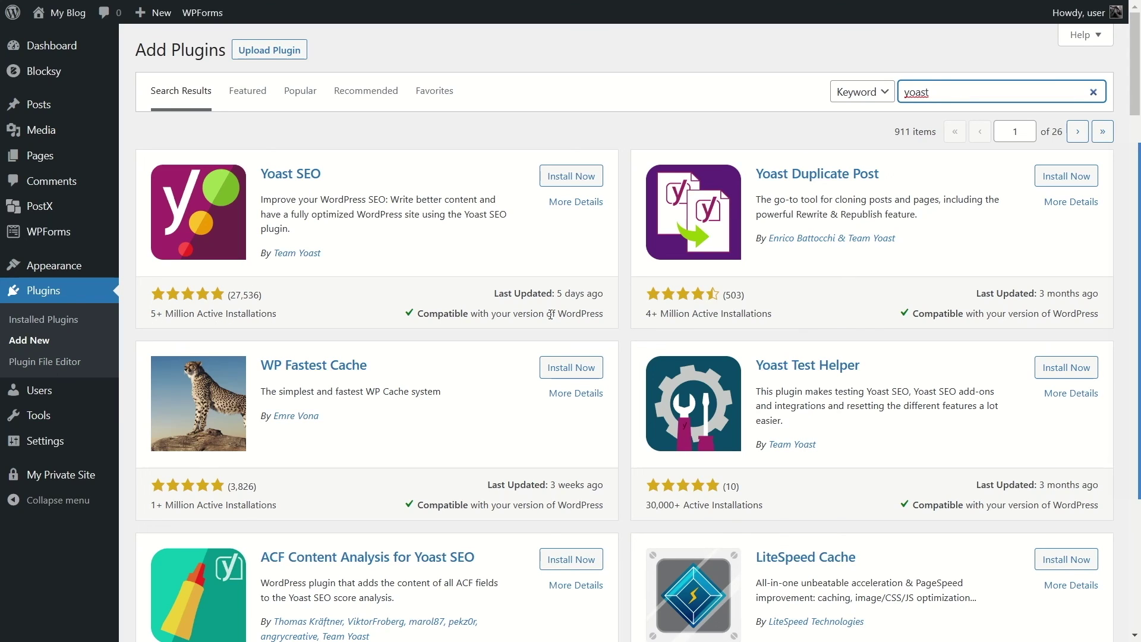
drag(557, 293, 594, 294)
click(535, 294)
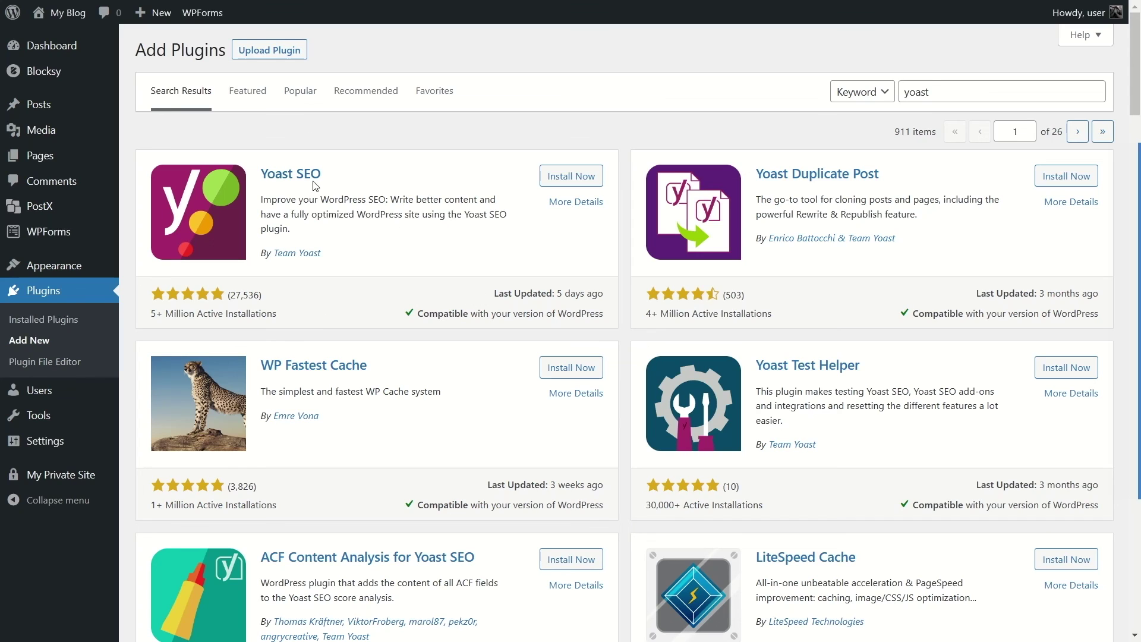
Step: Replace the plugin search term with "wordfence"
drag(951, 92, 879, 104)
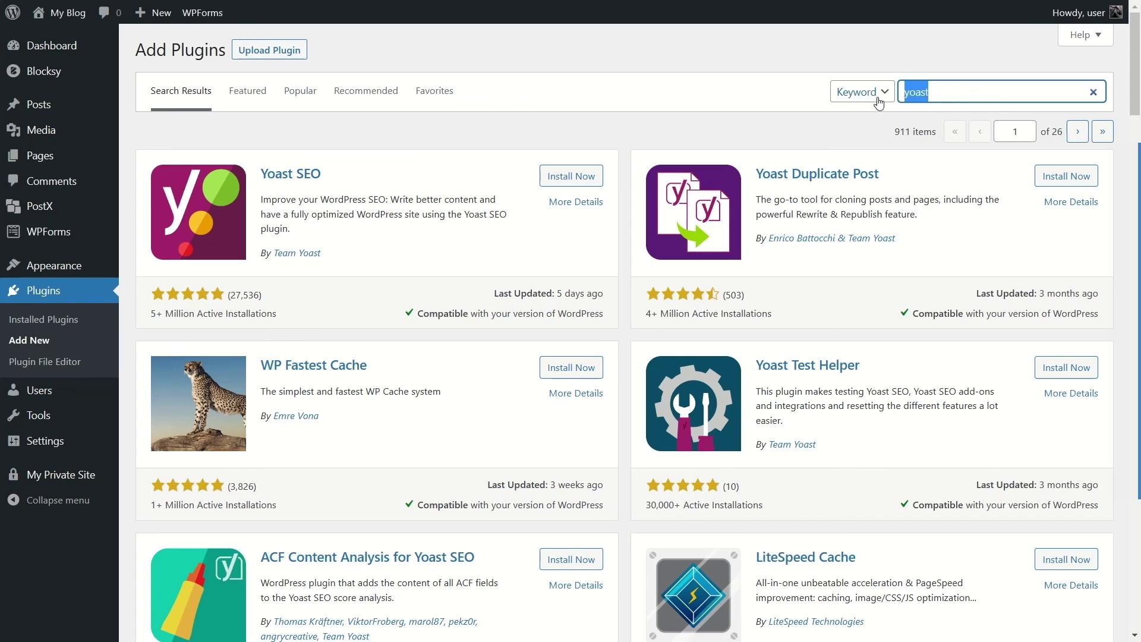
text(wordfence)
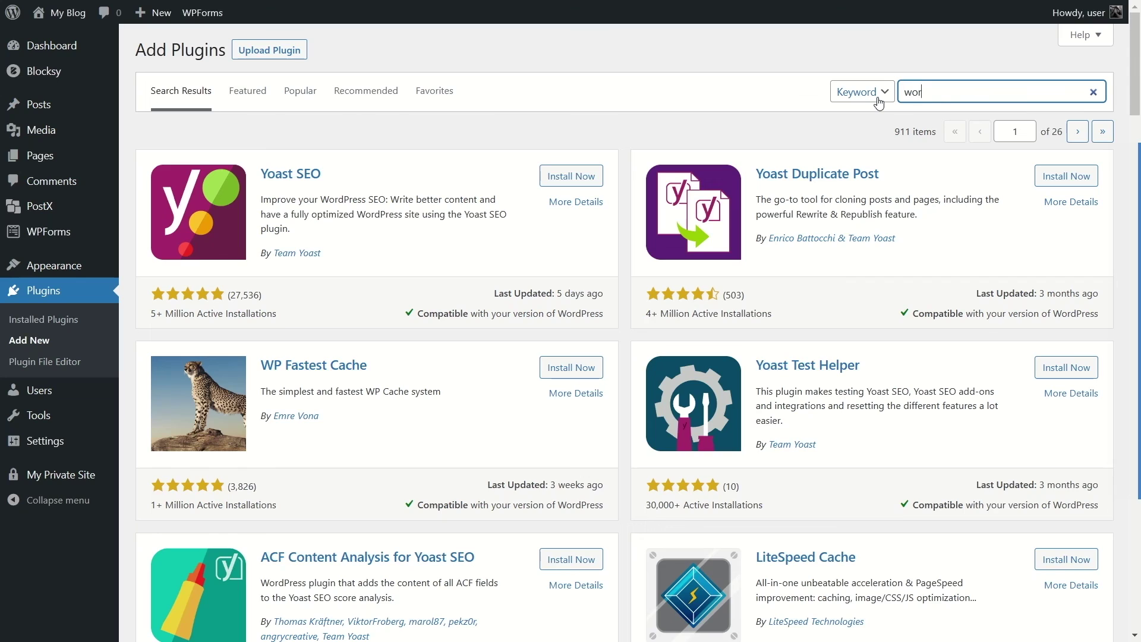